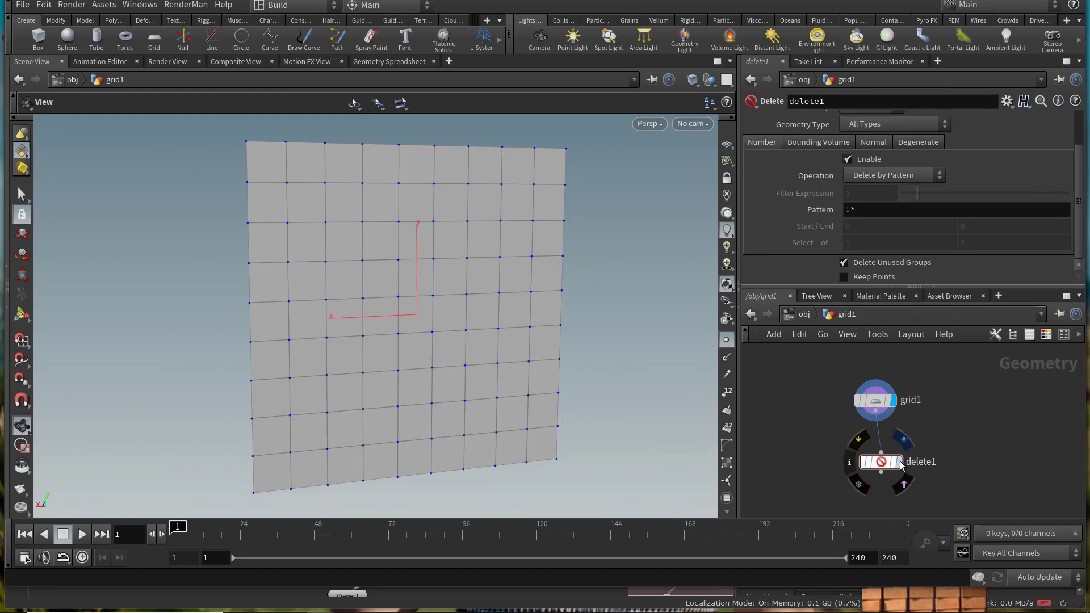
Step: Display the Delete node's result, set its operation to Delete Non-Selected and enable Keep Points
left_click(899, 462)
left_click_drag(881, 462, 876, 463)
left_click_drag(309, 244, 294, 244)
scroll(917, 188, "up", 3)
left_click(903, 125)
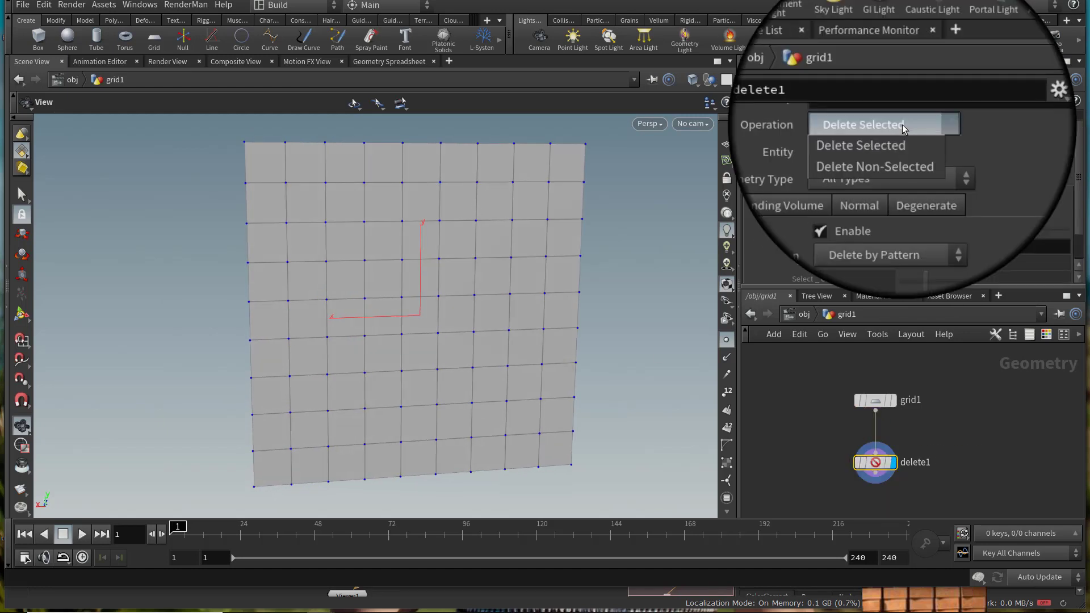
left_click(894, 152)
scroll(865, 194, "down", 3)
left_click(873, 278)
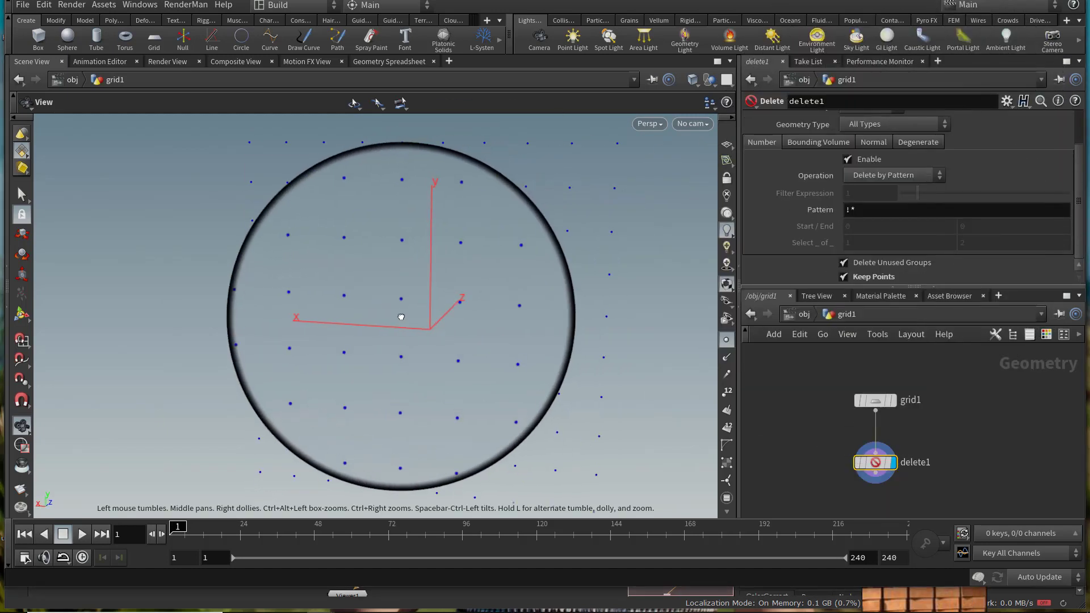
Step: Add a Copy Stamp node below the Delete node, with the Delete node feeding its second input
middle_click_drag(897, 499, 893, 420)
key("Tab")
type("copy")
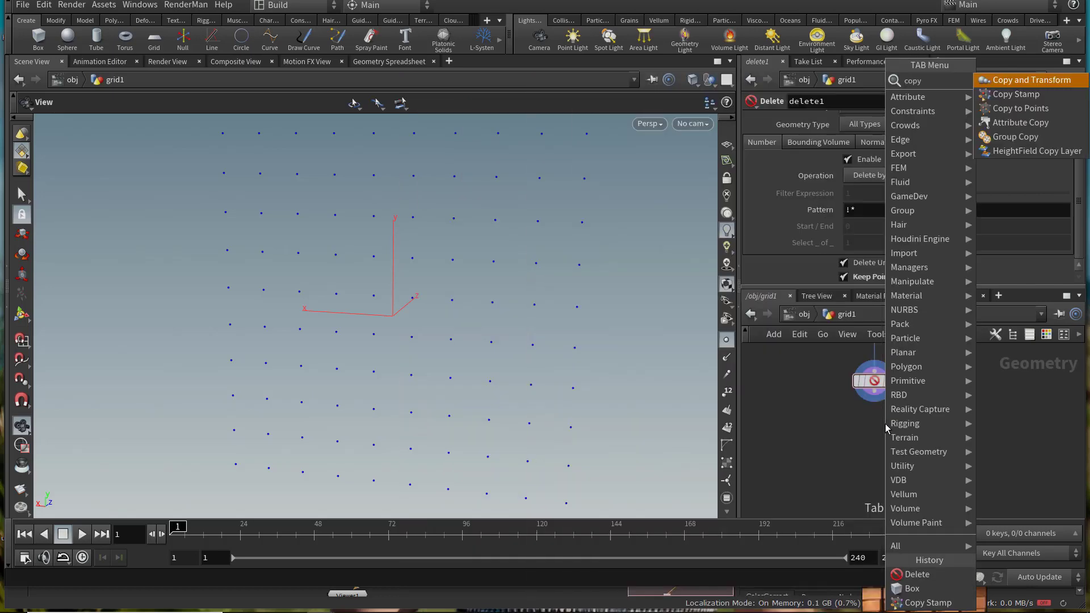
key("Return")
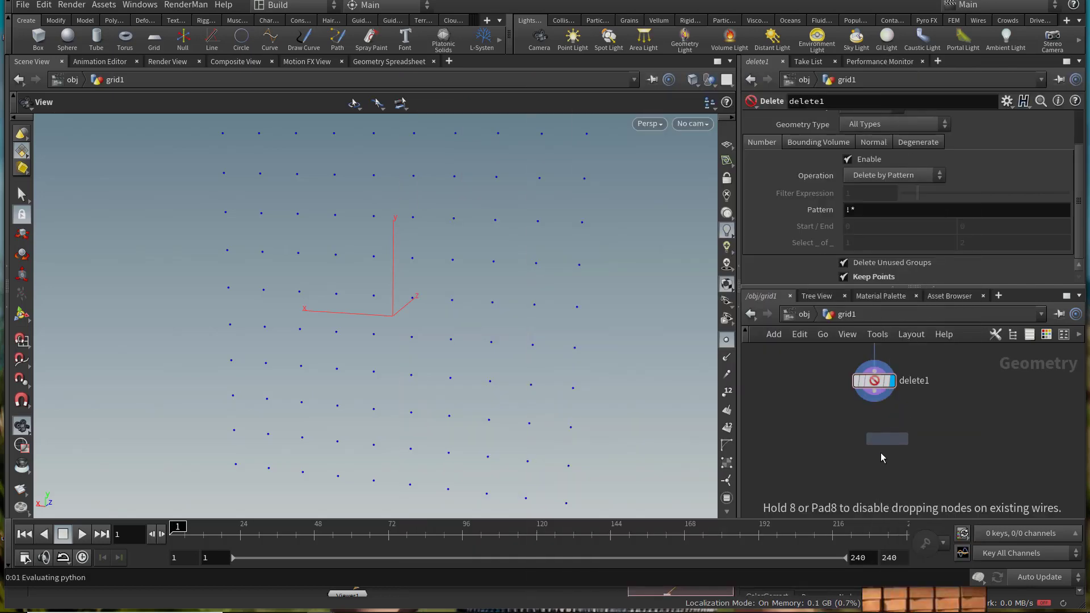
left_click(881, 452)
left_click_drag(883, 459, 853, 481)
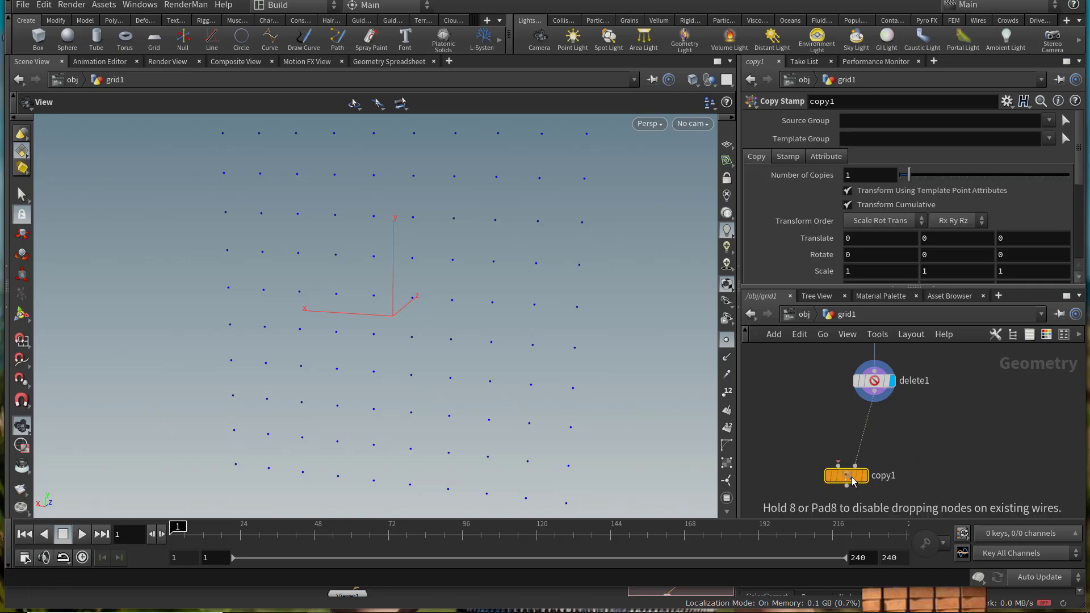
Step: Add a Box node, wire it into the Copy Stamp's first input and display the Copy Stamp result
key("Tab")
type("box")
key("Return")
left_click(787, 404)
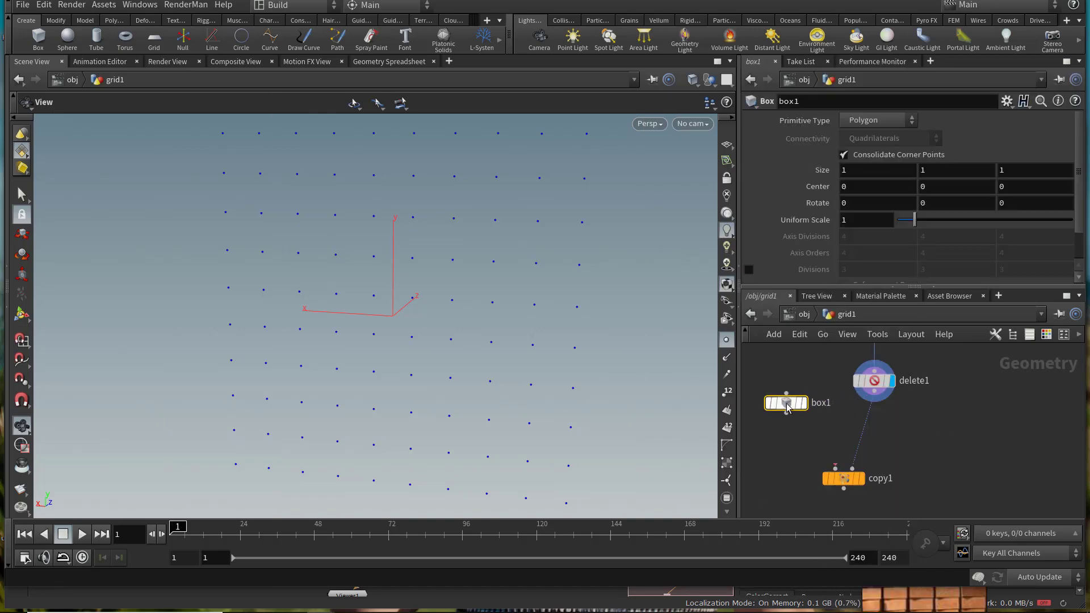
left_click_drag(787, 413, 835, 469)
left_click(862, 478)
left_click(856, 479)
left_click(844, 480)
left_click_drag(379, 274, 377, 263)
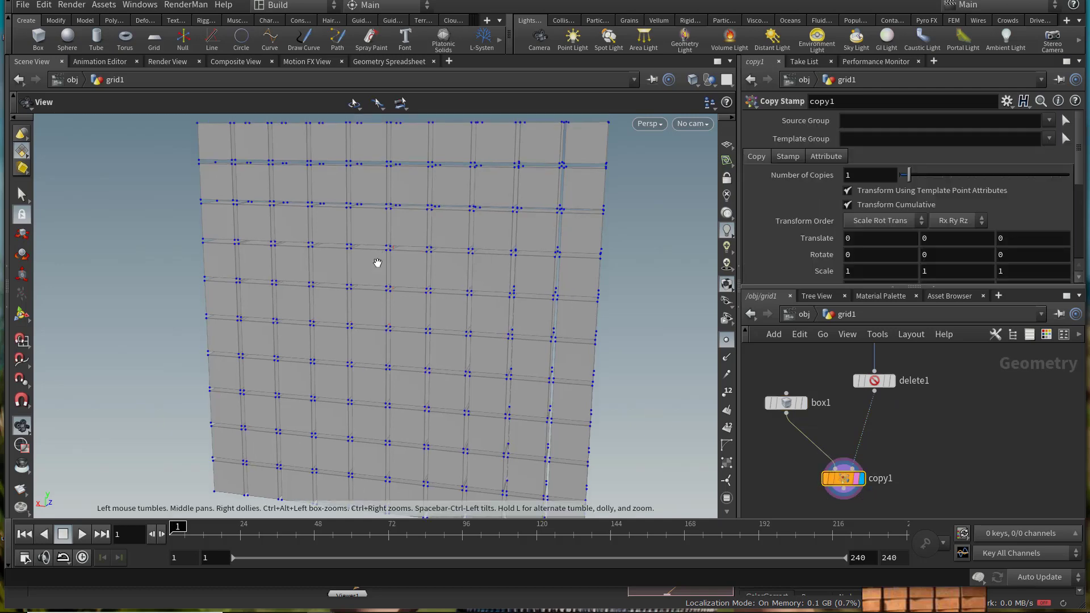
middle_click_drag(378, 263, 377, 267)
left_click_drag(472, 355, 511, 328)
Step: Widen the grid by setting its X size to 13.5
middle_click_drag(913, 438, 893, 517)
left_click(848, 400)
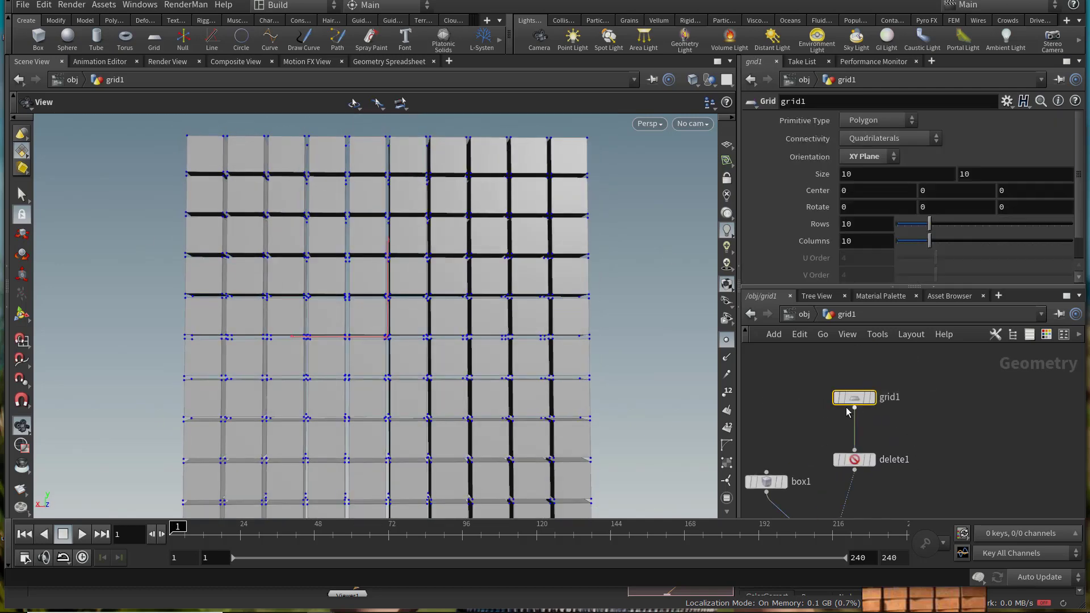
middle_click_drag(864, 178, 1045, 177)
left_click_drag(448, 319, 427, 329)
left_click_drag(497, 295, 474, 304)
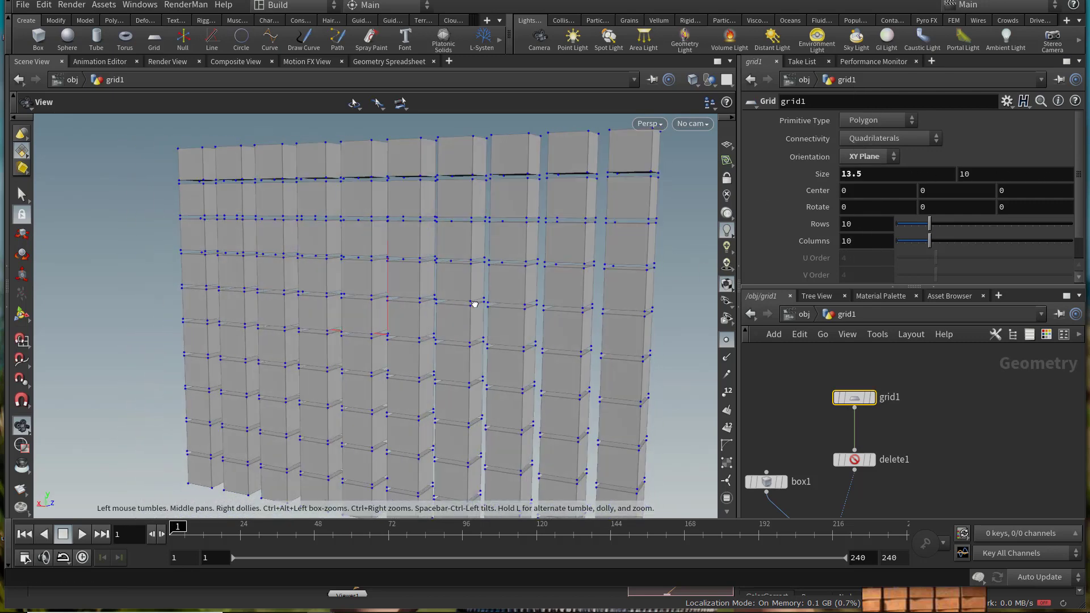
middle_click_drag(465, 319, 479, 305)
right_click_drag(479, 305, 467, 294)
Step: Link the box's X size to the grid's X size with a relative reference, ch("../grid1/sizex")
right_click(821, 174)
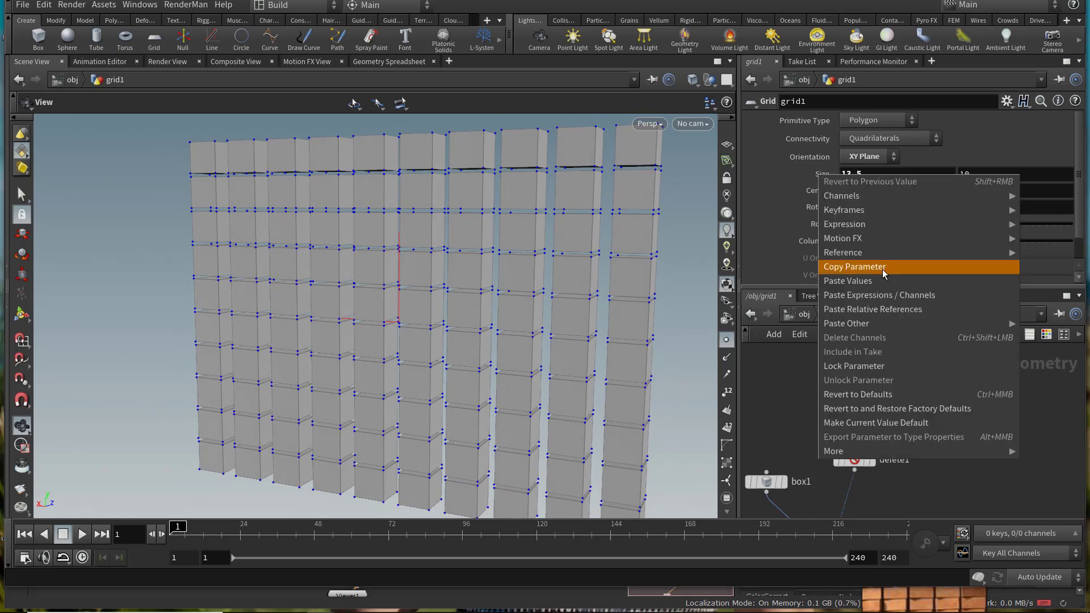
left_click(883, 268)
middle_click_drag(794, 440, 812, 421)
left_click(801, 464)
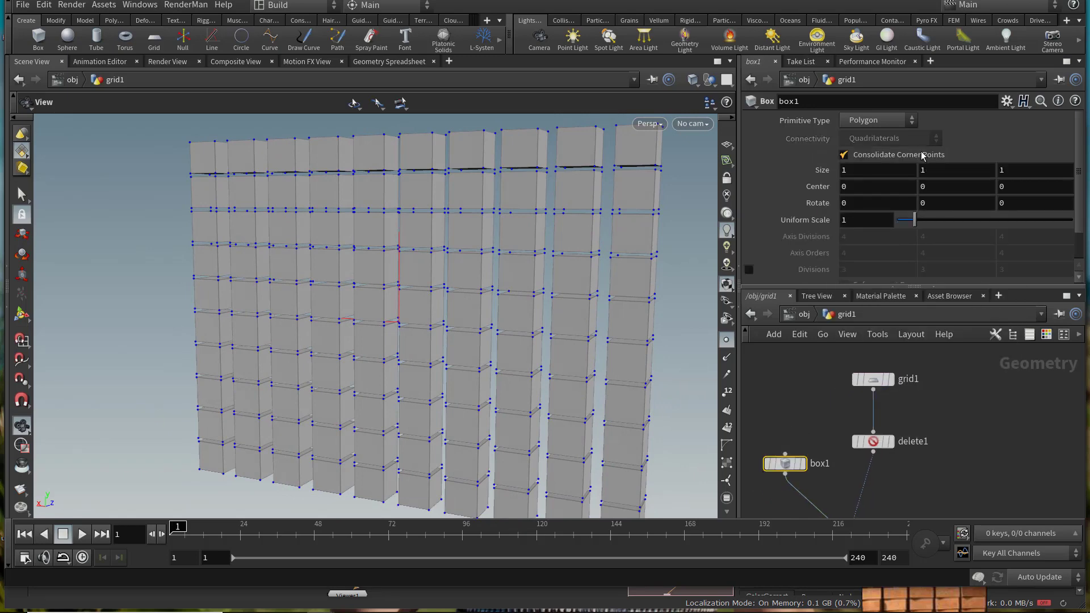
right_click(869, 170)
left_click(931, 306)
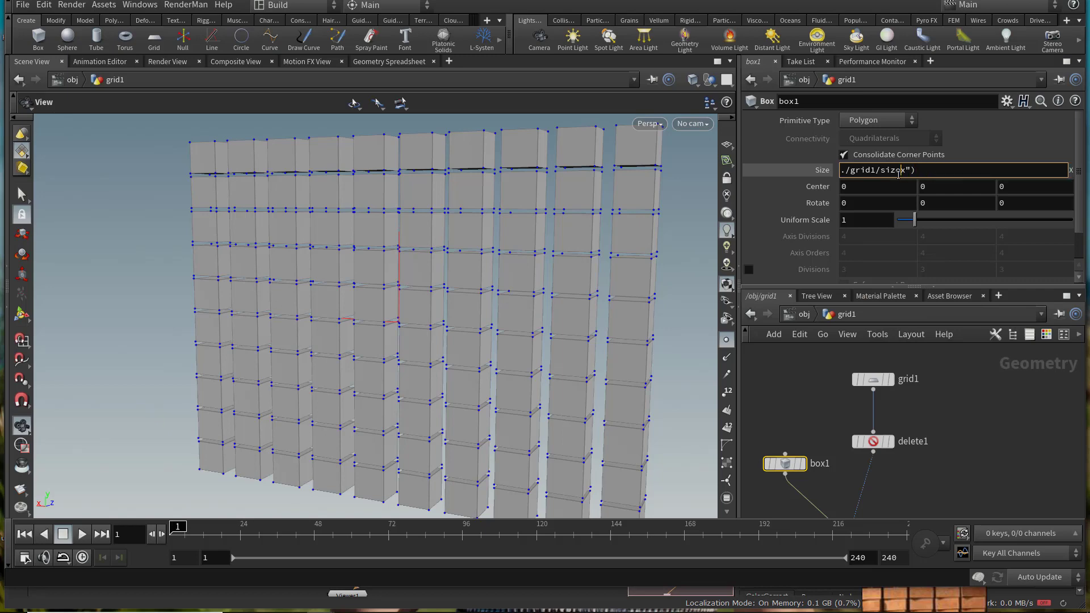
key("Return")
Step: Set the grid's columns to 14 and divide the box's X size expression by a relative reference to the grid's Columns
left_click_drag(813, 362, 956, 406)
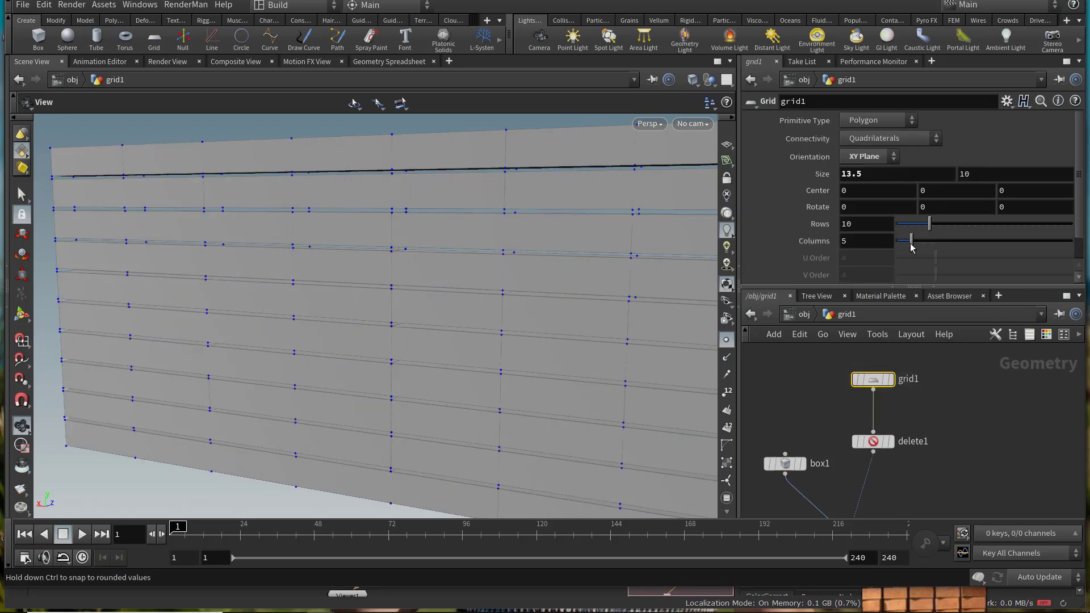
right_click(819, 243)
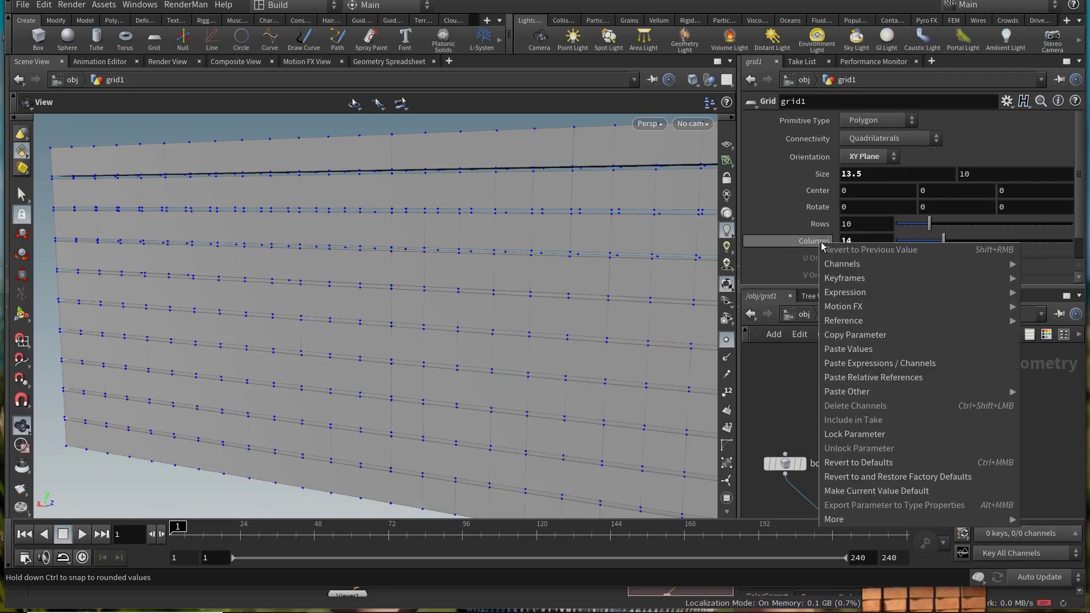
left_click(865, 335)
left_click_drag(825, 409, 715, 500)
left_click(896, 174)
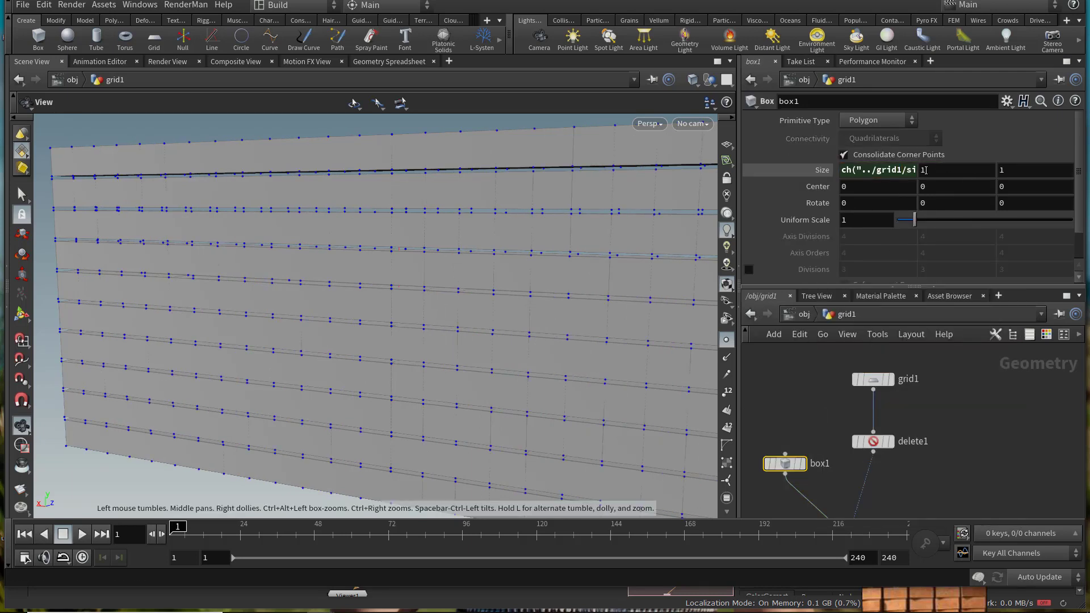
left_click(907, 169)
right_click(961, 170)
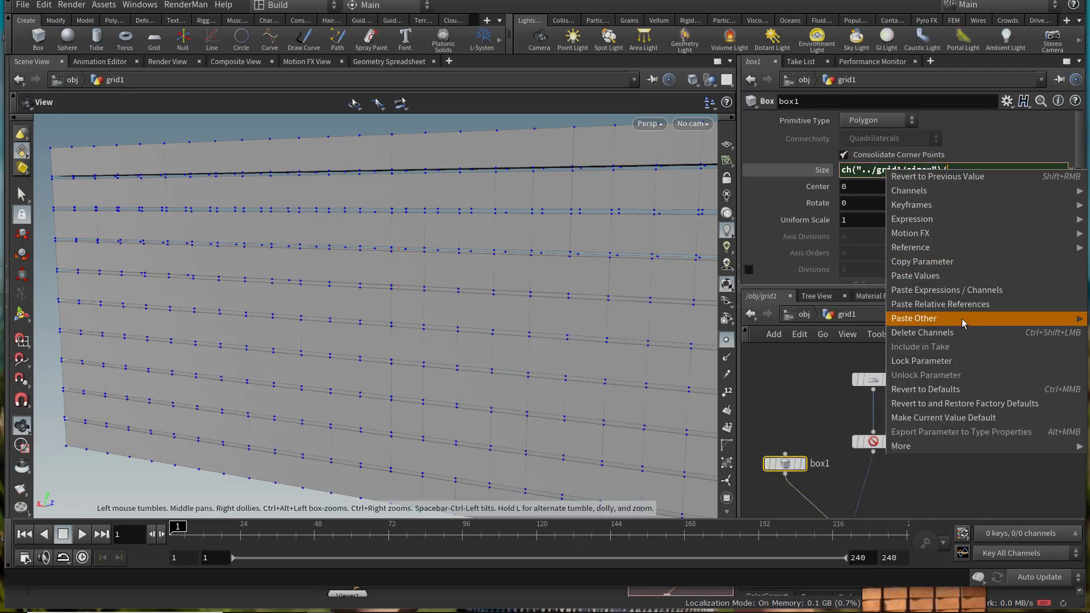
left_click(962, 305)
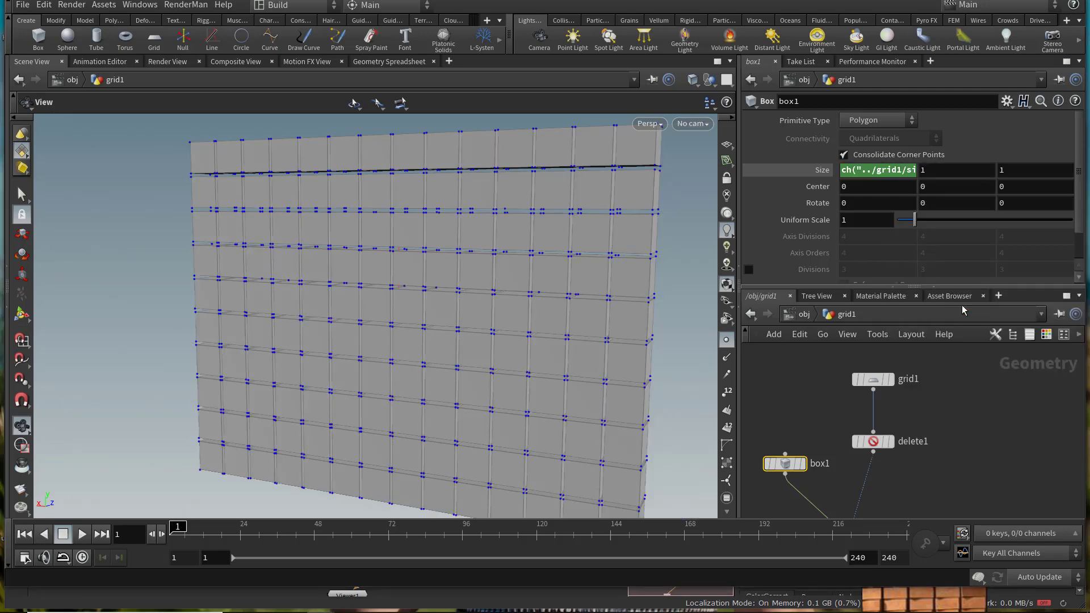
Step: Set the grid's X size to 16.02 and its columns to 27
left_click(862, 379)
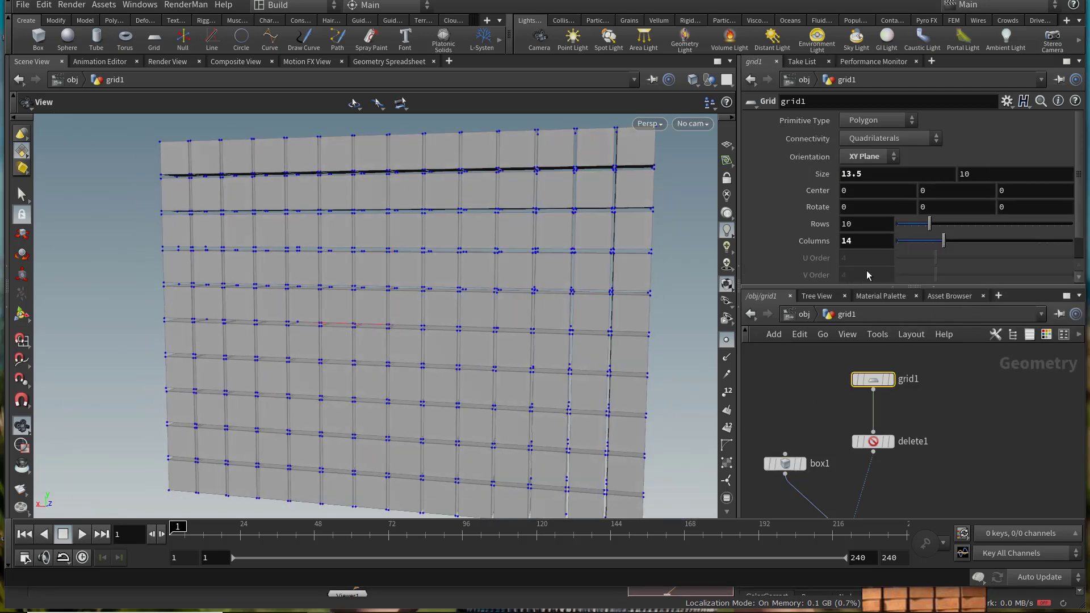
mouse_move(849, 172)
middle_mouse_down()
mouse_move(883, 174)
mouse_move(71, 177)
mouse_move(140, 197)
mouse_move(744, 214)
mouse_move(620, 241)
mouse_move(849, 173)
middle_mouse_up()
left_click_drag(397, 260, 339, 273)
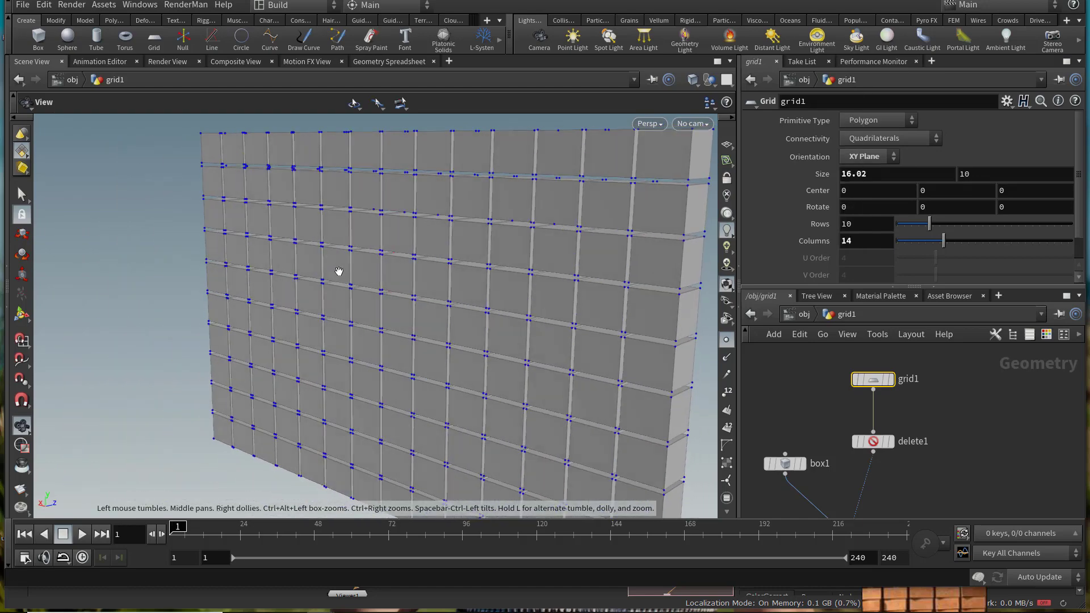
left_click_drag(944, 241, 990, 243)
mouse_move(422, 311)
left_mouse_down()
mouse_move(416, 301)
mouse_move(424, 309)
left_mouse_up()
mouse_move(930, 225)
left_mouse_down()
mouse_move(906, 229)
mouse_move(954, 233)
mouse_move(930, 235)
left_mouse_up()
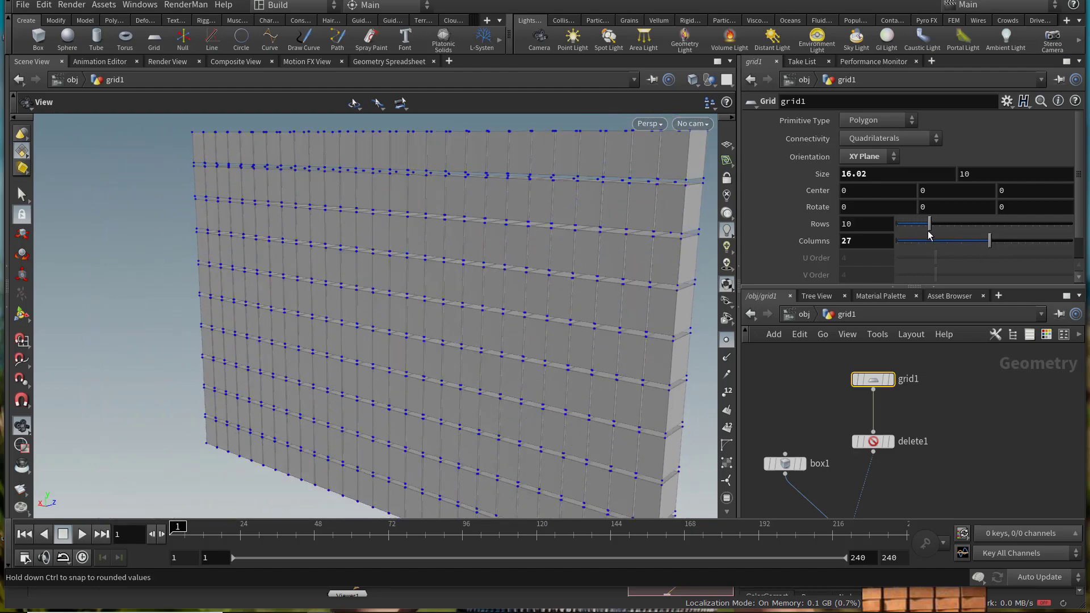
Step: Link the box's Y size to the grid's Y size with a relative reference, ch("../grid1/sizey")
right_click(967, 172)
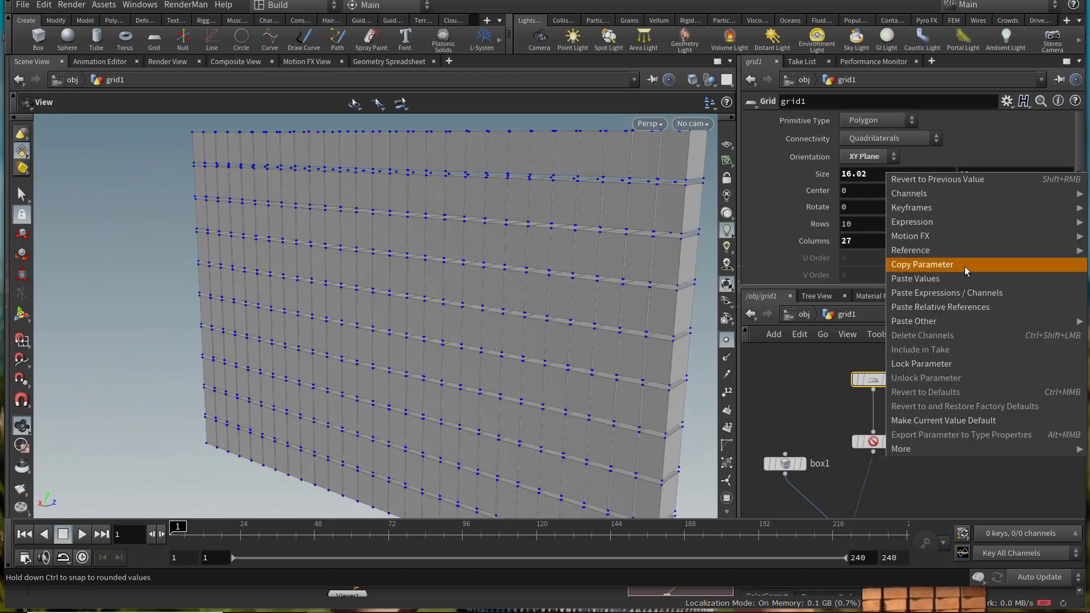
left_click(965, 263)
left_click(786, 463)
right_click(937, 170)
left_click(962, 305)
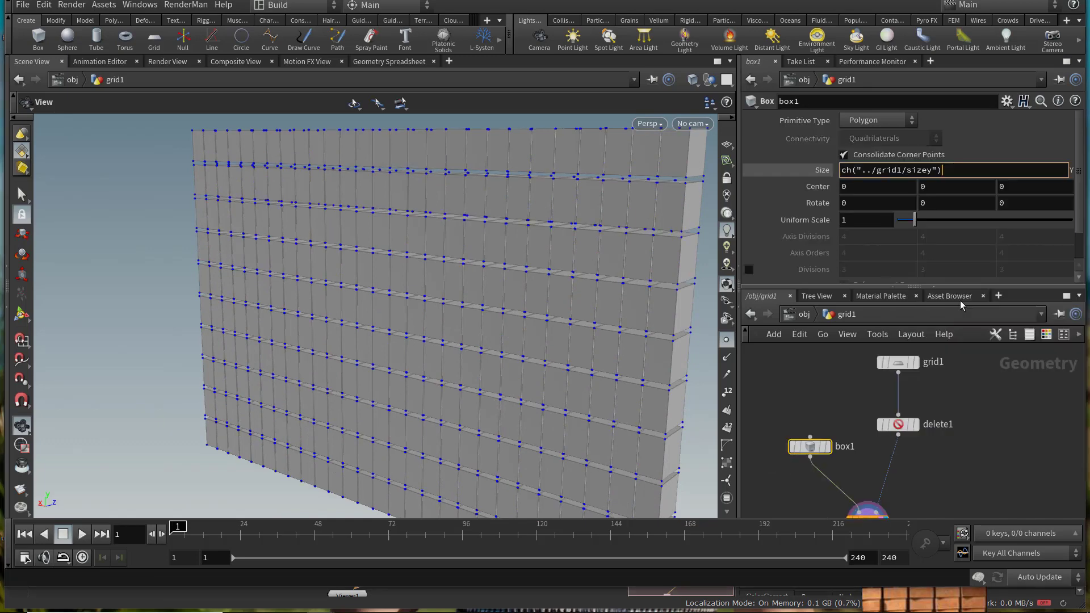
Step: Divide the box's Y size expression by a relative reference to the grid's Rows
left_click(899, 362)
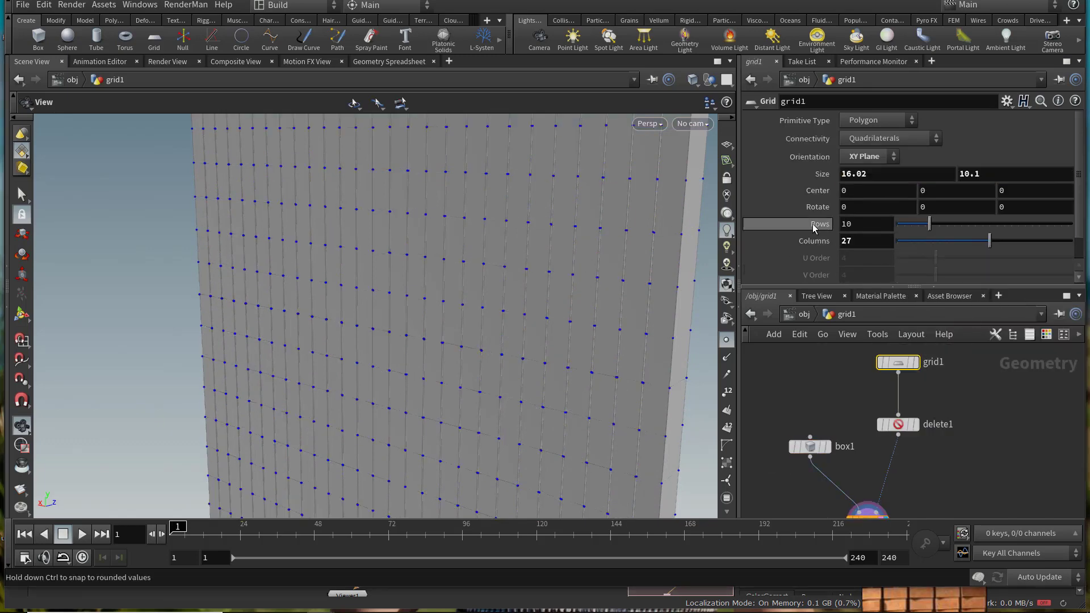
right_click(813, 224)
left_click(851, 331)
left_click(810, 446)
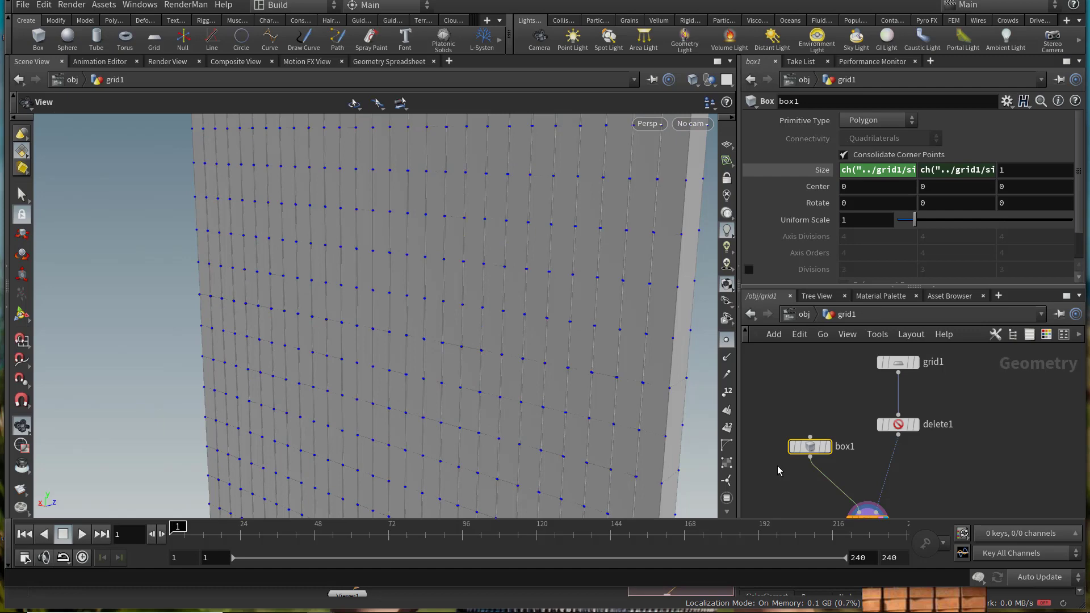
left_click(976, 171)
right_click(996, 172)
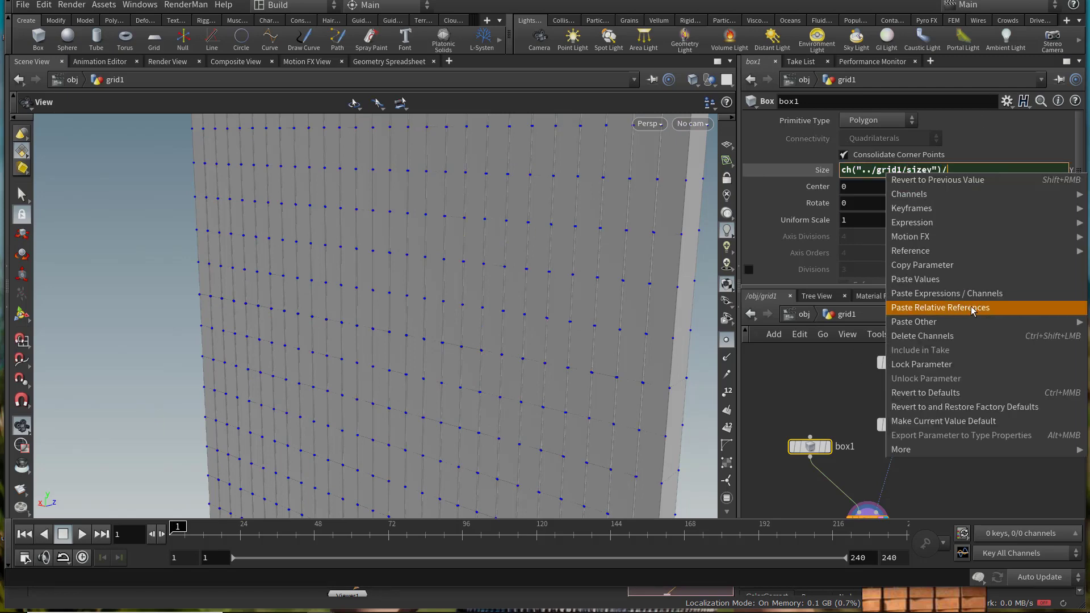
left_click(973, 306)
left_click_drag(490, 353, 596, 341)
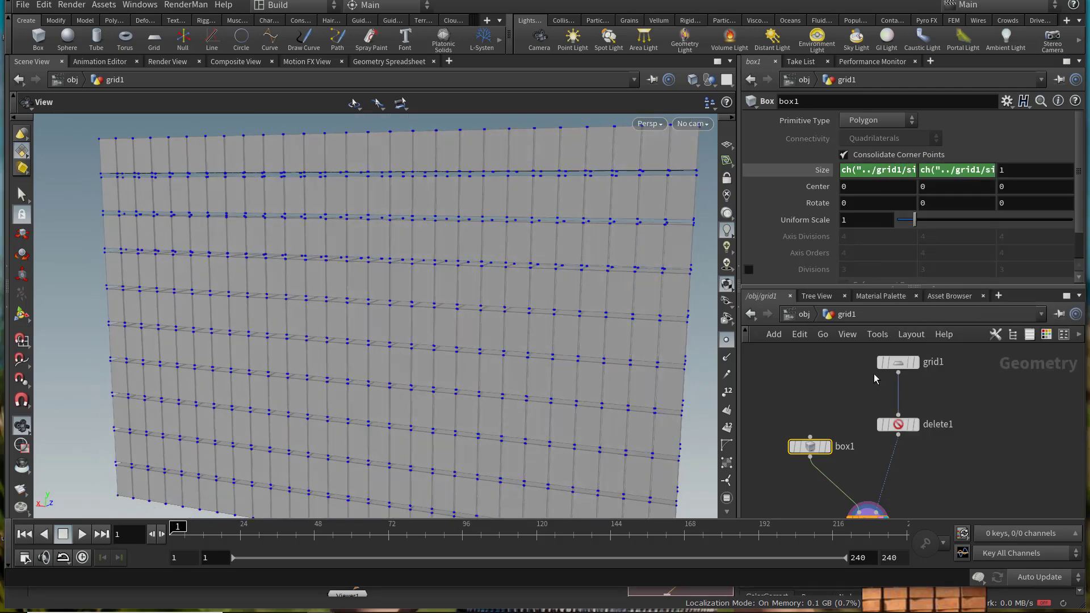
Step: Set the grid's Y size to 9.4, its rows to 47 and its columns to 35
left_click(899, 362)
left_click_drag(958, 219, 1036, 197)
left_click_drag(391, 293, 377, 244)
right_click_drag(377, 244, 642, 293)
left_click_drag(1037, 197, 1061, 196)
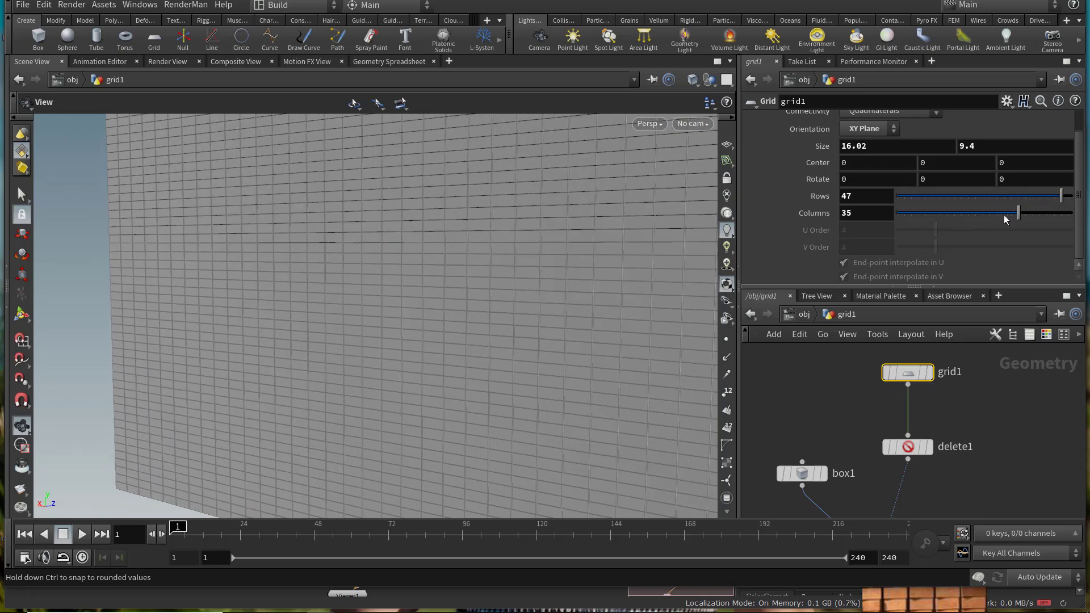
Step: Set the grid to 60 rows and 40 columns
double_click(855, 198)
type("60")
key("Return")
type("50")
key("Return")
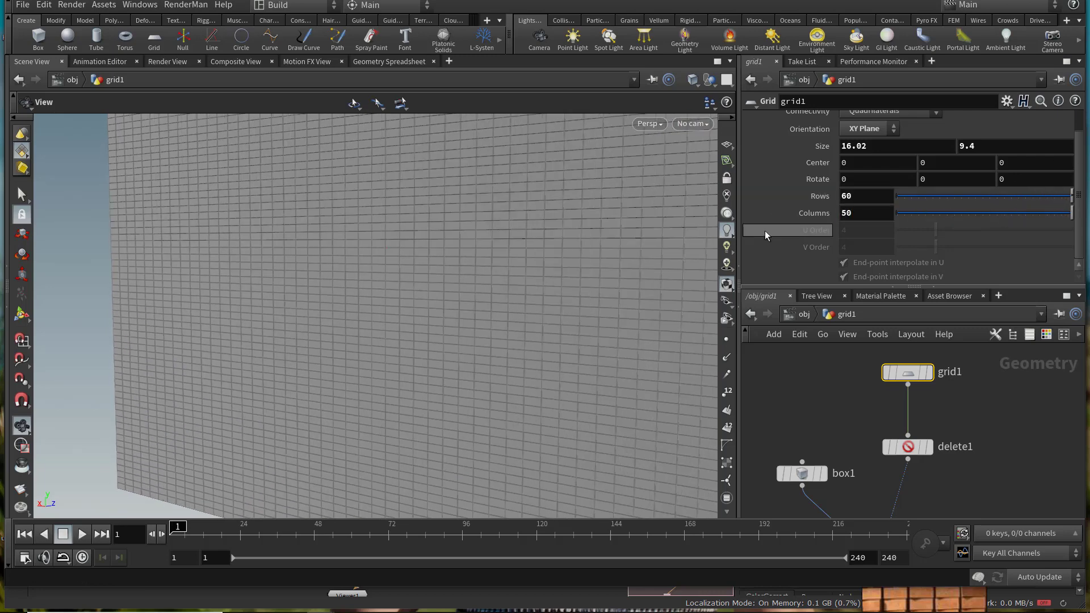
left_click_drag(531, 284, 528, 291)
type("40")
key("Return")
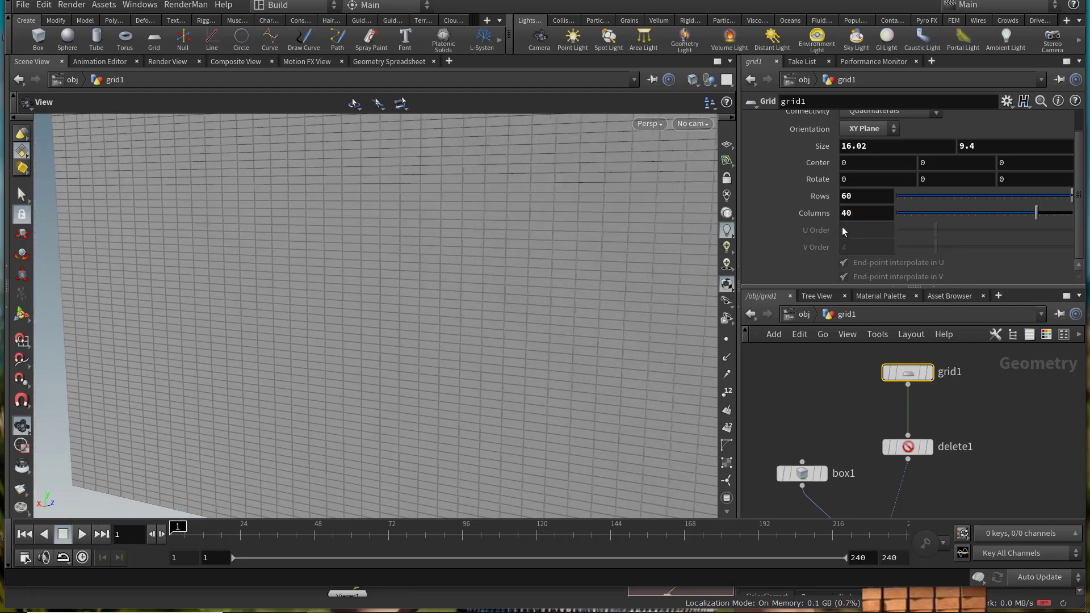
Step: Switch to the web browser and look through the brick facade reference images on Pinterest
scroll(482, 299, "down", 5)
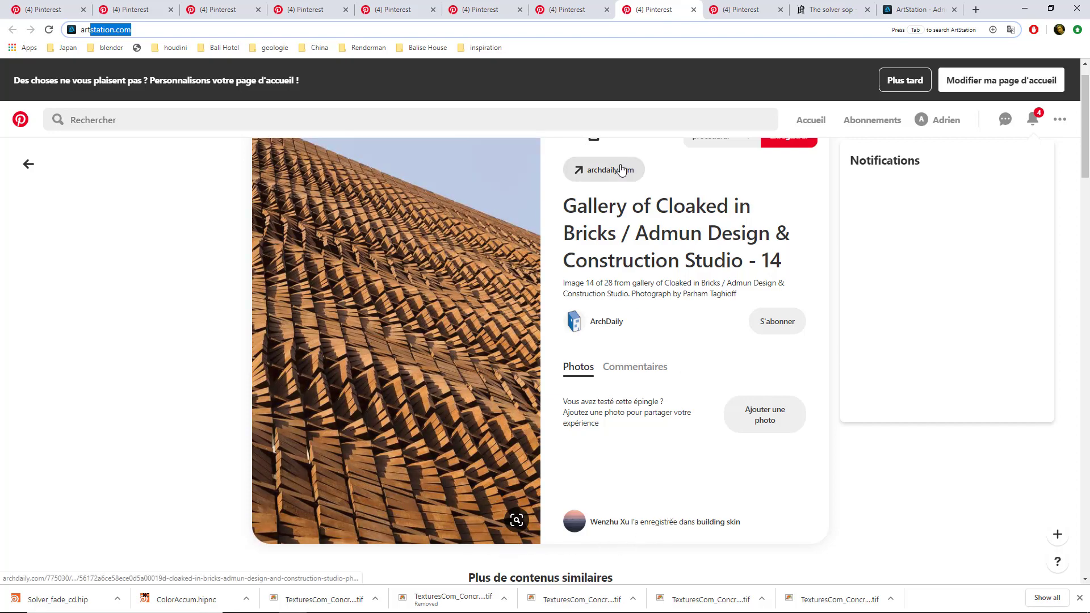
key("ctrl+shift+Tab")
key("ctrl+shift+Tab")
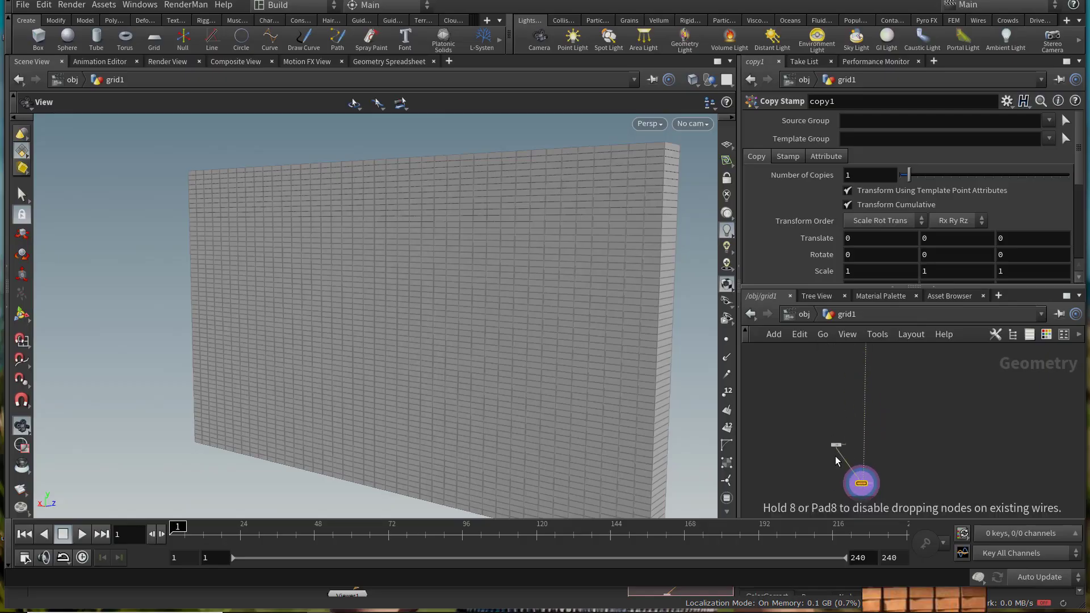
Step: Display the delete1 points and add a For-Each Number loop to the network beside them
left_click(792, 404)
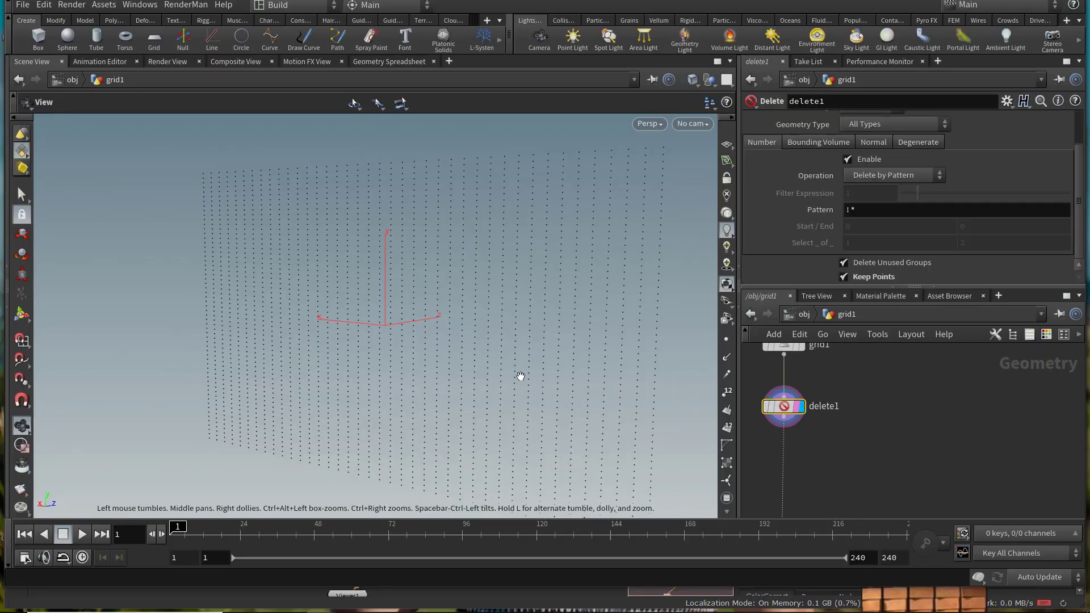
left_click_drag(521, 376, 561, 409)
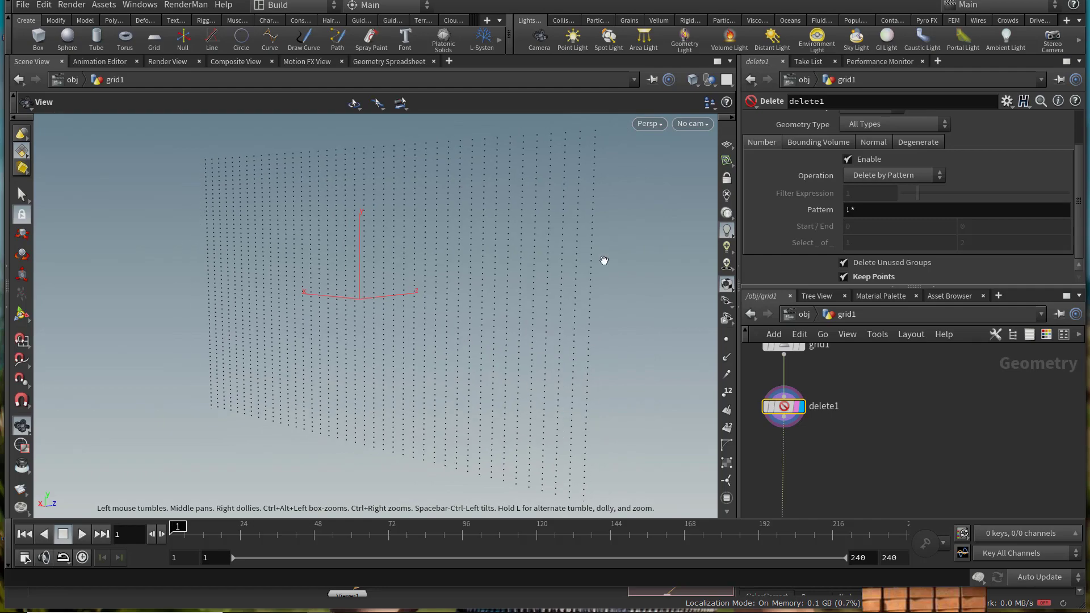
key("Tab")
type("fo")
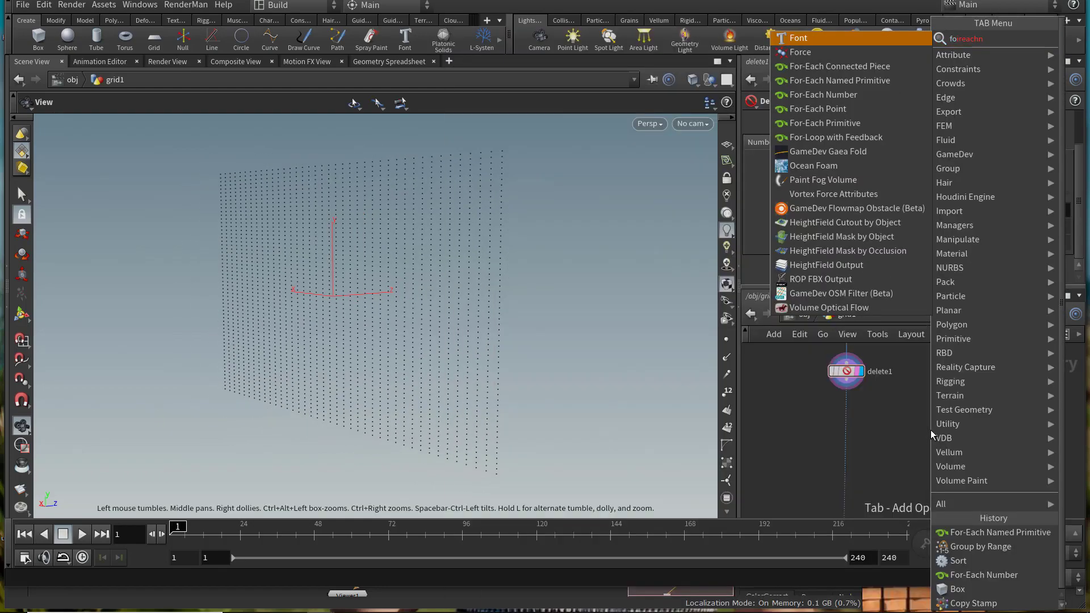
key("BackSpace")
key("BackSpace")
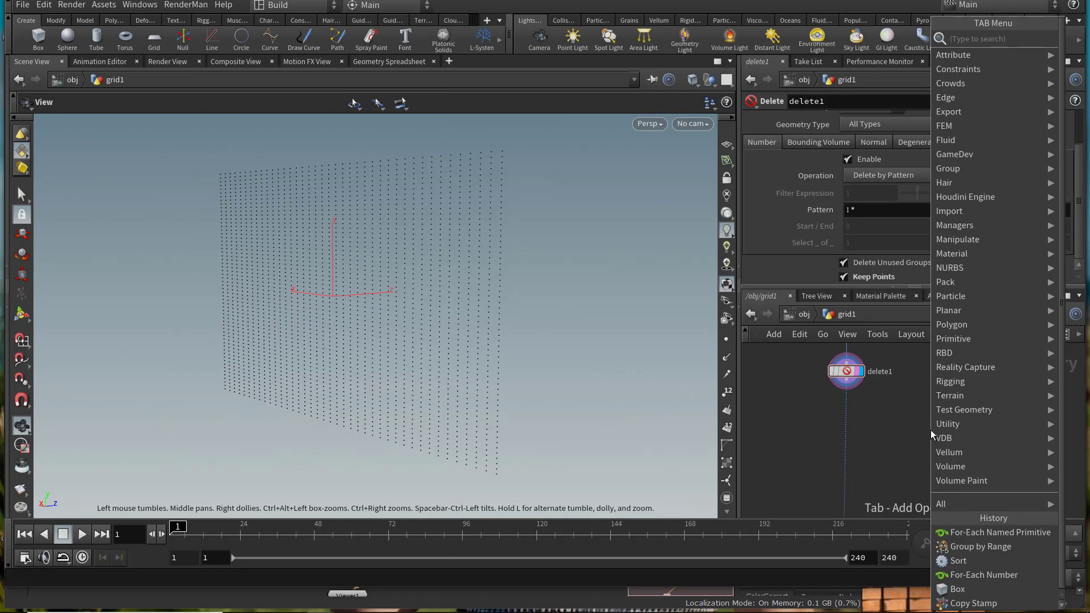
type("foreach")
key("Return")
left_click(934, 417)
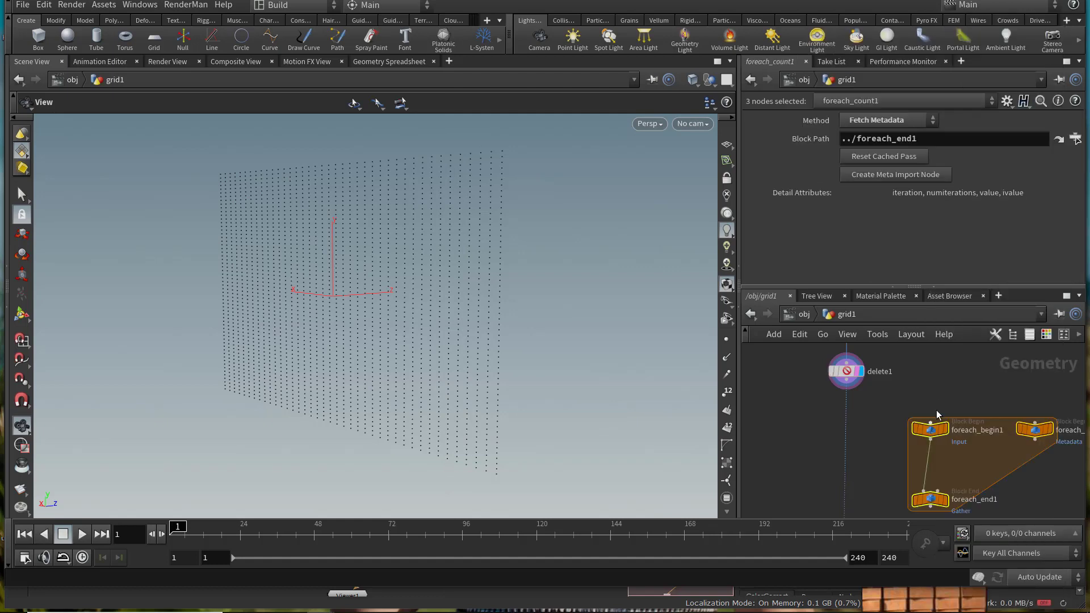
Step: Wire delete1 into foreach_begin1 and move foreach_end1 lower to make room inside the loop
left_click_drag(930, 421, 871, 377)
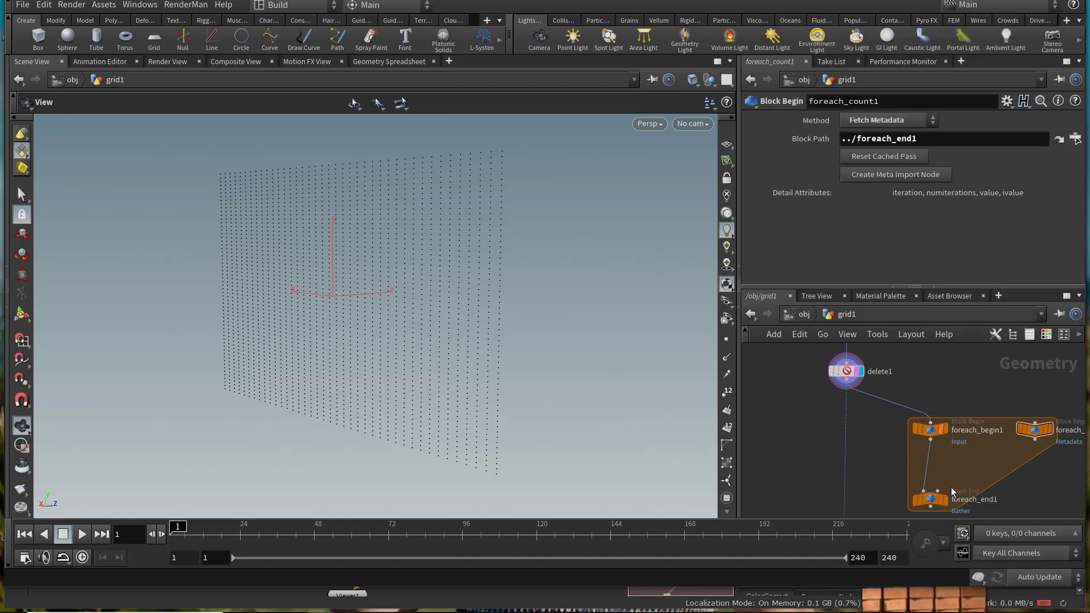
middle_click_drag(952, 489, 938, 455)
left_click_drag(921, 464, 921, 486)
Step: Display foreach_begin1 and insert a Group by Range node between it and foreach_end1
left_click(931, 396)
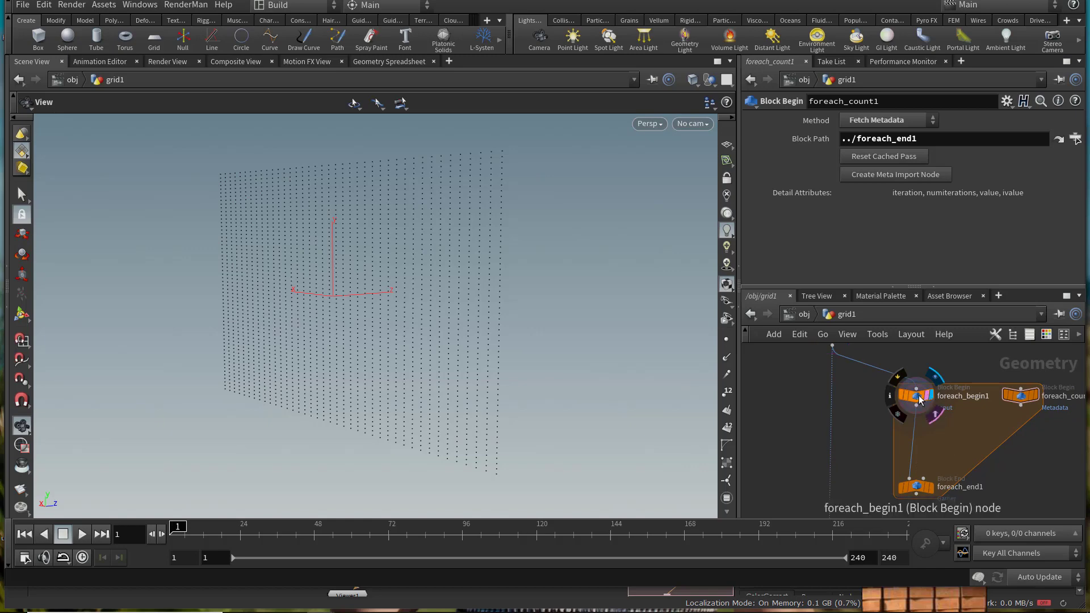
left_click(918, 395)
key("Tab")
type("groupbyrange")
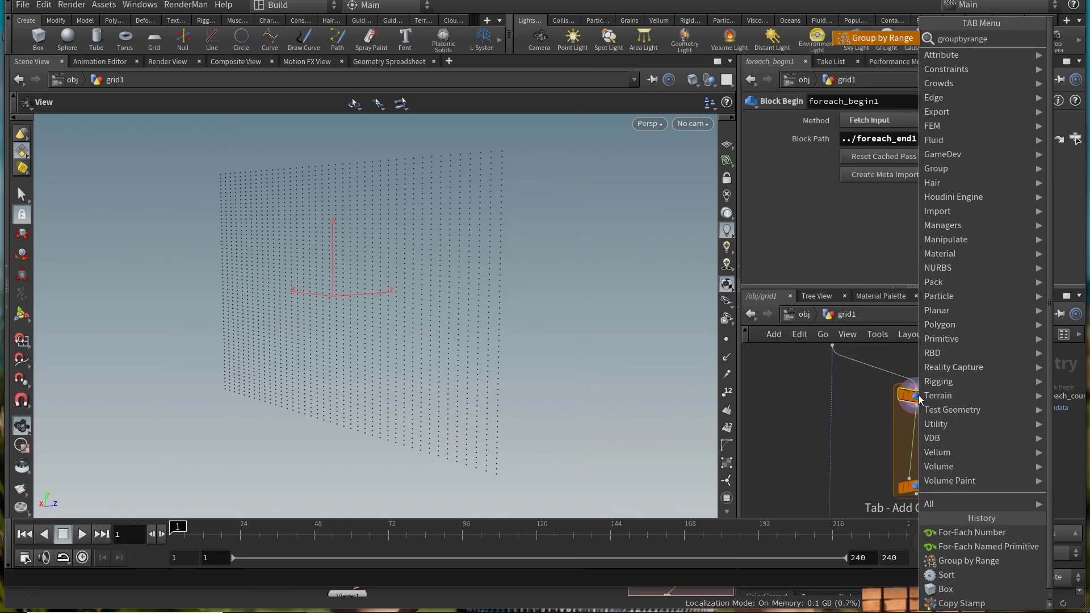
key("Return")
left_click(916, 429)
Step: Copy the grid's Columns parameter and paste it as a relative reference into grouprange1's range filter as the "of" value
mouse_move(882, 359)
middle_mouse_down()
mouse_move(898, 454)
mouse_move(872, 343)
middle_mouse_up()
left_click(849, 380)
right_click(822, 217)
left_click(834, 309)
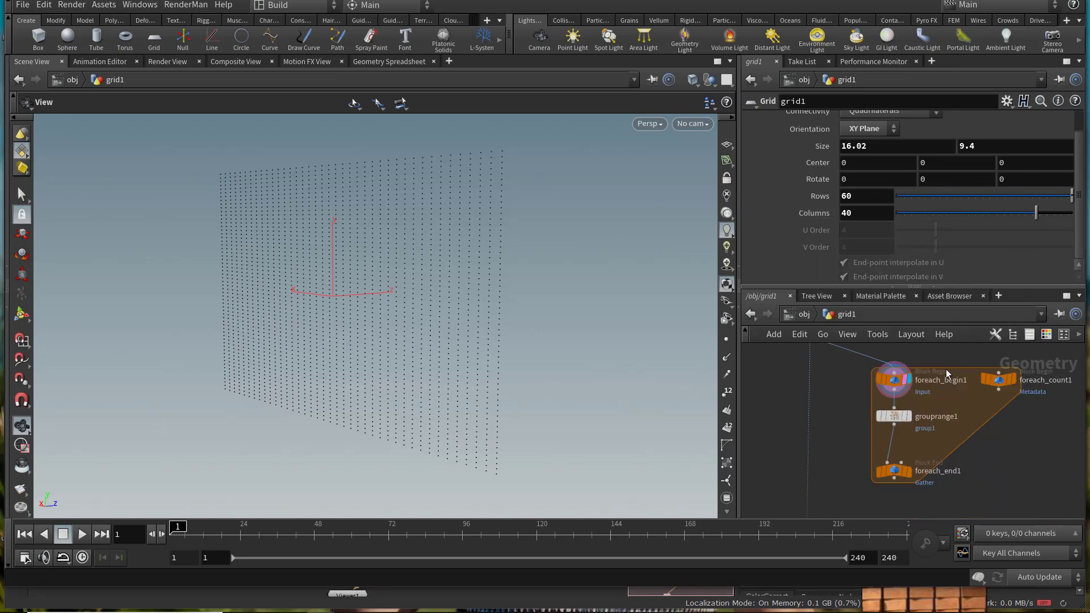
left_click(896, 416)
left_click(907, 418)
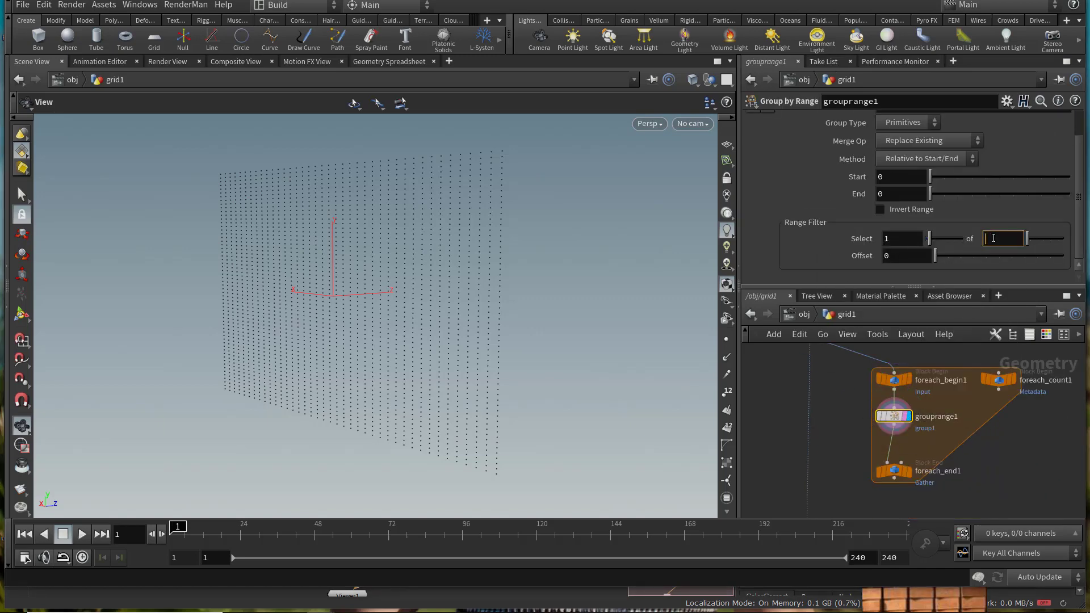
right_click(994, 238)
left_click(953, 368)
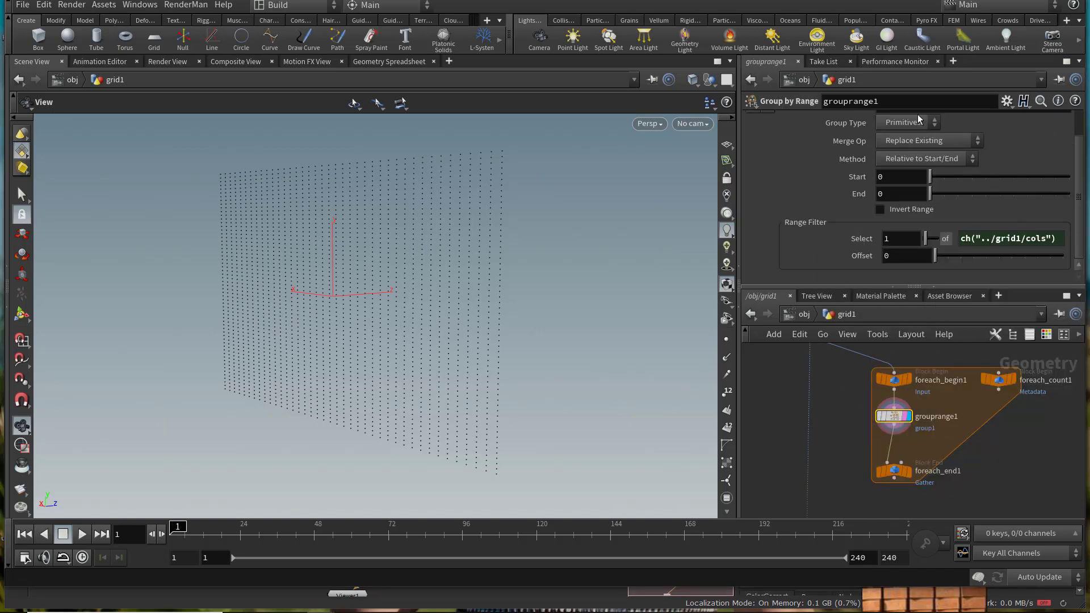
Step: Set grouprange1's group type to Points and name the group "column"
left_click(907, 134)
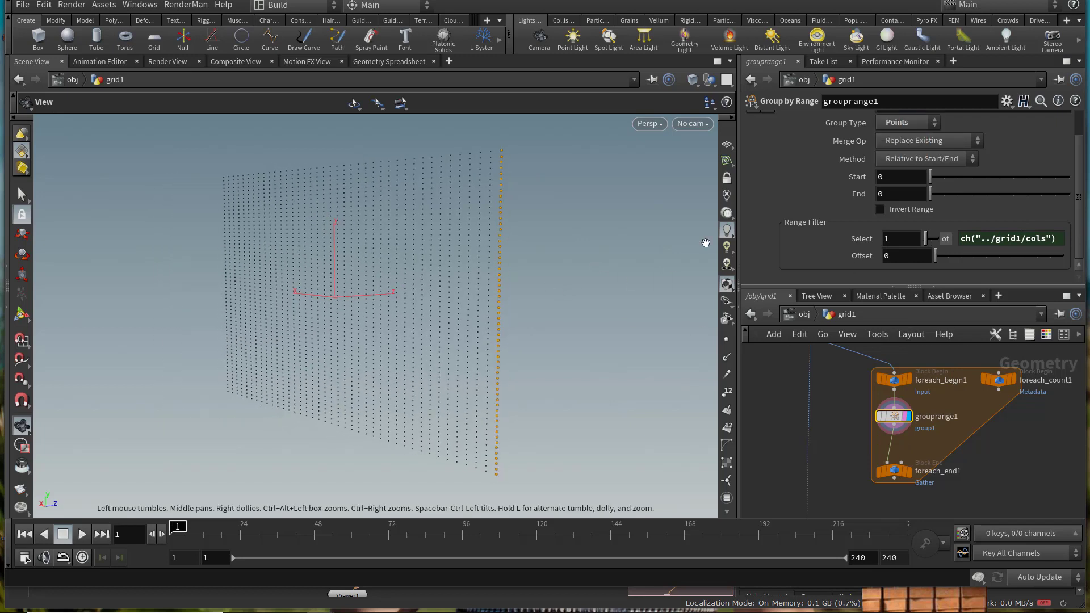
scroll(906, 169, "up", 2)
type("column")
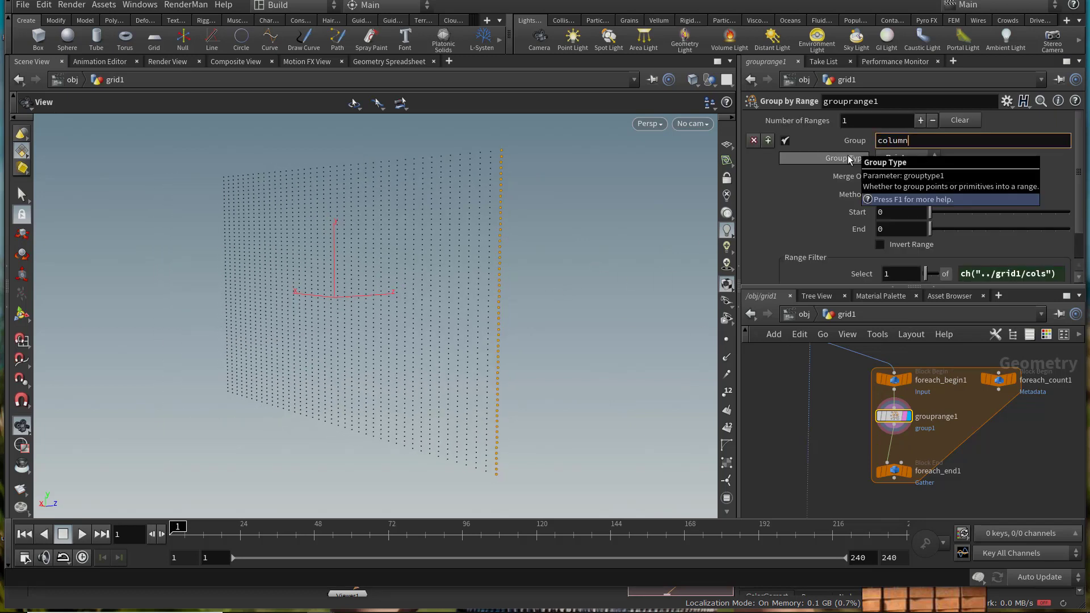
key("Return")
scroll(842, 202, "down", 2)
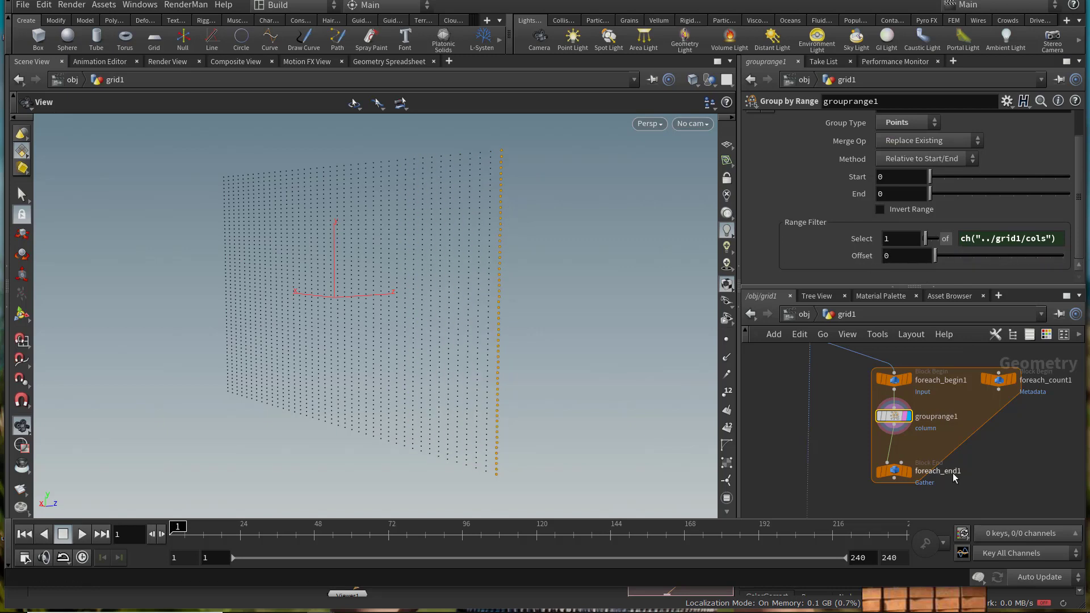
Step: Insert a Blast node between grouprange1 and foreach_end1 and display its result
middle_click_drag(954, 478, 949, 458)
left_click_drag(894, 452, 894, 501)
key("Tab")
type("bla")
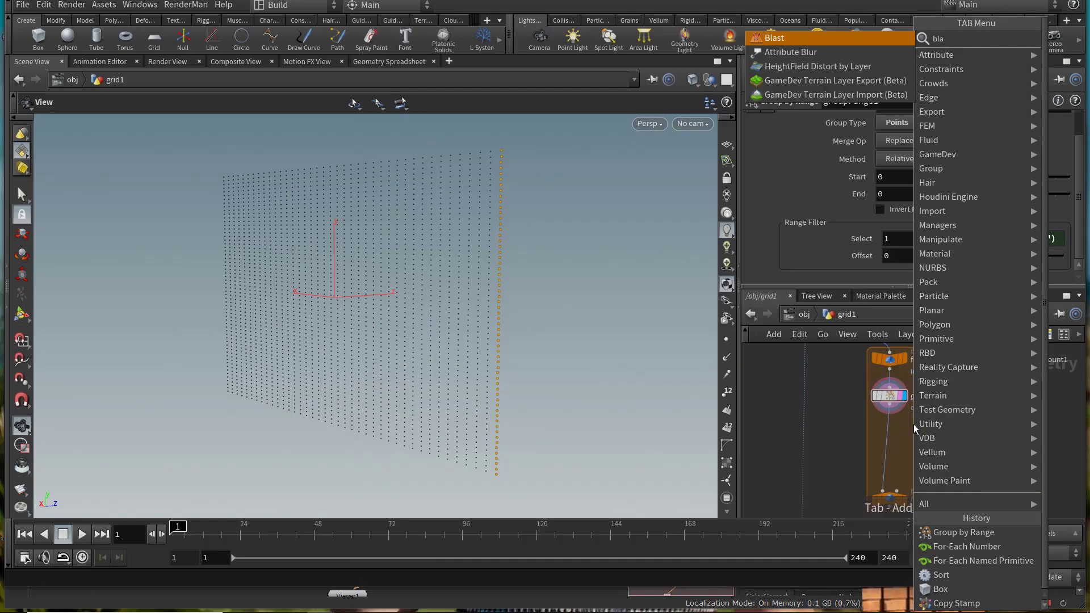
key("Return")
left_click(907, 442)
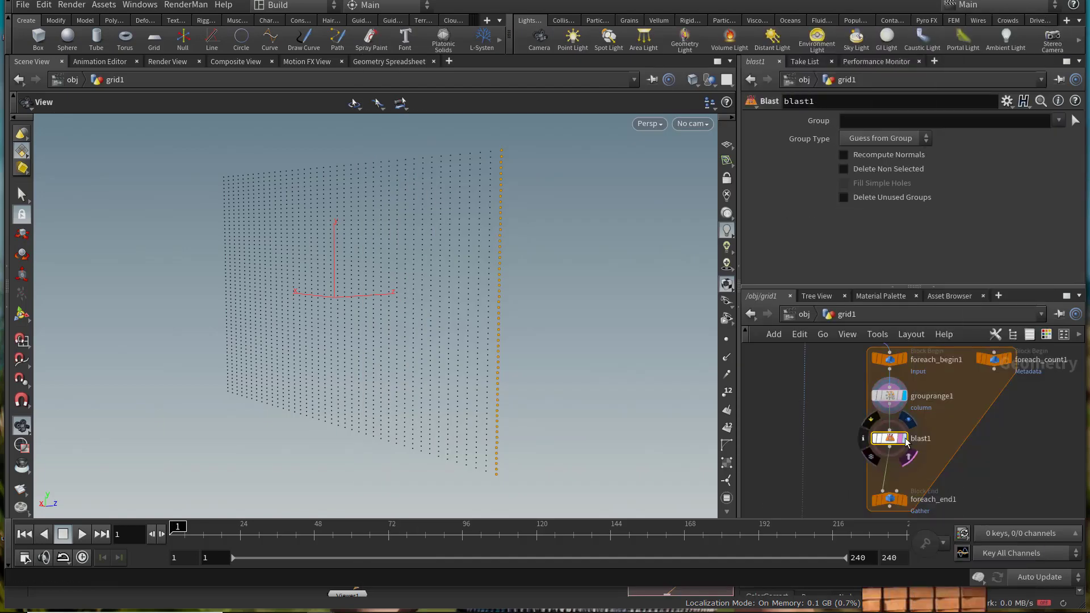
left_click(906, 442)
Step: Set the Blast node's group to "column" and enable Delete Non Selected
left_click(1059, 120)
left_click(1003, 149)
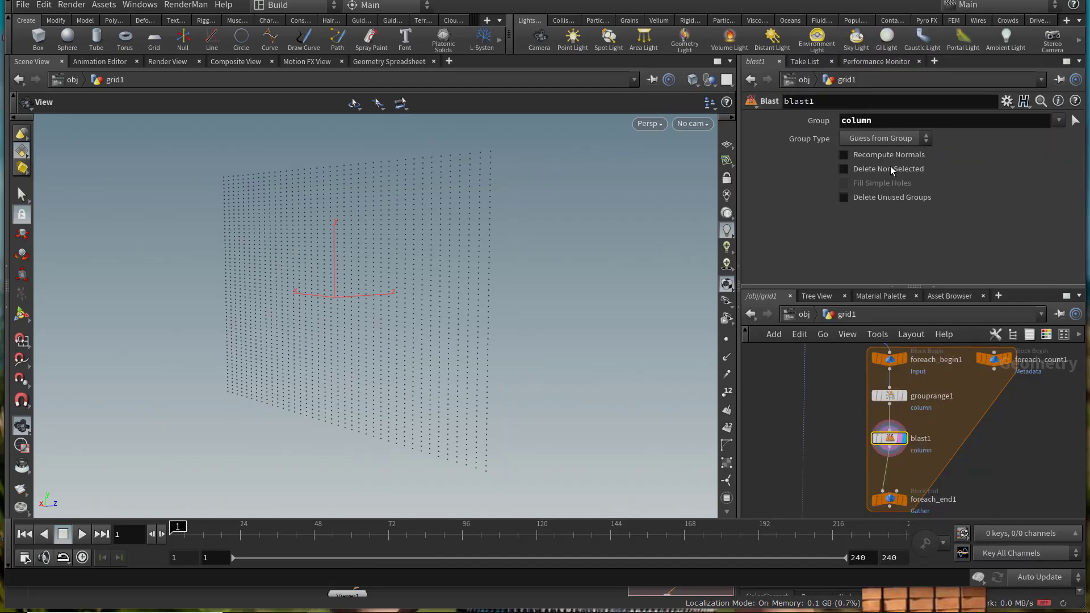
left_click(890, 169)
left_click_drag(530, 287, 548, 287)
Step: Insert a second Group by Range node after blast1 and display its result
middle_click_drag(966, 453, 964, 408)
scroll(908, 408, "up", 4)
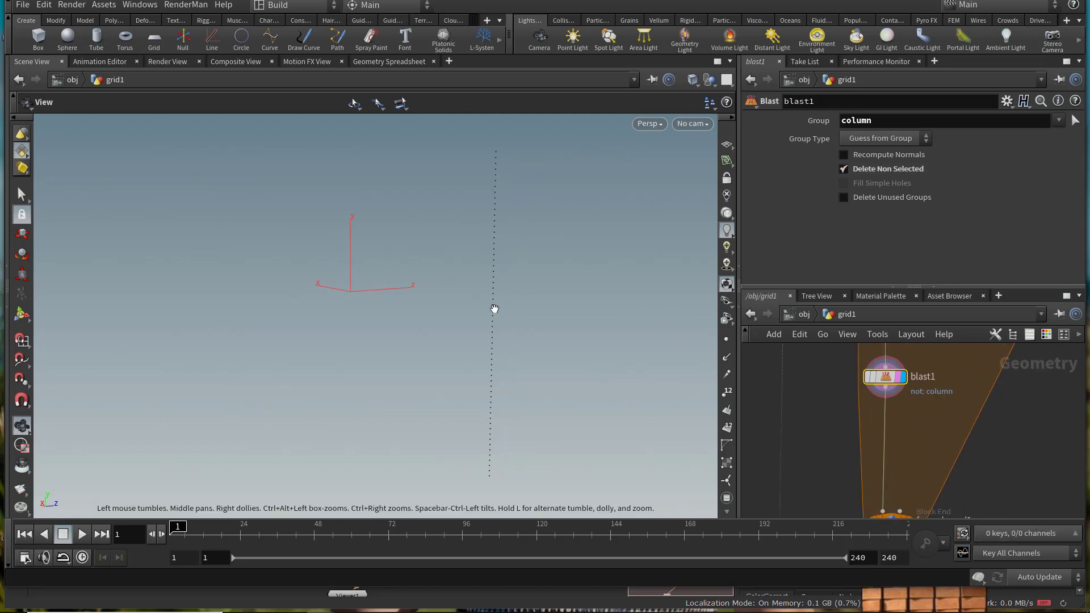
key("Tab")
type("groupbyran")
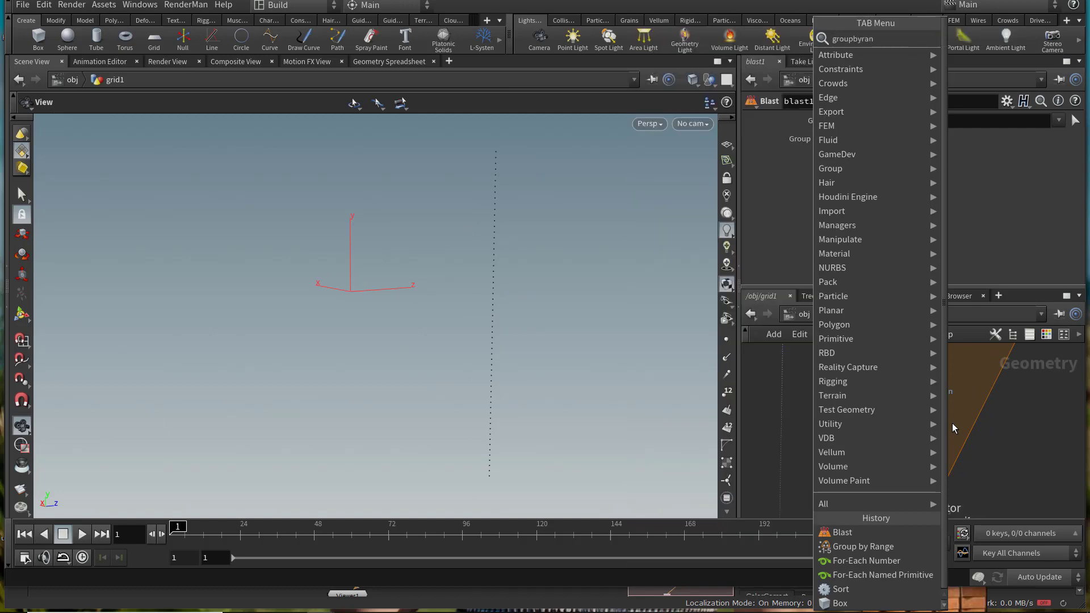
key("Return")
left_click(914, 437)
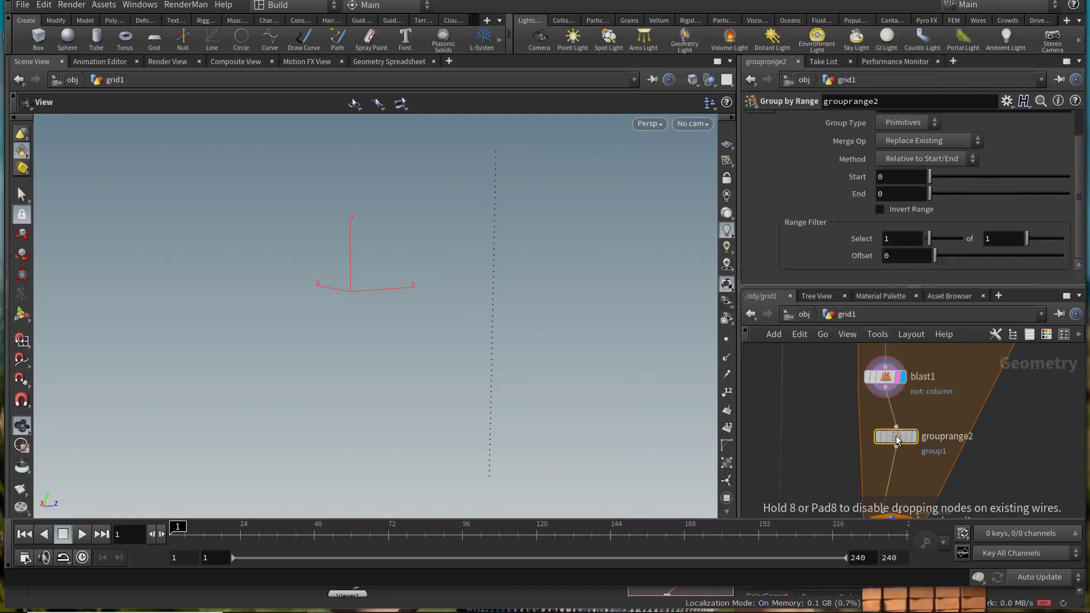
left_click(915, 437)
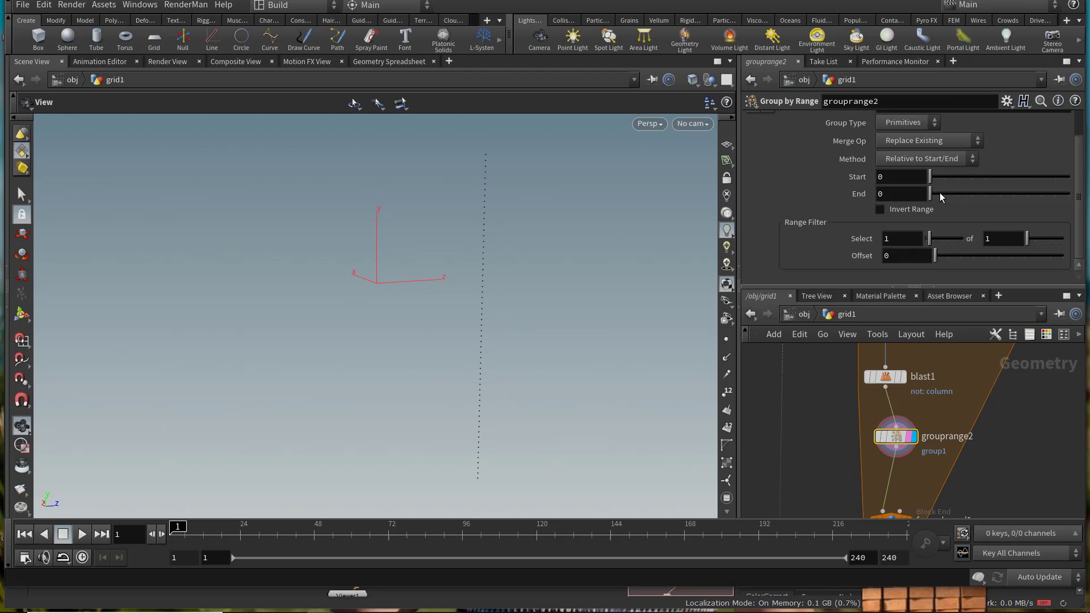
Step: Set grouprange2's group type to Points and name the group "row"
scroll(915, 148, "up", 2)
left_click_drag(915, 144, 833, 143)
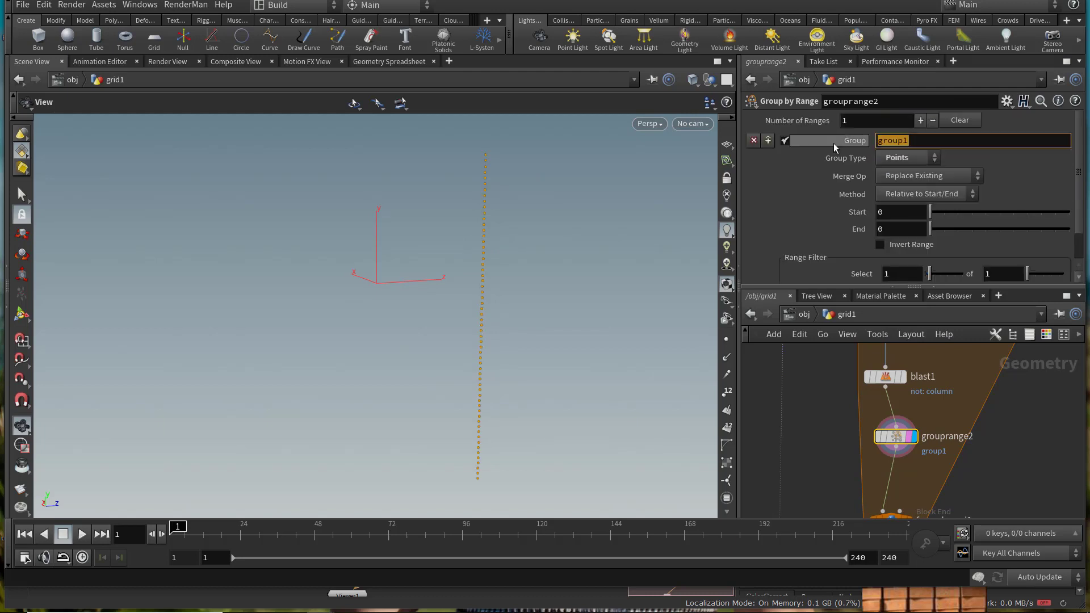
type("row")
key("Return")
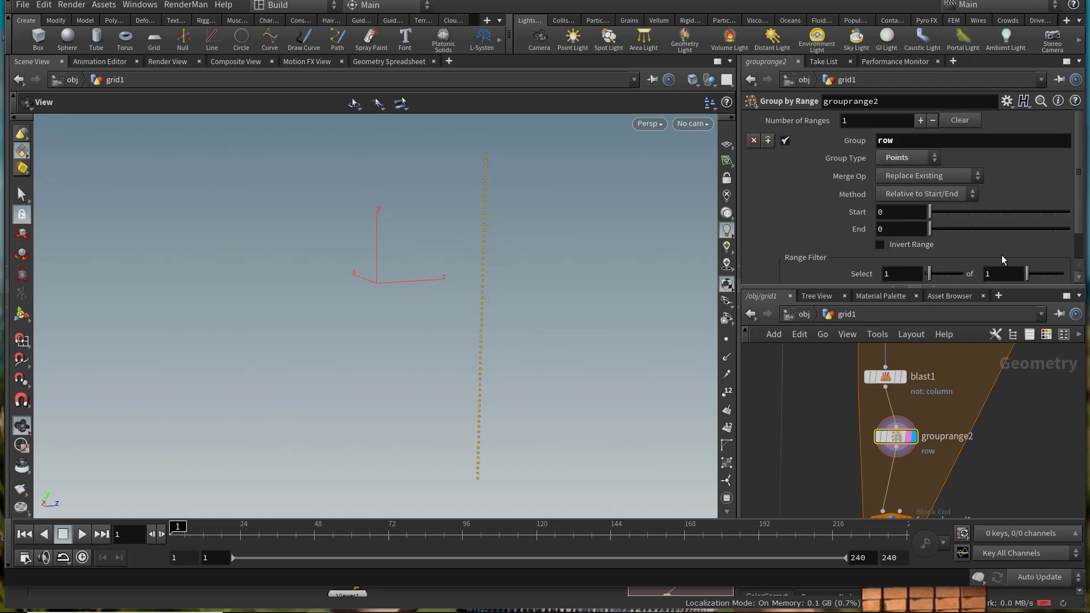
Step: Try grouprange2's range filter at 1 of 5, and set it to select 1 of 6
type("5")
key("Return")
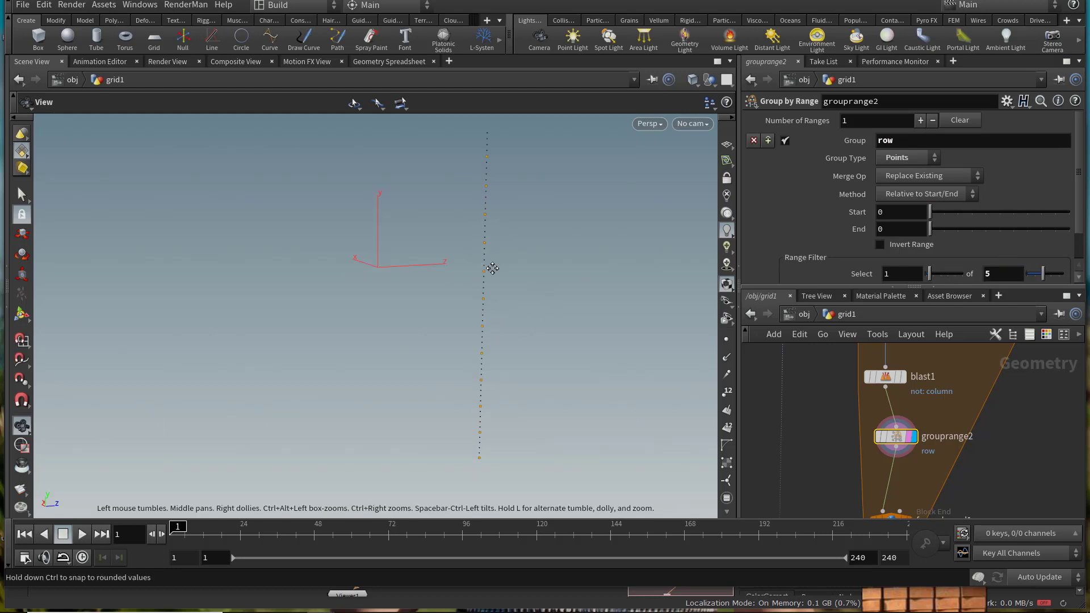
right_click_drag(644, 330, 672, 339)
type("6")
key("Return")
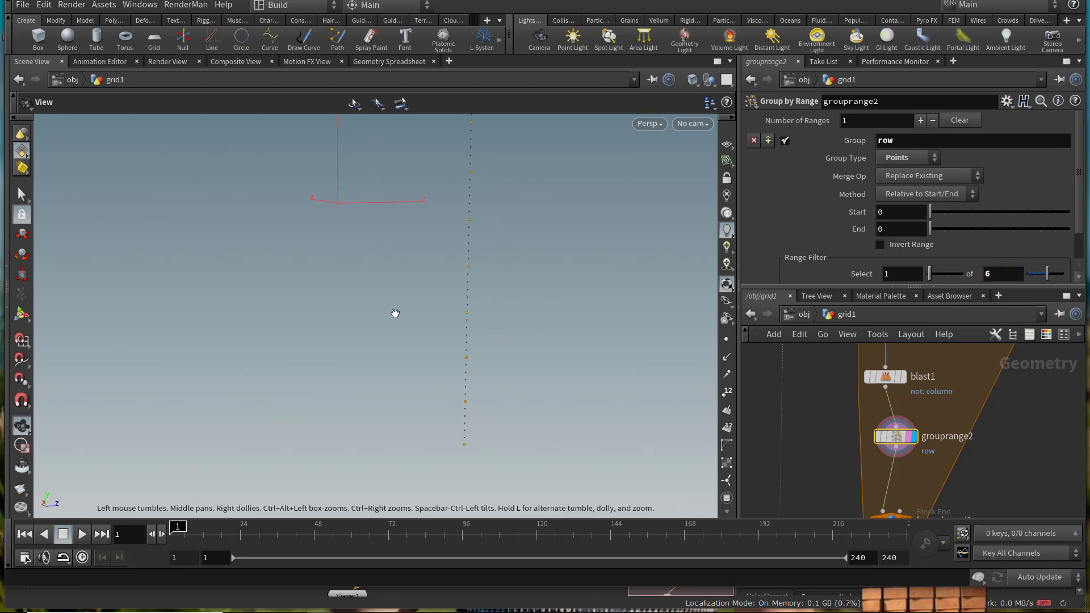
right_click_drag(414, 261, 411, 262)
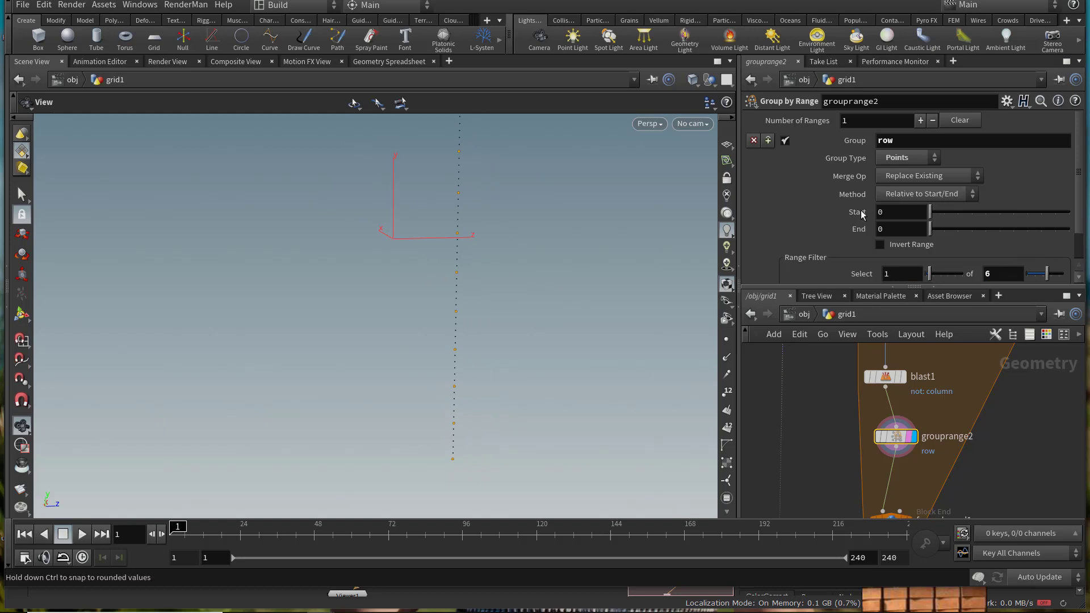
Step: Select foreach_end1 and display the loop's output in the viewport
middle_click_drag(933, 473, 936, 401)
left_click(911, 453)
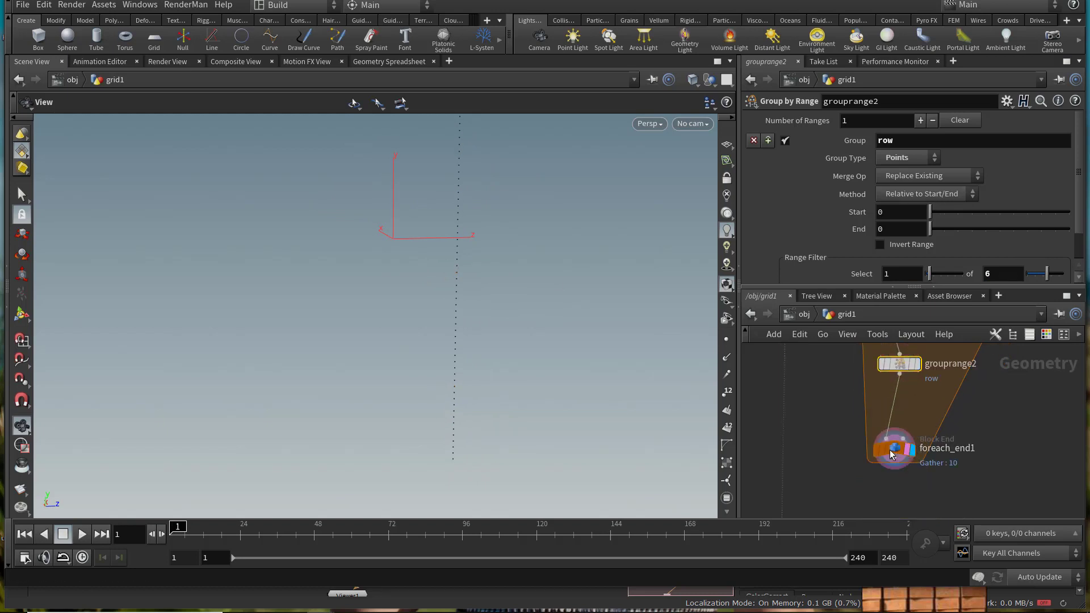
left_click(908, 455)
left_click_drag(432, 291, 422, 315)
scroll(971, 382, "down", 1)
Step: Create a meta import node from foreach_begin1, placed below foreach_count1, and inspect its node info
middle_click_drag(967, 380, 951, 463)
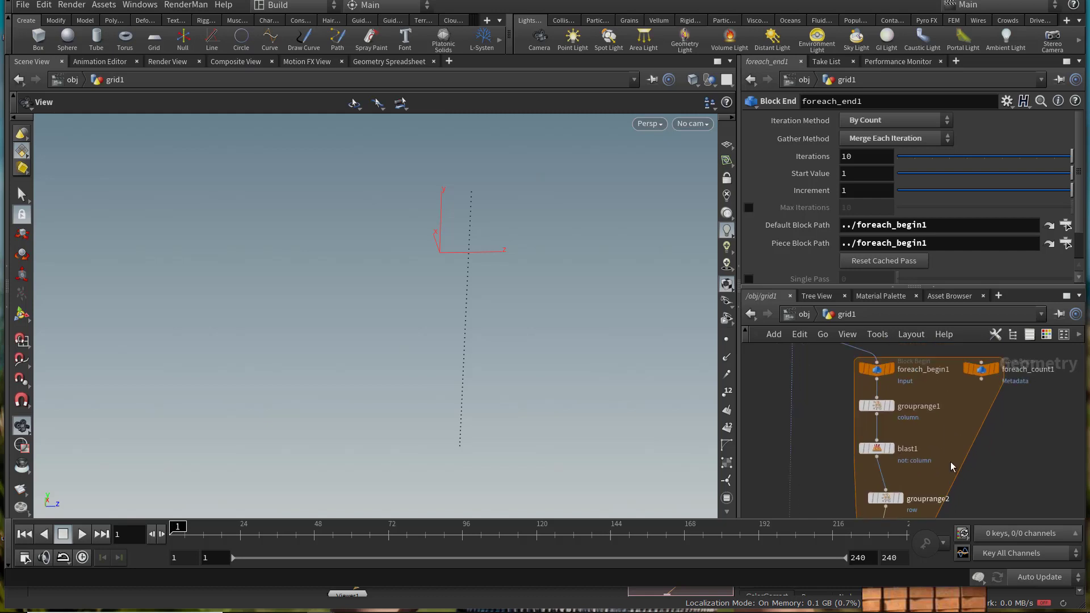
left_click(877, 369)
left_click(904, 176)
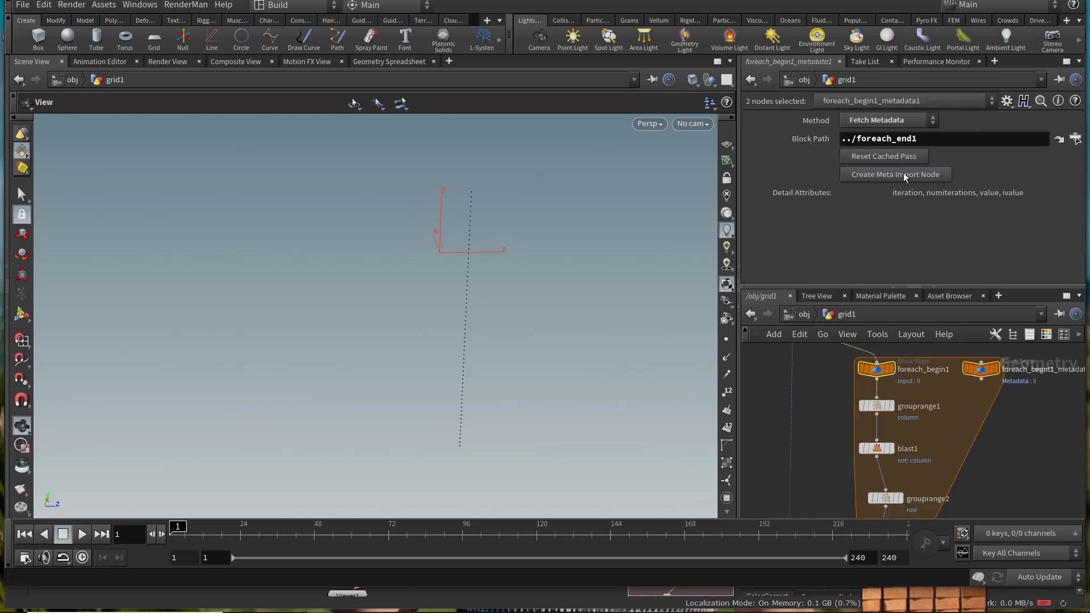
scroll(959, 414, "down", 3)
scroll(968, 391, "up", 3)
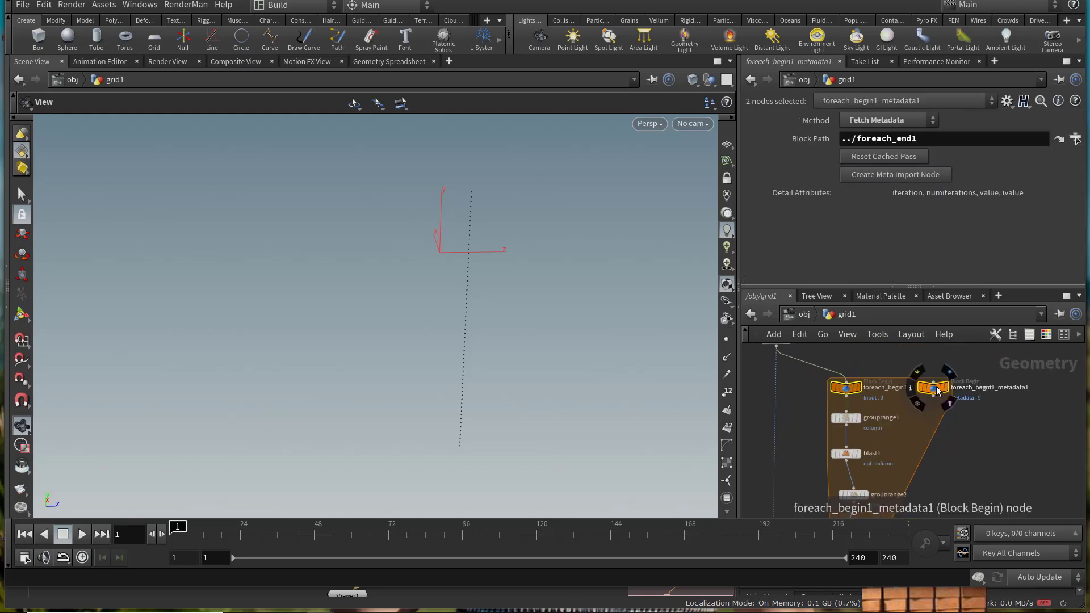
left_click_drag(936, 390, 949, 421)
middle_click(949, 421)
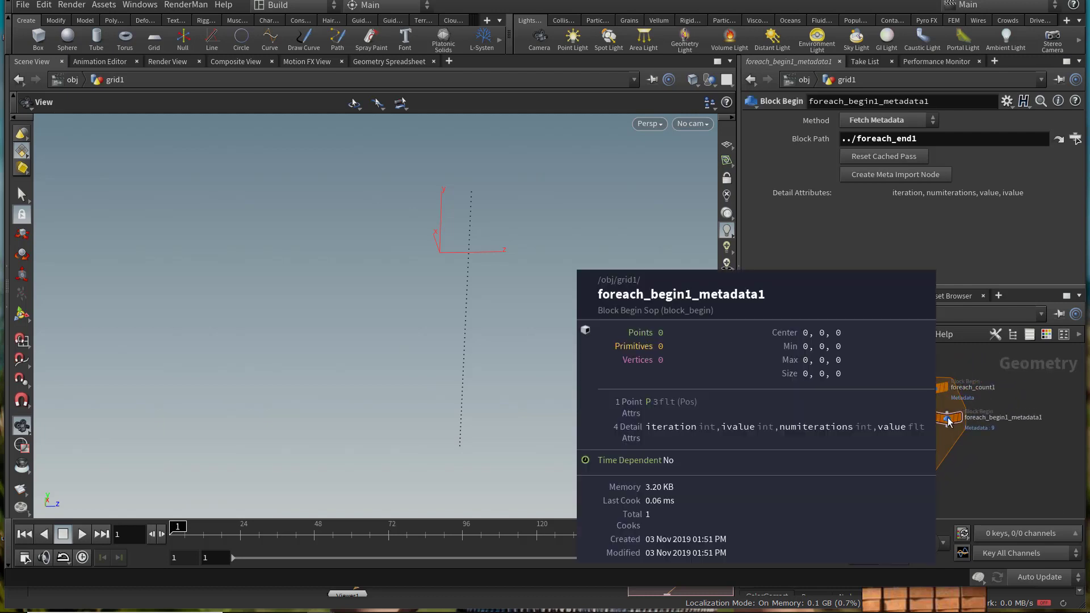
Step: Set grouprange1's range filter offset to the expression detail("../foreach_begin1_metadata1/","iteration",0)
left_click(872, 402)
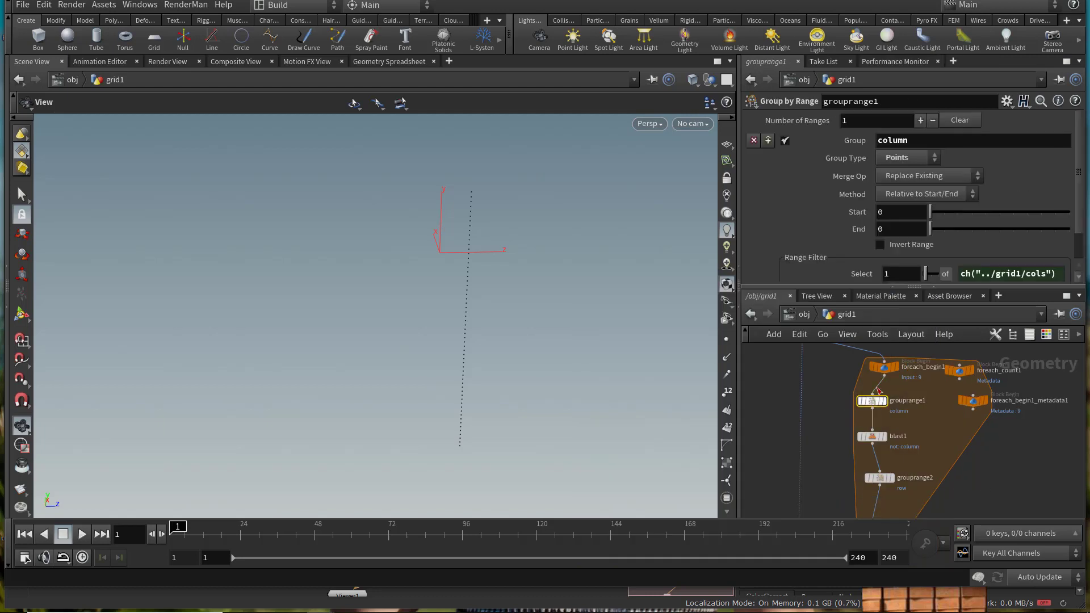
scroll(859, 239, "down", 2)
left_click(942, 255)
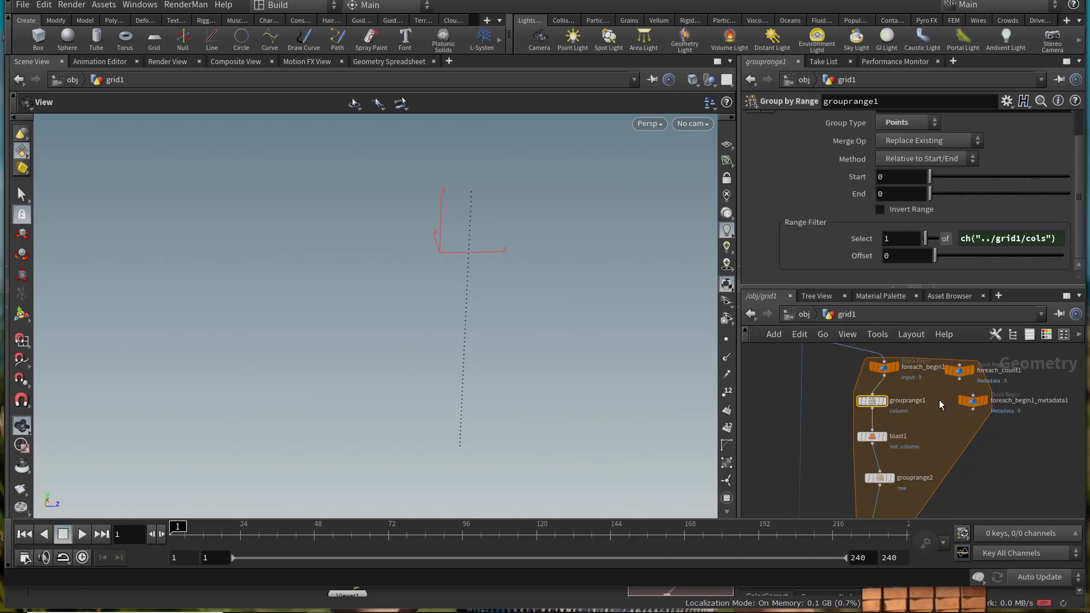
scroll(940, 400, "up", 1)
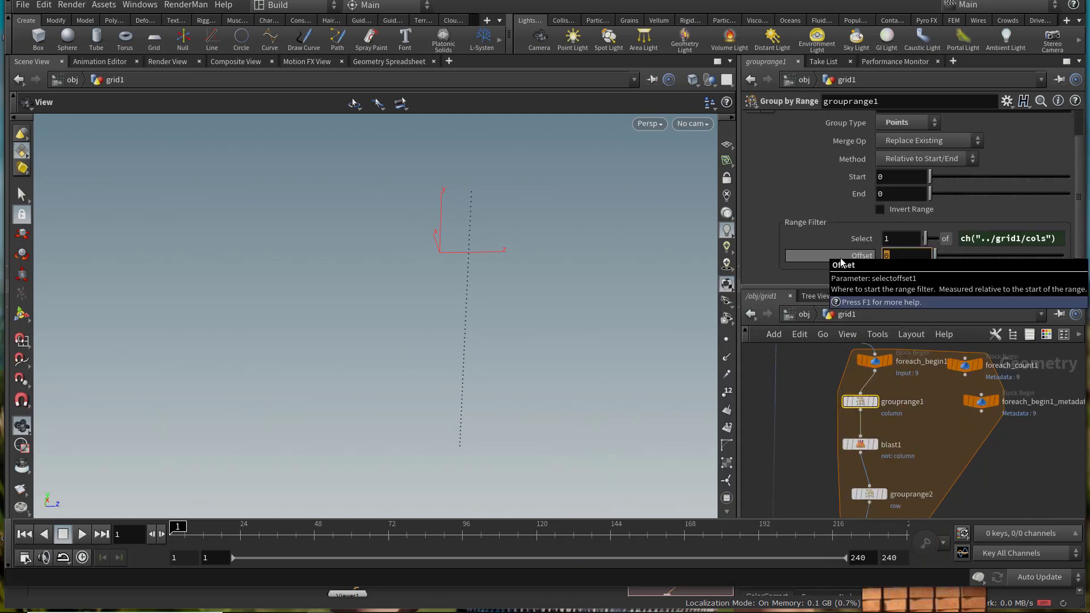
type("detail(\"")
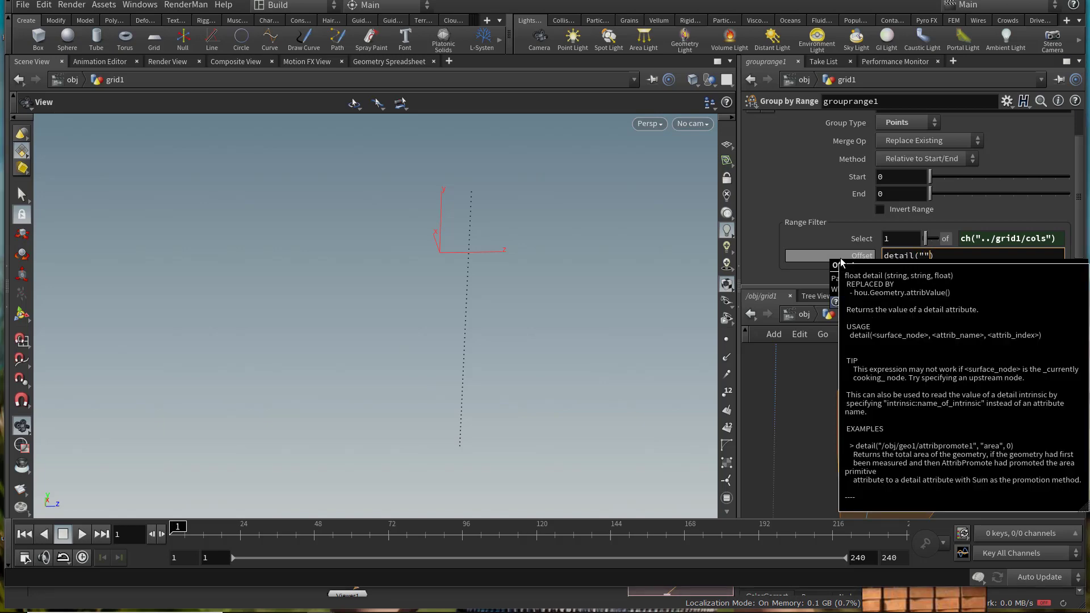
type("../foreach")
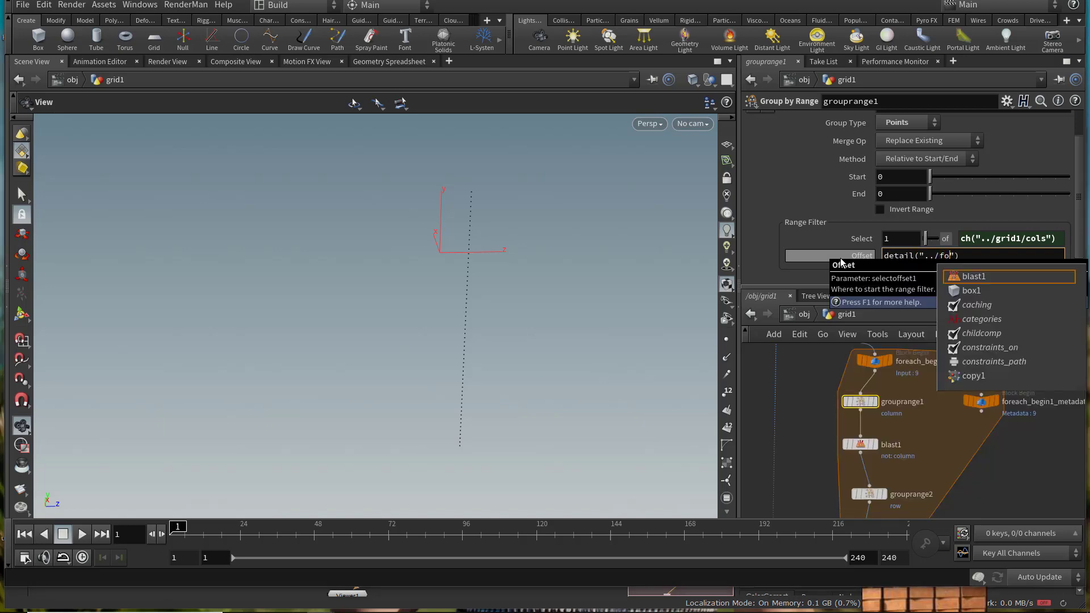
key("Return")
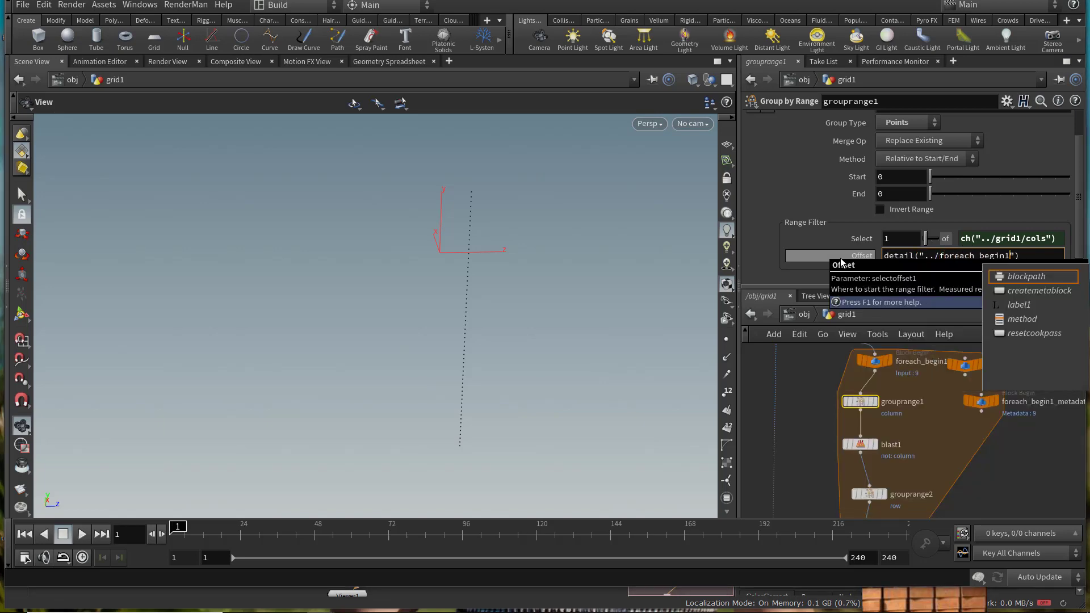
key("Down")
key("Down")
key("Return")
key("Right")
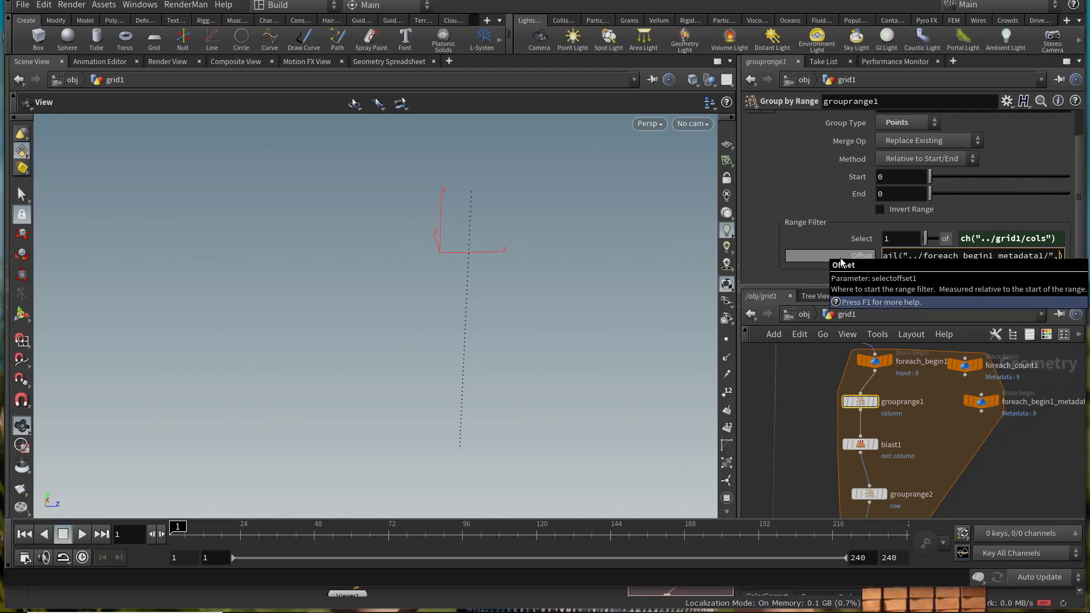
type("\"\"")
key("Left")
type("i")
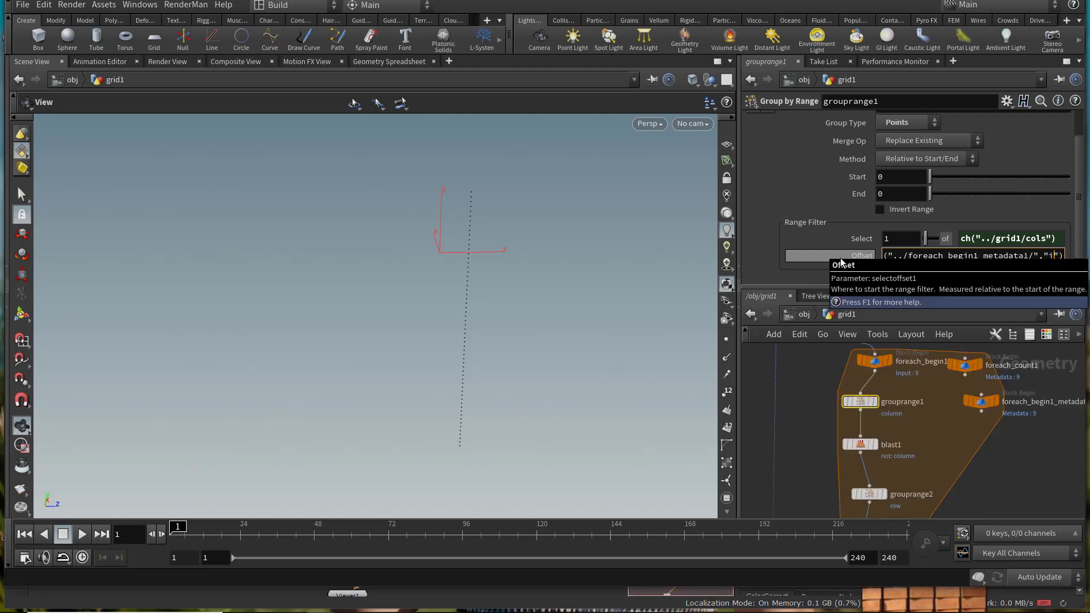
type("teration")
key("Right")
type(",0")
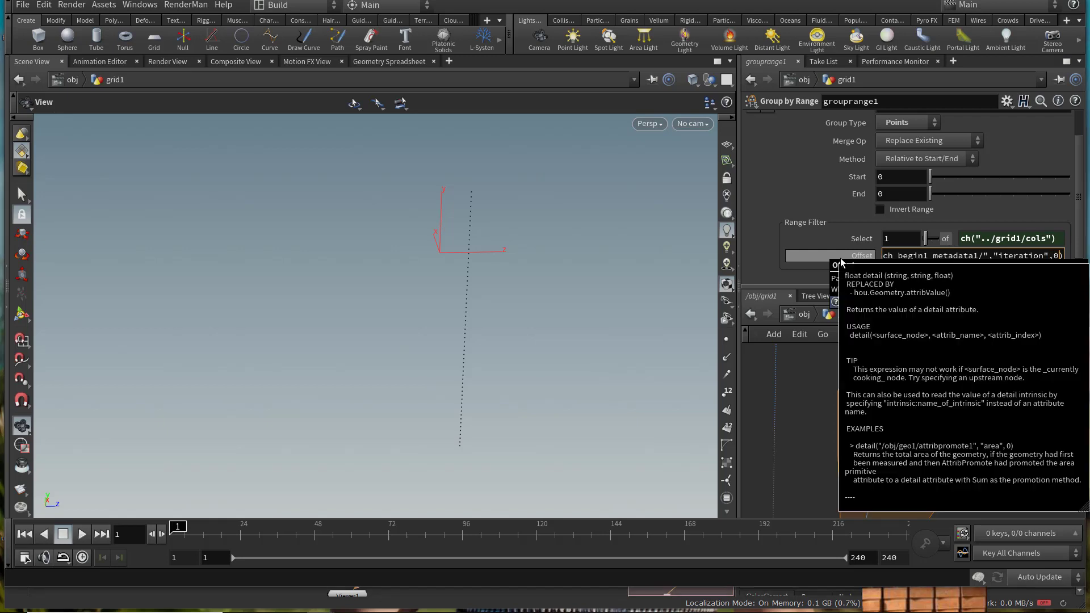
key("Return")
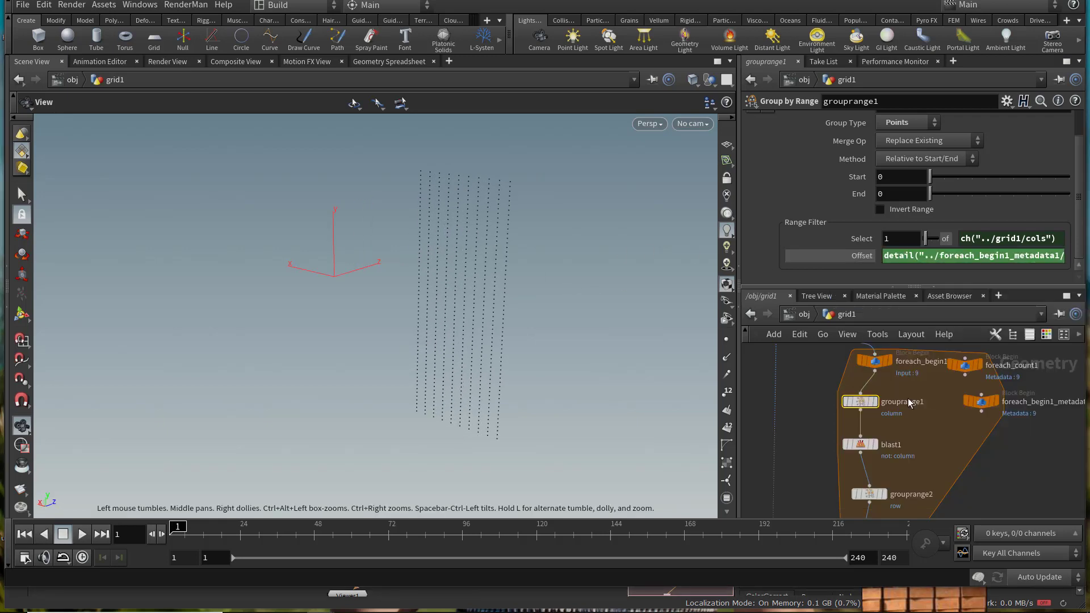
Step: Raise foreach_end1's iterations to 25 to generate more columns
scroll(983, 364, "up", 2)
scroll(981, 360, "up", 1)
left_click(869, 410)
left_click_drag(499, 304, 487, 324)
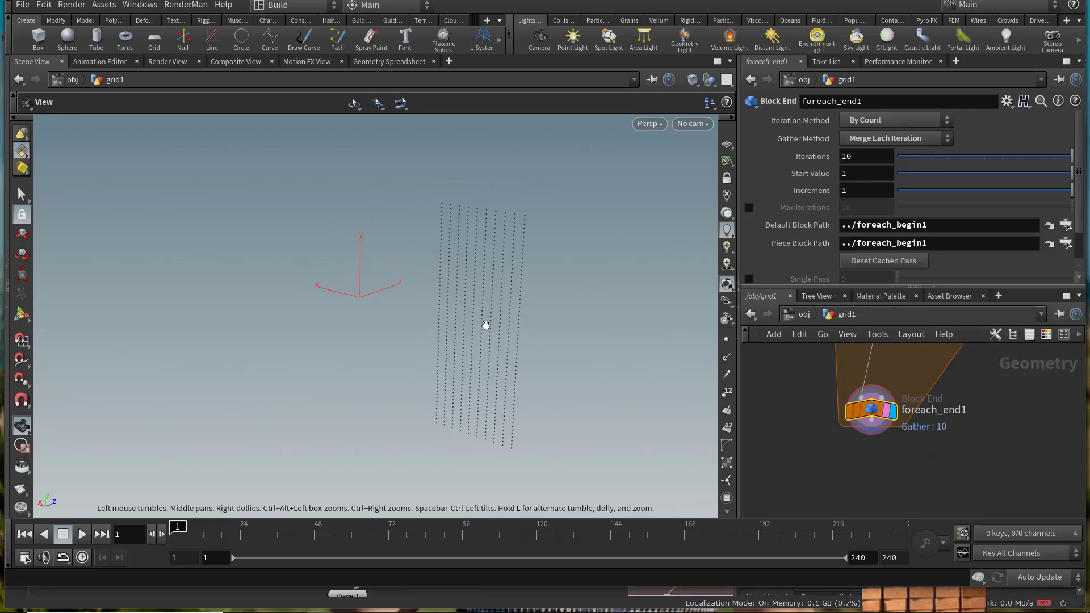
middle_click_drag(844, 157, 898, 165)
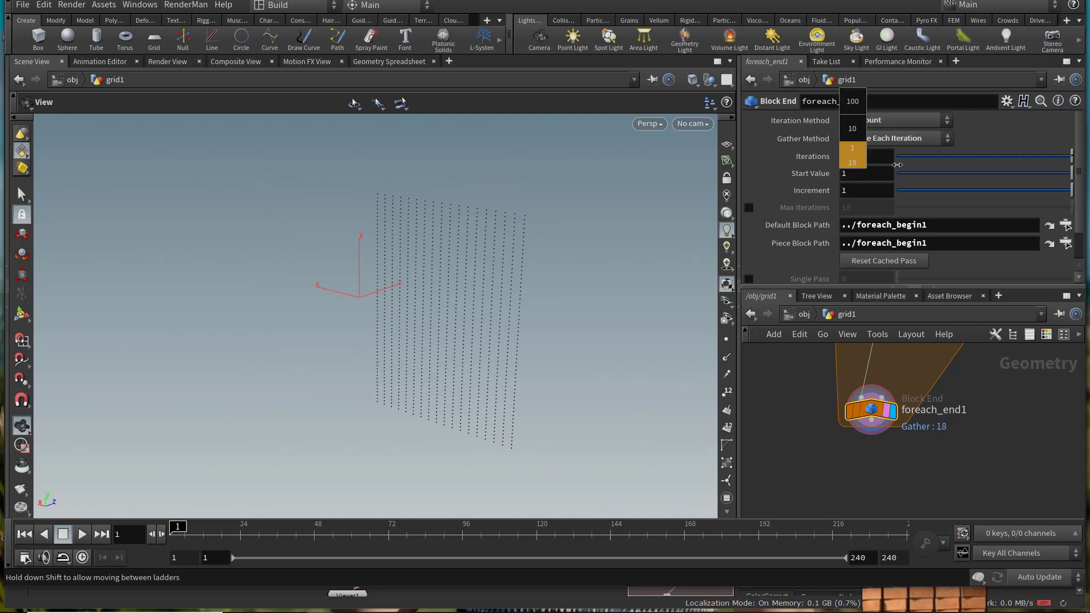
Step: Copy grid1's Columns parameter and link foreach_end1's iterations to it with the relative reference ch("../grid1/cols")
scroll(833, 418, "down", 5)
left_click(808, 401)
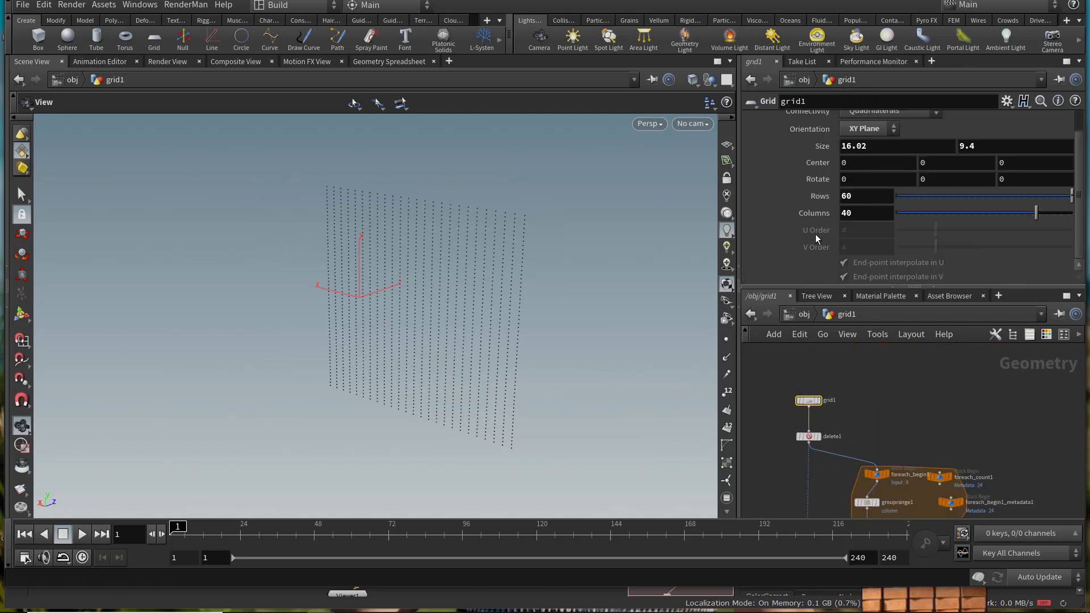
right_click(816, 214)
left_click(840, 305)
middle_click_drag(904, 446, 887, 337)
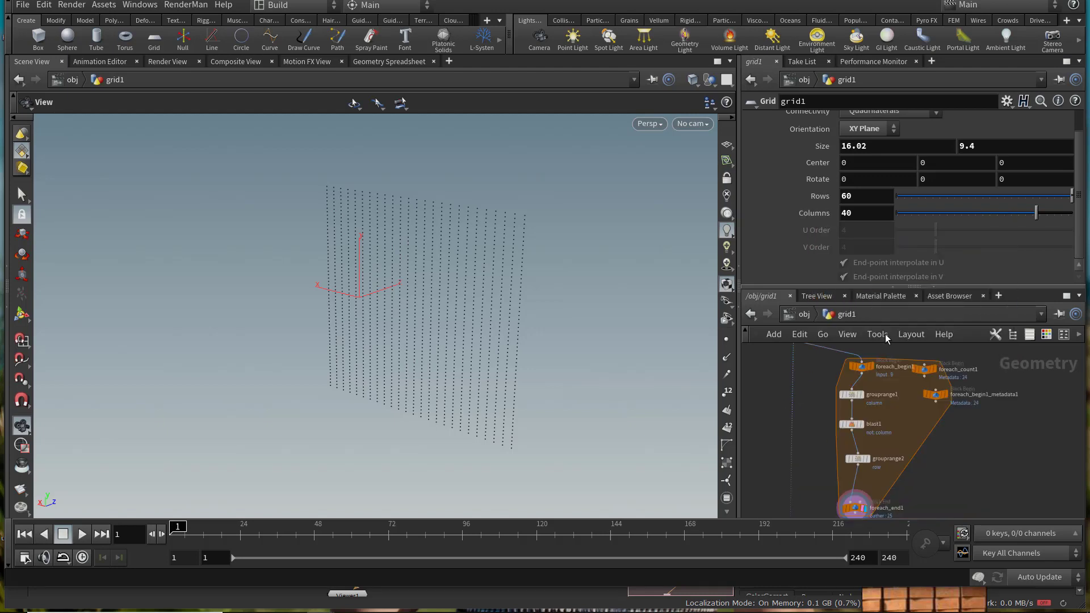
scroll(896, 502, "up", 2)
left_click(840, 442)
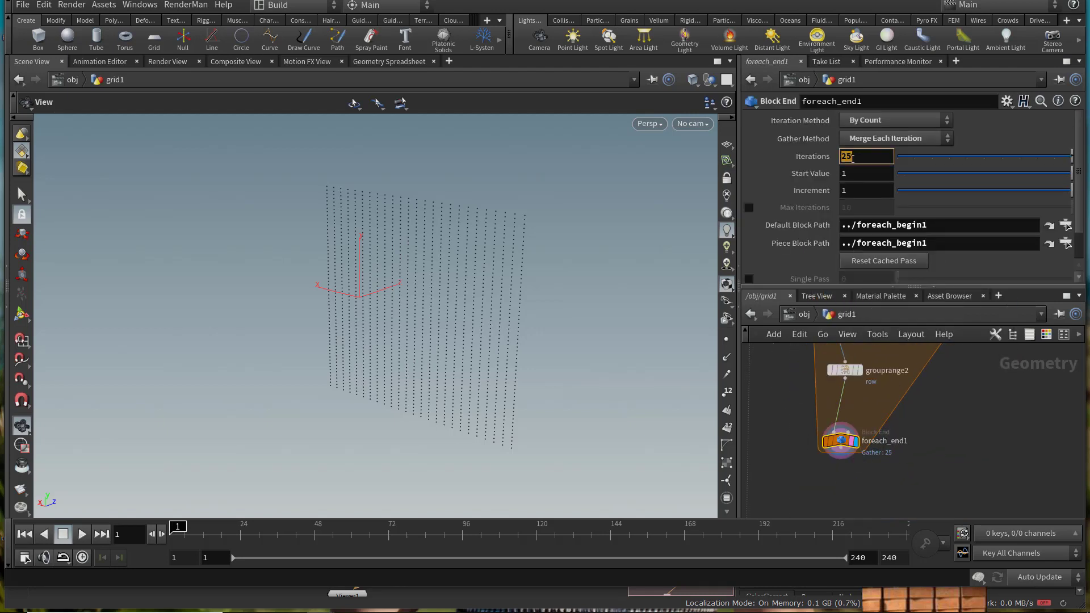
right_click(852, 158)
left_click(910, 276)
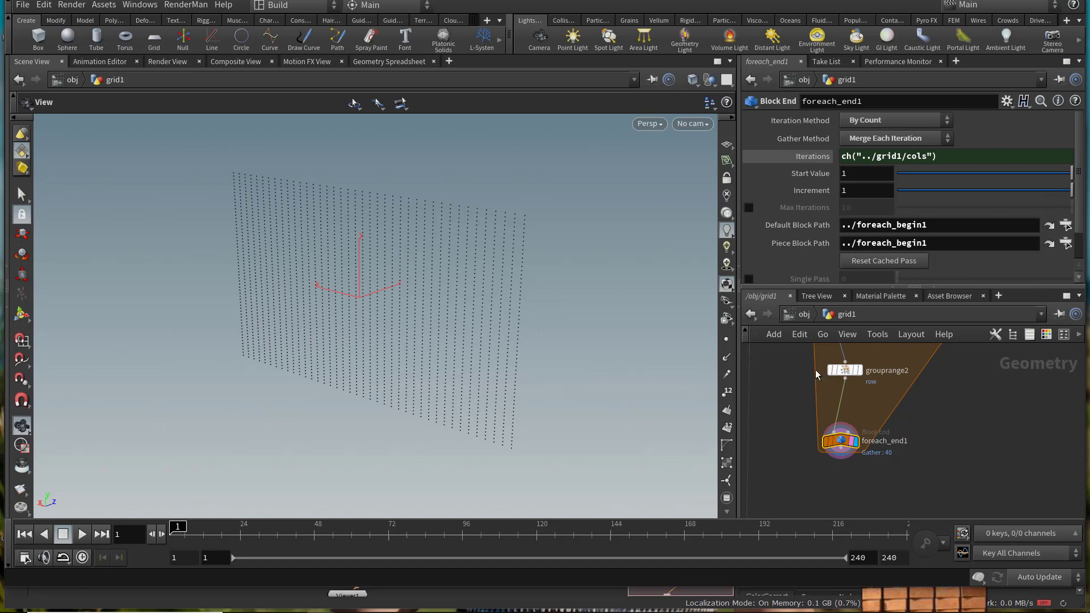
Step: Add a Blast node fed by foreach_end1, display its result, and set its group to row
scroll(816, 375, "down", 4)
middle_click_drag(808, 358, 846, 369)
scroll(834, 423, "up", 3)
left_click(824, 396)
scroll(875, 462, "up", 2)
left_click(899, 501)
middle_click_drag(867, 495, 870, 406)
scroll(870, 448, "up", 1)
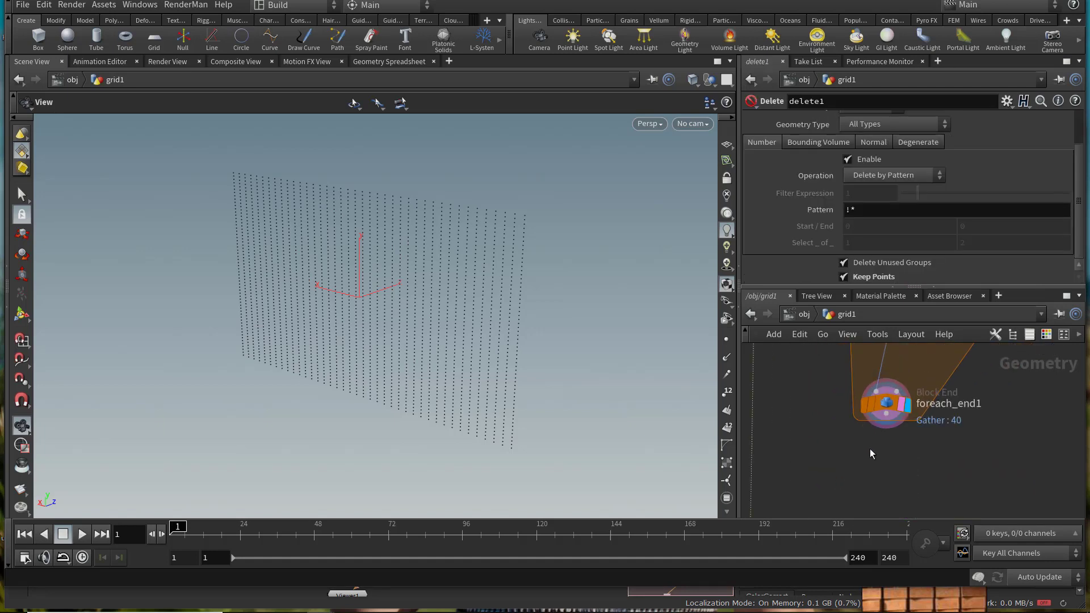
key("Tab")
type("bla")
key("Return")
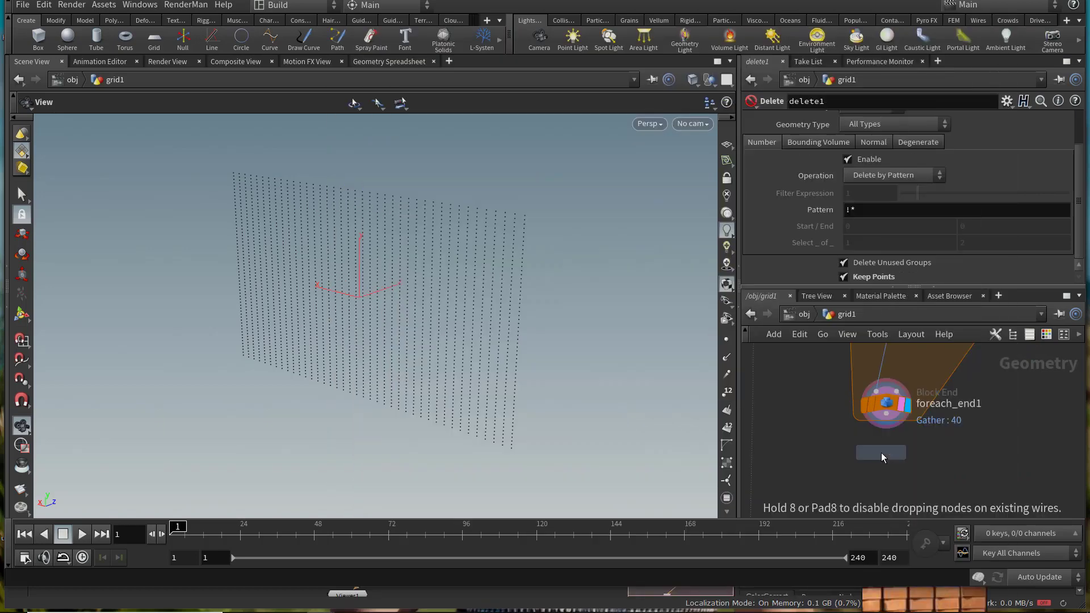
middle_click_drag(882, 454, 884, 434)
scroll(884, 434, "down", 1)
left_click(879, 464)
left_click_drag(868, 448, 888, 399)
left_click(888, 459)
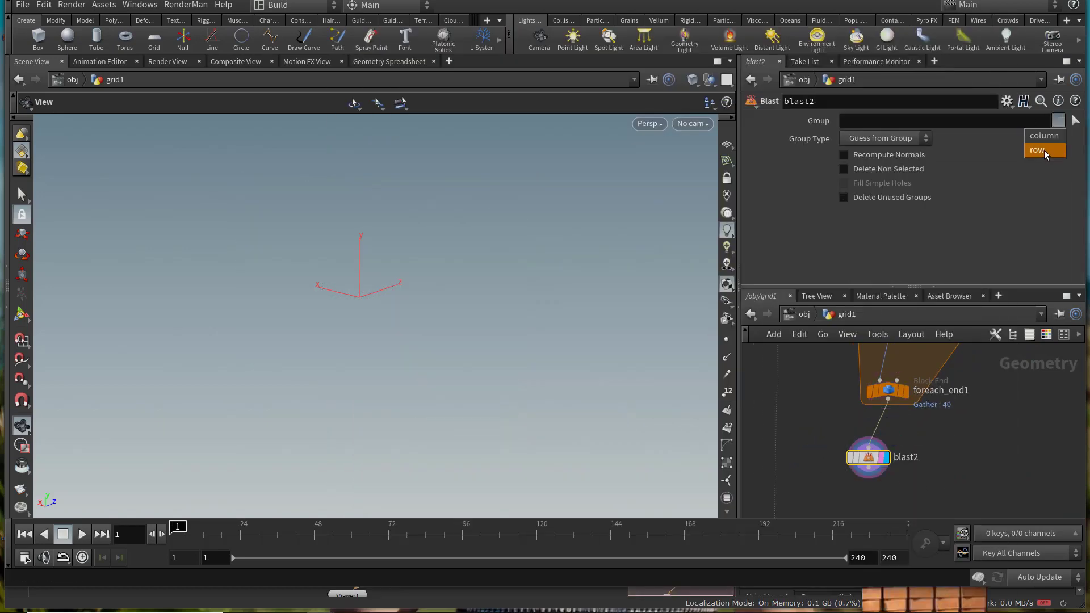
left_click(1044, 150)
left_click_drag(496, 244, 503, 312)
Step: Rewire copy1's template input to blast2 and display copy1's bricks in the viewport
scroll(819, 410, "down", 5)
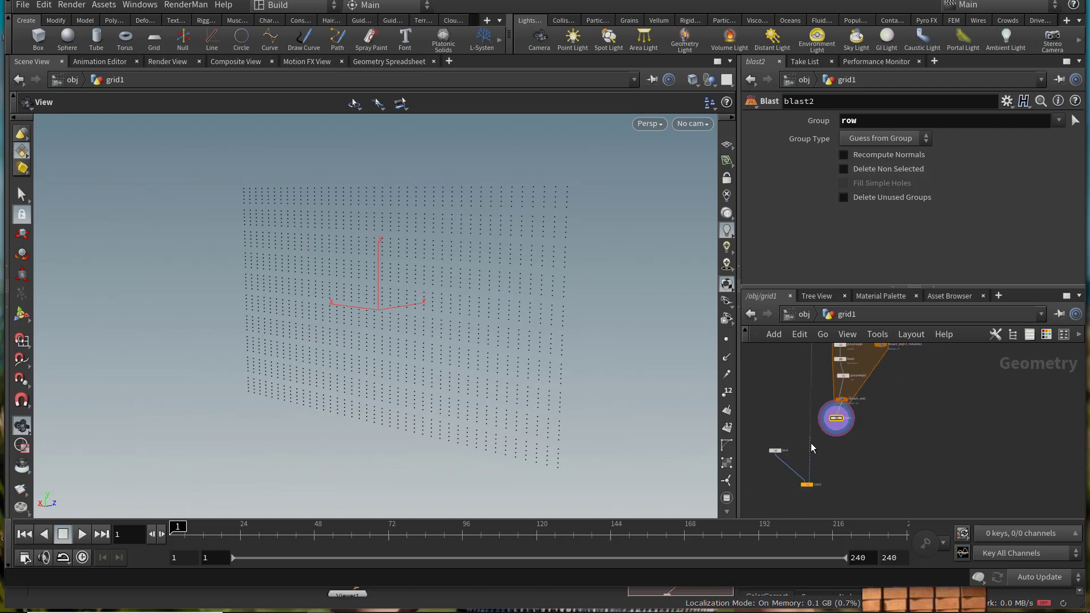
left_click_drag(811, 448, 835, 430)
scroll(807, 488, "up", 5)
left_click(826, 471)
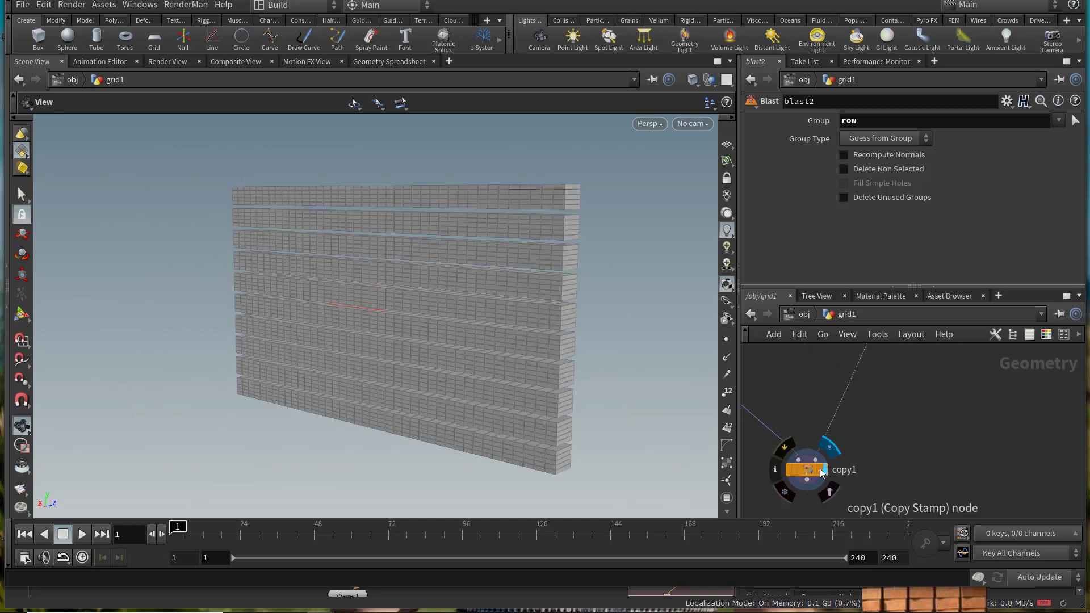
left_click(808, 472)
right_click_drag(524, 351, 589, 360)
left_click_drag(588, 359, 580, 371)
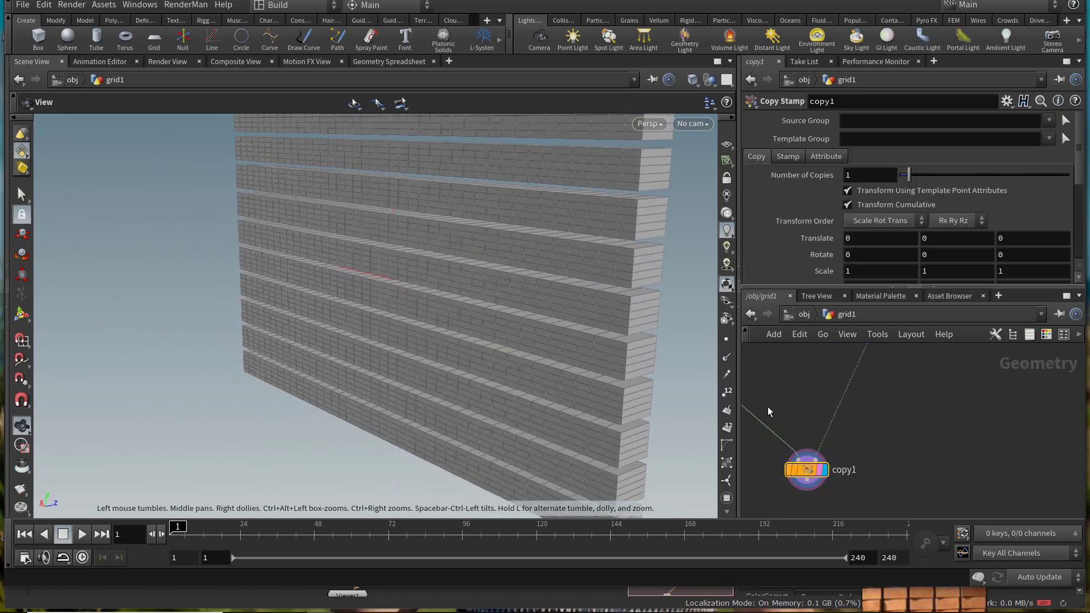
Step: Reduce box1's Z size to about 0.15 and save the scene
middle_click_drag(764, 398, 920, 467)
left_click(858, 419)
middle_click_drag(1001, 172, 936, 171)
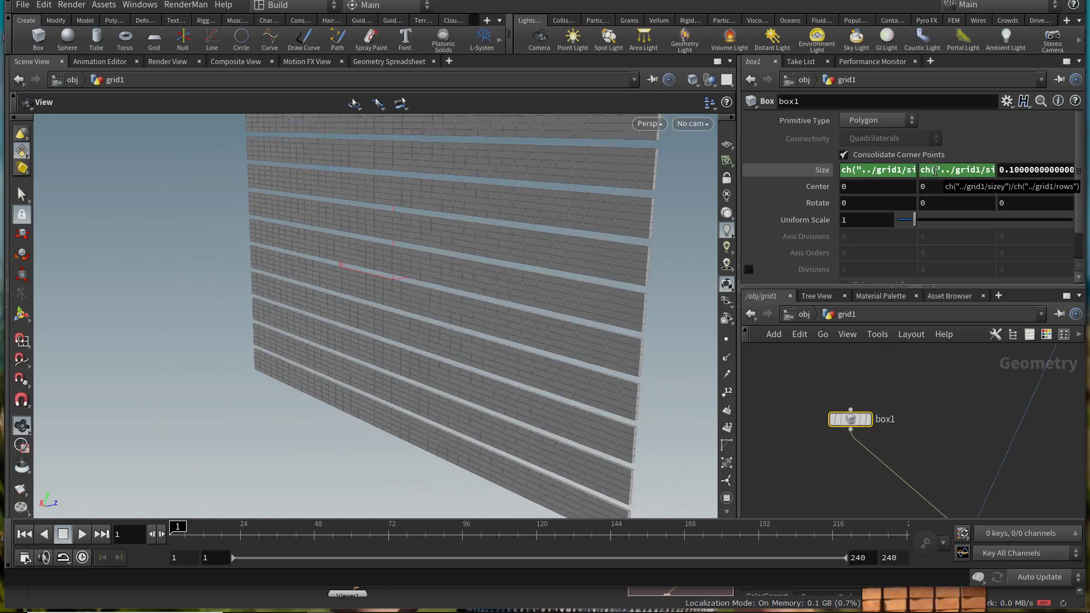
left_click(958, 170)
left_click_drag(975, 166, 740, 166)
key("Return")
scroll(538, 340, "up", 3)
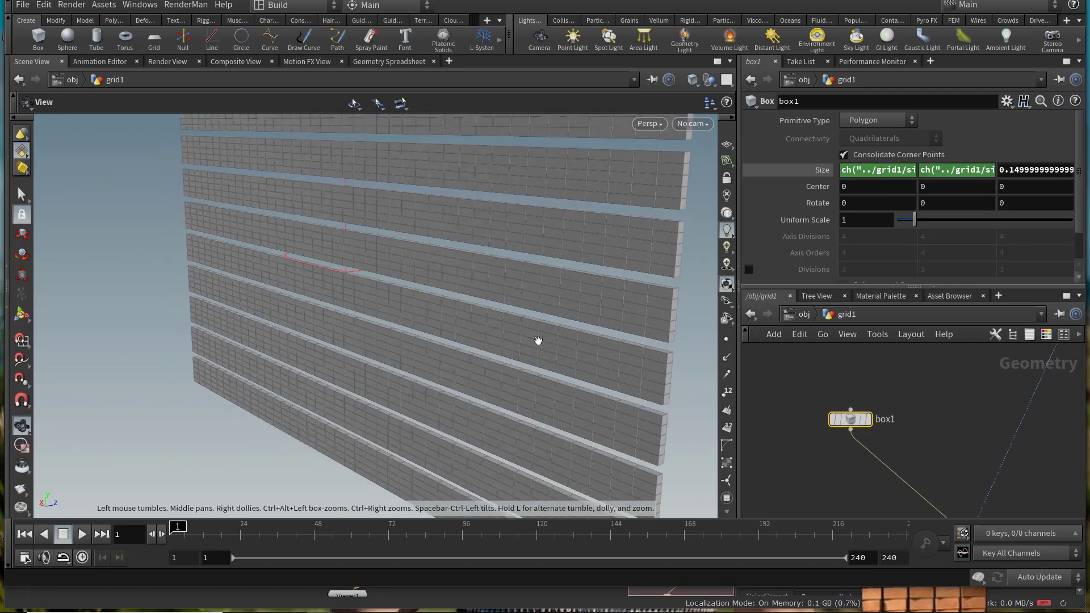
left_click_drag(537, 340, 568, 301)
scroll(931, 451, "down", 3)
Step: Insert a Point Jitter node on the connection between blast2 and copy1
key("Tab")
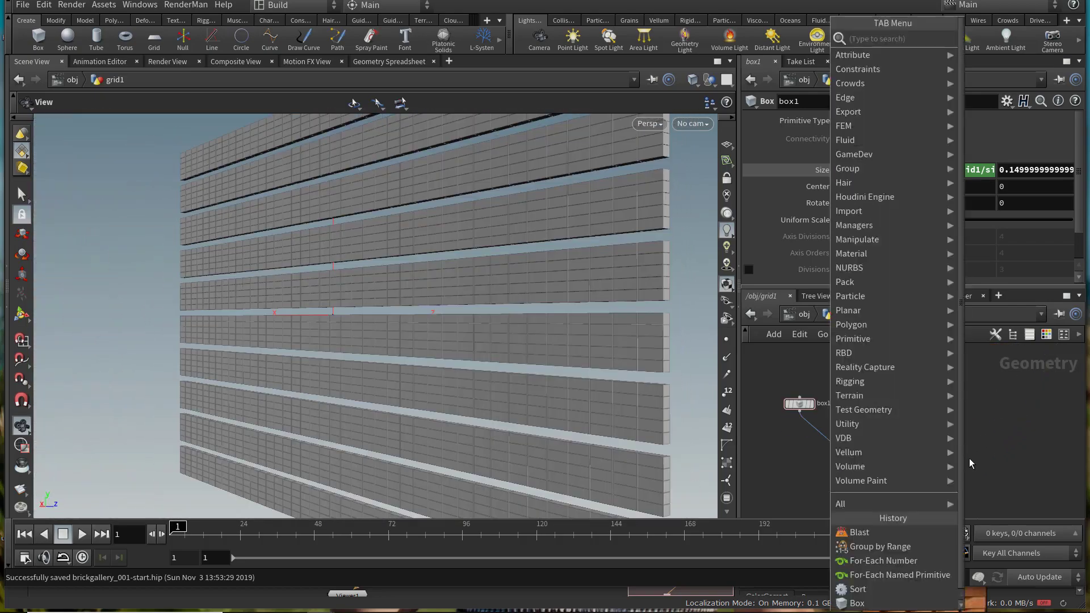
type("point")
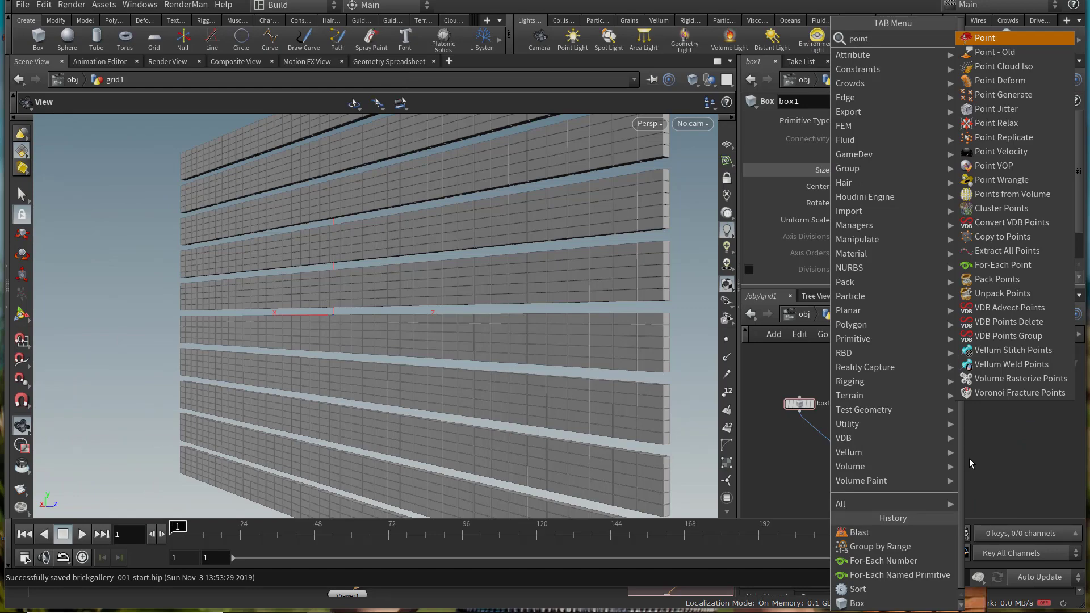
type("ji")
key("Return")
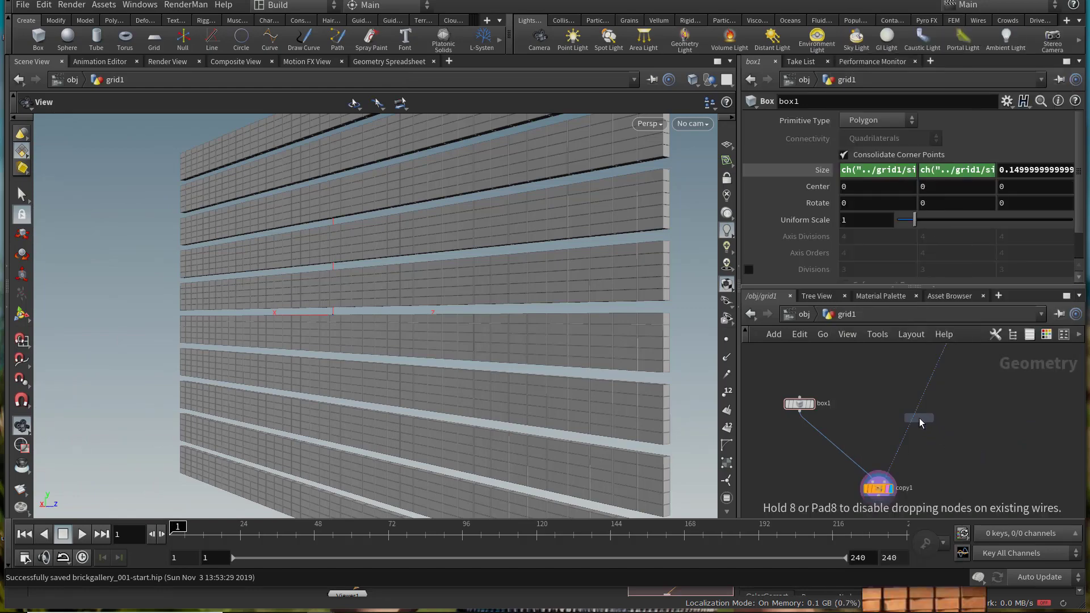
left_click(914, 423)
left_click_drag(916, 425, 944, 426)
Step: Set pointjitter1's scale to 0.09 and its Y and Z axis scales to 0
left_click_drag(916, 154, 901, 156)
right_click_drag(545, 296, 623, 320)
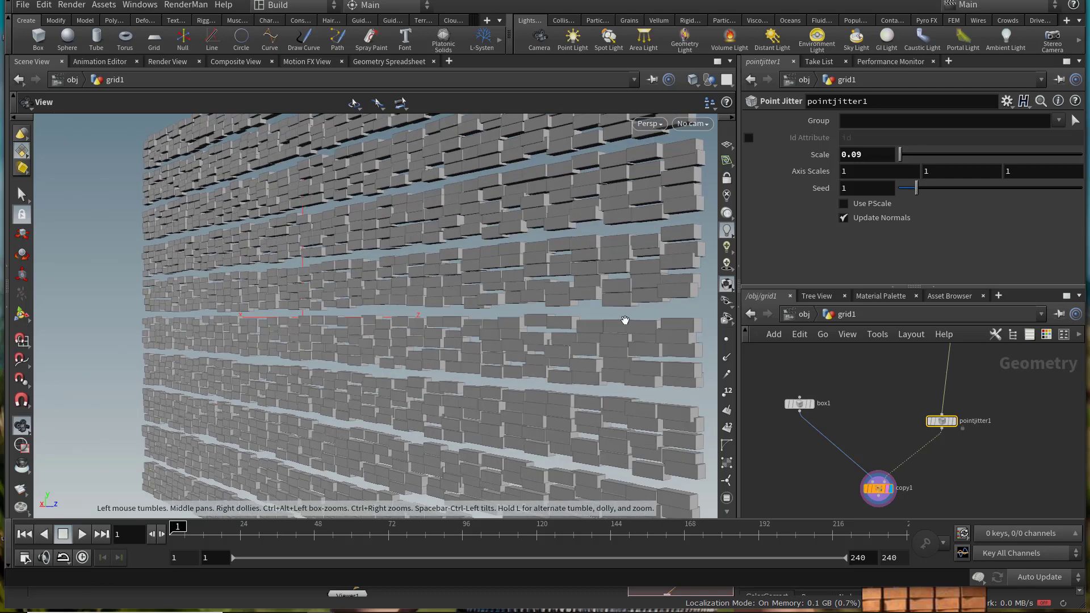
left_click_drag(623, 319, 590, 336)
type("0")
key("Return")
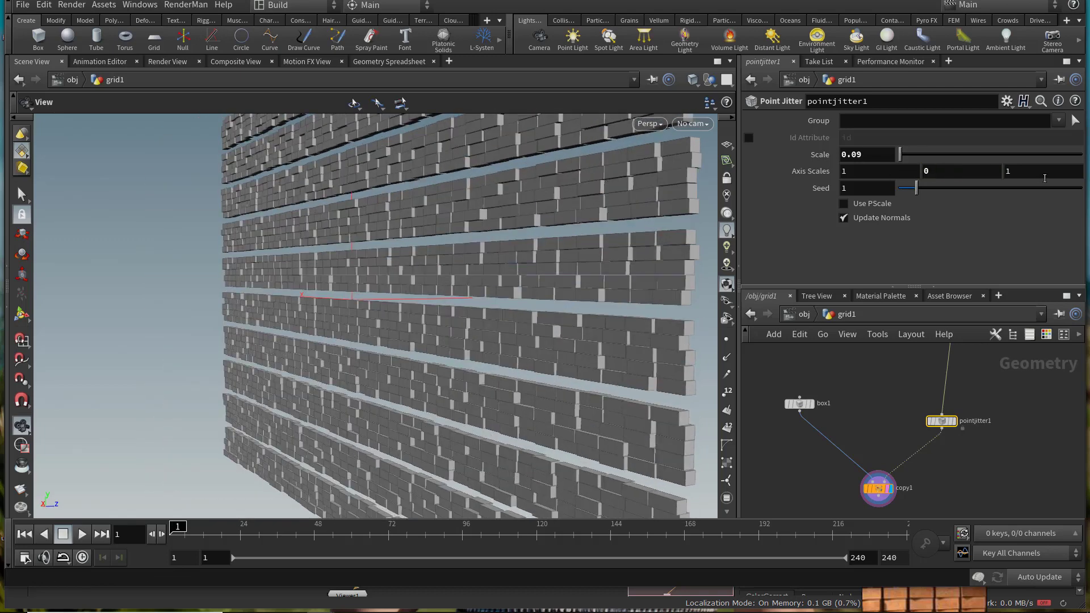
key("Return")
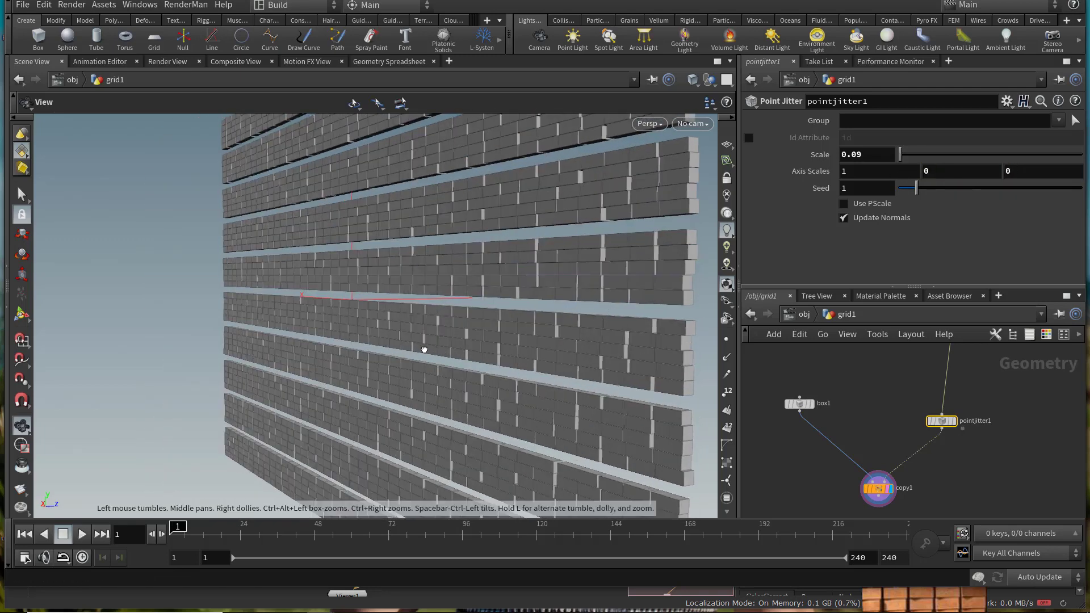
Step: Restrict the point jitter to depth by setting the X axis scale to 0 and the Z axis scale to 1
left_click_drag(424, 350, 487, 302)
type("0")
key("Return")
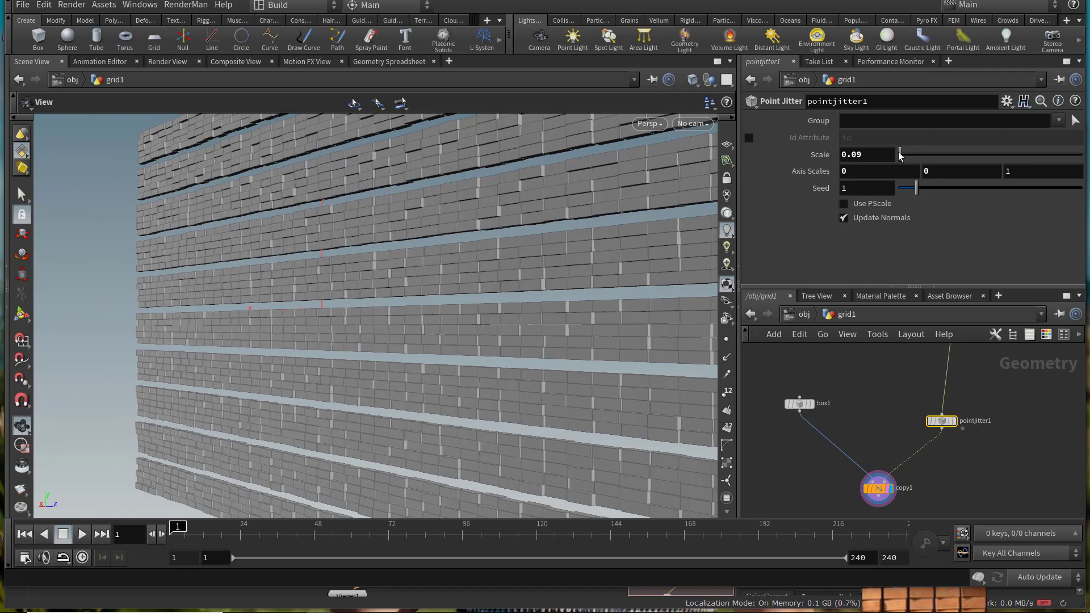
Step: Set pointjitter1's scale to 0.05 and save the scene
left_click_drag(902, 154, 901, 154)
left_click_drag(605, 244, 461, 332)
left_click(867, 156)
type("0.05")
key("Return")
key("ctrl+s")
right_click_drag(461, 332, 528, 292)
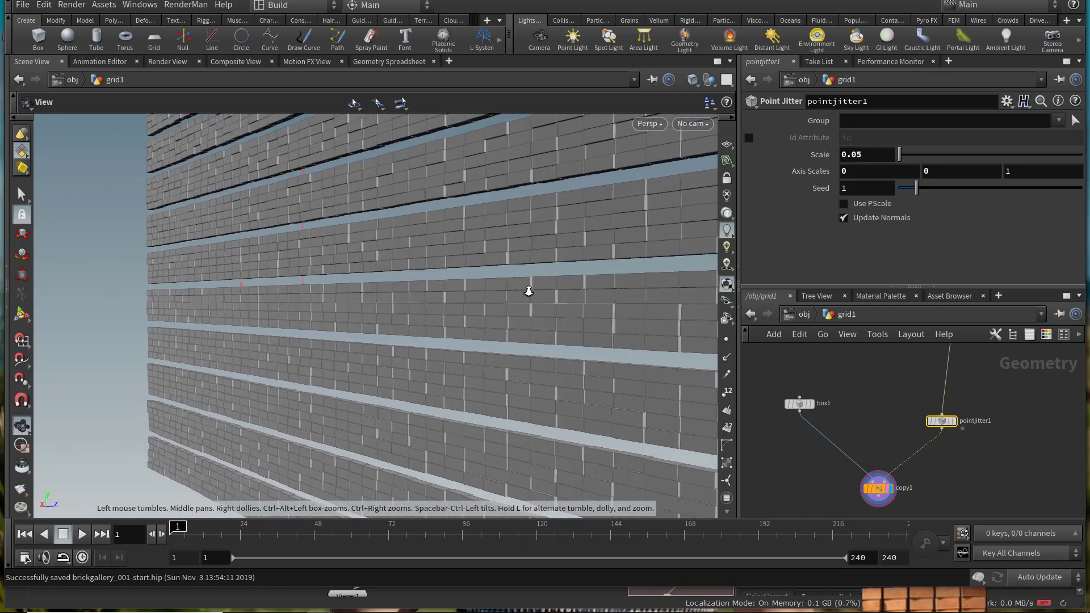
mouse_move(528, 292)
left_mouse_down()
mouse_move(519, 309)
mouse_move(533, 292)
left_mouse_up()
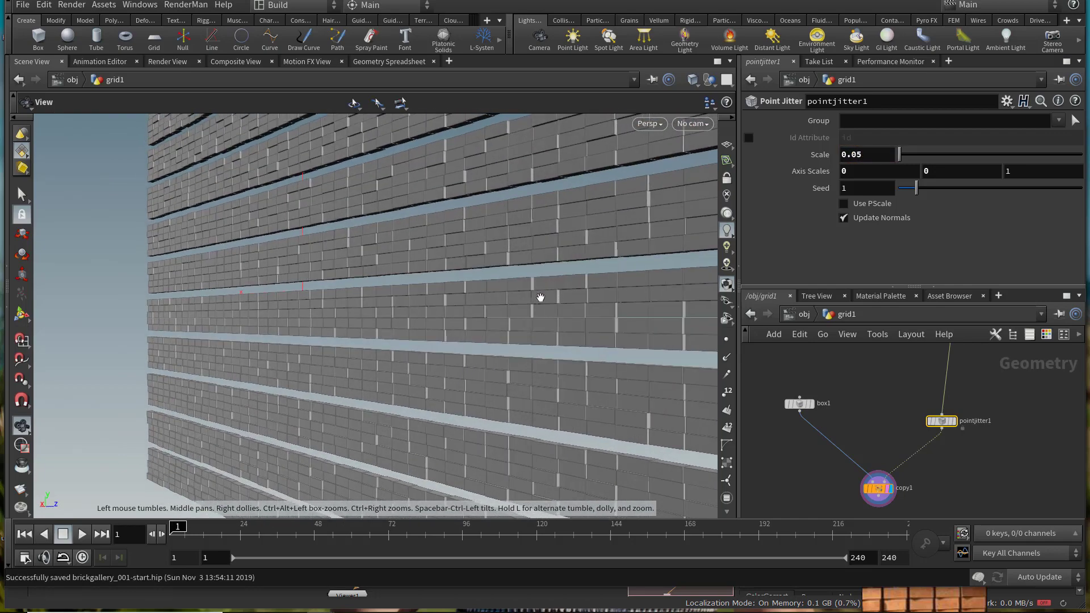
Step: Duplicate the copy1 node in the network
scroll(905, 441, "down", 2)
left_click(827, 479)
key("ctrl+c")
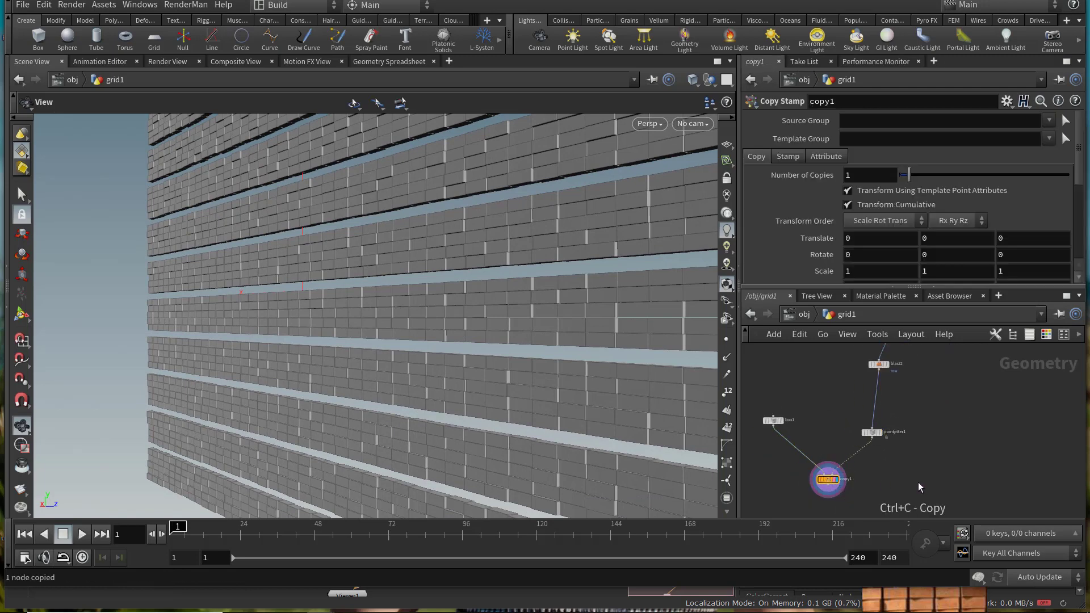
key("ctrl+v")
scroll(904, 451, "up", 3)
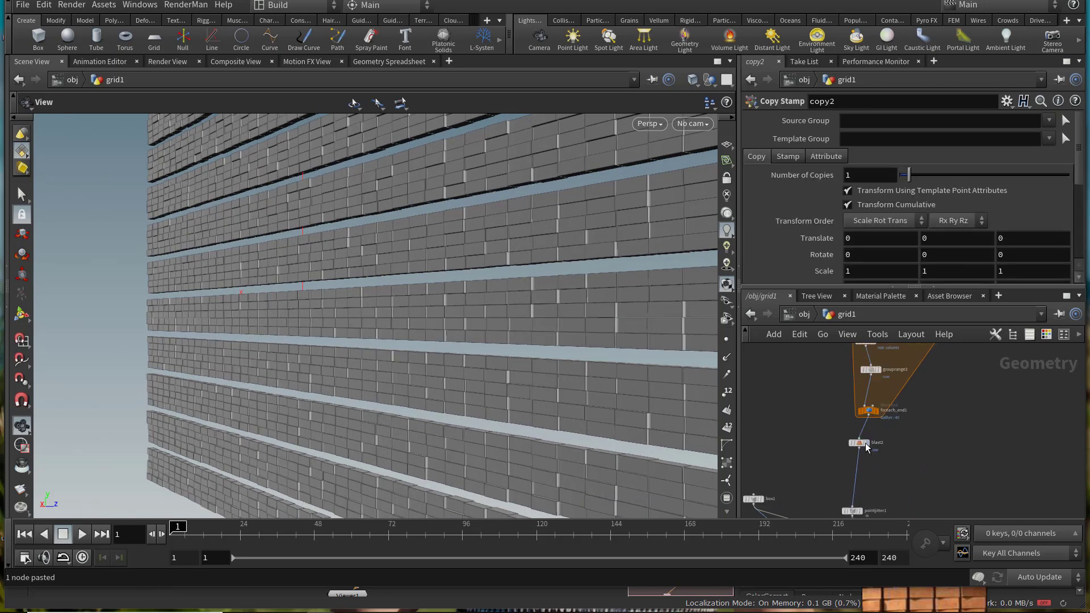
Step: Duplicate the blast2 node and connect the copy to the output of foreach_end1
left_click(852, 444)
key("ctrl+c")
key("ctrl+v")
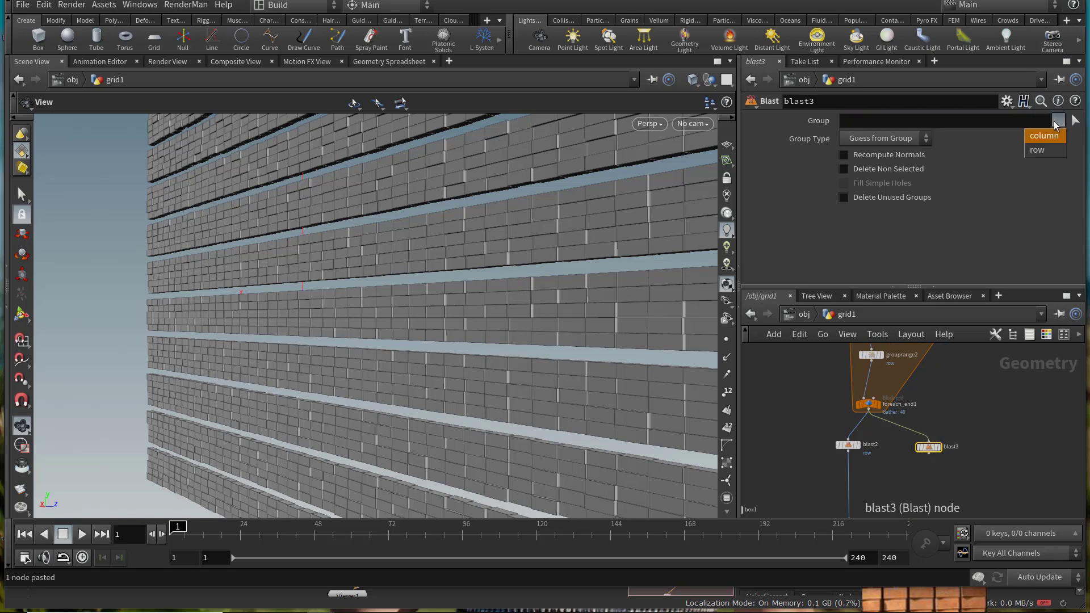
scroll(935, 459, "up", 2)
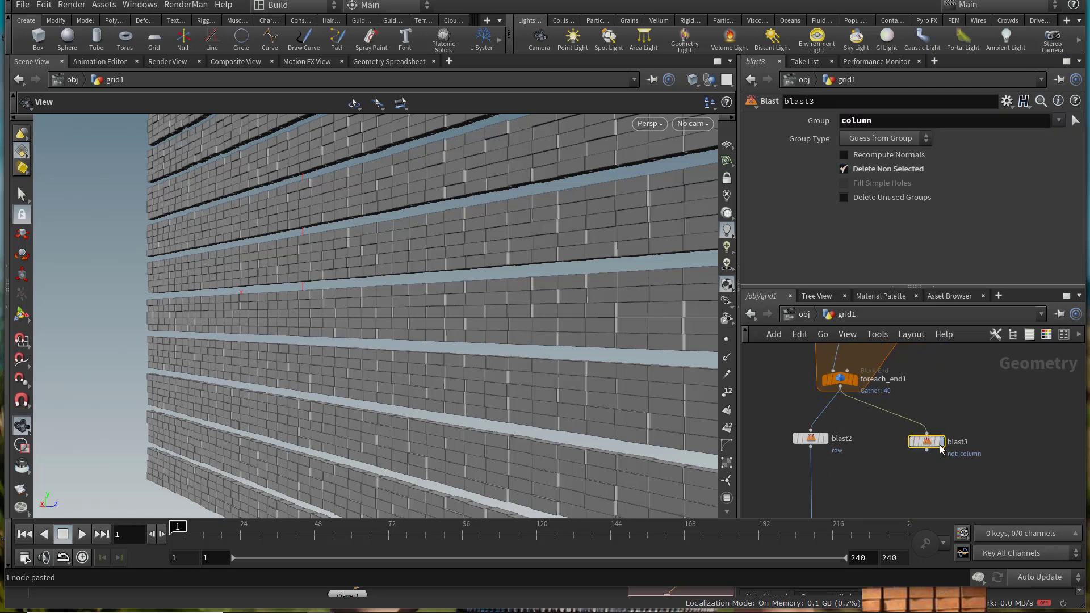
Step: Display blast3 and make it keep only the row group by enabling Delete Non Selected
left_click(941, 443)
left_click(1059, 121)
left_click(1045, 136)
left_click(1059, 121)
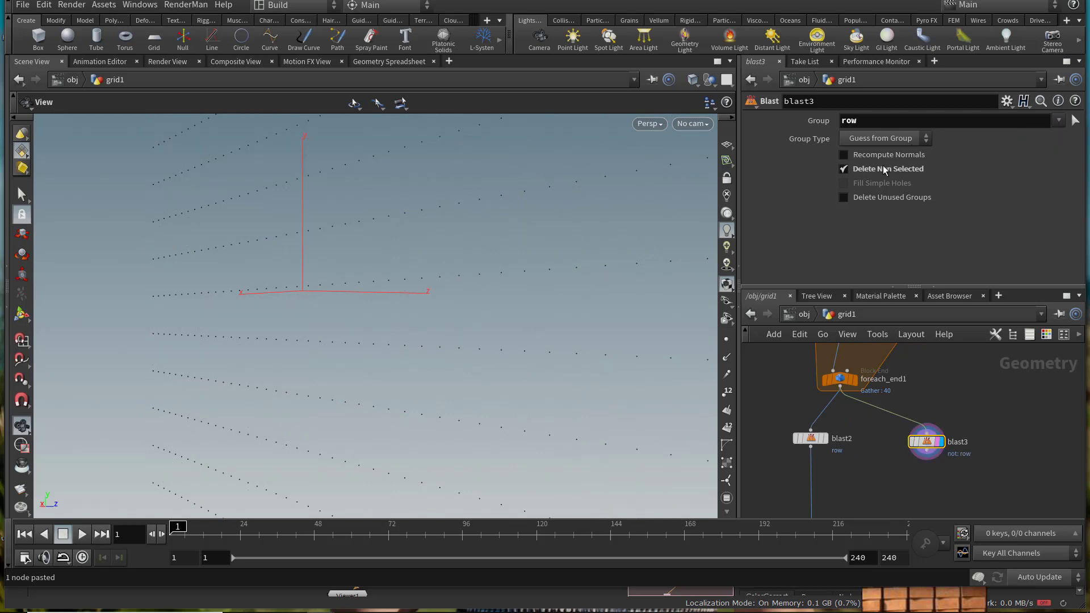
middle_click_drag(920, 409, 930, 394)
scroll(272, 346, "down", 5)
middle_click_drag(511, 355, 477, 306)
Step: Feed the blast3 points into copy2 as its template points and display copy2
middle_click_drag(945, 505, 944, 347)
left_click(929, 454)
left_click(936, 371)
left_click(932, 450)
left_click(916, 450)
scroll(519, 370, "up", 8)
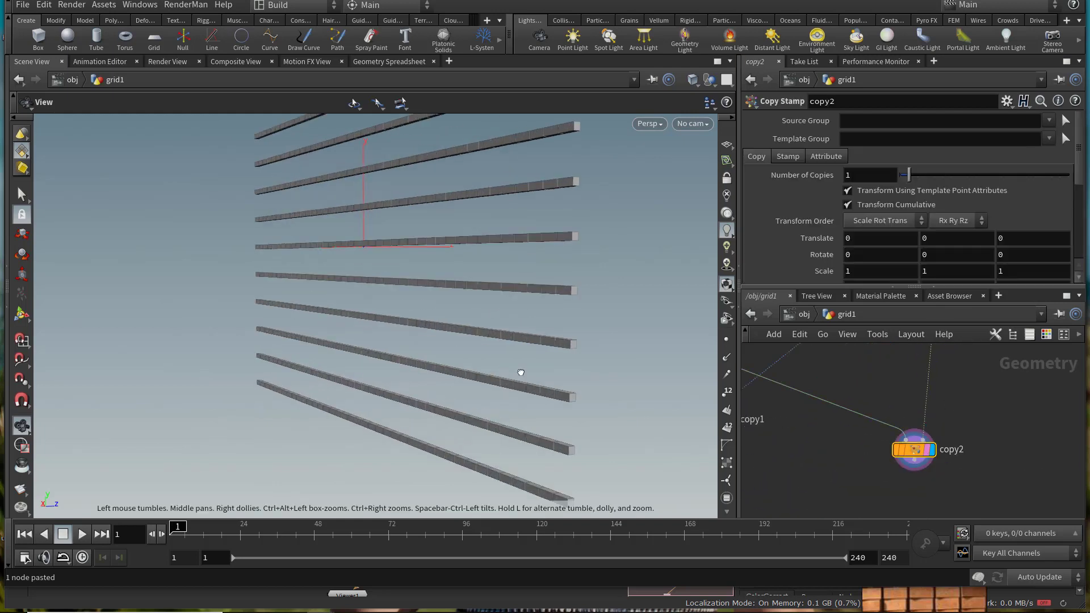
scroll(810, 455, "down", 2)
middle_click_drag(843, 436, 926, 457)
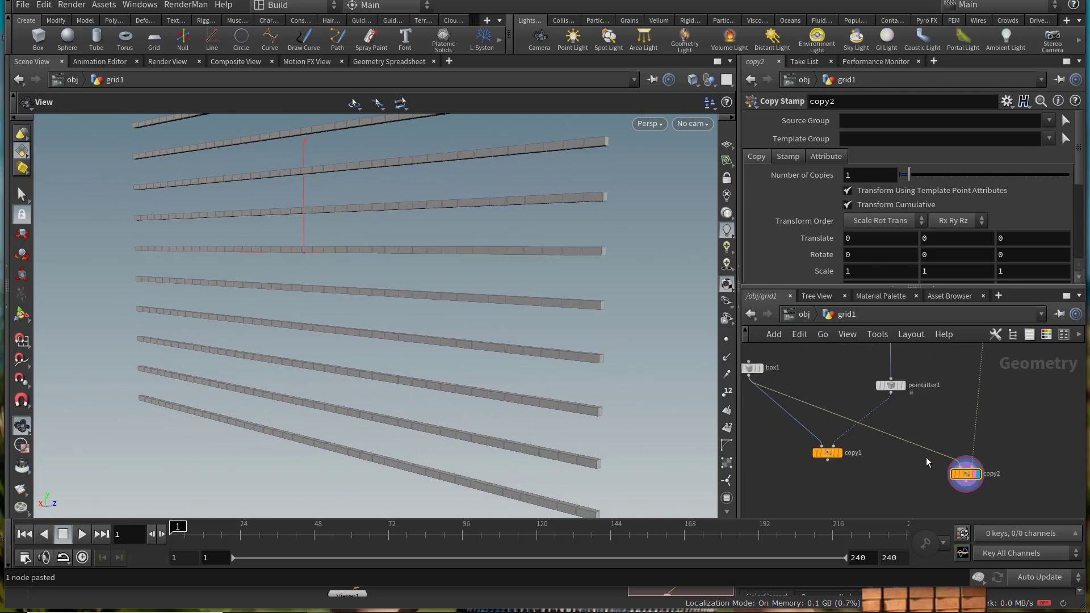
left_click(749, 369)
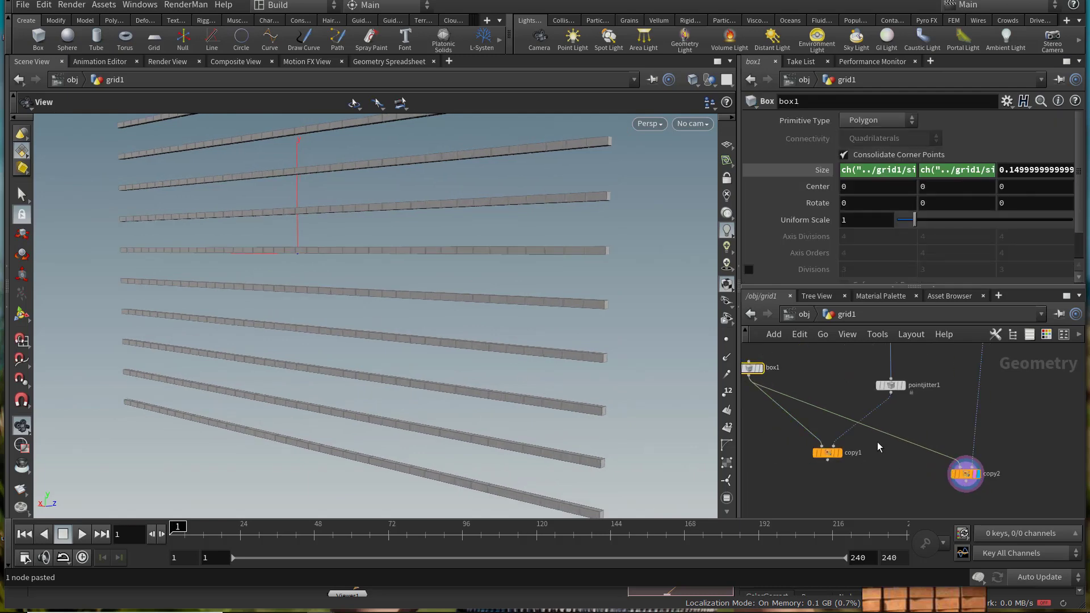
Step: Add a Merge node that combines copy1 and copy2, and display the merged wall
key("Tab")
type("merge")
key("Return")
left_click(874, 470)
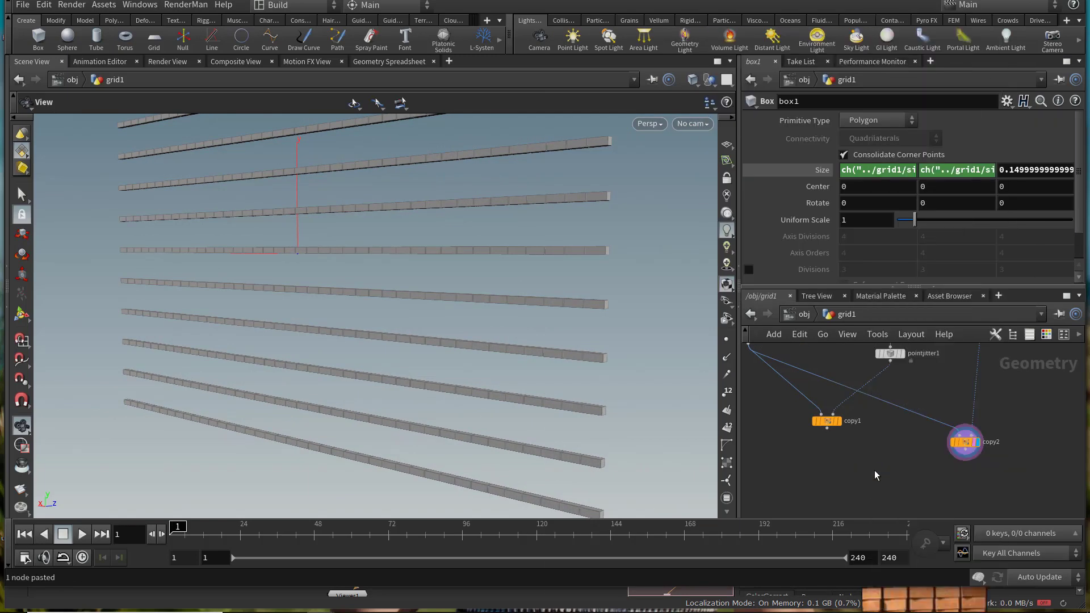
left_click_drag(828, 429, 877, 460)
scroll(886, 465, "up", 1)
scroll(872, 456, "up", 2)
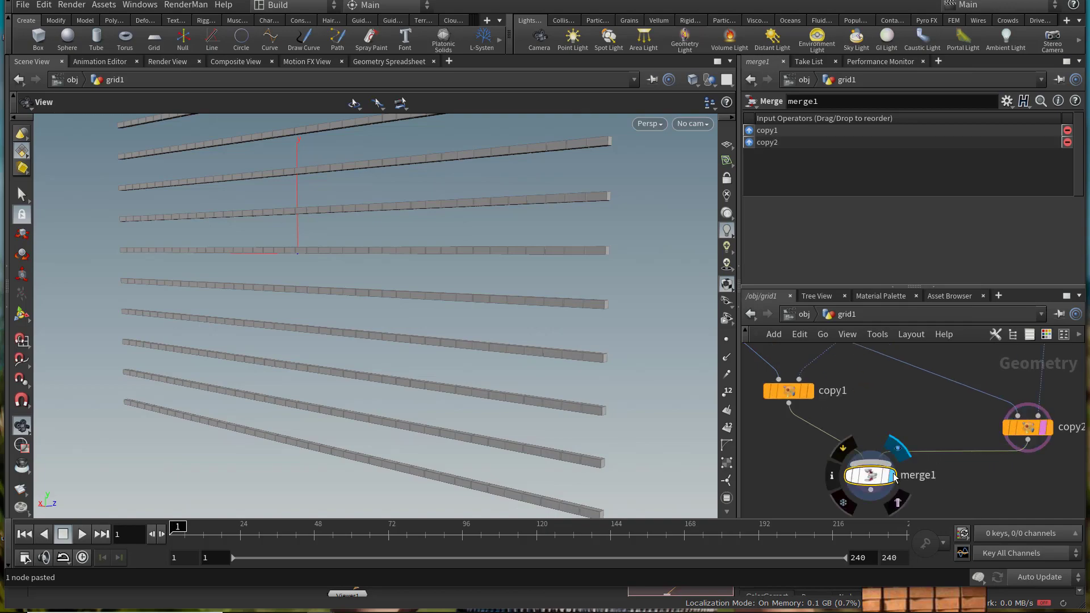
left_click(893, 476)
left_click_drag(440, 298, 652, 358)
Step: Insert a Color node between copy2 and merge1
key("Tab")
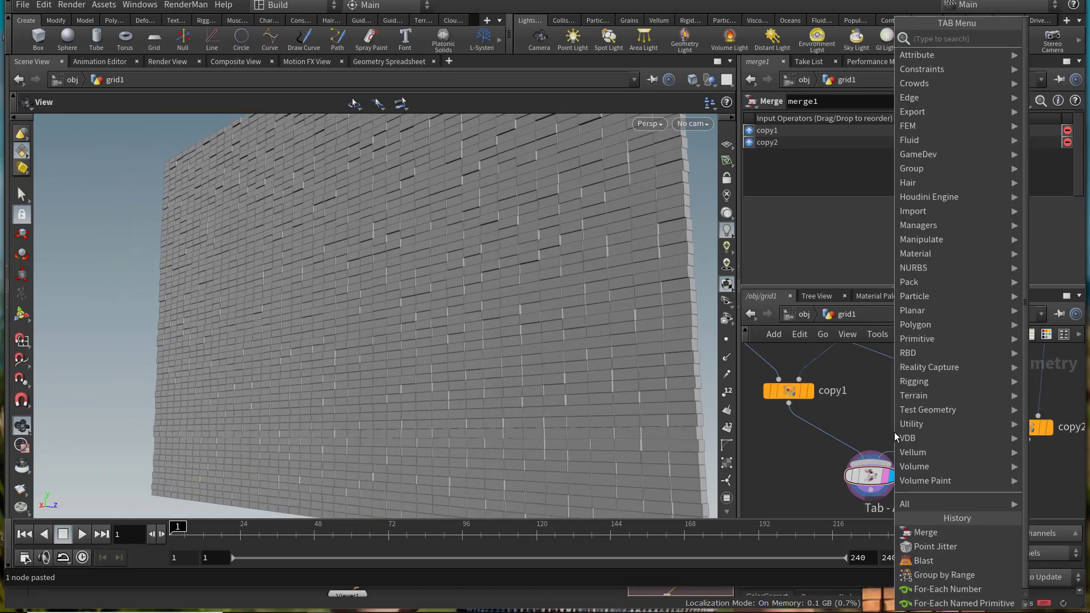
type("color")
key("Return")
left_click(950, 454)
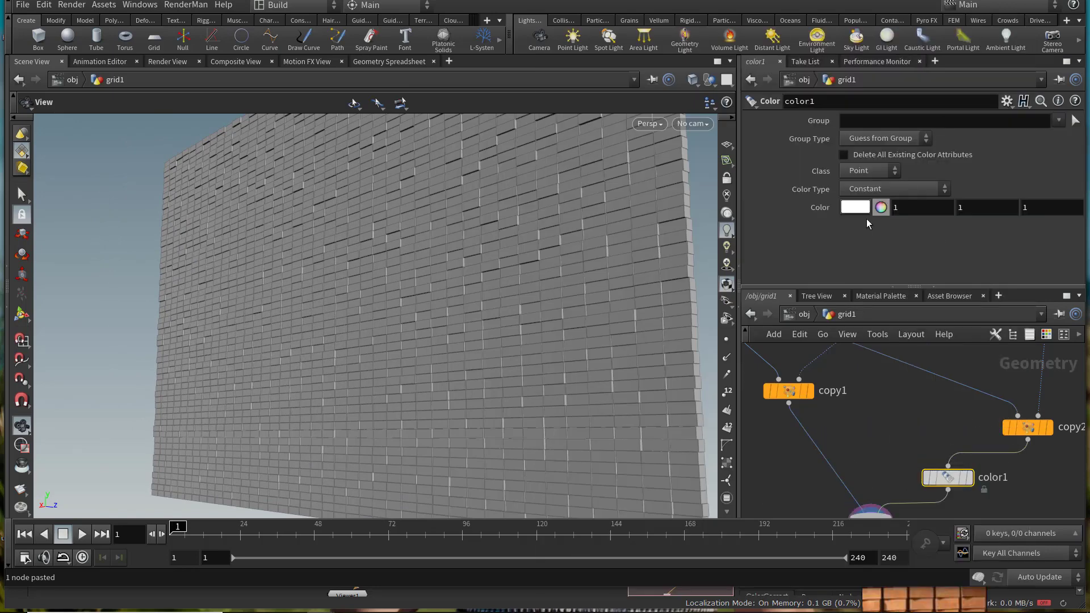
Step: Set color1's constant color to orange, with RGB values 0.9, 0.406 and 0
left_click(858, 206)
left_click(824, 106)
left_click_drag(944, 230, 934, 242)
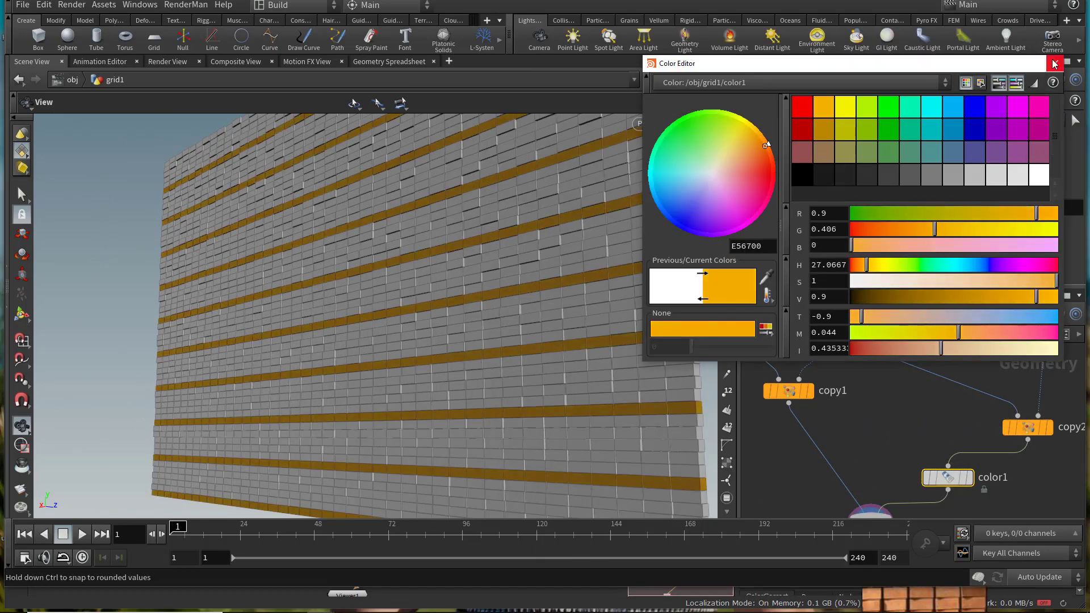
left_click(1055, 64)
Step: Duplicate pointjitter1 into the connection between blast3 and copy2, and save the scene
left_click_drag(417, 322, 499, 377)
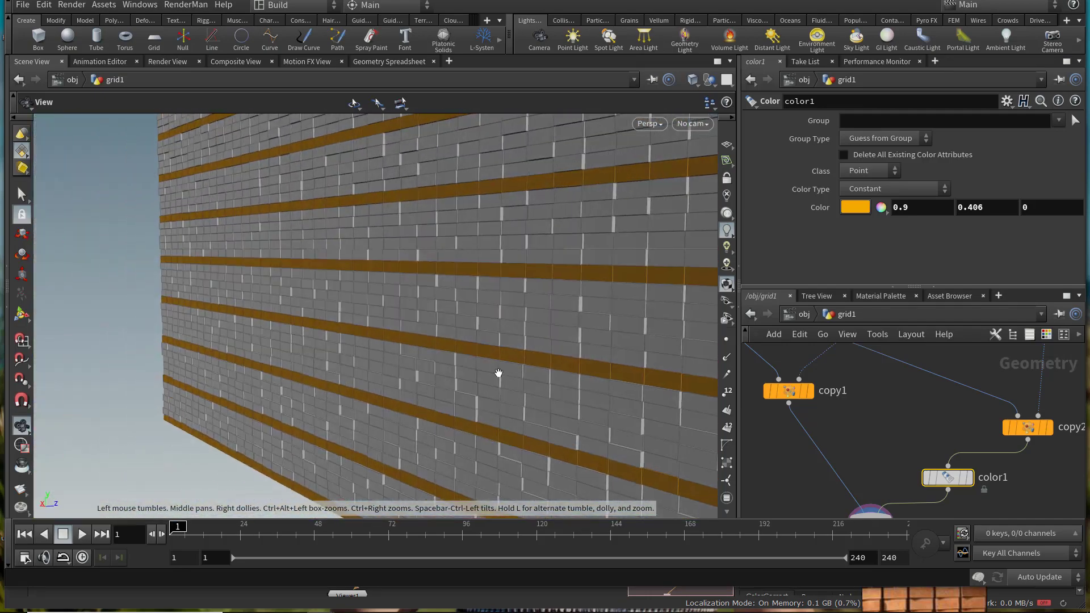
scroll(897, 434, "down", 5)
scroll(941, 398, "up", 2)
left_click_drag(875, 415, 956, 422, "alt")
left_click_drag(568, 409, 454, 352)
key("ctrl+s")
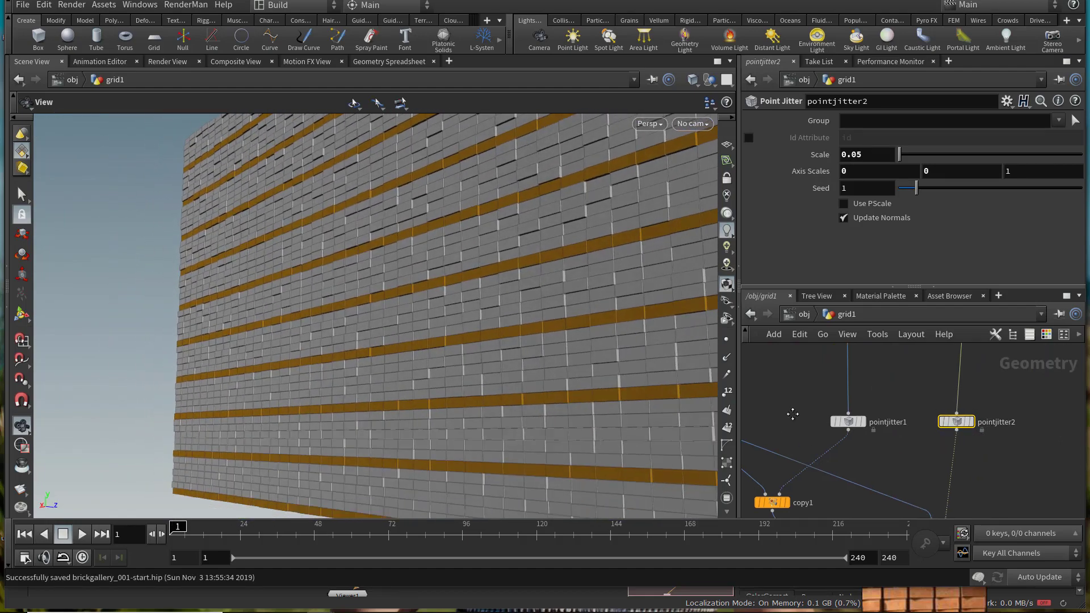
Step: Check the brick facade reference photo on Pinterest in the browser, and return to Houdini
scroll(891, 457, "down", 3)
key("alt+Tab")
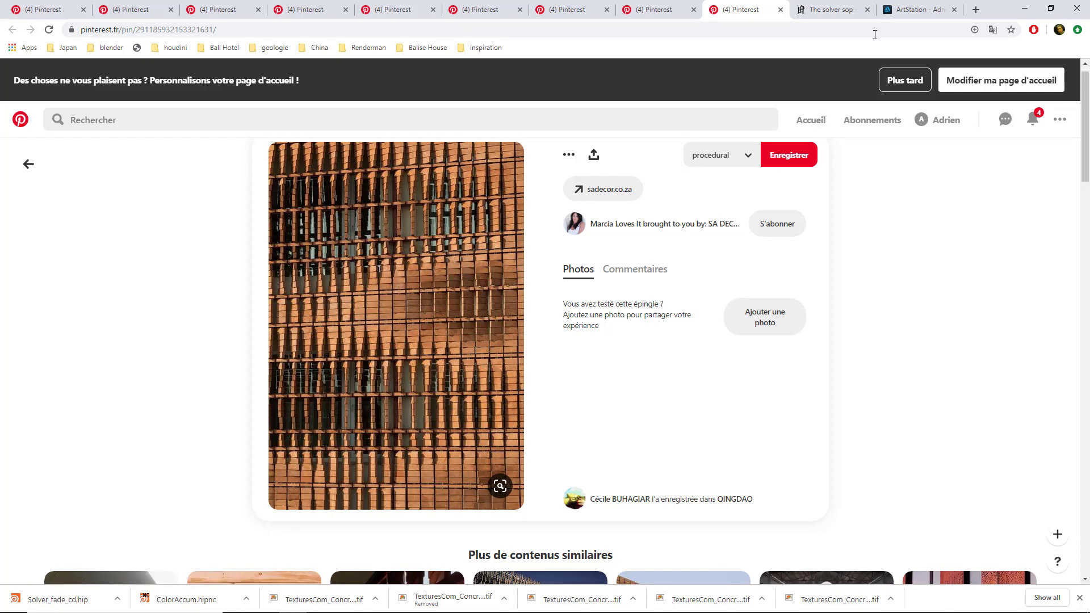
key("alt+Tab")
Step: Set copy2's Y scale to 0.6 and turn off Transform Cumulative to make the orange brick rows thinner
scroll(841, 243, "down", 2)
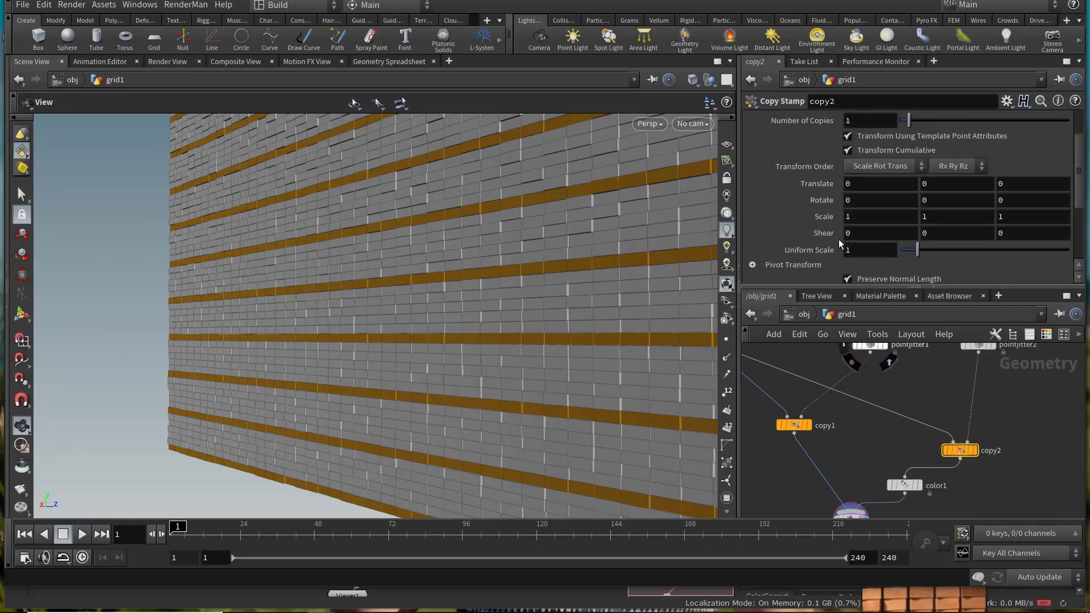
scroll(859, 221, "up", 2)
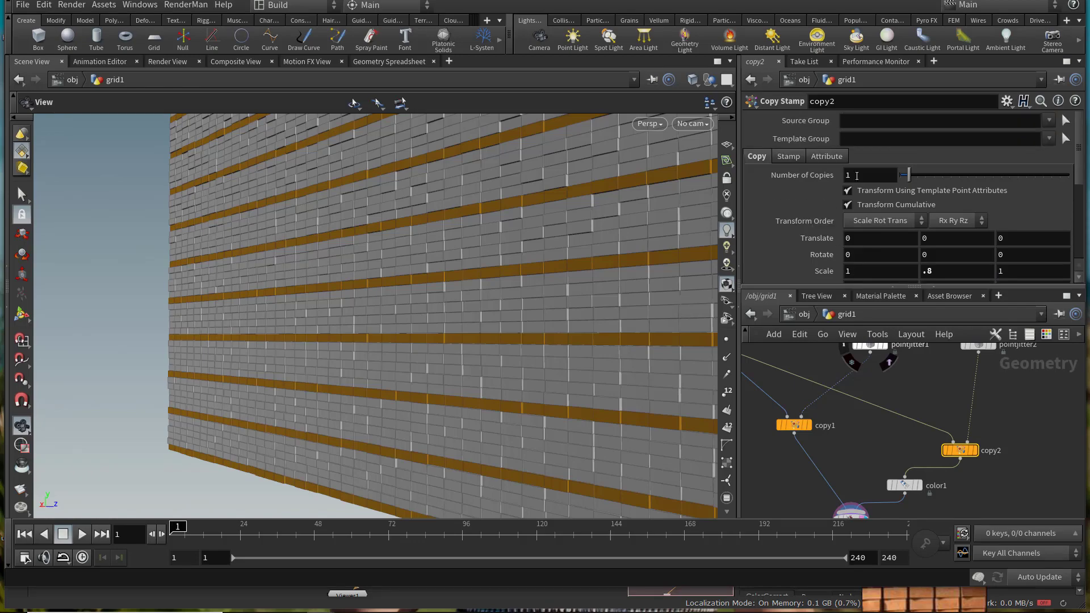
left_click(884, 205)
key("BackSpace")
type("6")
key("Return")
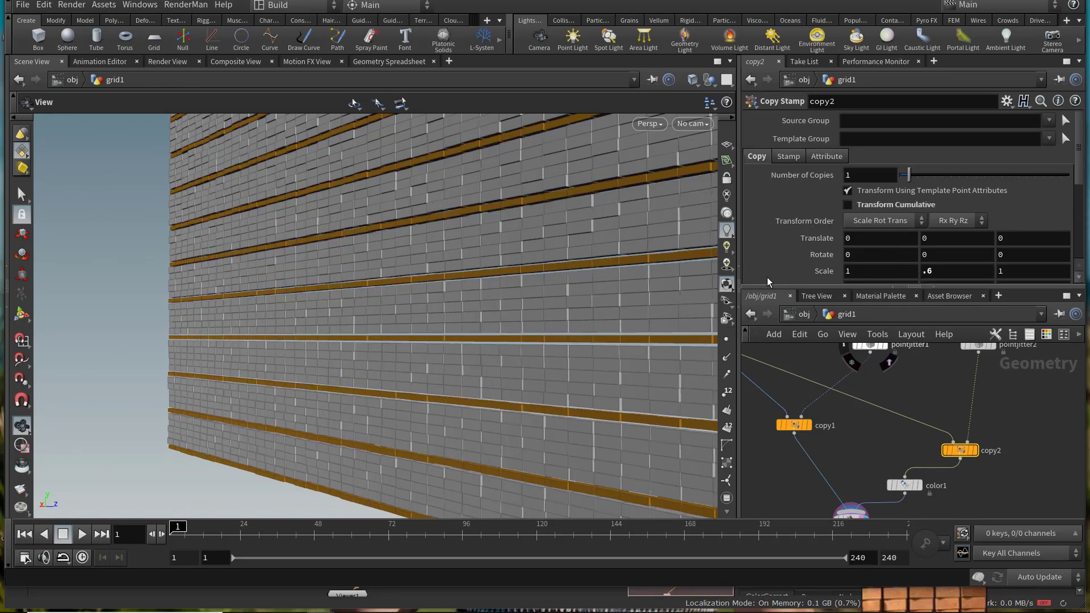
left_click_drag(523, 303, 525, 253)
right_click_drag(525, 253, 634, 259)
left_click_drag(635, 259, 611, 302)
right_click_drag(611, 302, 409, 329)
left_click_drag(411, 328, 505, 297)
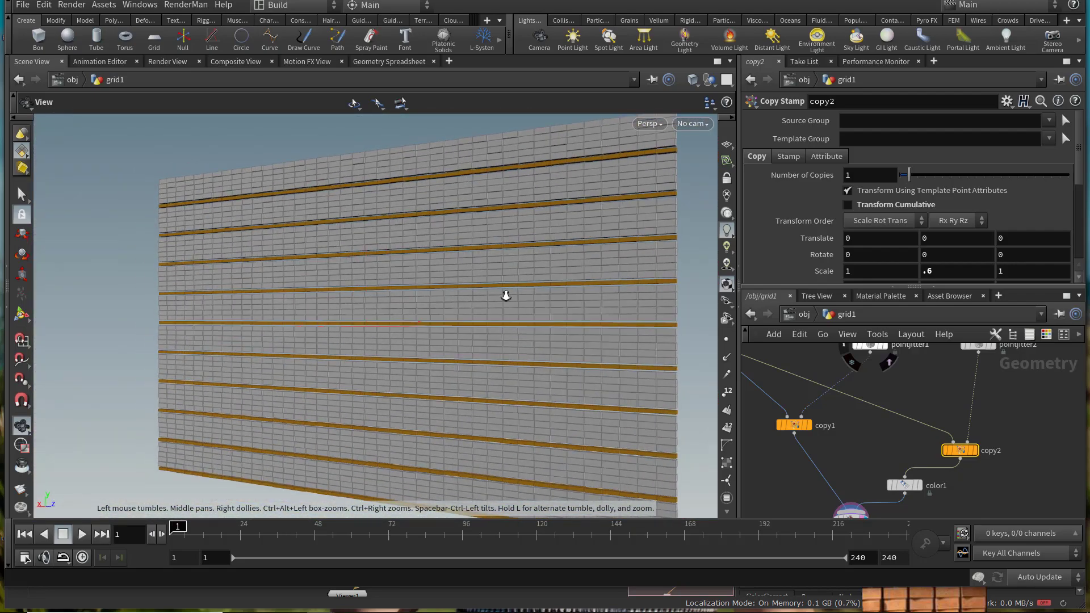
right_click_drag(506, 297, 608, 318)
Step: Move the copy1, copy2, color1 and merge1 nodes down together to make room below the point jitter nodes
scroll(852, 443, "down", 4)
middle_click_drag(818, 500, 846, 428)
left_click_drag(807, 467, 1034, 351)
middle_click_drag(964, 375, 959, 416)
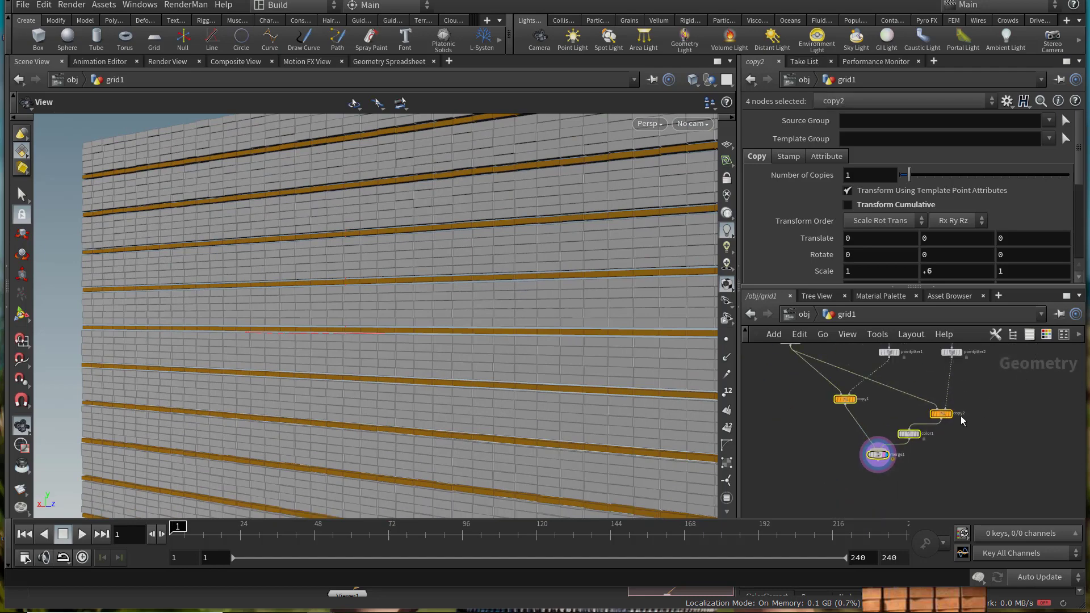
left_click_drag(949, 415, 958, 489)
scroll(899, 369, "up", 4)
left_click(889, 371)
left_click_drag(880, 368, 880, 349)
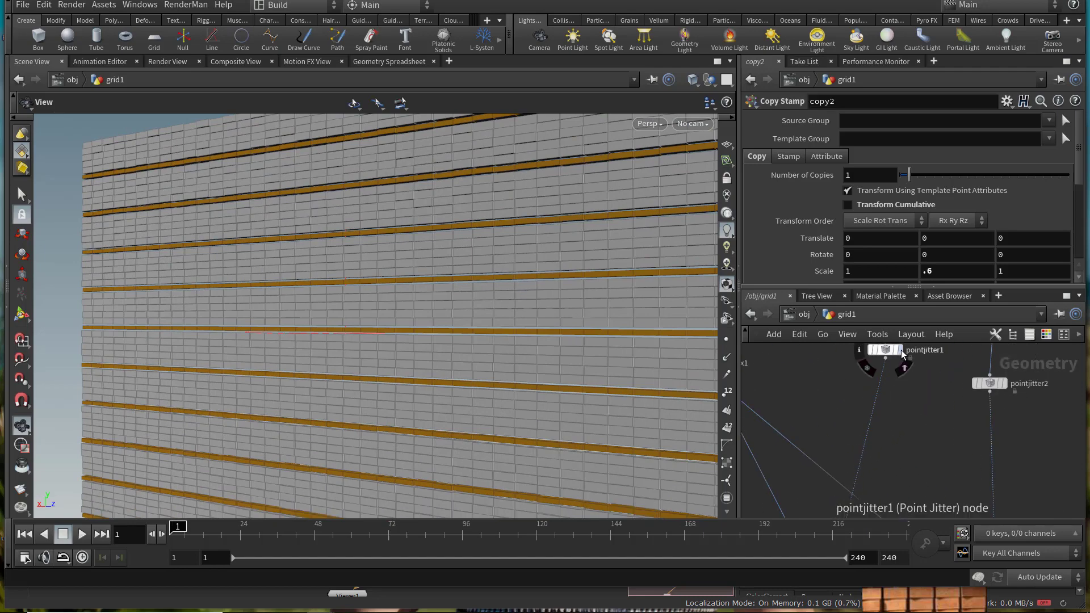
Step: Display grouprange2 inside the For-Each loop, duplicate it and wire the copy directly after it
left_click(897, 350)
right_click_drag(440, 374, 386, 359)
scroll(932, 409, "down", 3)
middle_click_drag(960, 363, 940, 434)
scroll(920, 420, "up", 4)
left_click(876, 437)
left_click(858, 442)
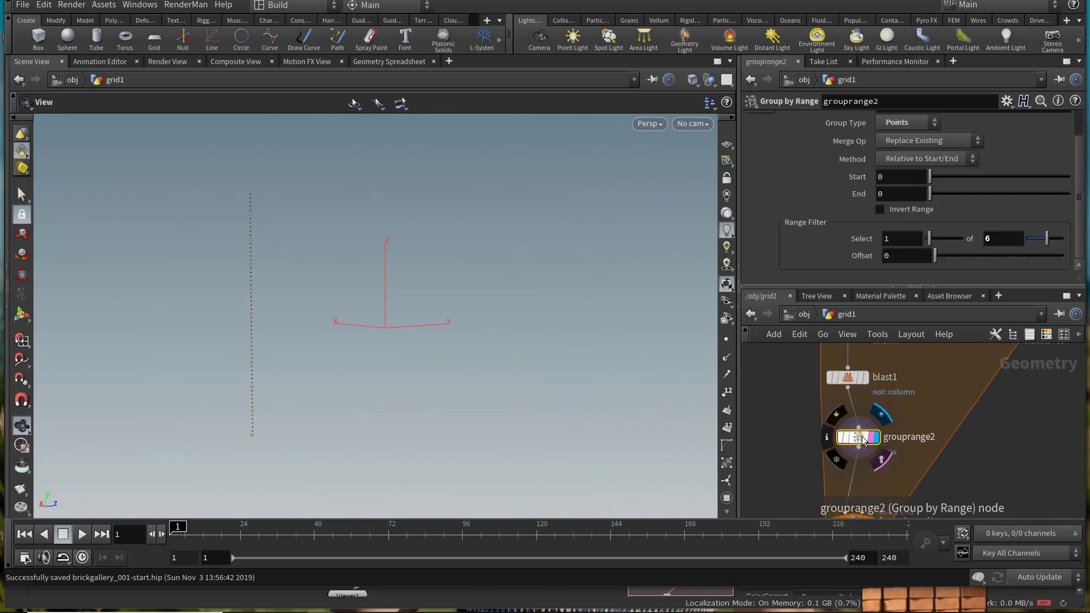
left_click_drag(858, 437, 847, 424)
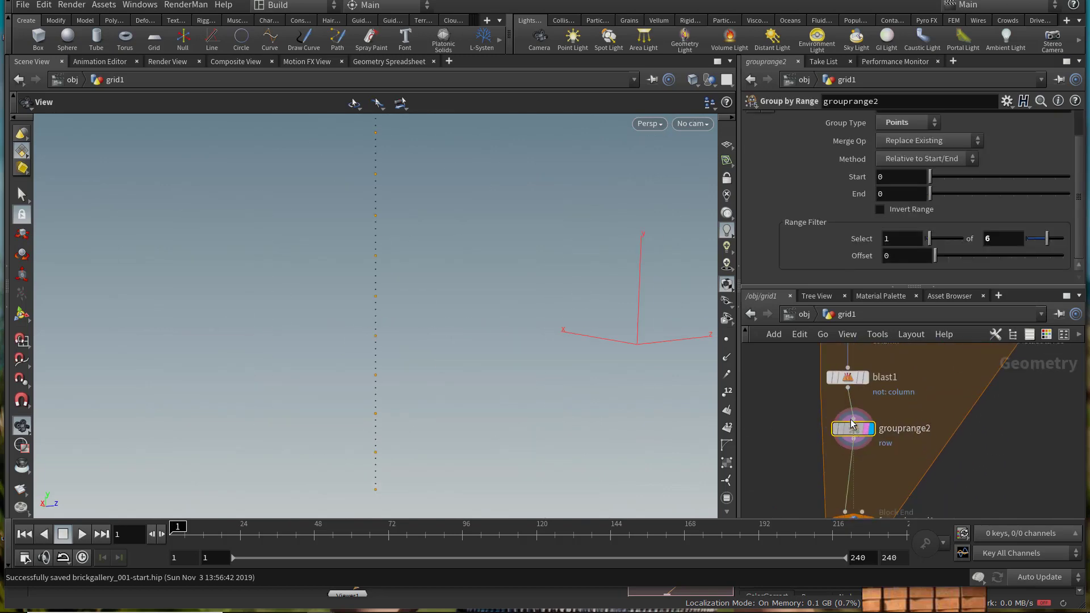
key("ctrl+c")
key("ctrl+v")
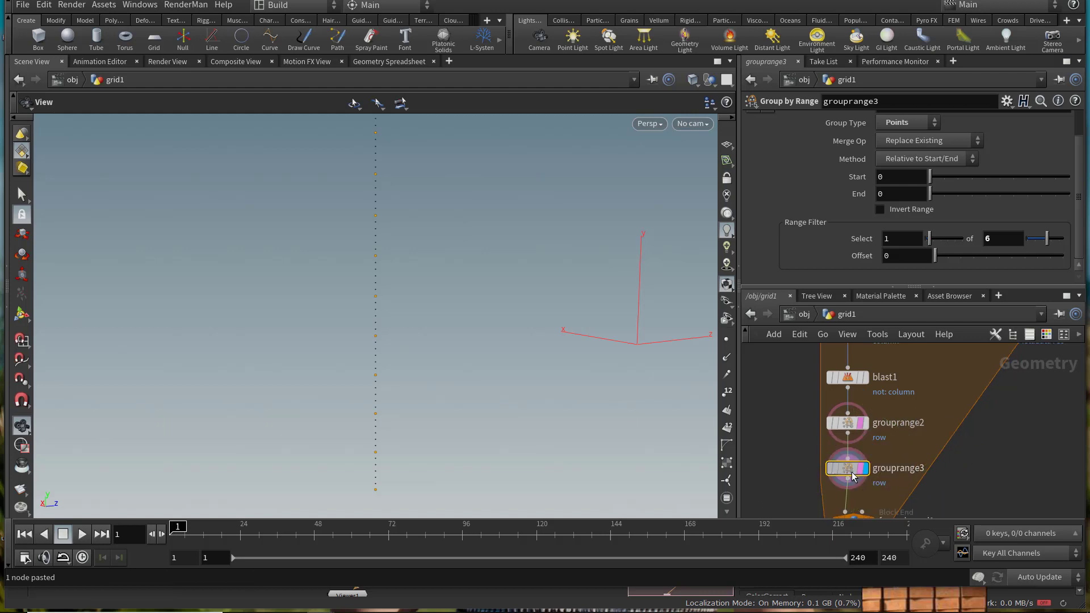
Step: Name the group created by grouprange3 "middle"
left_click(837, 473)
key("BackSpace")
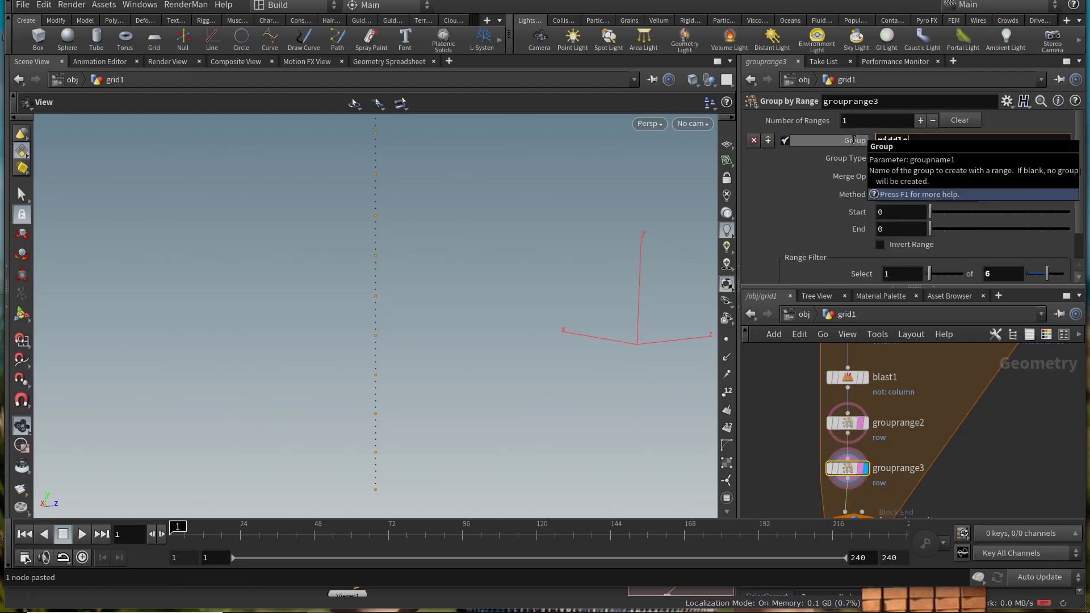
scroll(1004, 244, "down", 2)
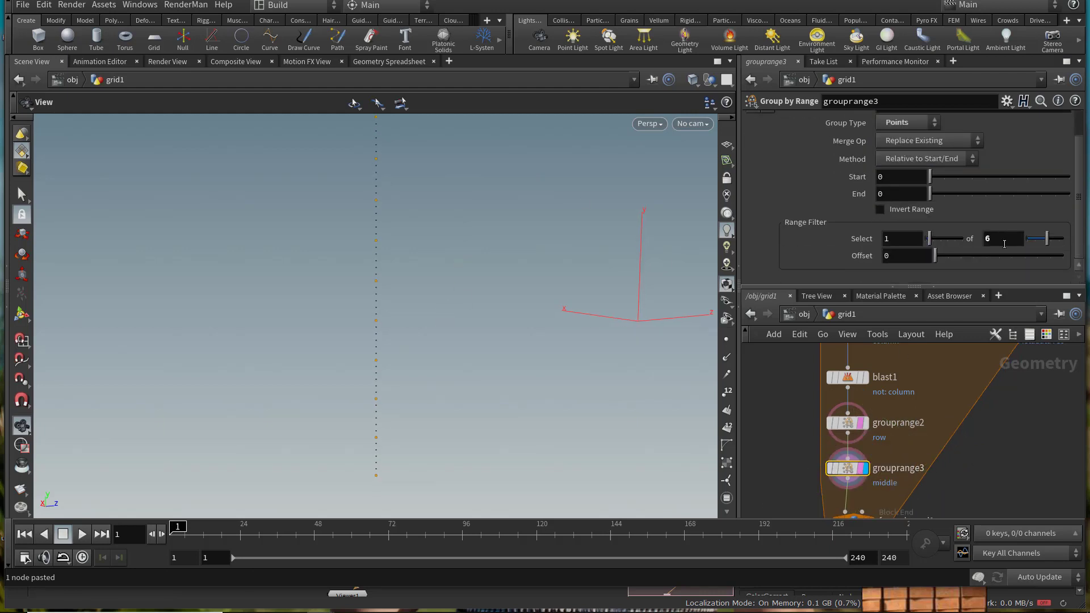
Step: Link grouprange3's range total to grouprange2's by relative reference and set its offset to ch("../grouprange2/selecttotal1")/2
right_click(999, 241)
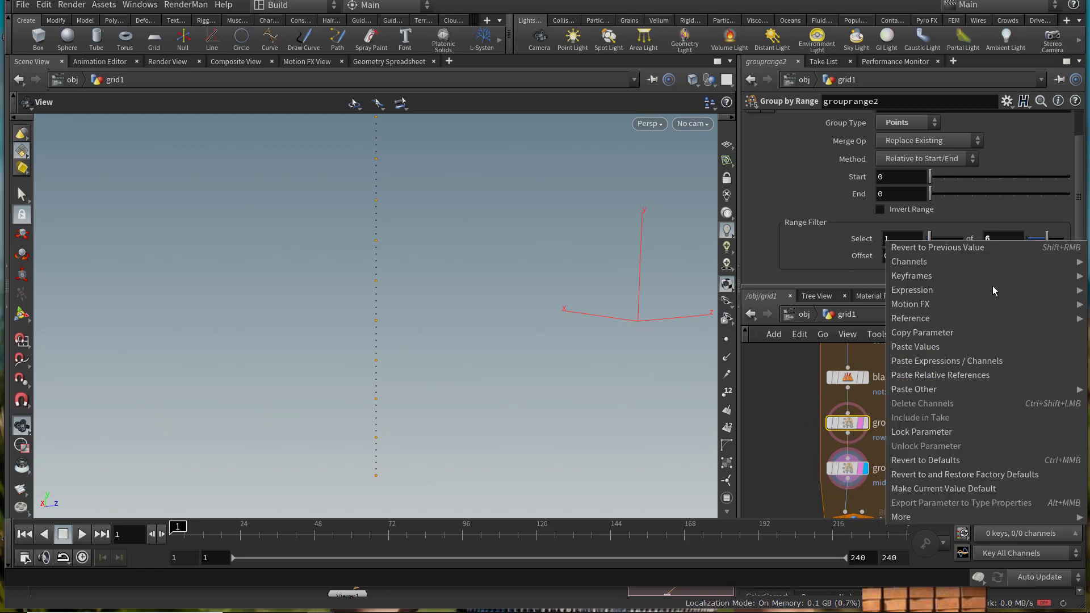
left_click(965, 333)
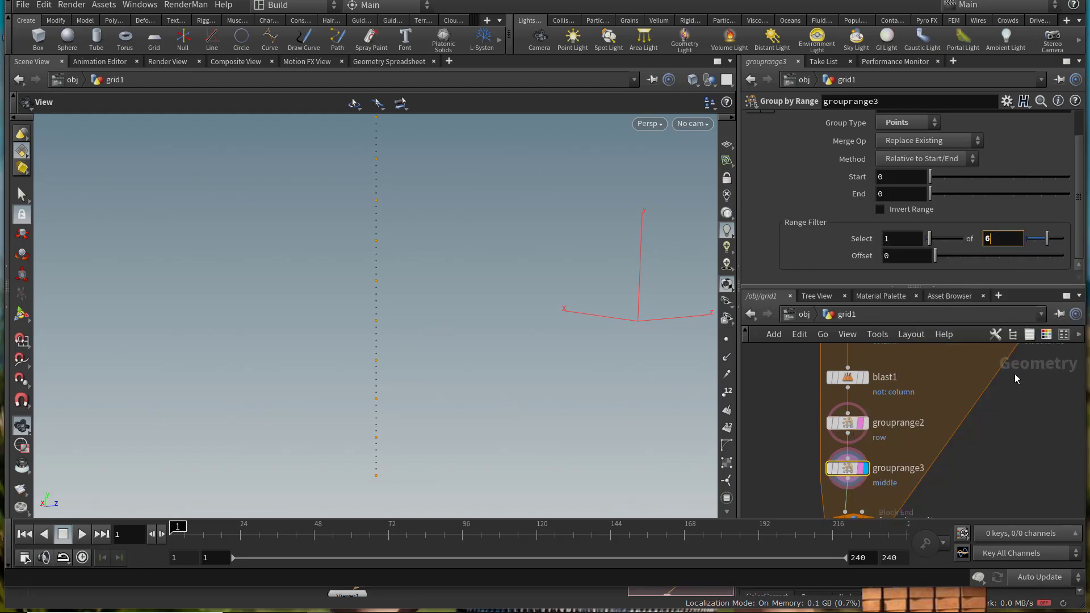
right_click(1000, 234)
left_click(954, 352)
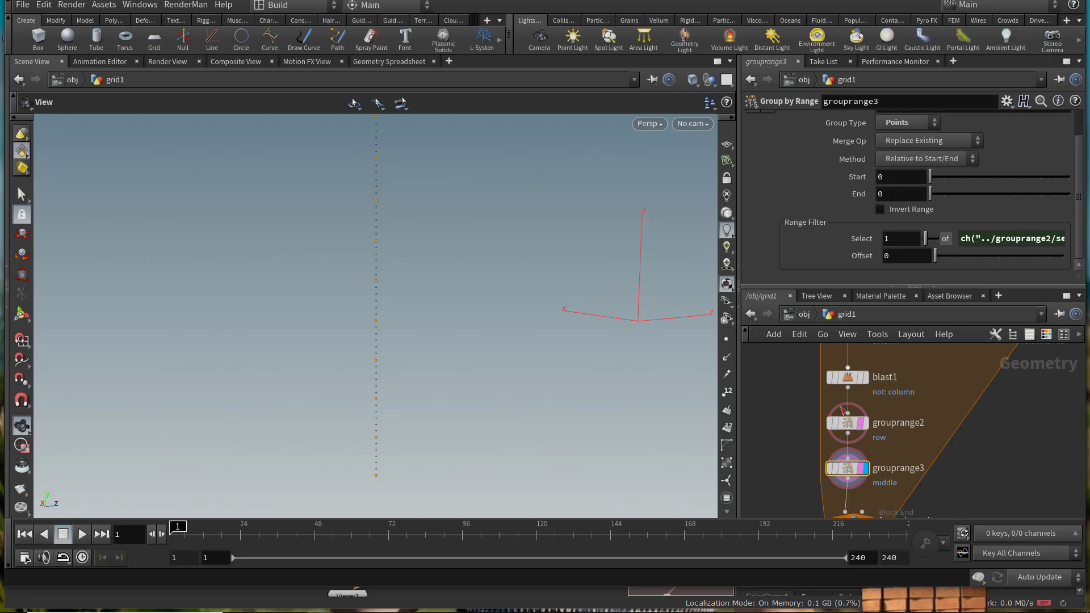
right_click(897, 255)
left_click(934, 383)
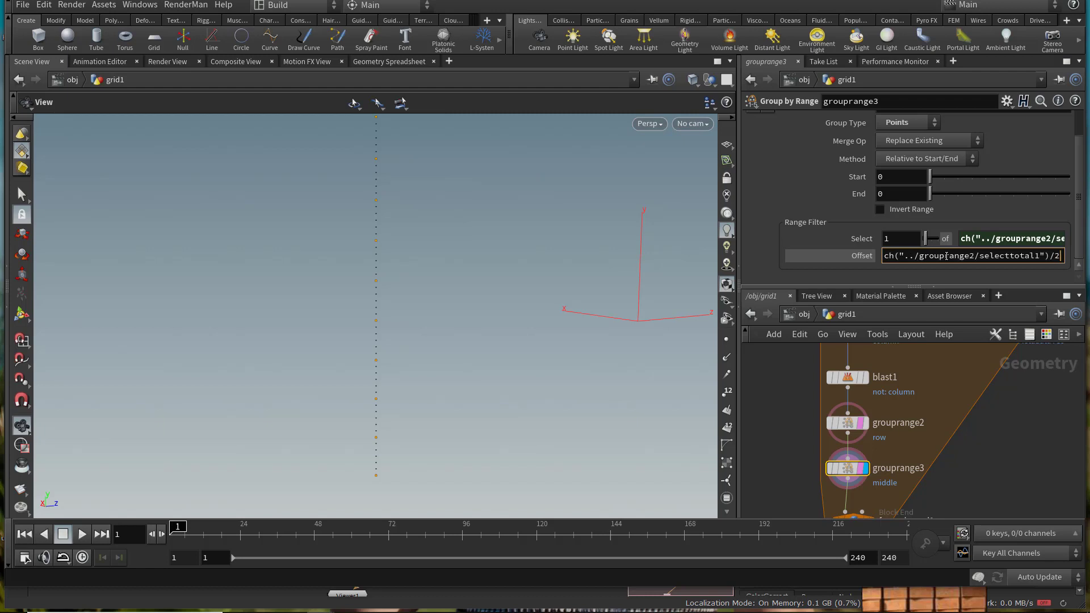
key("Return")
Step: Compare the points grouped by grouprange2 and grouprange3 in the viewport
left_click(846, 423)
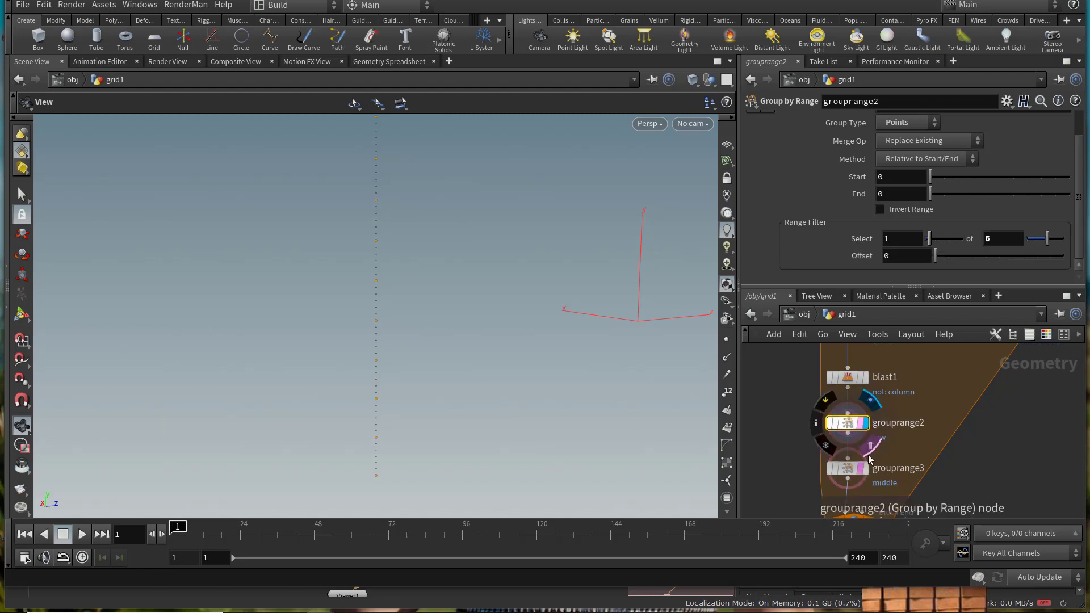
left_click(850, 475)
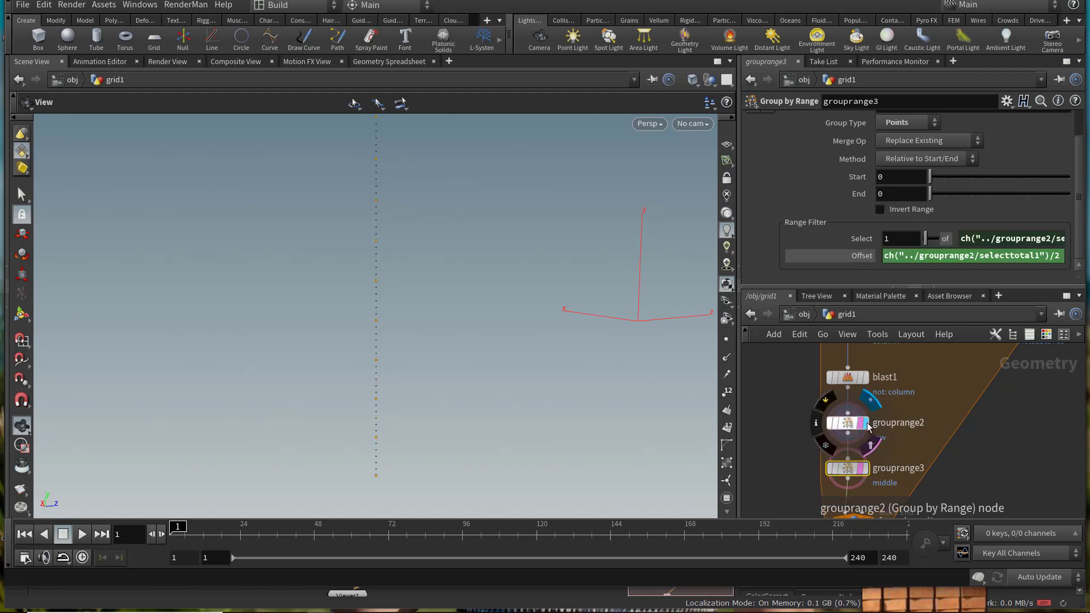
left_click(863, 468)
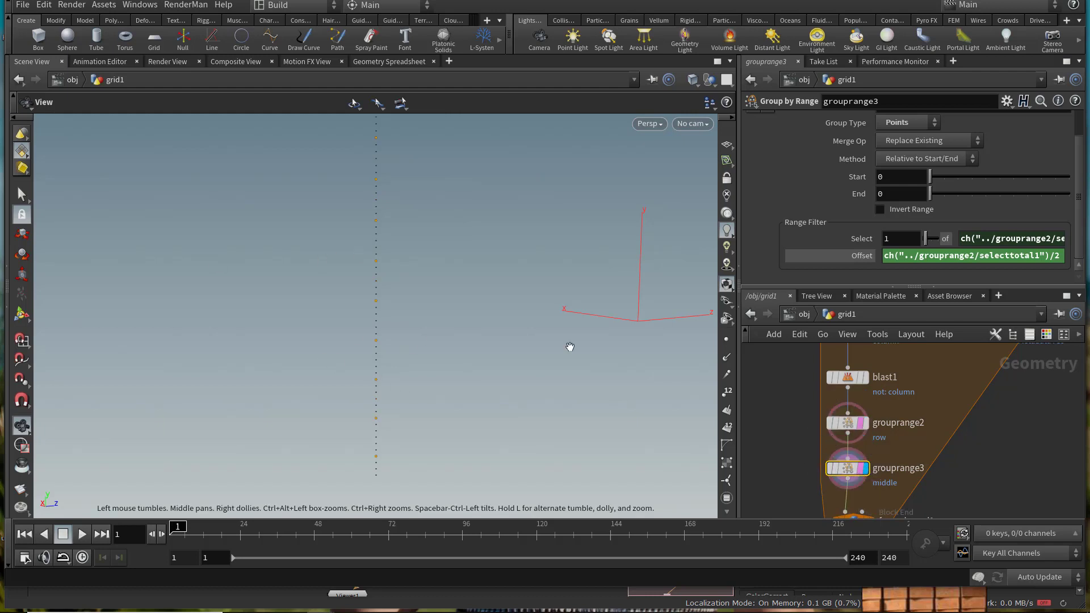
middle_click_drag(938, 436, 929, 373)
left_click(863, 470)
Step: Duplicate blast2 from the loop output and make the copy keep only the middle group with Delete Non Selected
middle_click_drag(875, 493, 931, 351)
left_click(865, 396)
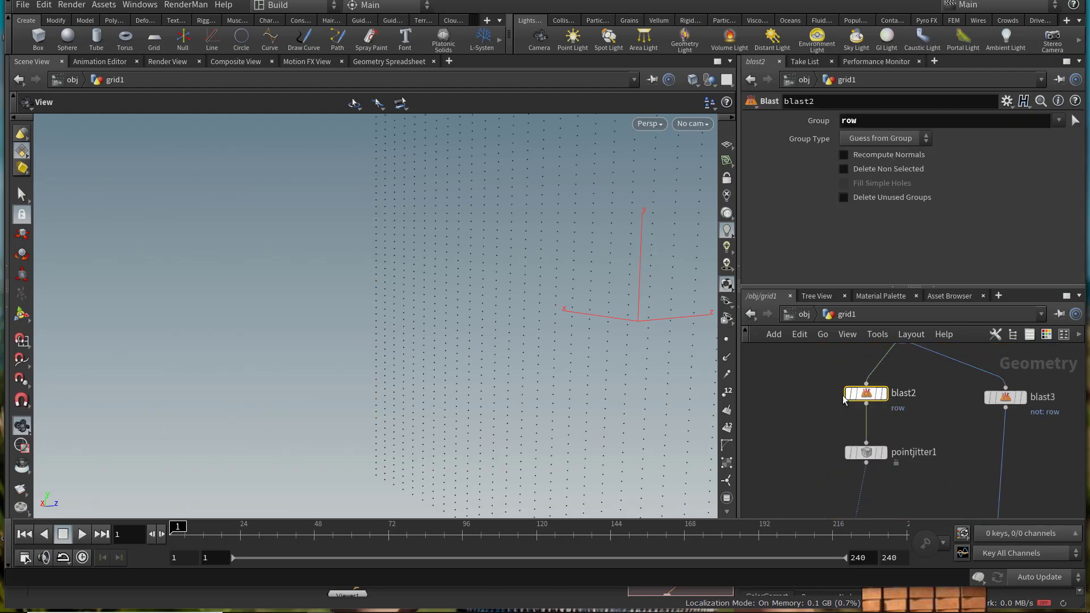
left_click_drag(798, 401, 794, 398)
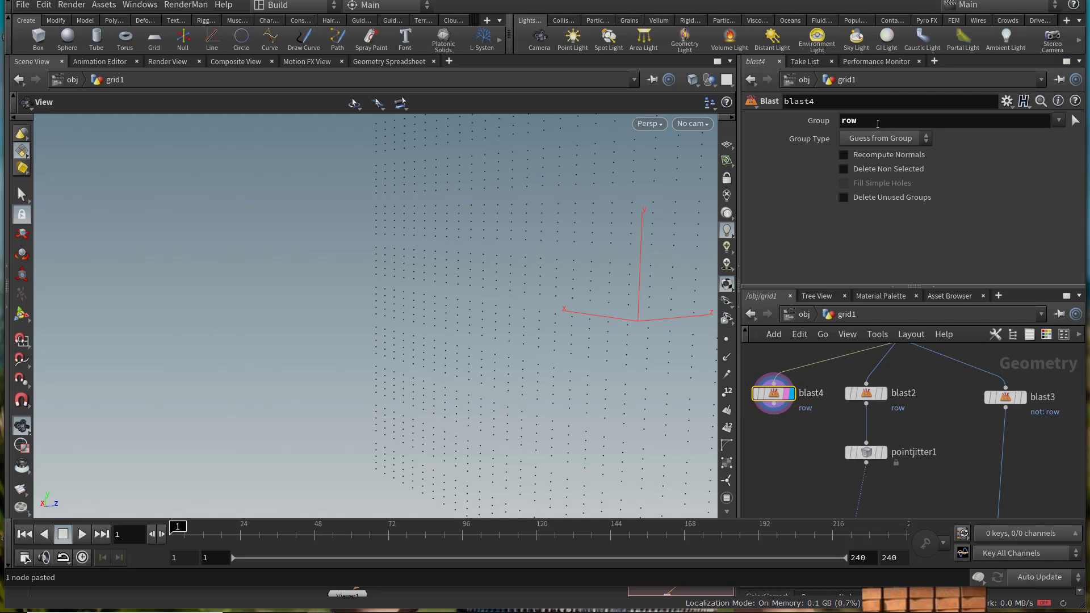
left_click(866, 168)
left_click_drag(477, 327, 406, 304)
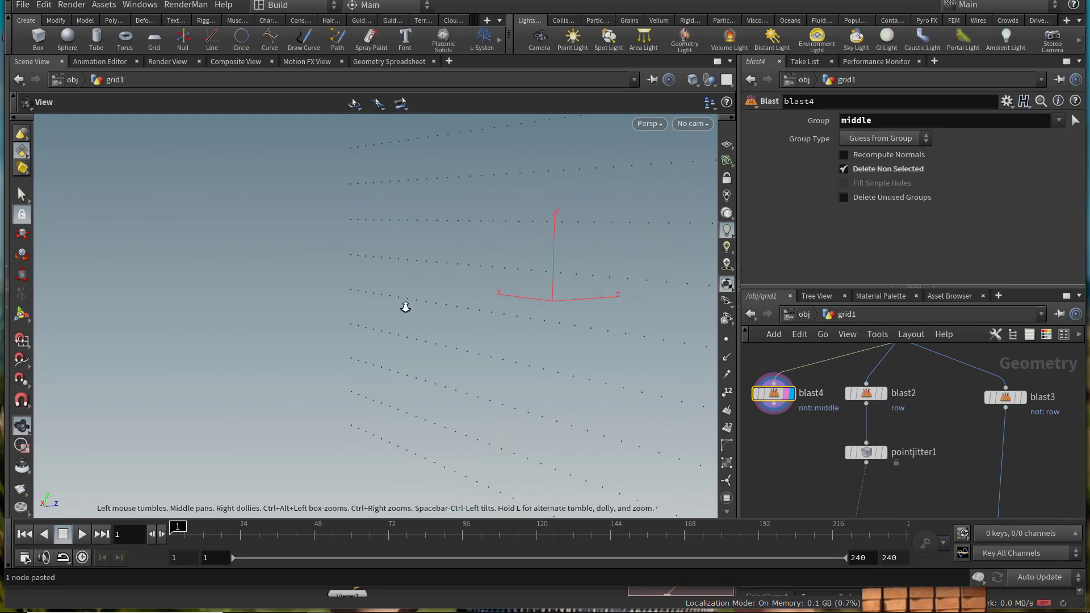
Step: Add an Attribute Wrangle below blast4, wire blast4 into its first input, and display the wrangle
middle_click_drag(845, 451, 940, 421)
scroll(941, 422, "down", 1)
left_click_drag(884, 375, 848, 375)
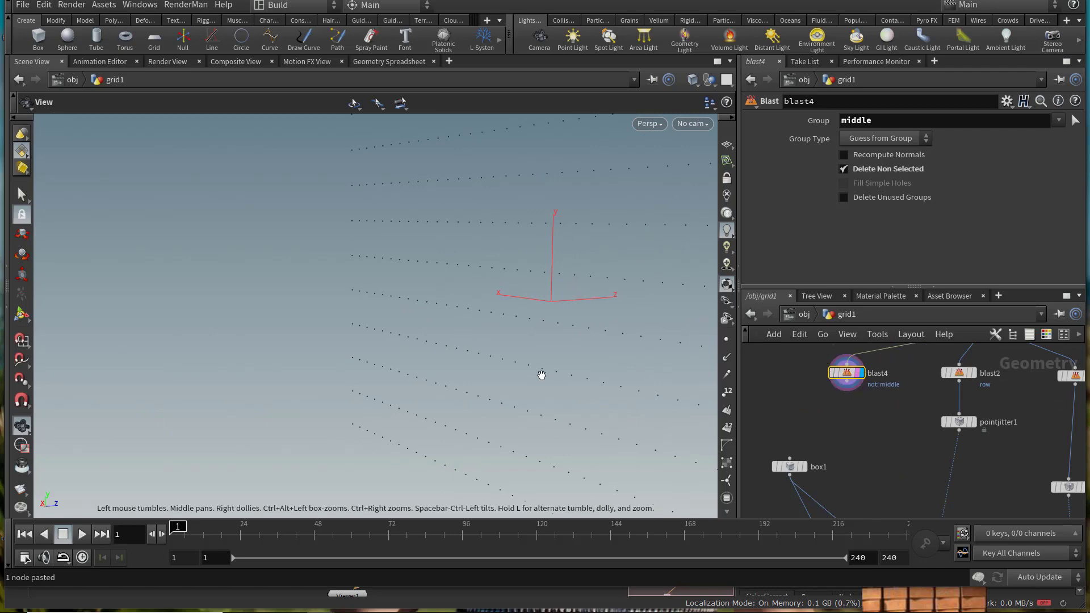
middle_click_drag(540, 373, 481, 377)
key("Tab")
type("attribwra")
key("Return")
left_click(843, 405)
scroll(843, 397, "up", 4)
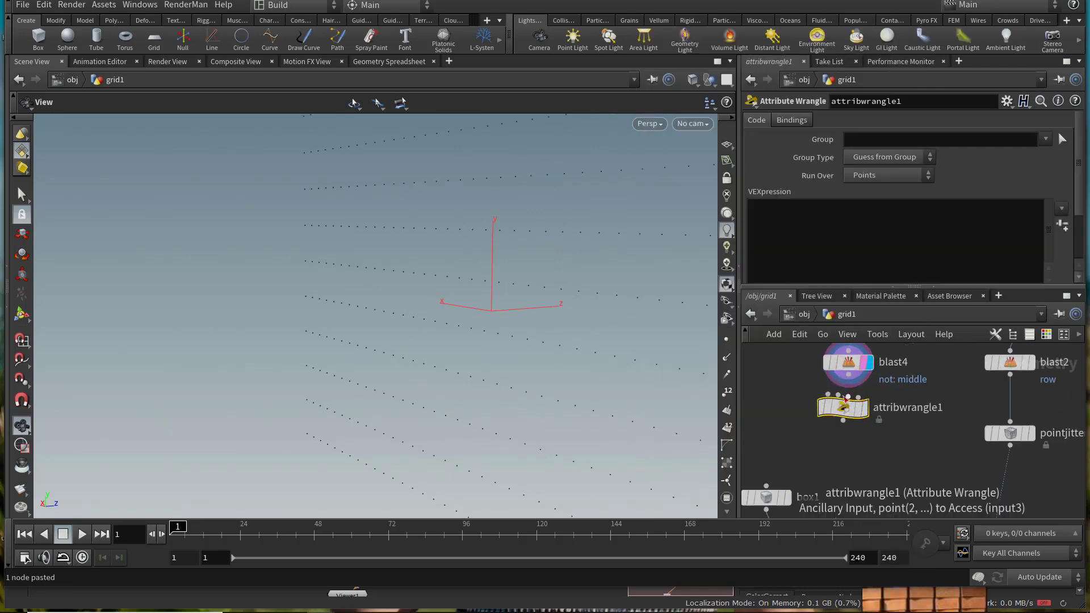
left_click_drag(825, 394, 858, 371)
left_click(859, 372)
left_click(790, 231)
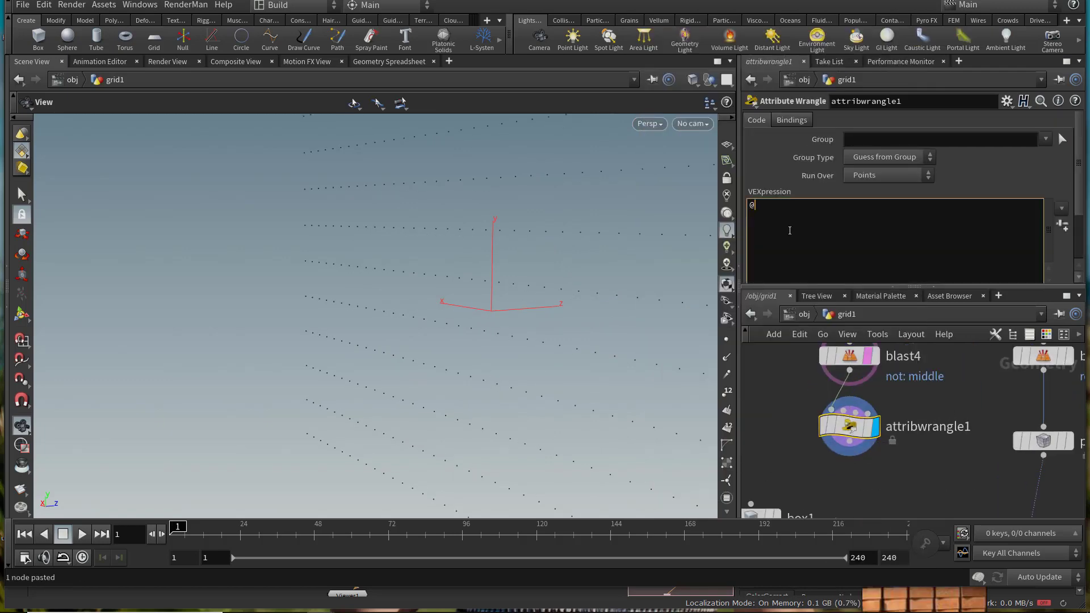
type("@Cd = @")
key("BackSpace")
type("random(")
key("Delete")
type("g);")
left_click(898, 474)
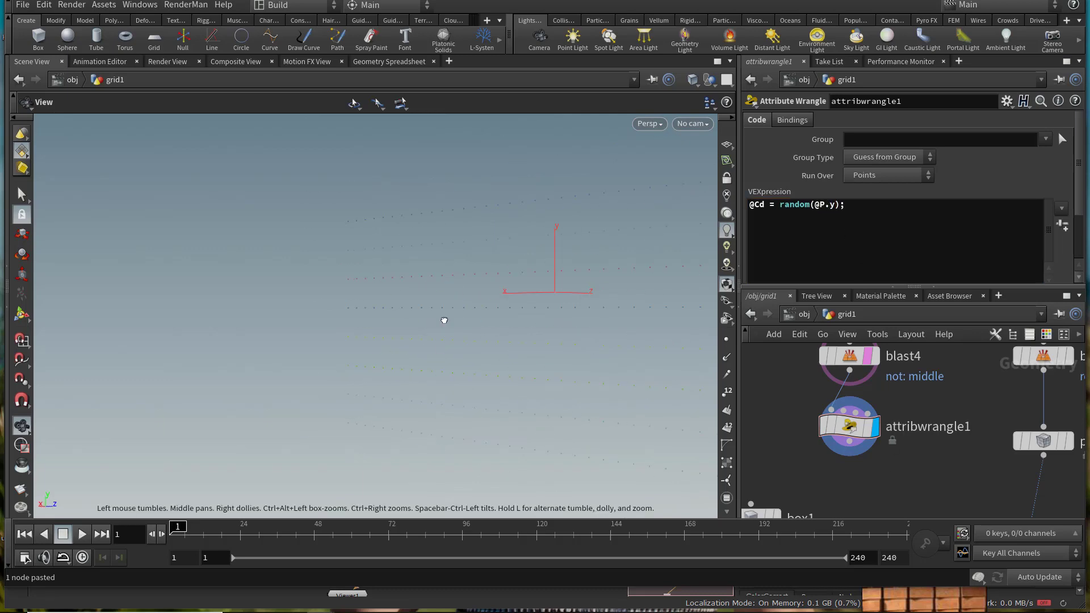
left_click_drag(444, 320, 442, 286)
Step: Change the viewport background color scheme to Dark in the display options
key("d")
left_click(484, 78)
left_click(593, 78)
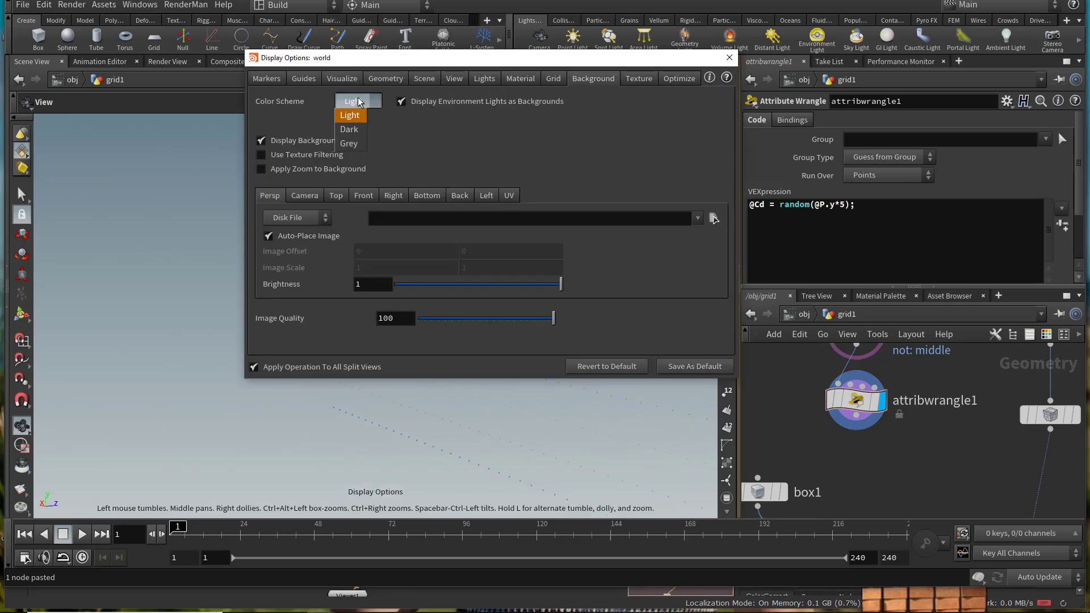
left_click(349, 128)
left_click(729, 58)
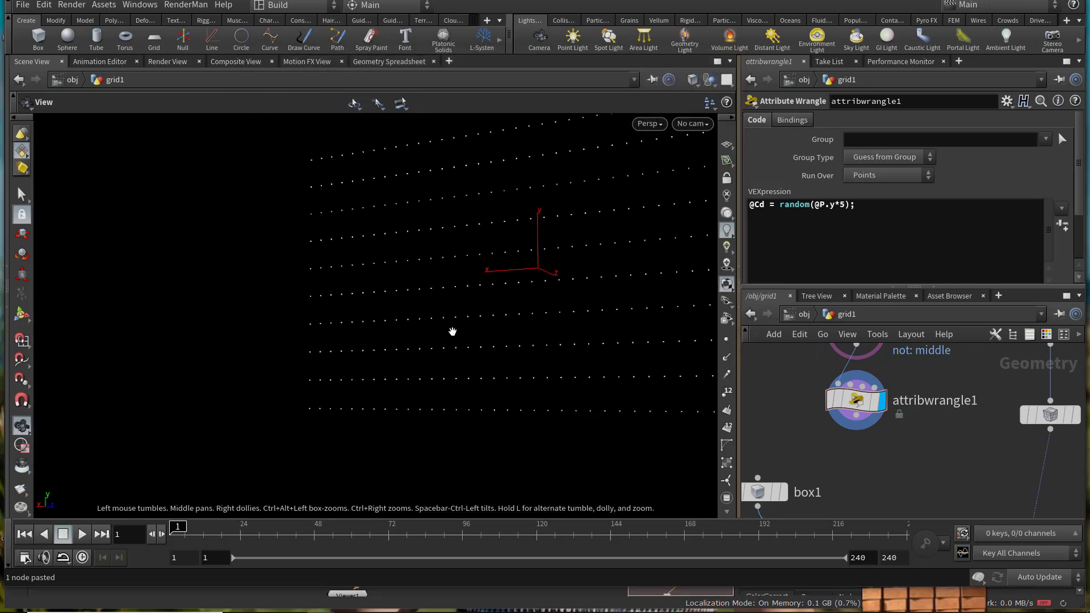
Step: Insert an Attribute Transfer after pointjitter1, with attribwrangle1 as its color source, and display it
scroll(476, 318, "down", 2)
scroll(938, 437, "down", 3)
middle_click_drag(938, 438, 889, 432)
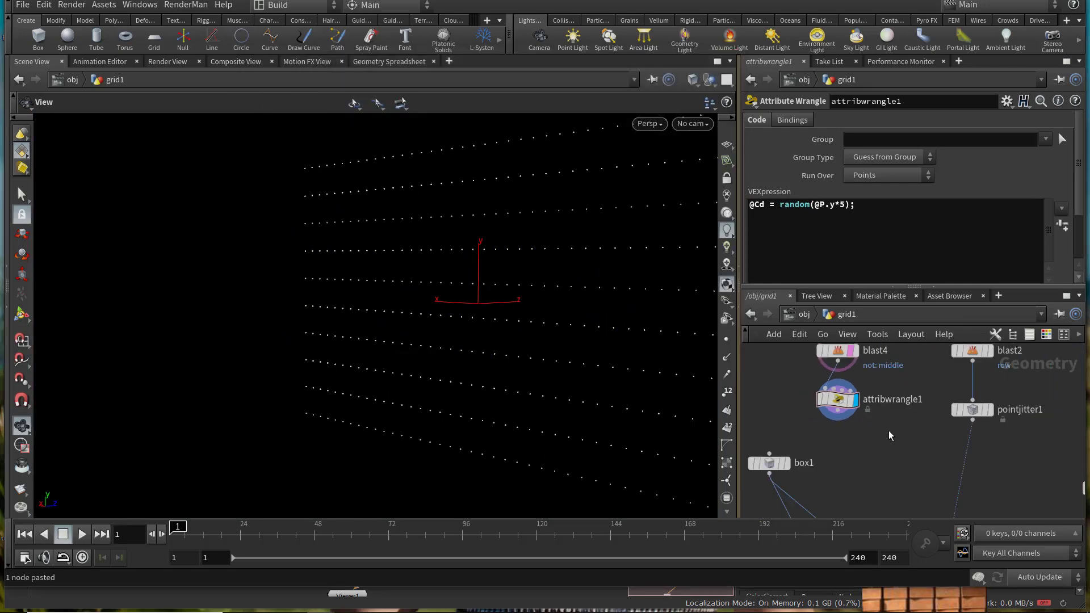
key("Tab")
type("attribute")
key("Return")
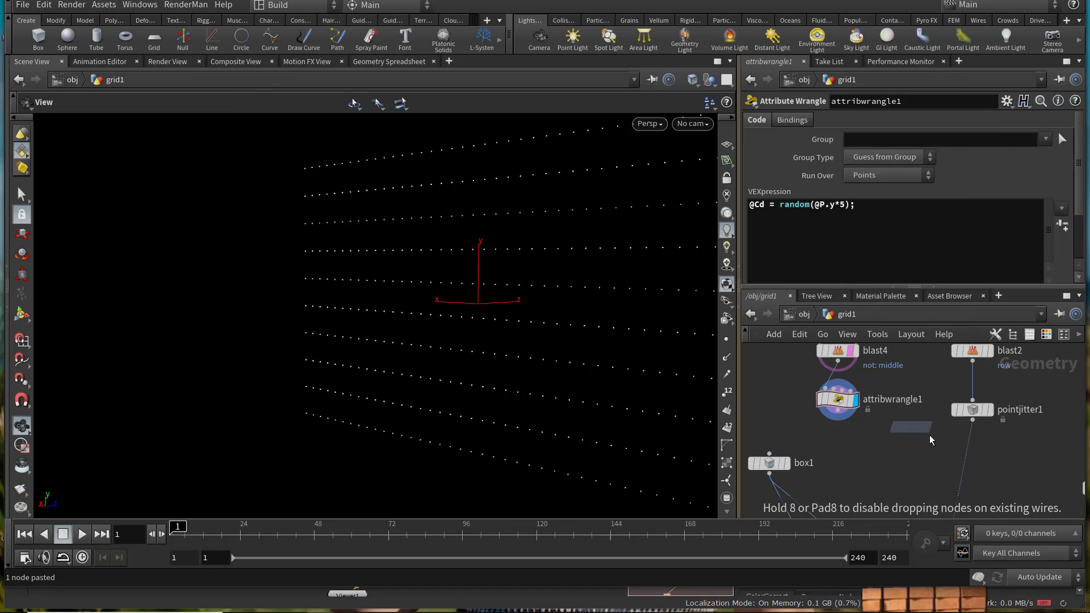
left_click(972, 461)
scroll(991, 444, "up", 2)
left_click(992, 472)
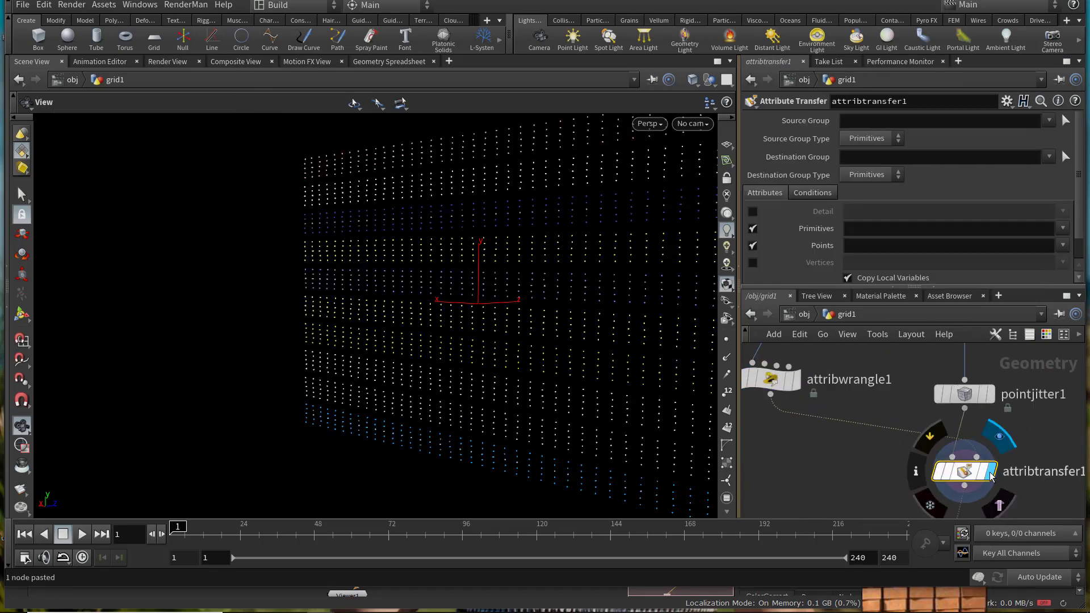
Step: Examine the transferred row colors in the viewport and the Attribute Transfer's condition settings
left_click(982, 471)
mouse_move(405, 386)
left_mouse_down()
mouse_move(388, 387)
mouse_move(448, 392)
mouse_move(410, 398)
left_mouse_up()
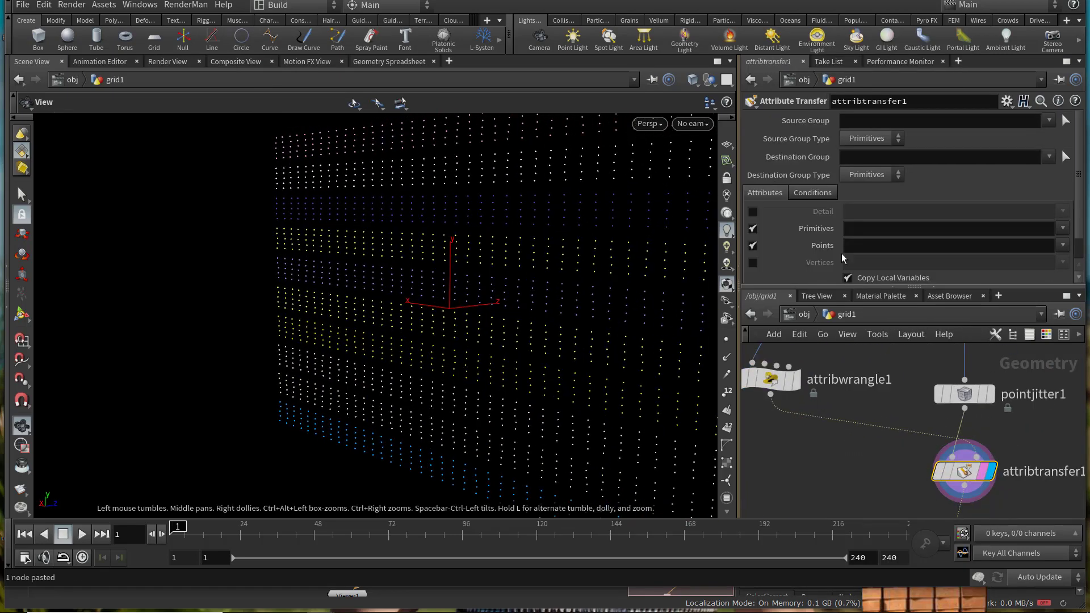
left_click(820, 194)
left_click_drag(526, 263, 494, 268)
scroll(907, 444, "down", 4)
scroll(907, 445, "up", 3)
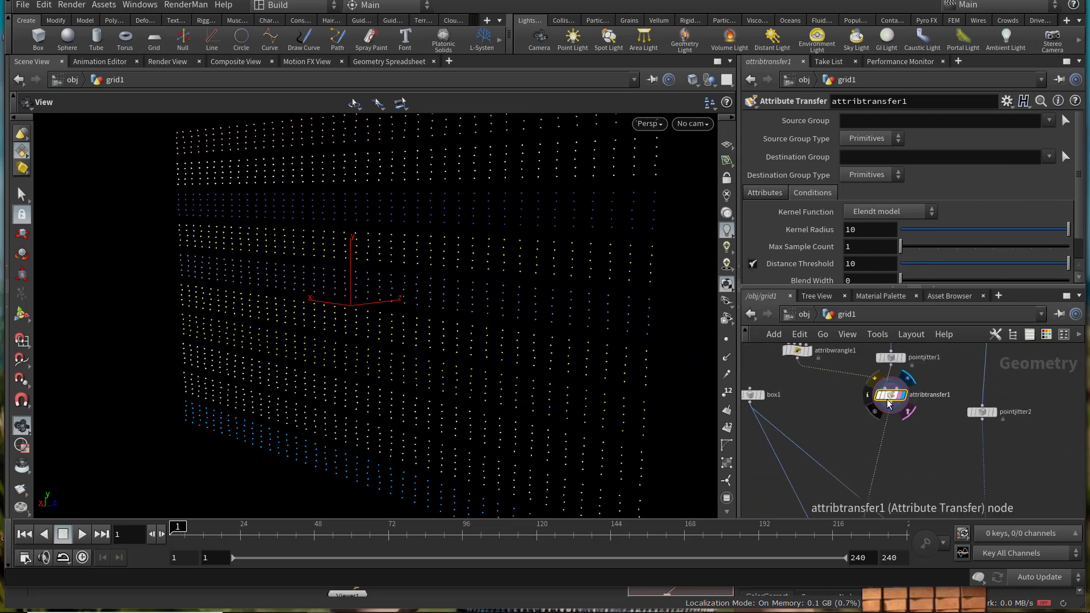
left_click_drag(891, 395, 895, 395)
left_click_drag(450, 324, 431, 313)
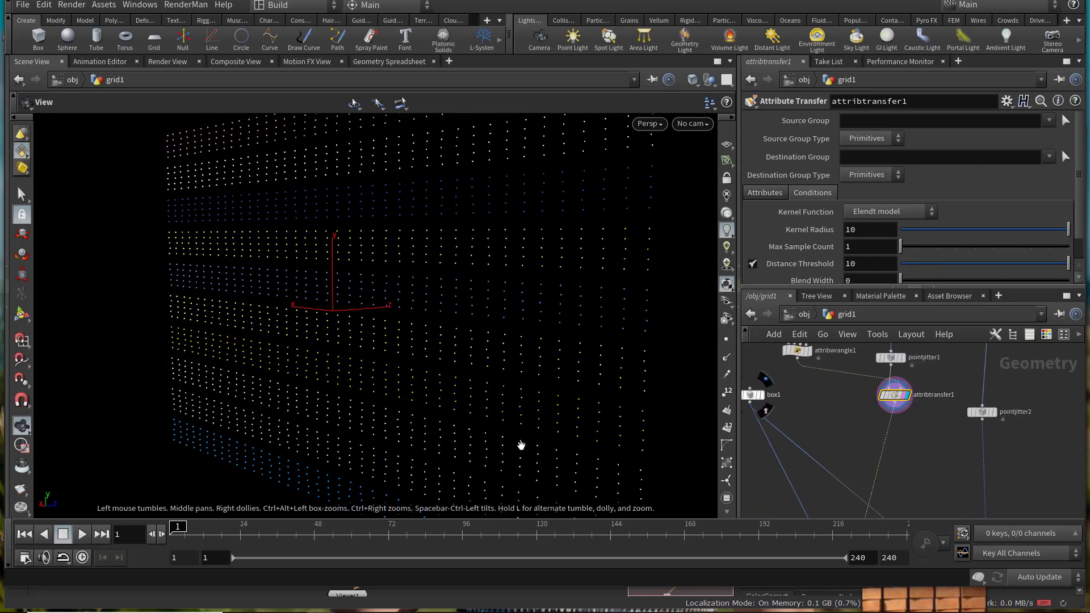
Step: Insert a Partition node directly after attribtransfer1
scroll(920, 437, "up", 2)
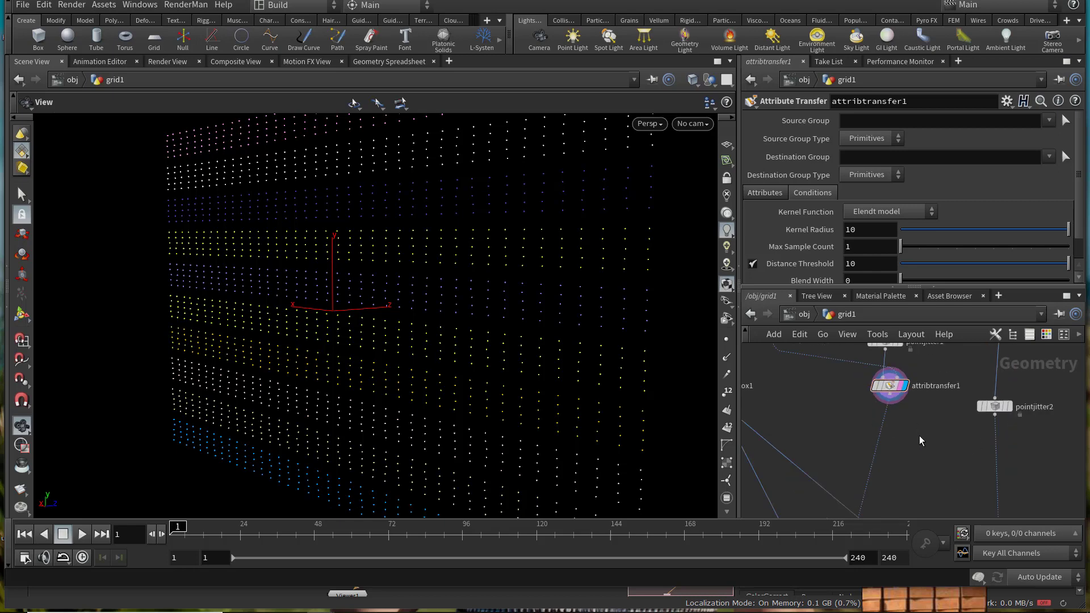
key("Tab")
type("par")
key("Return")
left_click(902, 427)
Step: Set partition1's rule to Group by Color and its entity to Points, and check the node's info
left_click(1076, 175)
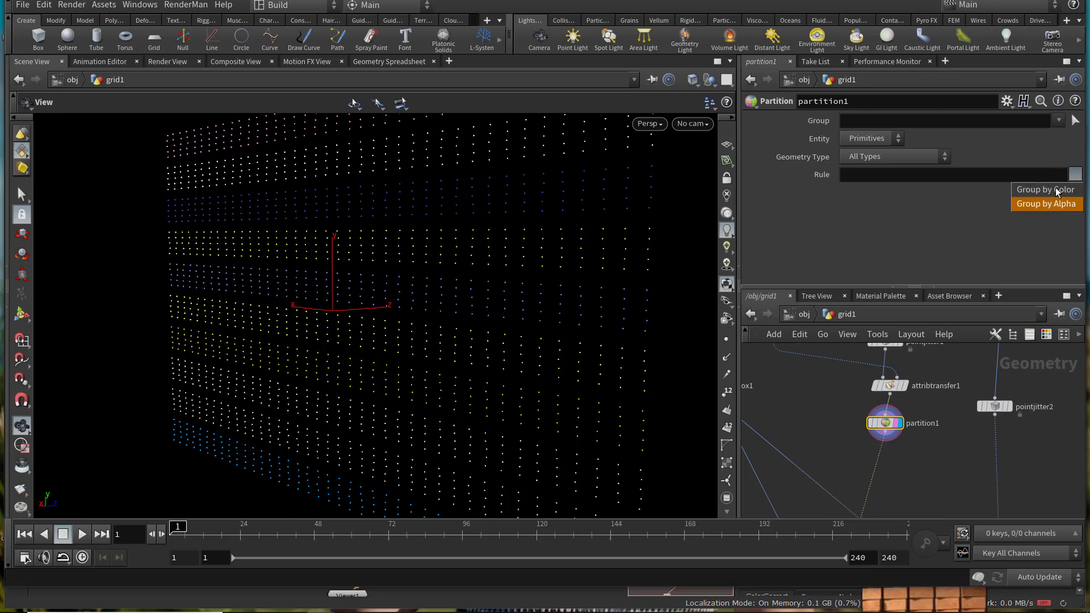
left_click(1047, 204)
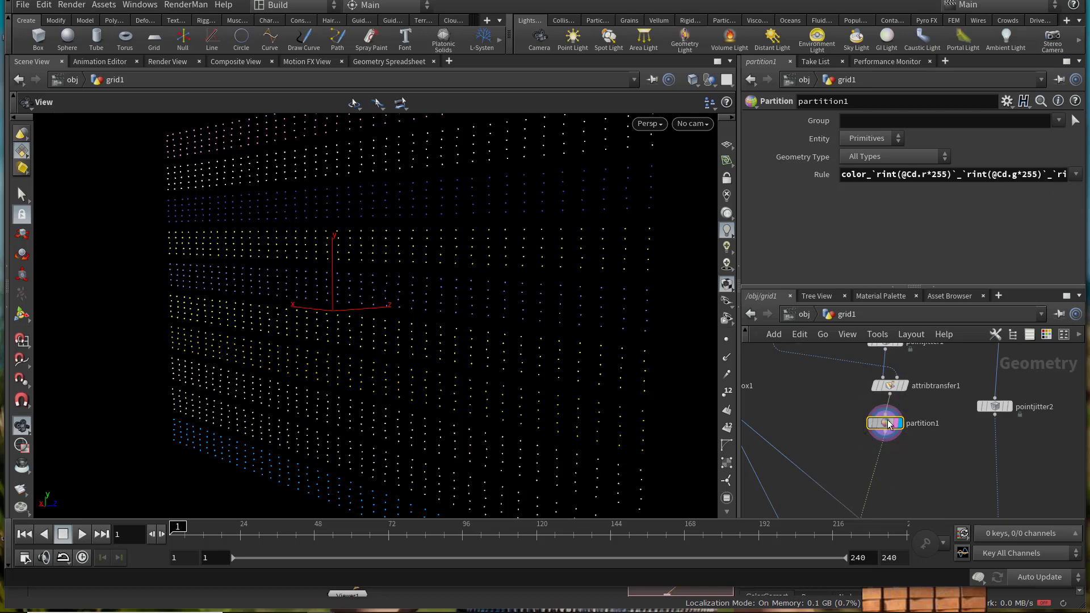
left_click_drag(889, 425, 893, 424)
left_click(868, 138)
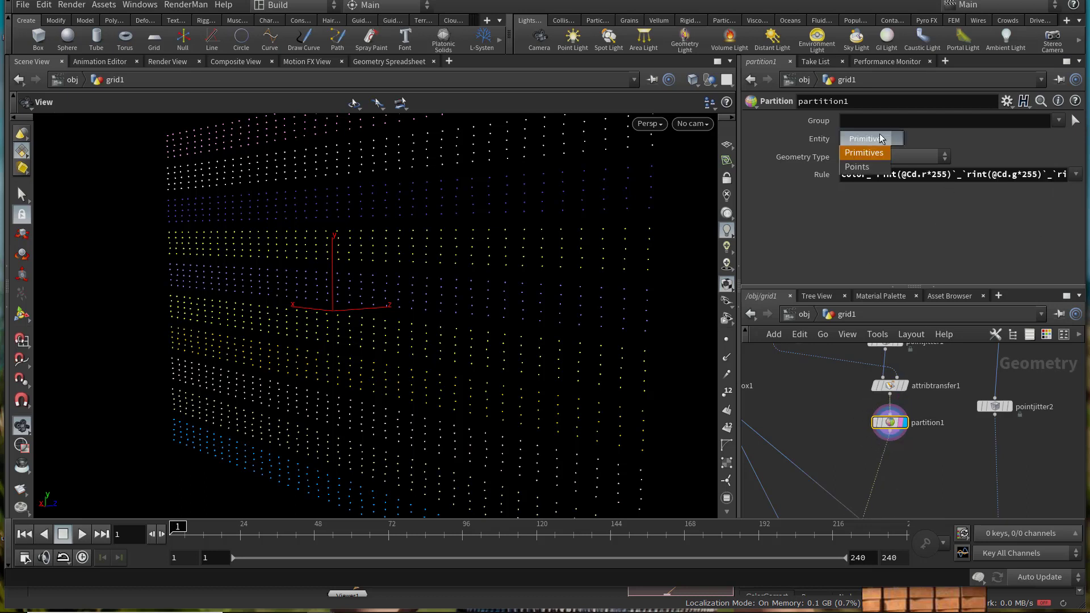
left_click(860, 169)
scroll(913, 469, "up", 2)
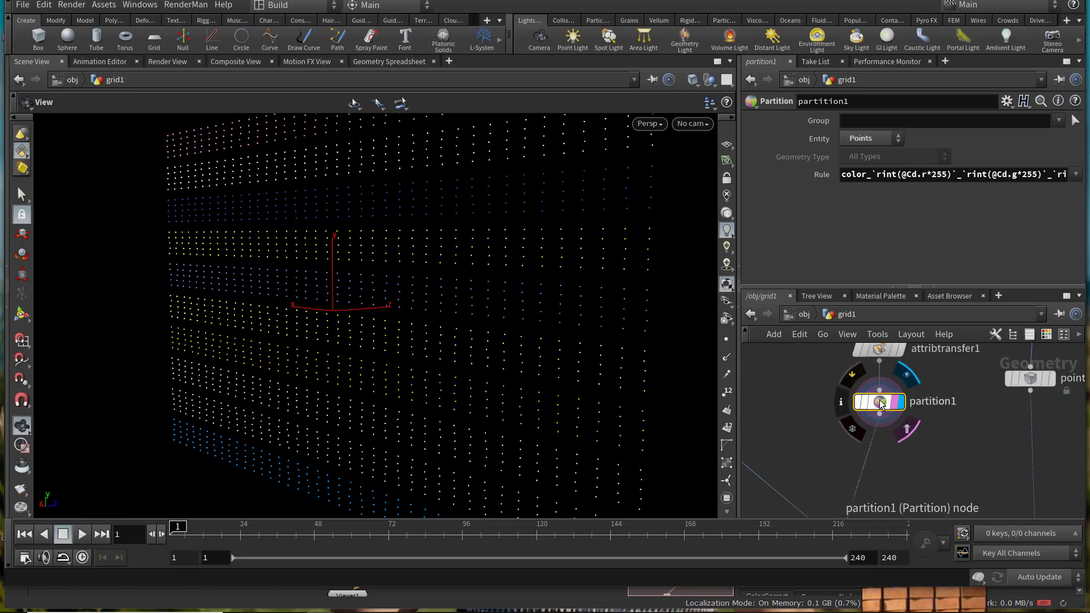
middle_click(880, 404)
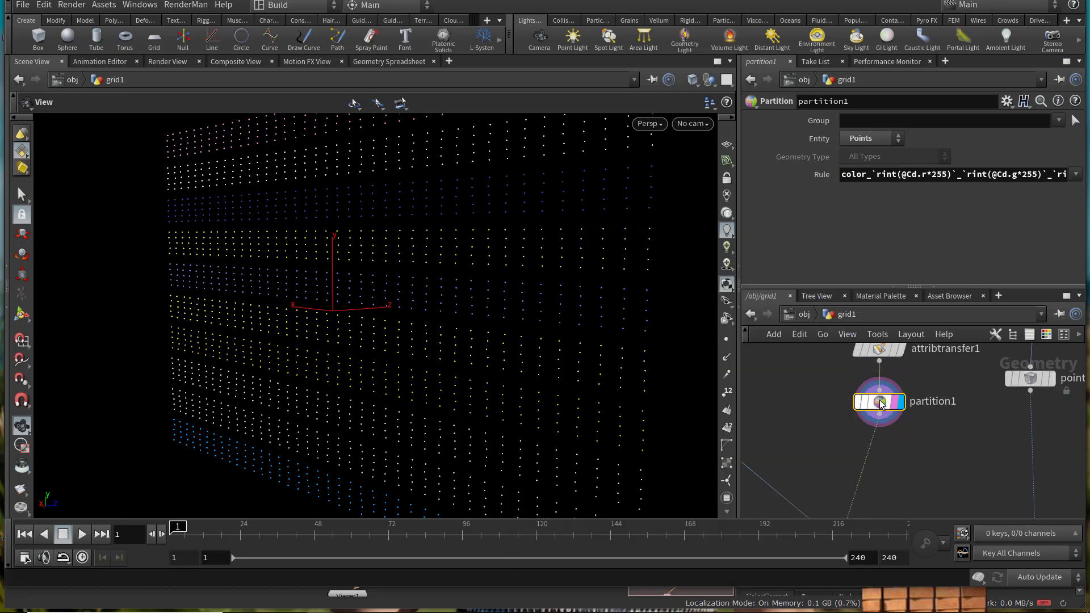
Step: Test the partition with a temporary Blast that keeps only the color_0_92_244 group, and delete that Blast
key("Tab")
type("blast")
key("Return")
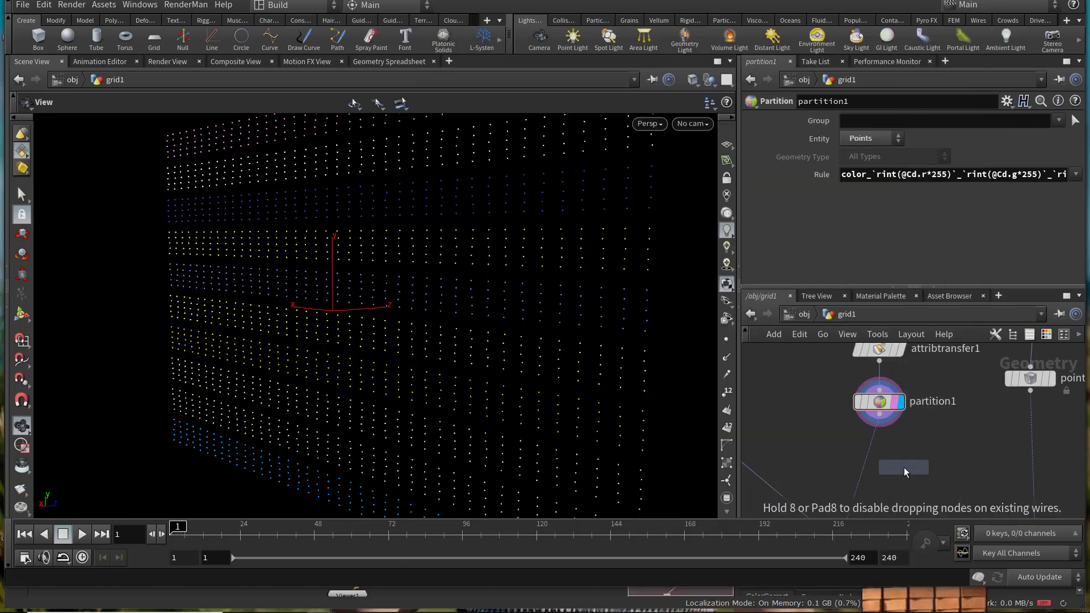
left_click(923, 452)
left_click(945, 453)
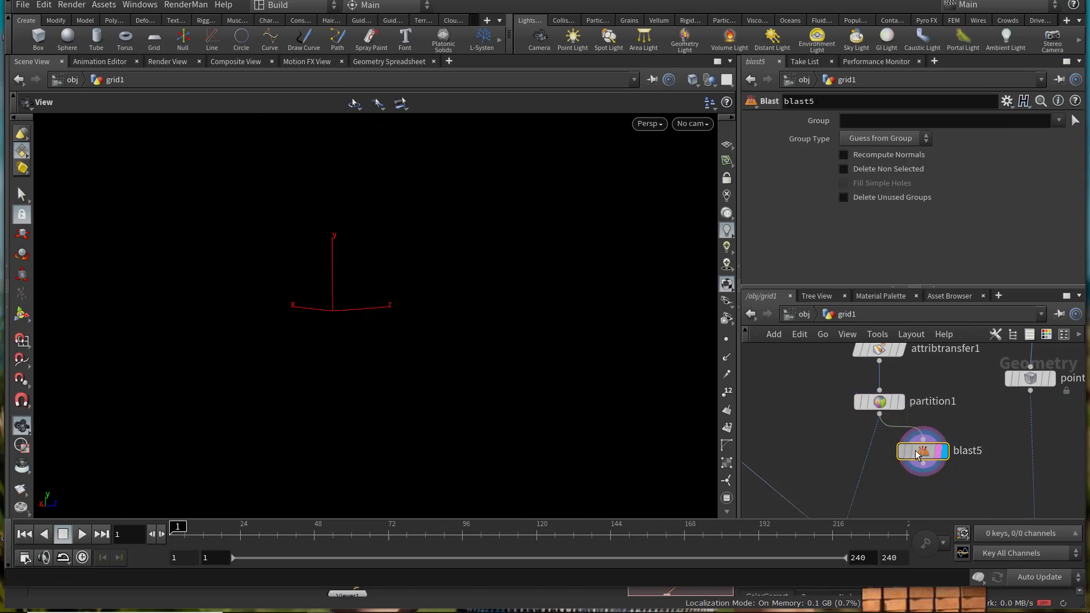
left_click(1059, 121)
left_click(1029, 138)
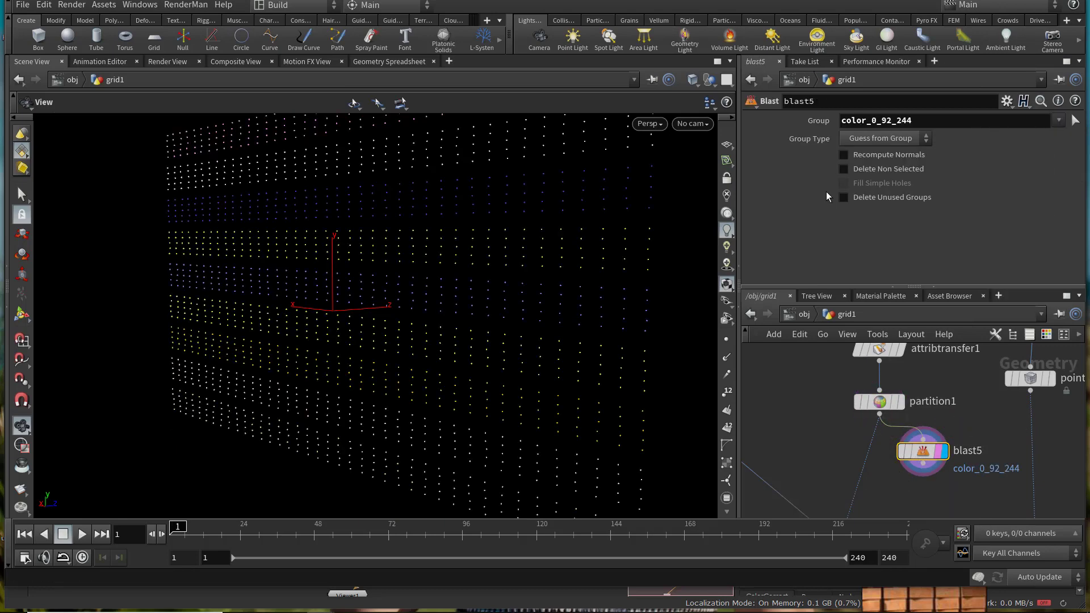
left_click(873, 171)
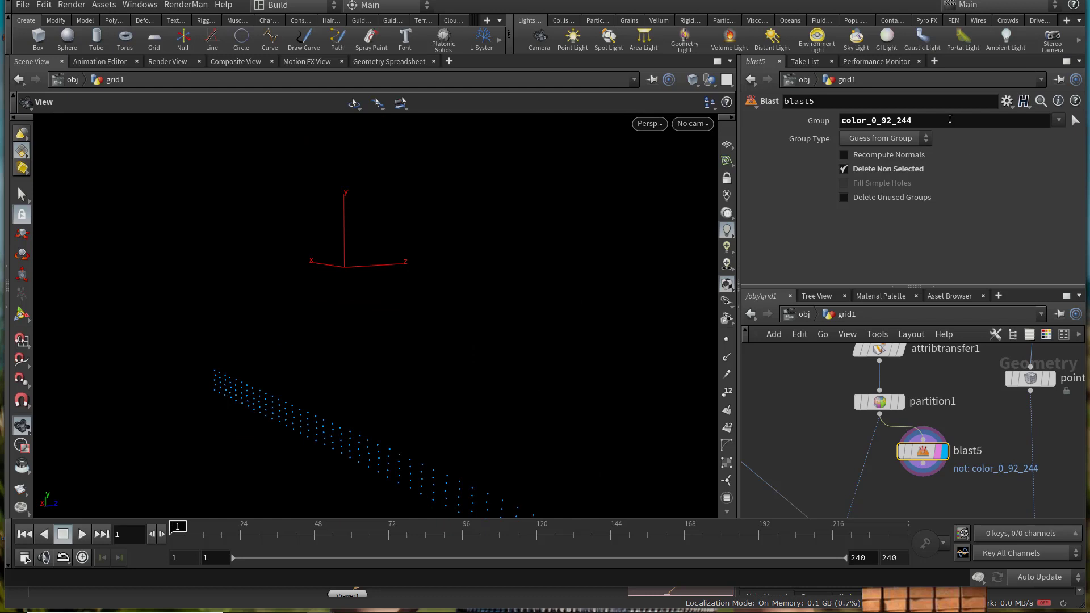
key("Delete")
Step: Insert a Name node directly after partition1
middle_click_drag(889, 453, 893, 418)
key("Tab")
type("null")
key("Return")
left_click(887, 425)
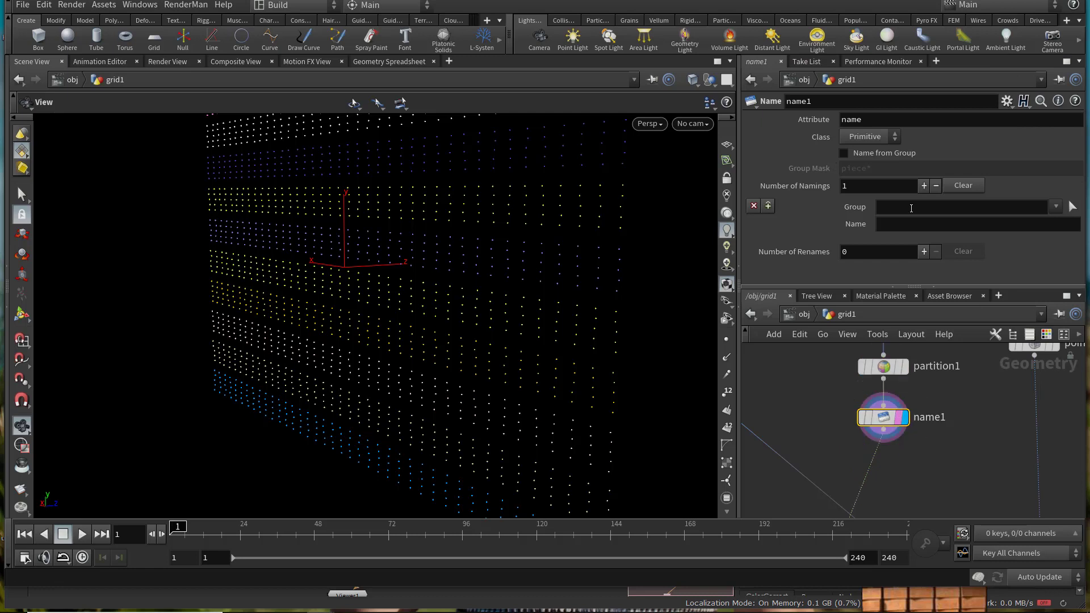
Step: Remove name1's manual naming entry and name points from groups using the mask color* and the Point class
left_click(754, 206)
left_click(861, 156)
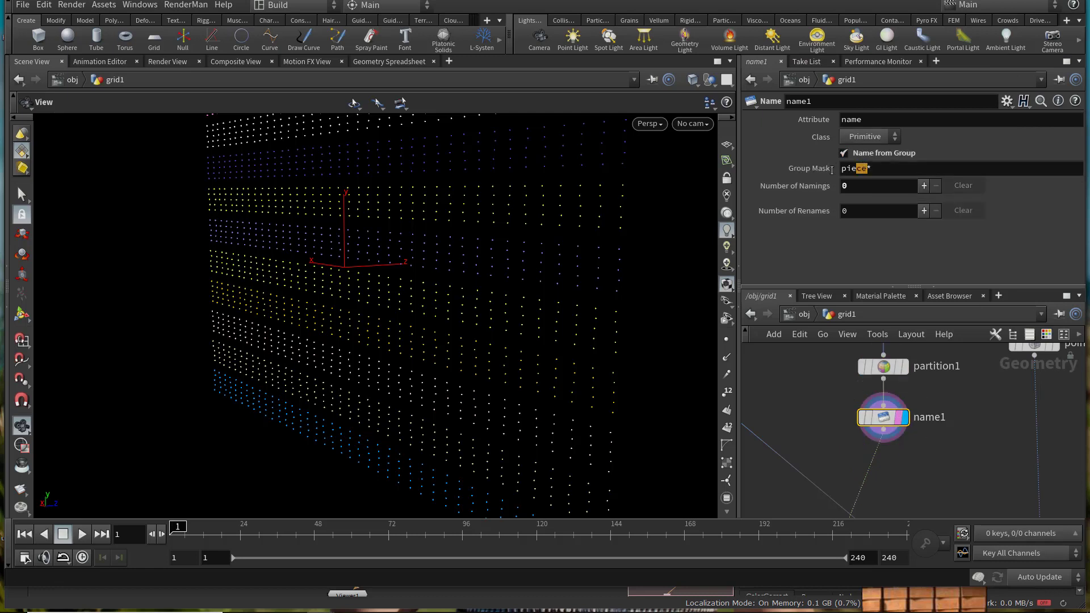
left_click_drag(832, 170, 808, 171)
type("color*")
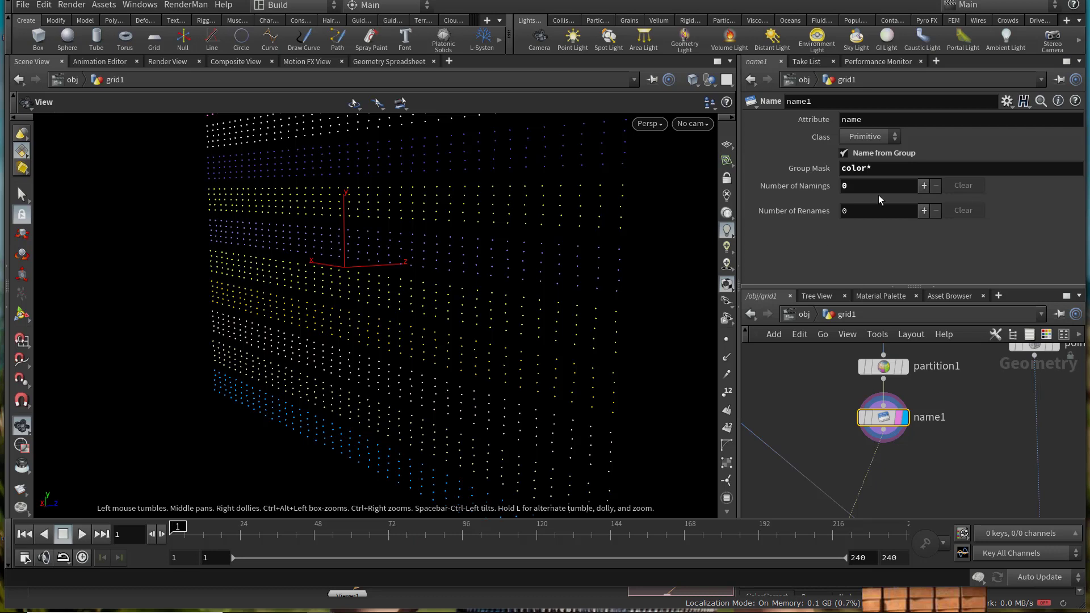
left_click(854, 166)
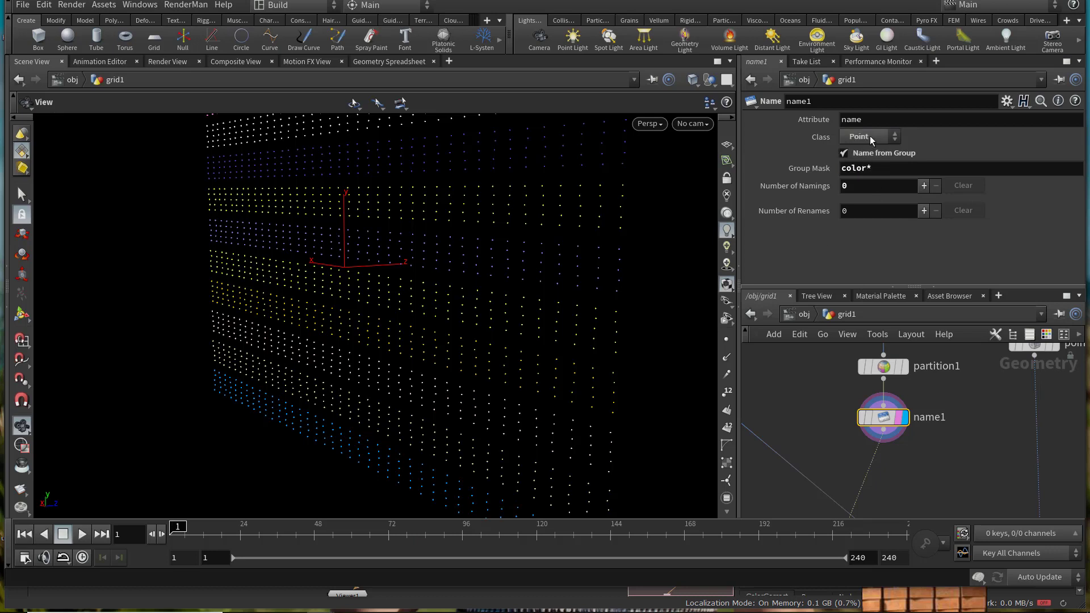
Step: Save the scene and move box1 with the downstream copy and merge nodes farther down the network
scroll(932, 407, "down", 6)
key("ctrl+s")
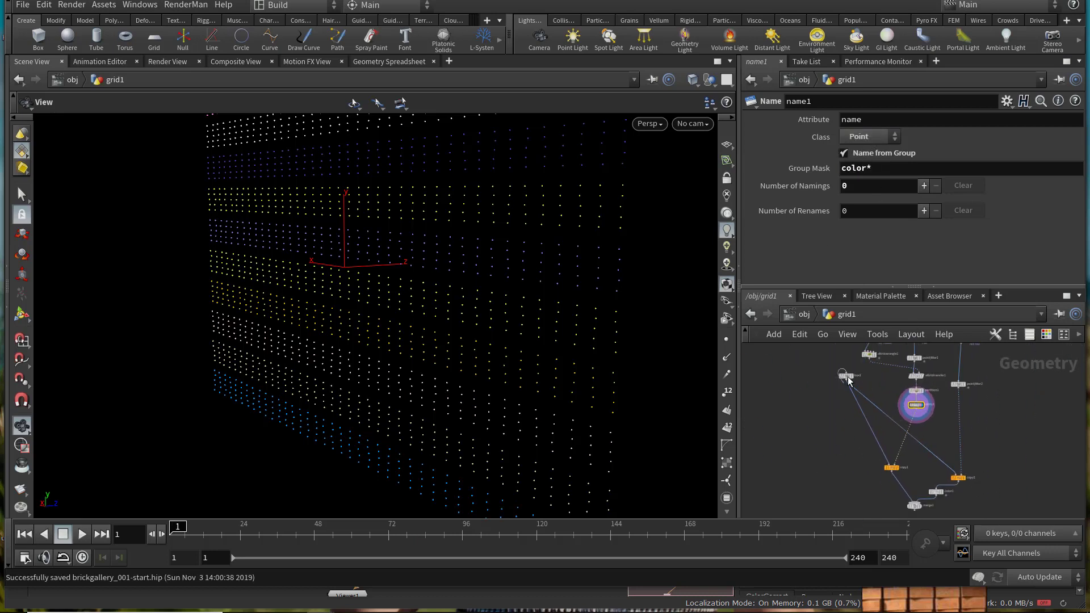
left_click_drag(848, 379, 1023, 459)
scroll(1020, 457, "down", 1)
middle_click_drag(988, 482, 950, 432)
left_click_drag(840, 484, 995, 394)
left_click_drag(988, 407, 1004, 487)
middle_click_drag(926, 351, 920, 423)
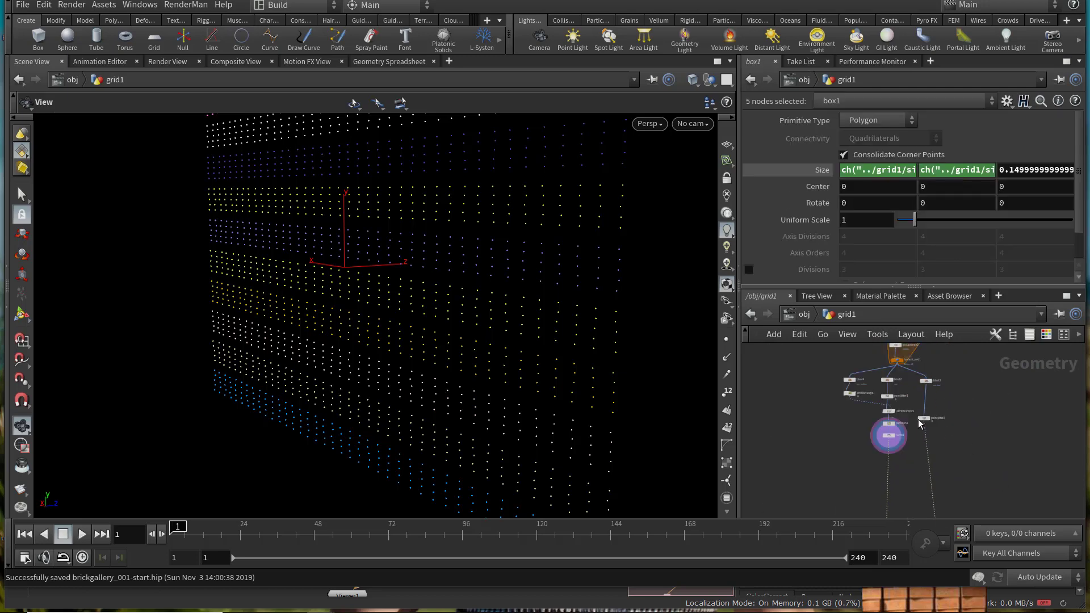
Step: Add a For-Each Named Primitive block fed by name1 and set its piece elements to Points
scroll(868, 432, "up", 4)
key("Tab")
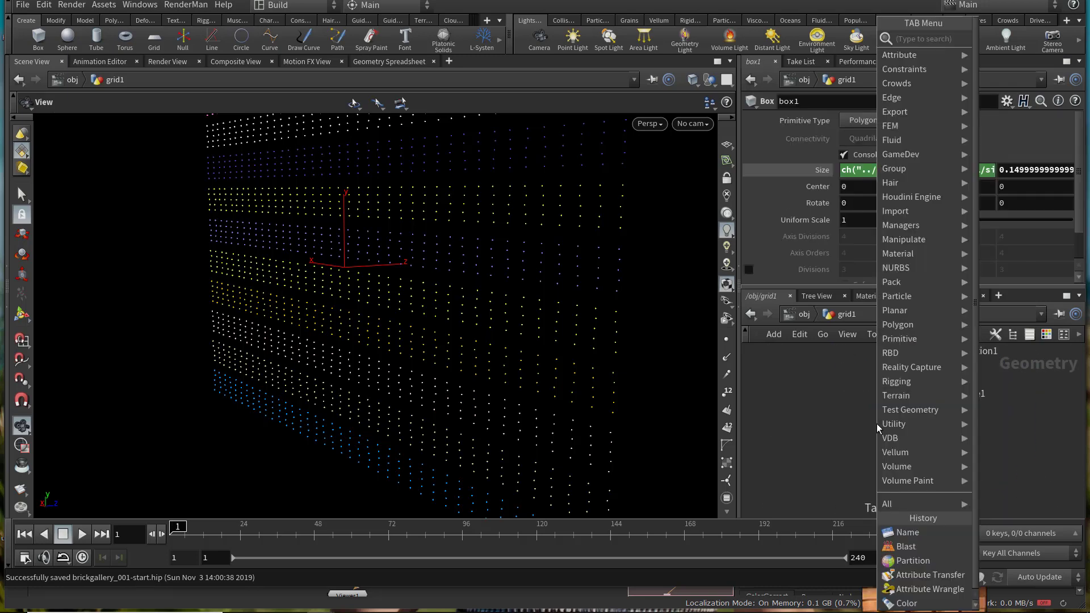
type("for")
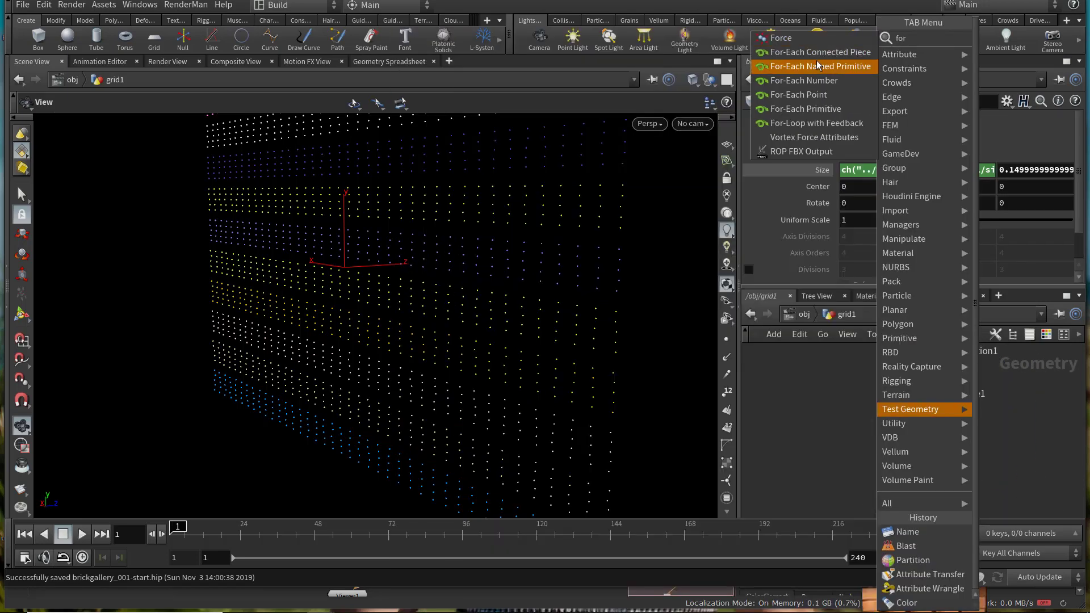
left_click(820, 66)
left_click(872, 432)
left_click(852, 388)
left_click_drag(870, 420, 933, 405)
middle_click_drag(905, 445, 903, 396)
left_click_drag(864, 469, 863, 497)
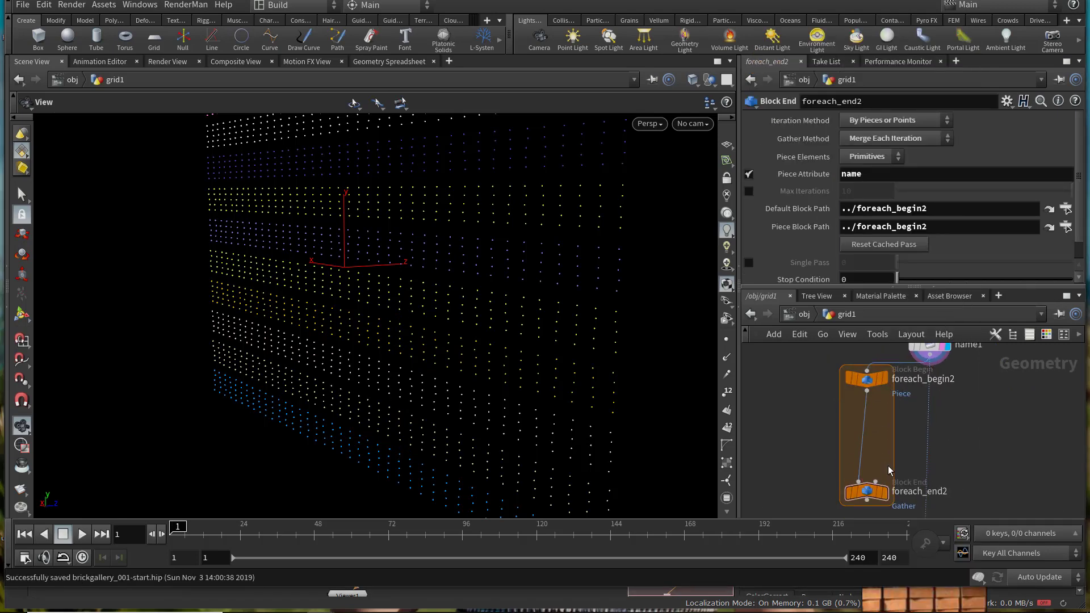
left_click(866, 157)
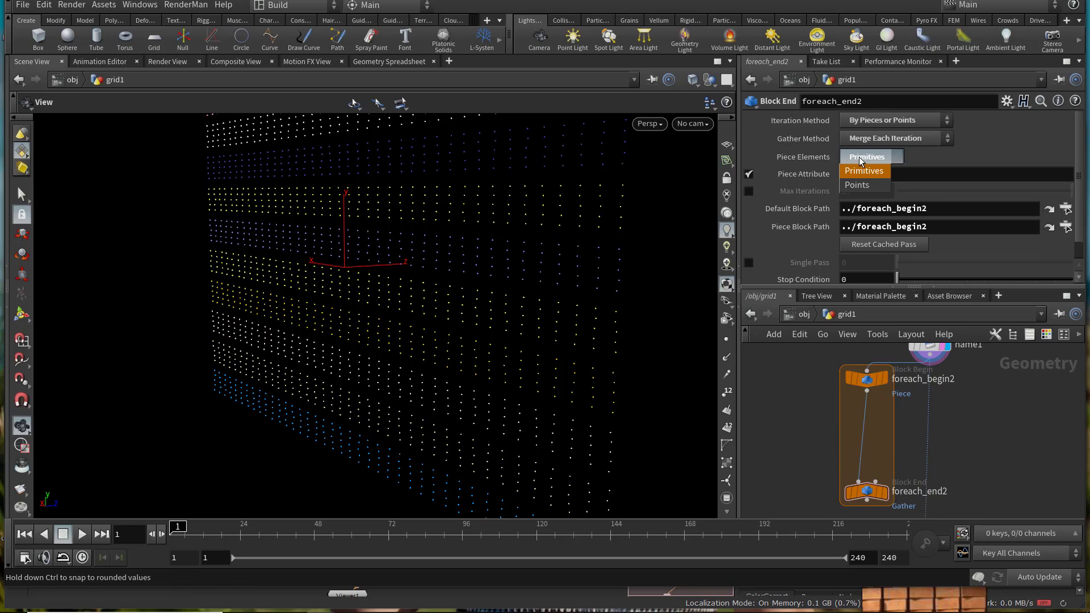
left_click(867, 186)
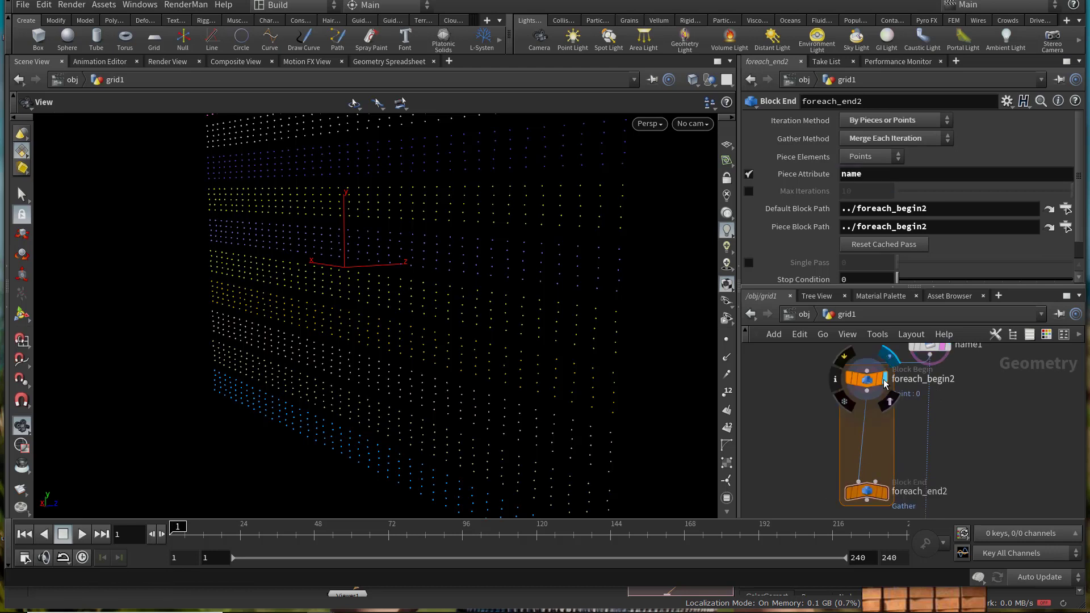
Step: Display the piece fetched by foreach_begin2 and route foreach_end2's output into the downstream branch
left_click(868, 382)
left_click_drag(360, 339, 360, 333)
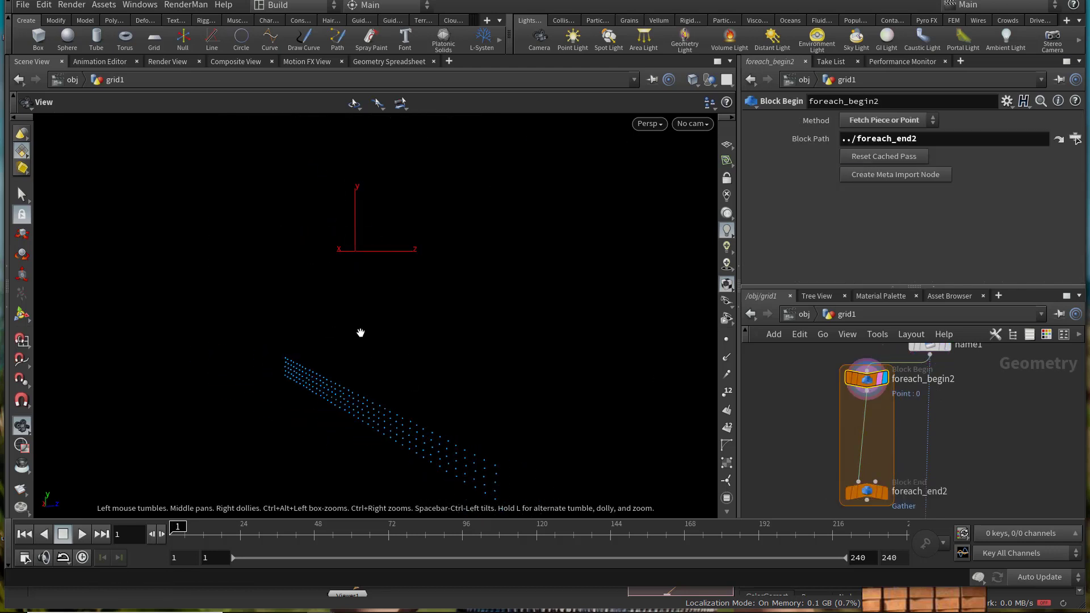
left_click_drag(868, 440, 875, 443)
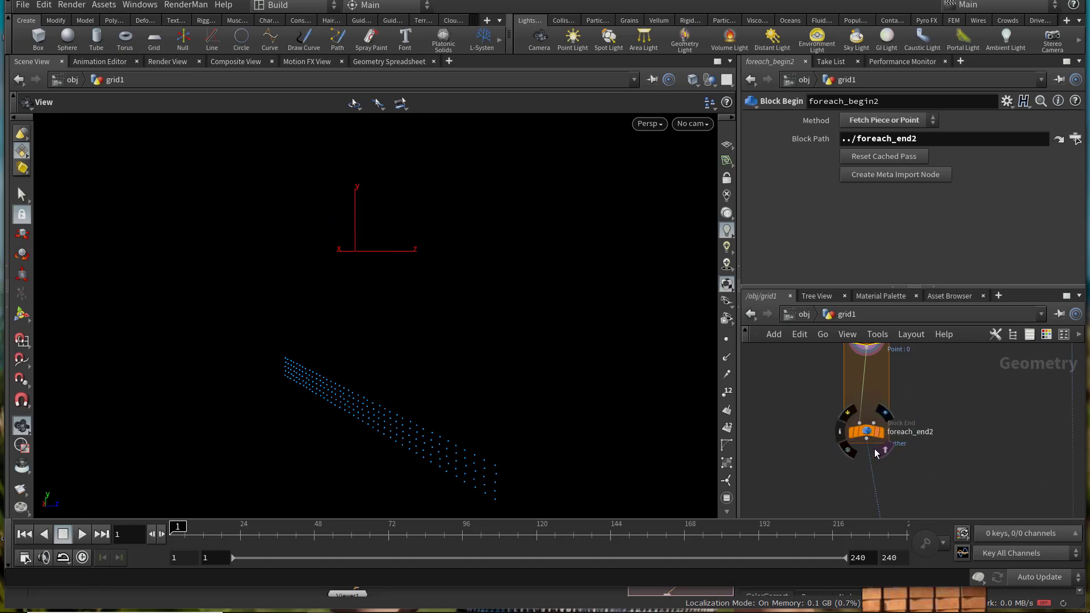
Step: Insert a Transform node on the wire between foreach_begin2 and foreach_end2
key("Tab")
type("tra")
key("Down")
key("Down")
key("Return")
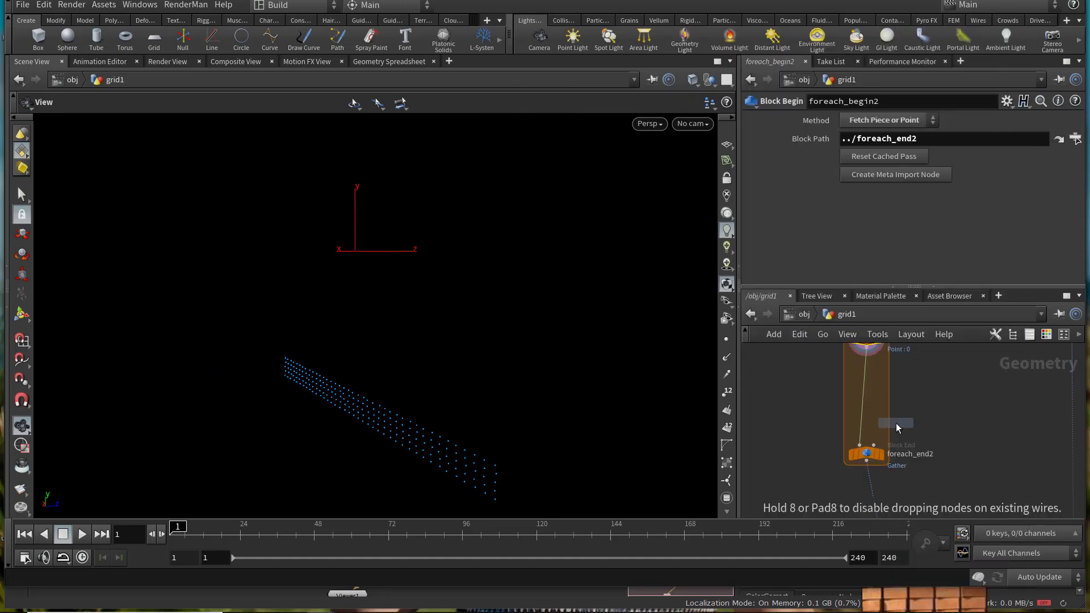
left_click(866, 387)
Step: Move the three loop nodes, foreach_begin2, transform1 and foreach_end2, into alignment beneath name1
scroll(889, 451, "down", 3)
left_click_drag(889, 463, 840, 372)
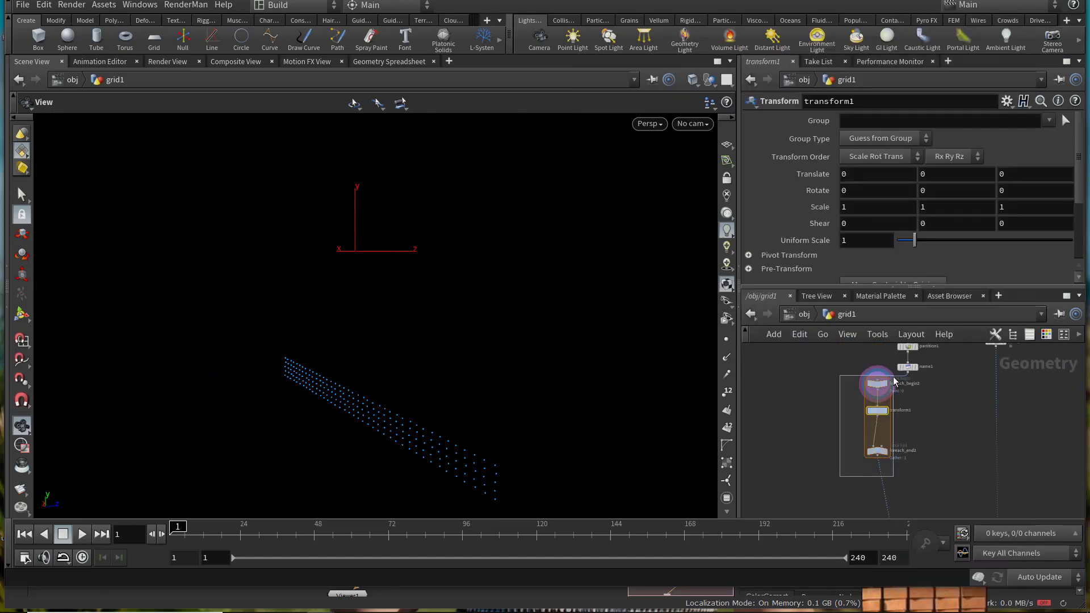
mouse_move(893, 405)
left_mouse_down()
mouse_move(930, 409)
mouse_move(909, 393)
left_mouse_up()
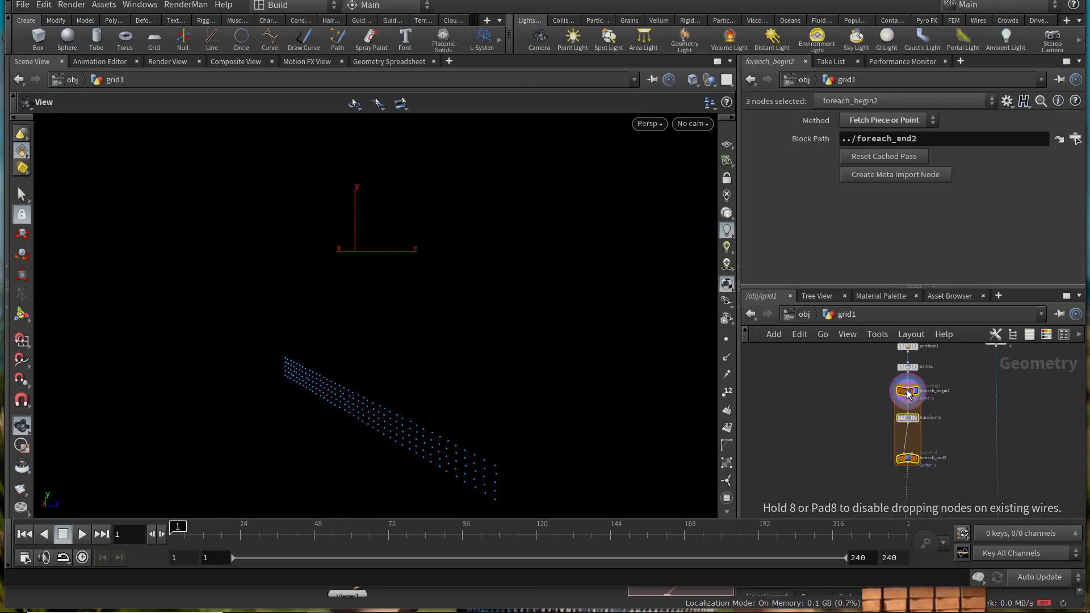
scroll(929, 393, "up", 3)
left_click(973, 458)
Step: Display transform1 and set its pivot translate to the centroid variables $CEX, $CEY and $CEZ
scroll(912, 461, "up", 3)
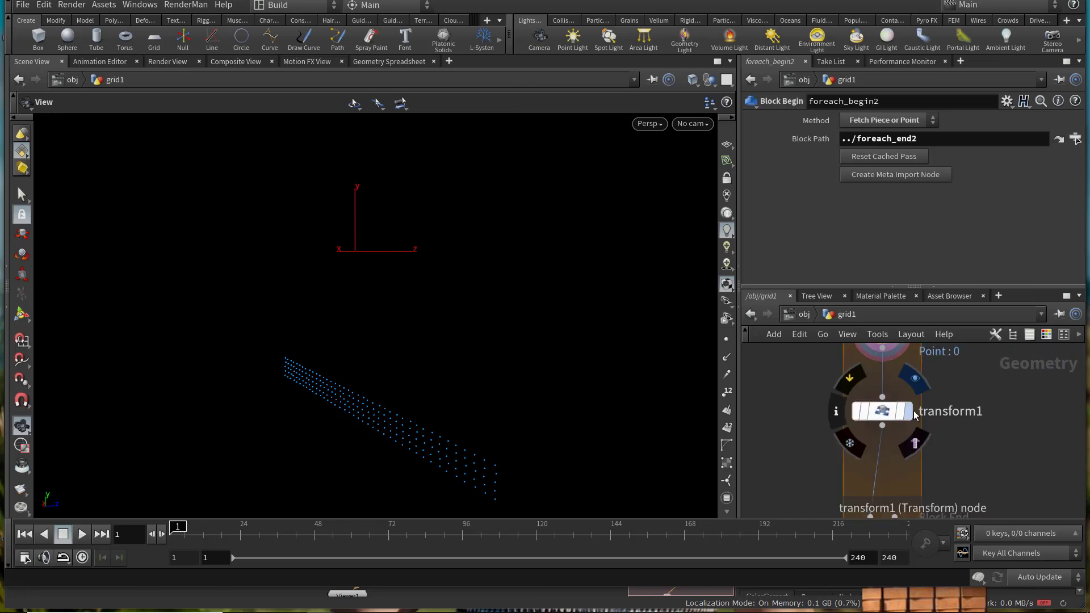
left_click(883, 411)
left_click(877, 239)
type("$CEX")
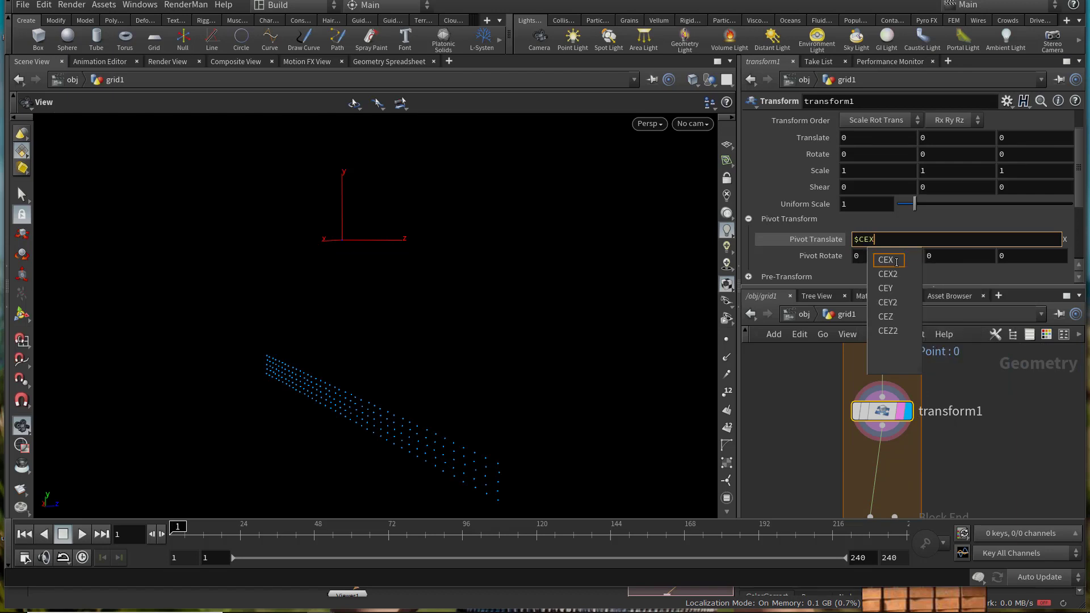
key("Tab")
type("$CEX")
key("BackSpace")
type("Y")
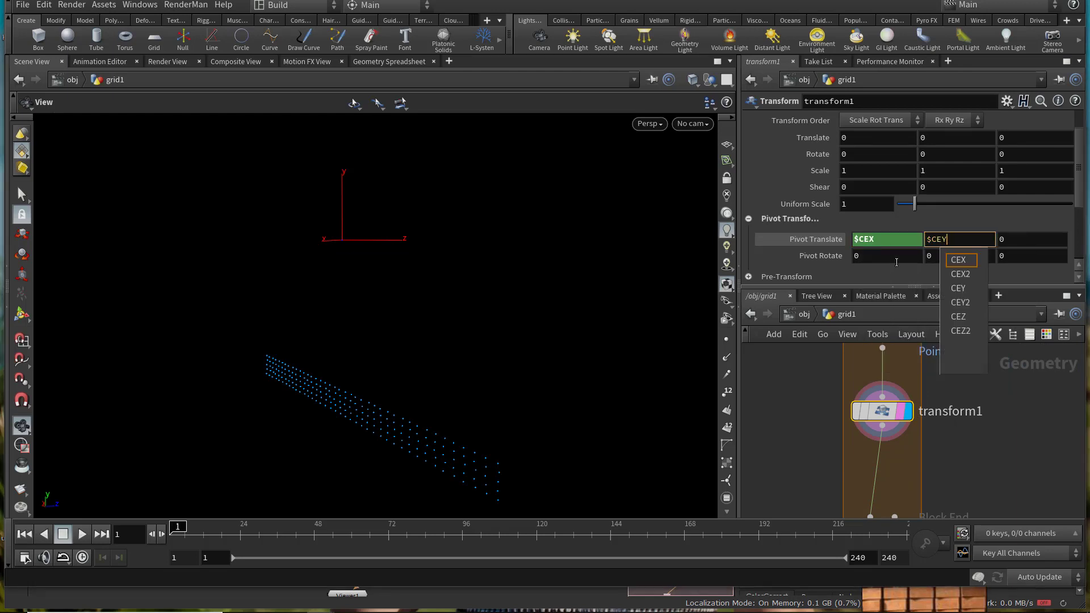
key("Tab")
type("$CEZ")
key("Return")
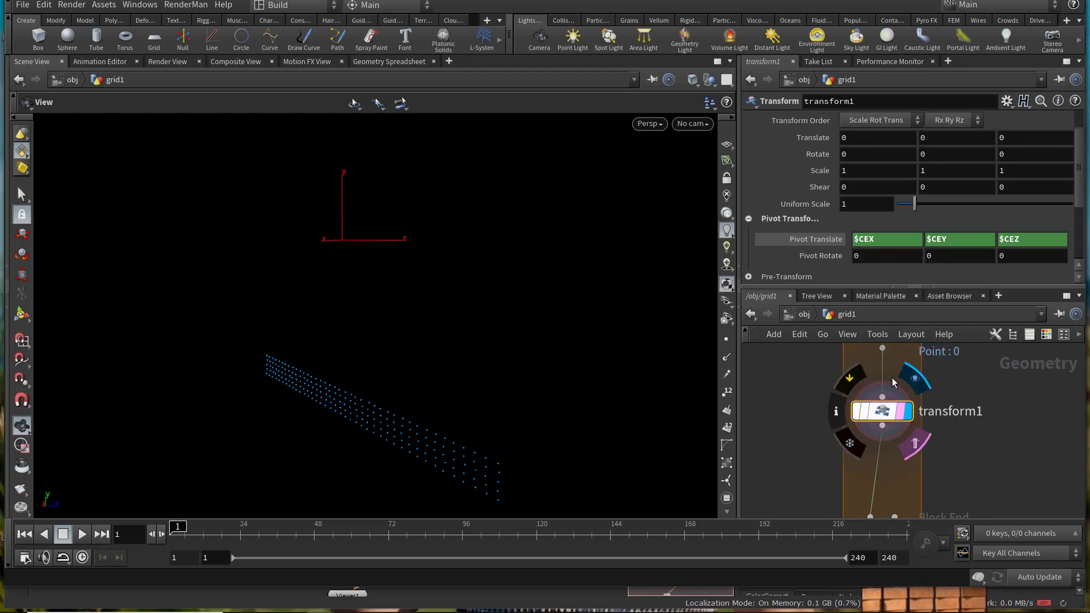
Step: Display the merge1 output and view the brick rows up close
middle_click_drag(963, 171, 929, 171)
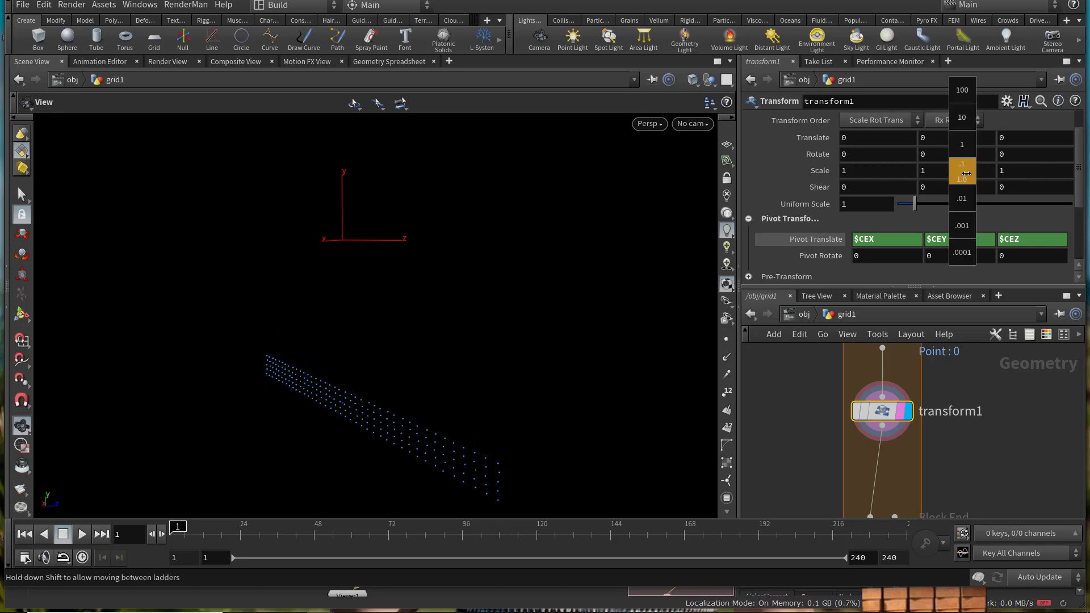
middle_click_drag(967, 174, 967, 174)
middle_click_drag(969, 447, 950, 272)
scroll(966, 390, "down", 4)
left_click(932, 442)
scroll(932, 441, "down", 6)
scroll(929, 418, "up", 4)
left_click(959, 484)
scroll(565, 409, "up", 6)
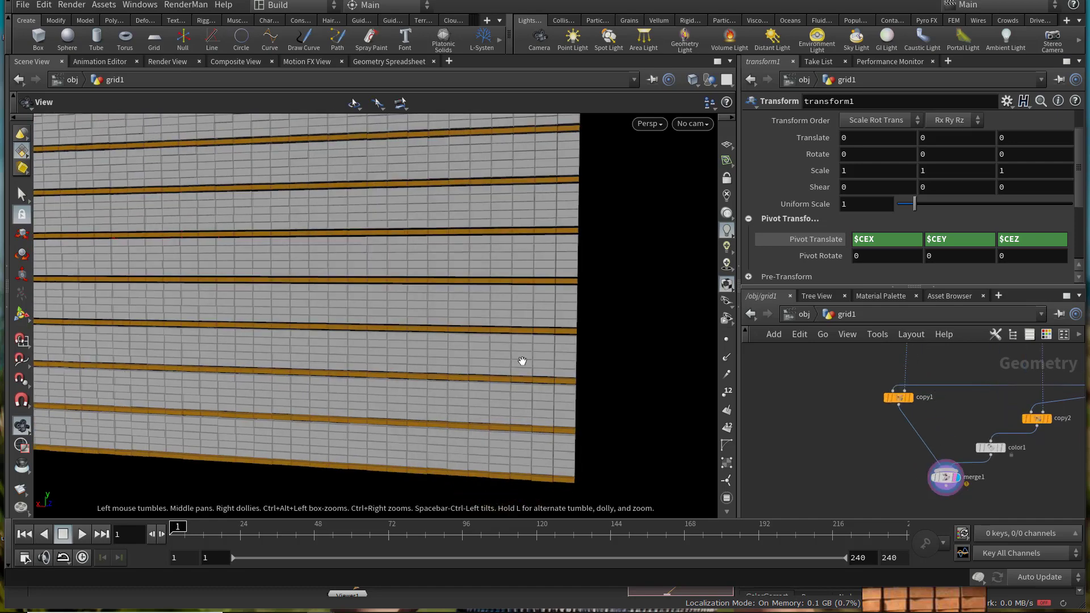
scroll(962, 391, "down", 2)
scroll(407, 345, "up", 8)
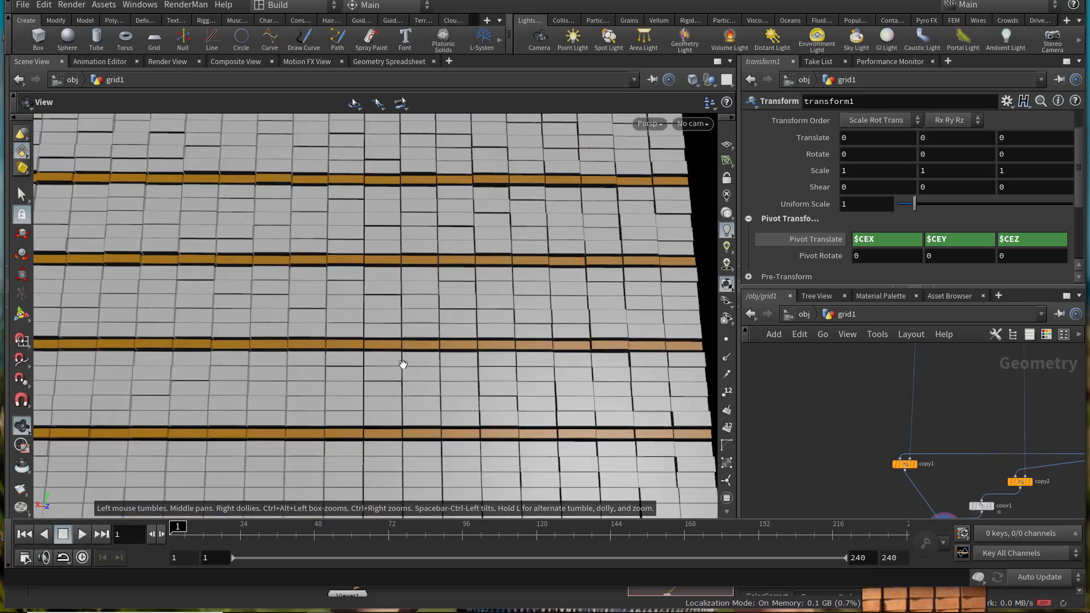
key("f")
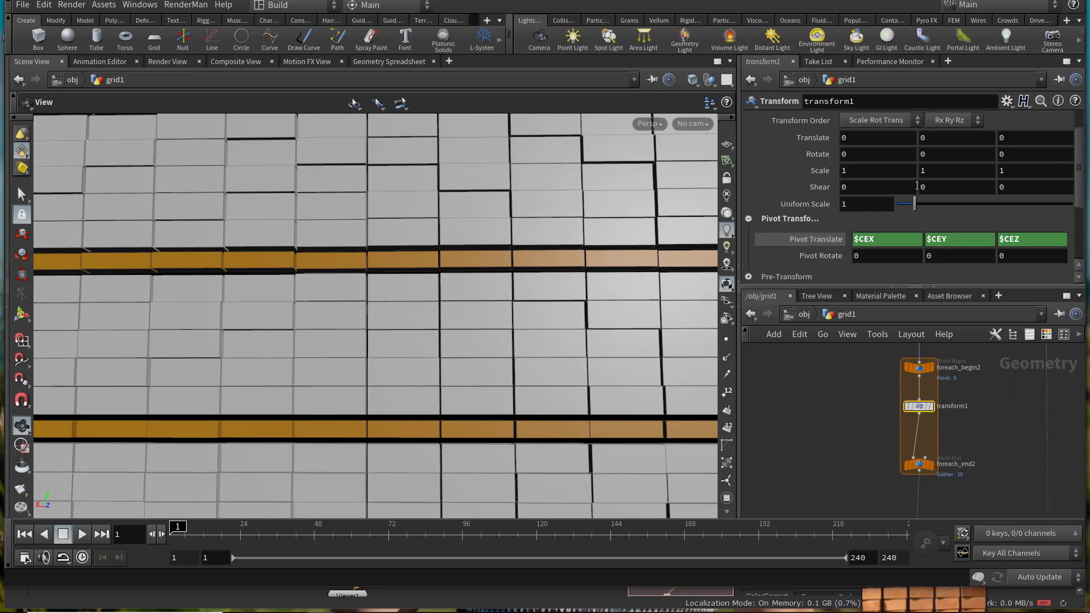
Step: Set transform1's Y scale to 1.08 and check the gaps between the brick rows
key("BackSpace")
type("05")
key("Return")
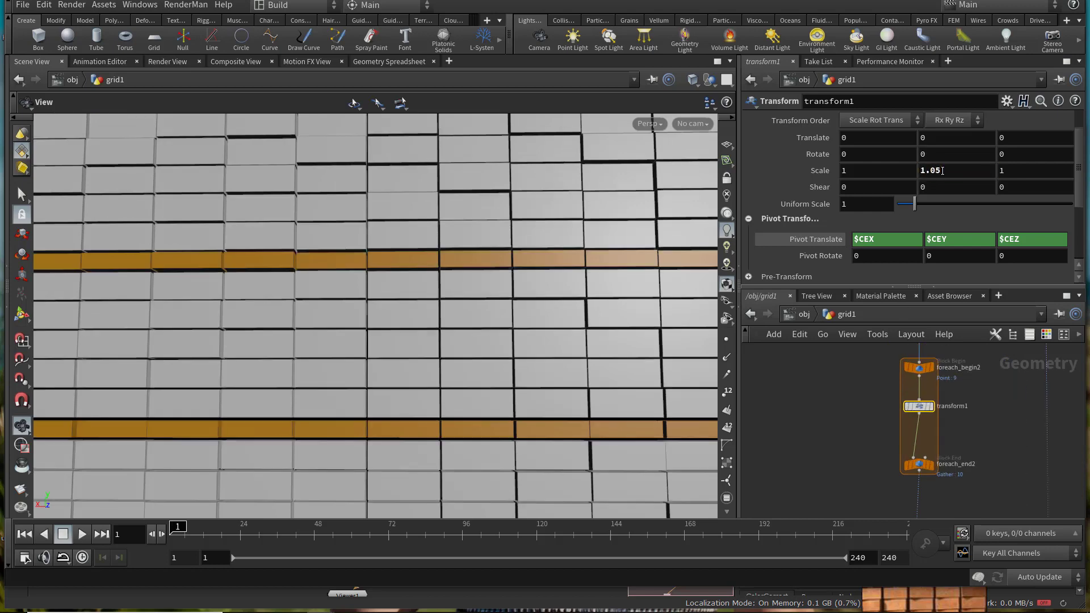
type("7")
key("Return")
key("Return")
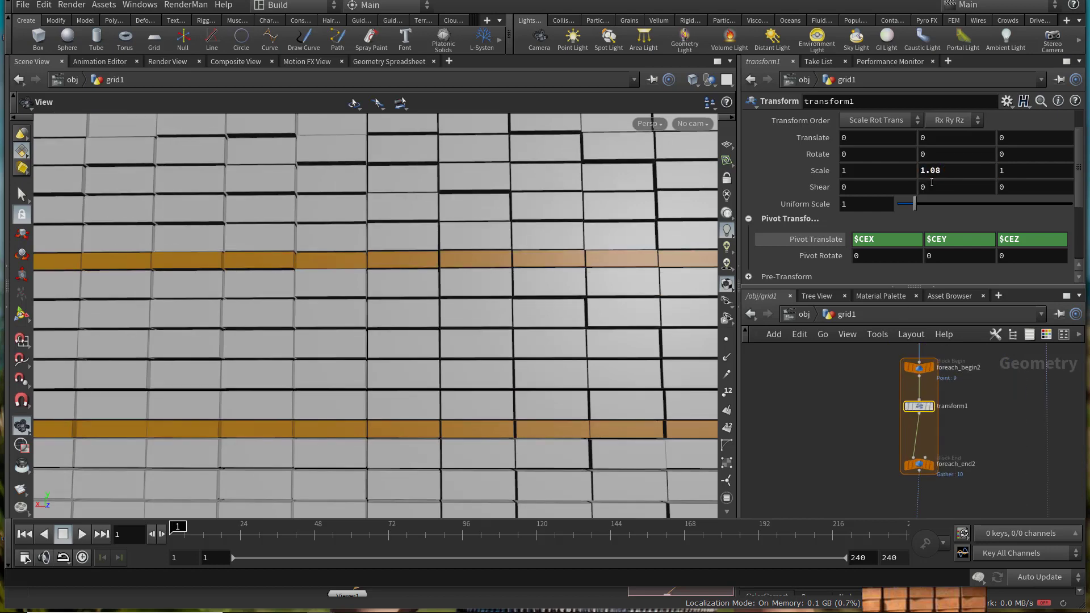
scroll(446, 304, "up", 5)
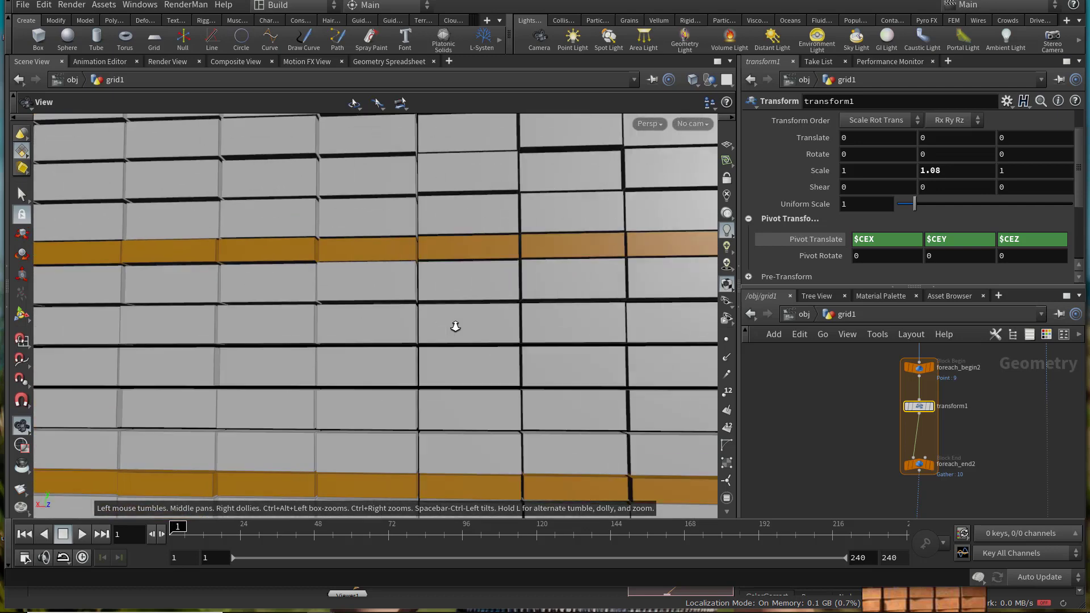
right_click_drag(456, 327, 469, 326)
left_click_drag(468, 325, 552, 390)
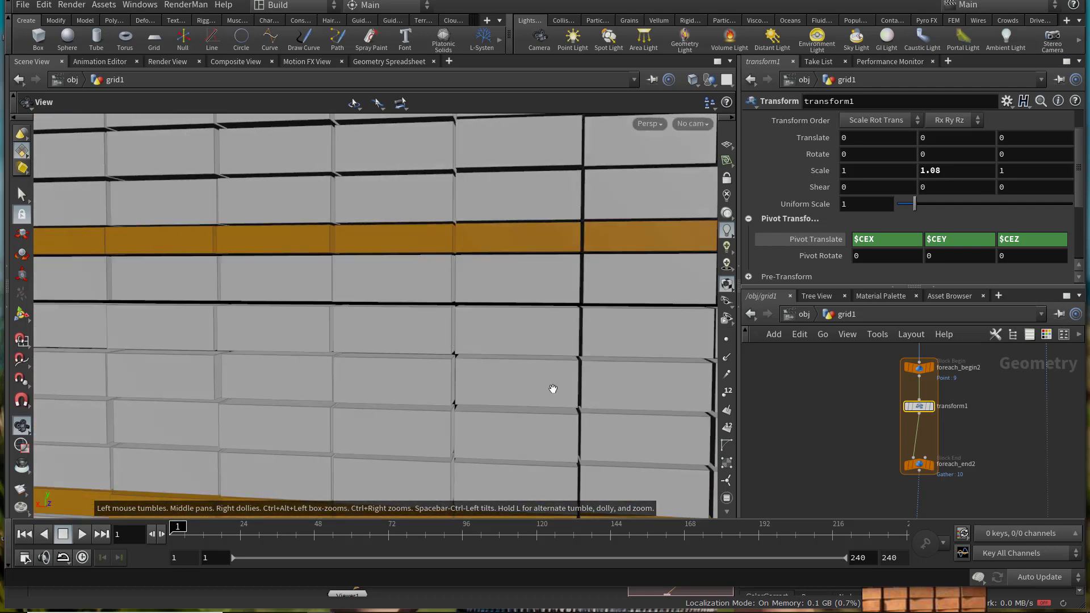
Step: Turn off Transform Cumulative on copy1 and set its Y scale to 1.05 after trying 1.07
middle_click_drag(977, 495, 952, 430)
scroll(939, 470, "down", 2)
middle_click_drag(939, 470, 929, 395)
scroll(895, 447, "up", 3)
left_click(896, 445)
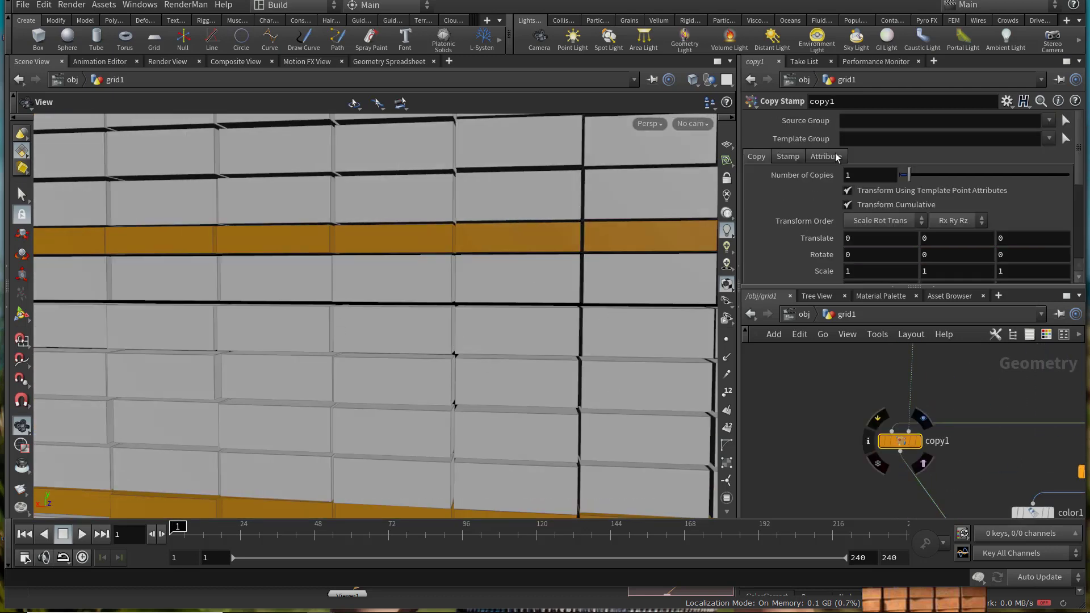
scroll(863, 228, "down", 1)
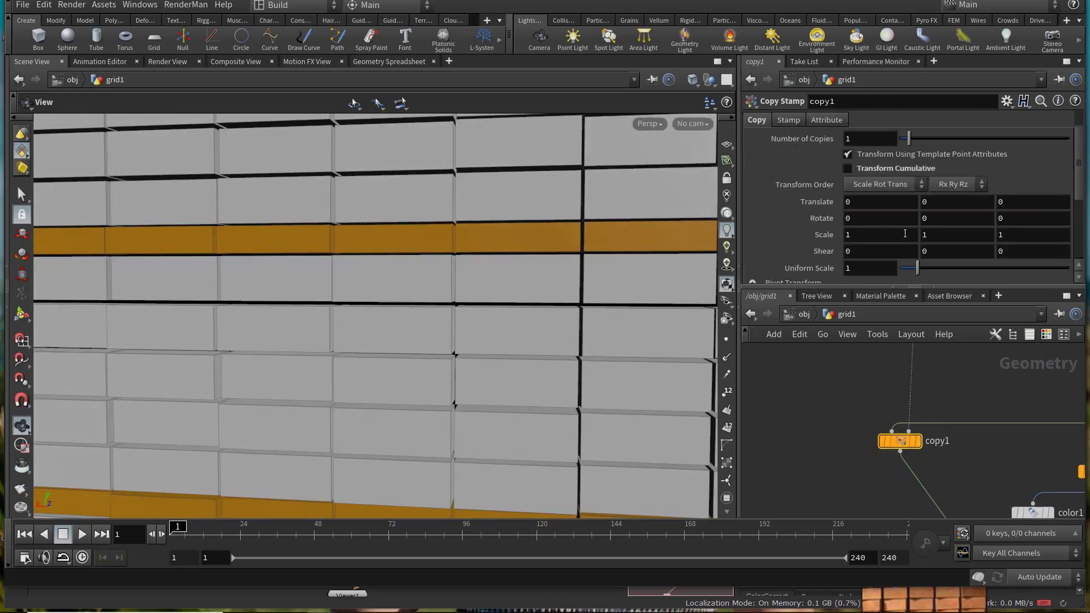
key("Return")
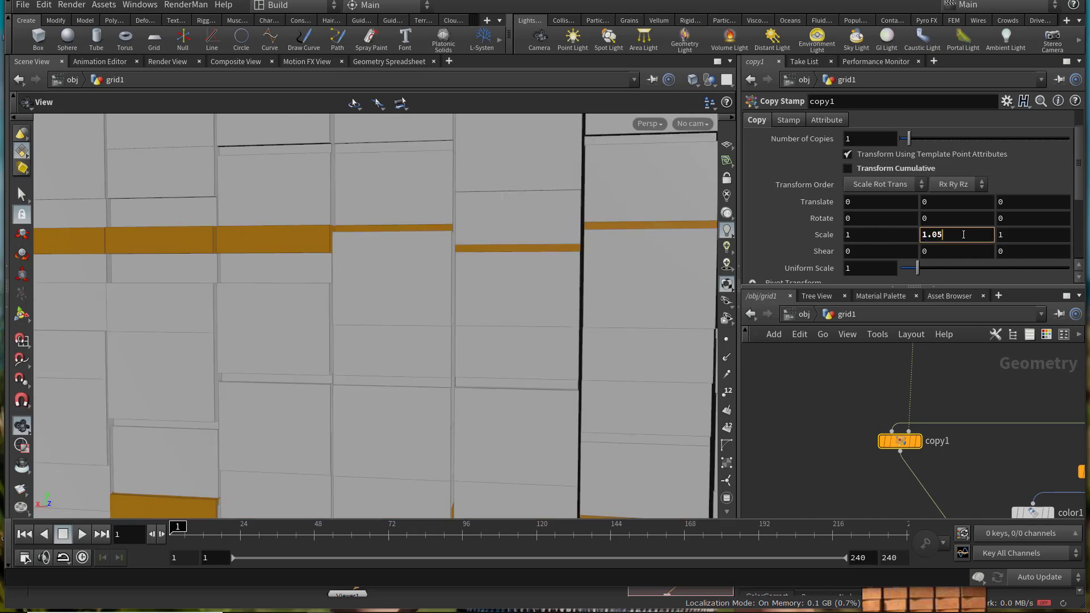
key("Return")
type("7")
key("Return")
left_click_drag(434, 346, 500, 335)
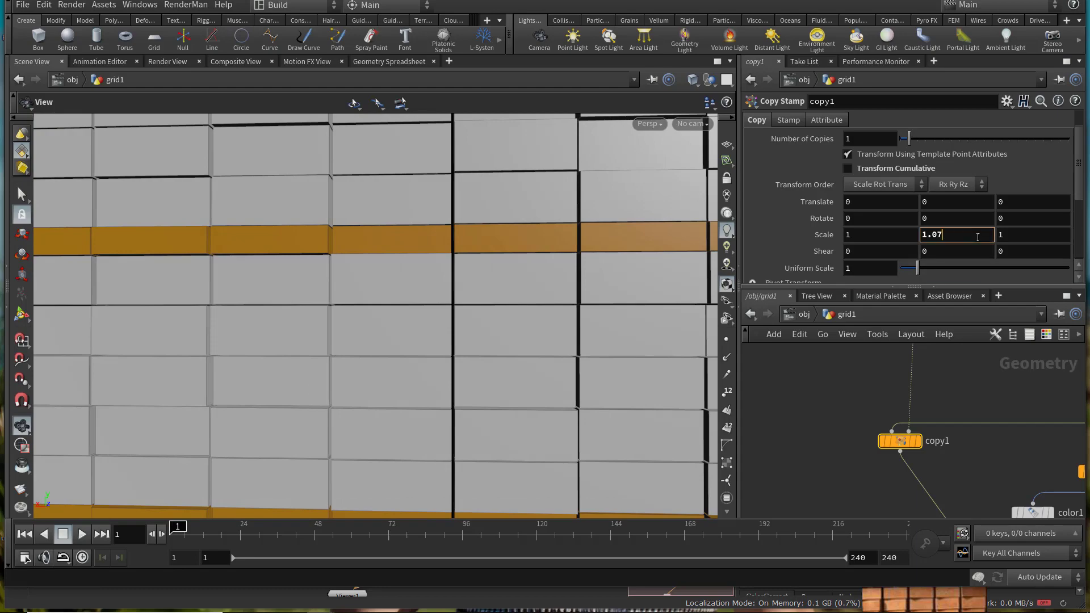
key("BackSpace")
type("5")
key("Return")
Step: Save the scene and set grid1 to 49 rows and 37 columns
scroll(522, 318, "down", 8)
key("ctrl+s")
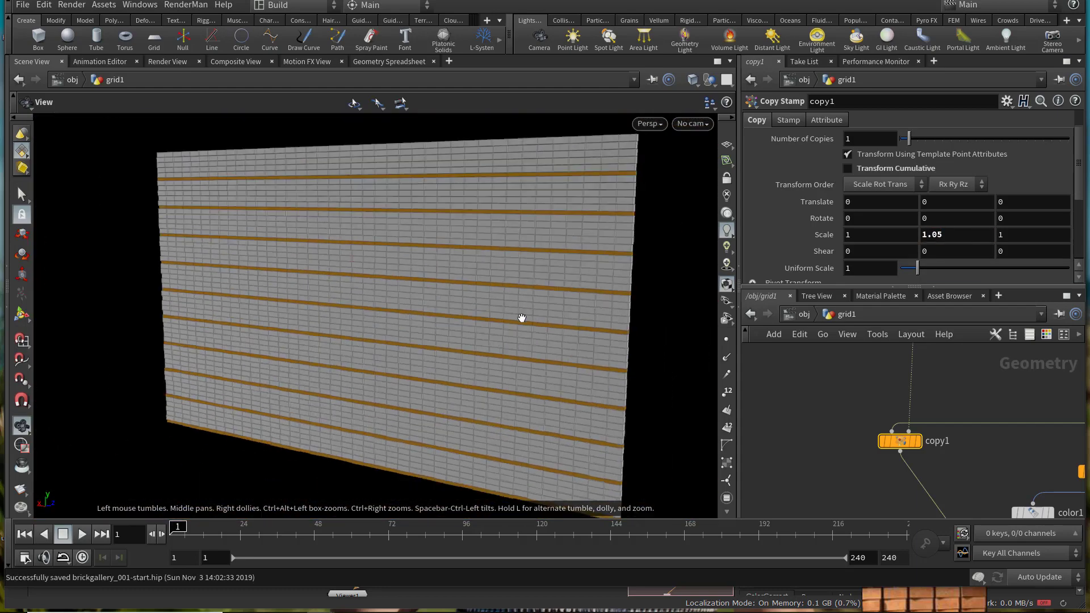
scroll(817, 467, "down", 6)
scroll(795, 406, "up", 3)
left_click(795, 410)
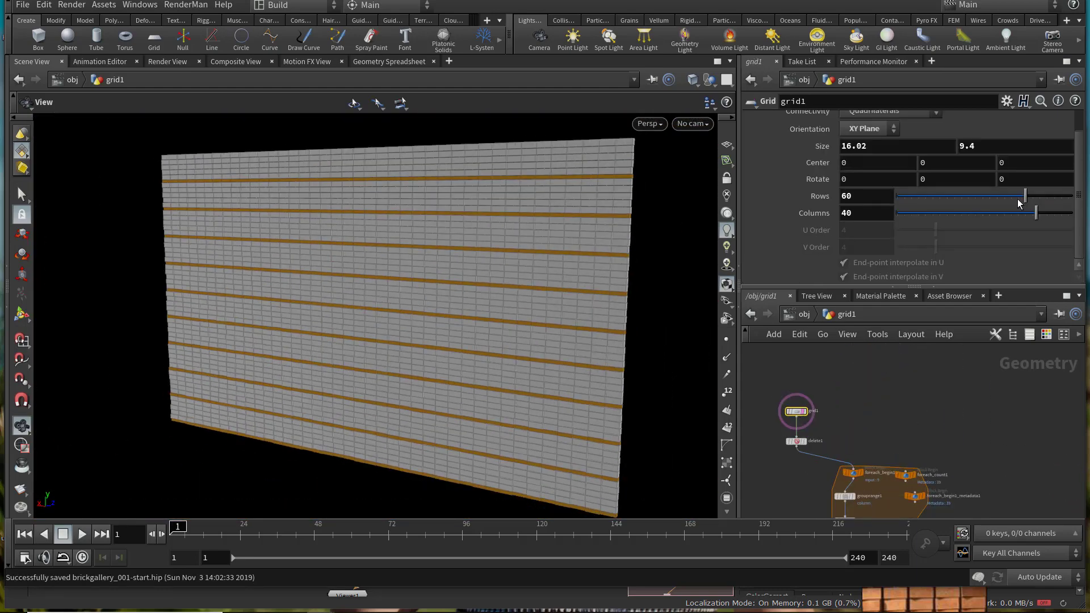
mouse_move(1020, 202)
left_mouse_down()
mouse_move(955, 204)
mouse_move(1073, 208)
mouse_move(966, 216)
mouse_move(1073, 219)
mouse_move(1028, 218)
left_mouse_up()
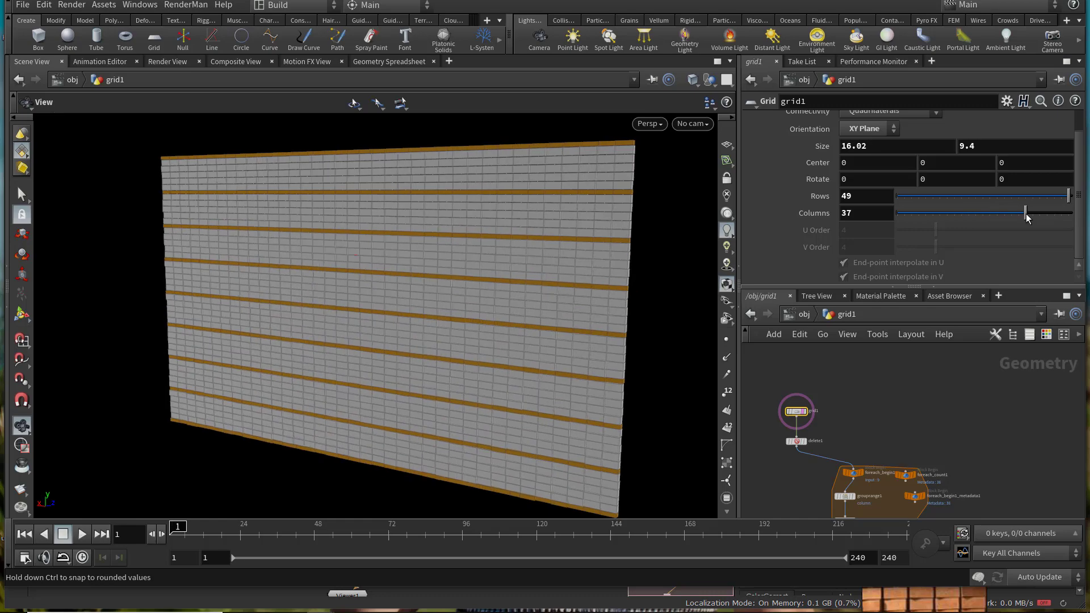
Step: Examine the wall up close, comparing the points displayed at foreach_end2 with the merged bricks at merge1
right_click_drag(297, 261, 499, 322)
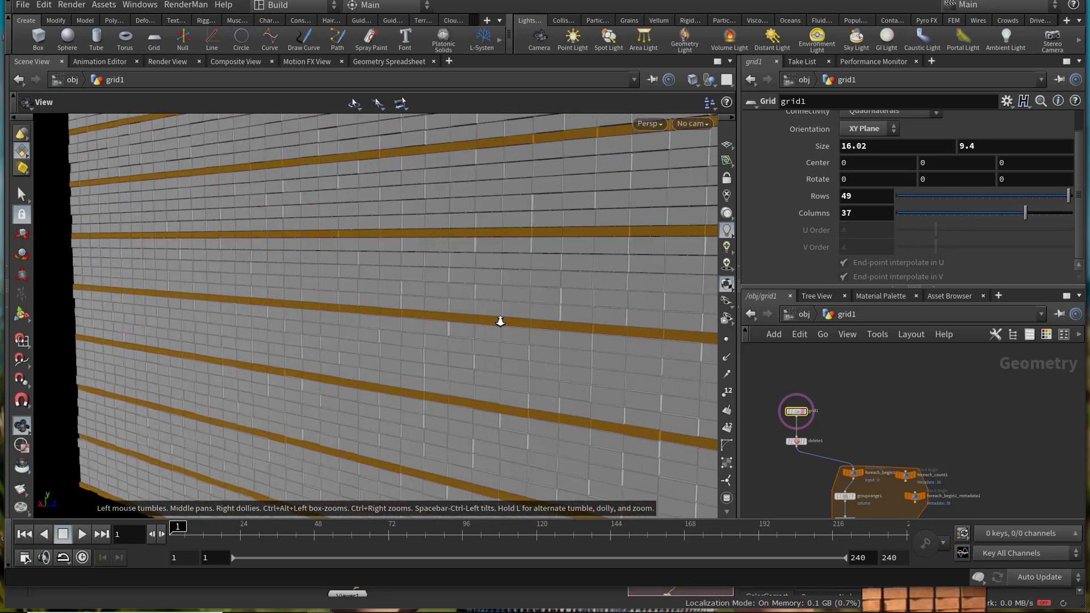
left_click_drag(500, 322, 503, 302)
scroll(950, 427, "down", 4)
middle_click_drag(950, 427, 936, 392)
middle_click_drag(920, 476, 939, 381)
middle_click_drag(947, 432, 967, 356)
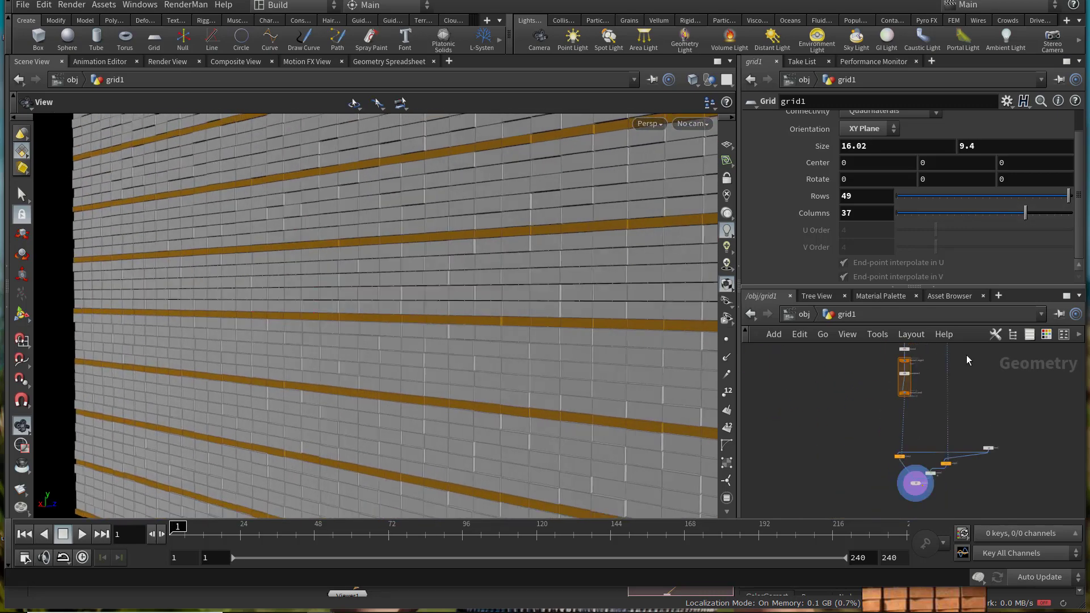
scroll(912, 397, "up", 5)
left_click(894, 382)
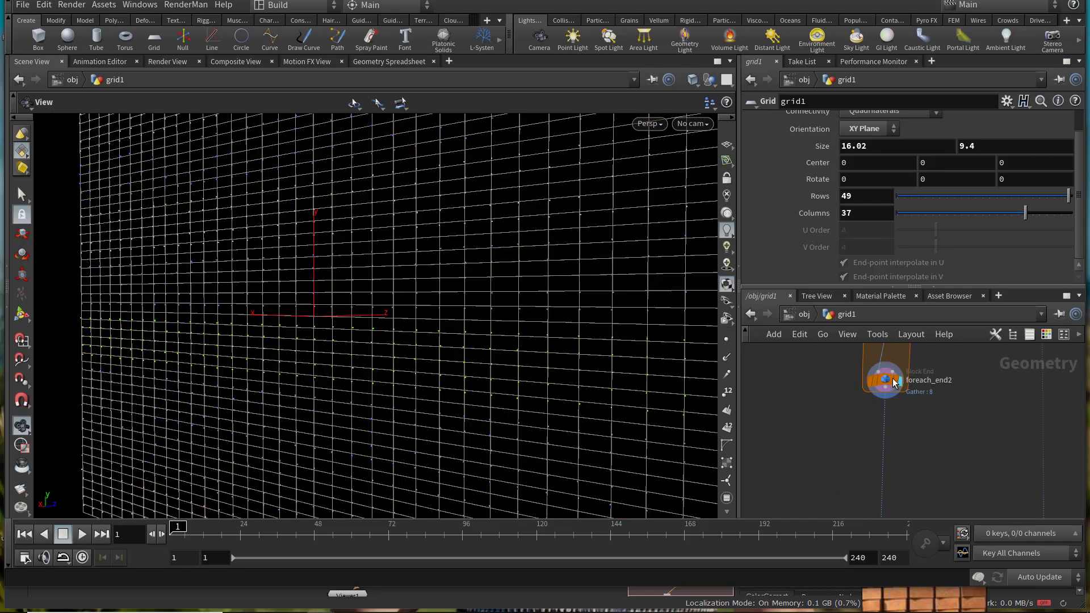
right_click_drag(472, 407, 434, 369)
scroll(865, 449, "down", 1)
middle_click_drag(912, 508, 907, 373)
left_click(933, 496)
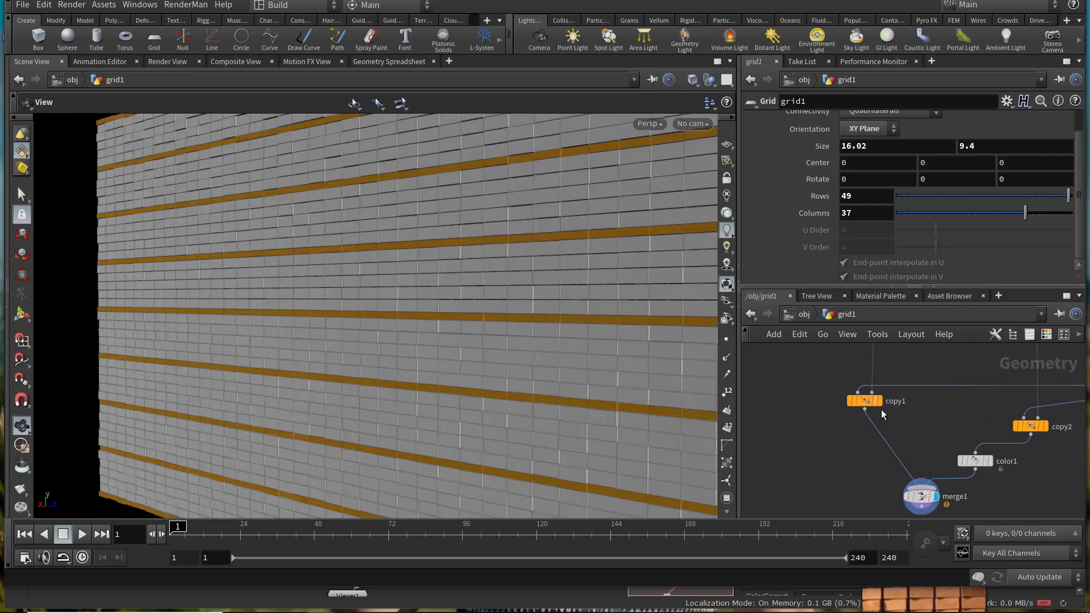
Step: Set copy1's Y rotation to $F and play the timeline to preview the bricks rotating
scroll(882, 410, "up", 3)
left_click(854, 386)
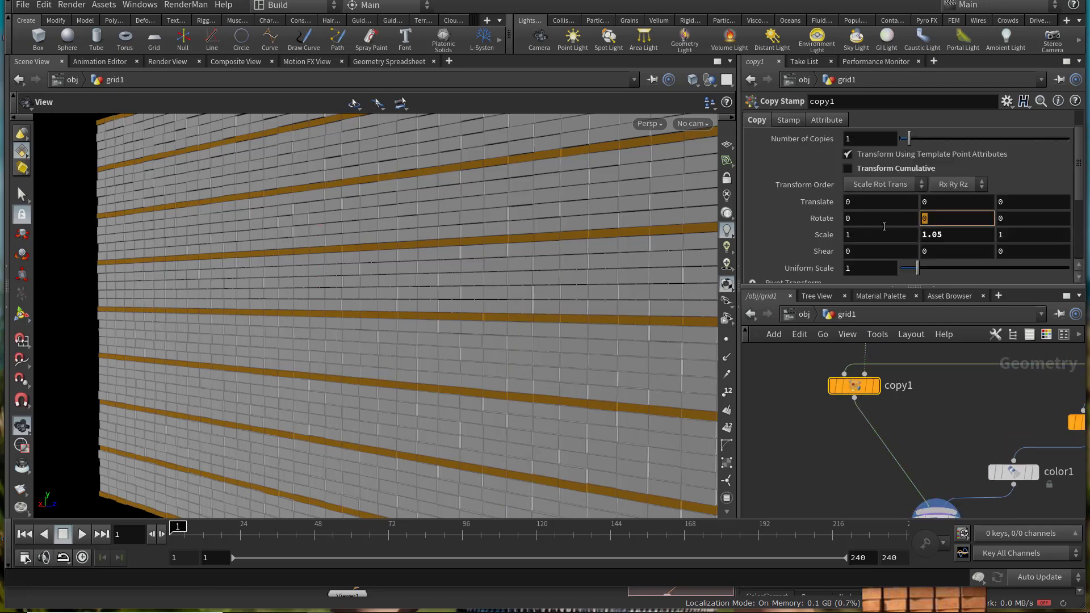
type("$F")
key("Return")
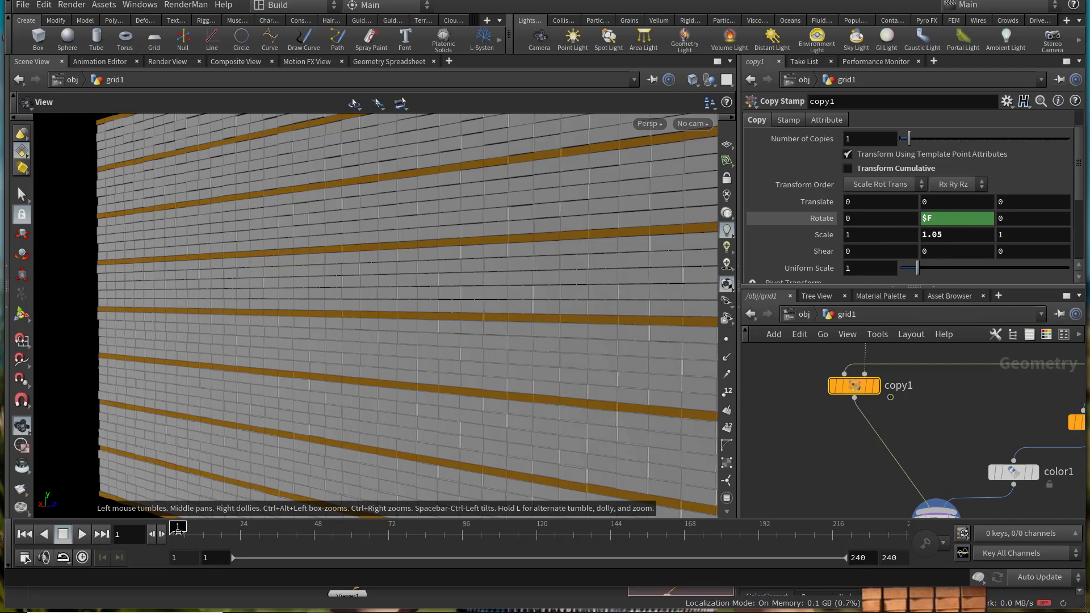
left_click(82, 535)
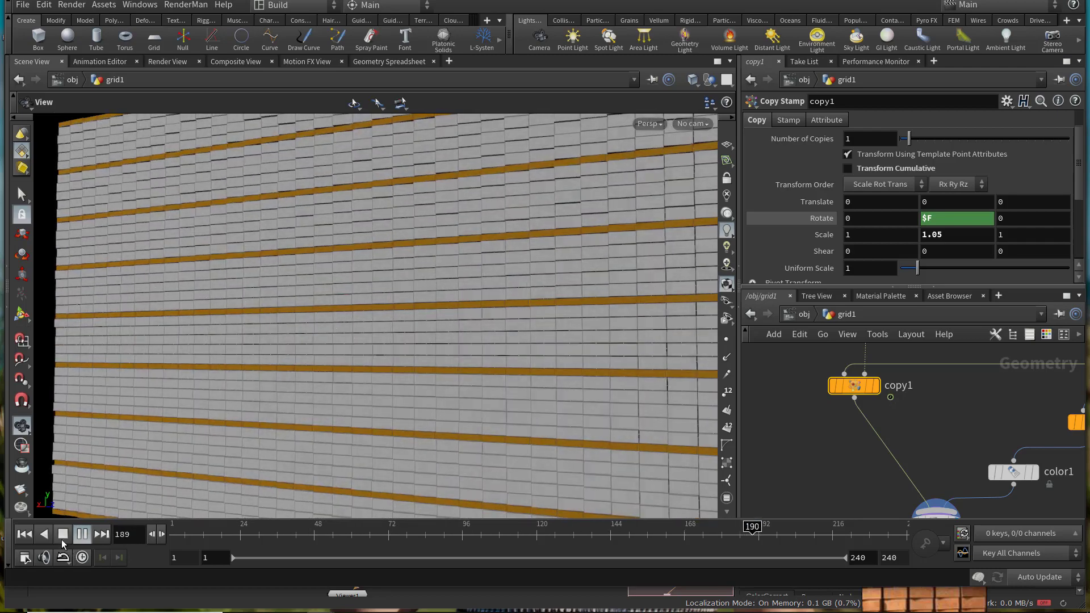
left_click(61, 539)
Step: Insert a Point VOP on the wire below foreach_end2 and open its network
key("Tab")
type("pointvo")
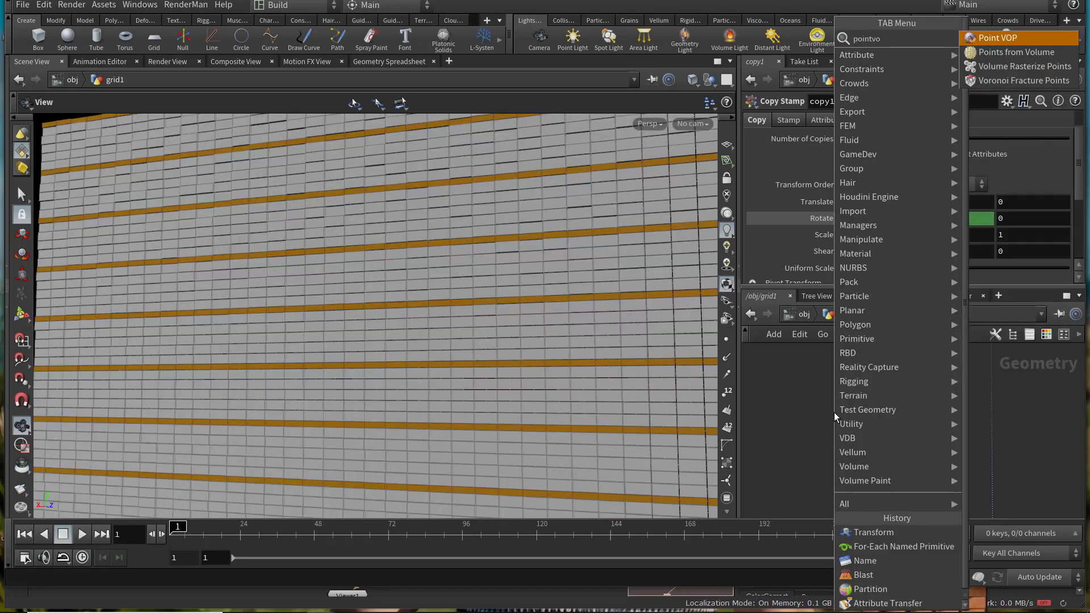
key("Return")
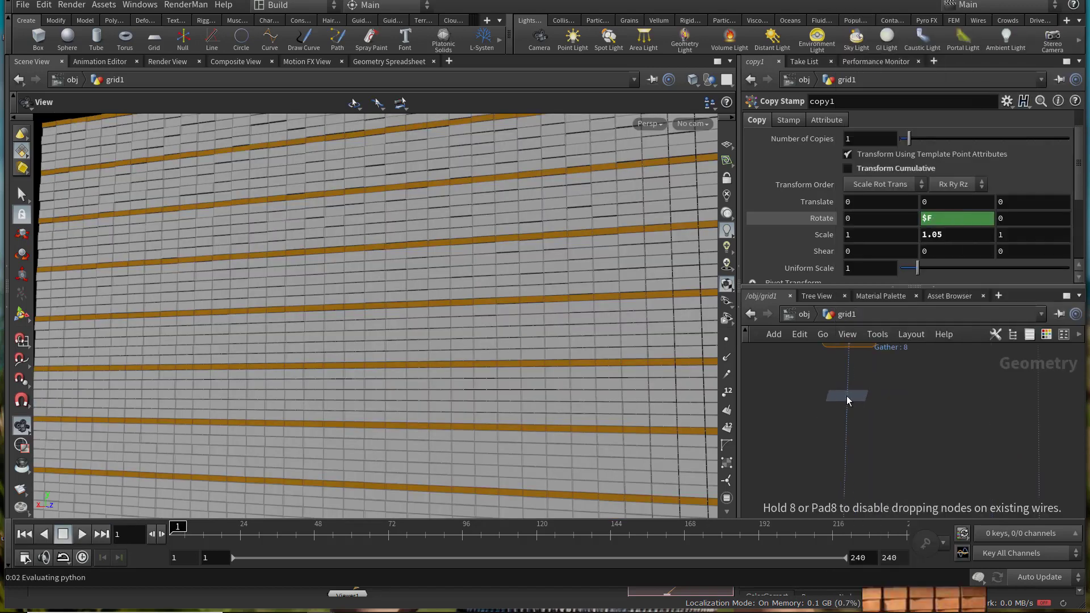
left_click(847, 397)
double_click(849, 396)
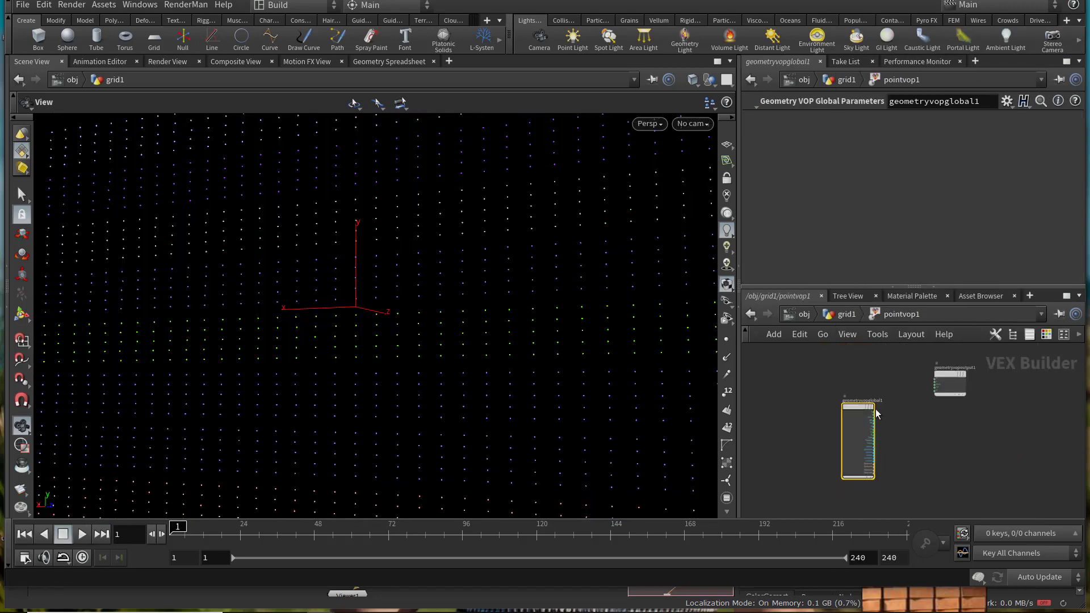
Step: Move geometryvopglobal1 away from the output node and add a Turbulent Noise node between them
left_click_drag(858, 410, 756, 382)
scroll(785, 384, "up", 3)
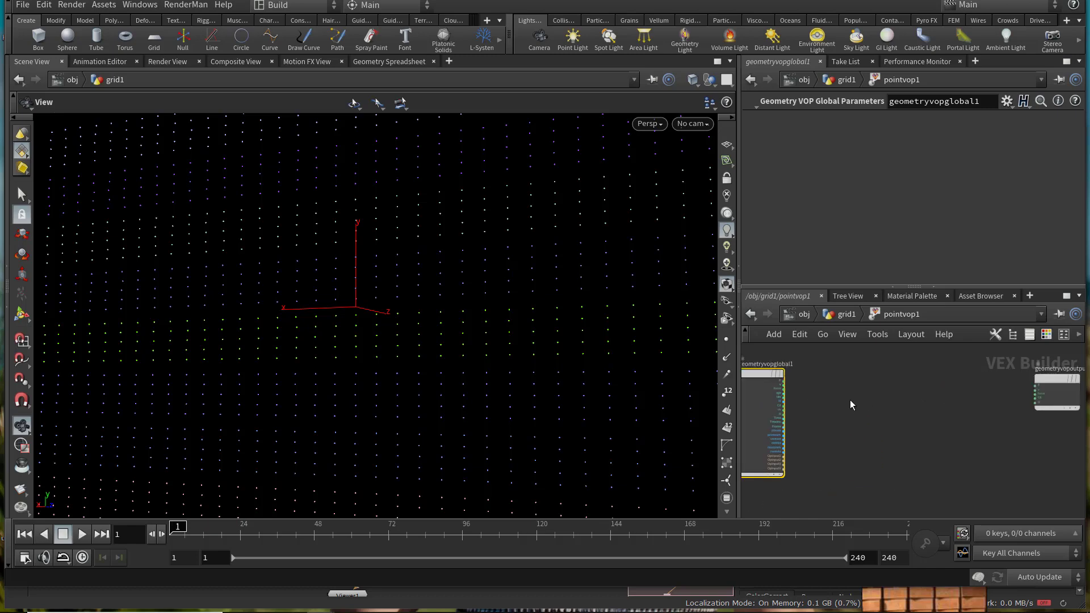
key("Tab")
type("tur")
key("Return")
left_click(850, 399)
scroll(847, 388, "up", 3)
middle_click_drag(771, 379, 811, 380)
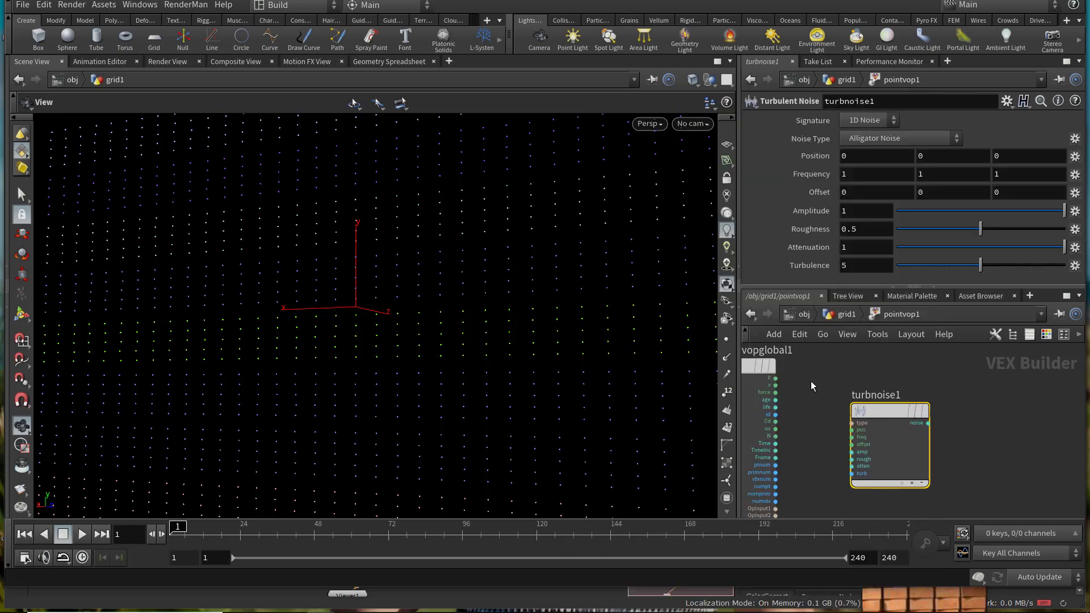
Step: Wire the global P output into turbnoise1's pos input and its noise output into the Cd input of the output node
left_click(775, 377)
left_click(853, 430)
scroll(910, 407, "down", 2)
left_click(878, 424)
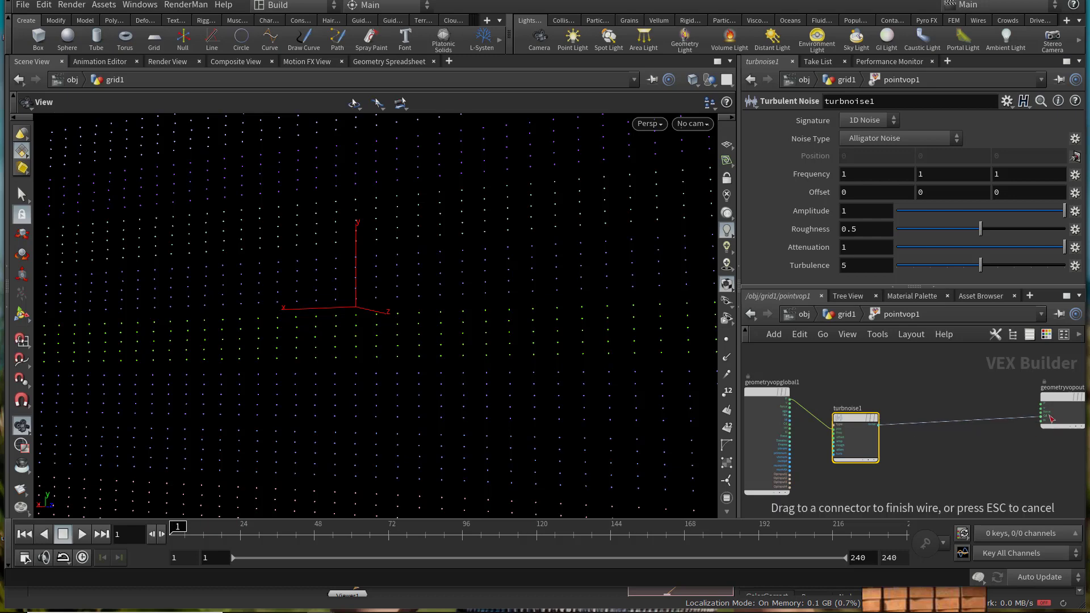
left_click(1050, 417)
Step: Insert a Fit Range node on the wire between turbnoise1 and the output node
right_click_drag(303, 319, 297, 318)
key("Tab")
type("fit")
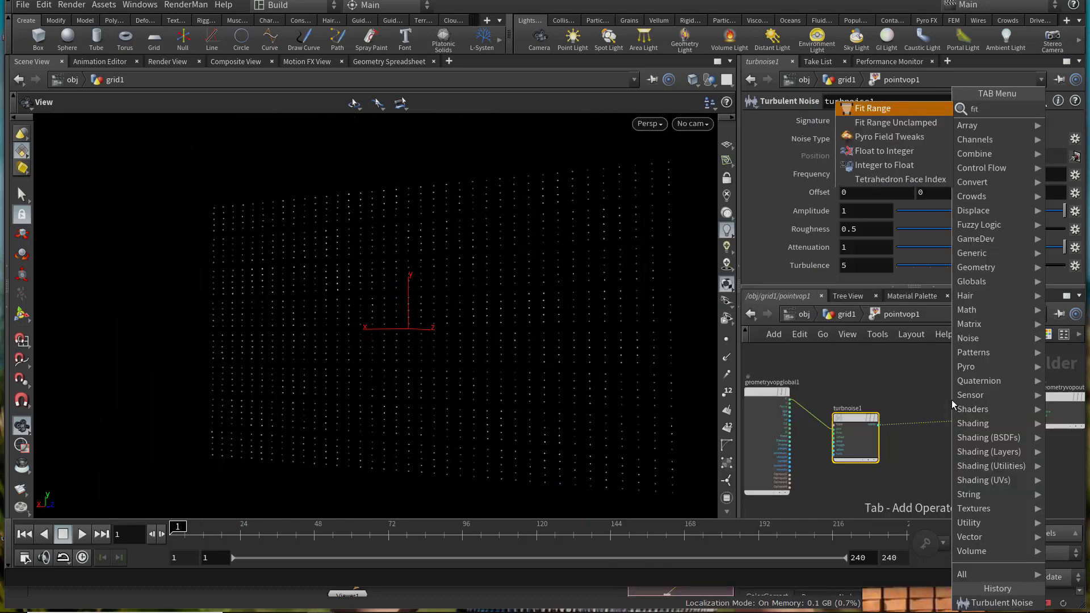
key("Return")
left_click(929, 424)
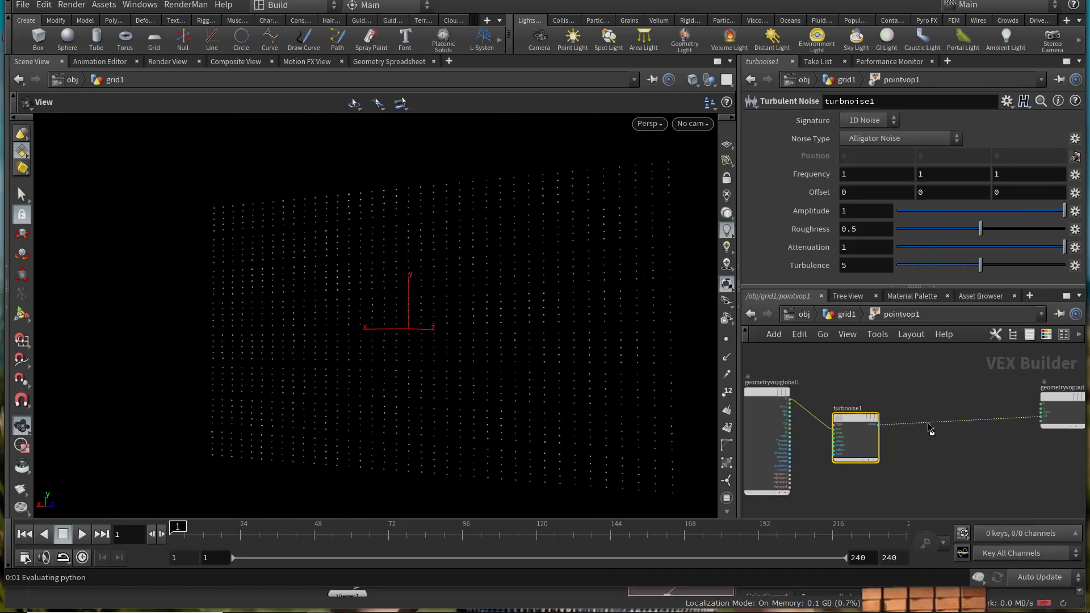
Step: Set turbnoise1's noise type to Original Perlin Noise and fit1's Source Max to about 0.72
left_click(854, 419)
left_click(895, 138)
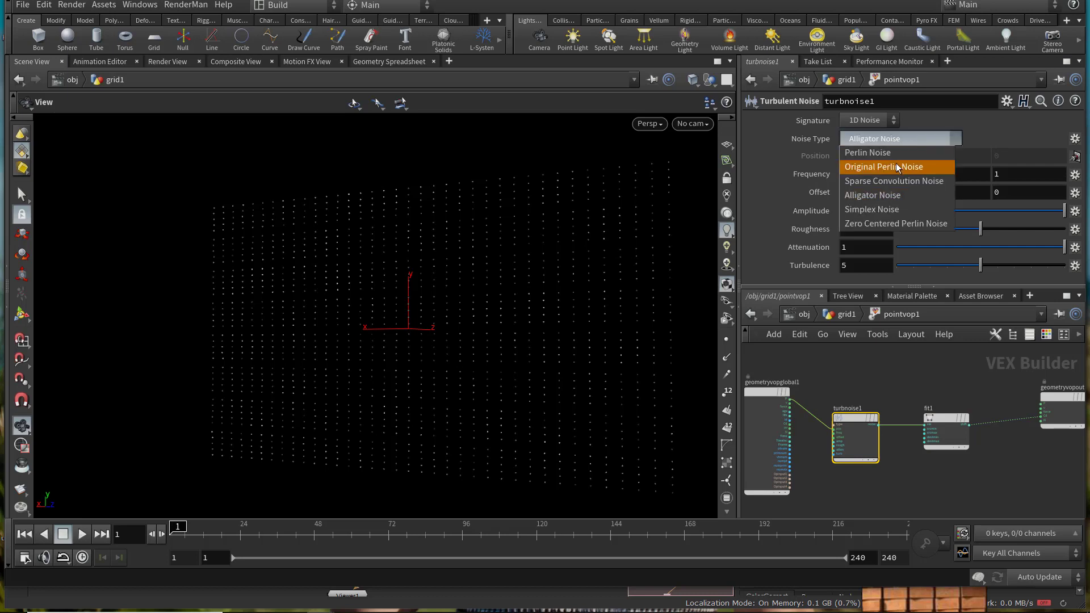
left_click(896, 163)
left_click(941, 420)
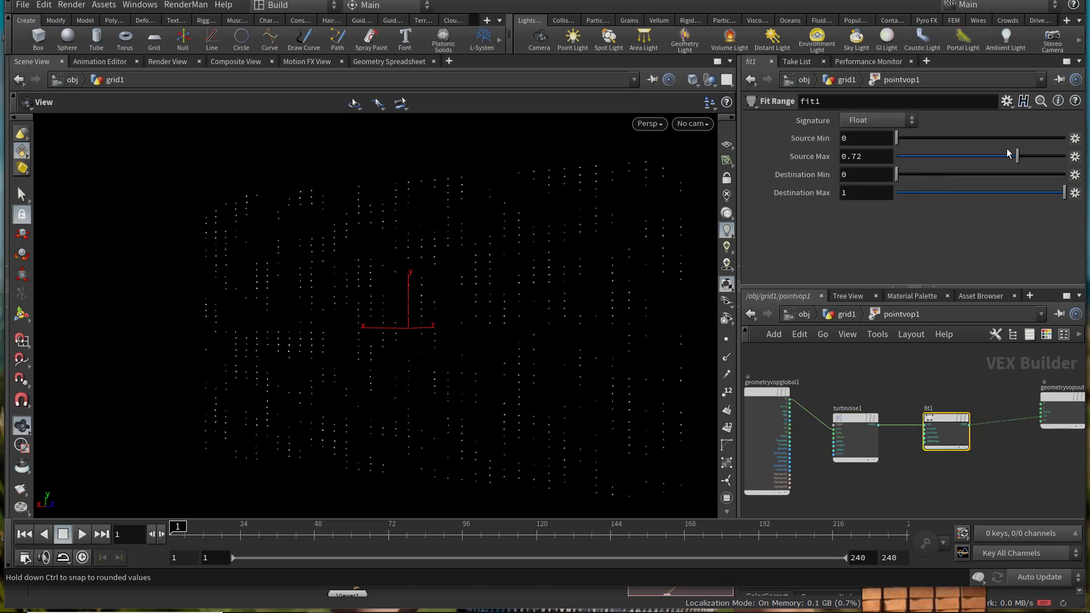
left_click_drag(709, 380, 721, 380)
Step: Promote turbnoise1's Frequency, Amplitude, Roughness and Attenuation as parameters of the Point VOP
middle_click_drag(835, 386, 930, 382)
scroll(948, 404, "up", 2)
left_click(957, 413)
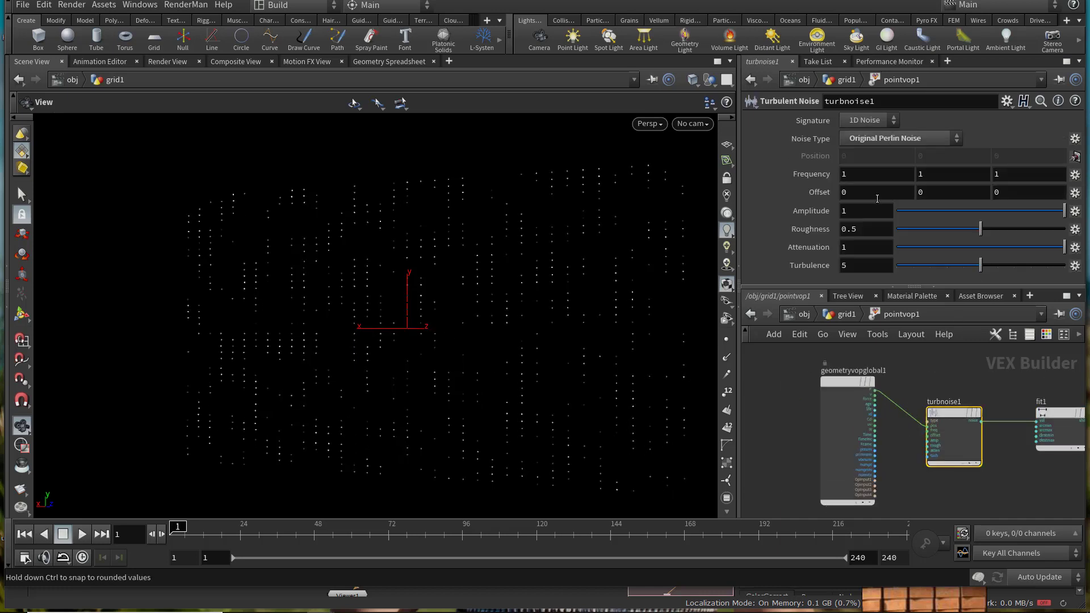
left_click(1075, 175)
left_click(1072, 197)
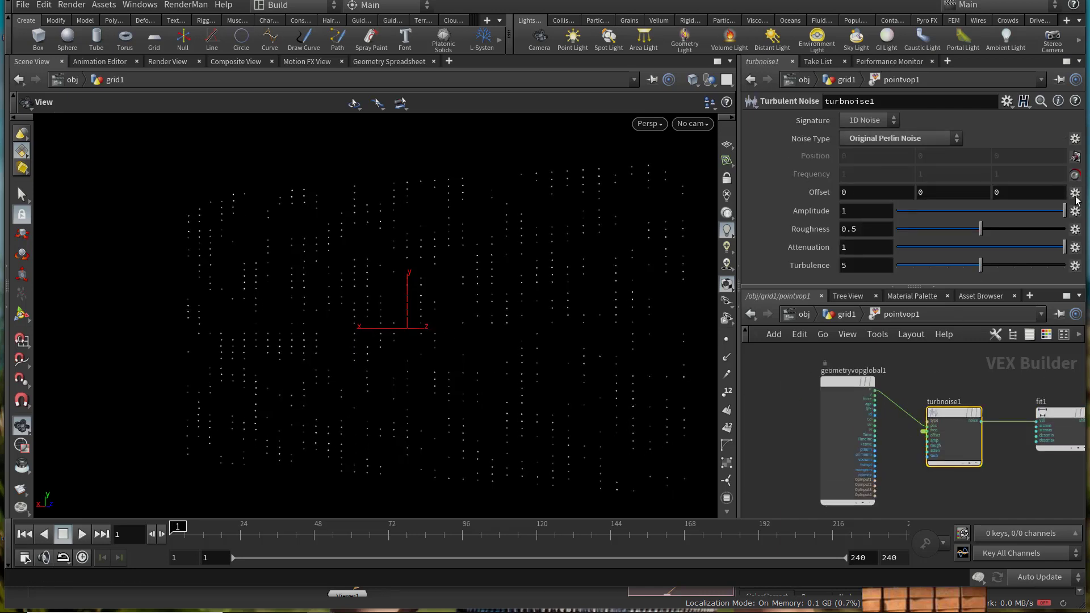
left_click(1075, 211)
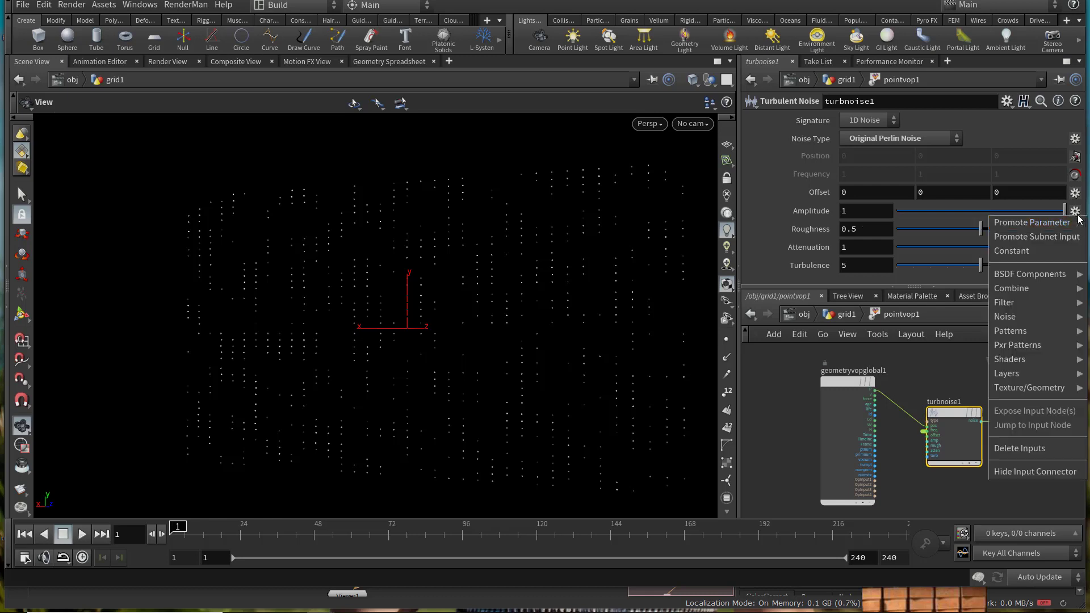
left_click(1022, 221)
left_click(1075, 229)
left_click(1022, 233)
left_click(1075, 247)
left_click(1022, 251)
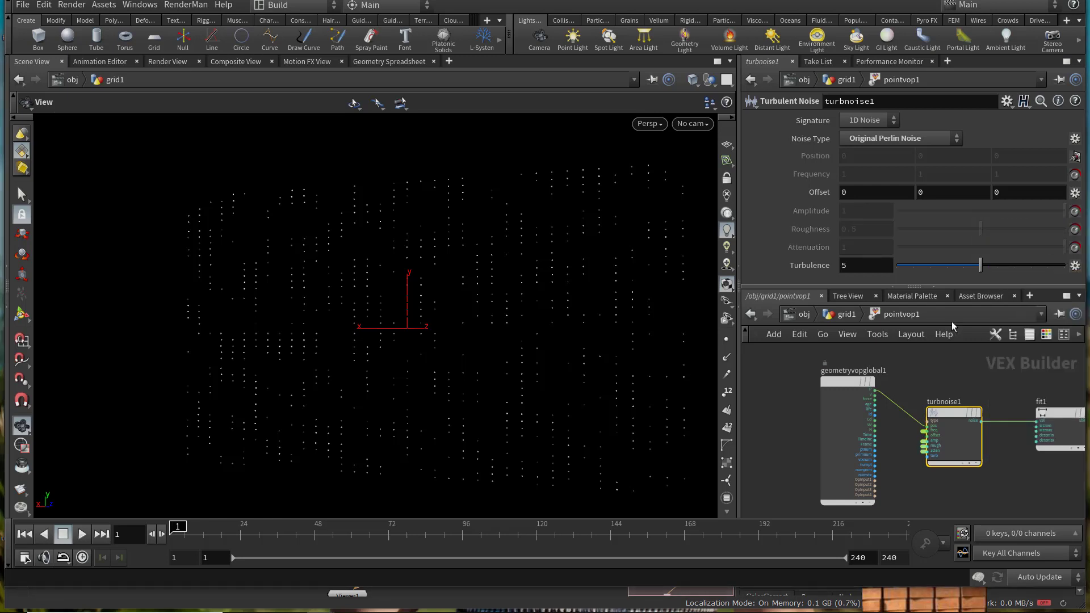
Step: Return to grid1 and link pointvop1's second and third Frequency components to the first with relative references
left_click(846, 314)
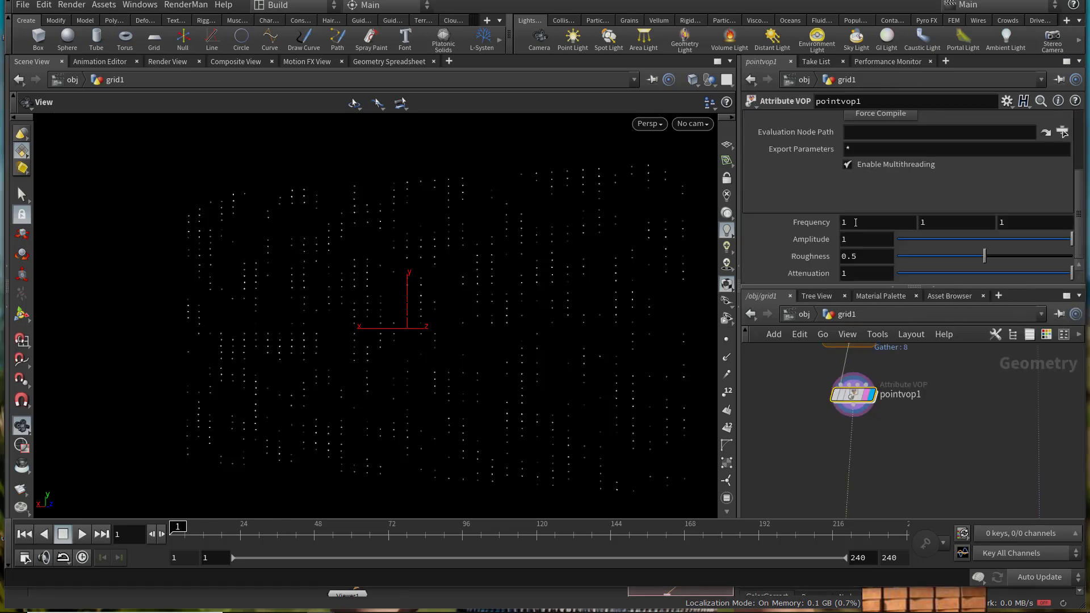
right_click(856, 222)
left_click(918, 315)
right_click(931, 223)
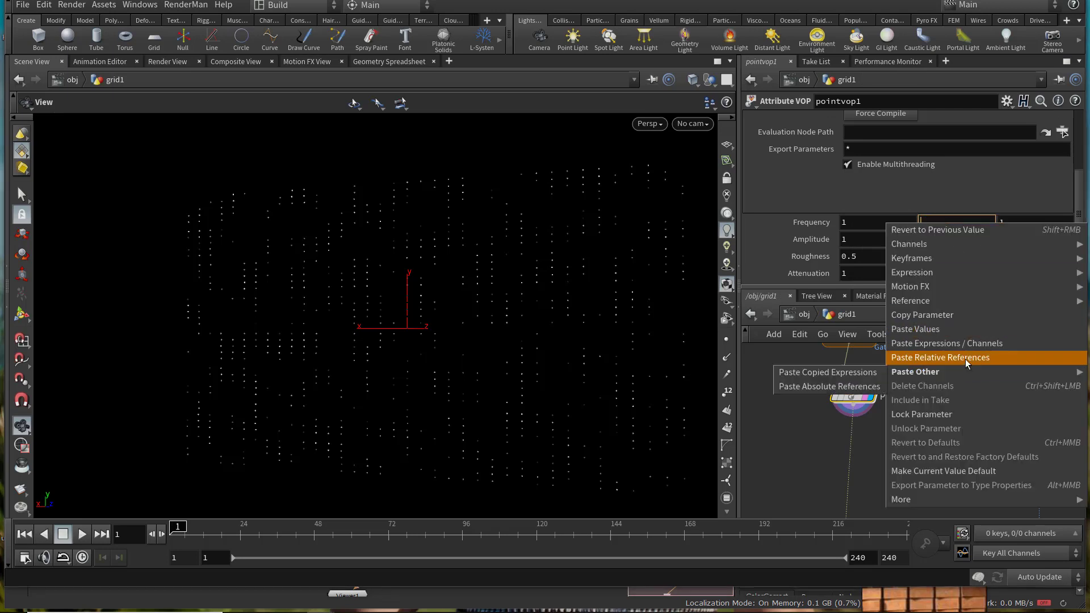
left_click(965, 358)
right_click(954, 220)
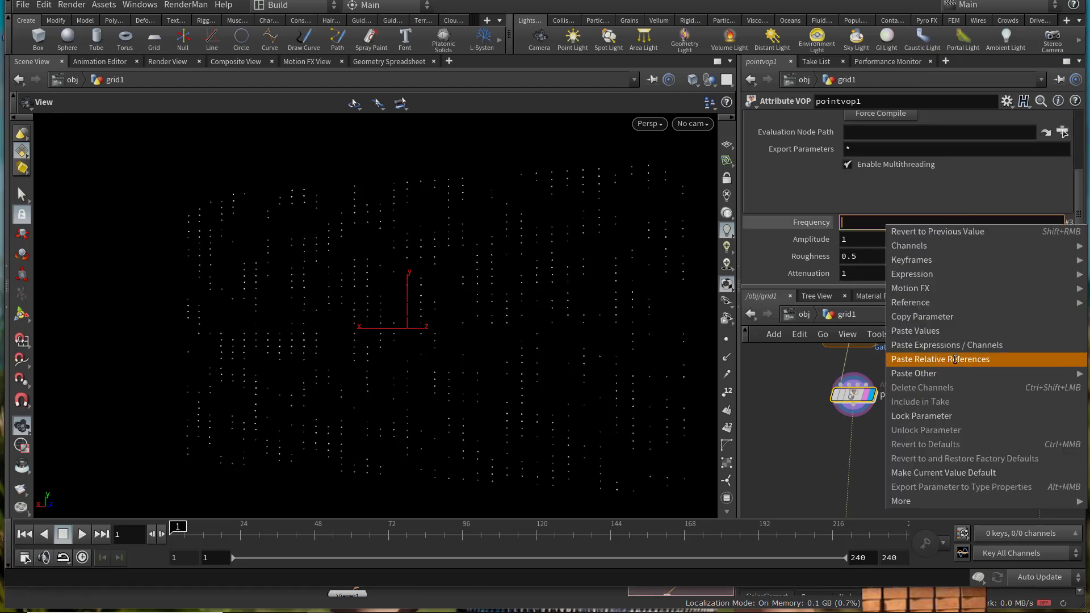
left_click(931, 360)
Step: Try a first Frequency component of 0.4 on pointvop1 and set the second component's expression to ch("freq1")*2
scroll(860, 222, "up", 4)
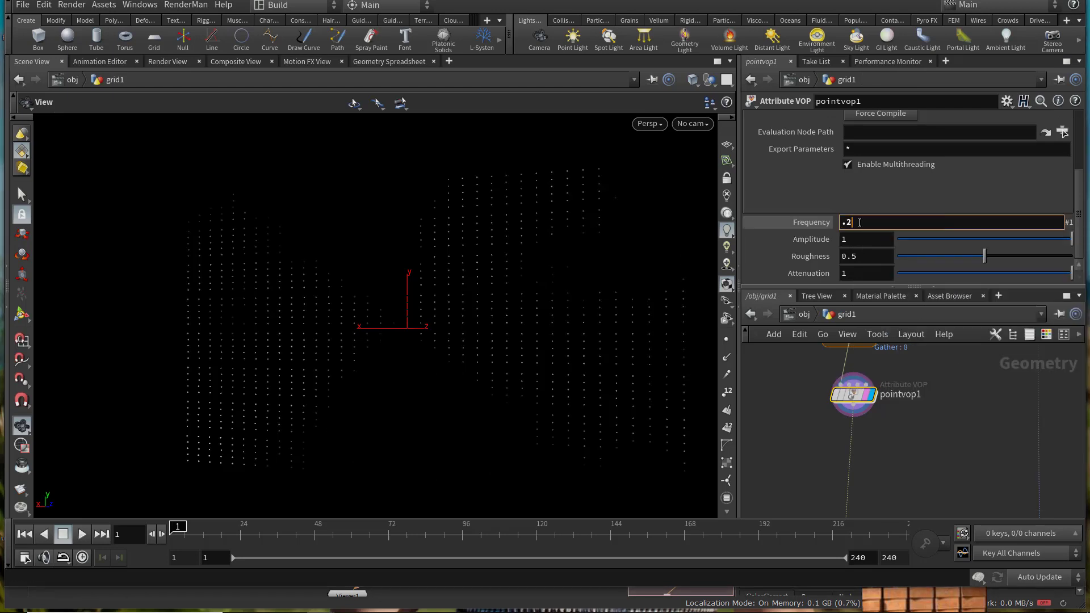
scroll(860, 222, "down", 1)
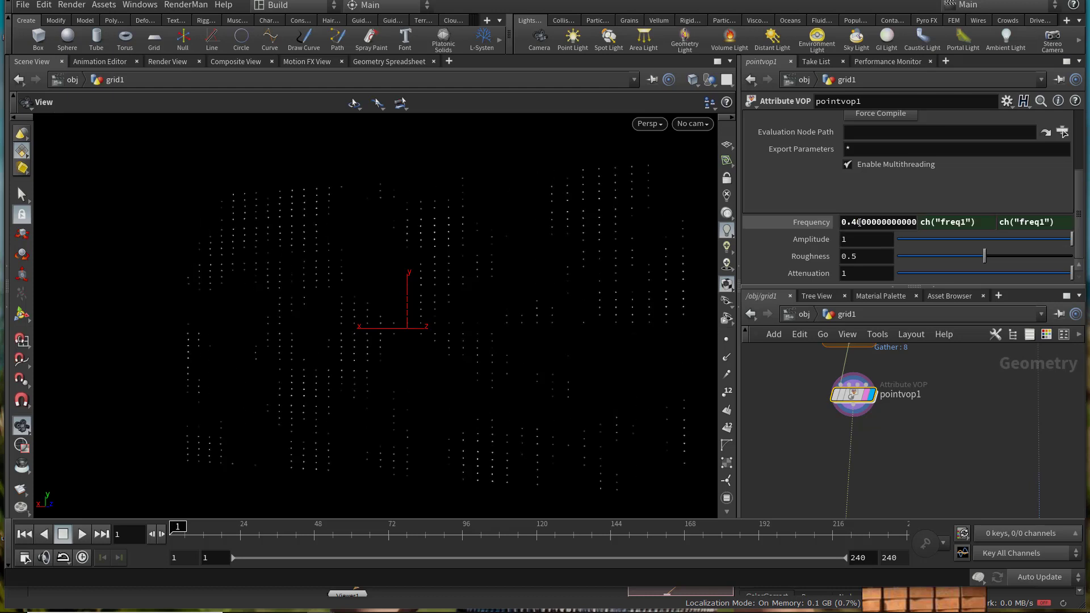
left_click(986, 223)
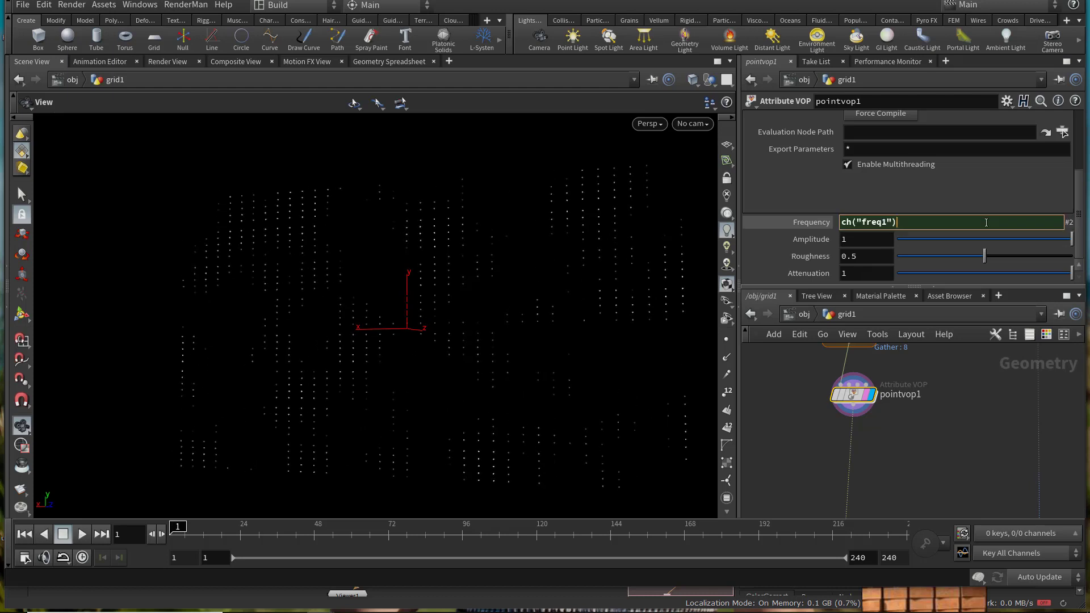
key("Return")
left_click(994, 222)
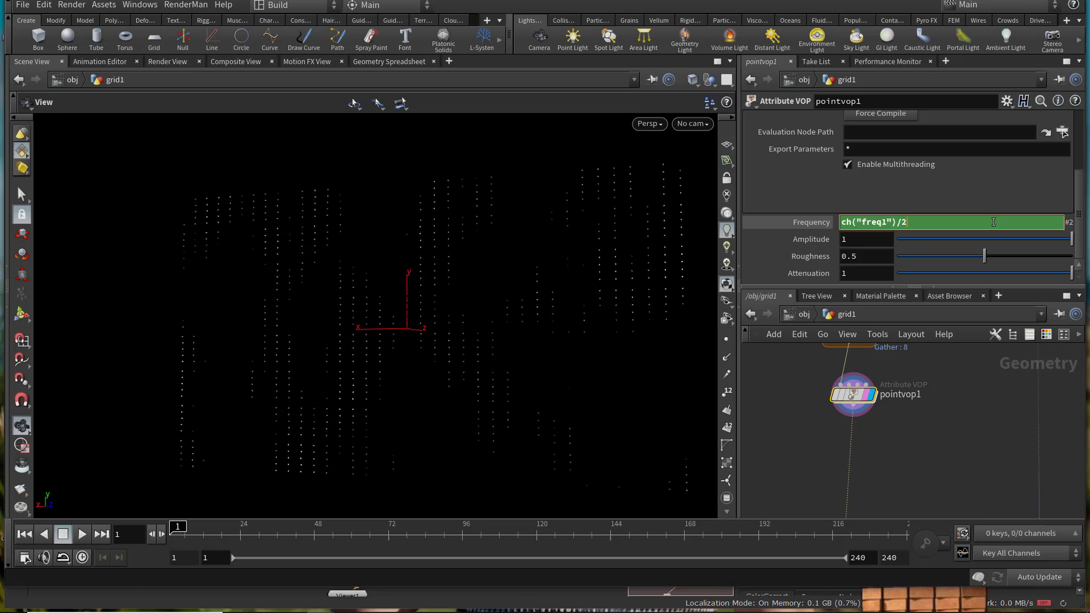
key("Return")
Step: Set pointvop1's first Frequency component to 0.3
double_click(872, 221)
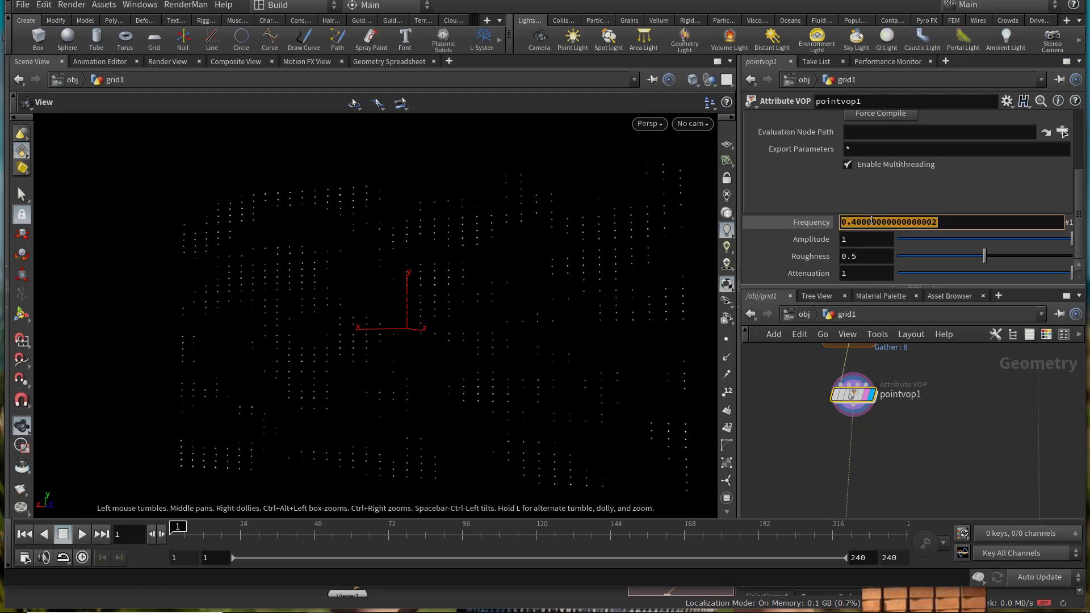
type(".3")
key("Return")
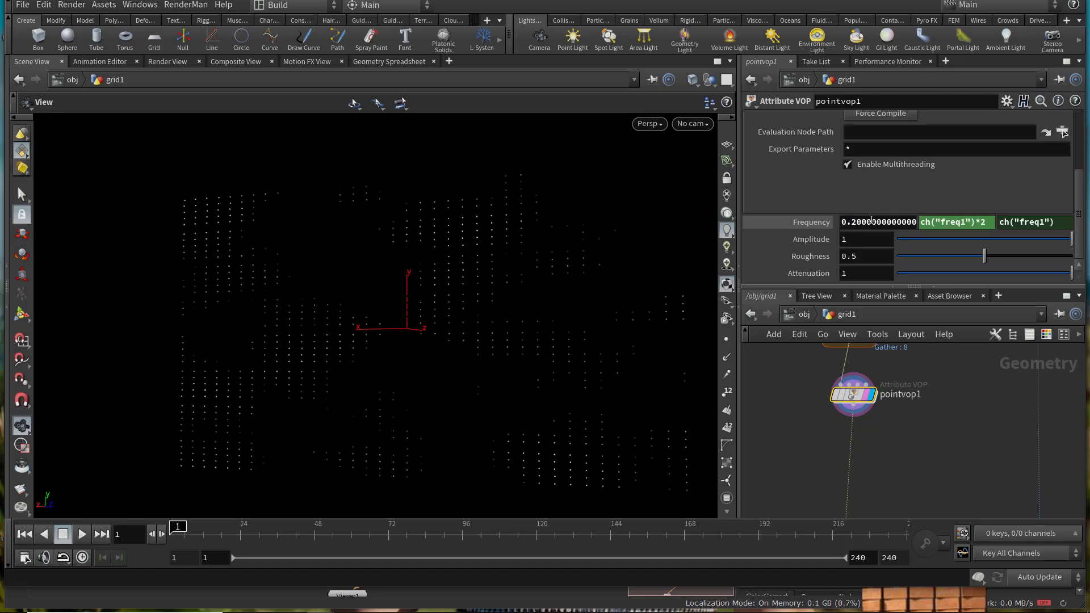
double_click(872, 221)
type(".3")
key("Return")
middle_click_drag(900, 415, 910, 435)
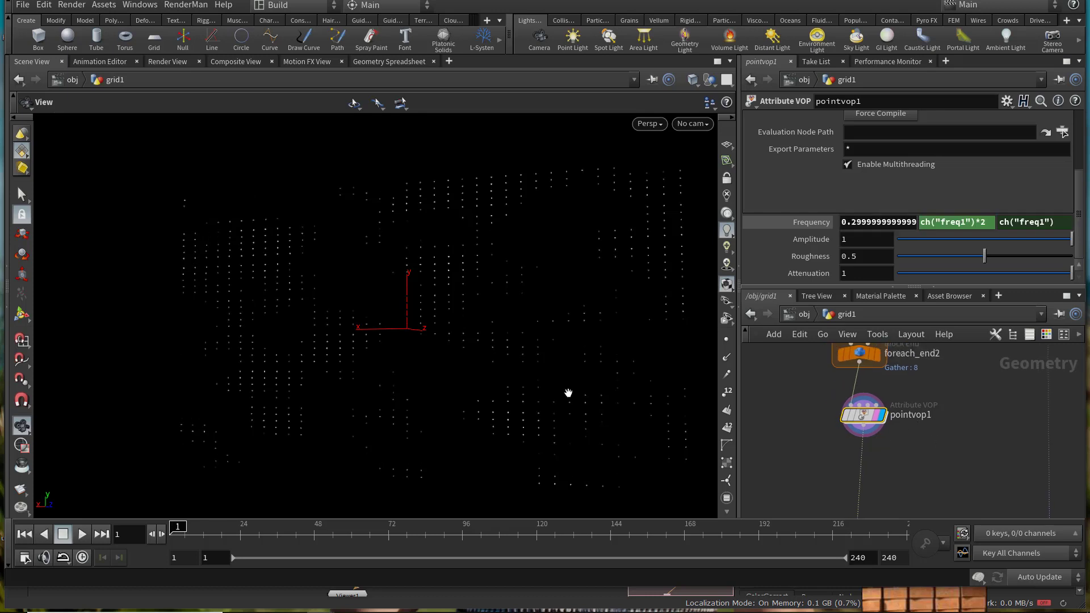
Step: Open pointvop1's network and move geometryvopglobal1 away from turbnoise1 to make room between them
double_click(863, 415)
middle_click_drag(876, 424, 919, 431)
left_click_drag(843, 421, 741, 436)
scroll(967, 400, "up", 5)
scroll(1000, 408, "up", 1)
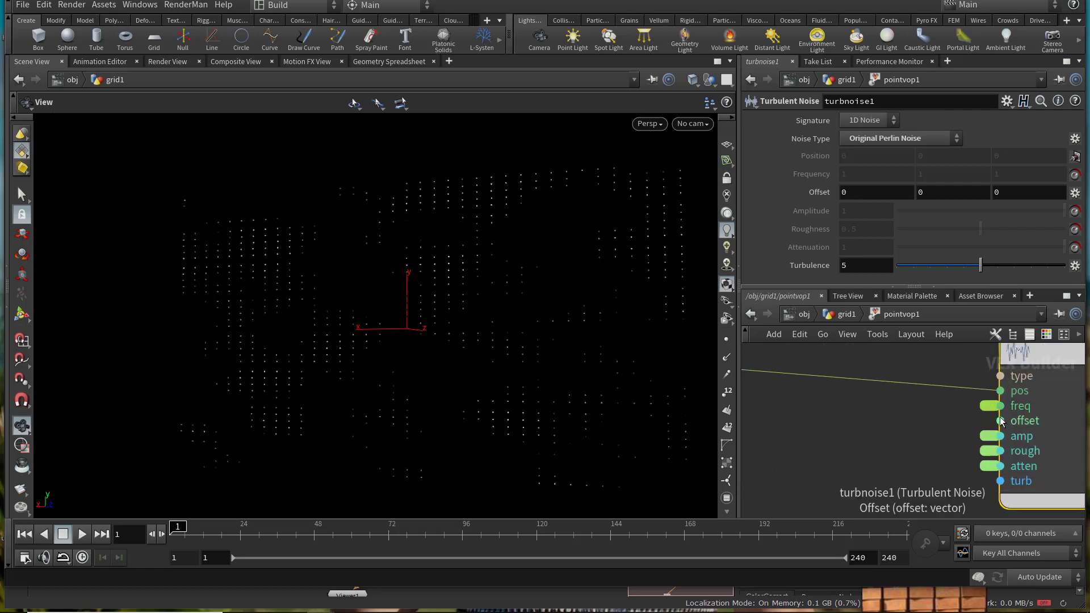
scroll(1001, 419, "down", 6)
middle_click_drag(909, 417, 872, 438)
scroll(848, 434, "up", 1)
scroll(840, 437, "up", 1)
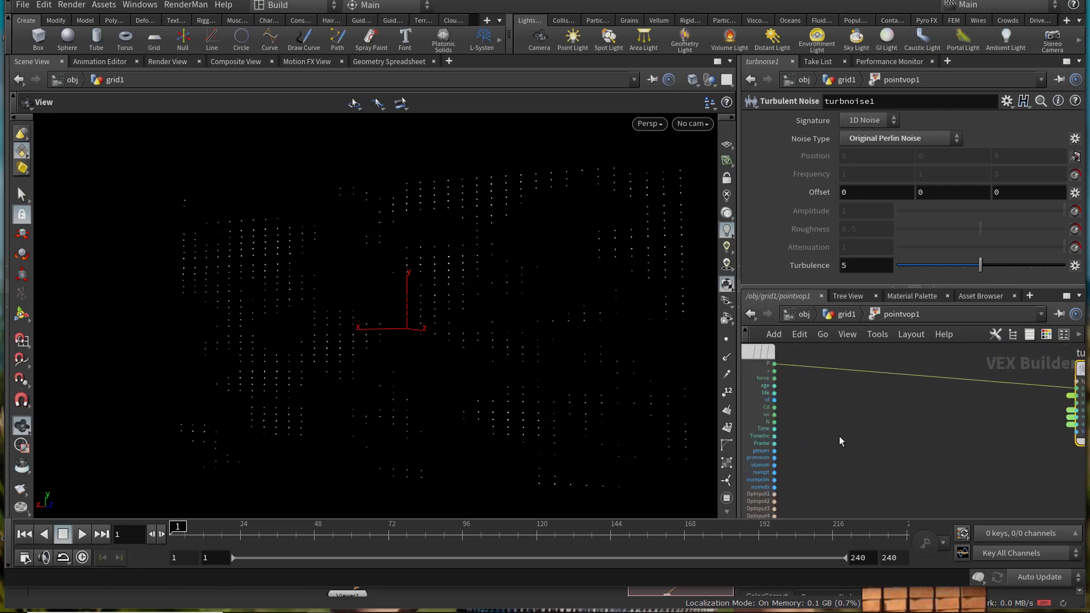
Step: Add a Float to Vector node between geometryvopglobal1 and turbnoise1
left_click(774, 429)
middle_click_drag(840, 433, 823, 436)
key("Tab")
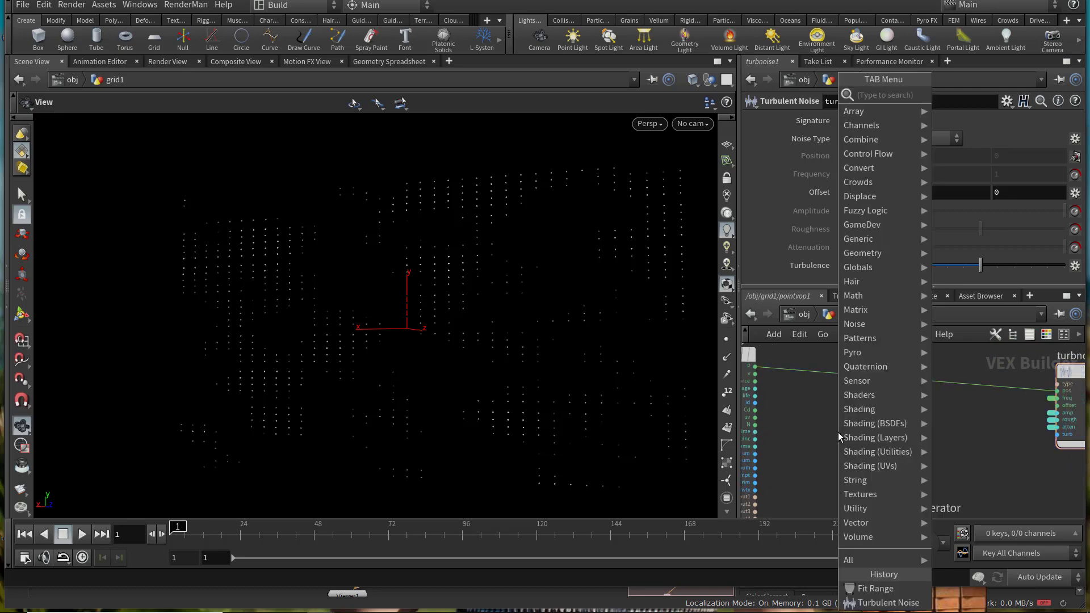
type("float to vec")
key("Return")
key("Return")
left_click_drag(838, 432, 901, 442)
middle_click_drag(793, 441, 836, 414)
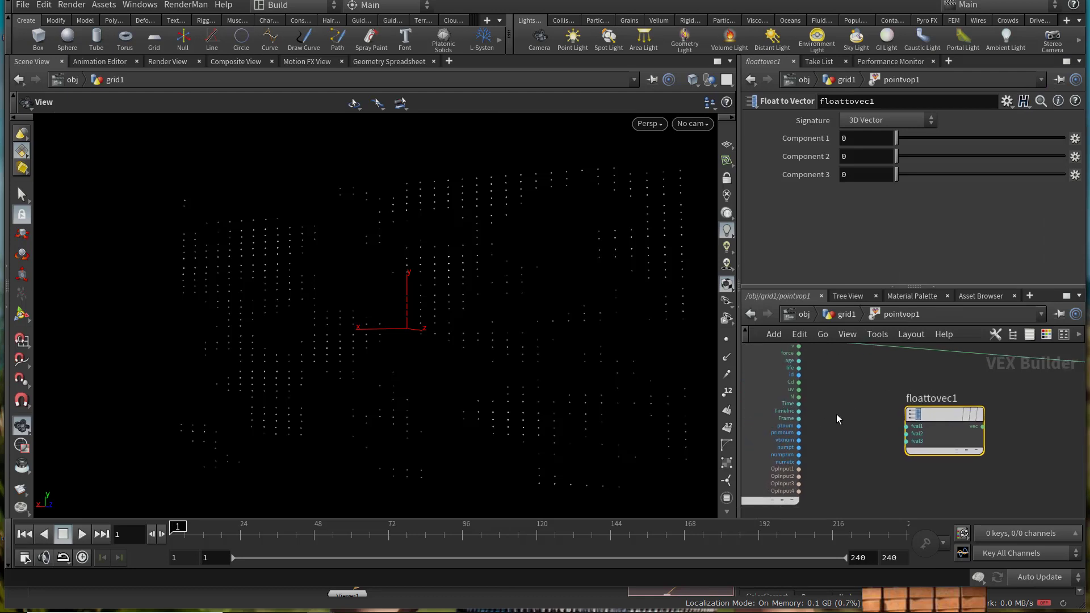
Step: Wire the global Time output into floattovec1's fval1 input, leaving fval2 and fval3 unconnected
left_click_drag(798, 404, 906, 434)
middle_click_drag(973, 469, 891, 471)
scroll(891, 471, "down", 1)
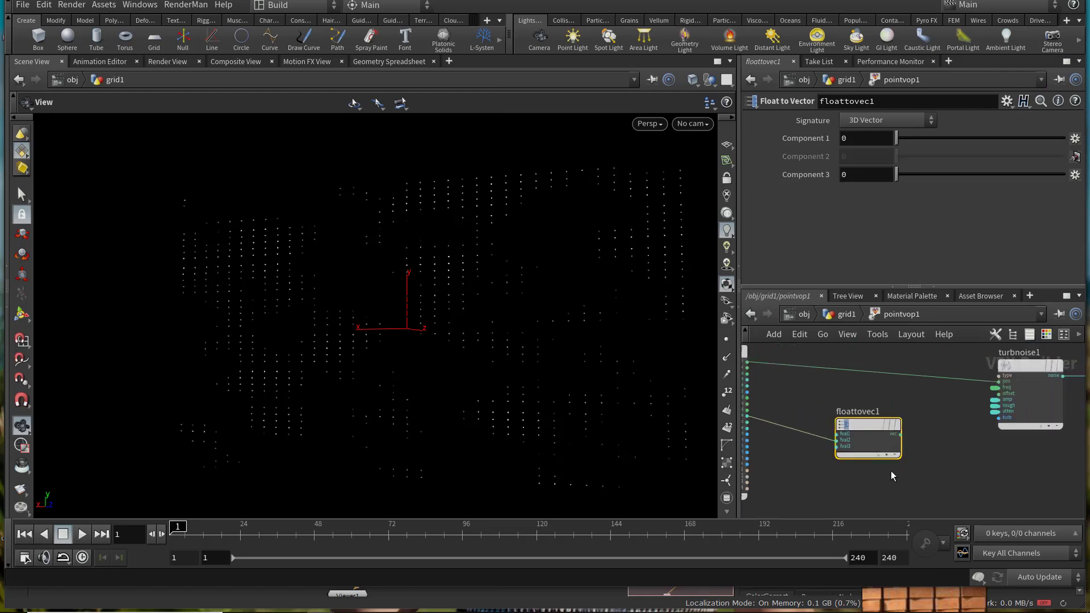
scroll(923, 435, "up", 1)
scroll(796, 398, "up", 1)
middle_click_drag(796, 399, 846, 392)
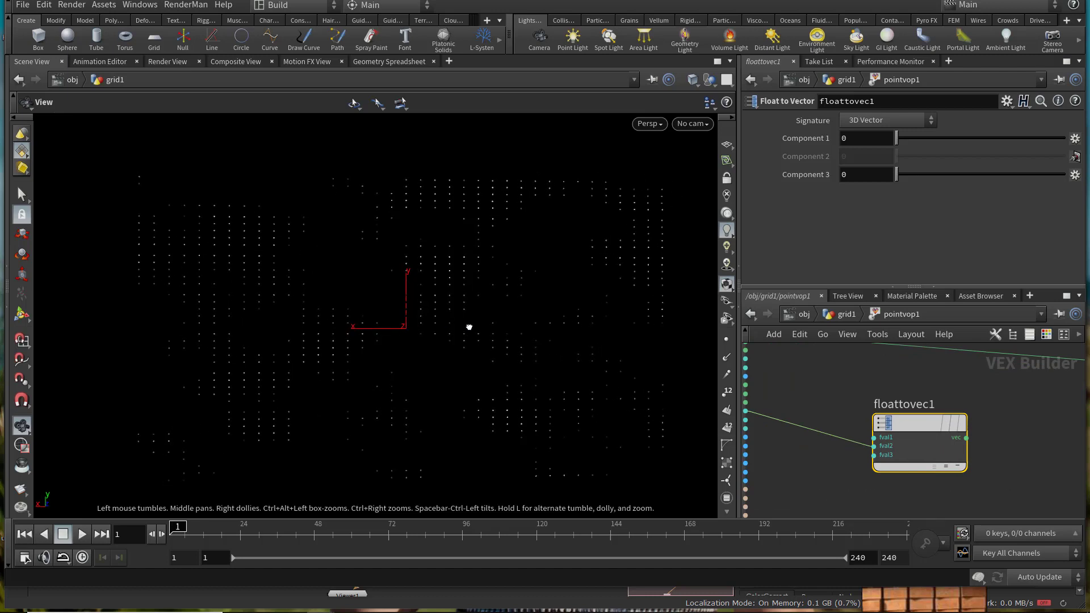
left_click_drag(863, 443, 875, 438)
middle_click_drag(998, 427, 979, 433)
scroll(978, 433, "down", 1)
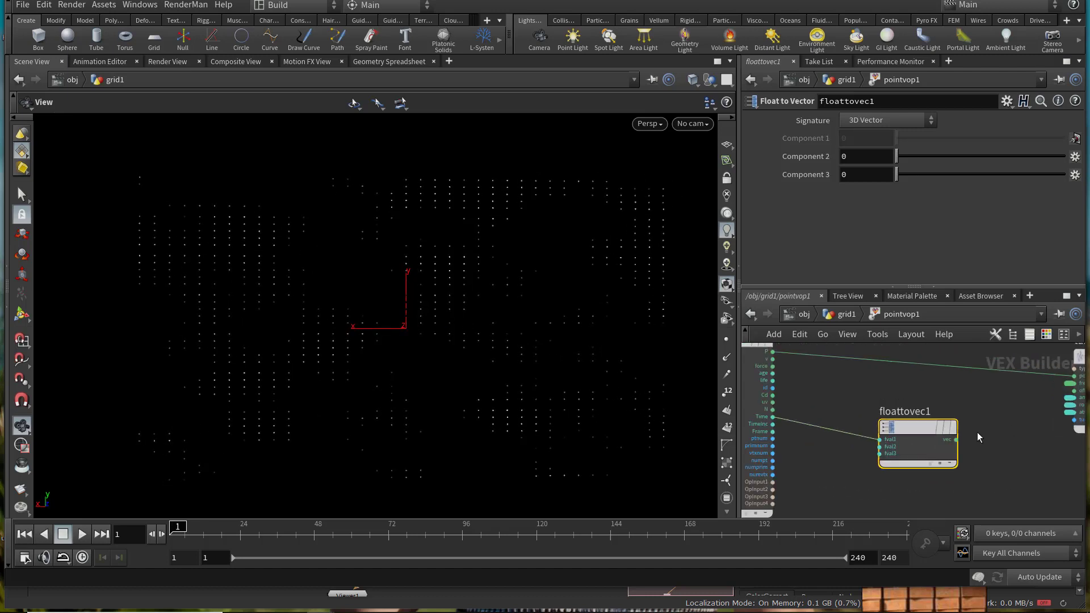
left_click_drag(900, 426, 901, 416)
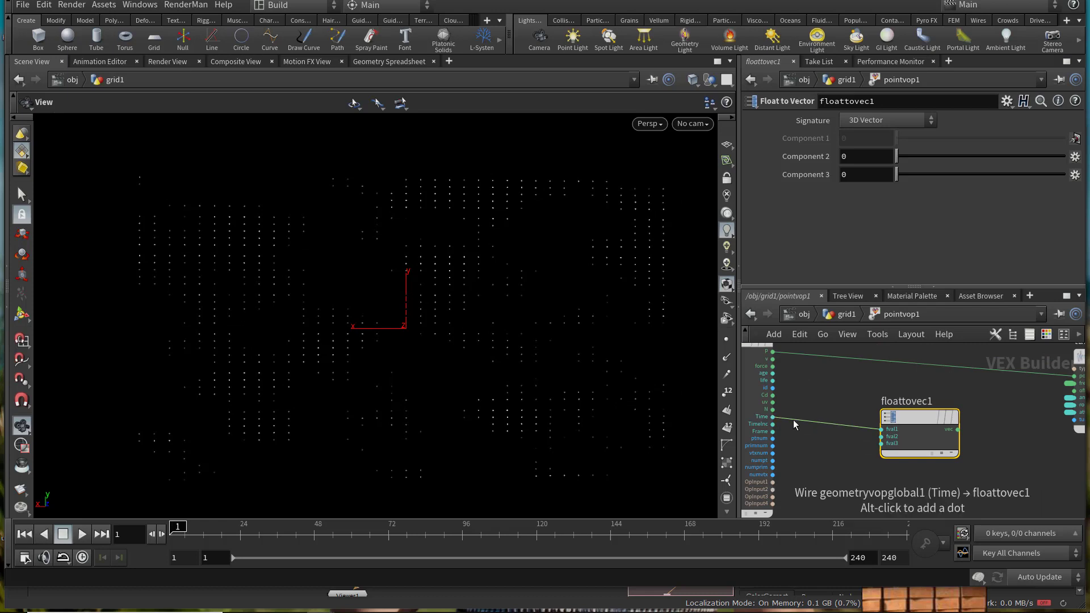
Step: Wire floattovec1's vec output into turbnoise1's offset input
middle_click(899, 455)
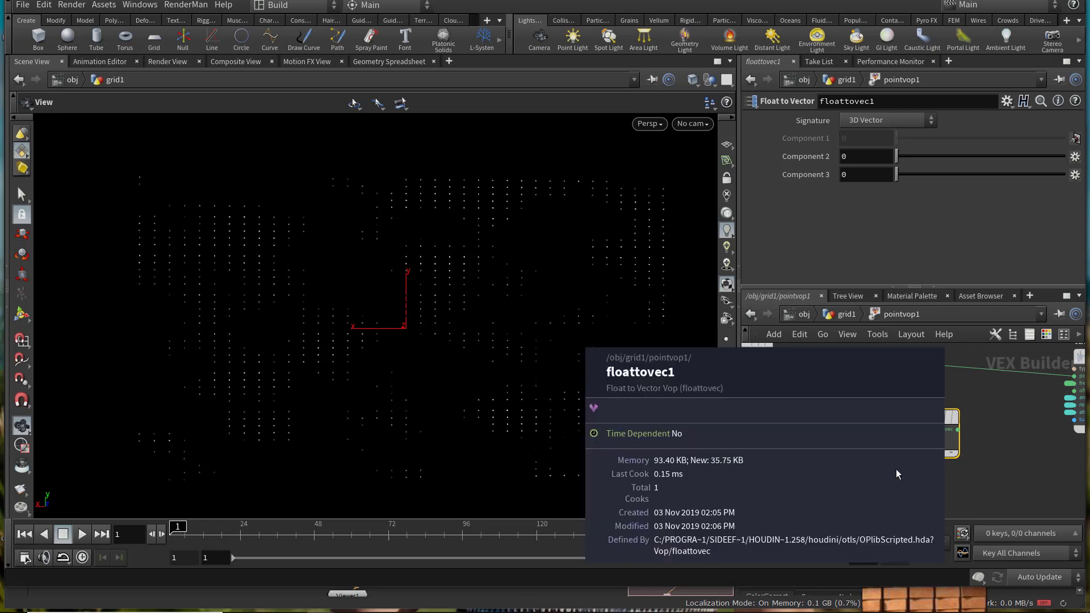
middle_click_drag(980, 449, 907, 461)
scroll(907, 461, "up", 1)
left_click_drag(881, 439, 1015, 393)
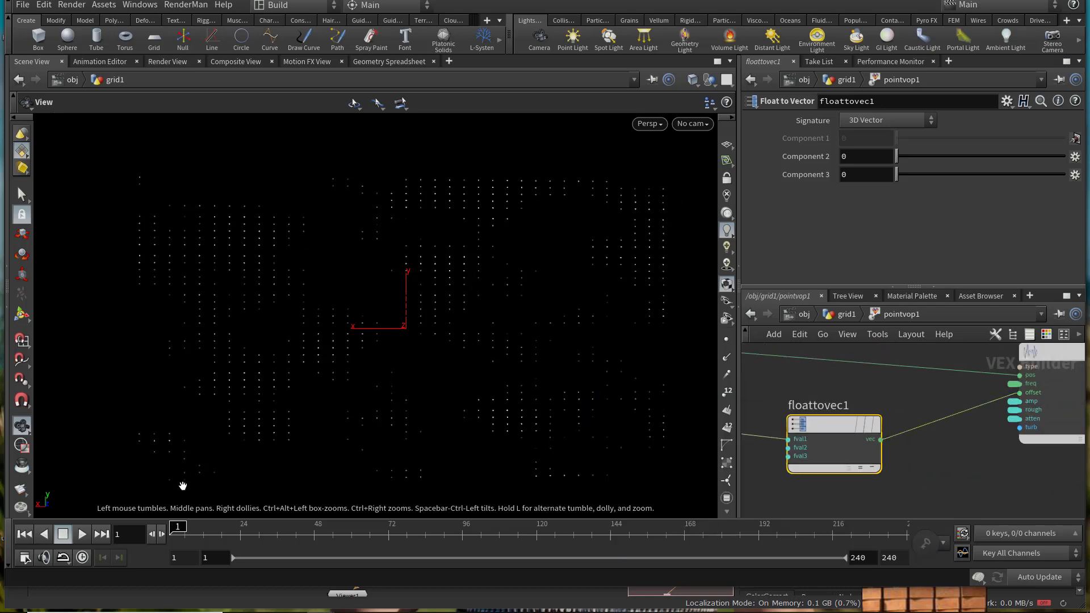
Step: Play the timeline to preview the animated noise, turn on real-time playback and replay it
left_click(83, 535)
left_click(67, 536)
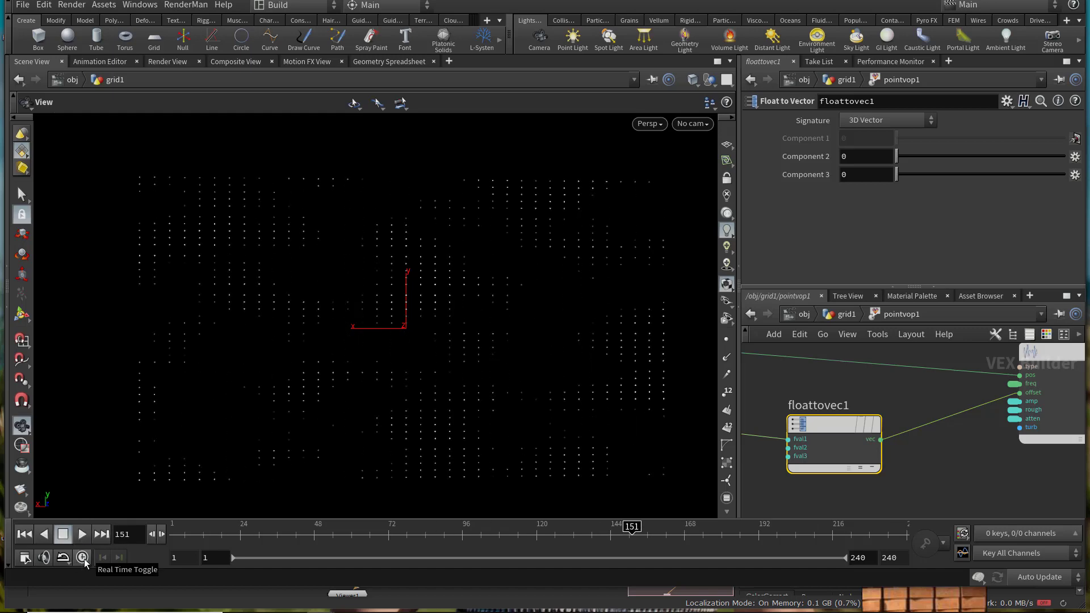
left_click(83, 558)
left_click(82, 535)
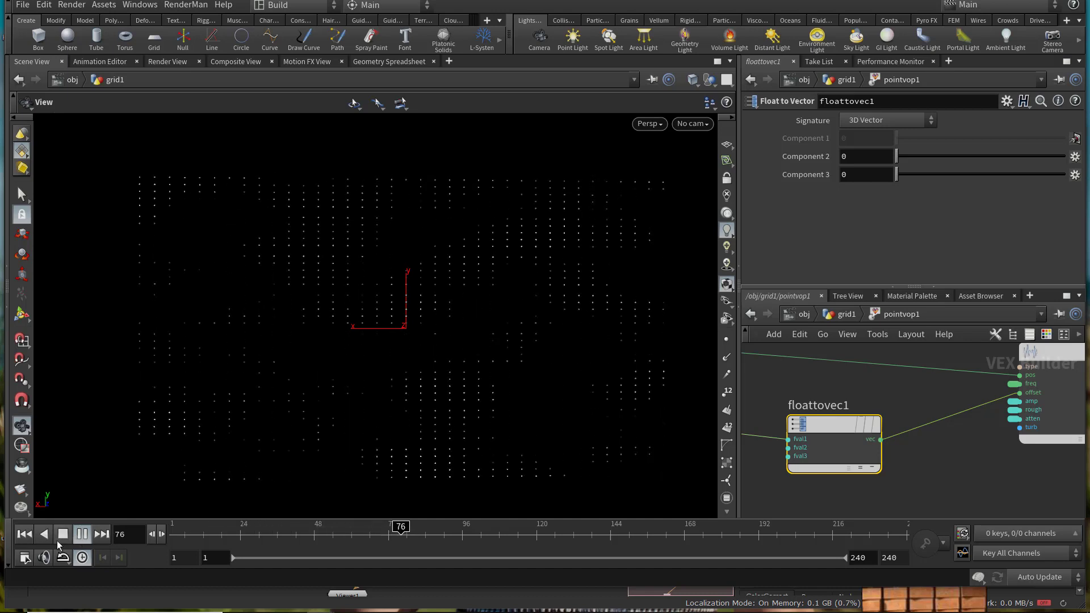
left_click(50, 540)
left_click(65, 535)
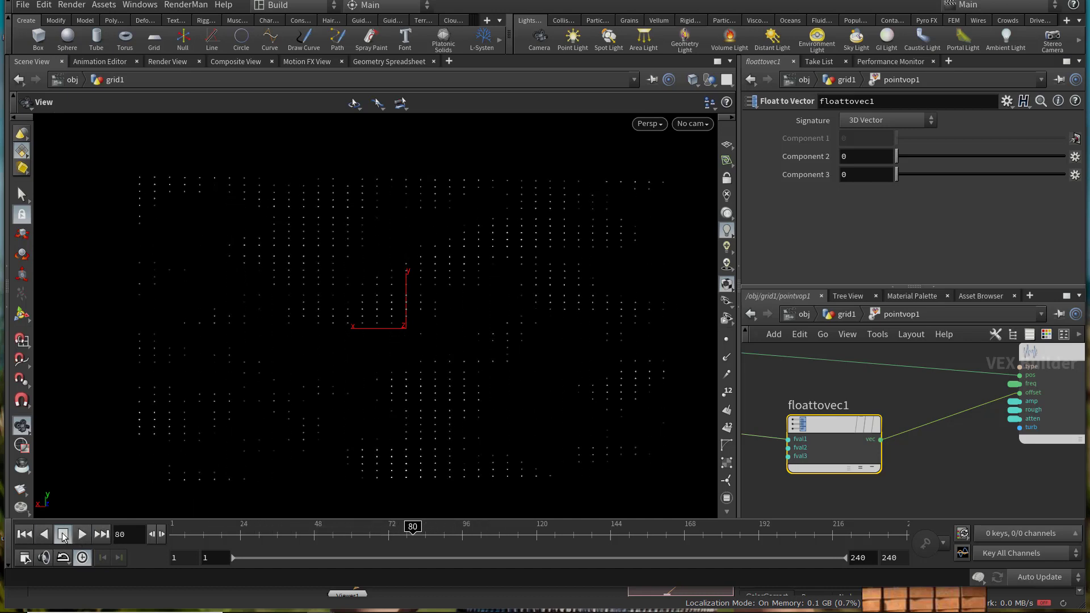
Step: Insert a Multiply node on the wire between the global Time output and floattovec1
middle_click_drag(1068, 448, 1073, 447)
scroll(1073, 448, "down", 5)
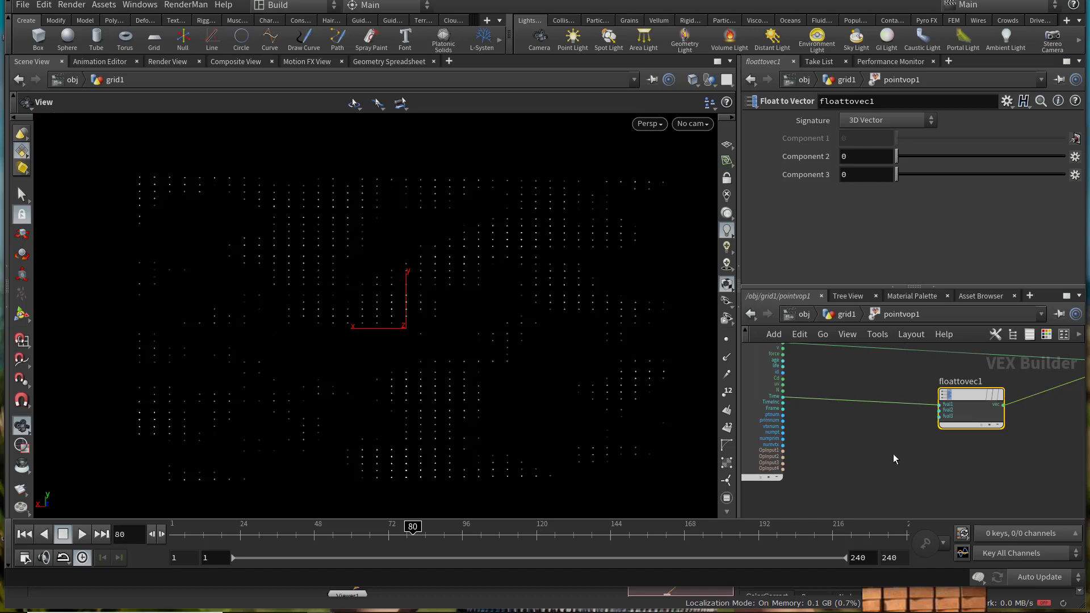
key("Tab")
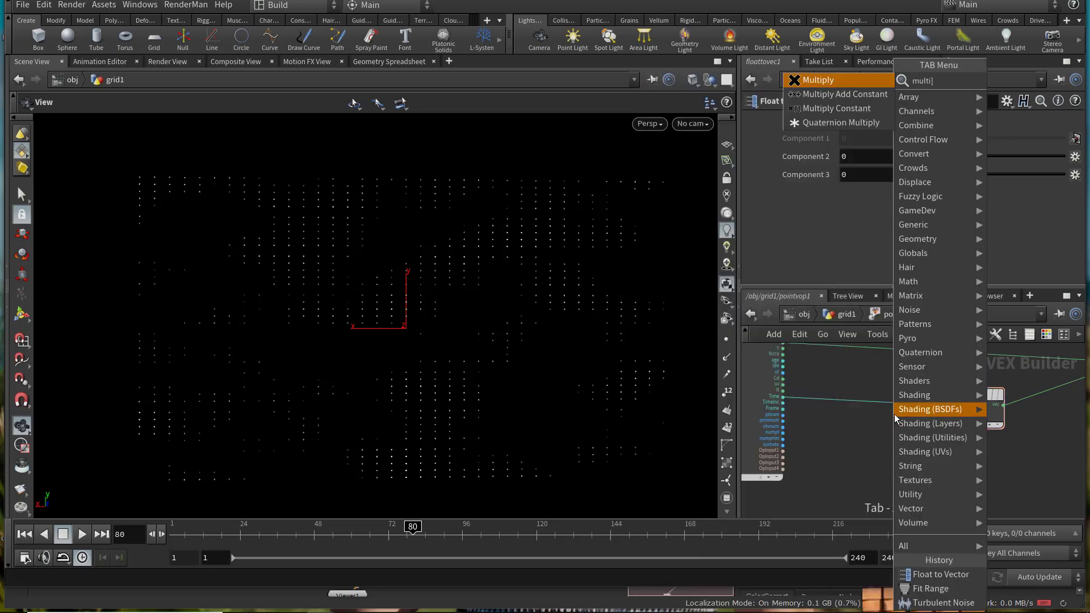
key("Return")
left_click(876, 421)
Step: Add a Parameter node named speed01 and wire its output into multiply1's second input
middle_click_drag(862, 472, 914, 466)
key("Tab")
type("para")
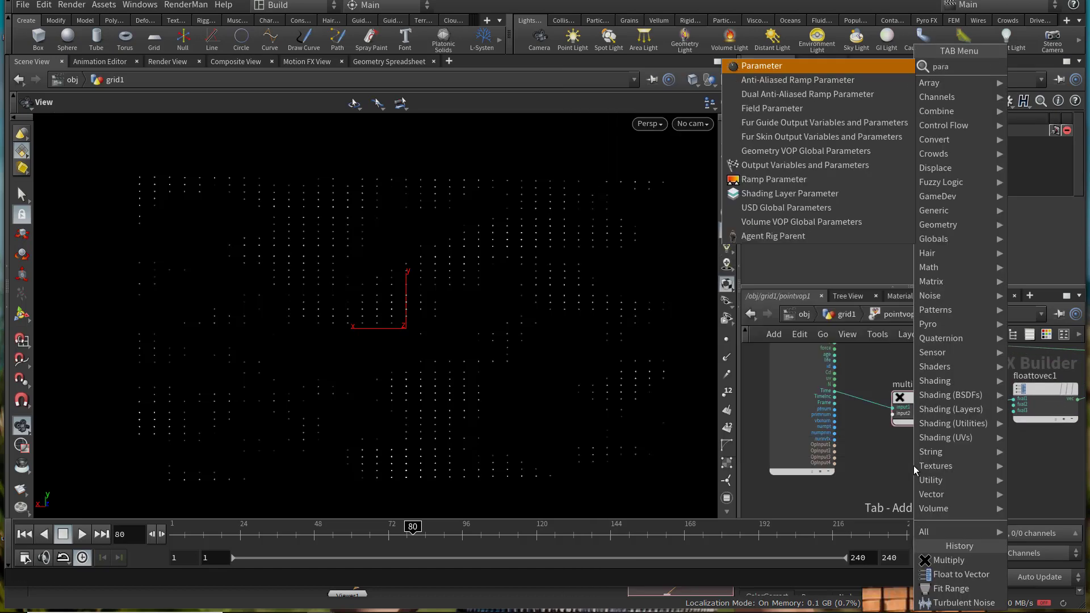
key("Return")
left_click(914, 467)
double_click(840, 123)
type("speed01")
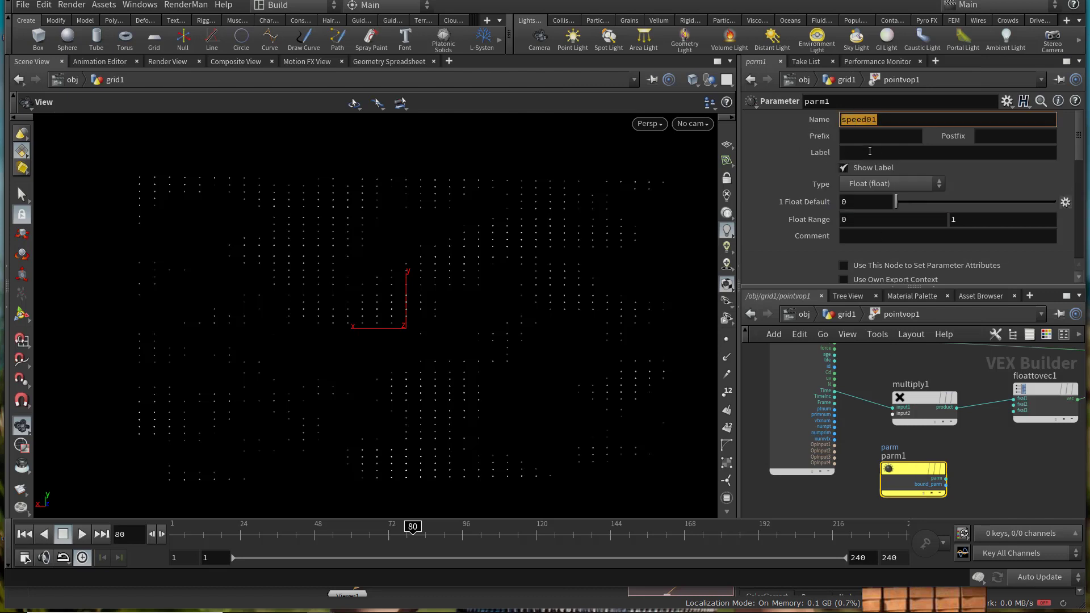
key("Return")
left_click_drag(946, 479, 904, 416)
left_click_drag(917, 467, 896, 479)
Step: Return to the grid1 network, set pointvop1's speed01 parameter to .1 and play the animation
key("u")
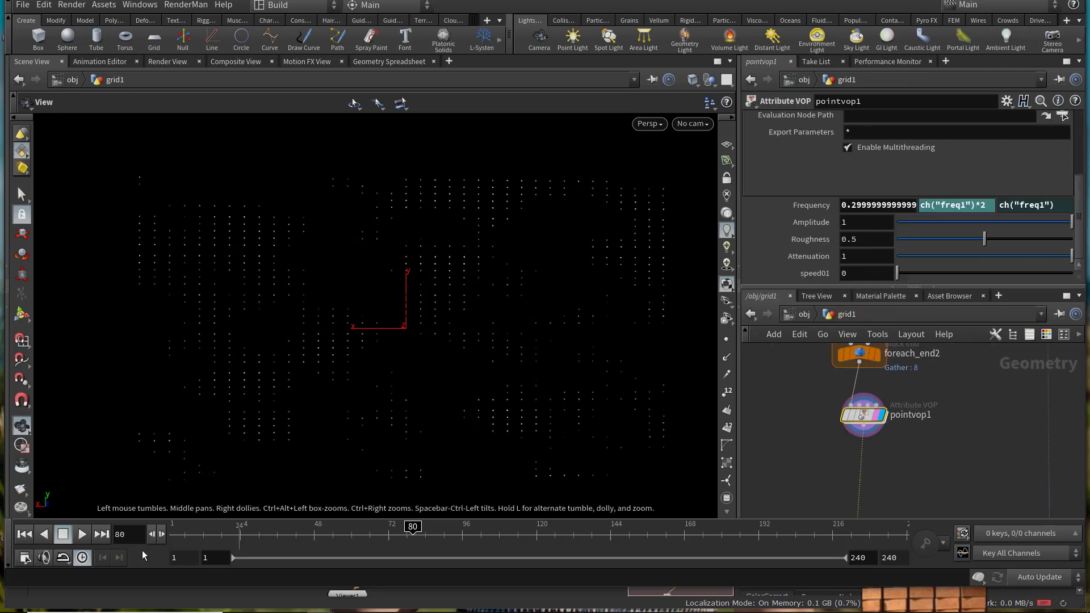
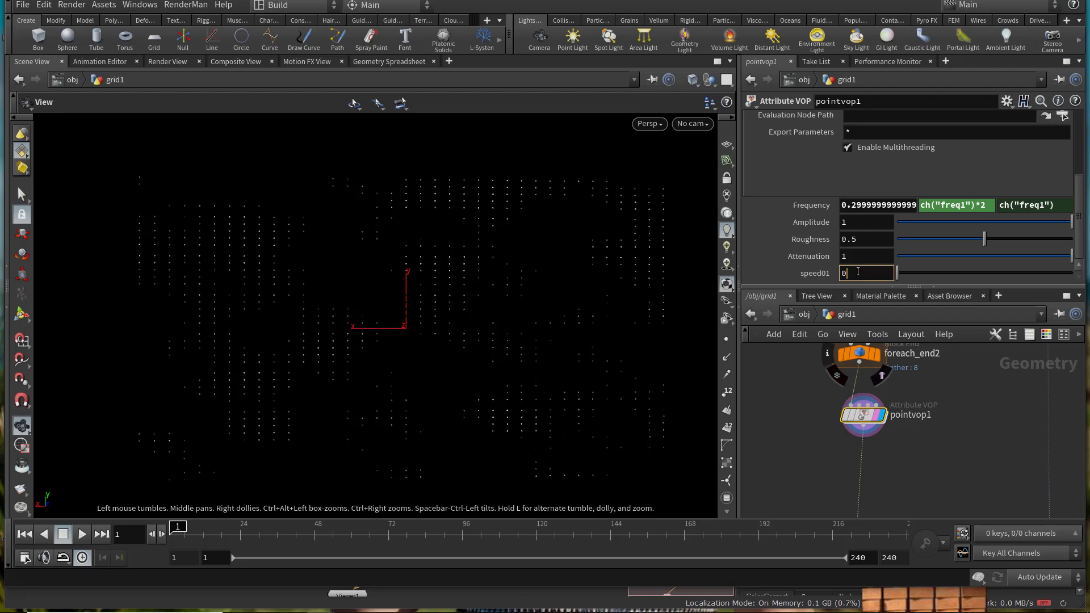
key("BackSpace")
type(".1")
left_click(82, 534)
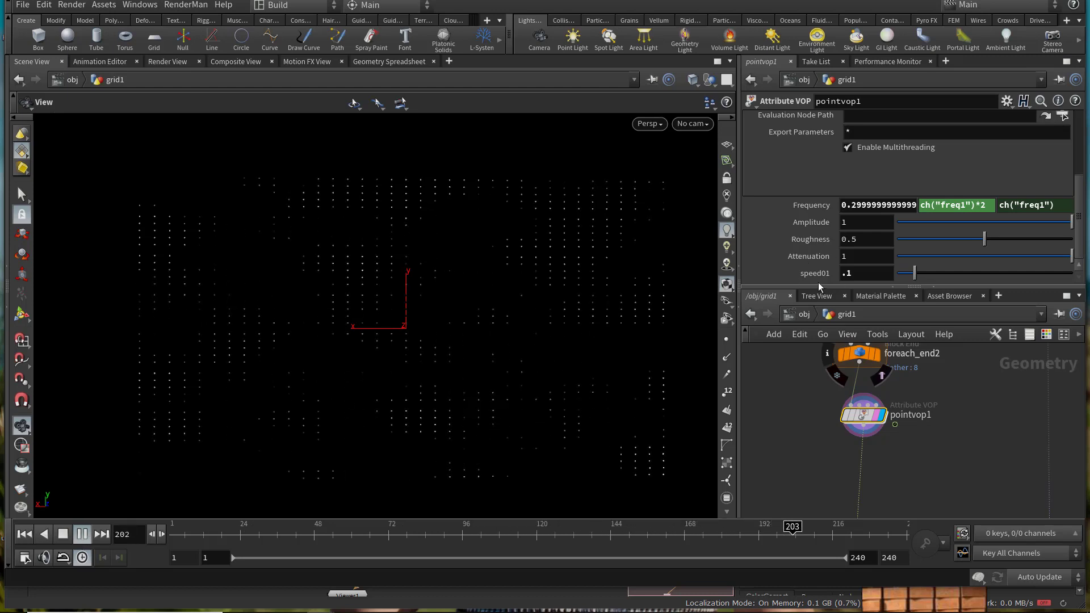
Step: Try speed01 at .2 during playback, settle on .5 and stop the playback
left_click_drag(869, 273, 790, 272)
type(".2")
key("Return")
left_click_drag(875, 274, 780, 276)
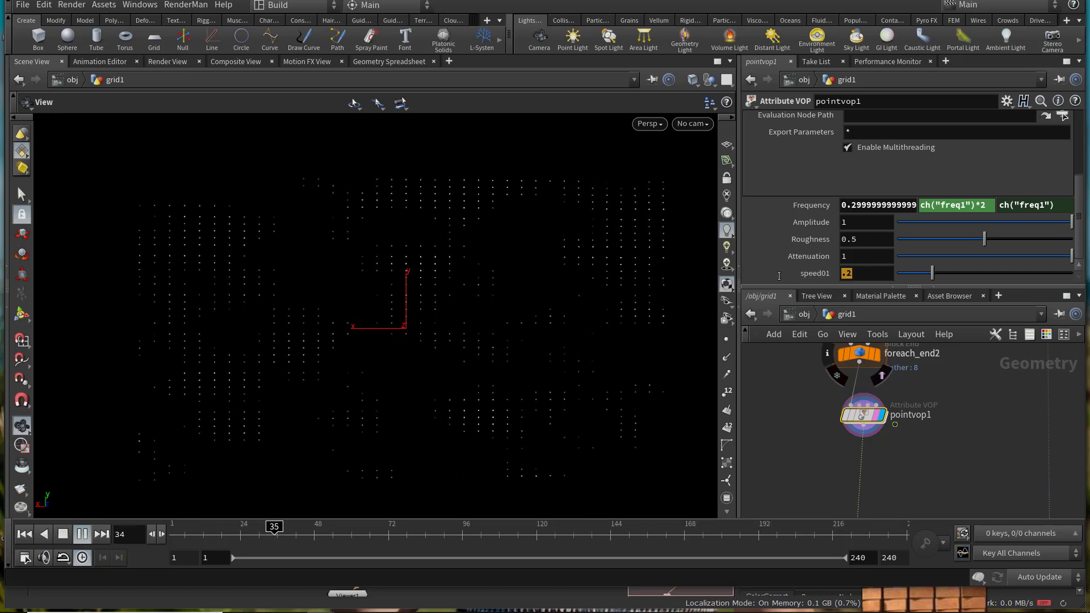
type(".5")
key("Return")
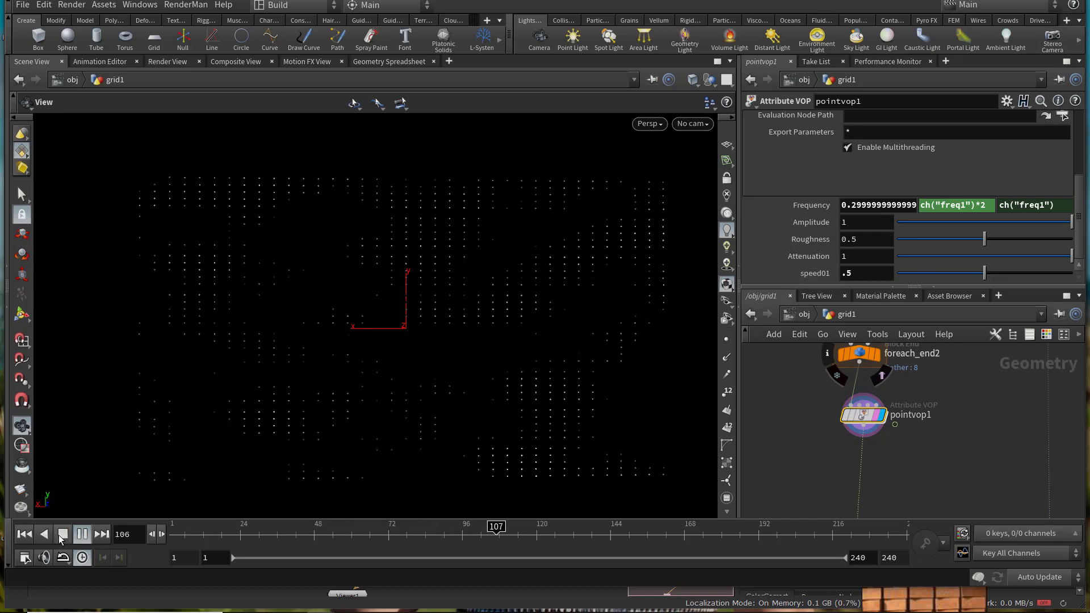
left_click(61, 539)
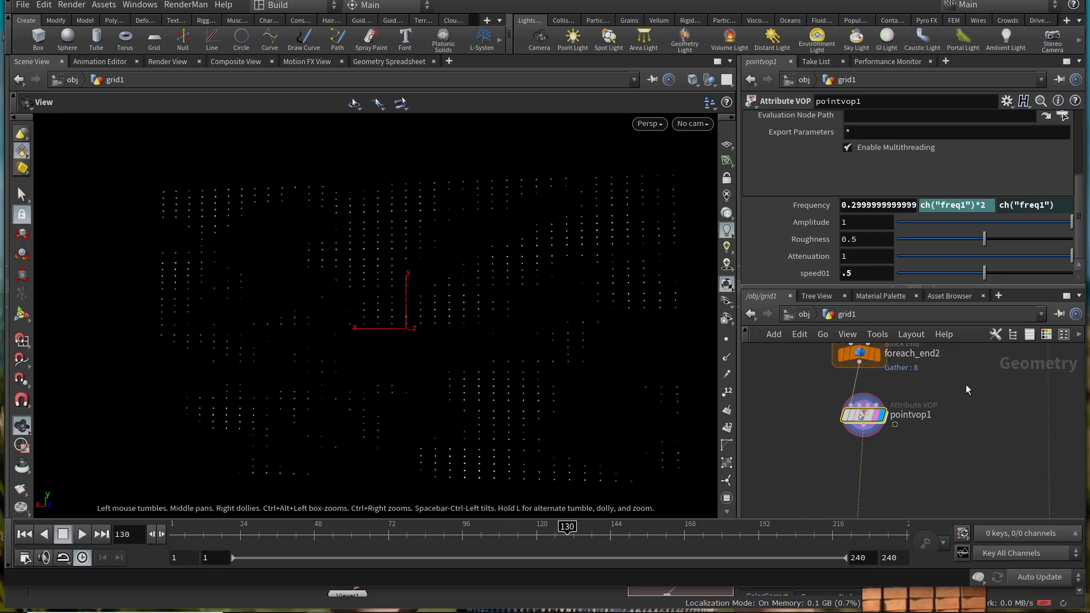
Step: Open pointvop1's VOP network and reposition geometryvopglobal1 and turbnoise1 to make room for more nodes
double_click(862, 416)
middle_click_drag(861, 414, 910, 440)
scroll(911, 439, "down", 5)
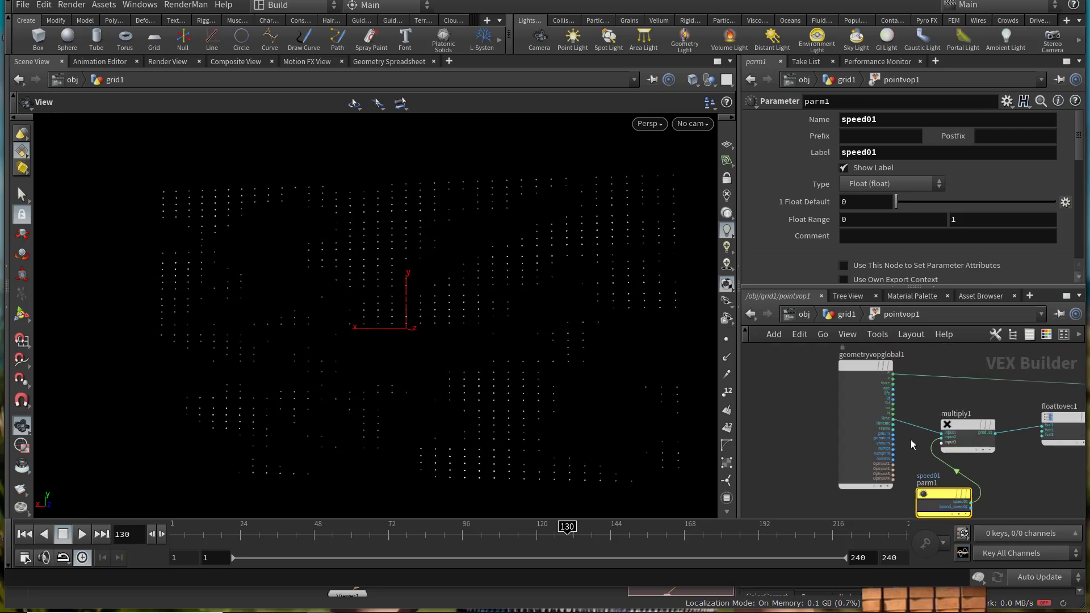
left_click_drag(874, 388, 808, 356)
scroll(809, 356, "down", 3)
middle_click_drag(973, 358, 906, 396)
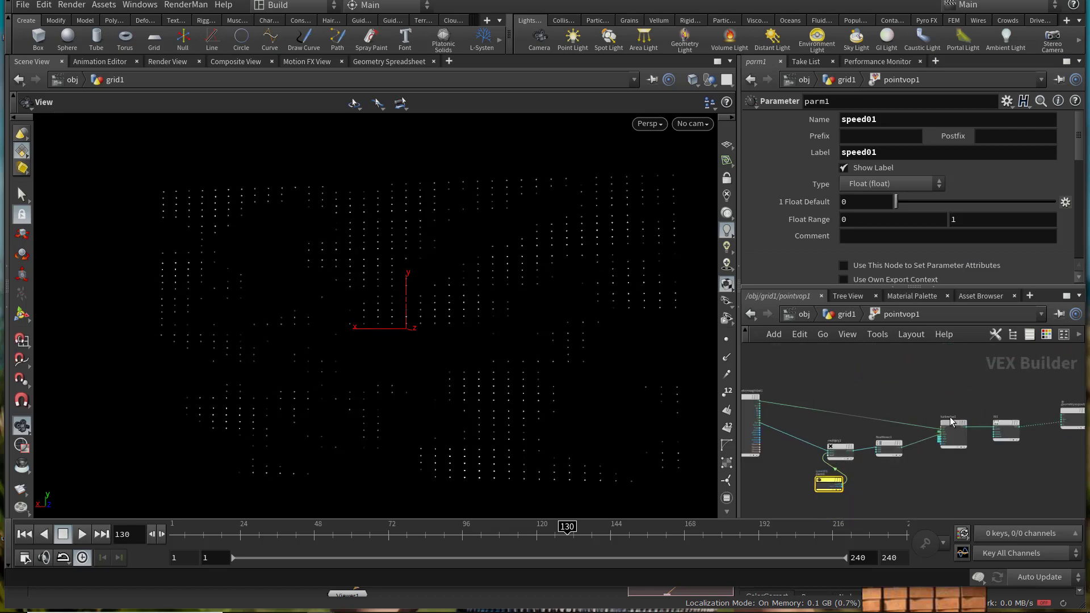
left_click_drag(951, 421, 950, 392)
Step: Add a second Turbulent Noise node and wire the global P output into its pos input
scroll(843, 380, "up", 4)
key("Tab")
type("tu")
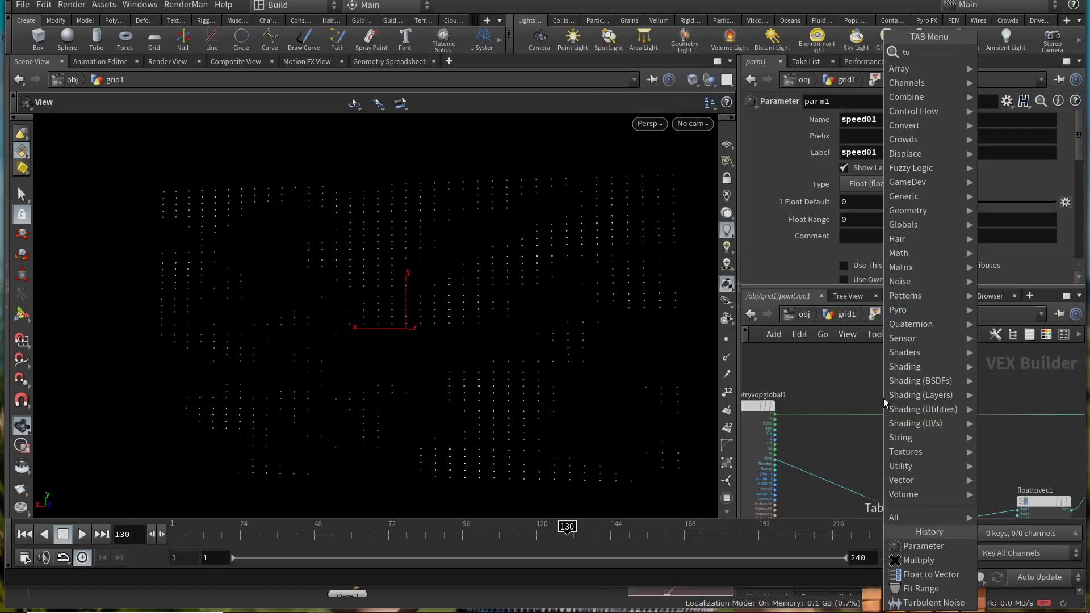
type("rbu")
key("Return")
left_click(898, 373)
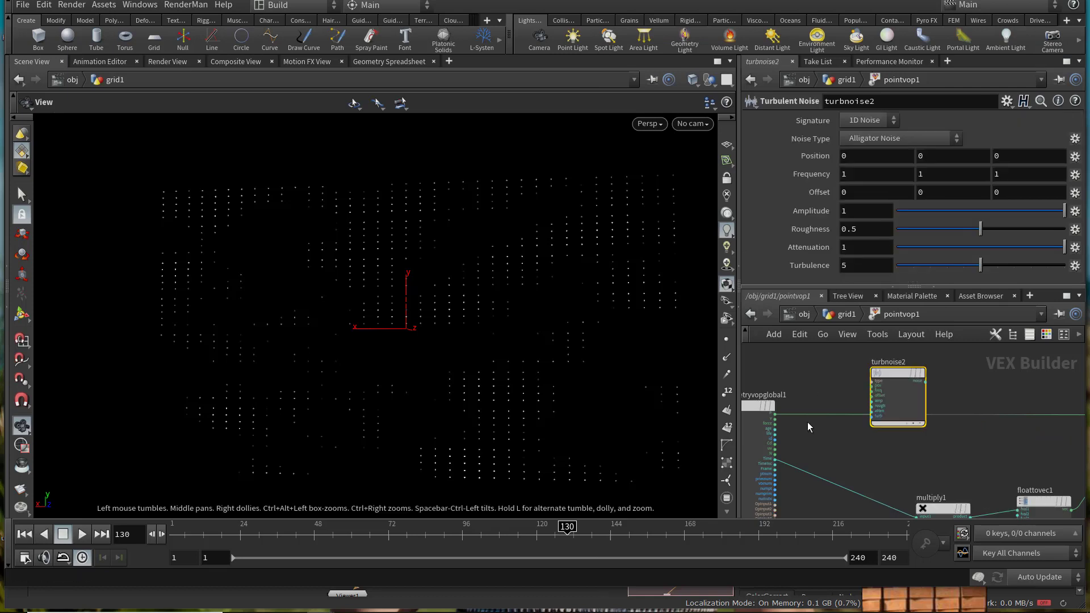
left_click_drag(775, 421, 872, 386)
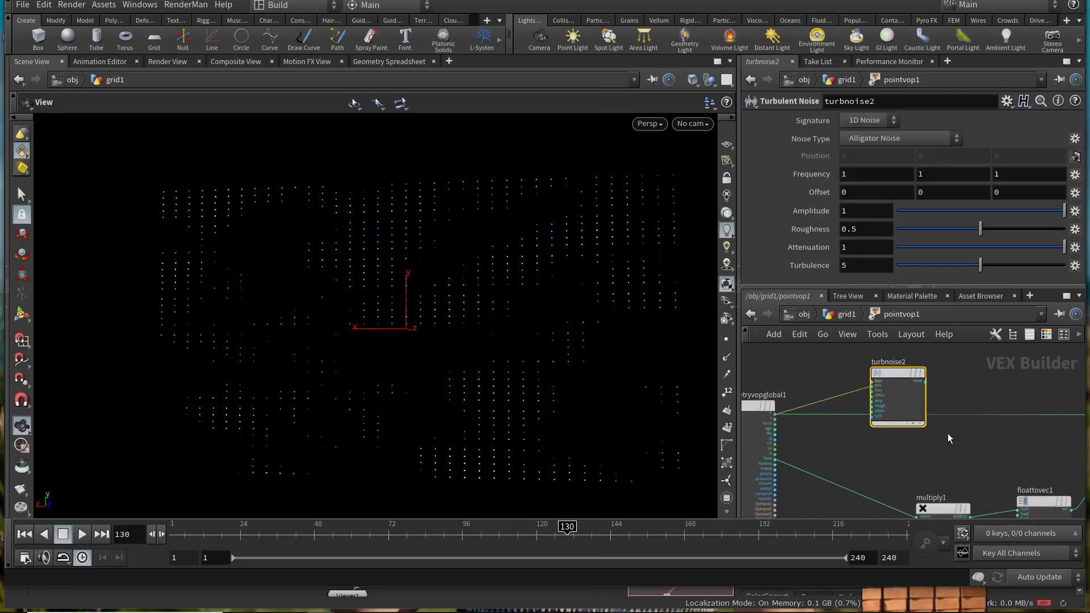
Step: Shift turbnoise2 aside and insert a Multiply node on the wire between global P and turbnoise1
middle_click_drag(948, 434, 878, 432)
left_click_drag(830, 373, 794, 363)
left_click(940, 390)
key("Tab")
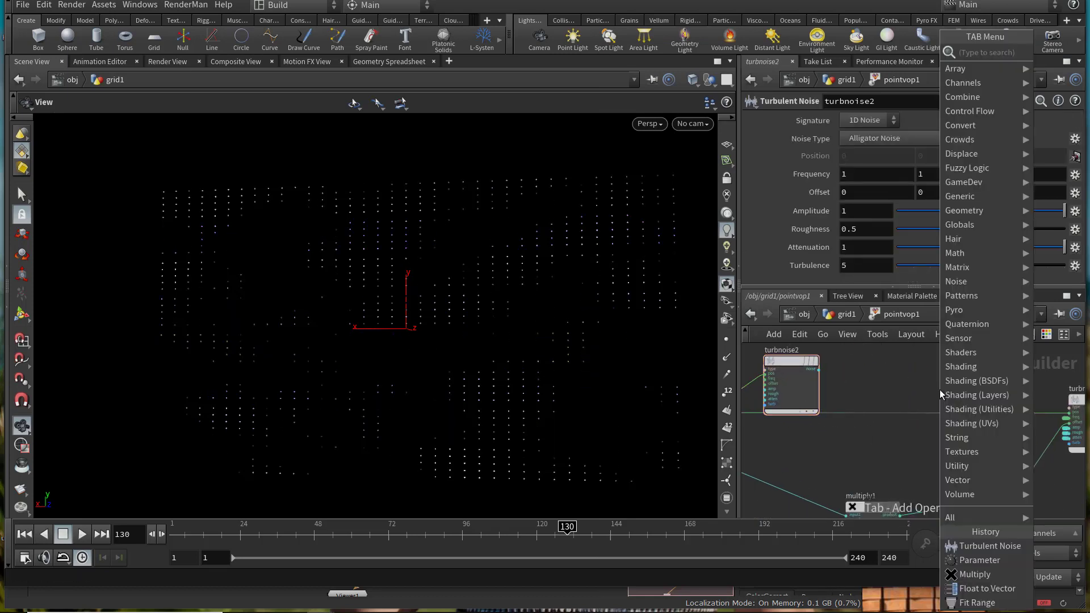
type("mt")
key("Return")
left_click(921, 416)
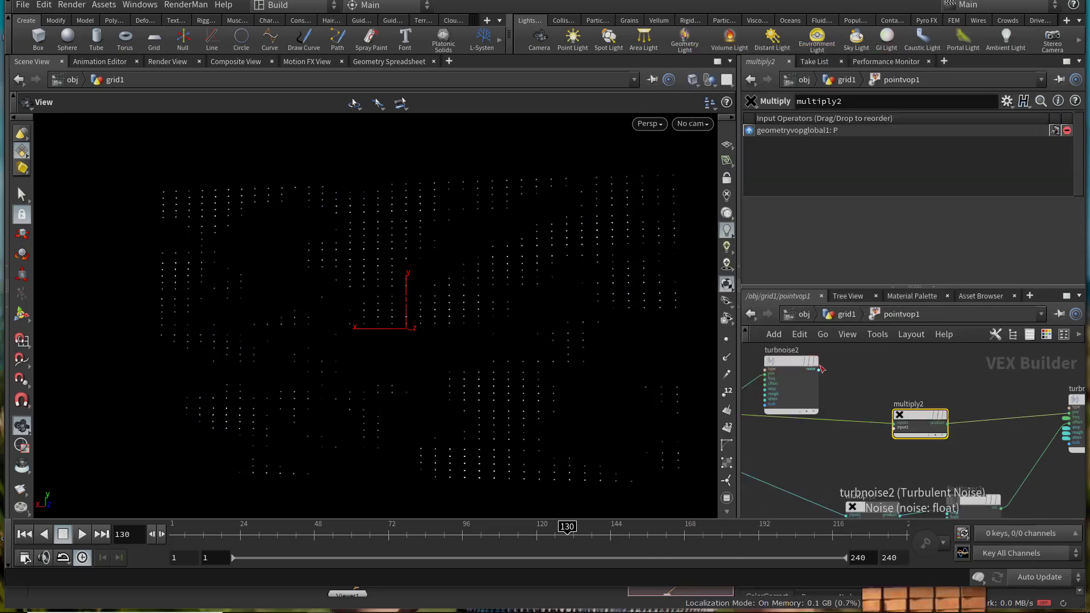
Step: Wire turbnoise2's noise output into multiply2's second input and rearrange the nodes so the wires are clear
left_click(822, 369)
left_click(896, 427)
middle_click_drag(794, 379, 843, 379)
left_click_drag(844, 380, 867, 449)
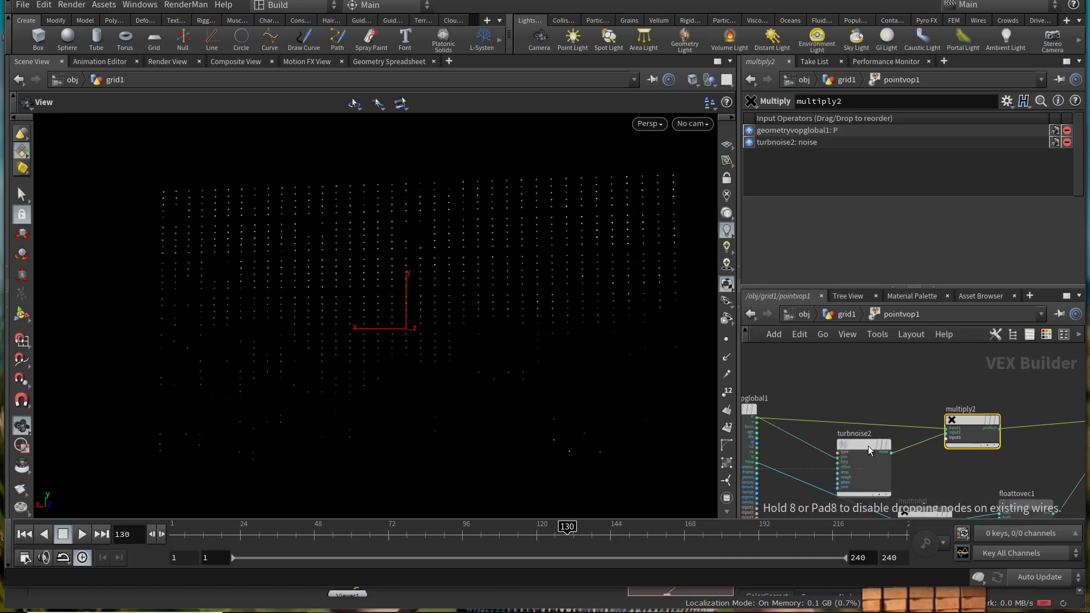
left_click_drag(976, 420, 989, 384)
scroll(944, 454, "down", 1)
left_click_drag(763, 414, 743, 401)
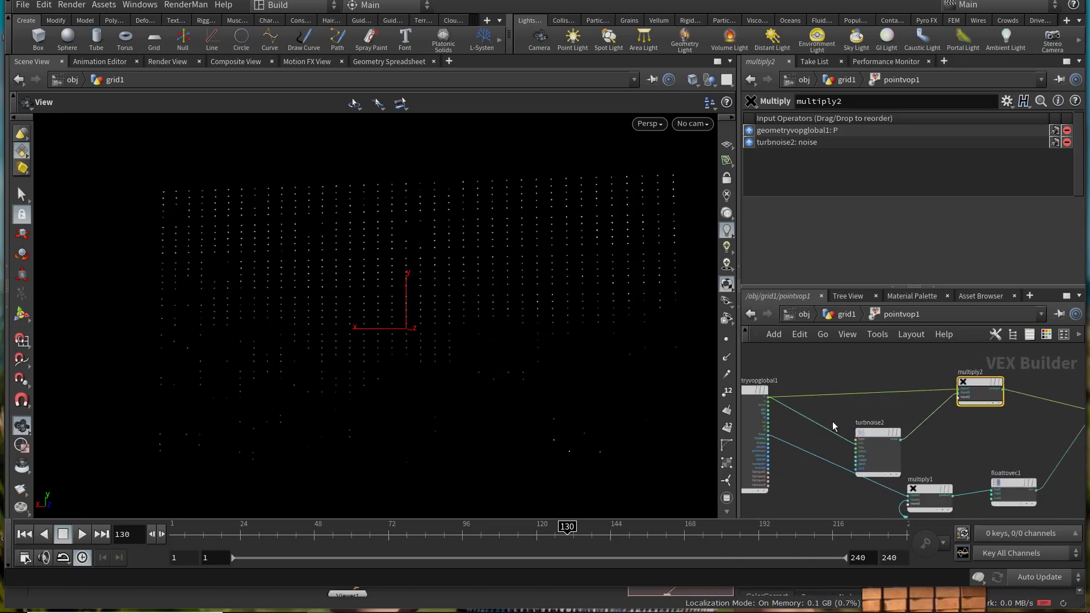
scroll(898, 403, "up", 2)
key("Tab")
type("fit")
key("Return")
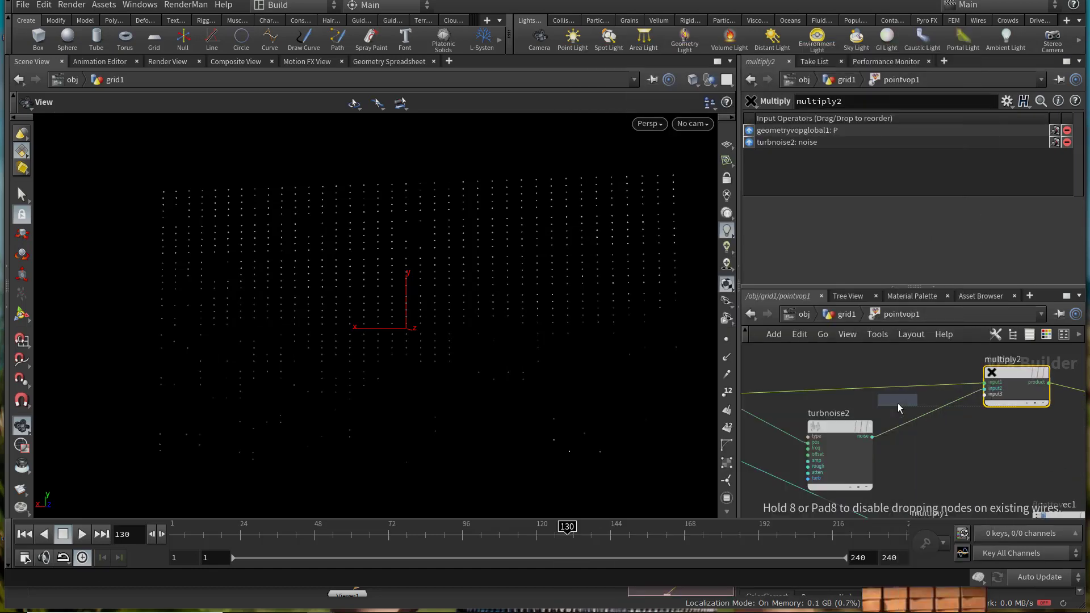
key("Escape")
Step: Insert a Fit Range node on the wire between turbnoise2's noise output and multiply2
left_click(853, 428)
middle_click_drag(887, 436, 827, 447)
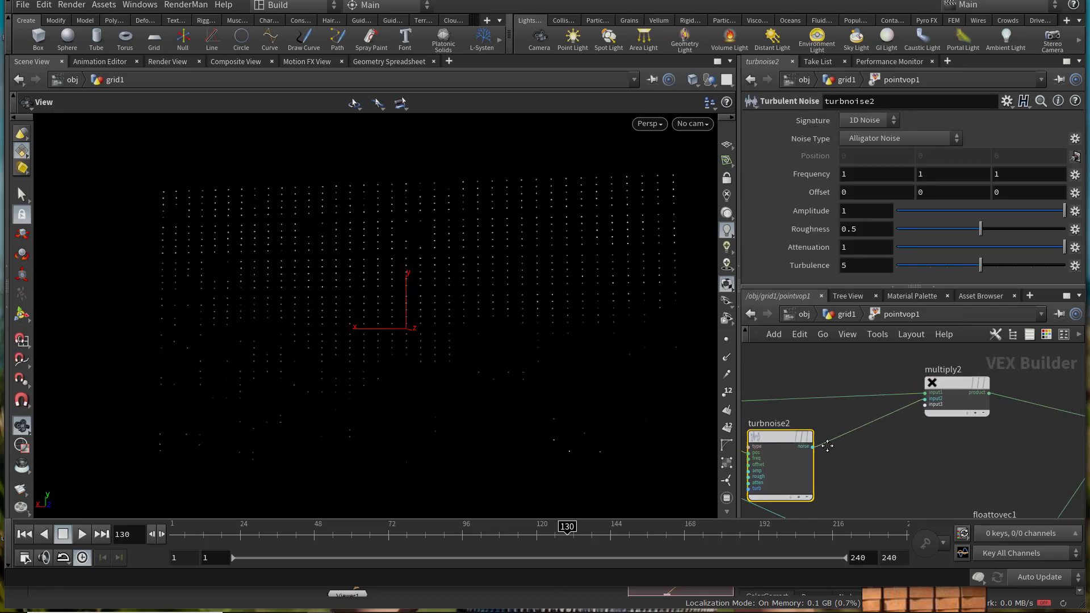
key("Tab")
type("fit")
key("Return")
left_click(879, 420)
scroll(1055, 394, "down", 3)
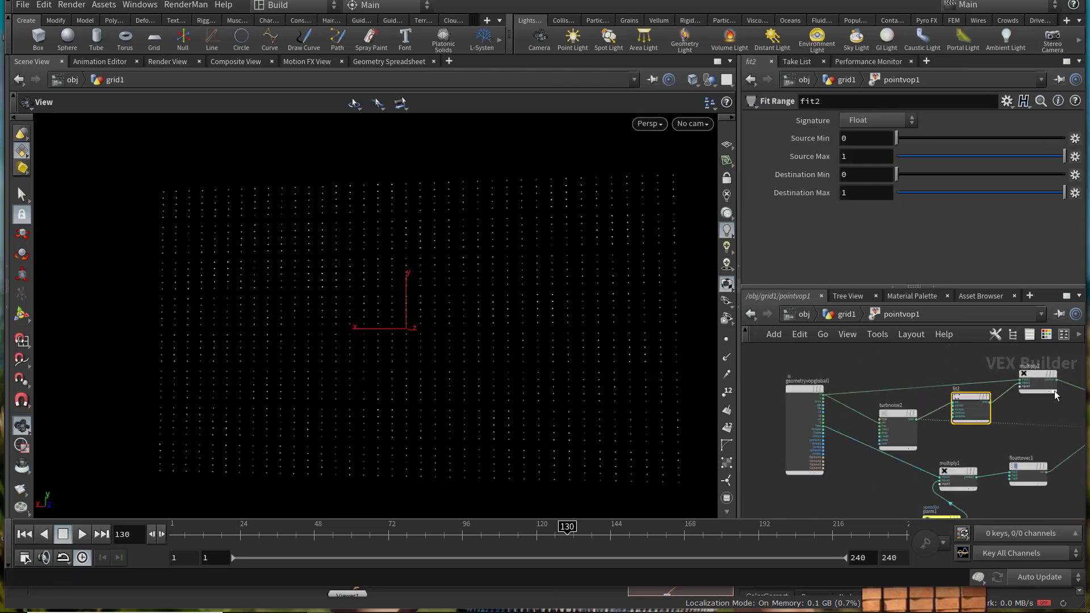
Step: Set fit2's Destination Min to .8 and Destination Max to 1.2
middle_click_drag(1024, 415, 954, 429)
scroll(819, 421, "up", 1)
middle_click_drag(760, 413, 850, 403)
scroll(835, 399, "up", 2)
middle_click_drag(937, 405, 755, 415)
scroll(755, 415, "down", 1)
type(".8")
left_click_drag(860, 174, 784, 193)
type("1.2")
middle_click_drag(921, 419, 904, 418)
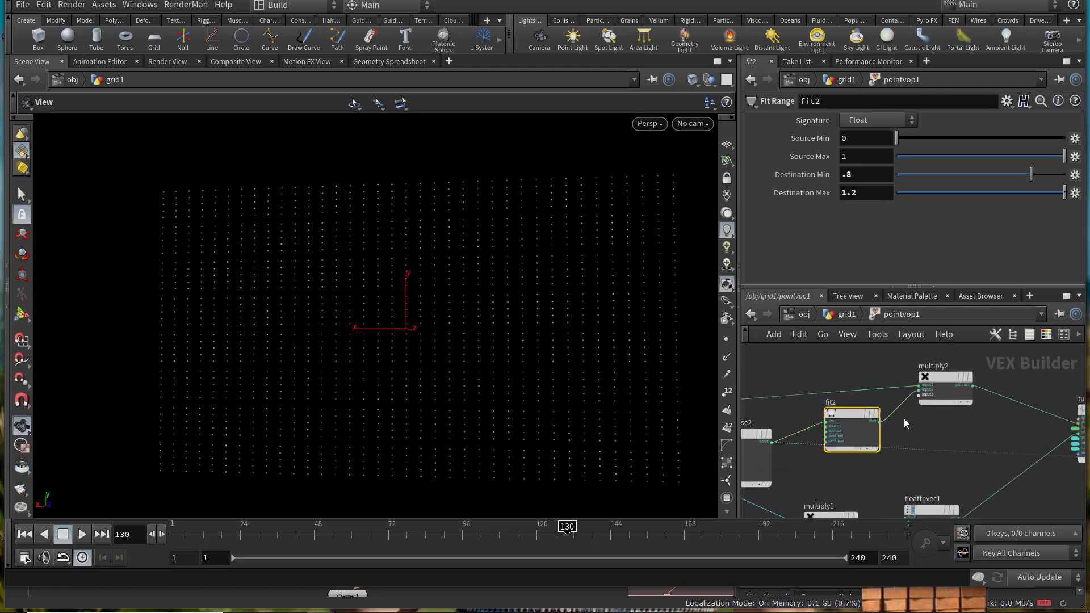
scroll(884, 405, "down", 3)
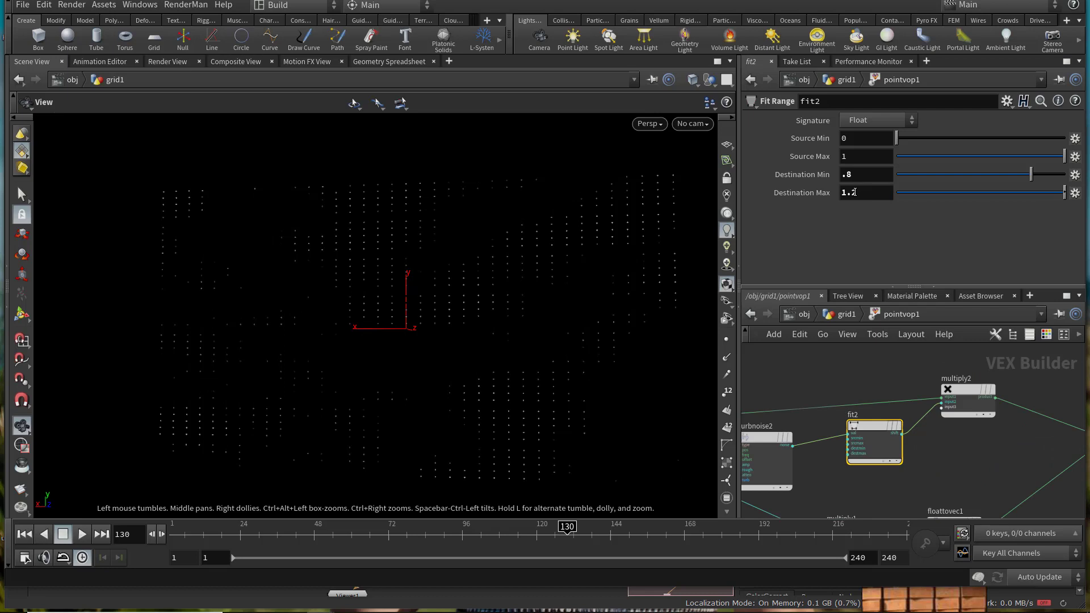
Step: Scrub fit2's Destination Max to test its effect on the pattern, and set it to 1
middle_click_drag(853, 193, 939, 195)
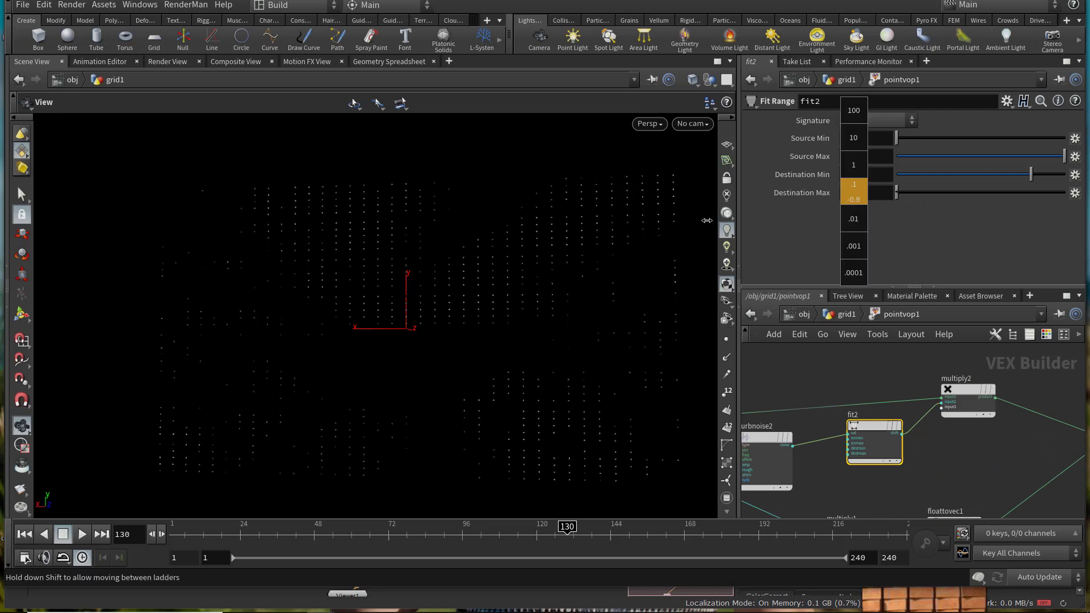
middle_click_drag(799, 218, 793, 189)
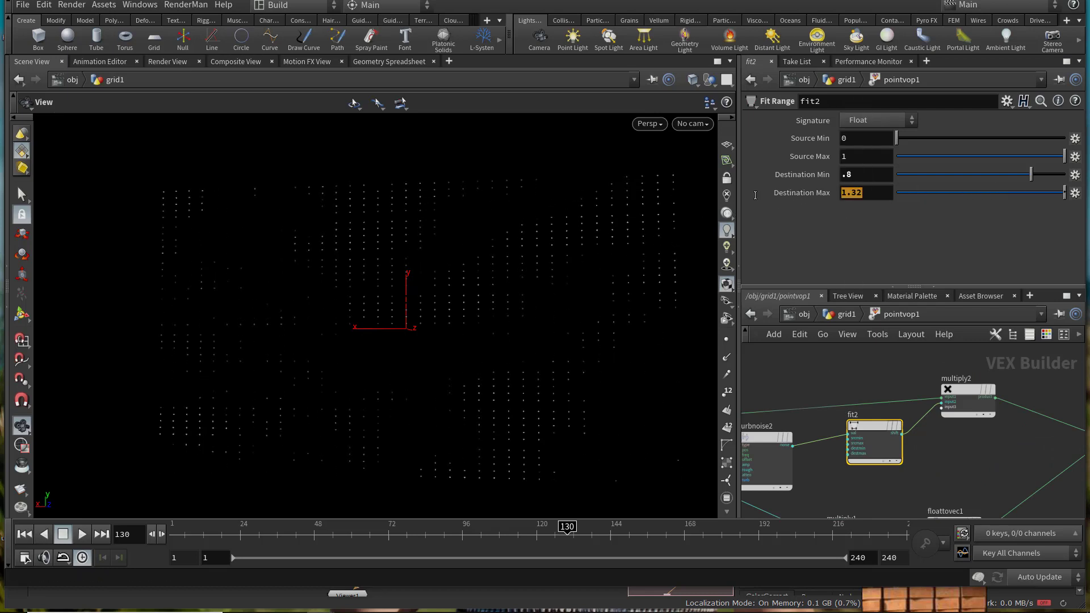
type("1")
key("Return")
Step: Link turbnoise2's second and third Frequency components to the first one with relative references
middle_click_drag(783, 417, 939, 356)
scroll(939, 357, "up", 1)
left_click(920, 390)
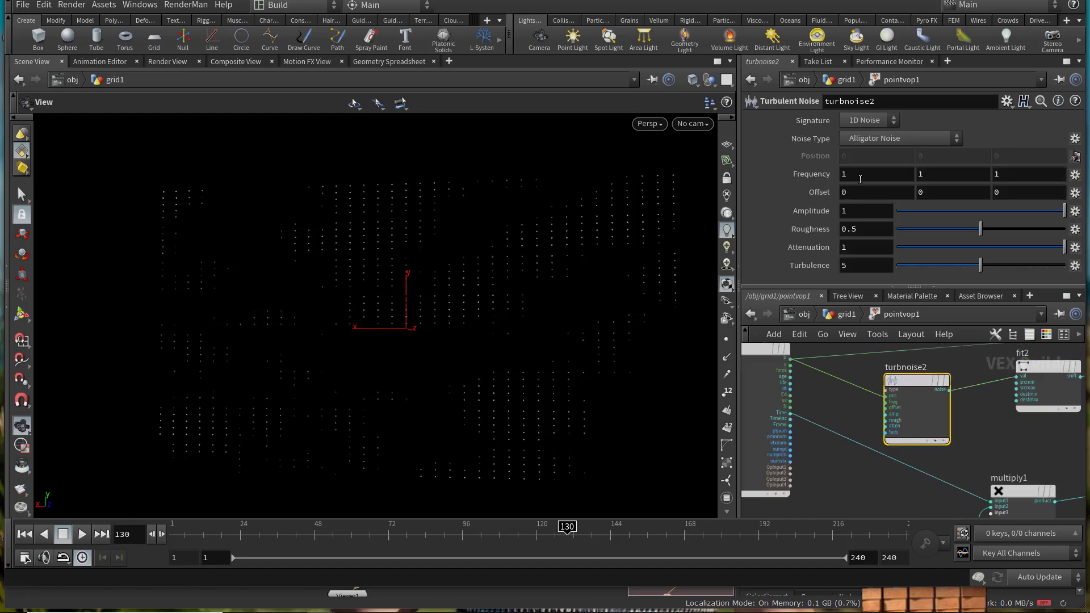
right_click(887, 174)
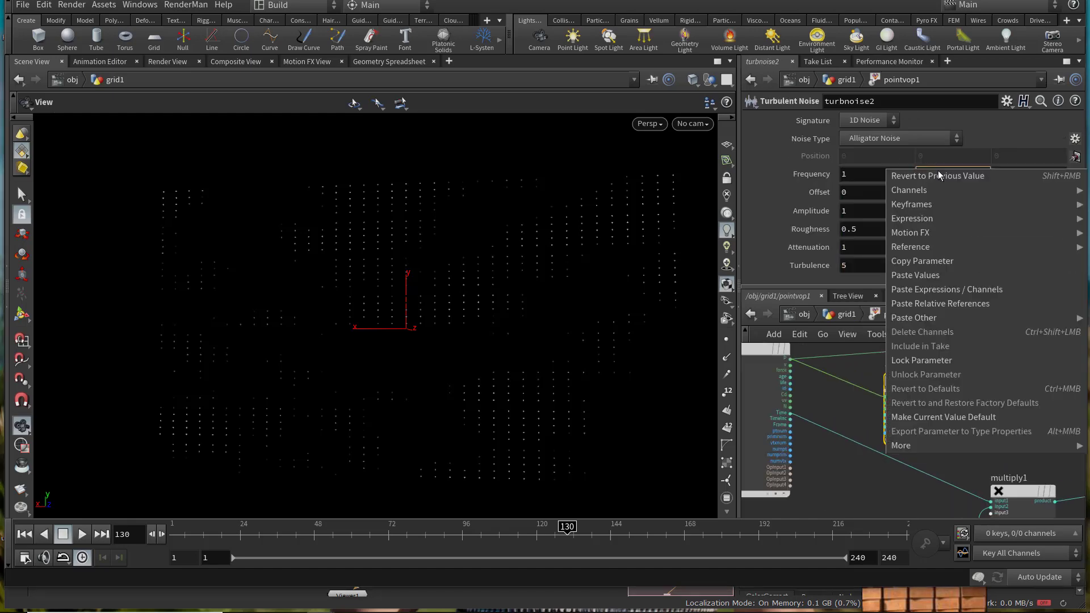
left_click(949, 302)
right_click(1025, 175)
left_click(980, 303)
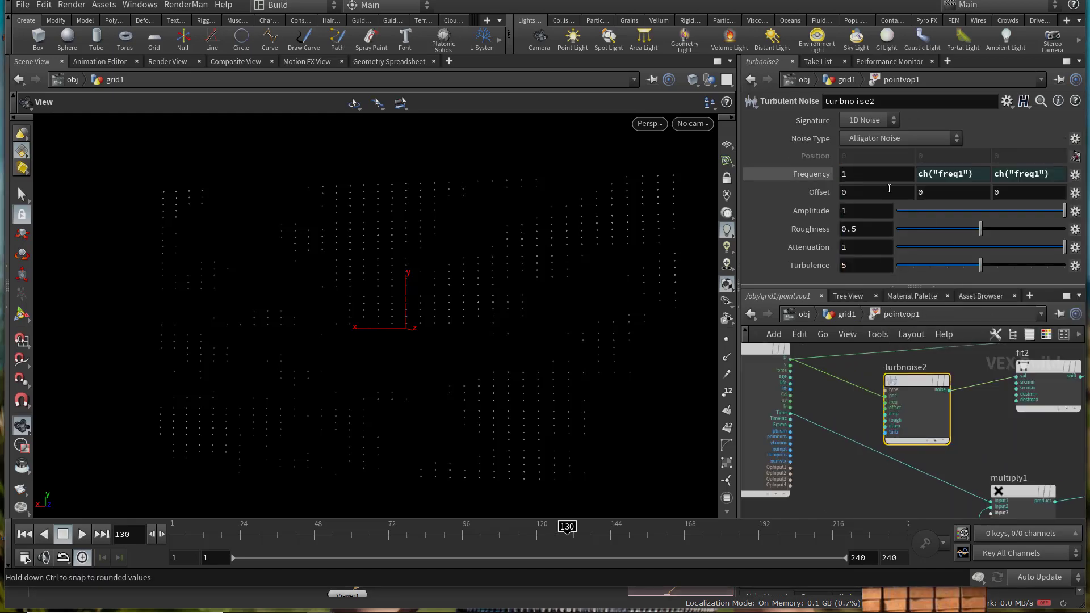
Step: Try turbnoise2's first Frequency component at .2, settle on .5, and nudge its Roughness to 0.507
left_click_drag(879, 175, 805, 180)
type(".2")
key("Return")
double_click(869, 175)
type(".5")
key("Return")
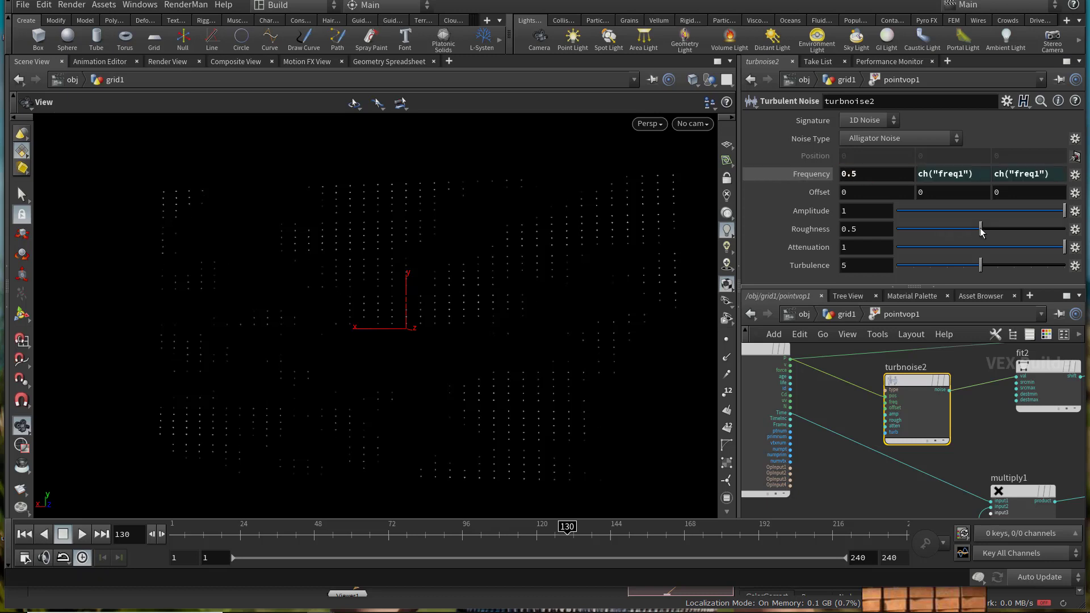
left_click_drag(981, 229, 983, 228)
Step: Set fit2's Destination Max to 5, orbit around the points and scrub the timeline back to frame 1
middle_click_drag(1034, 350, 966, 362)
left_click(969, 377)
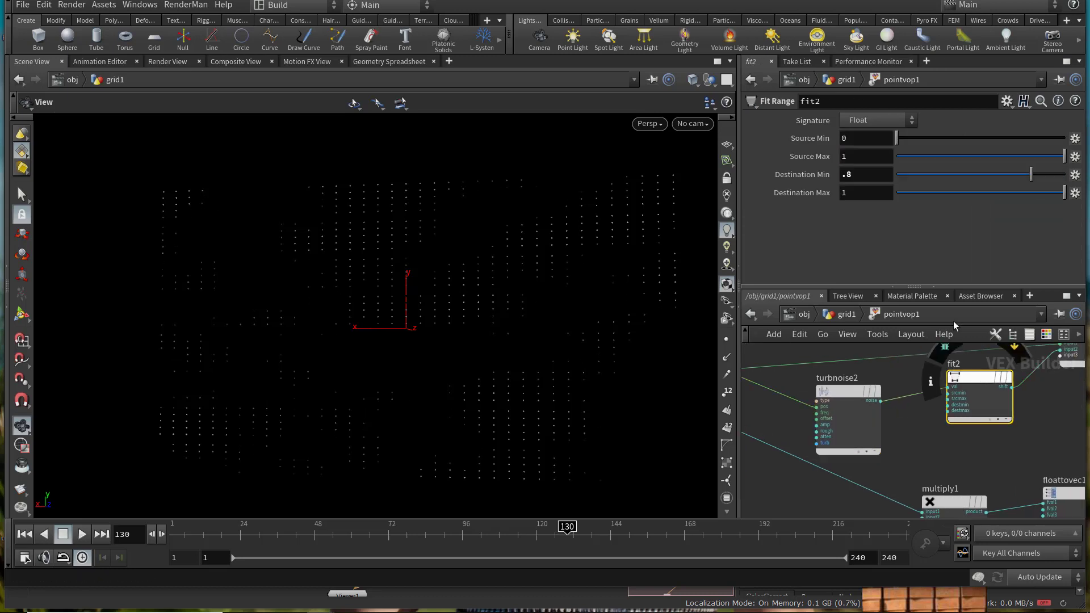
left_click(863, 194)
type(".2")
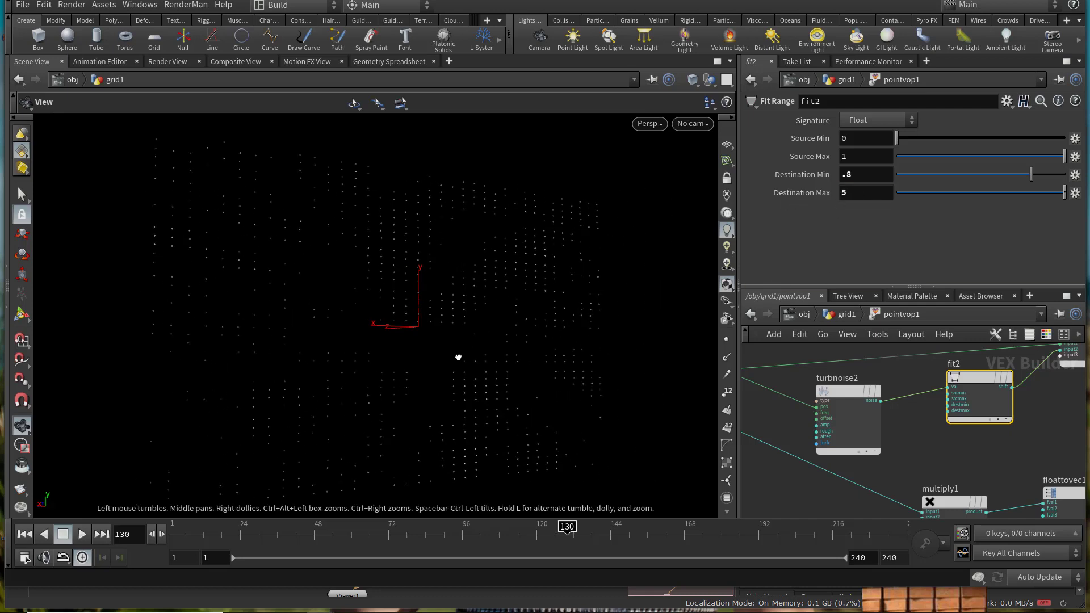
left_click_drag(355, 363, 400, 288)
left_click(477, 534)
left_click_drag(335, 536, 213, 536)
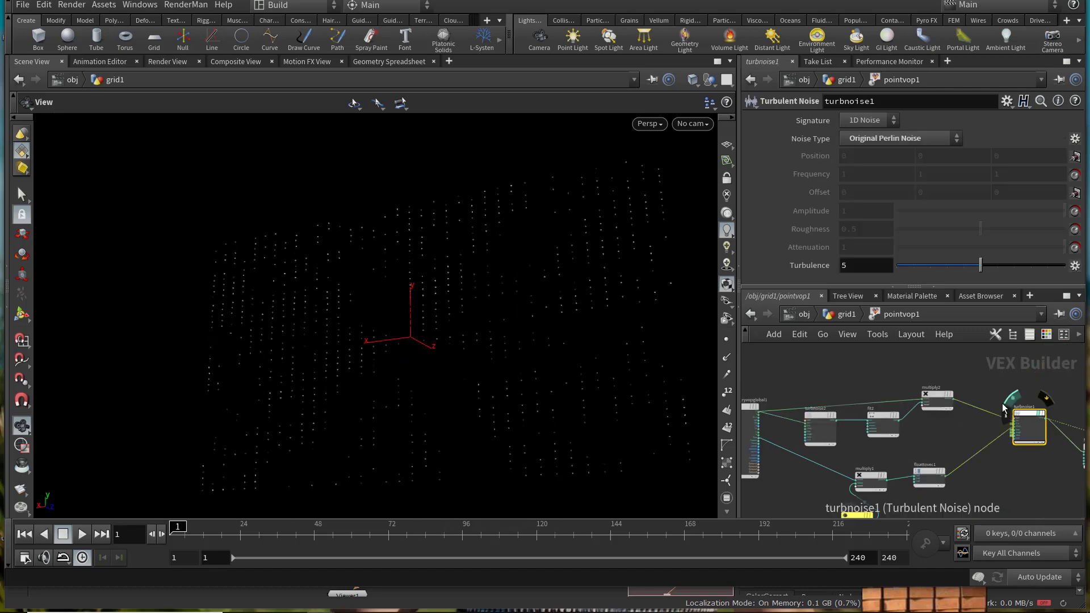
Step: Copy pointvop1's Frequency parameter and paste it as the relative reference ch("../freq1") into turbnoise2's first Frequency component
left_click(845, 315)
left_click(866, 204)
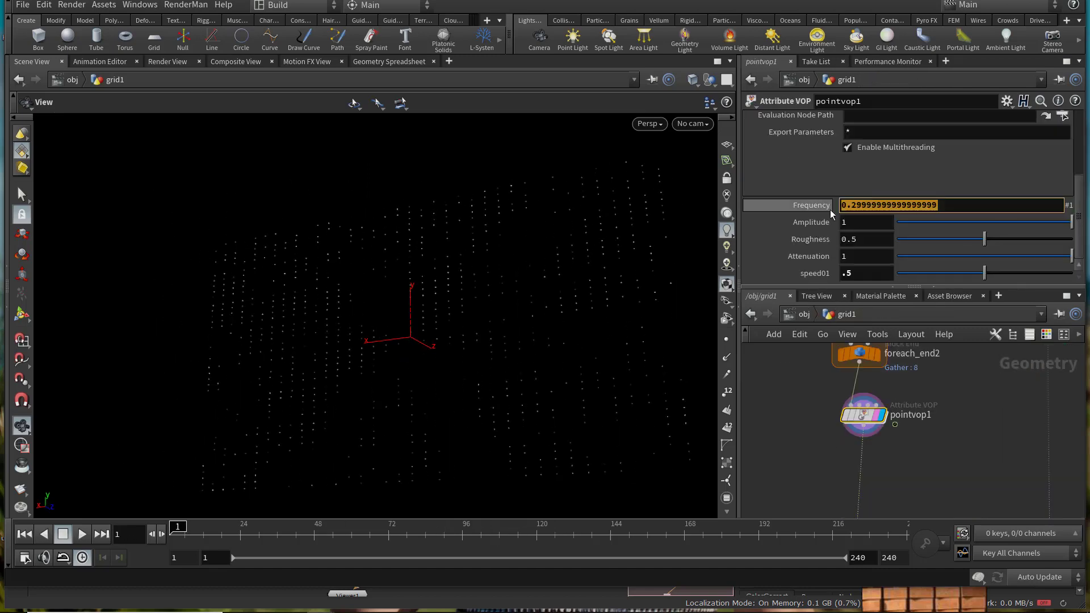
right_click(863, 207)
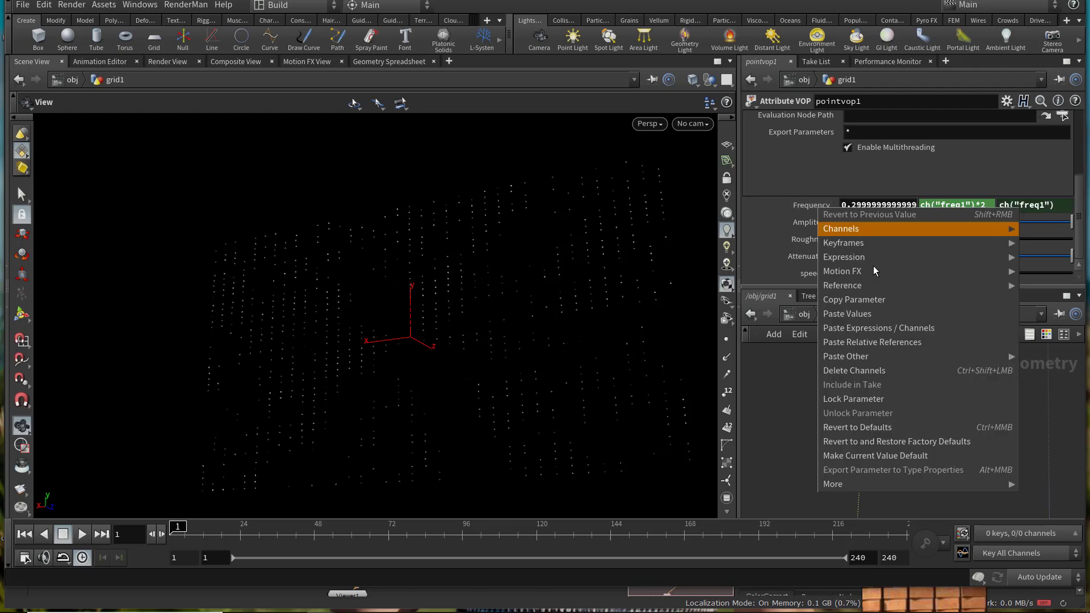
left_click(895, 302)
double_click(853, 415)
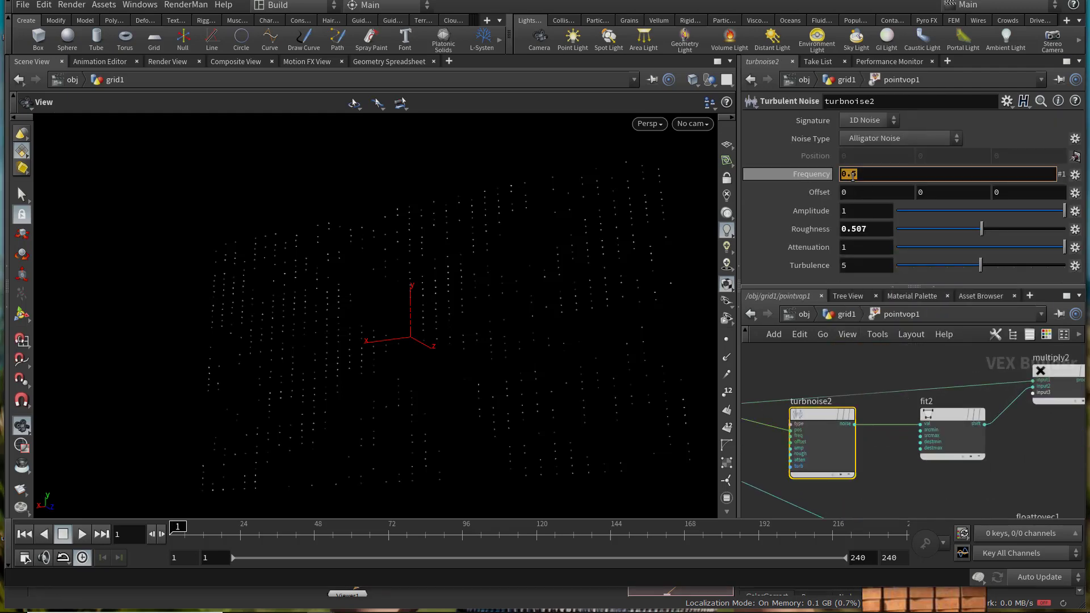
right_click(846, 174)
left_click(885, 293)
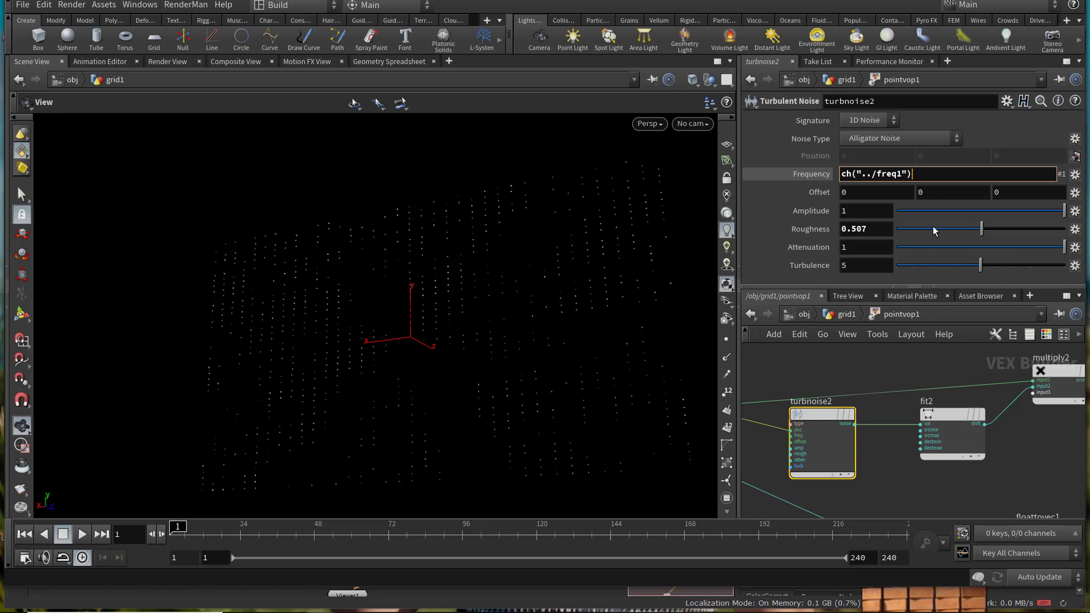
Step: Confirm turbnoise2's frequency reference and set fit2's Destination Max to 3.7
key("Return")
left_click(952, 420)
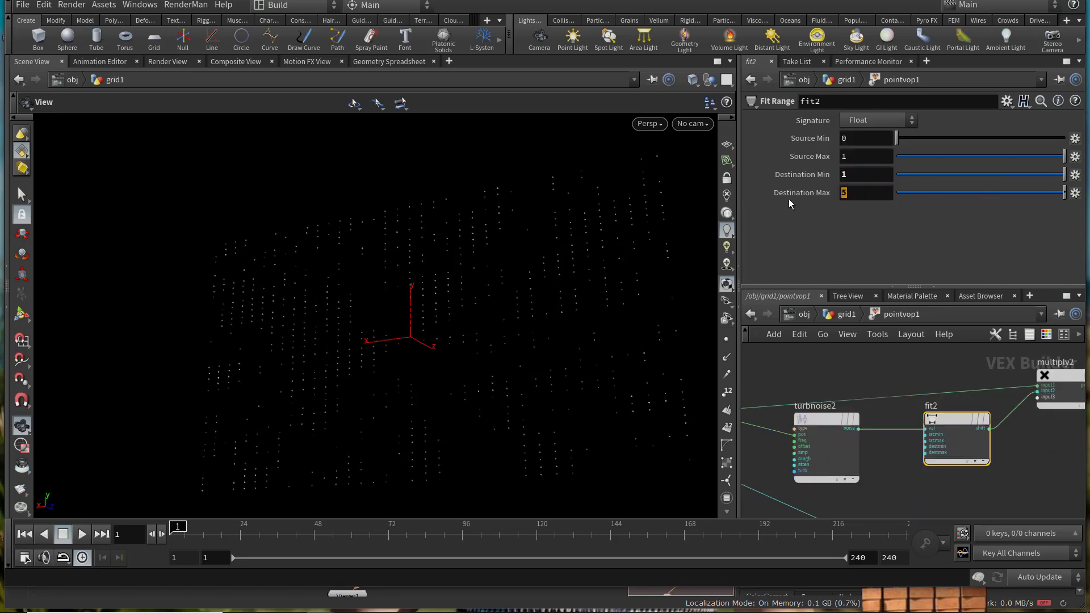
middle_click_drag(849, 193, 893, 195)
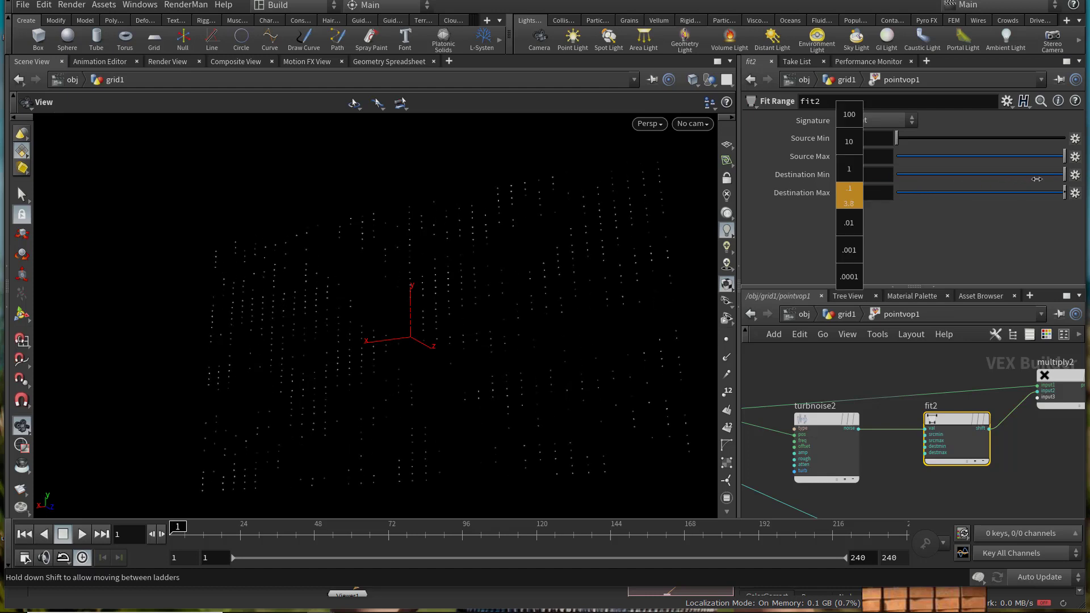
middle_click_drag(950, 185, 969, 182)
middle_click_drag(849, 193, 909, 203)
Step: Play the timeline to review the point noise from another angle, stop it, and save the scene
left_click(84, 534)
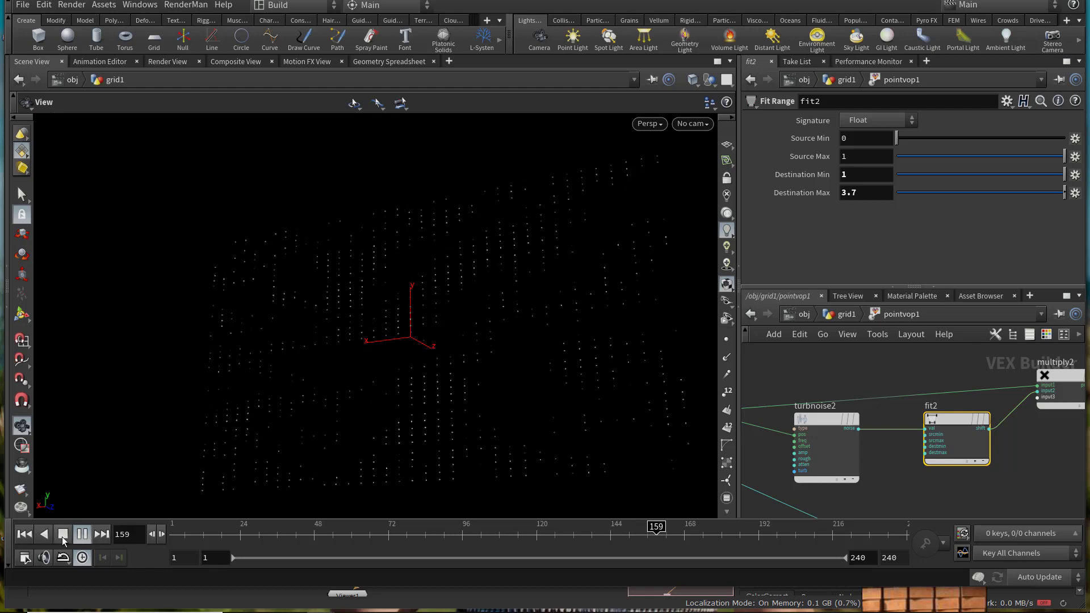
left_click(83, 534)
left_click_drag(226, 429, 676, 388)
scroll(988, 452, "down", 8)
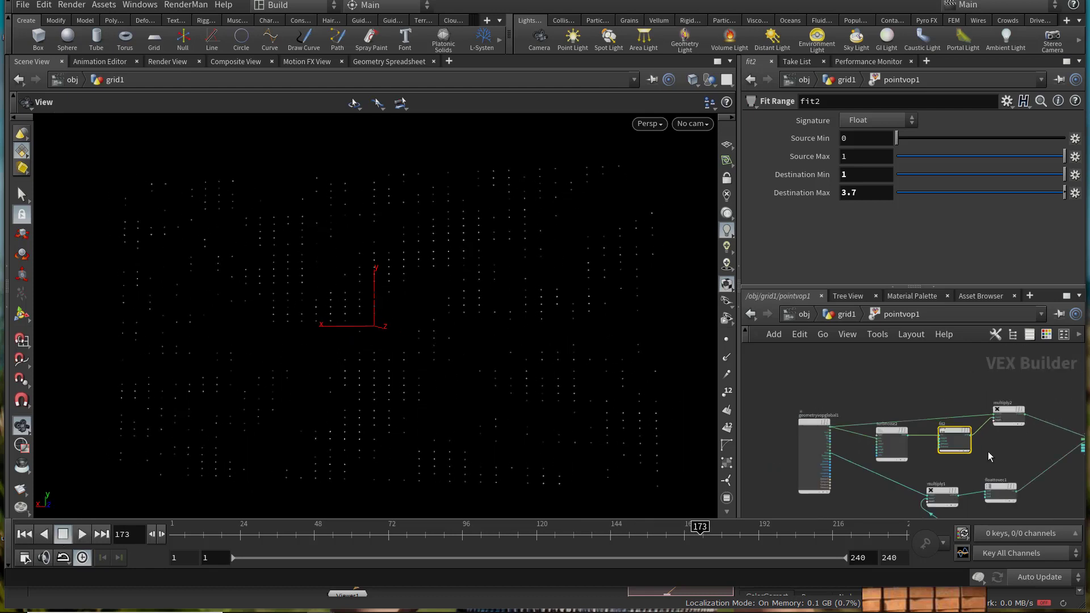
key("ctrl+s")
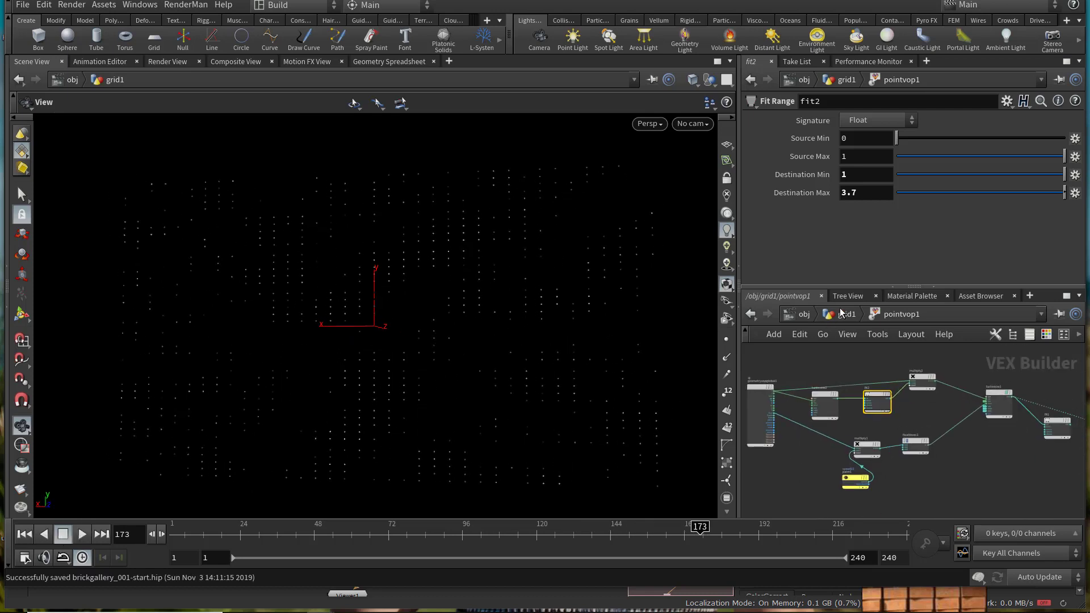
Step: Return to the grid1 network, display copy1 with Use Template Point Attributes enabled, and play the brick animation
left_click(845, 314)
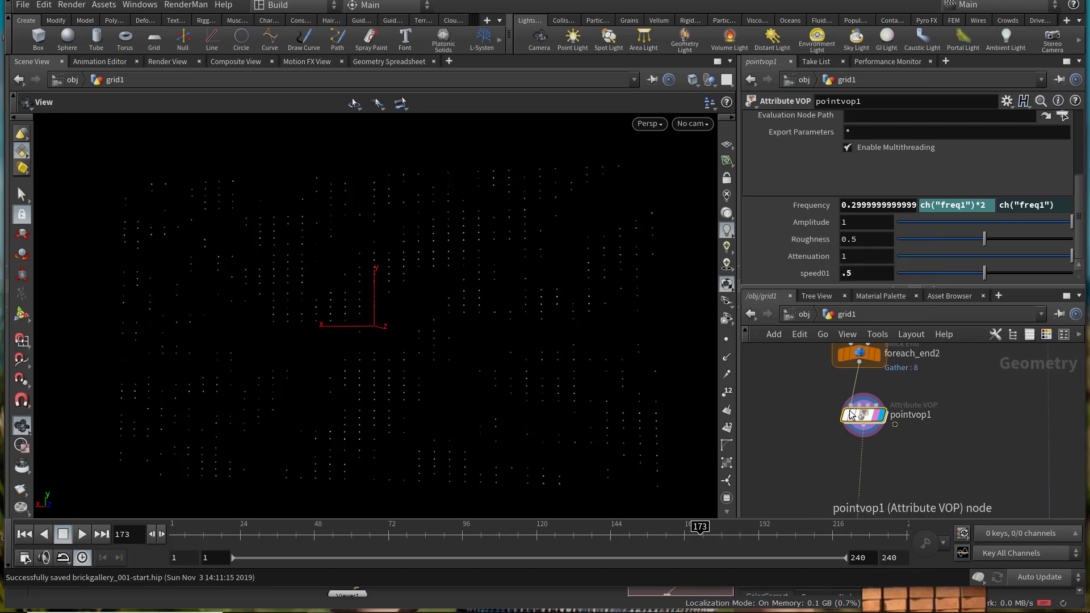
scroll(826, 454, "down", 3)
middle_click_drag(889, 499, 908, 411)
scroll(868, 447, "up", 3)
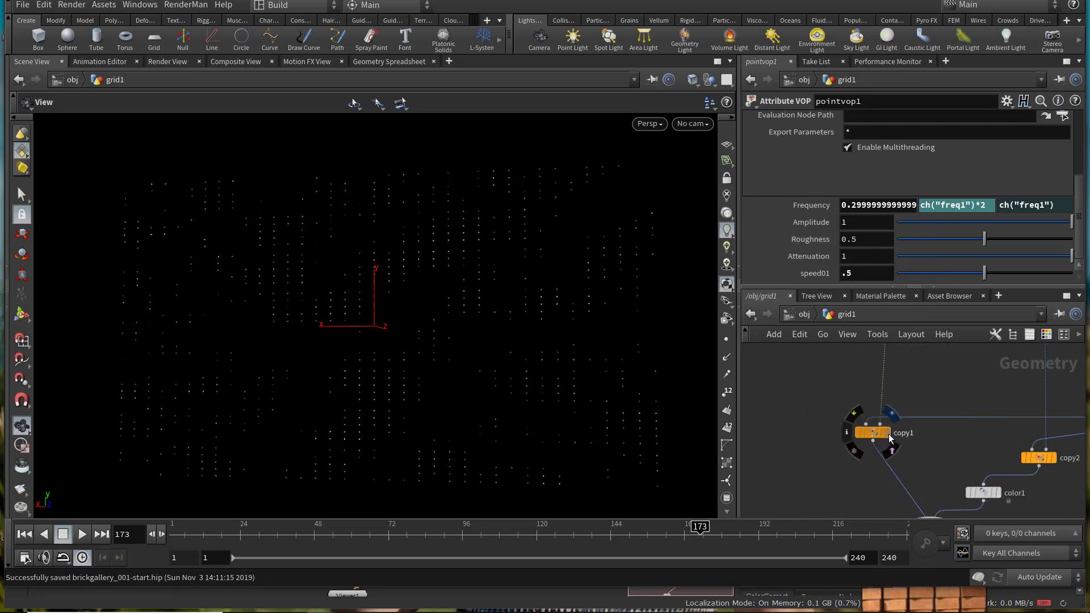
left_click(888, 433)
left_click(873, 437)
left_click(828, 120)
left_click(873, 138)
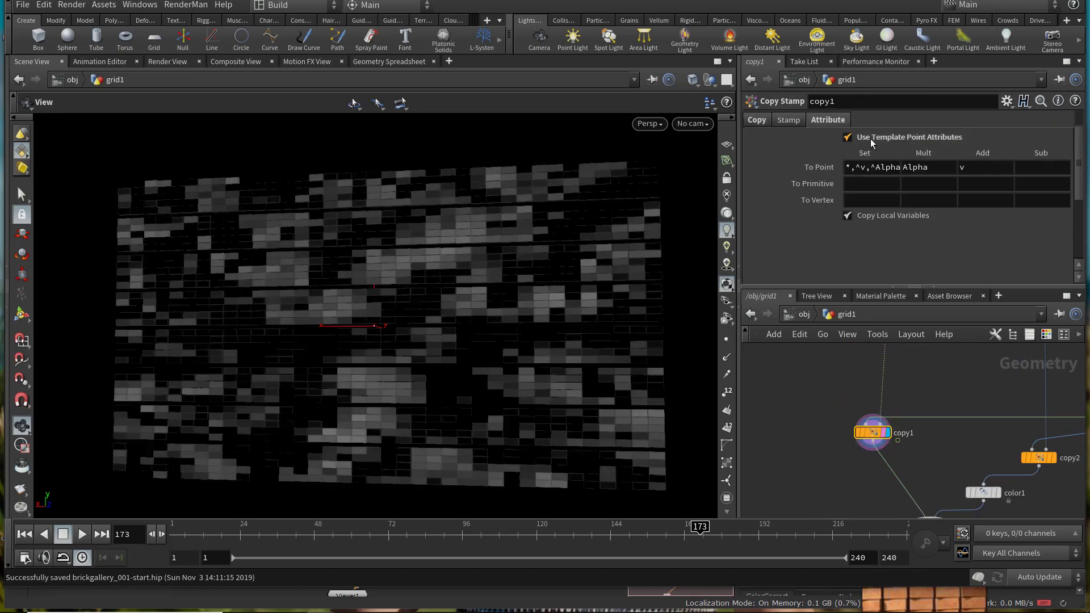
left_click_drag(224, 535, 135, 539)
left_click(82, 535)
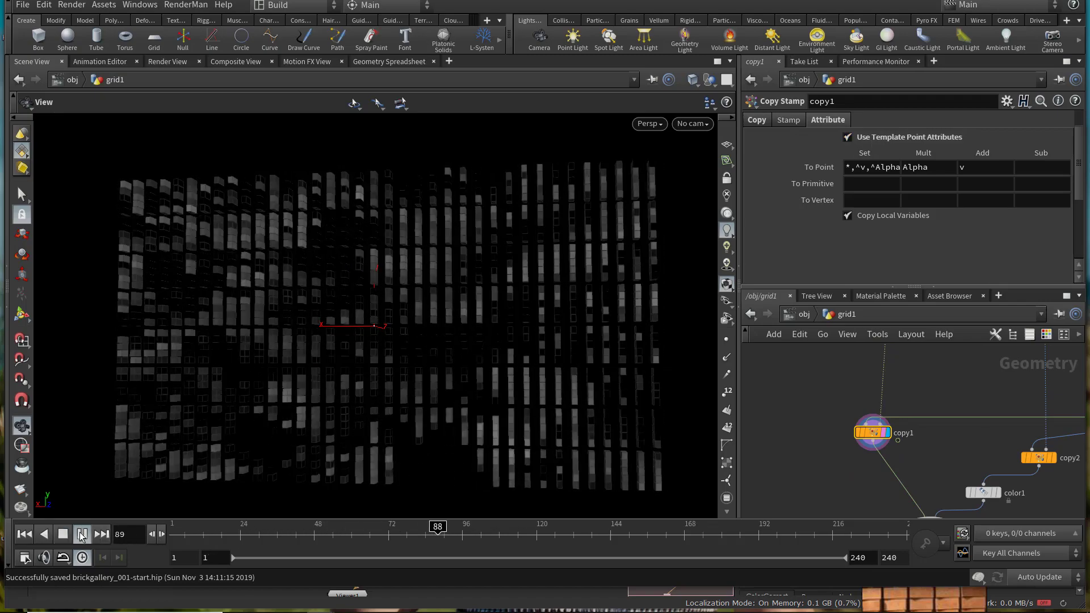
Step: Enter pointvop1's network and reposition the speed01 parameter node beside multiply1
scroll(867, 369, "down", 2)
middle_click_drag(867, 369, 872, 536)
scroll(907, 471, "up", 2)
double_click(885, 470)
scroll(877, 401, "up", 3)
middle_click_drag(875, 401, 887, 375)
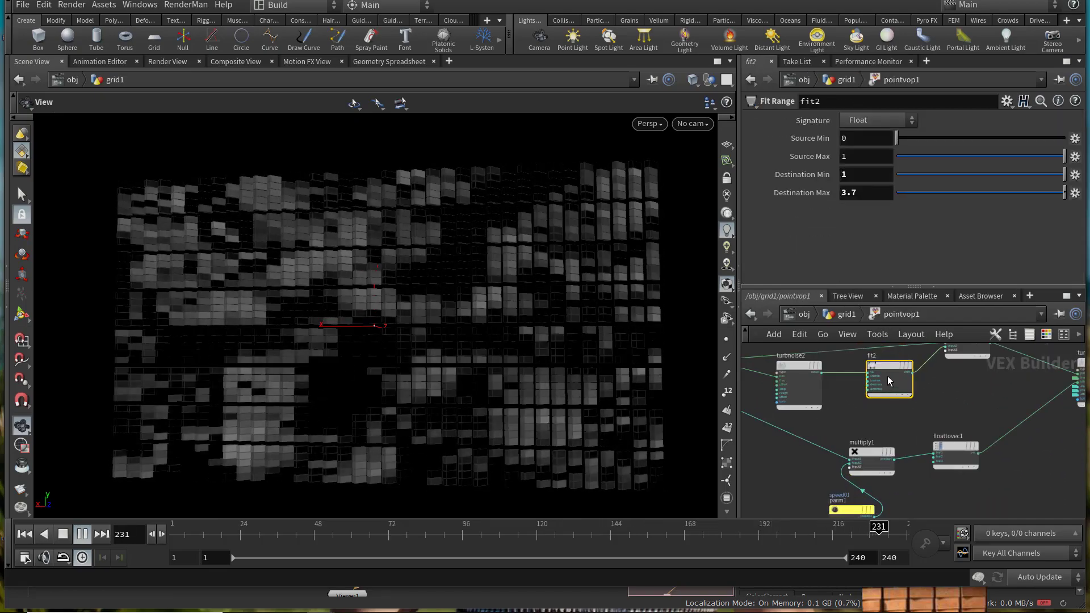
scroll(837, 440, "up", 1)
middle_click_drag(838, 439, 850, 419)
scroll(832, 445, "down", 1)
scroll(850, 420, "down", 1)
left_click_drag(885, 456, 842, 443)
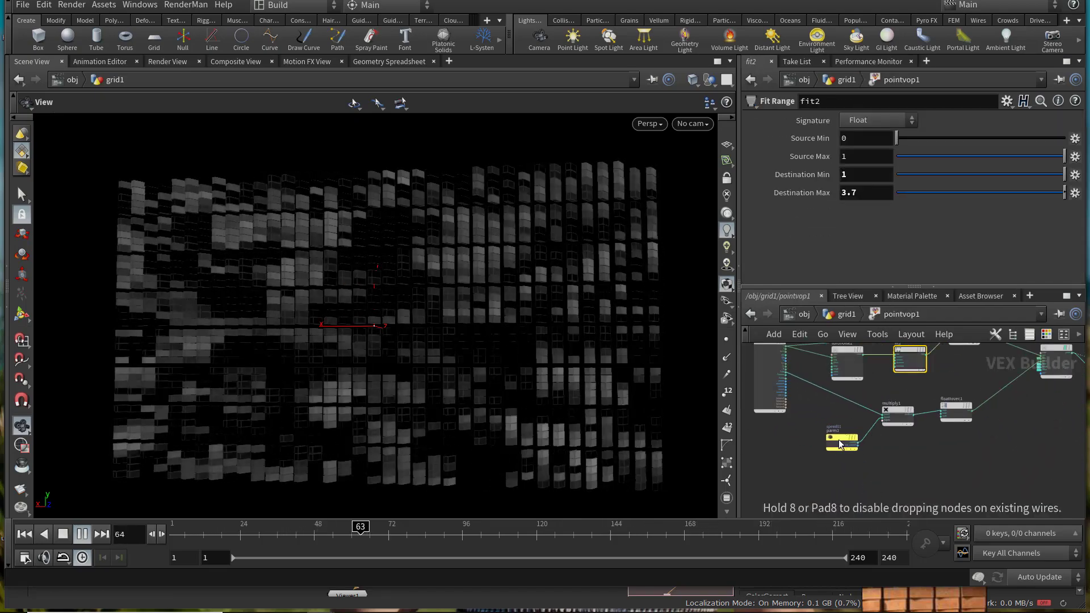
Step: Add a Parameter node below floattovec1 and connect it to floattovec1's second input
left_click(956, 413)
middle_click_drag(993, 419, 903, 472)
scroll(903, 471, "up", 1)
middle_click_drag(822, 505, 856, 471)
scroll(854, 489, "up", 1)
key("Tab")
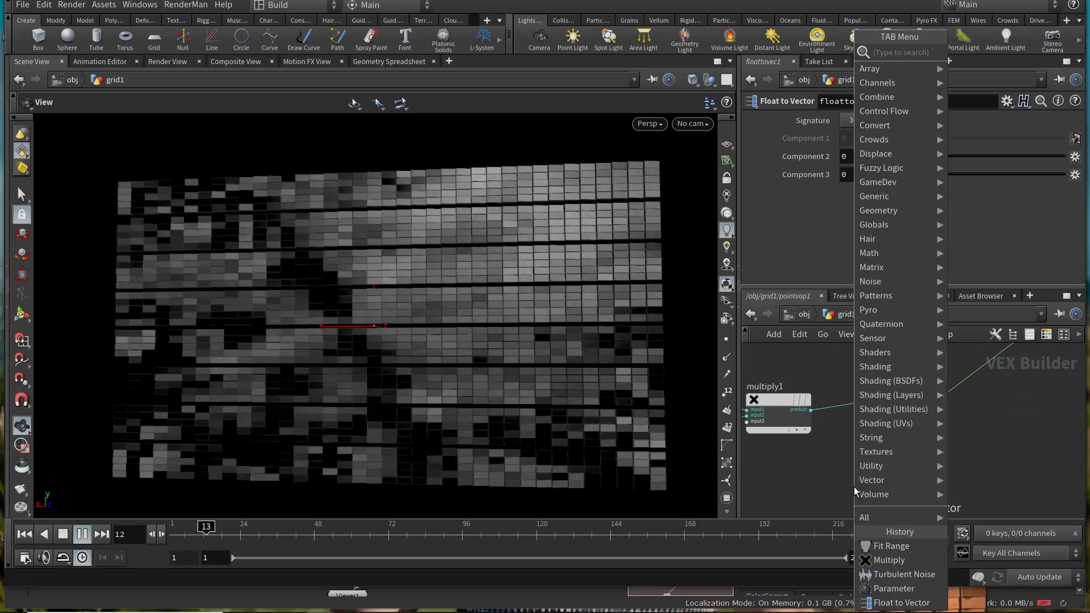
type("param")
key("Return")
left_click(818, 487)
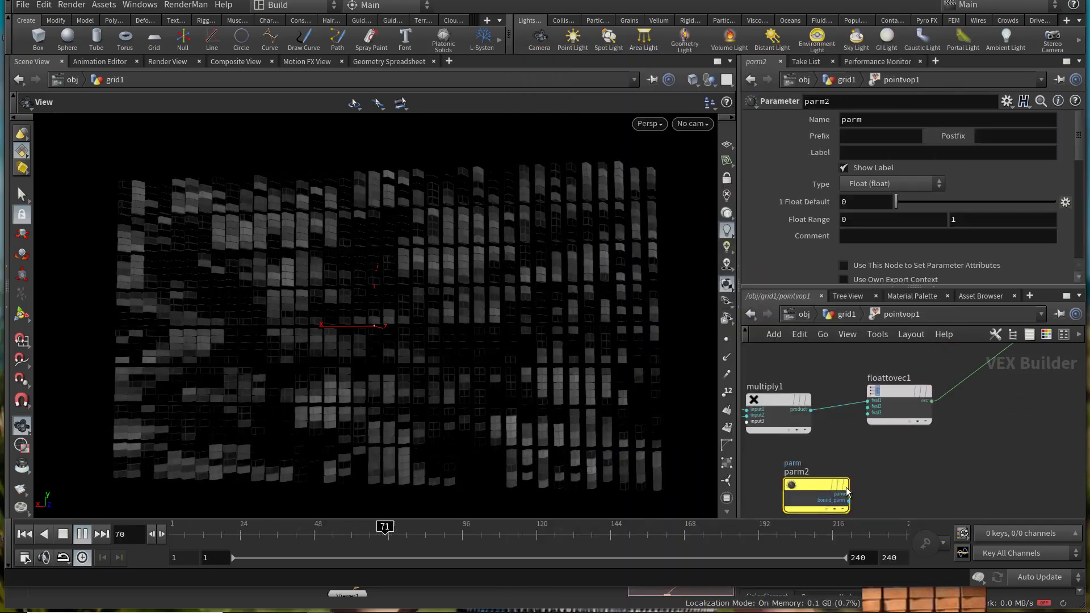
left_click_drag(848, 494, 867, 407)
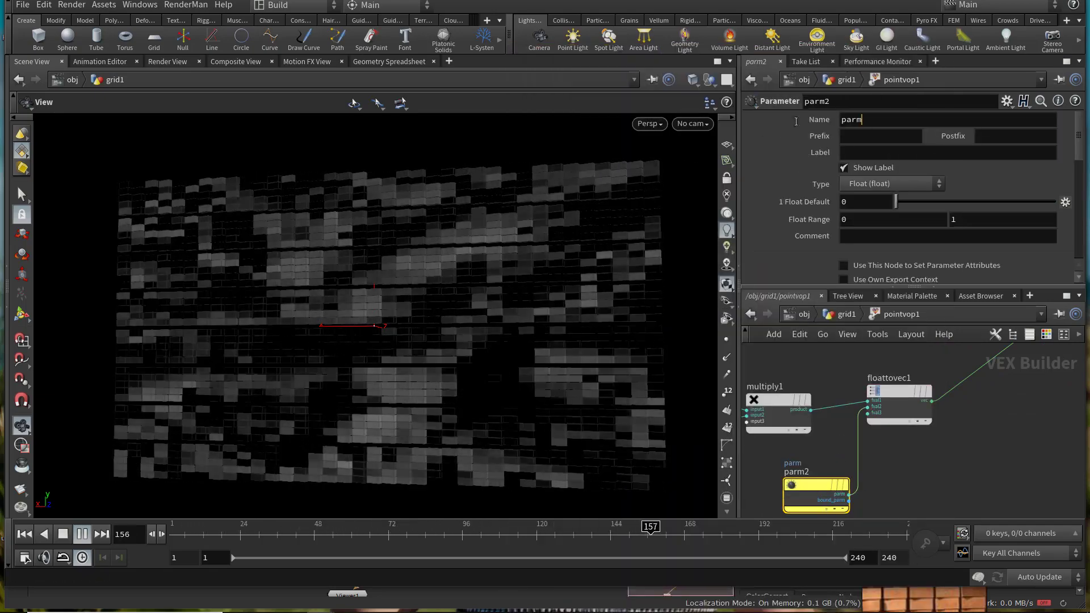
Step: Set both the name and the label of the new parameter to offsetY
double_click(855, 119)
type("offsetY")
key("Return")
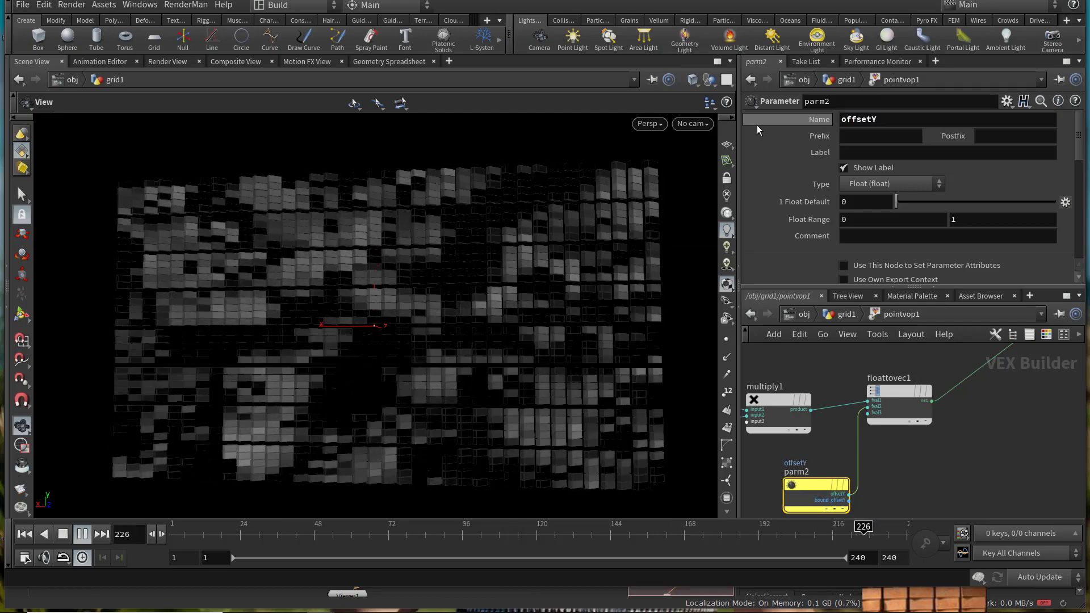
double_click(864, 120)
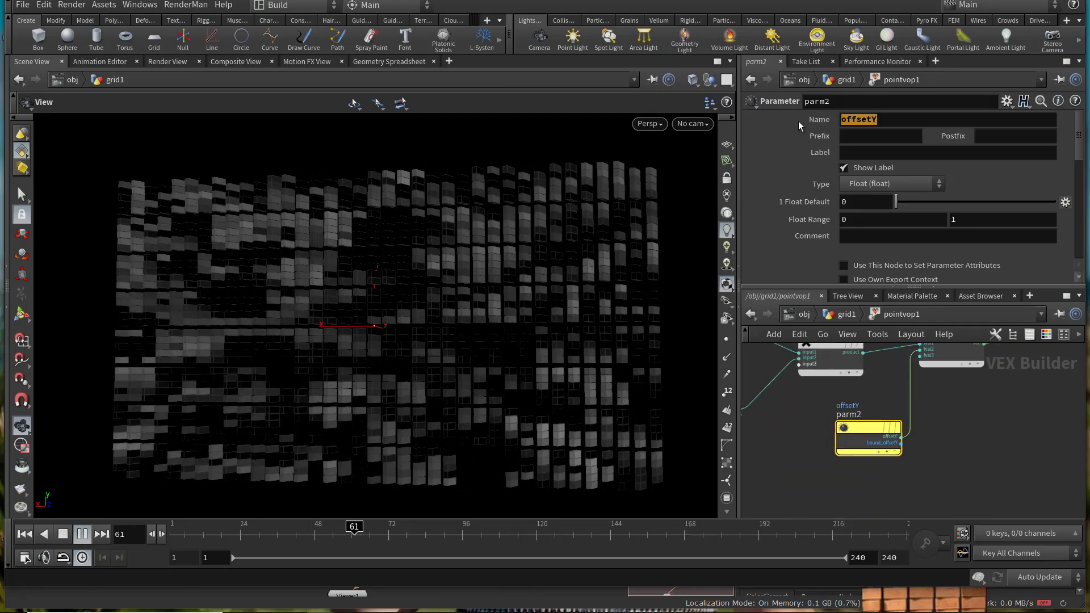
key("ctrl+c")
left_click(868, 153)
key("ctrl+v")
left_click(1022, 392)
Step: Add another Parameter node below offsetY and set its name and label to offsetZ
middle_click_drag(898, 493, 913, 466)
type("aram")
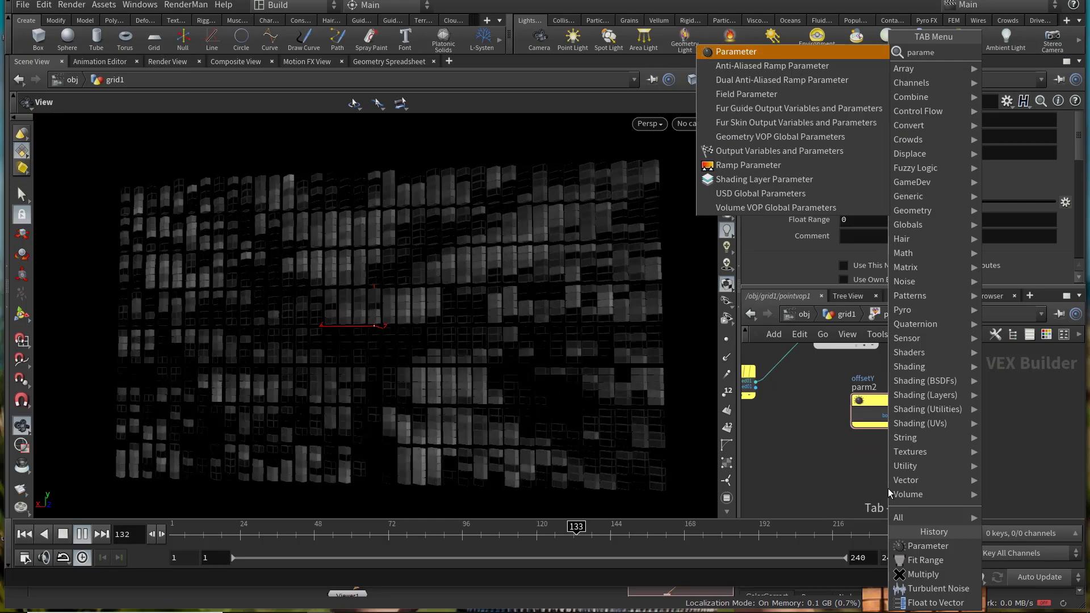
key("Return")
left_click(885, 495)
left_click_drag(886, 120, 749, 123)
type("offsetY")
key("BackSpace")
type("Z")
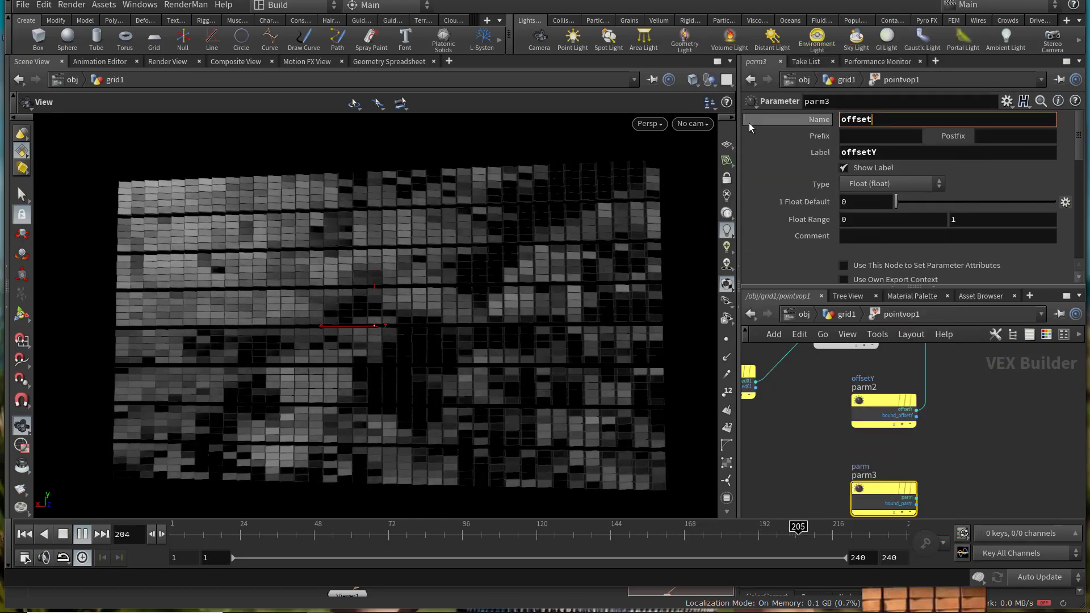
left_click(904, 152)
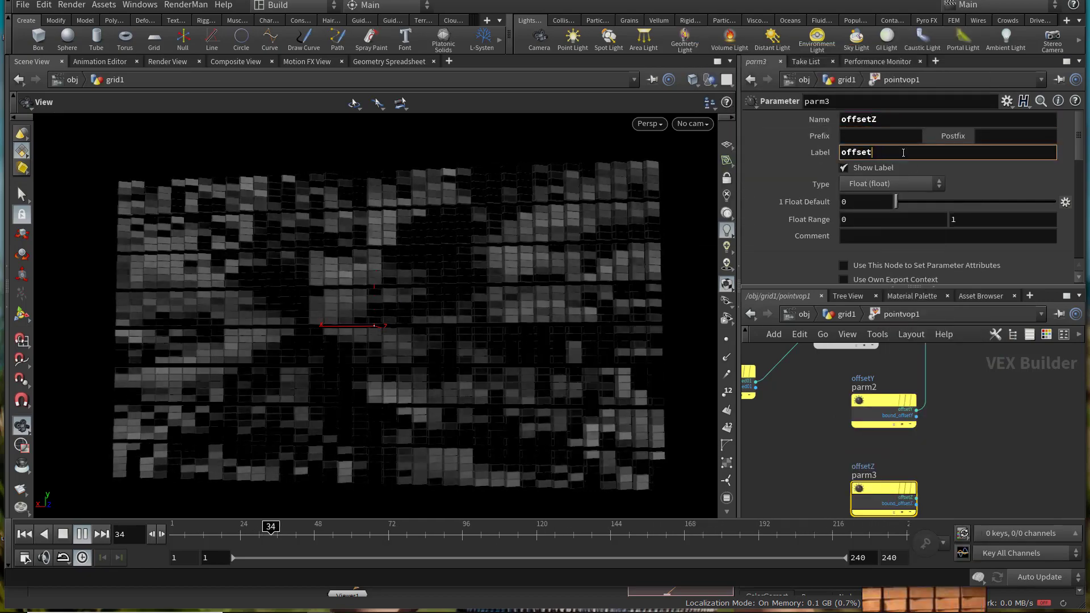
Step: Connect the offsetZ parameter to floattovec1's third input and tidy the parameter nodes' placement
left_click(917, 499)
middle_click_drag(1021, 433, 1013, 549)
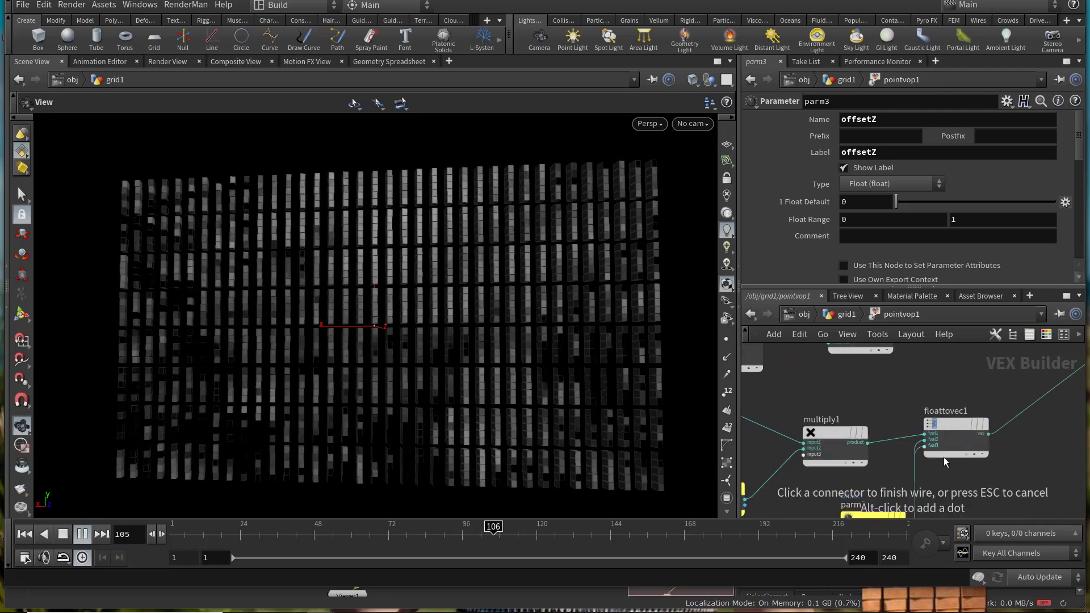
left_click(929, 447)
middle_click_drag(942, 496, 957, 395)
left_click_drag(897, 413, 882, 418)
middle_click_drag(993, 407, 1054, 452)
scroll(990, 423, "down", 3)
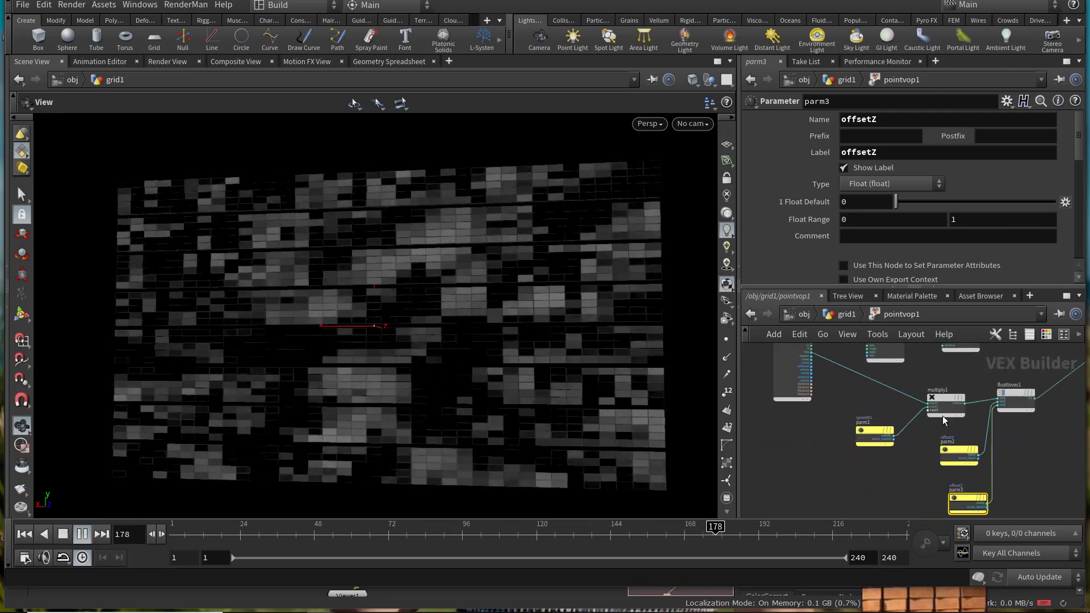
Step: Make room after multiply1 and insert an Add node between multiply1 and floattovec1
scroll(943, 416, "up", 1)
left_click_drag(944, 392, 1002, 392)
scroll(929, 394, "up", 2)
key("Tab")
type("add")
key("Return")
left_click(952, 389)
Step: Duplicate the offsetY parameter node and set the copy's name and label to offsetX
scroll(938, 463, "down", 3)
middle_click_drag(950, 469, 941, 393)
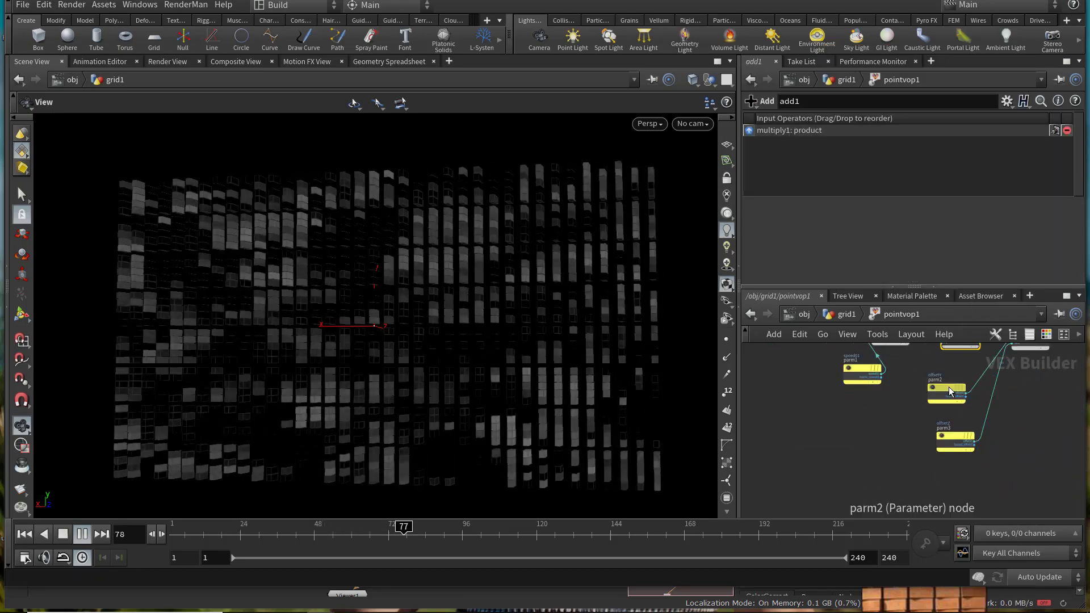
left_click(942, 396)
scroll(914, 410, "up", 2)
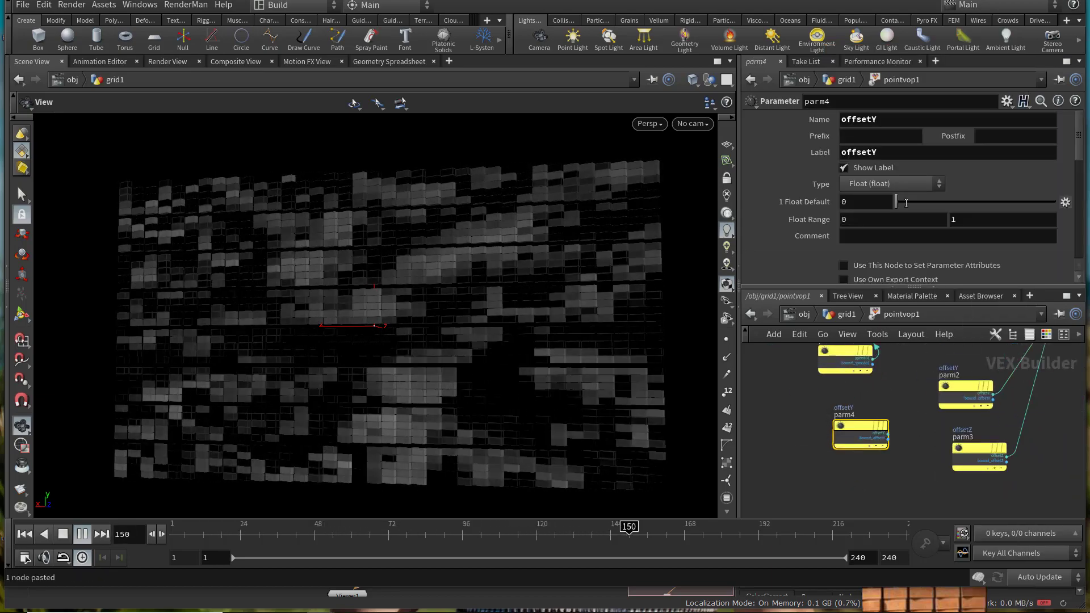
left_click(899, 120)
key("BackSpace")
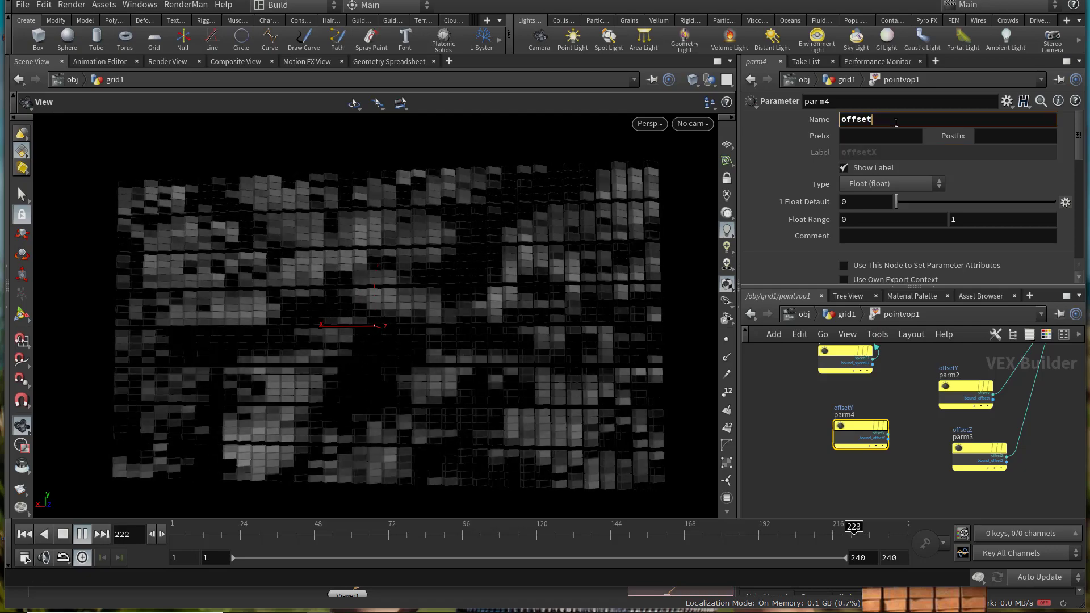
type("X")
key("Return")
Step: Connect the offsetX parameter to the add1 node's next free input
middle_click_drag(935, 431, 922, 457)
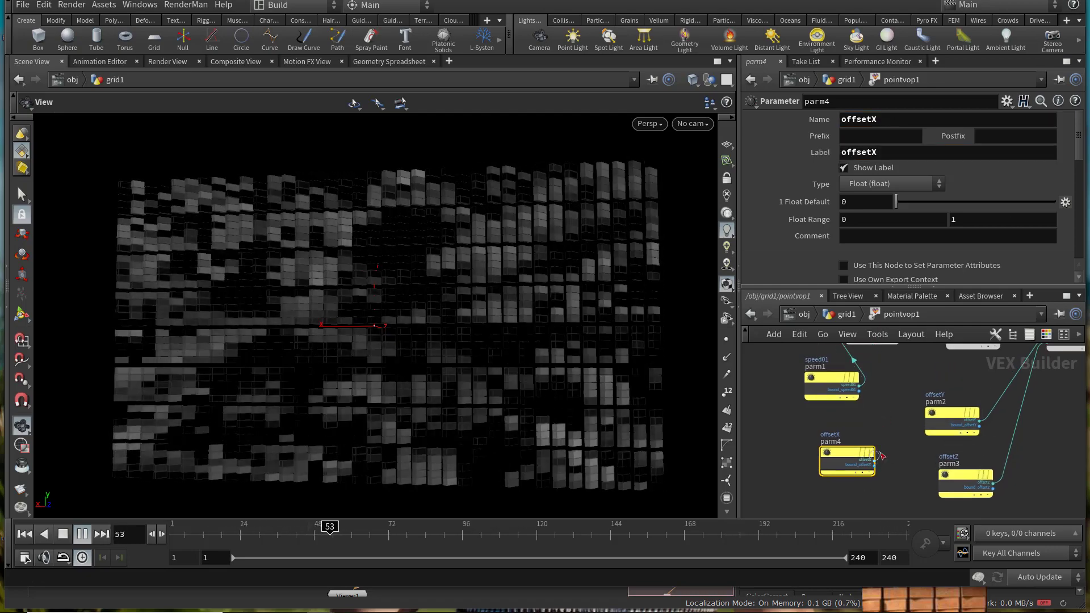
middle_click_drag(913, 368, 903, 428)
scroll(915, 427, "up", 1)
left_click(942, 408)
Step: Return to grid1, stop playback, and set pointvop1's offsetY to 1012.3, offsetZ to 1.2 and offsetX to 4.91
left_click(854, 319)
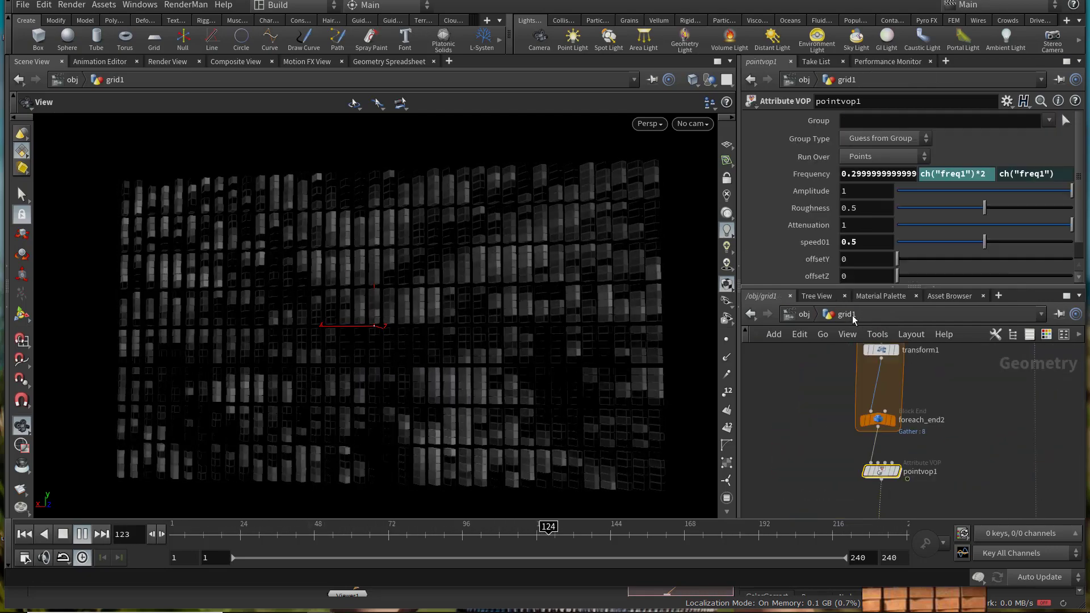
scroll(820, 235, "down", 1)
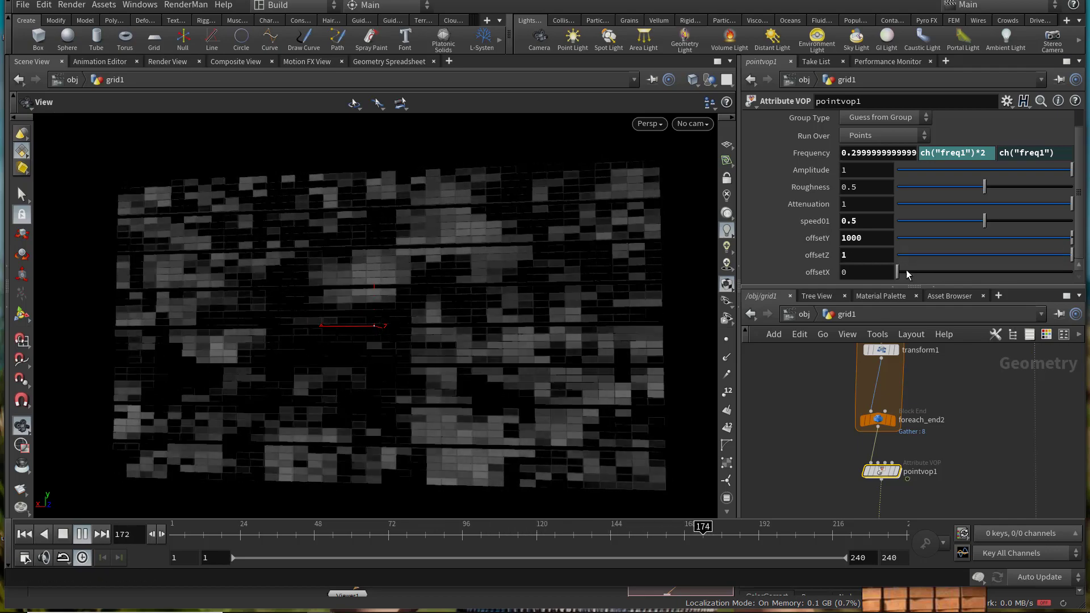
left_click(61, 534)
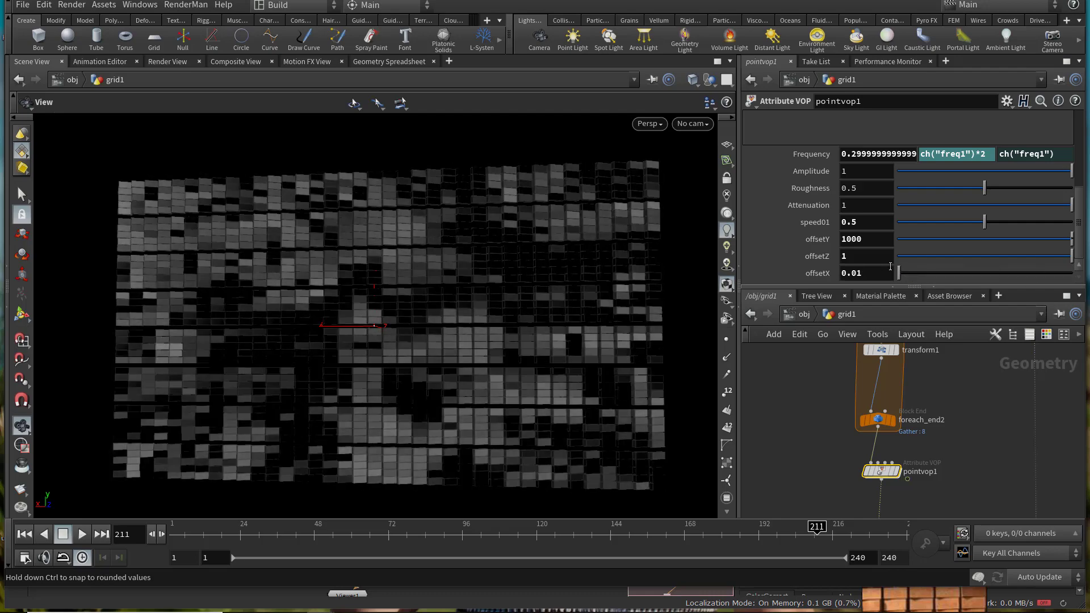
middle_click_drag(866, 274, 1063, 277)
middle_click_drag(847, 276, 865, 239)
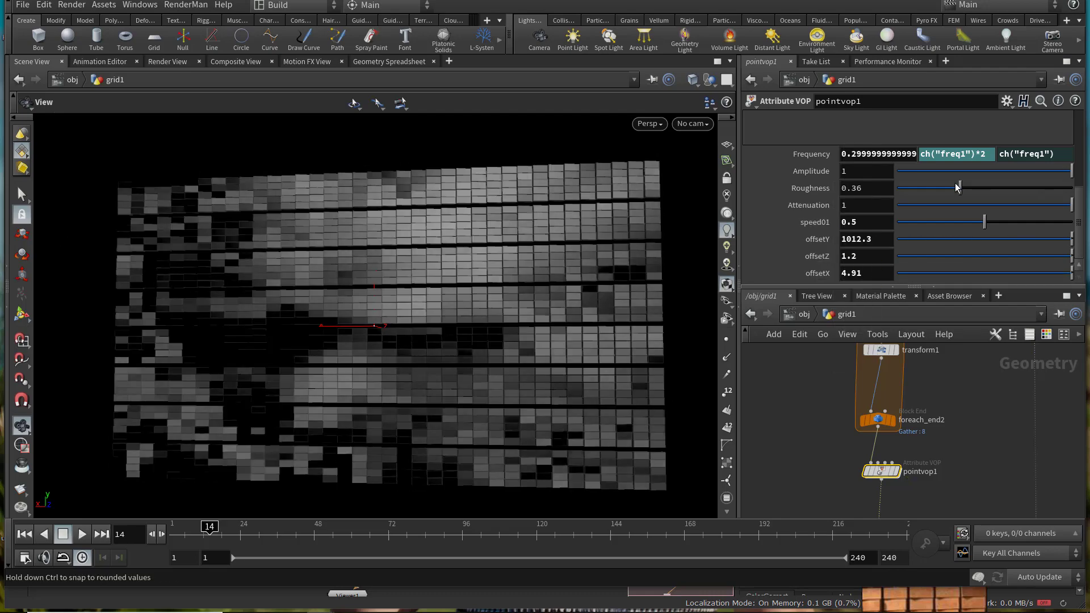
Step: Try pointvop1's Roughness at 0, settle on 0.133, and play the animation backwards to review it
left_click_drag(955, 183, 865, 185)
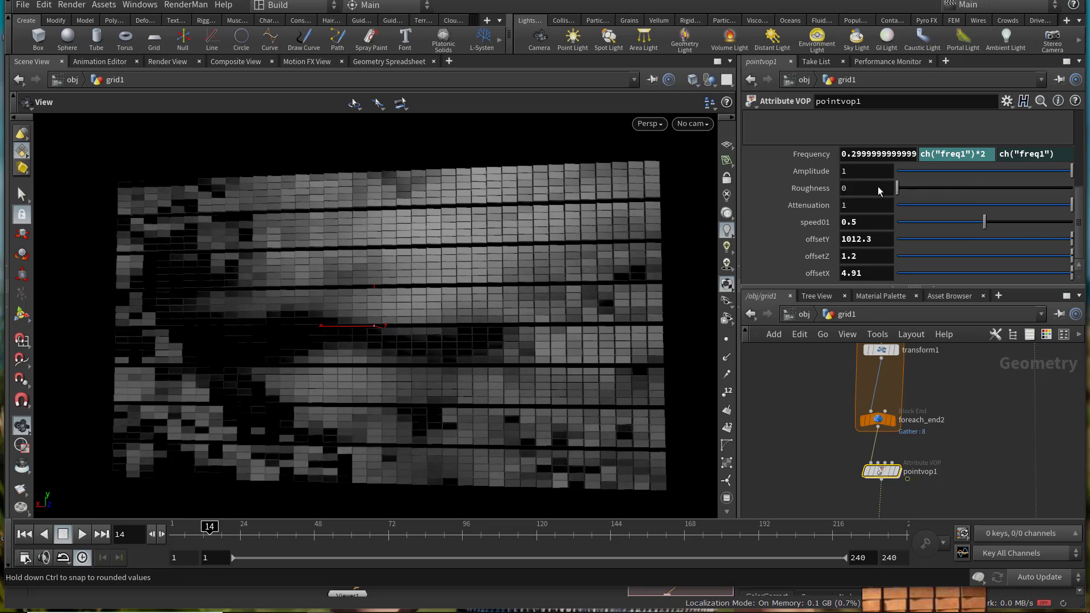
left_click(44, 535)
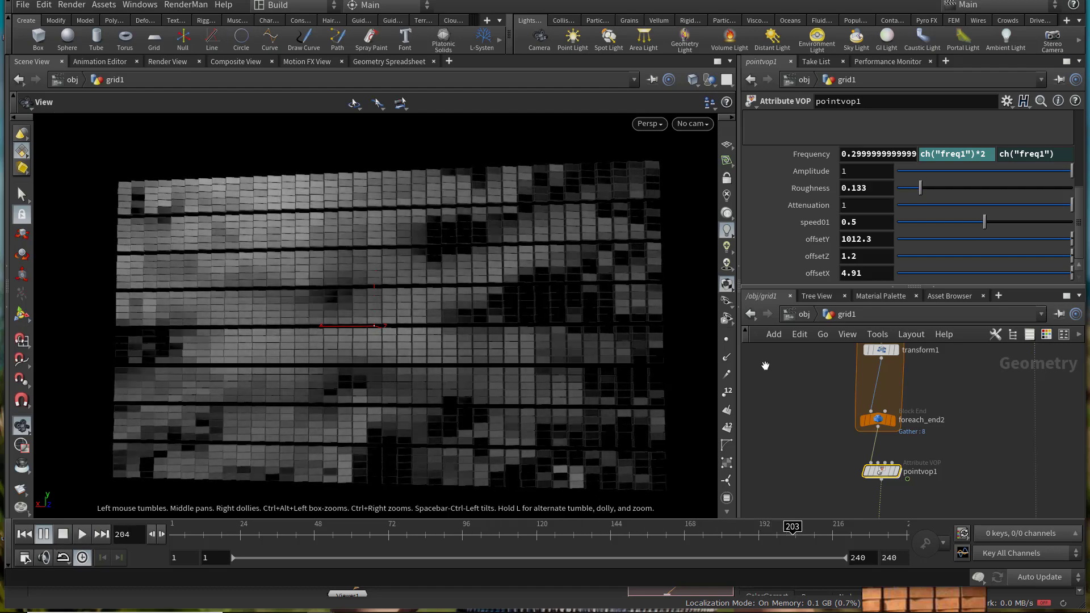
left_click(61, 536)
Step: Save the scene, display and select merge1, and orbit around the combined brick wall
scroll(946, 426, "down", 3)
middle_click_drag(955, 505, 953, 410)
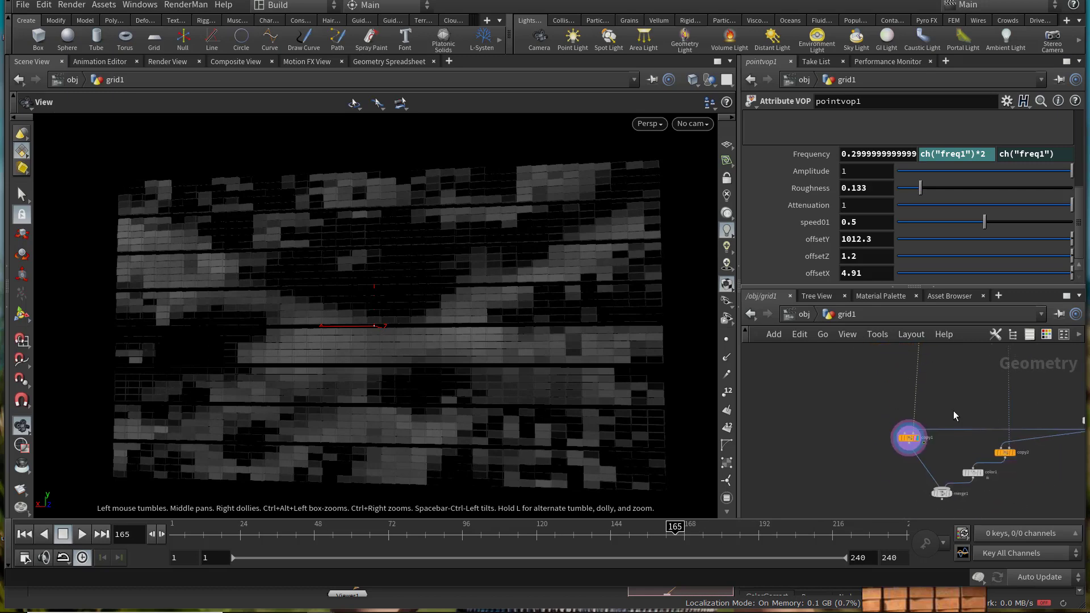
scroll(953, 411, "up", 1)
middle_click_drag(946, 482, 945, 427)
key("ctrl+s")
scroll(946, 435, "up", 2)
left_click(949, 468)
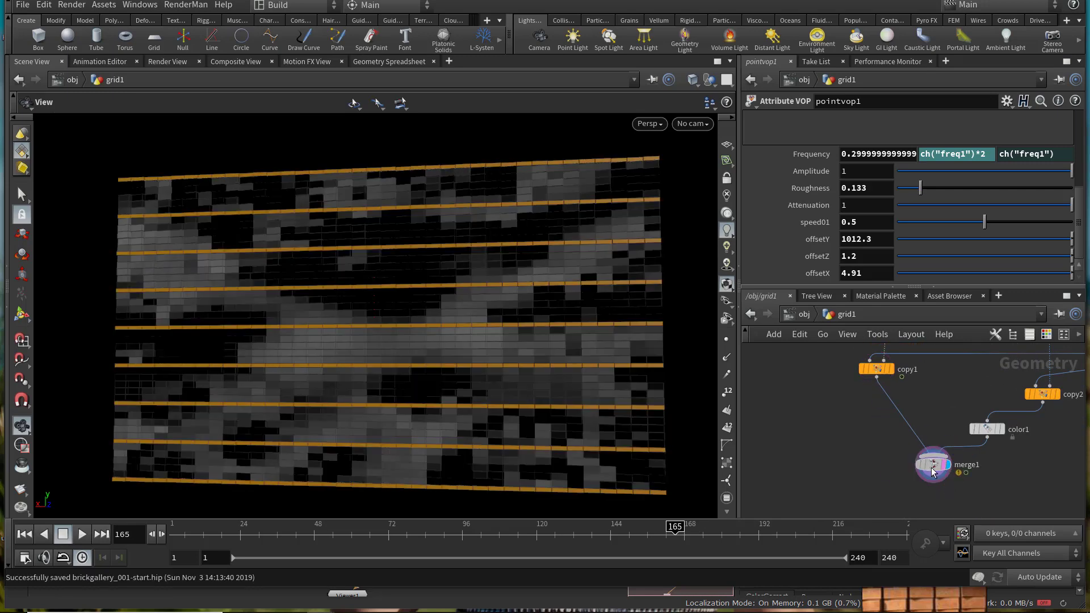
left_click(932, 465)
left_click_drag(445, 304, 419, 301)
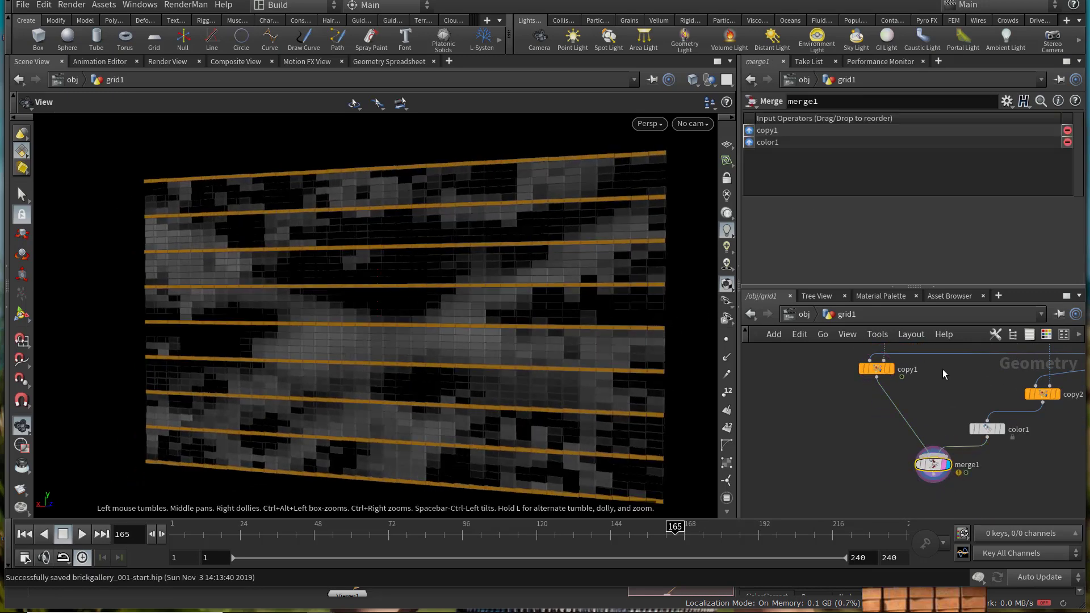
Step: Insert a Point VOP node on the wire directly below pointvop1
middle_click_drag(942, 374, 925, 476)
scroll(920, 389, "down", 2)
middle_click_drag(919, 389, 916, 430)
scroll(898, 394, "up", 3)
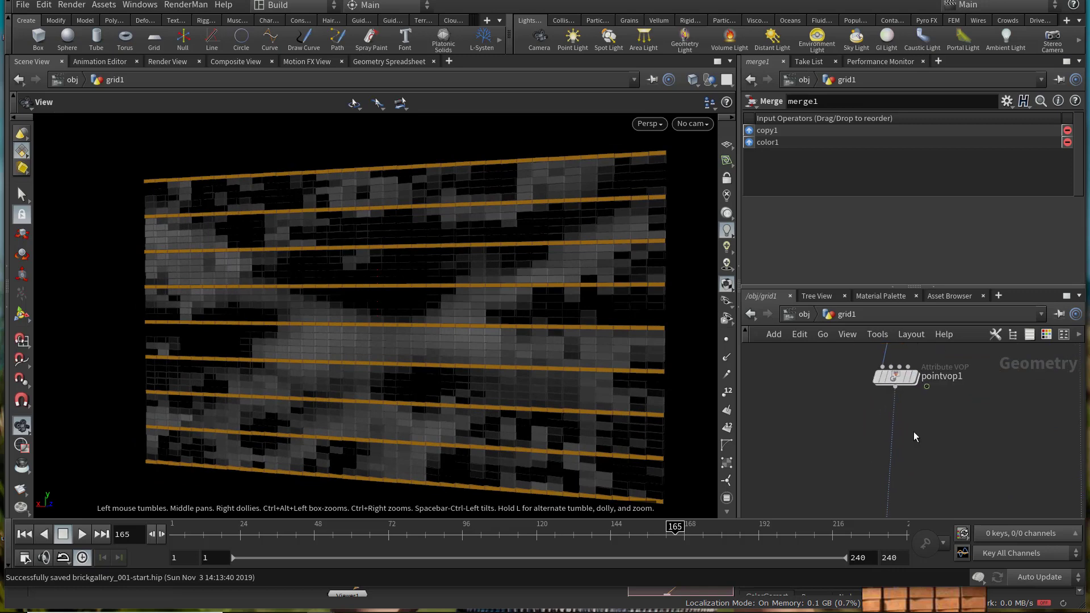
key("Tab")
type("pointvop")
key("Return")
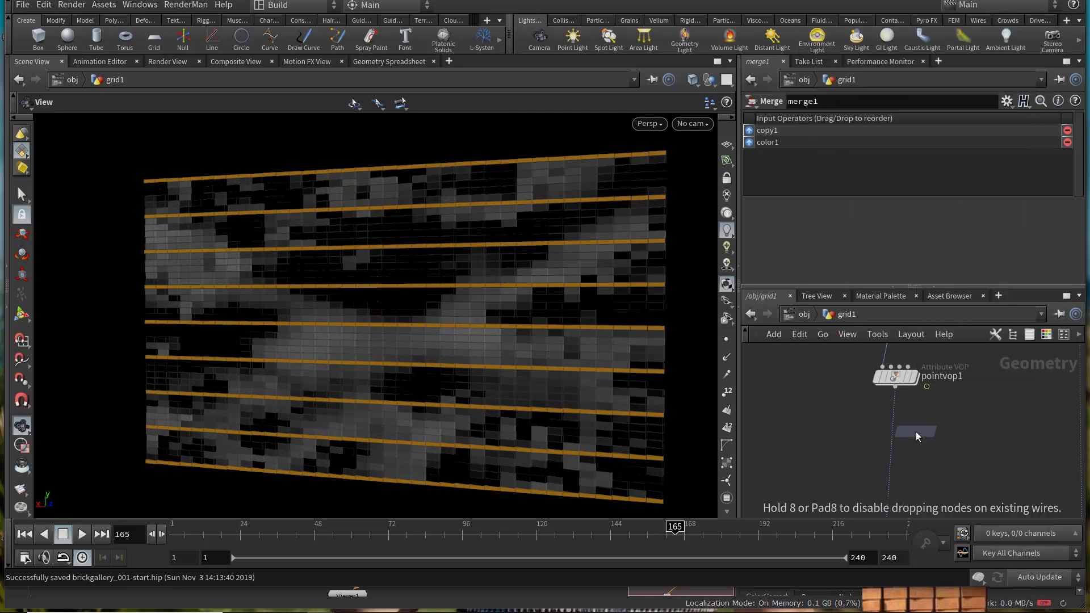
left_click(896, 443)
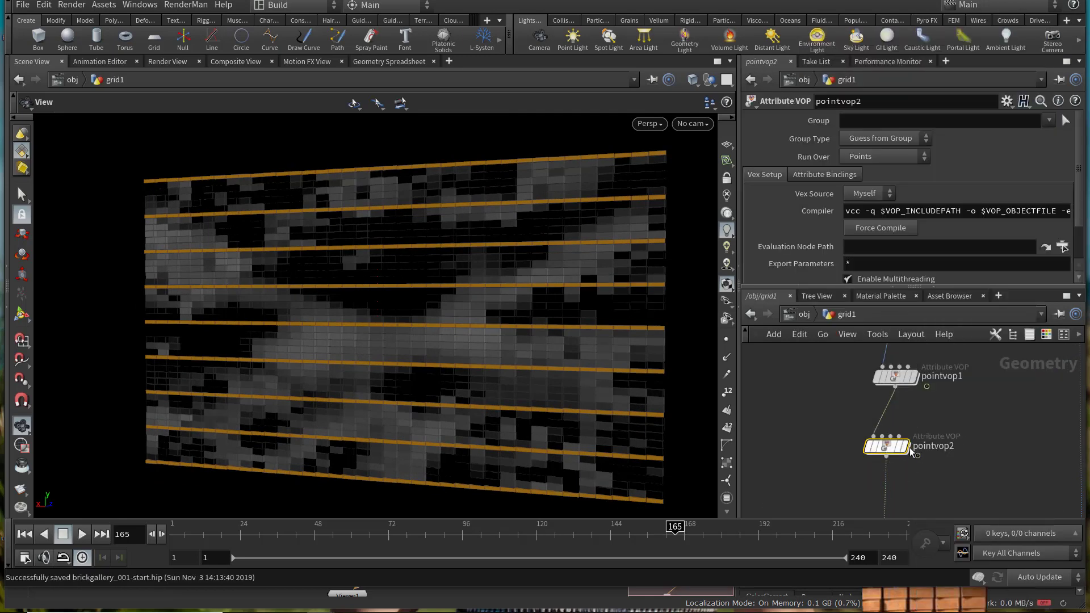
Step: Enter the new Point VOP and add a Quaternion node between the global parameters and output nodes
double_click(900, 447)
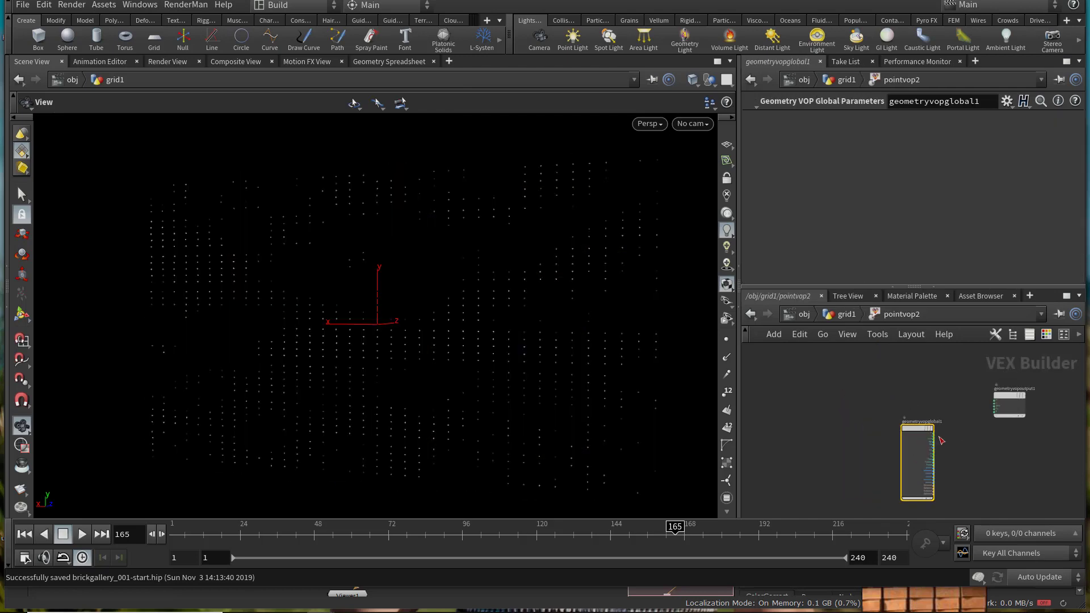
key("h")
key("Tab")
type("qu")
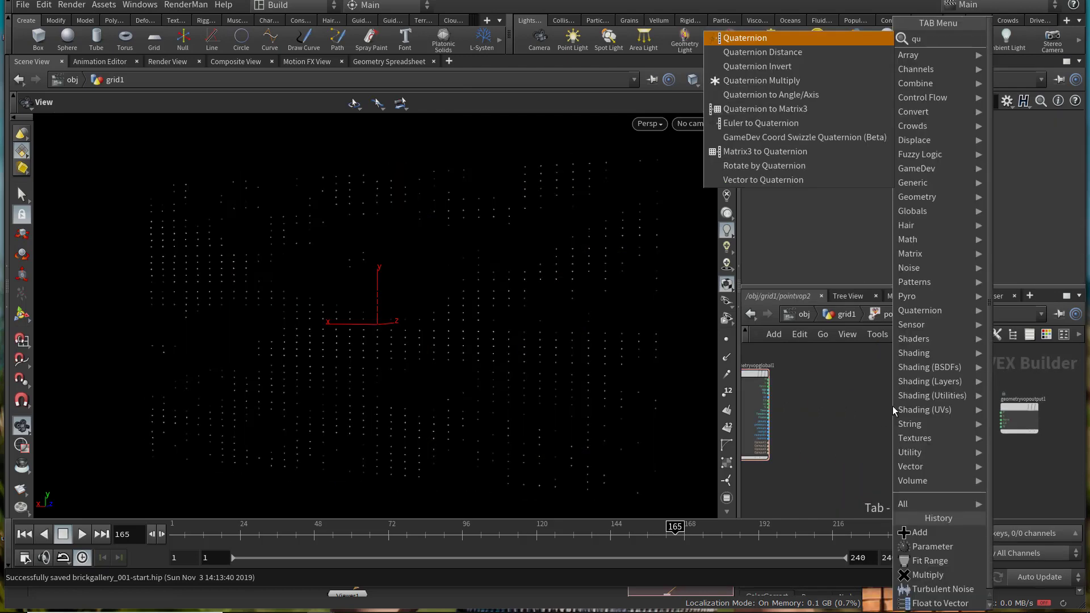
key("Return")
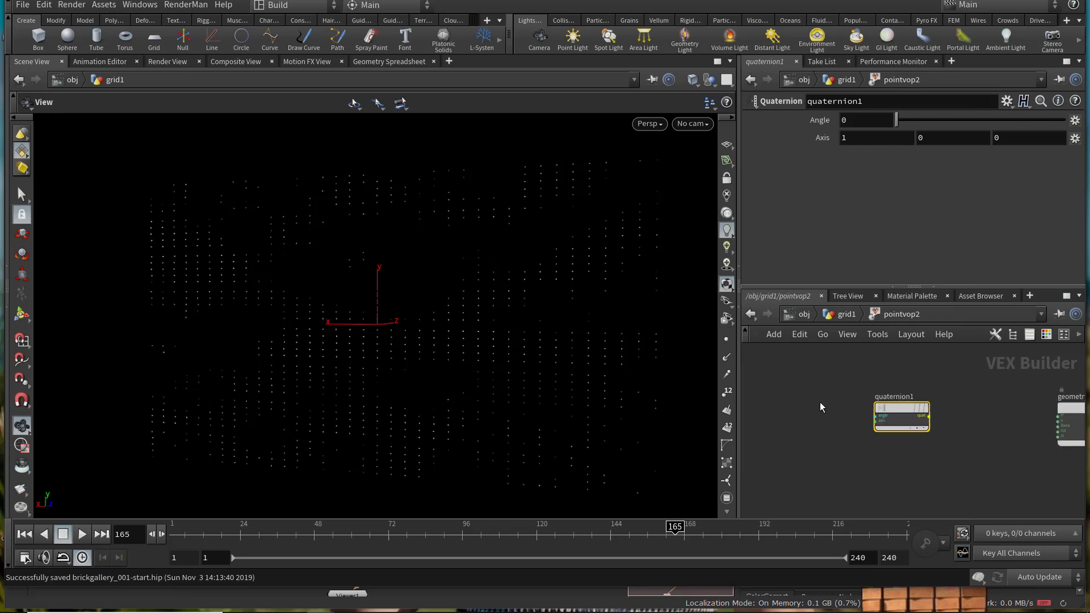
left_click(942, 404)
scroll(960, 420, "up", 4)
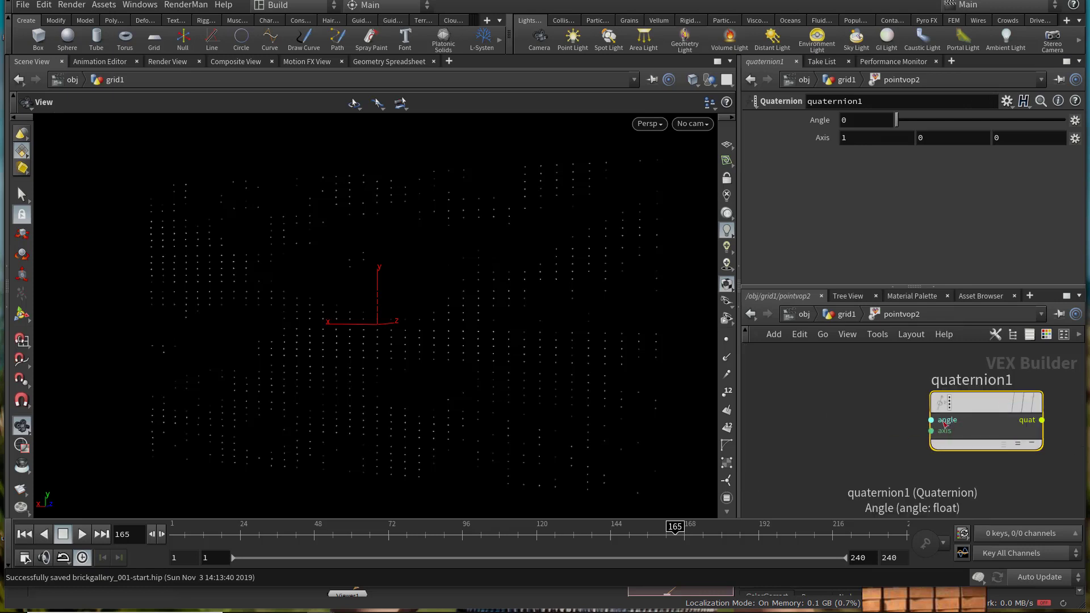
middle_click_drag(880, 438, 806, 439)
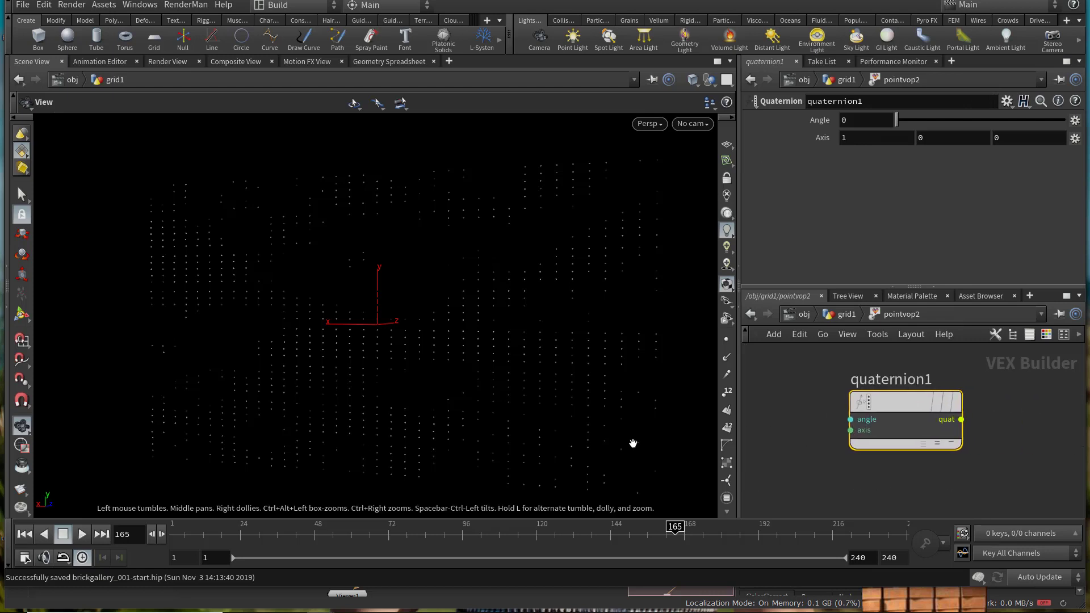
scroll(833, 441, "down", 4)
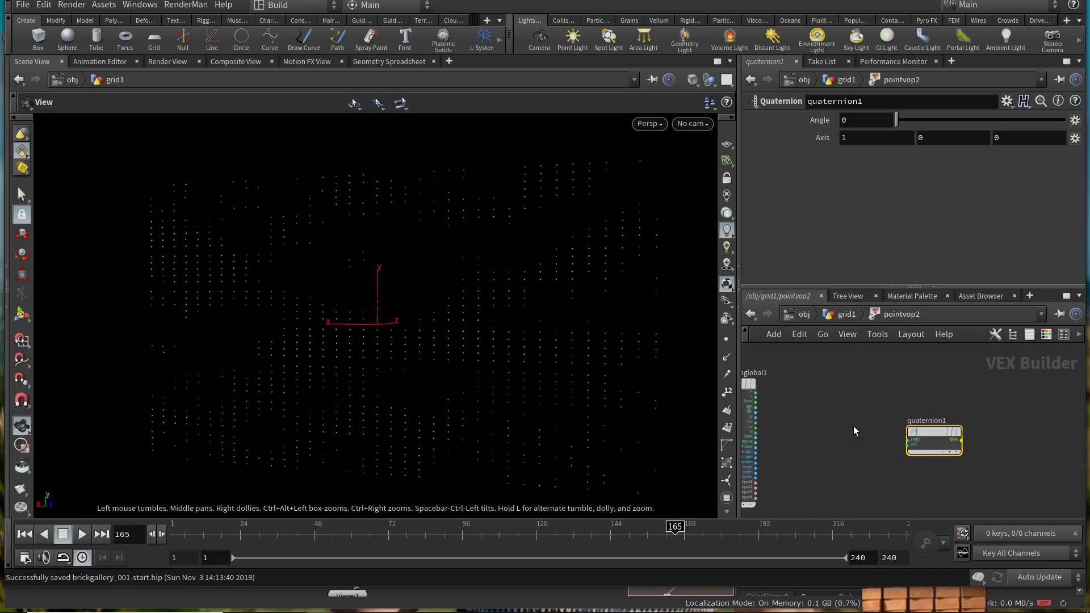
Step: Add a Parameter node before quaternion1 and set both its name and its label to angle
key("Tab")
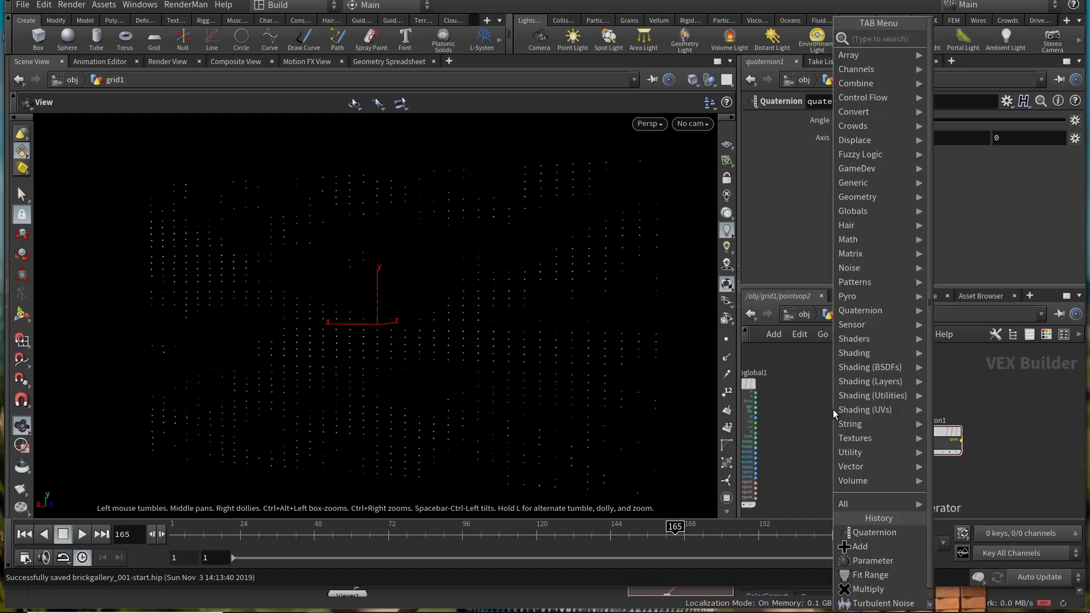
type("param")
key("Return")
left_click(833, 410)
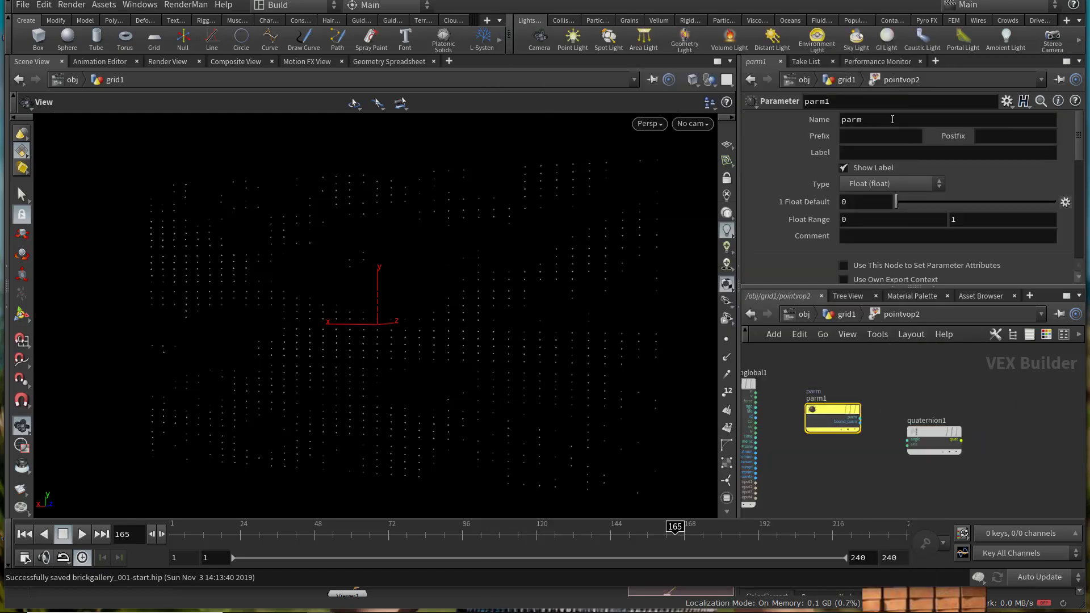
type("angle")
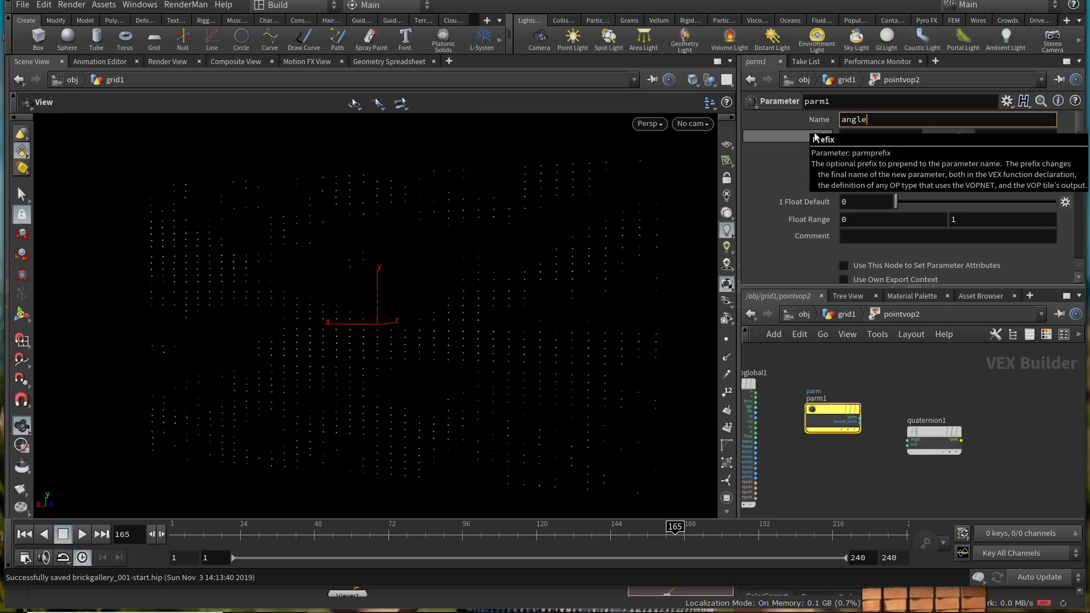
key("Return")
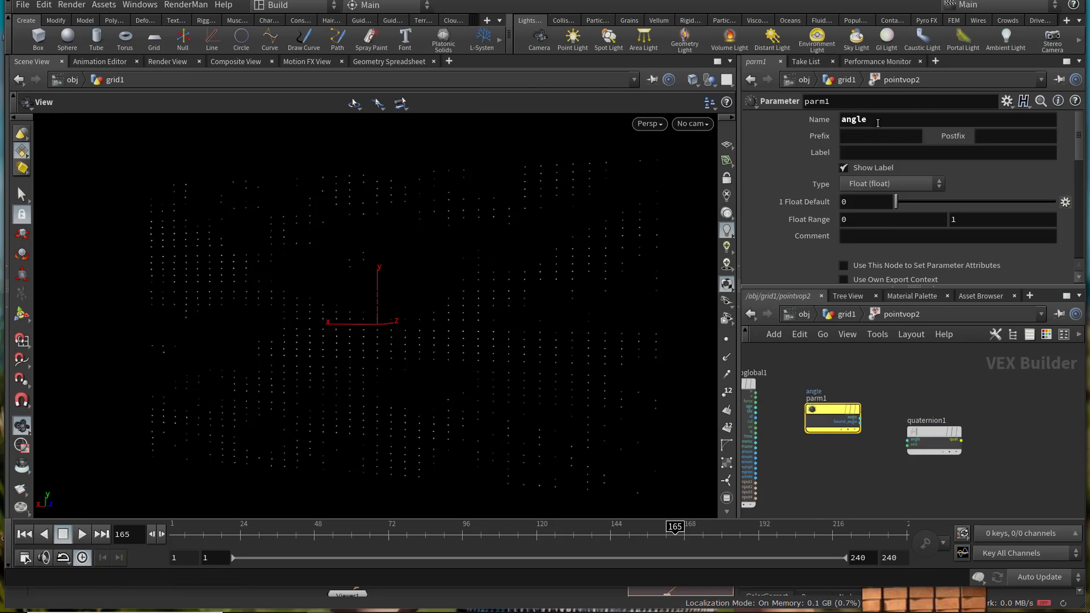
middle_click(875, 151)
triple_click(886, 152)
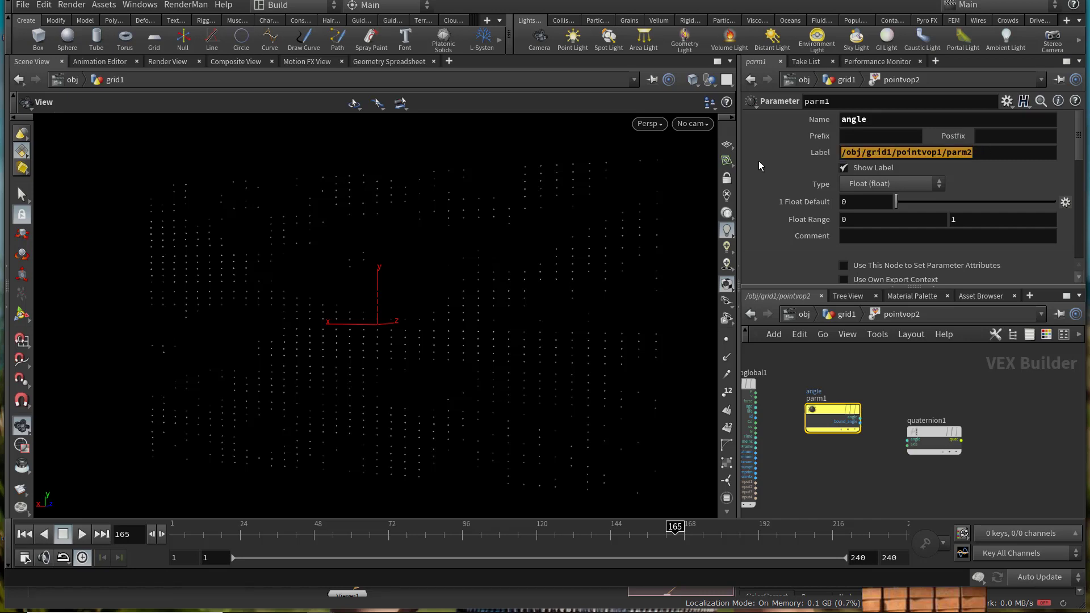
type("angle")
Step: Connect the angle parameter's output to quaternion1's angle input and reposition quaternion1
scroll(849, 420, "up", 2)
scroll(829, 440, "down", 3)
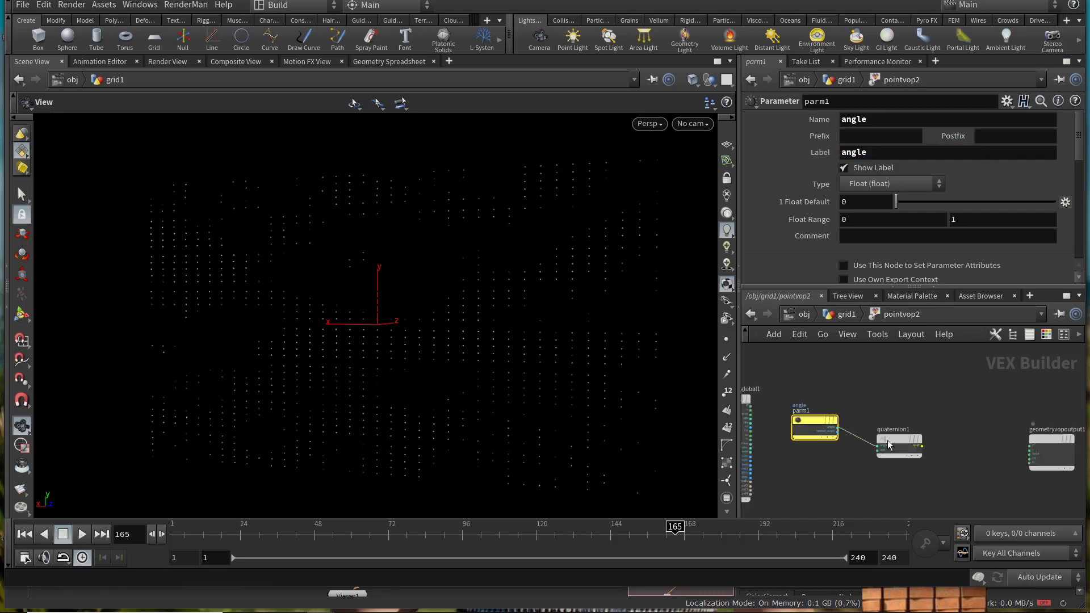
left_click_drag(890, 445, 930, 425)
scroll(916, 426, "up", 5)
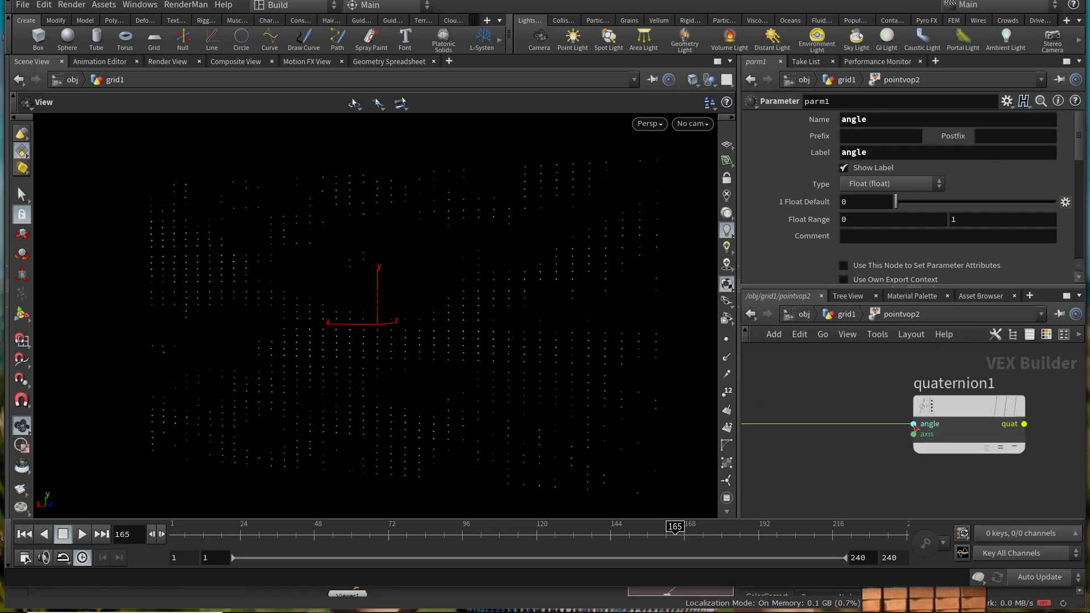
Step: Insert a Degrees to Radians node on the wire between the angle parameter and quaternion1
scroll(878, 435, "down", 2)
key("Tab")
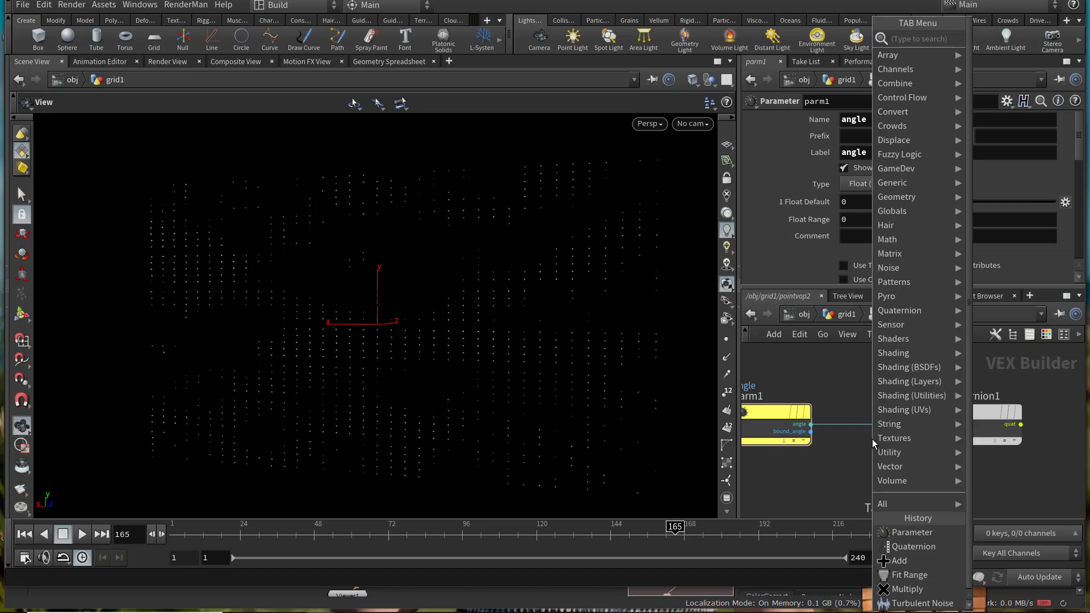
type("degree")
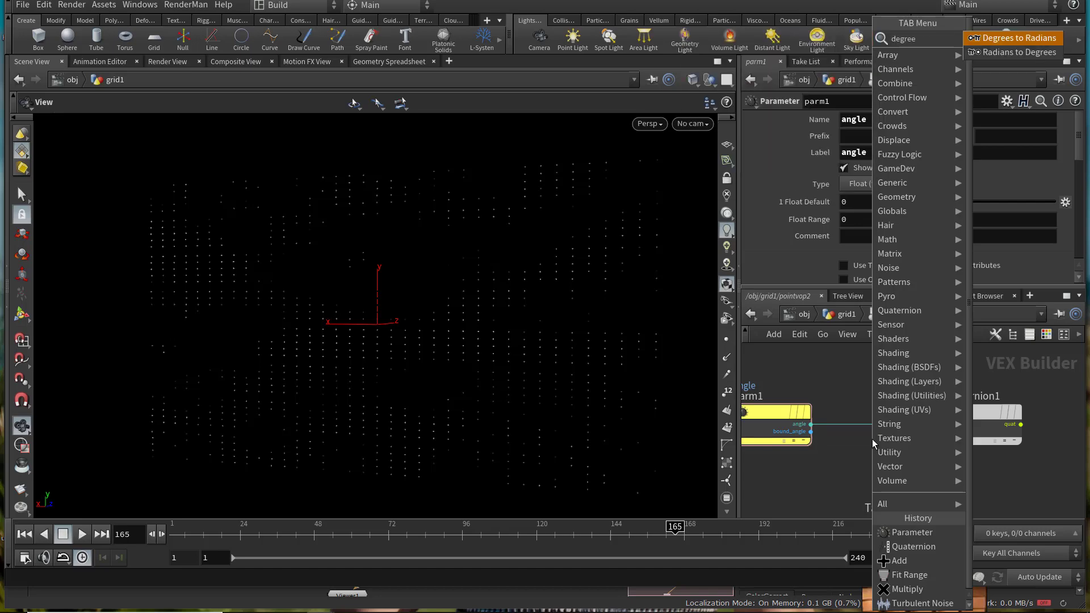
key("Return")
left_click(877, 427)
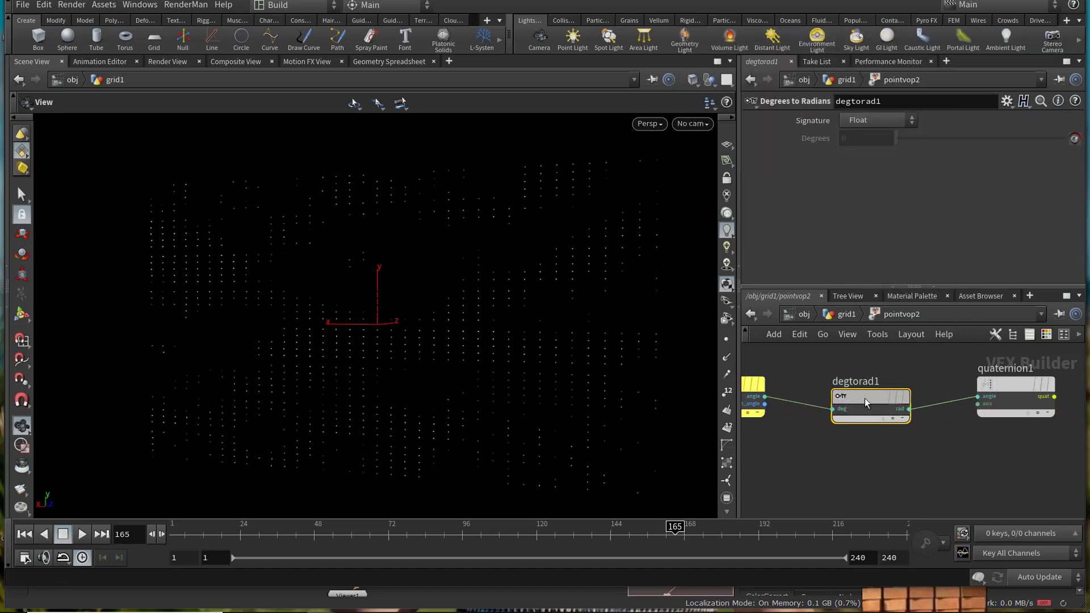
scroll(906, 428, "down", 3)
scroll(887, 417, "up", 2)
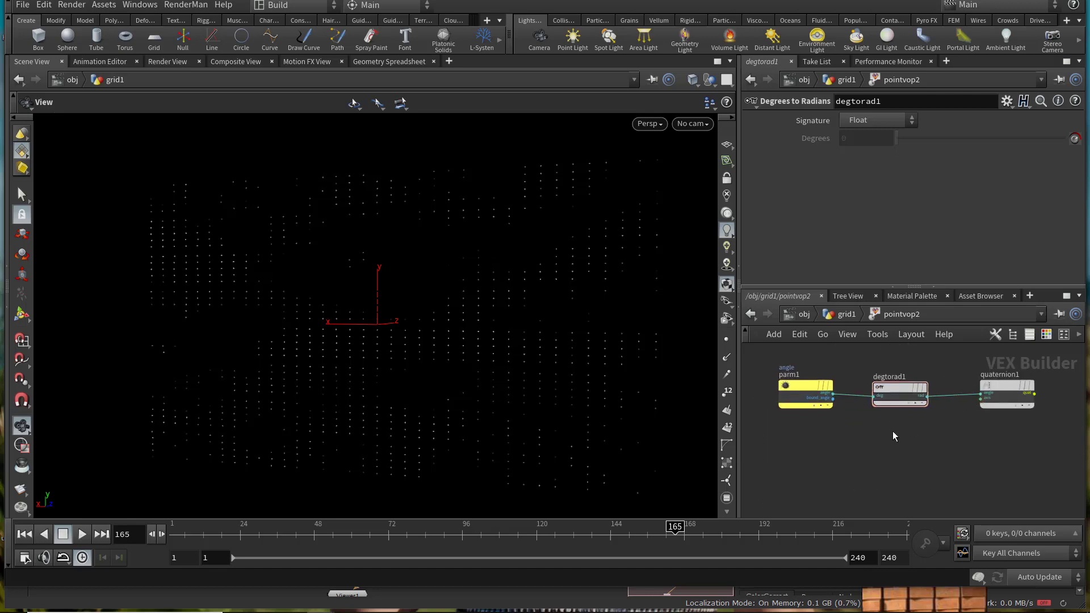
Step: Add a second Parameter node below the Degrees to Radians node
key("Tab")
type("param")
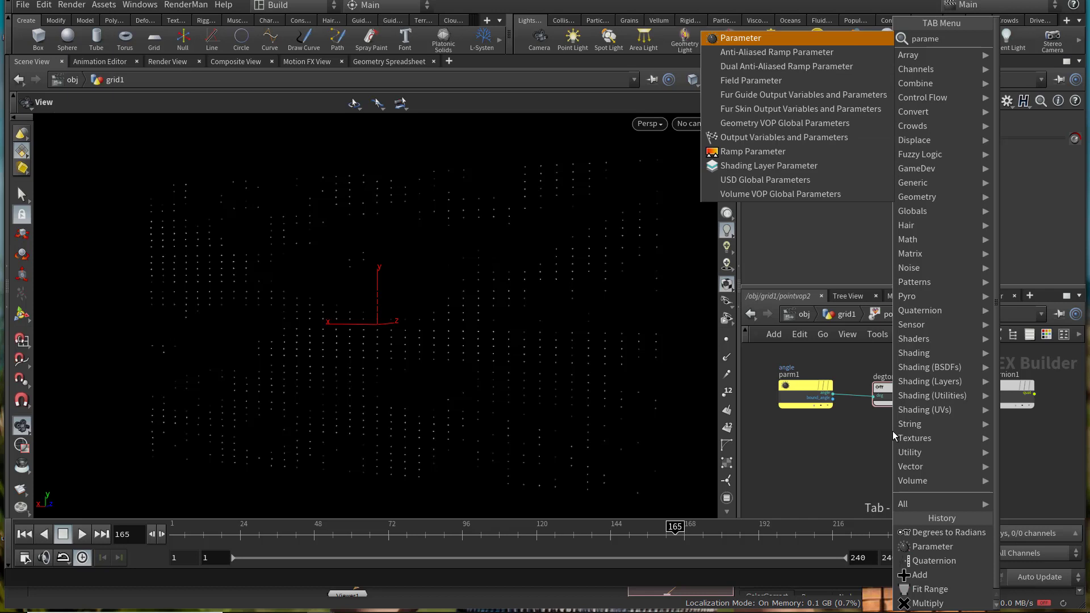
key("Return")
left_click(893, 431)
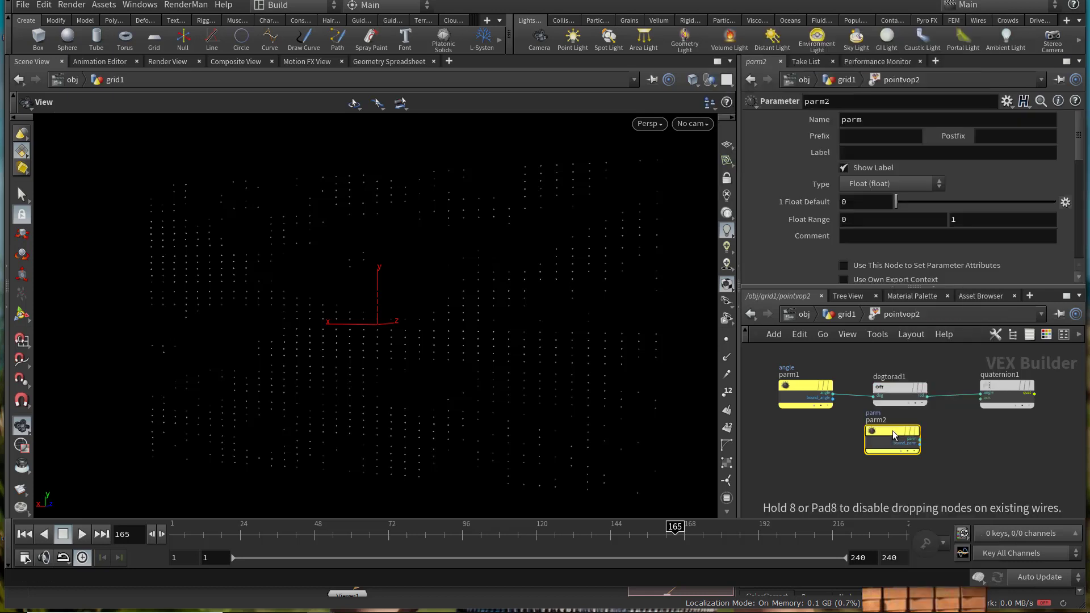
Step: Name the parm2 parameter axis and set its type to Vector
double_click(884, 124)
type("axis")
key("Return")
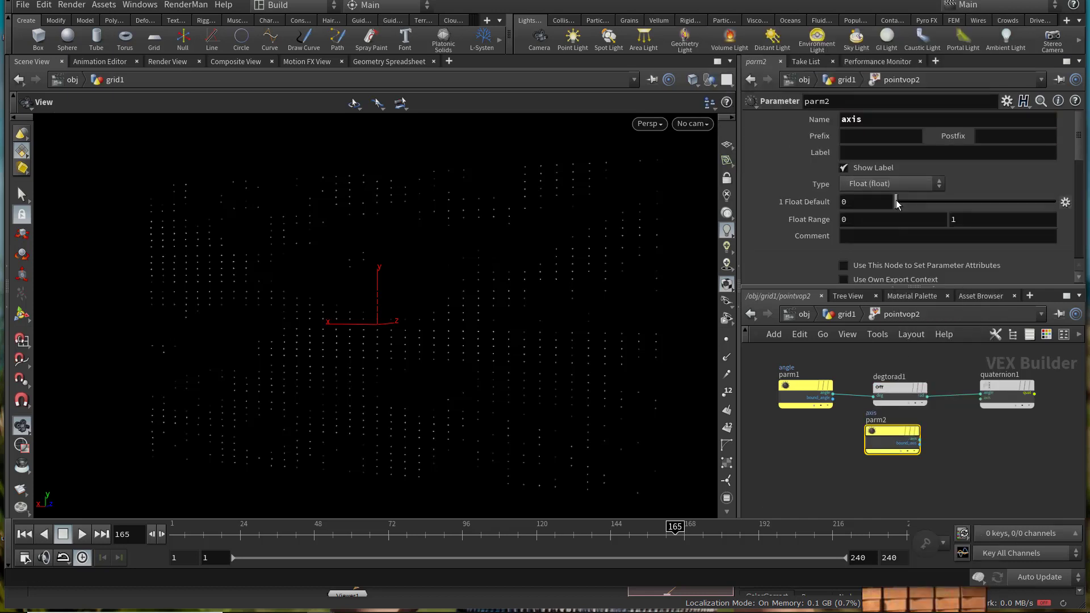
scroll(901, 217, "down", 2)
scroll(900, 216, "up", 2)
left_click(901, 184)
left_click(900, 297)
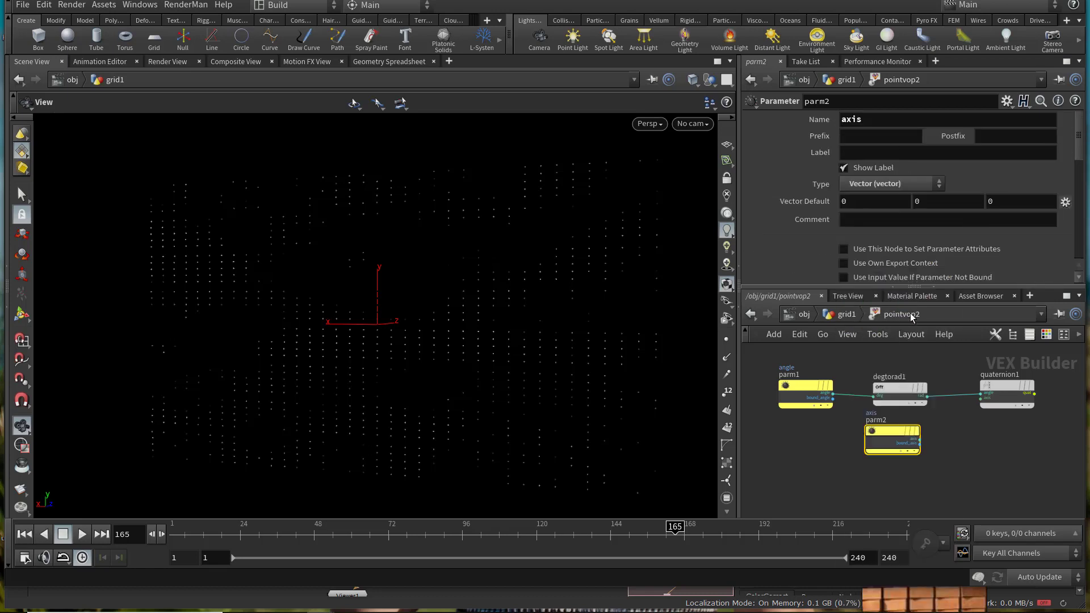
Step: Wire the axis parameter's output into the axis input of the quaternion node
scroll(870, 397, "up", 5)
middle_click_drag(928, 422, 883, 439)
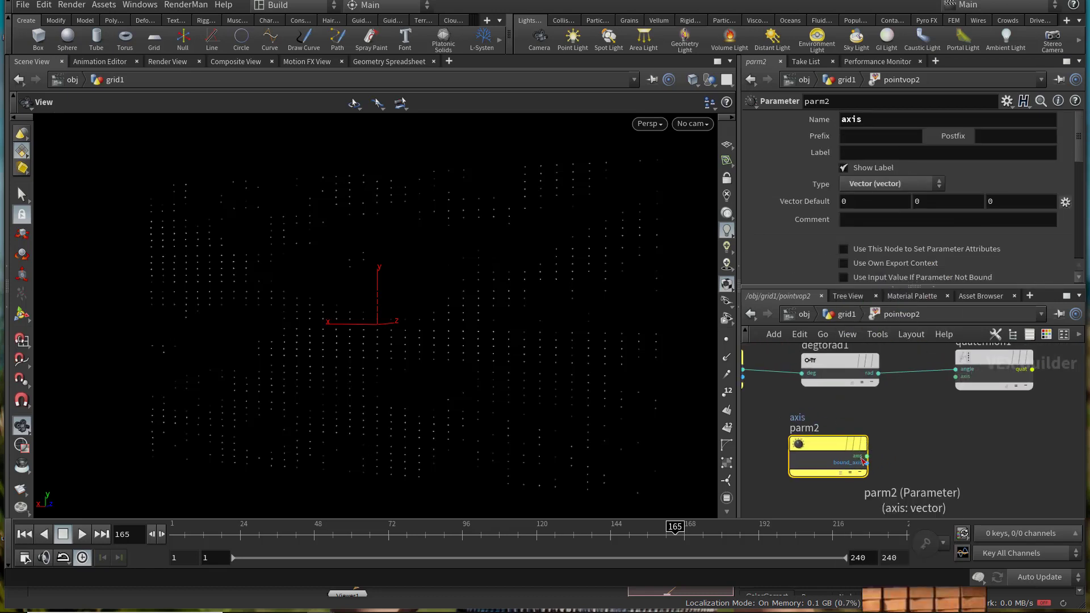
left_click(957, 377)
Step: Return to the grid1 network and set pointvop2's Y axis to 1 and its angle to 360
left_click(848, 316)
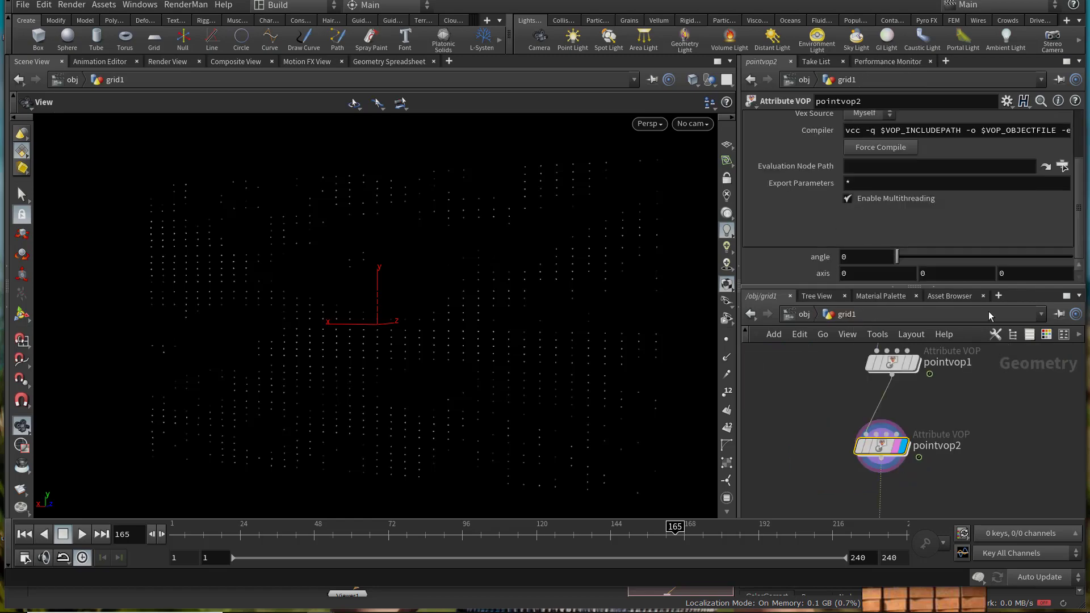
type("1")
left_click(846, 257)
type("360")
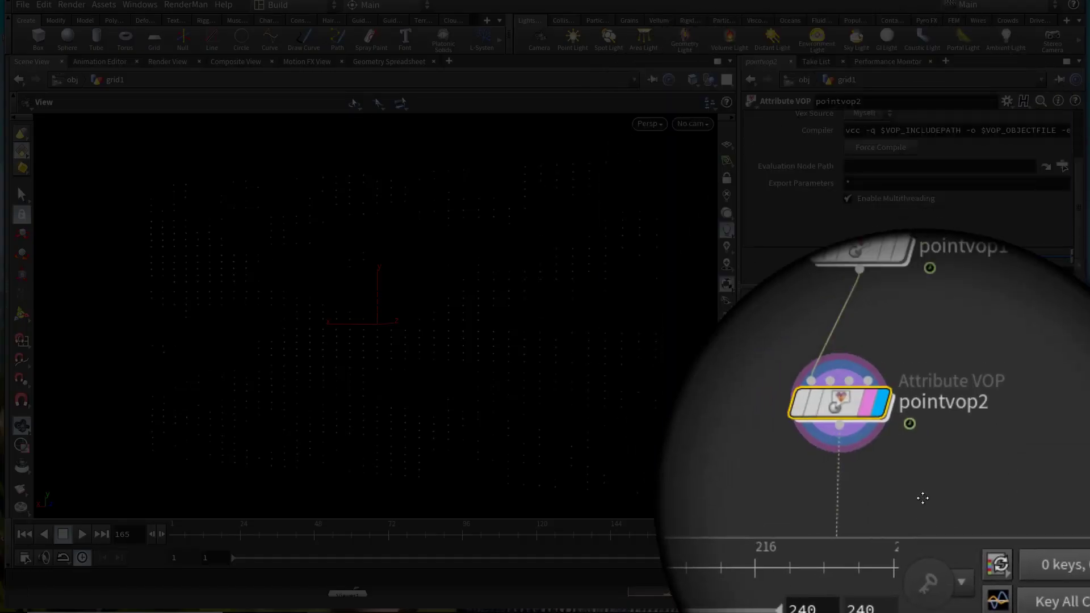
Step: Display the copy1 Copy Stamp node and delete the $F channel from its Y rotation
scroll(912, 445, "down", 4)
middle_click_drag(922, 497, 915, 407)
scroll(915, 445, "up", 4)
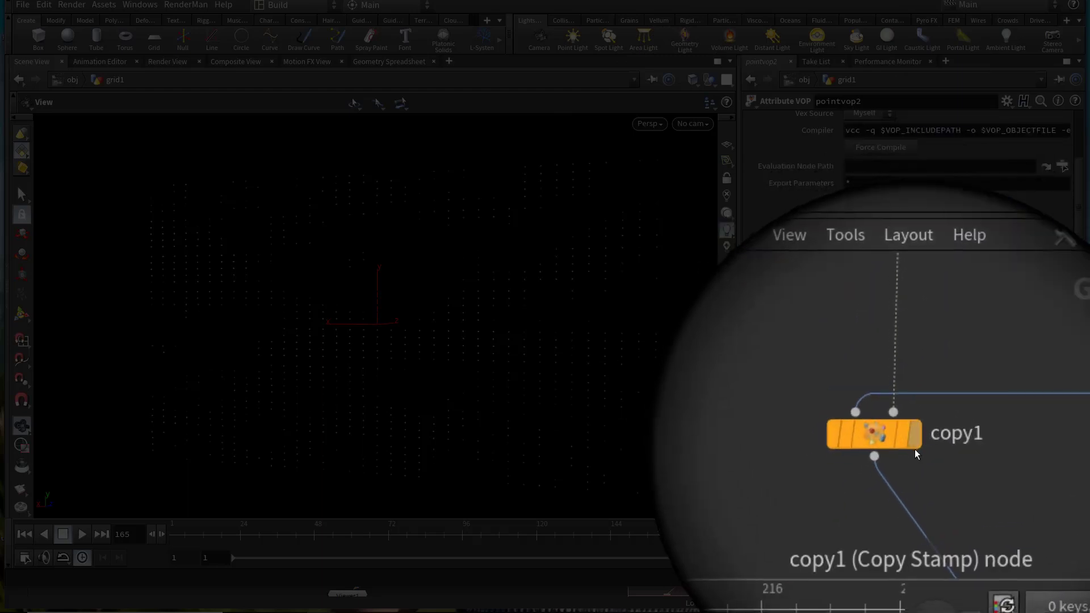
left_click(914, 446)
left_click(891, 443)
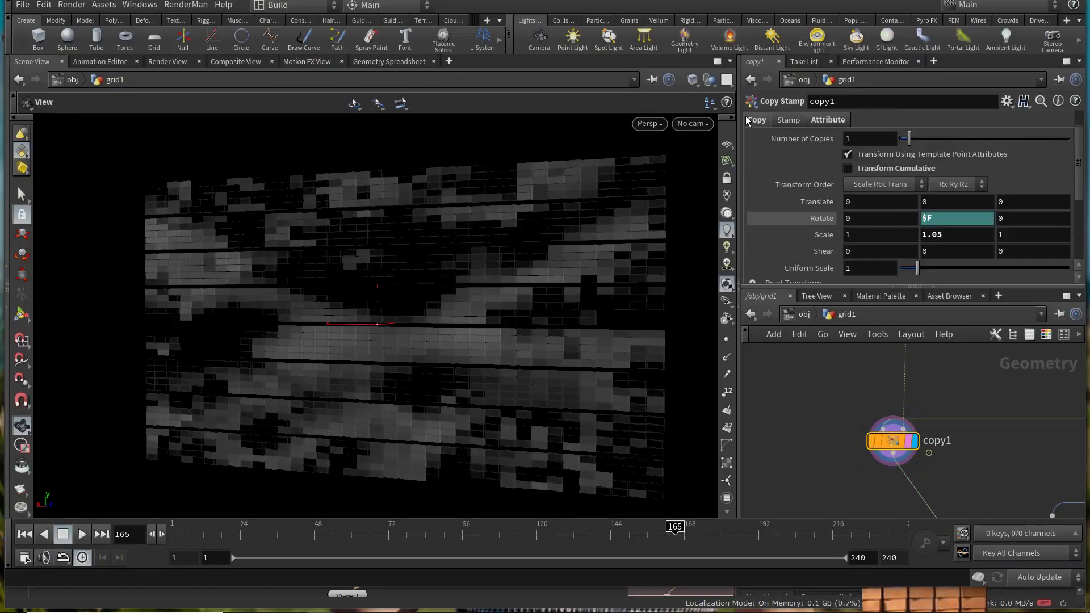
right_click(959, 220)
left_click(947, 364)
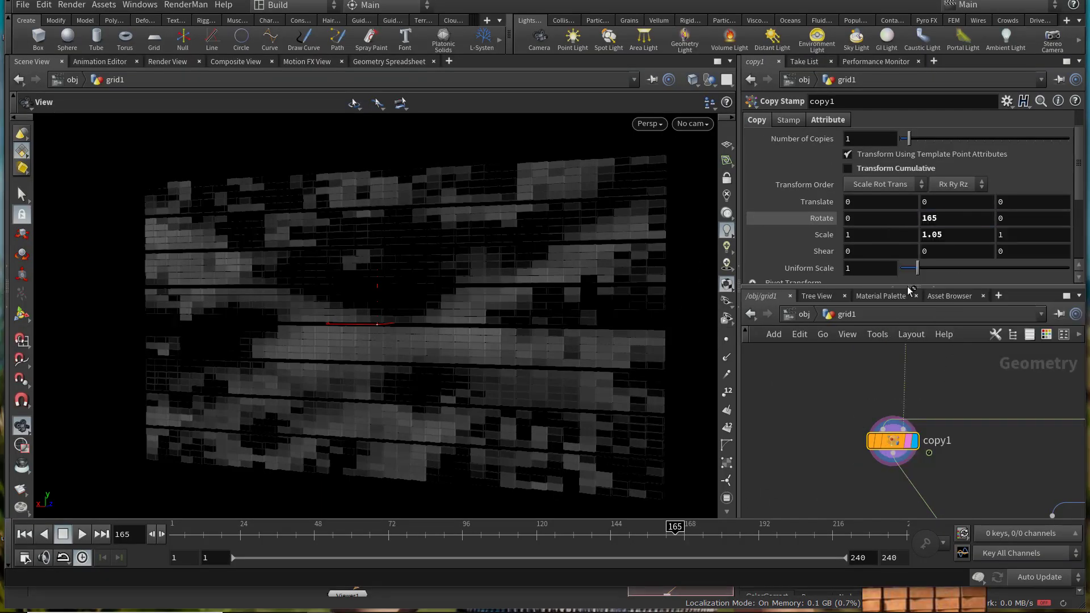
Step: Insert a Color node on the wire above copy1 and give it a light orange colour of 0.9, 0.502207, 0.258458
middle_click_drag(946, 374, 942, 400)
key("Tab")
type("color")
key("Return")
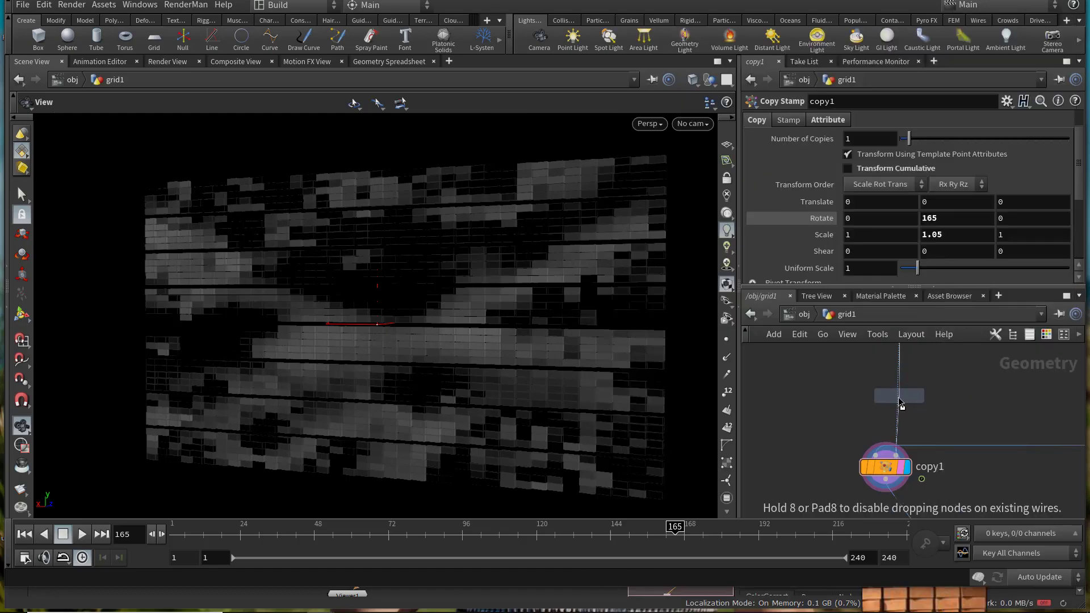
left_click(900, 396)
left_click(850, 210)
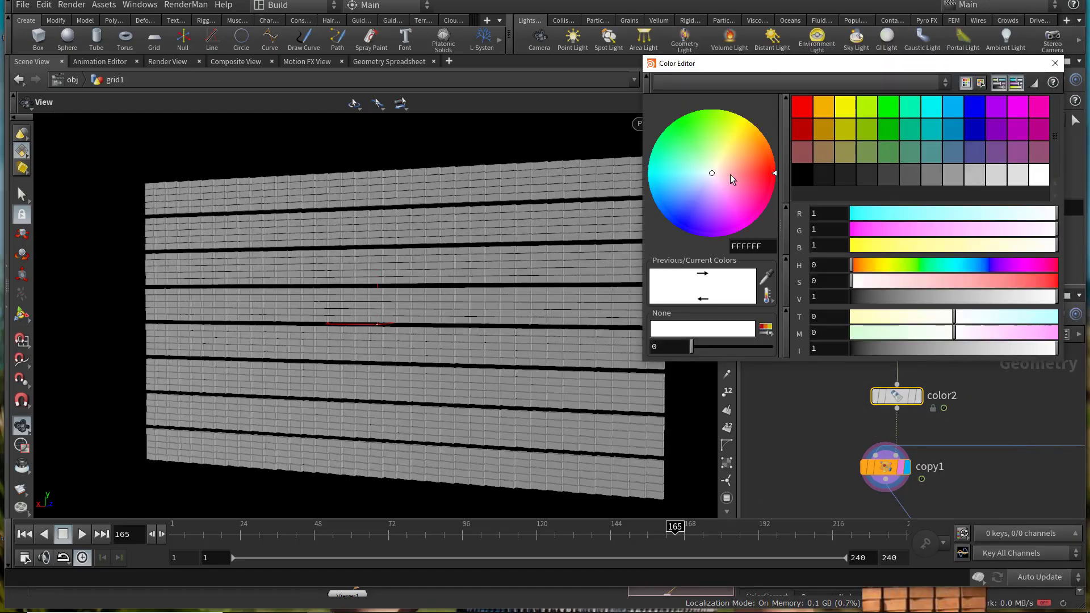
left_click(826, 109)
left_click(751, 157)
left_click(1055, 63)
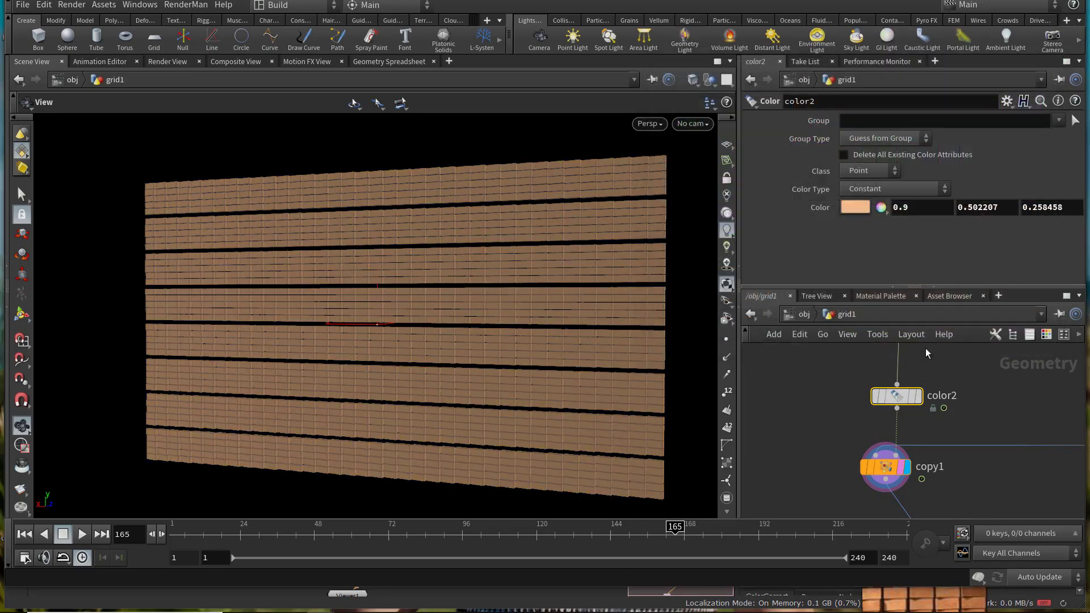
Step: Go back to frame 1 and reset the Y rotation of the copy1 node to 0
left_click_drag(533, 326, 528, 326)
left_click(173, 535)
scroll(401, 347, "up", 5)
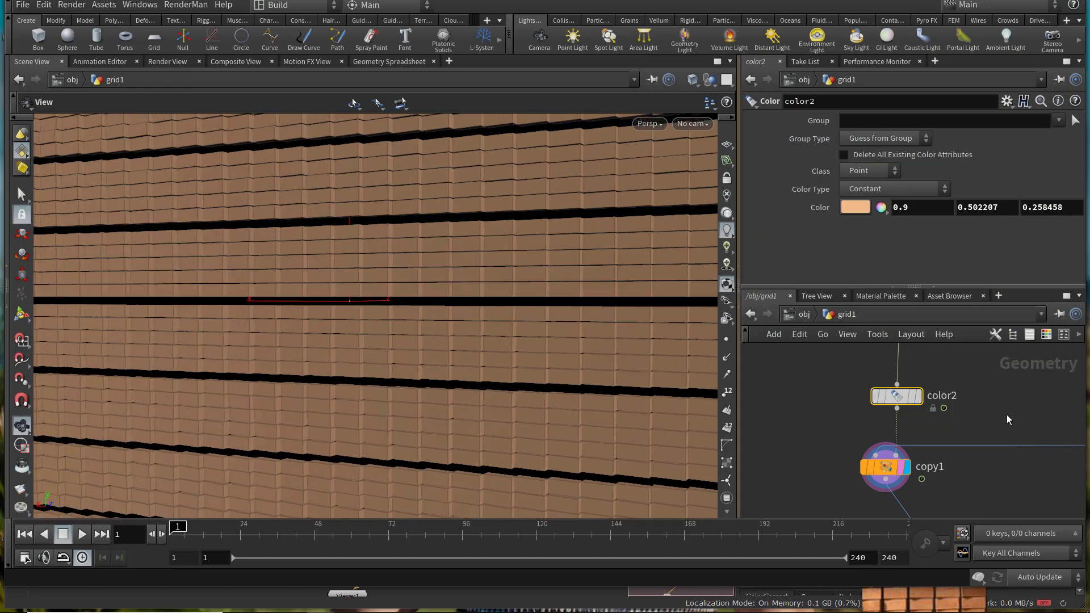
middle_click_drag(992, 456, 1013, 530)
left_click(924, 391)
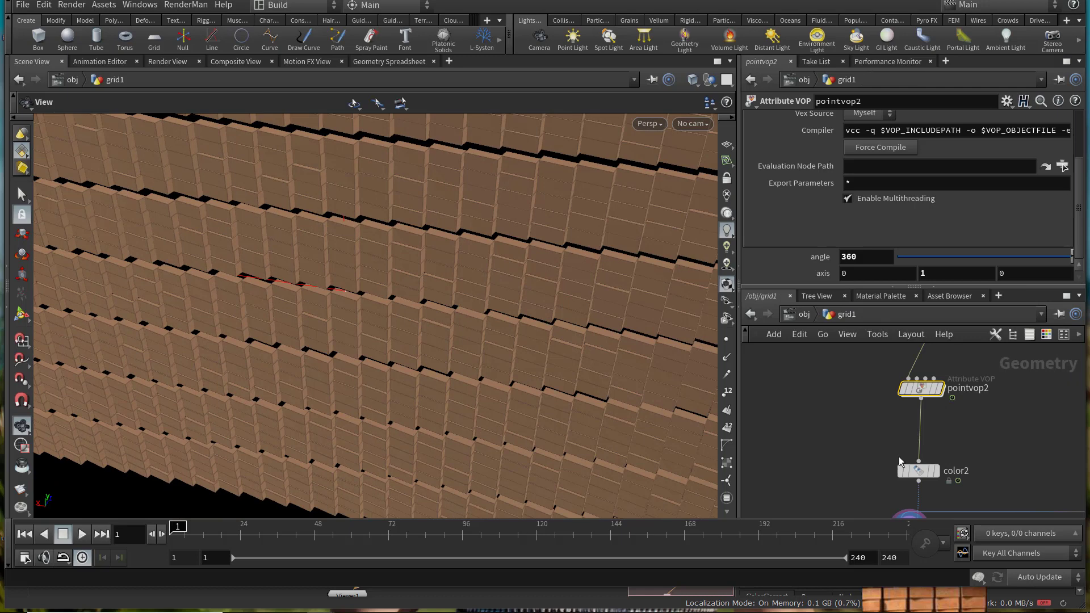
middle_click_drag(899, 457, 874, 414)
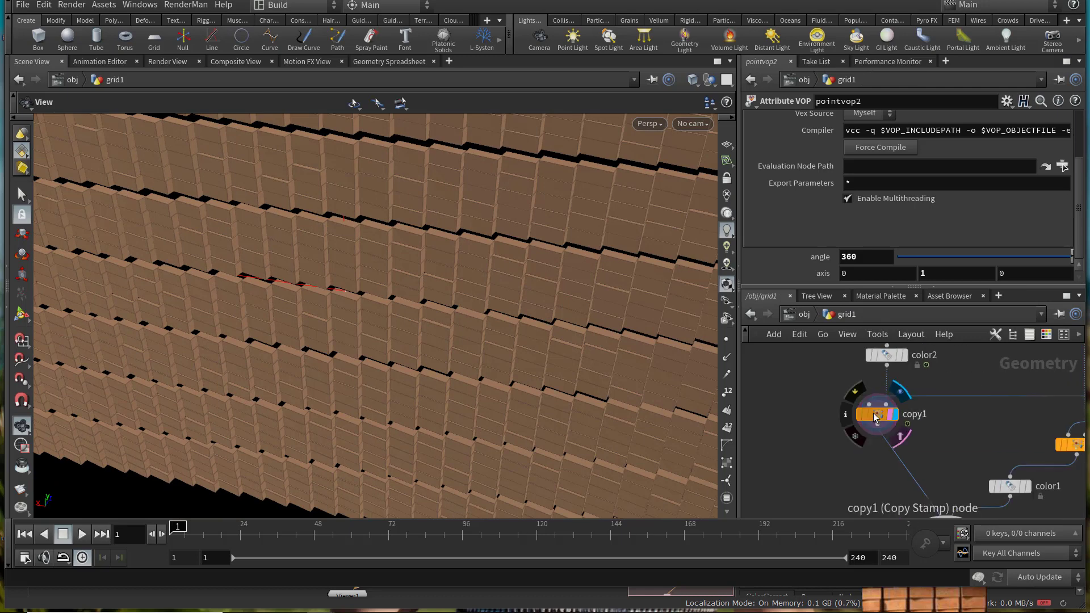
left_click(878, 414)
left_click_drag(824, 222, 822, 221)
type("0")
key("Return")
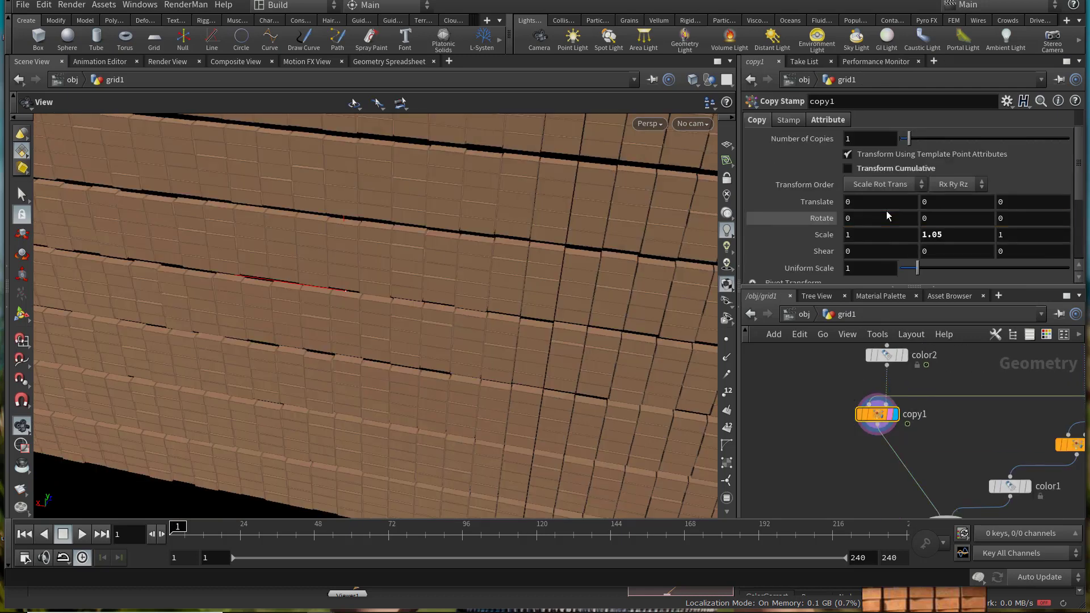
Step: Open the pointvop2 network and place a Bind Export node after the quaternion node
middle_click_drag(929, 384, 933, 463)
double_click(888, 412)
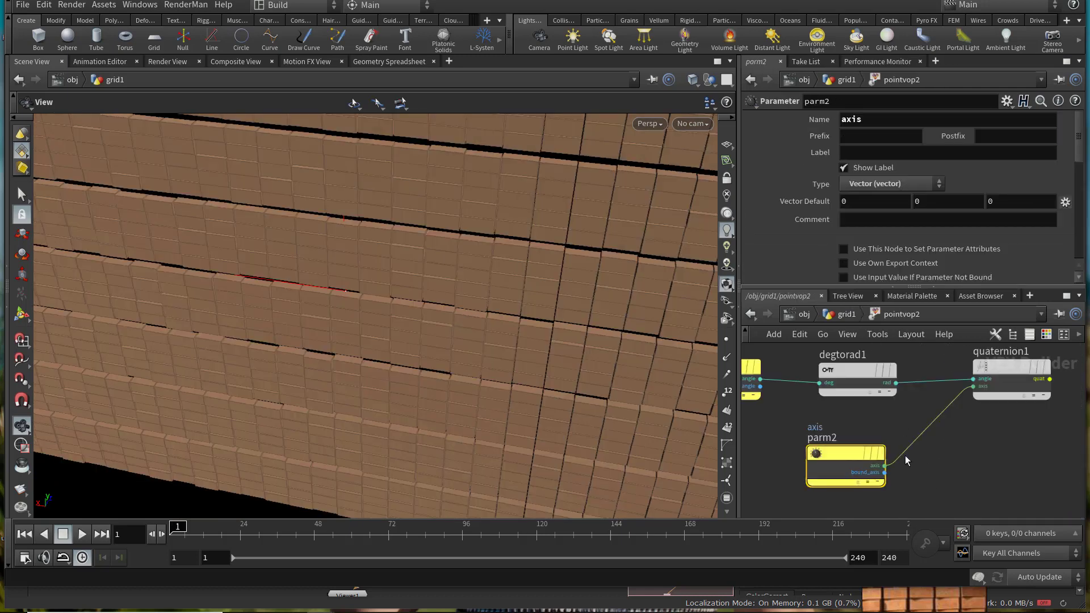
middle_click_drag(963, 427, 901, 431)
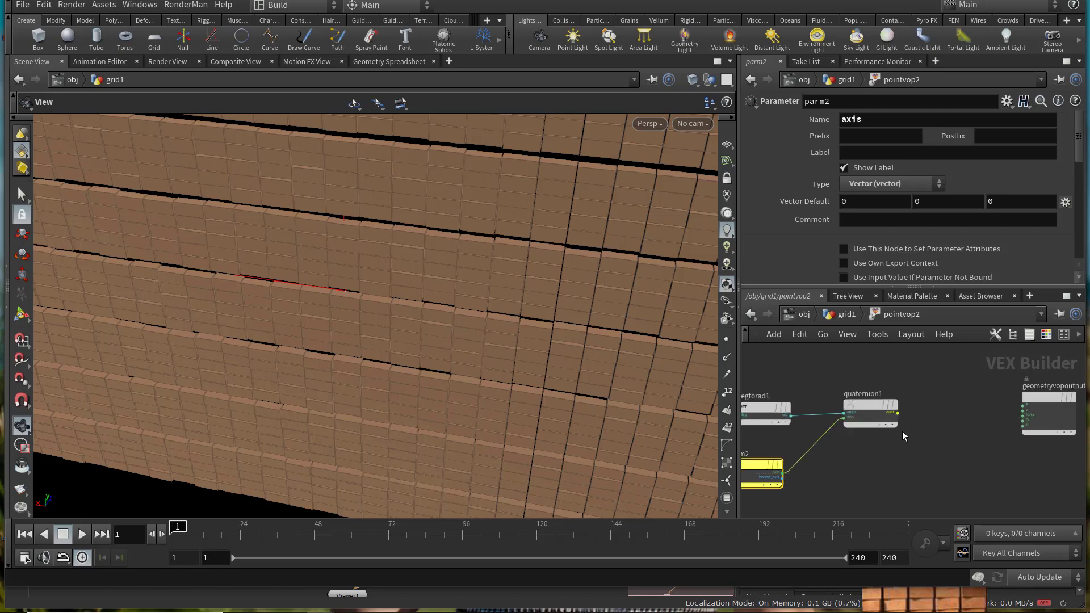
key("Tab")
type("binde")
key("Return")
left_click(954, 449)
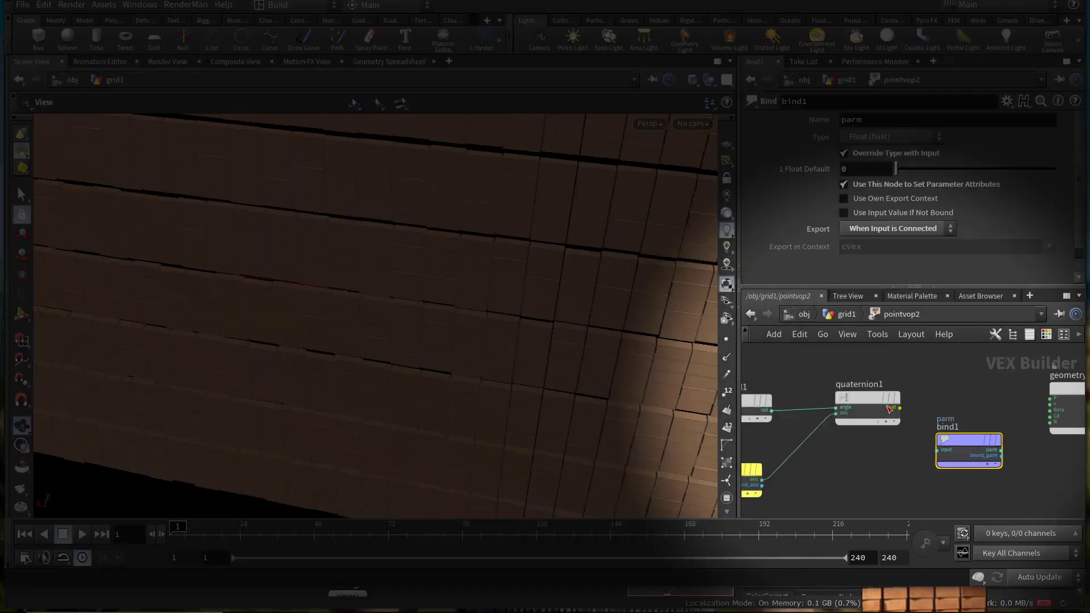
Step: Wire the quaternion output into the bind node, name the export orient, and return to the grid1 network
left_click(900, 408)
left_click(938, 450)
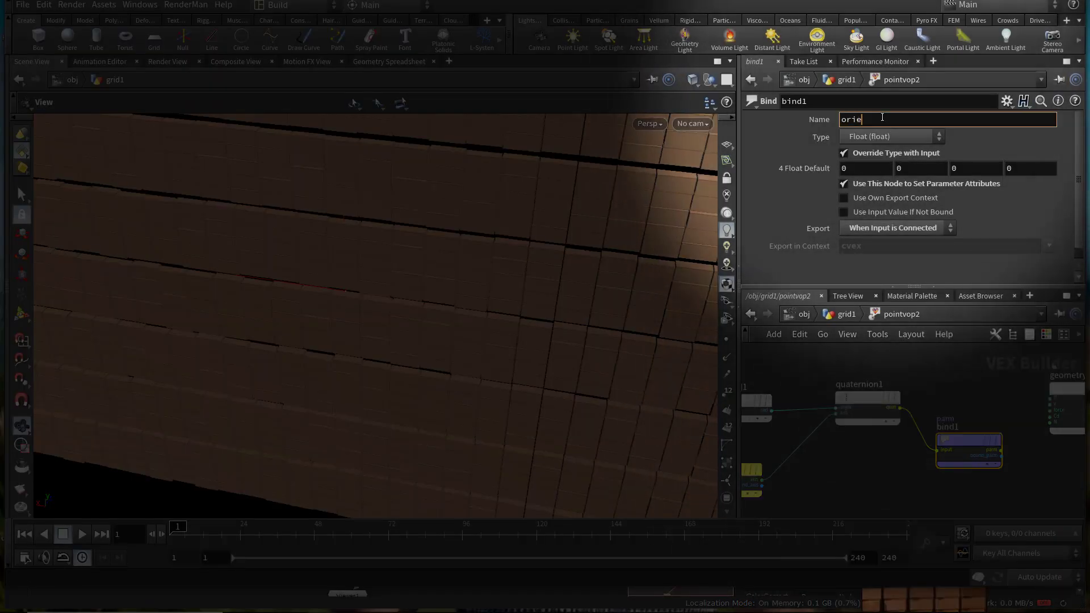
left_click_drag(949, 442, 954, 409)
left_click(845, 313)
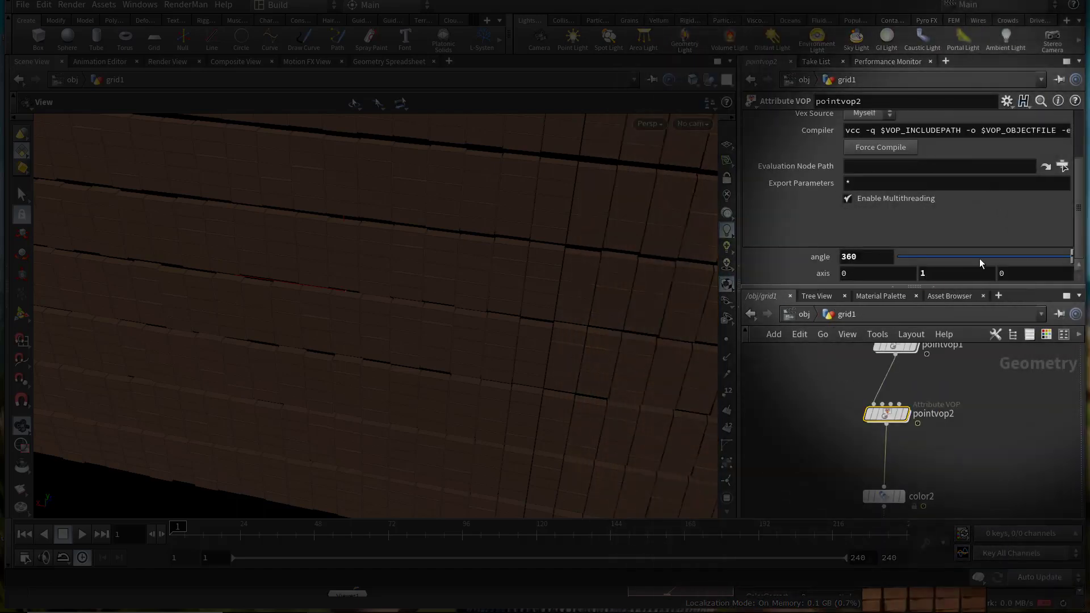
Step: Try different brick rotation angles on pointvop2, including 5, 20 and 100
mouse_move(980, 259)
left_mouse_down()
mouse_move(906, 264)
mouse_move(1086, 269)
mouse_move(997, 260)
left_mouse_up()
left_click_drag(863, 259, 803, 262)
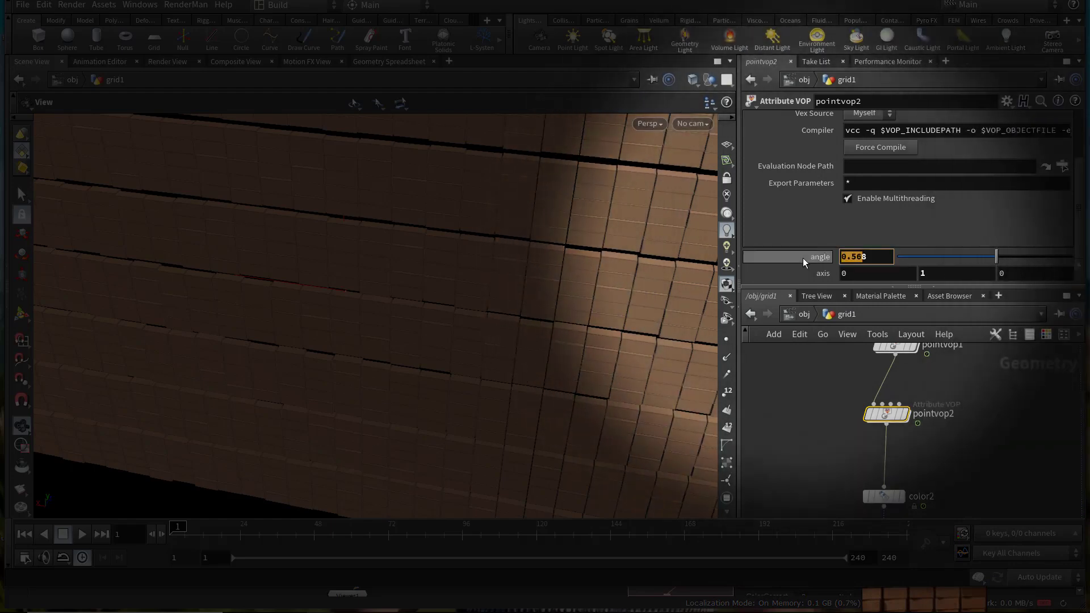
key("Return")
mouse_move(863, 259)
middle_mouse_down()
mouse_move(85, 268)
mouse_move(877, 253)
middle_mouse_up()
type("125.9")
left_click_drag(872, 257, 835, 263)
type("5")
key("Return")
type("20")
key("Return")
type("100")
key("Return")
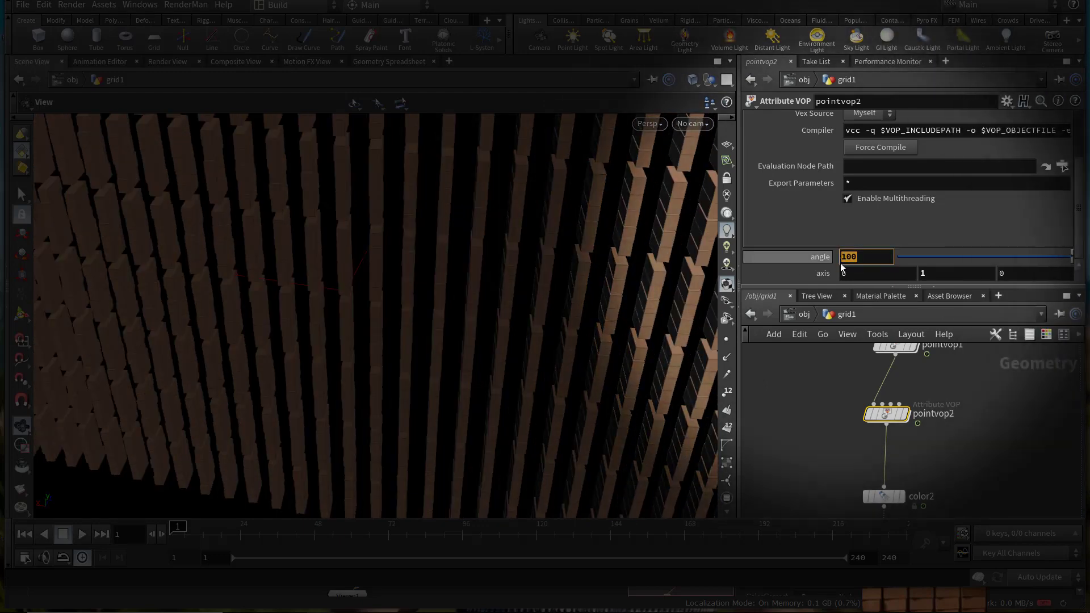
Step: Try pointvop2 angles of 50, 40, 30 and 10 and check the wall in the viewport
type("50")
key("Return")
type("40")
key("Return")
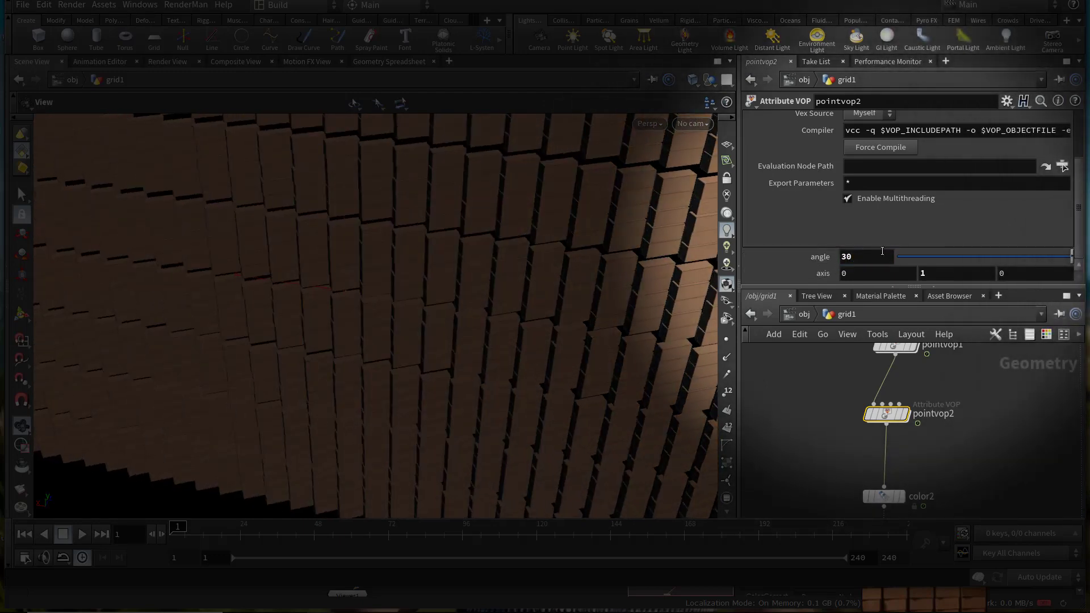
left_click_drag(863, 258, 823, 256)
type("10")
key("Return")
left_click_drag(529, 329, 518, 350)
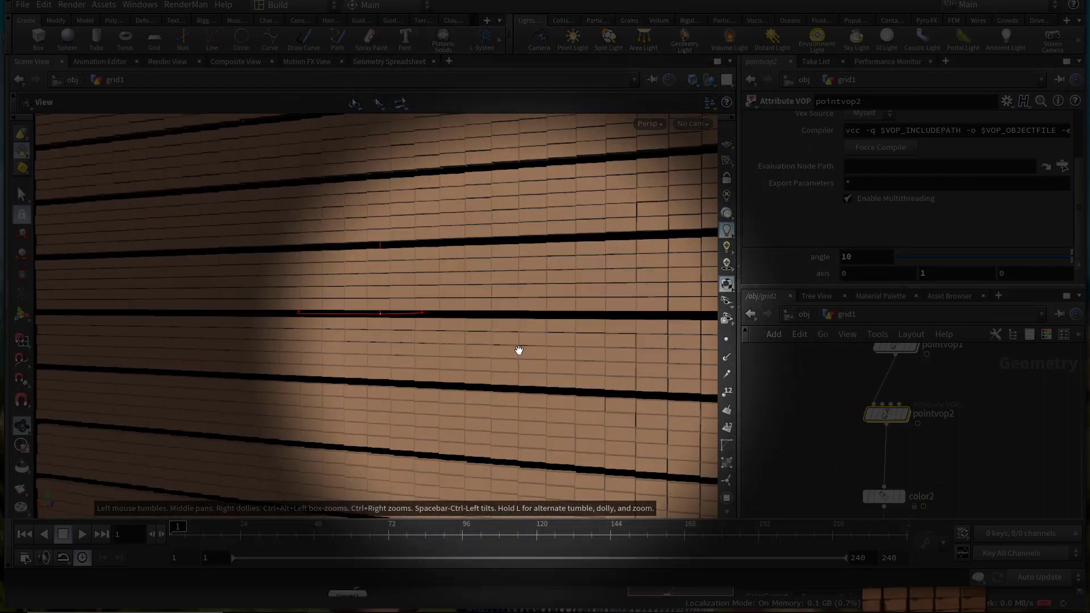
Step: Colour the pointvop2 node green and the pointvop1 node blue in the network
left_click(1047, 335)
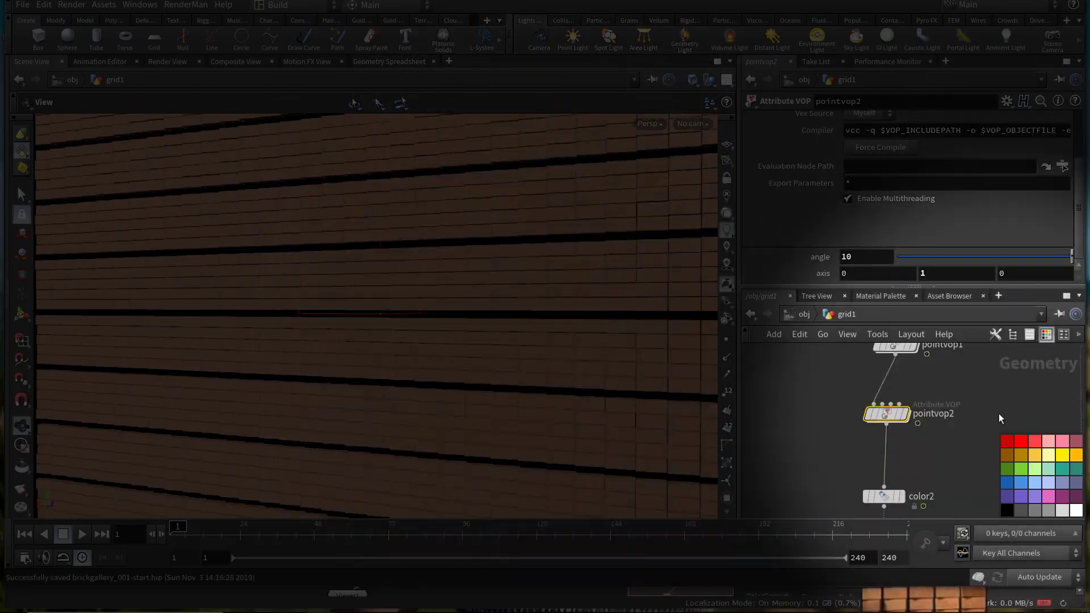
left_click(1023, 468)
middle_click_drag(977, 396, 929, 470)
scroll(929, 470, "down", 3)
middle_click_drag(946, 355, 921, 361)
left_click(846, 404)
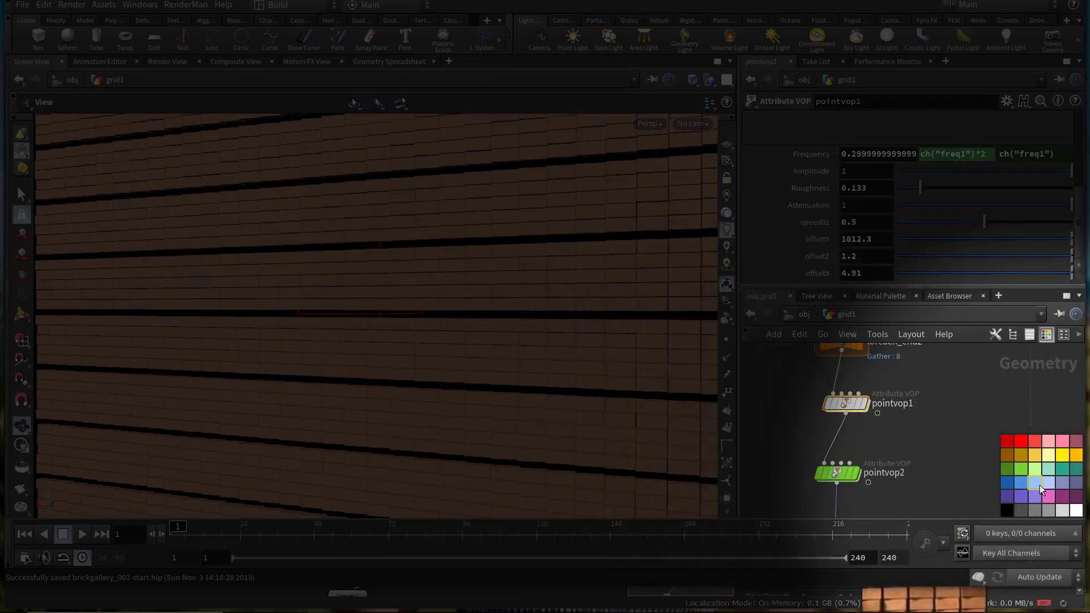
left_click(1023, 481)
Step: Rename the blue pointvop1 node as noise_turbulence
scroll(899, 393, "up", 2)
left_click(904, 416)
left_click(845, 414)
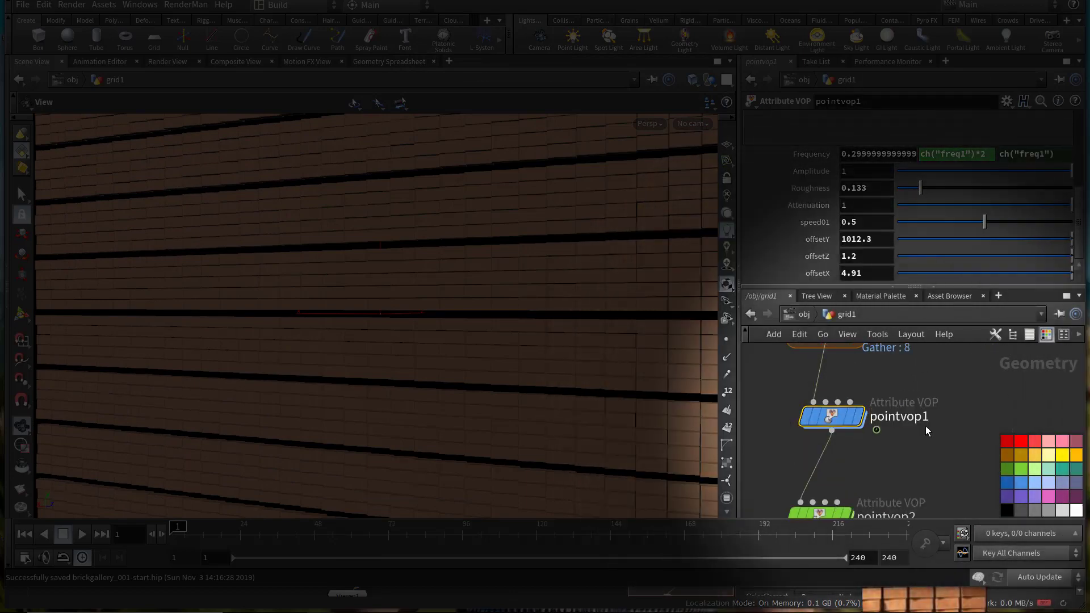
left_click(922, 419)
type("noise_turbu")
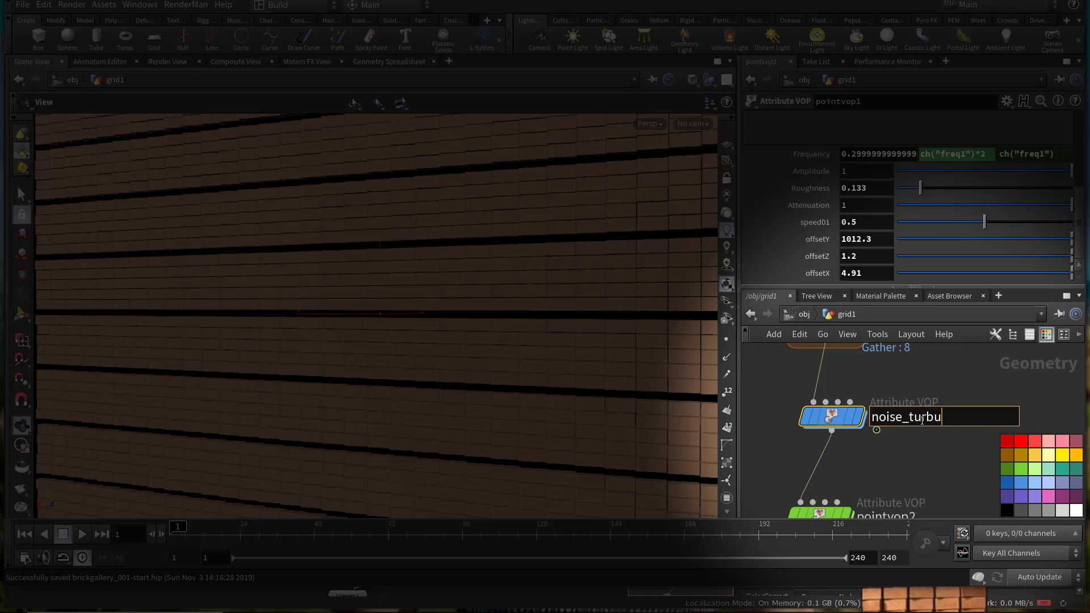
type("lence")
key("Return")
Step: Rename the green pointvop2 node as orient_attribute and save the scene
middle_click_drag(895, 472, 955, 401)
scroll(954, 401, "down", 2)
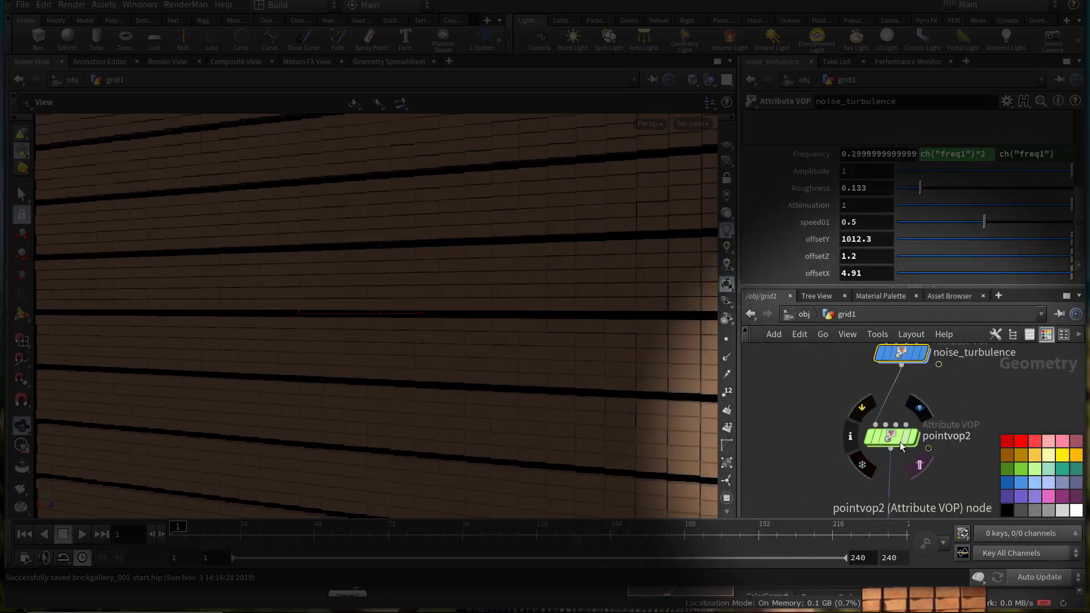
left_click(958, 438)
type("orient_attribute")
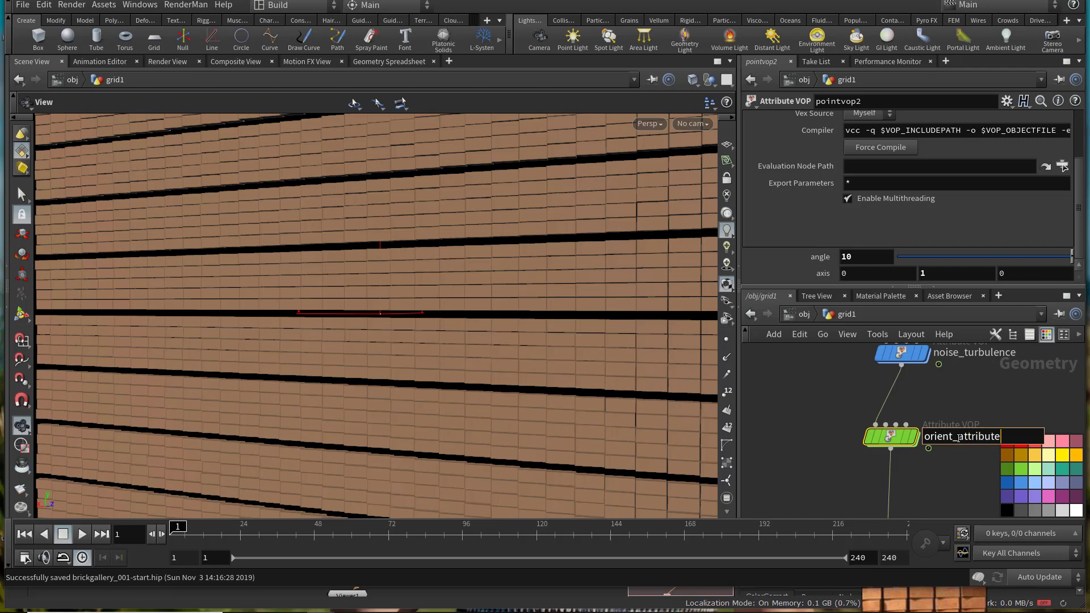
key("Return")
middle_click_drag(956, 474, 937, 463)
scroll(937, 464, "down", 2)
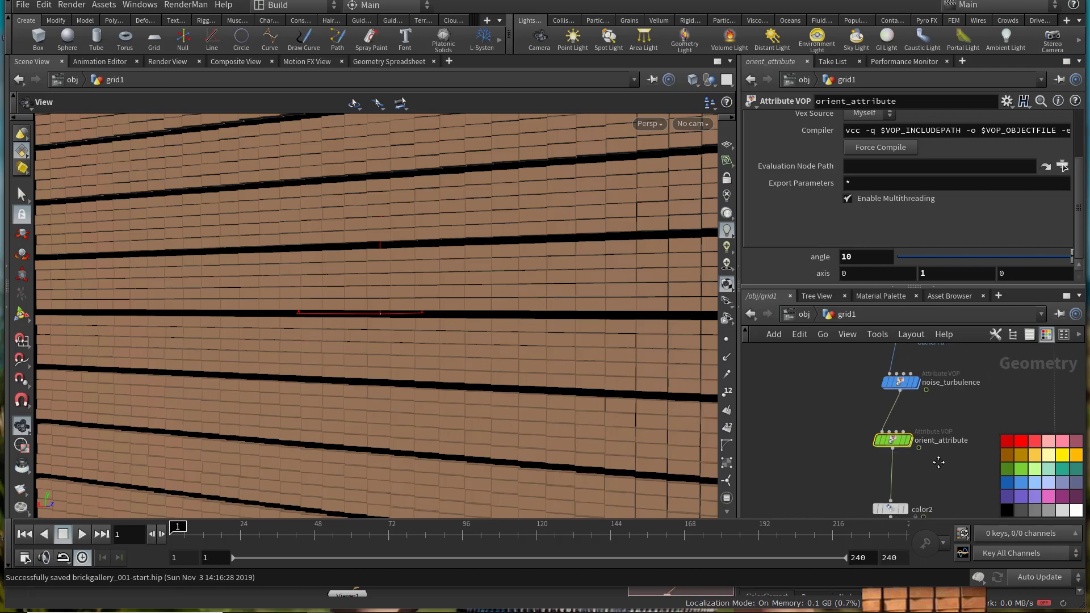
key("ctrl+s")
Step: Set the angle of orient_attribute to the frame expression $F
mouse_move(517, 338)
left_mouse_down()
mouse_move(464, 523)
mouse_move(278, 531)
left_mouse_up()
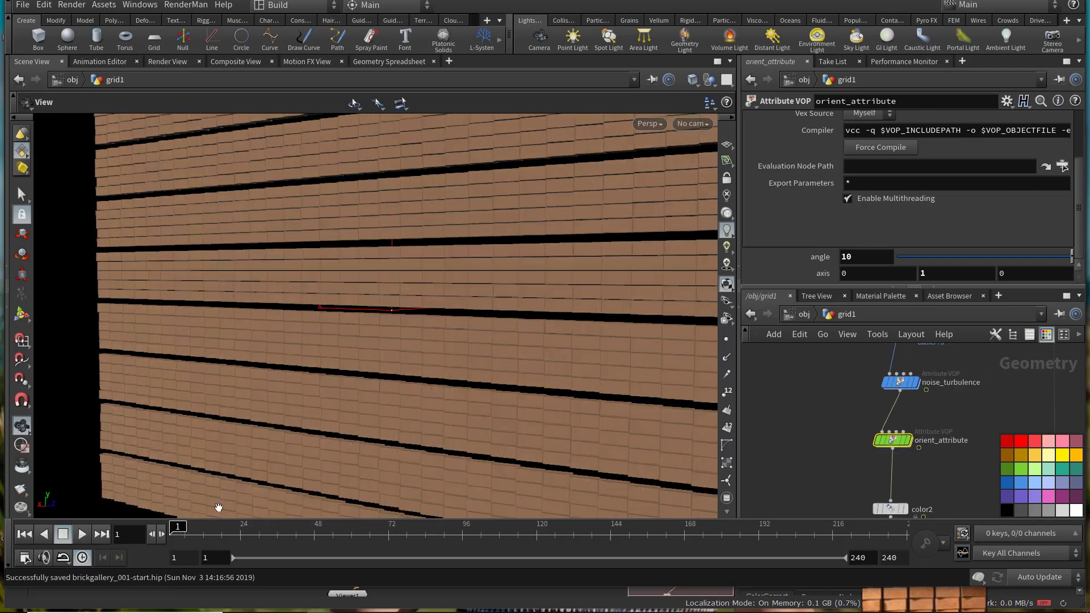
scroll(859, 429, "up", 2)
type("$F")
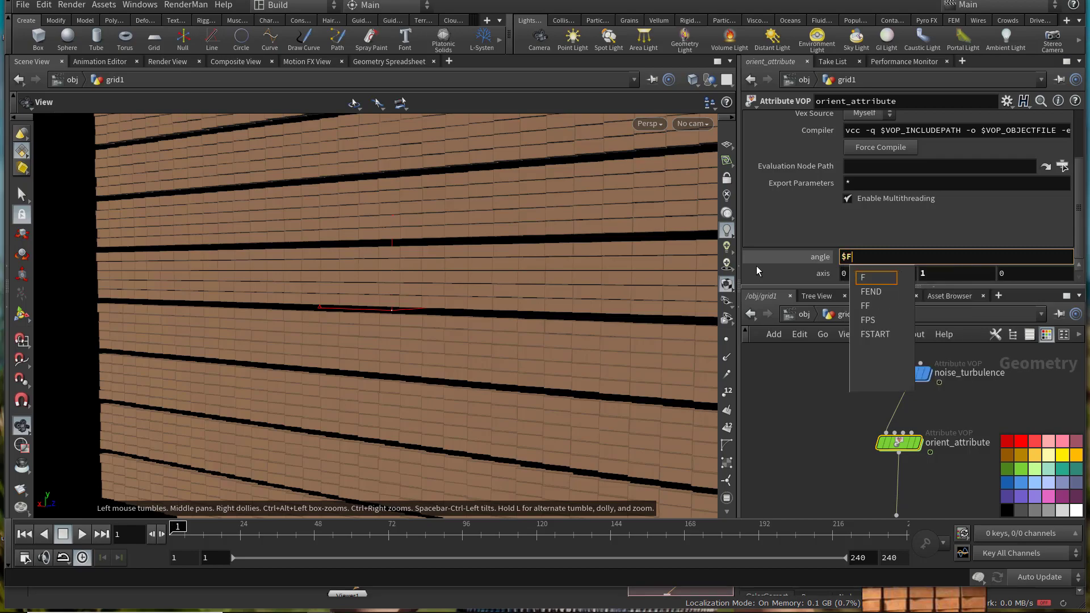
key("Return")
Step: Play the animation from frame 1 and examine the rotating bricks from another viewpoint
left_click_drag(283, 533, 177, 529)
left_click(82, 534)
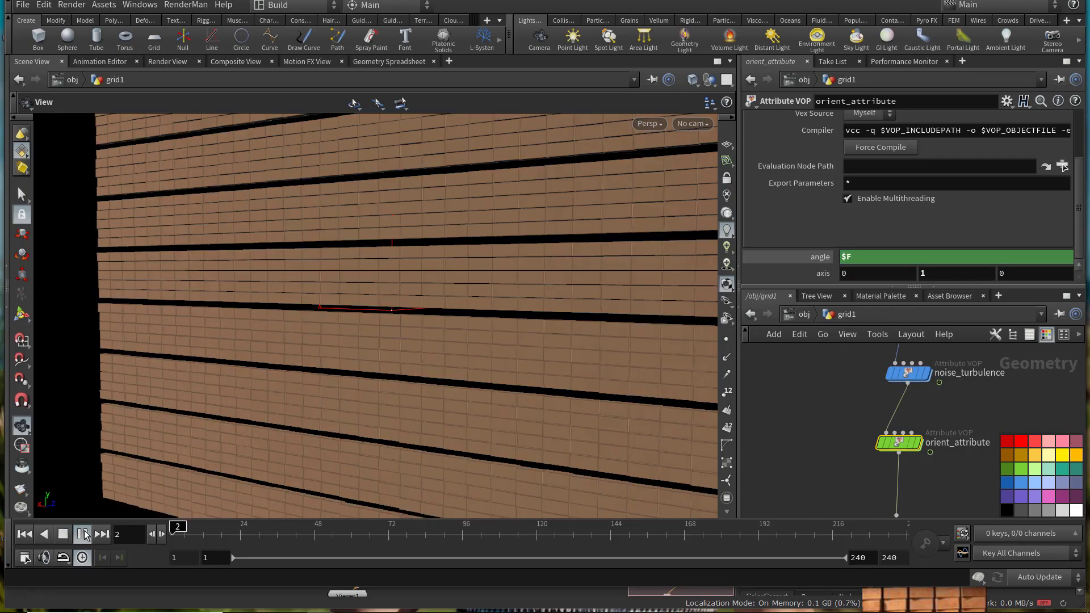
left_click_drag(397, 347, 499, 357)
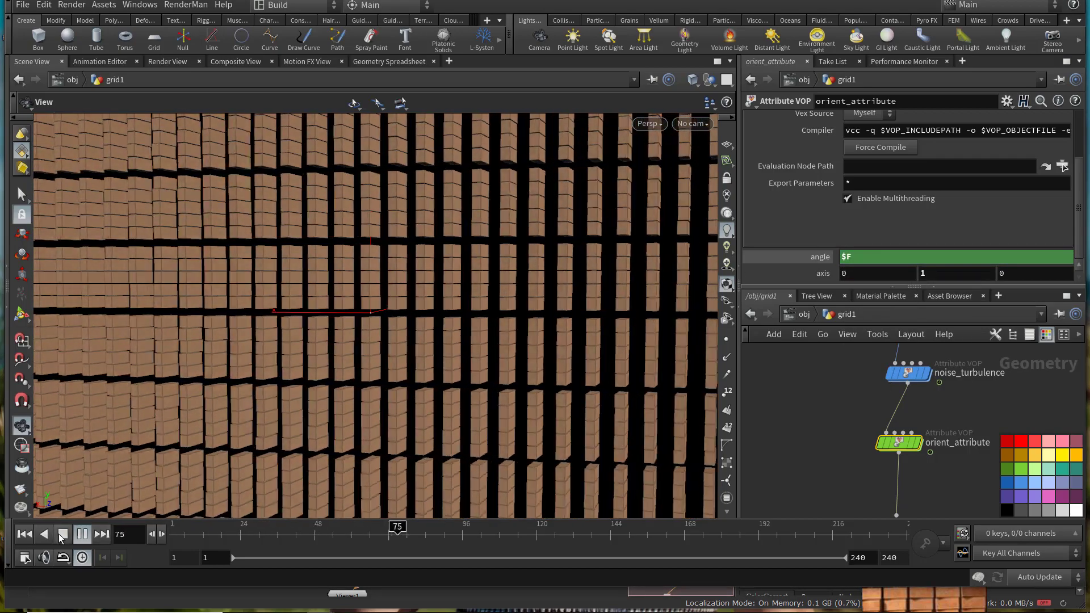
Step: Rewind the animation to frame 1, open the orient_attribute network and move the angle parameter and Degrees to Radians nodes away from the quaternion
left_click_drag(298, 533, 170, 541)
left_click(909, 373)
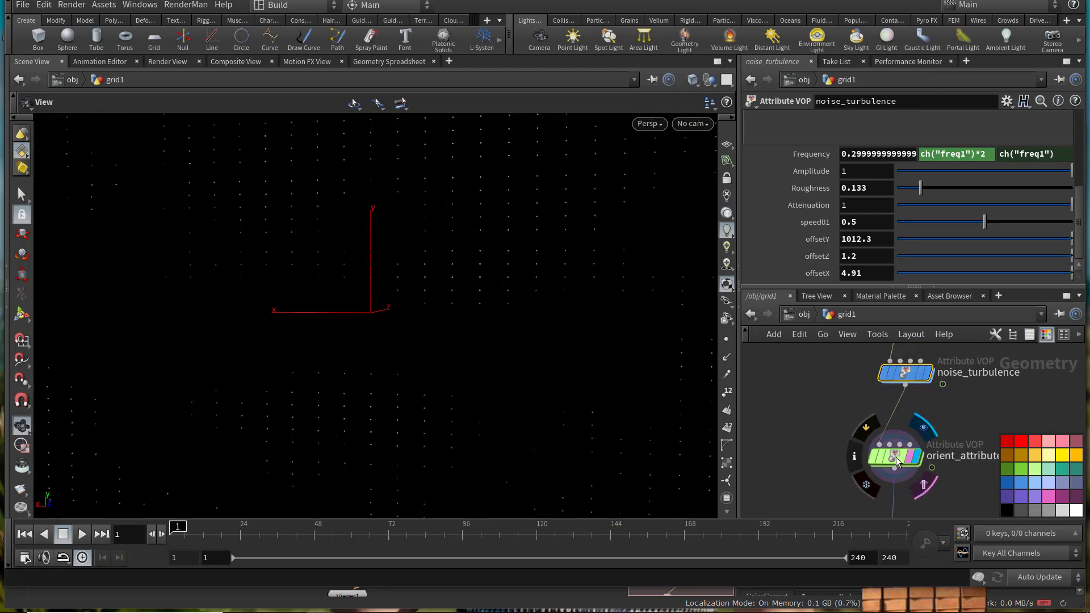
double_click(894, 456)
scroll(818, 427, "down", 2)
middle_click_drag(816, 423, 903, 389)
left_click_drag(890, 415, 901, 468)
middle_click_drag(863, 390, 861, 438)
left_click_drag(848, 419, 835, 375)
left_click_drag(902, 425, 880, 370)
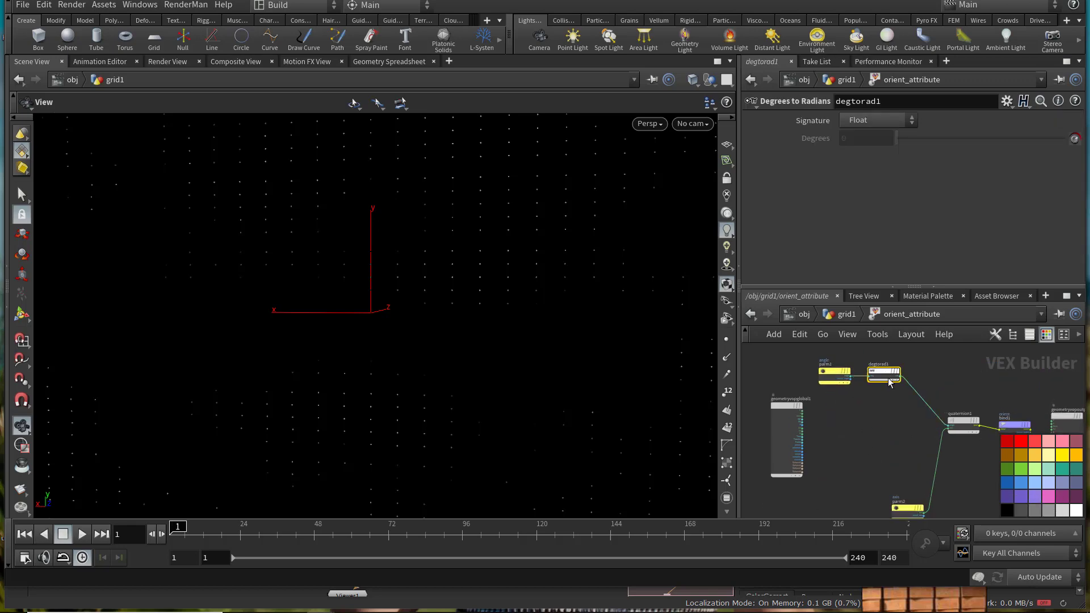
Step: Insert a Multiply node on the wire between the Degrees to Radians and quaternion nodes
scroll(884, 420, "up", 2)
key("Tab")
type("mult")
key("Return")
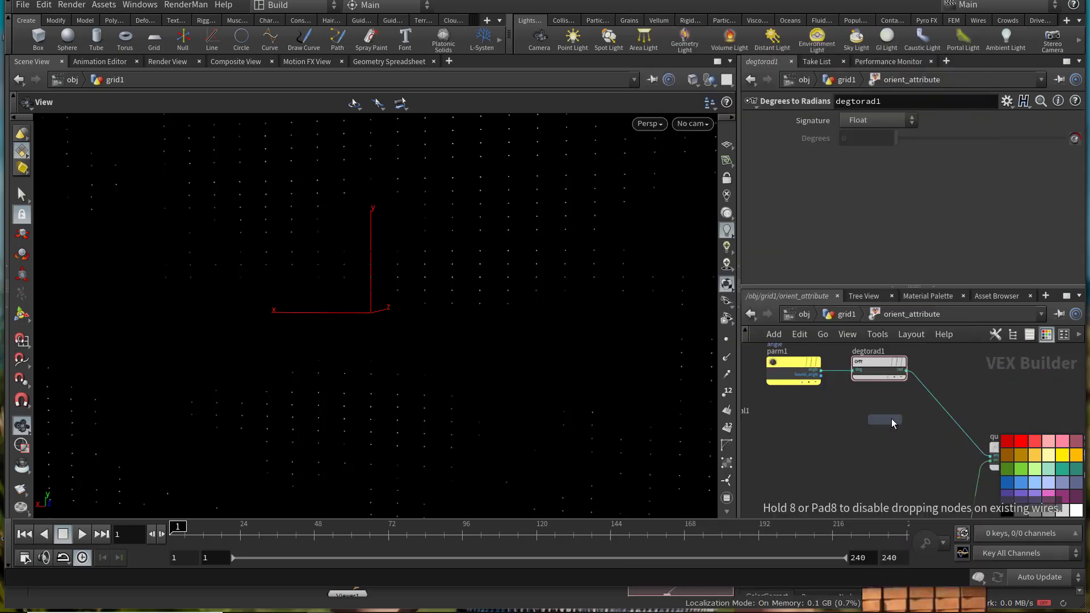
left_click(979, 404)
middle_click_drag(763, 474, 833, 436)
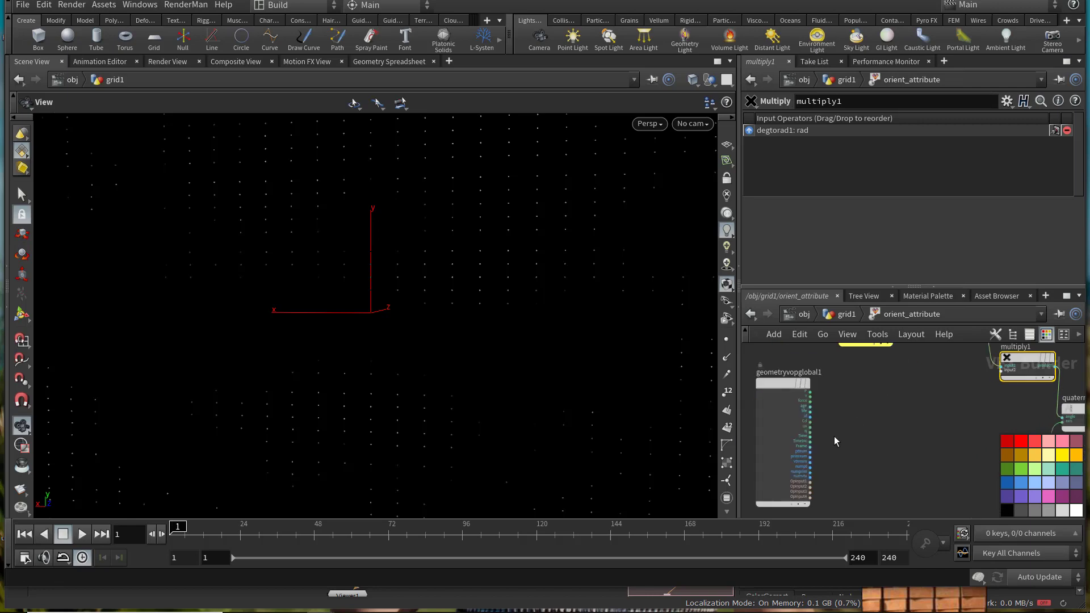
Step: Add a Vector to Float node fed by the geometry globals and wire a float output into the Multiply node's second input
scroll(835, 434, "up", 2)
key("Tab")
type("vecto")
key("Return")
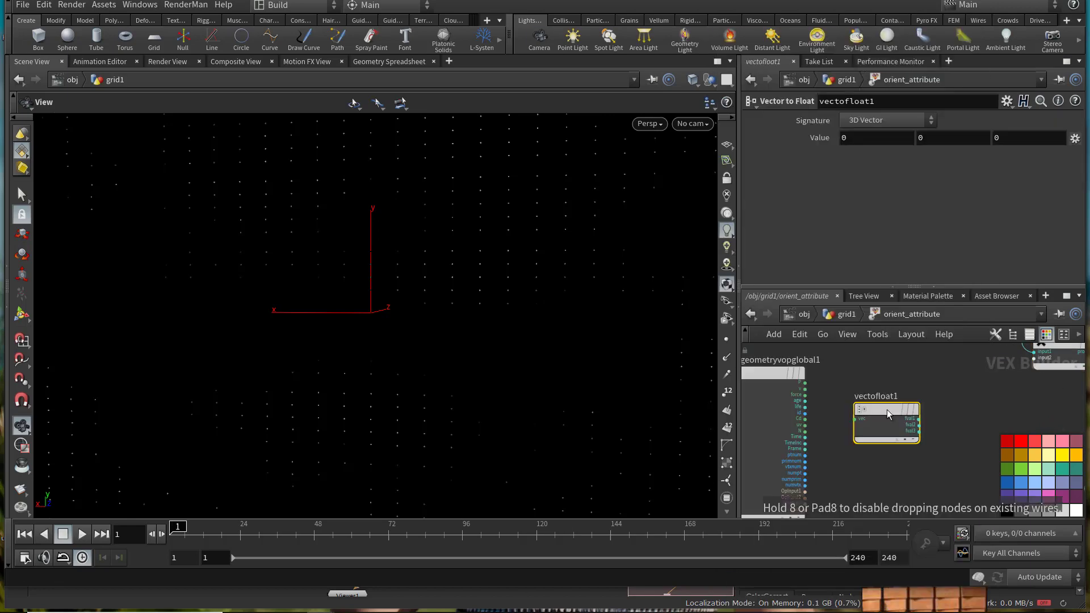
left_click(886, 417)
left_click_drag(791, 424, 849, 422)
middle_click_drag(956, 411, 862, 437)
scroll(863, 437, "down", 2)
left_click_drag(819, 454, 850, 450)
left_click_drag(861, 445, 944, 389)
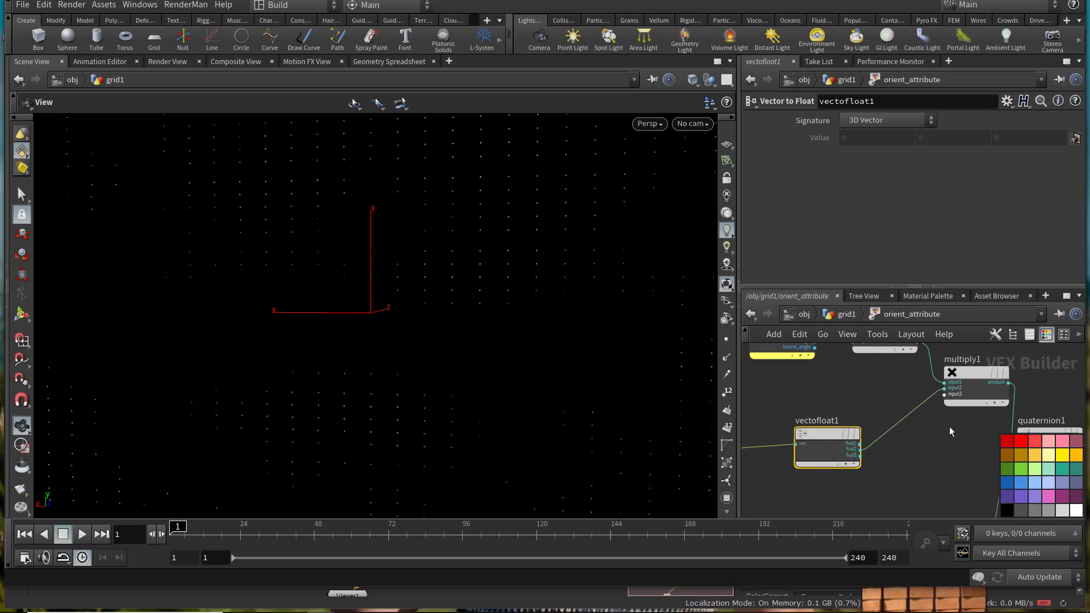
Step: Return to the grid1 network and display the copied bricks of copy1
middle_click_drag(950, 428, 916, 434)
left_click(845, 313)
scroll(909, 409, "down", 3)
middle_click_drag(902, 503, 899, 436)
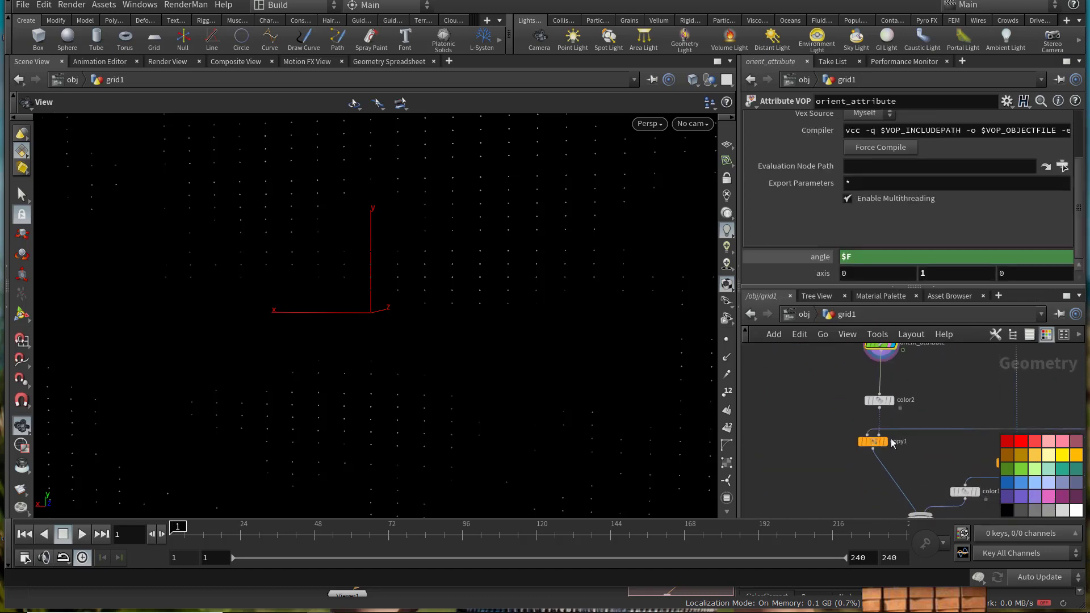
scroll(896, 436, "up", 2)
left_click(889, 423)
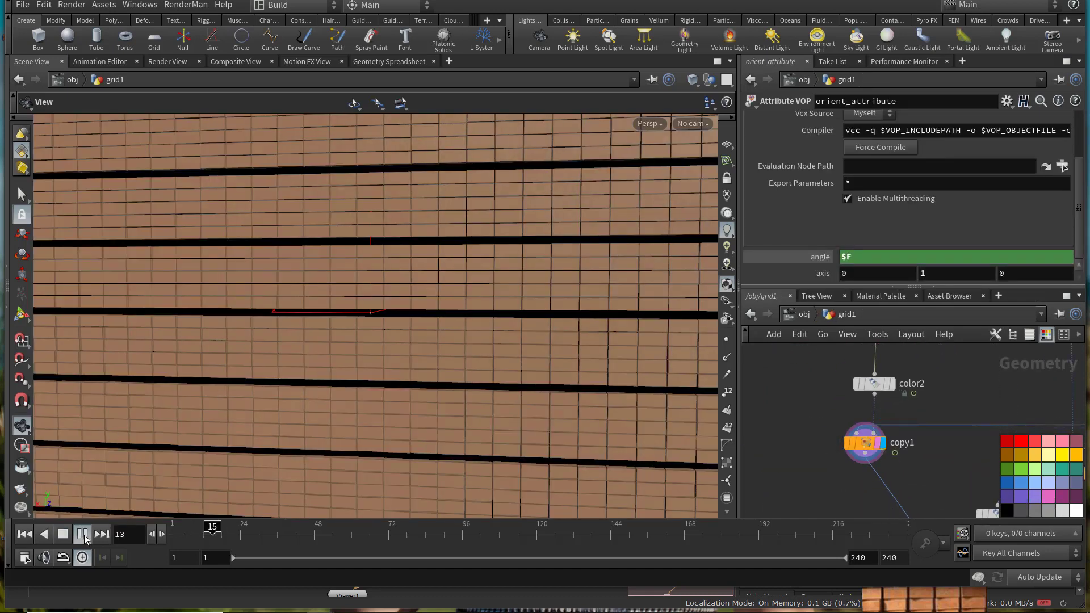
Step: Play the animation and examine the brick rotation across the wall from several viewpoints and frames
right_click_drag(295, 436, 230, 393)
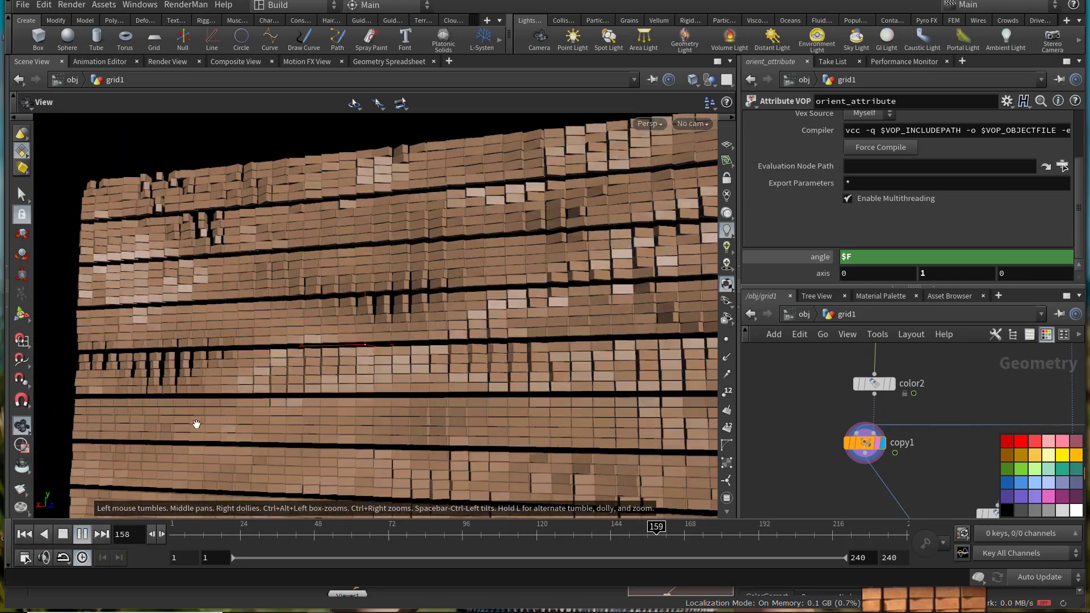
left_click_drag(197, 424, 332, 332)
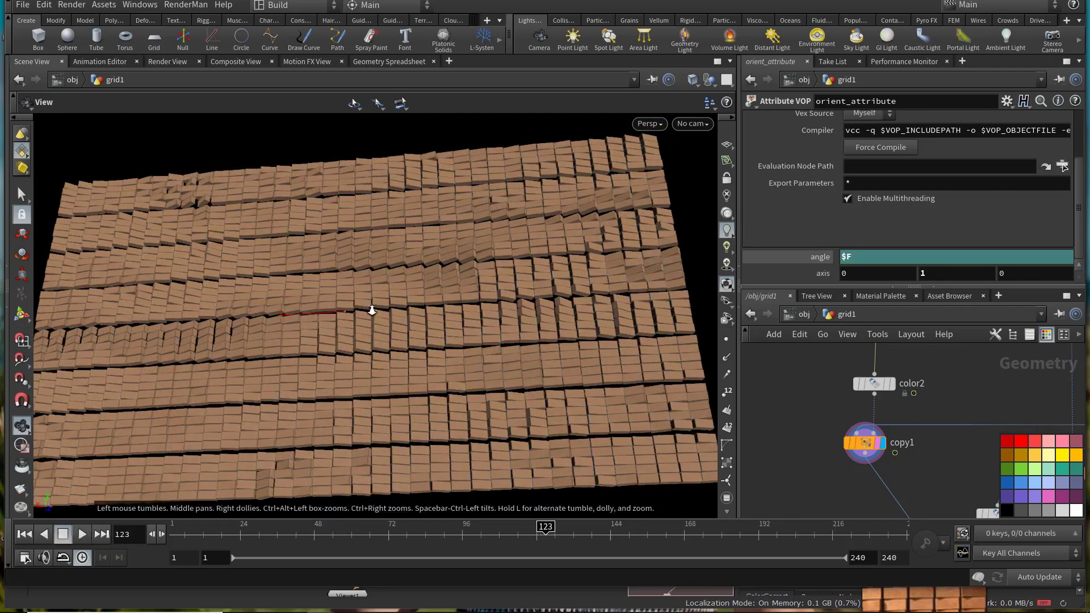
left_click_drag(372, 310, 488, 382)
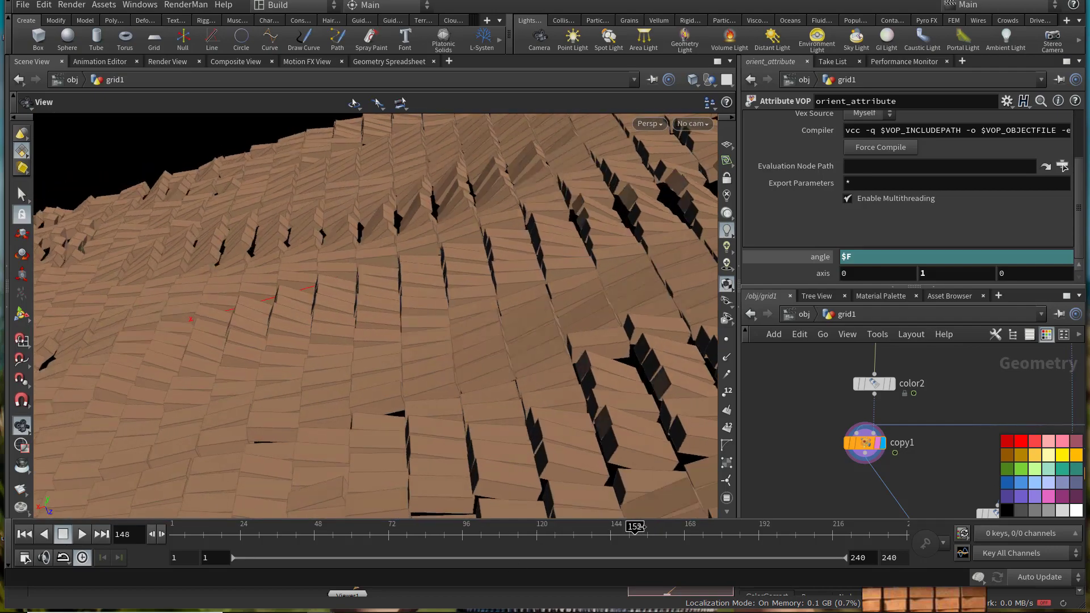
left_click_drag(765, 545, 416, 543)
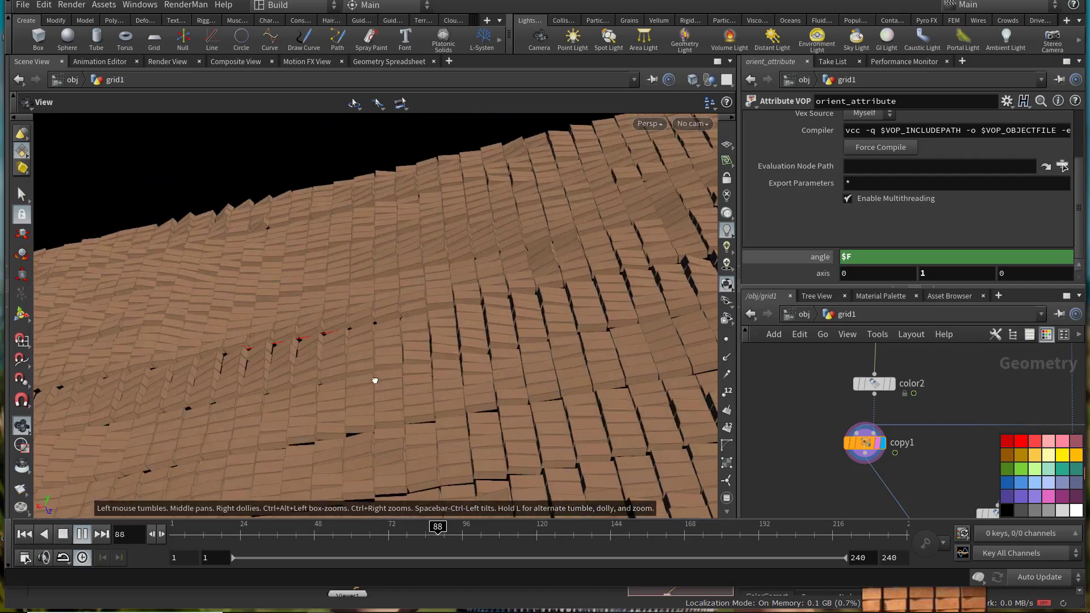
left_click_drag(505, 339, 407, 384)
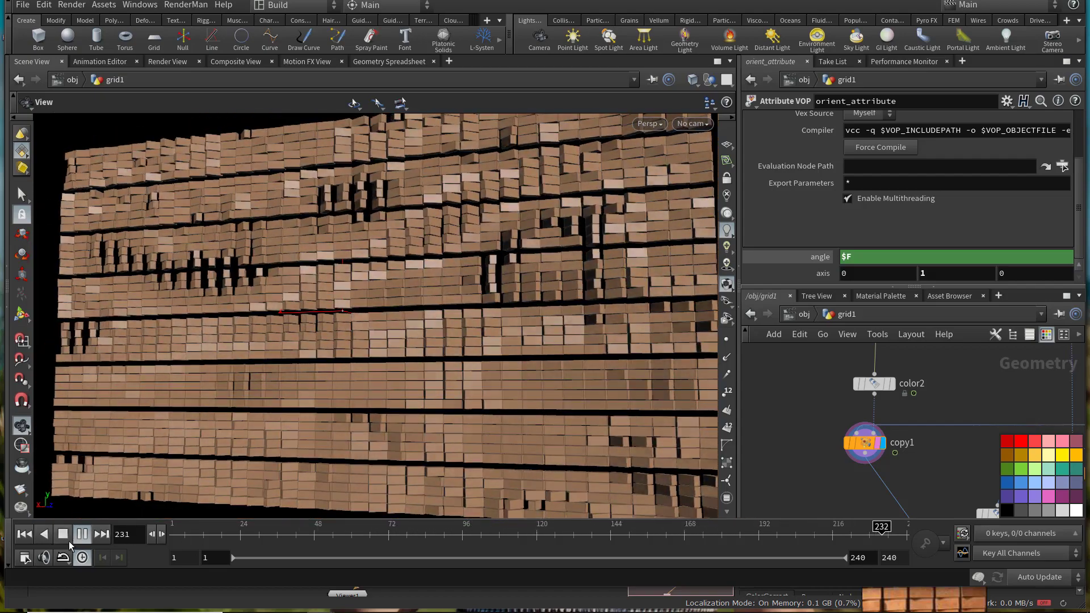
left_click(69, 540)
Step: Display the points of orient_attribute and scrub the timeline to examine their changing colours
middle_click_drag(901, 396, 916, 445)
scroll(916, 445, "down", 3)
middle_click_drag(968, 418, 965, 465)
scroll(932, 449, "up", 3)
left_click(898, 430)
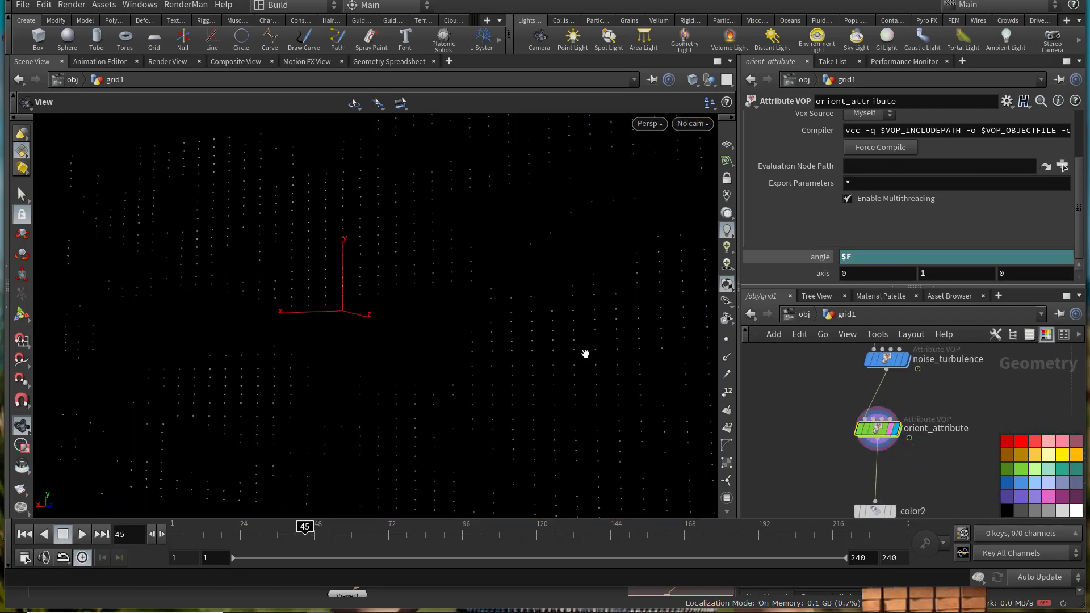
left_click_drag(248, 523, 159, 532)
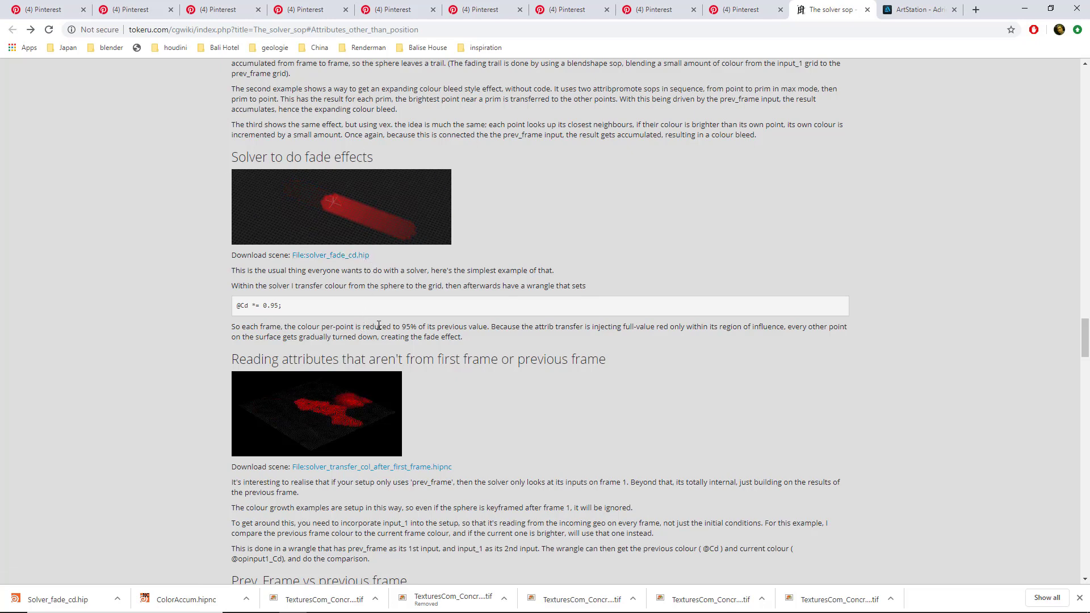
Step: Examine the solver fade effects section of the web page and return to Houdini
scroll(380, 327, "up", 1)
scroll(761, 390, "up", 1)
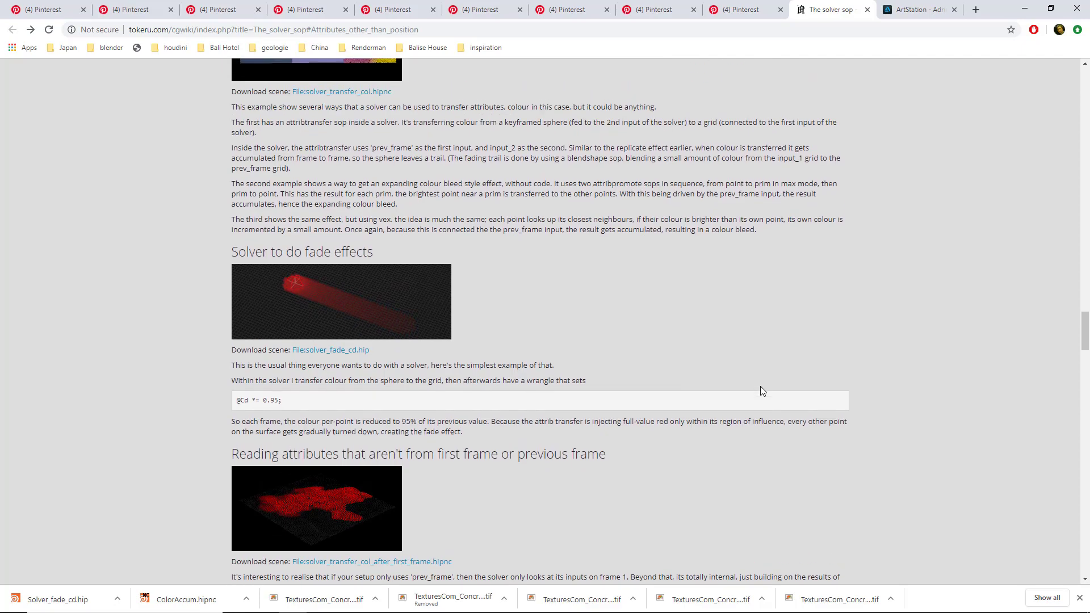
left_click(1025, 9)
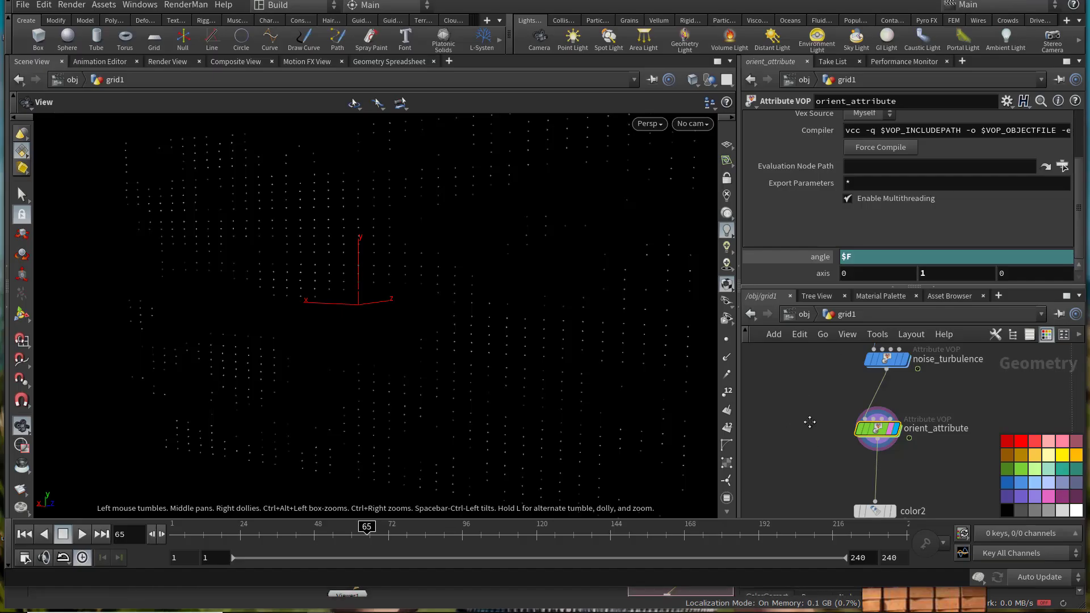
Step: Add a Solver node beside orient_attribute in the grid1 network
middle_click_drag(810, 422, 819, 344)
scroll(818, 344, "down", 2)
left_click_drag(877, 422, 879, 439)
middle_click_drag(891, 351, 891, 414)
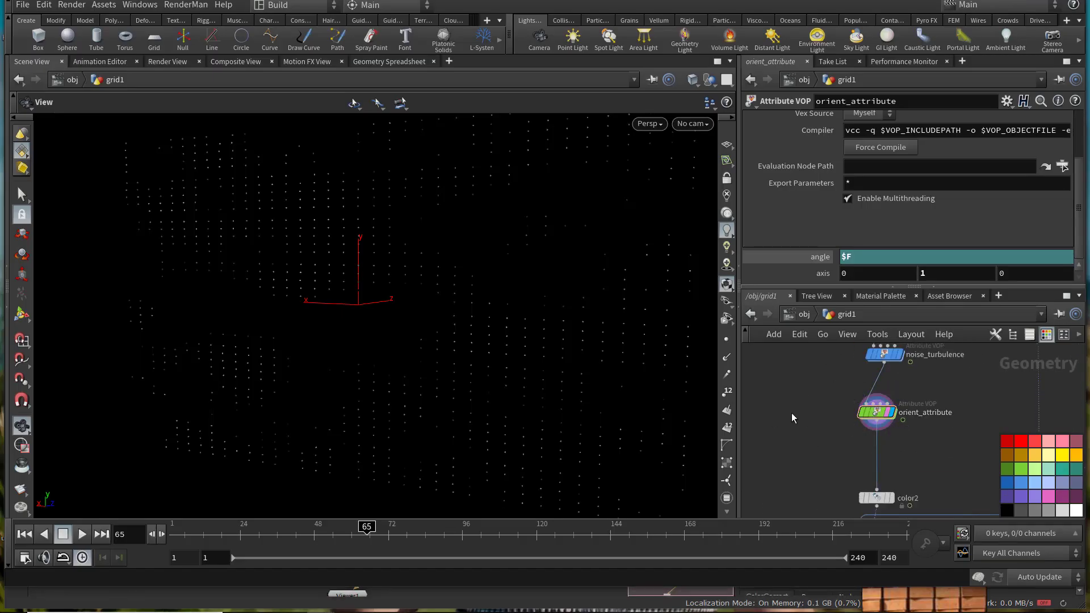
key("Tab")
type("solv")
key("Return")
left_click(781, 466)
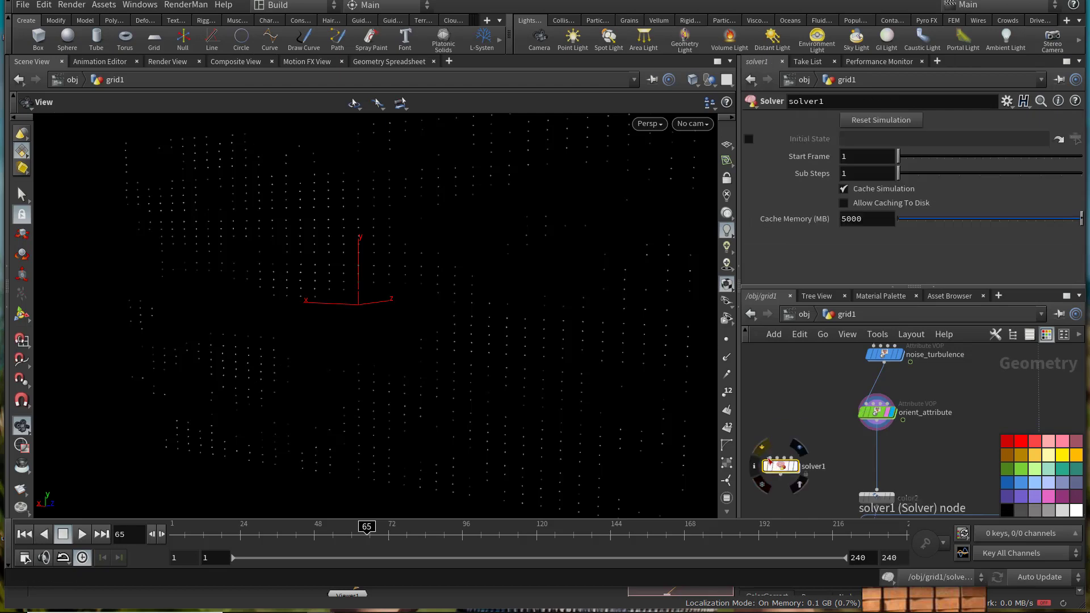
Step: Add a Color node between noise_turbulence and the solver's first input, and set its color to black (0, 0, 0)
key("Tab")
type("null")
key("Return")
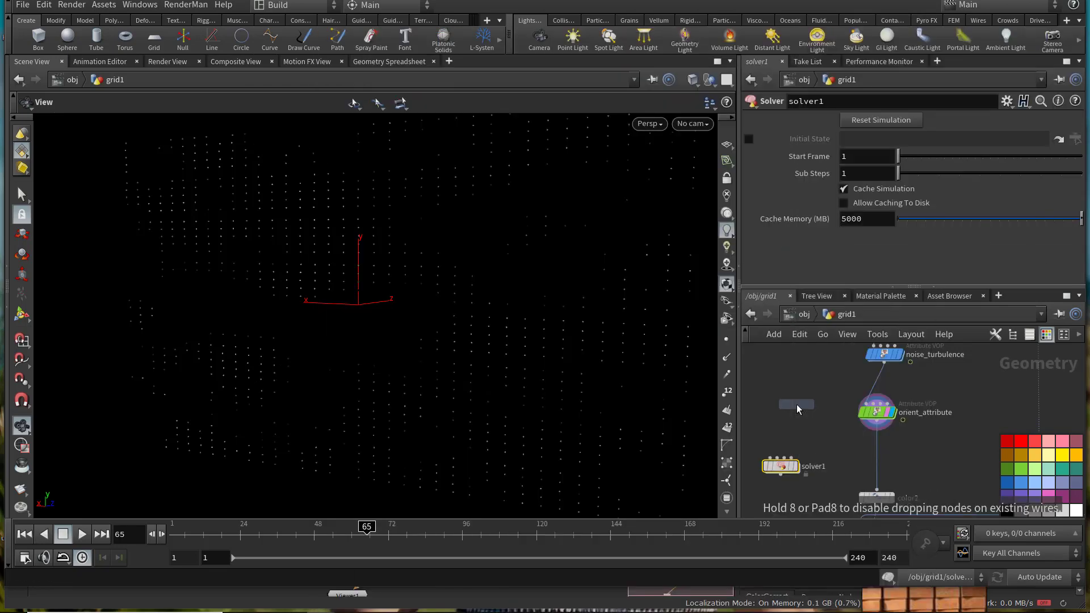
left_click(796, 404)
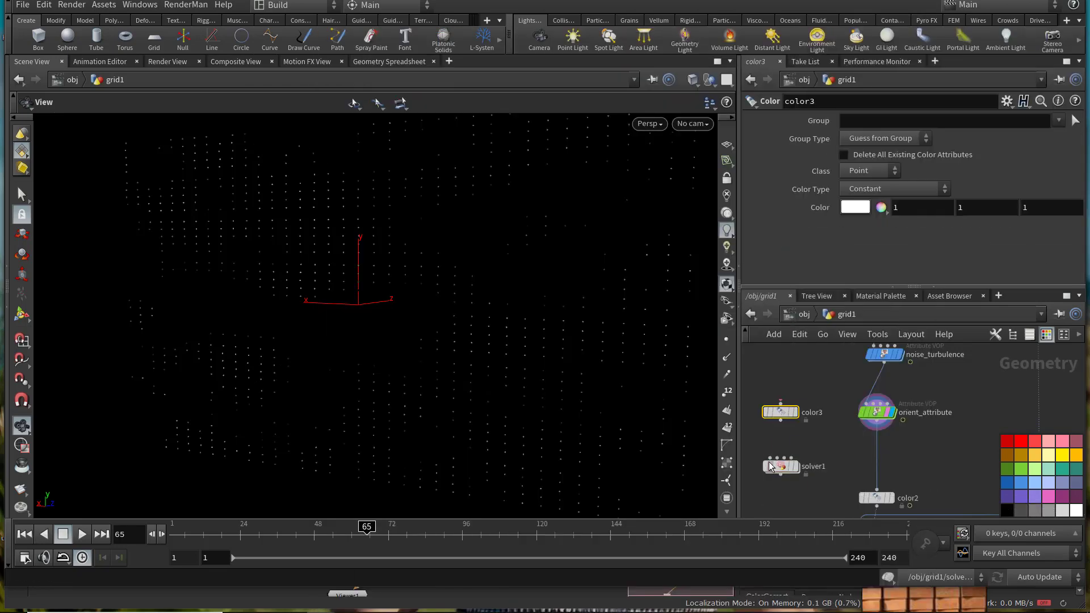
left_click(795, 413)
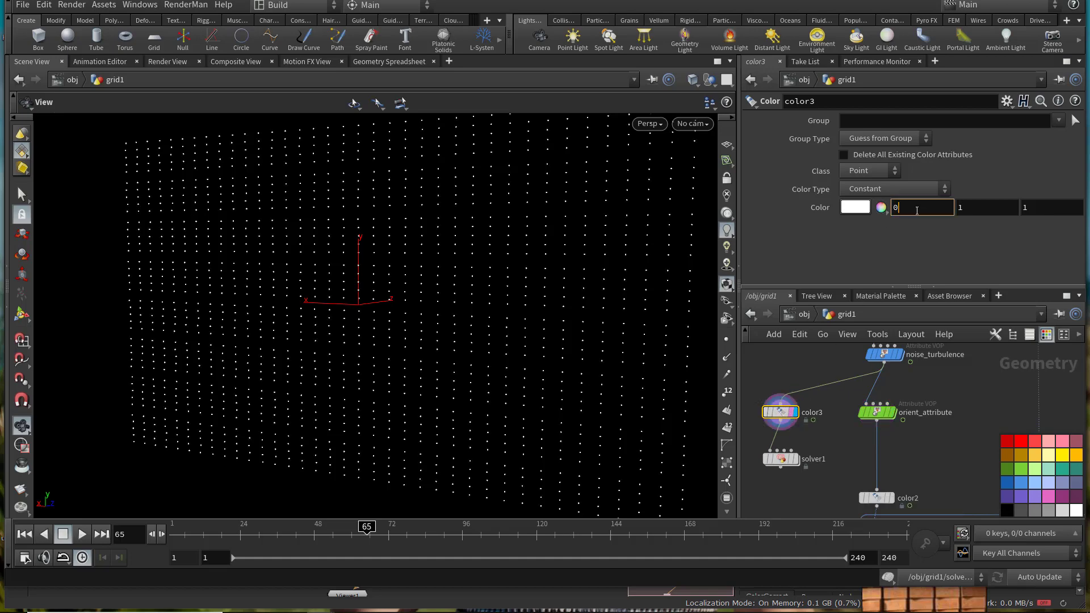
left_click_drag(780, 415, 743, 399)
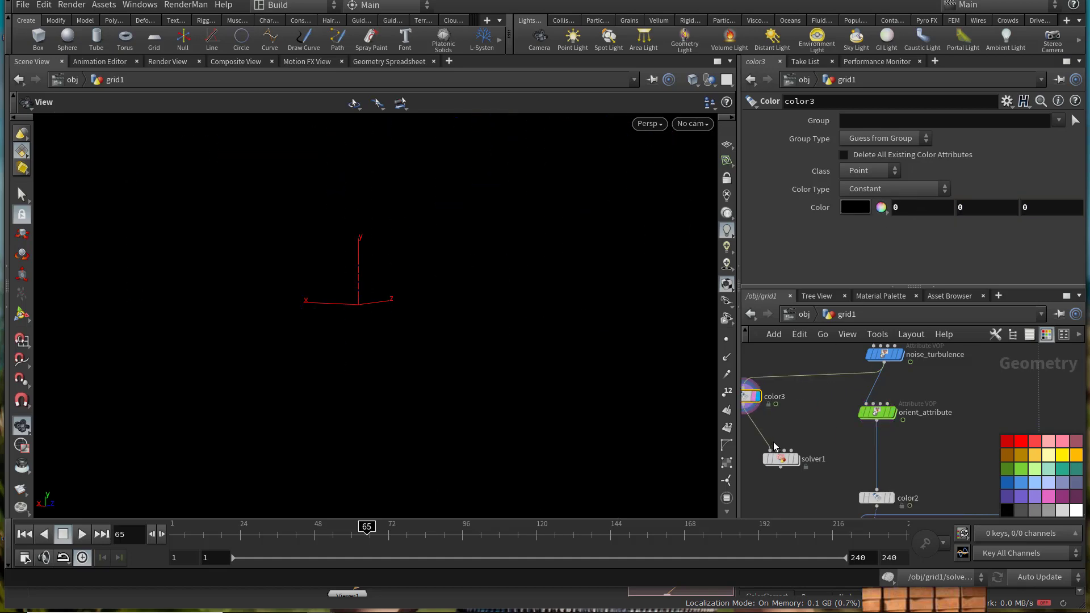
Step: Connect orient_attribute to the second input of solver1 and display the solver's result
left_click_drag(777, 450, 876, 421)
middle_click_drag(820, 426, 875, 384)
scroll(832, 421, "up", 3)
left_click_drag(840, 416, 815, 415)
left_click(838, 409)
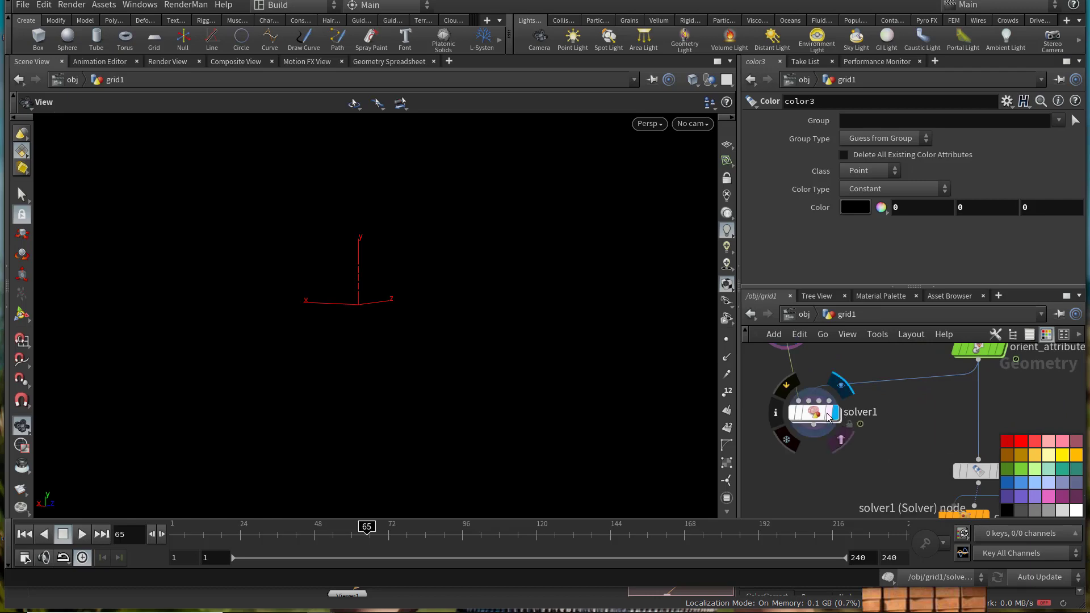
middle_click_drag(872, 364, 855, 378)
left_click(806, 404)
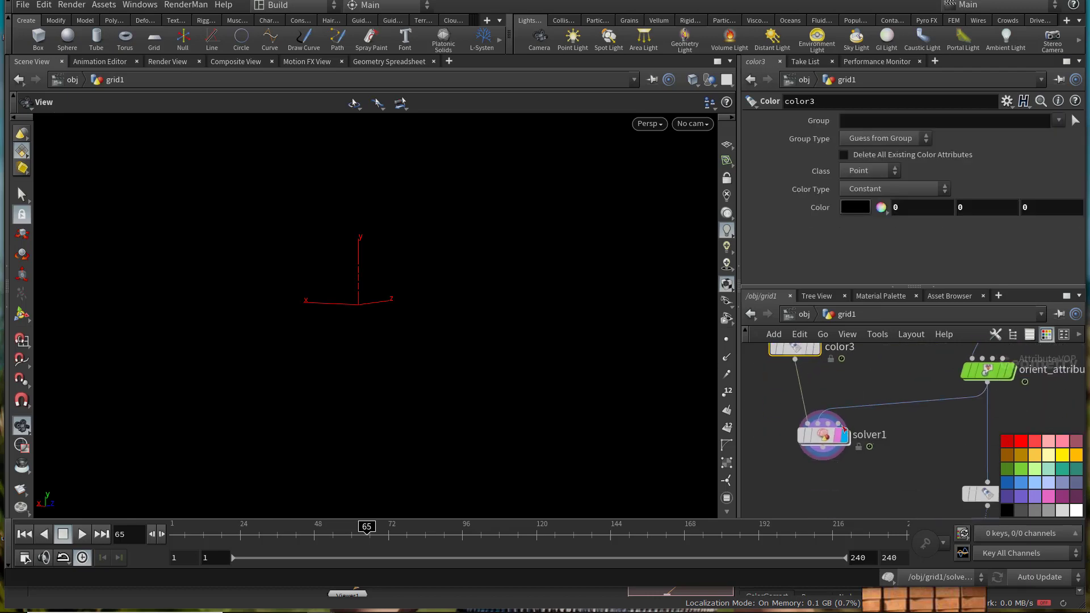
left_click(730, 391)
left_click(730, 391)
Step: Feed the output of solver1 into color2 in place of orient_attribute and display copy1
middle_click_drag(946, 451, 922, 395)
scroll(922, 395, "down", 2)
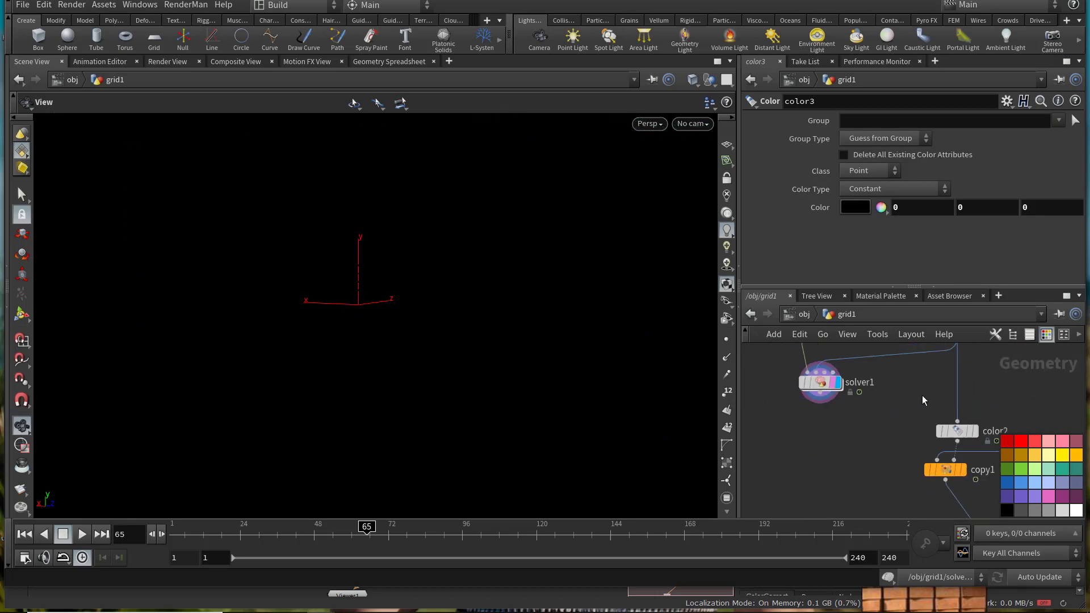
left_click_drag(949, 387, 834, 393)
middle_click_drag(974, 502, 912, 532)
left_click(913, 461)
left_click(856, 366)
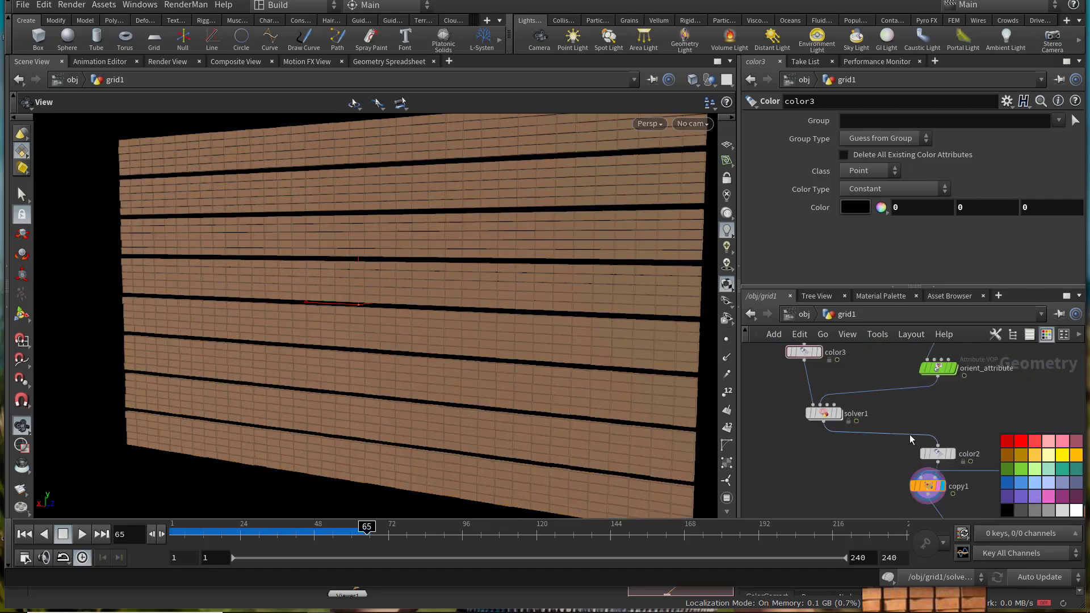
Step: Bypass the color2 node and rewind the animation to frame 1
scroll(911, 436, "up", 1)
left_click(925, 458)
scroll(816, 472, "down", 1)
left_click(24, 535)
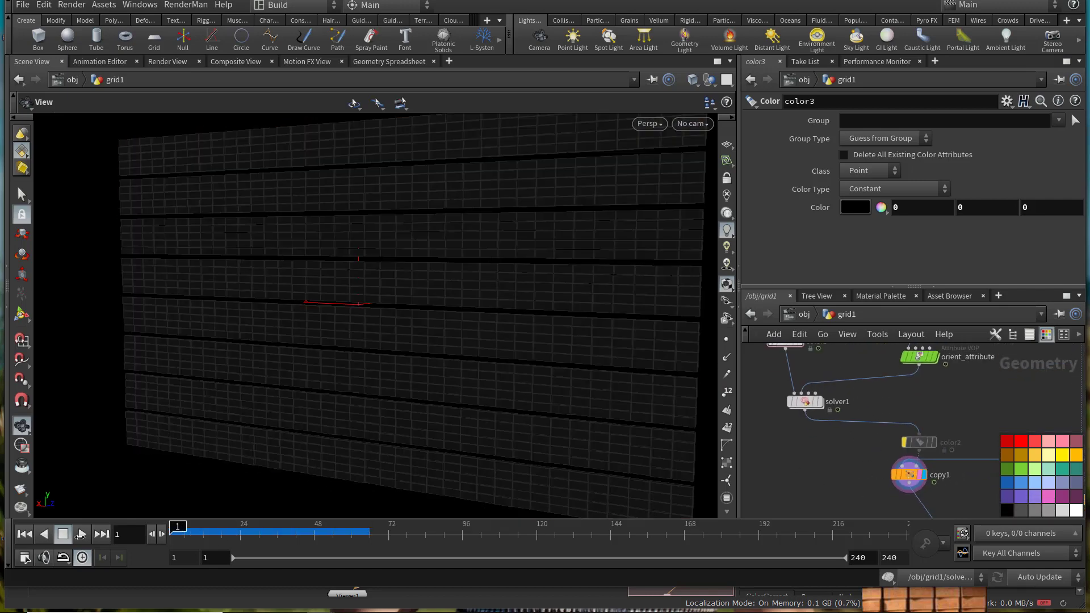
Step: Open the network inside solver1, maximize the network view and place Input_2 beside Prev_Frame with the other inputs moved aside
double_click(806, 404)
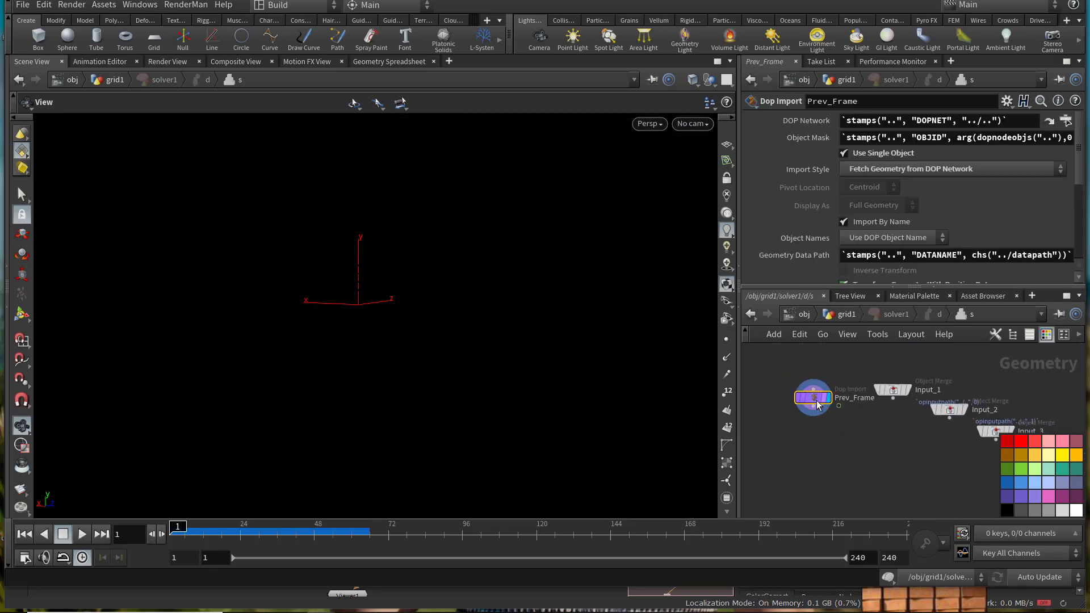
key("ctrl+b")
scroll(617, 329, "up", 2)
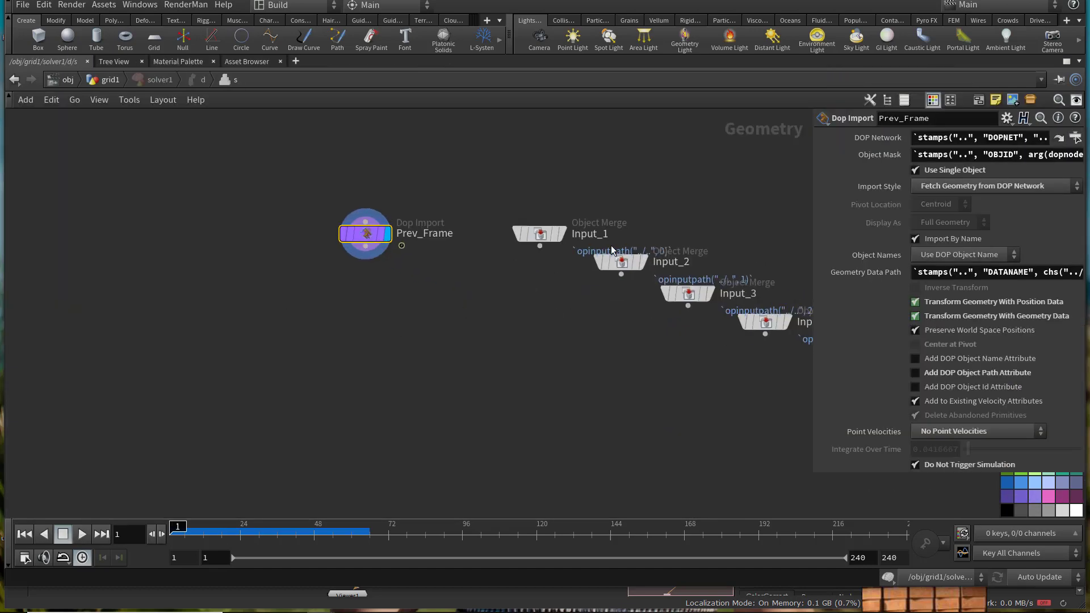
left_click_drag(620, 260, 509, 278)
left_click_drag(540, 233, 646, 201)
left_click_drag(758, 190, 793, 195)
left_click_drag(686, 293, 772, 256)
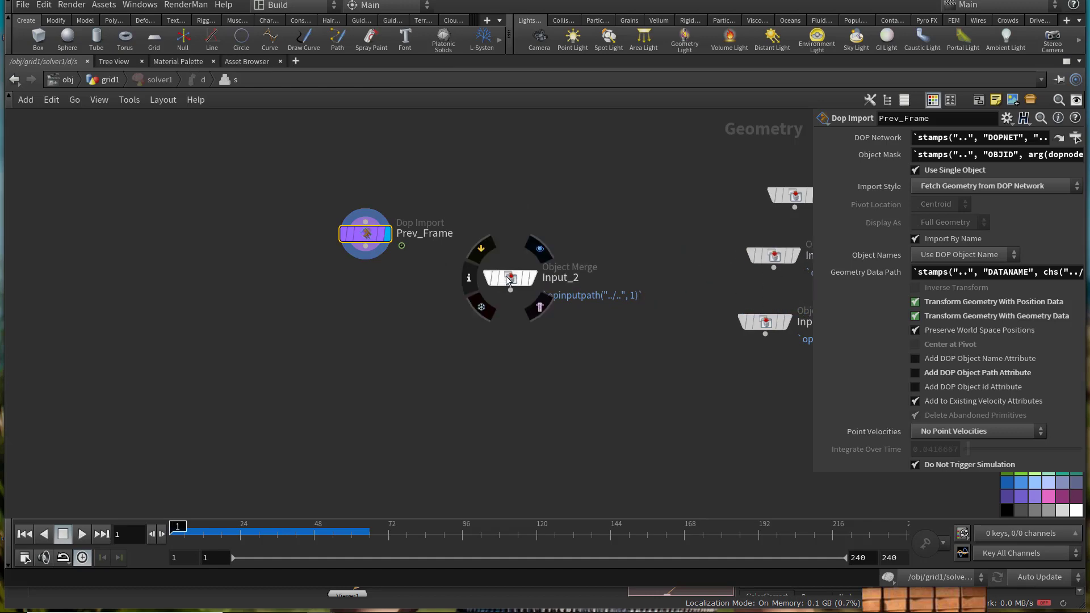
left_click_drag(507, 276, 546, 242)
scroll(528, 268, "up", 2)
middle_click_drag(494, 288, 515, 294)
Step: Add a Point VOP, connect Prev_Frame to its first and Input_2 to its second input, and display it
key("Tab")
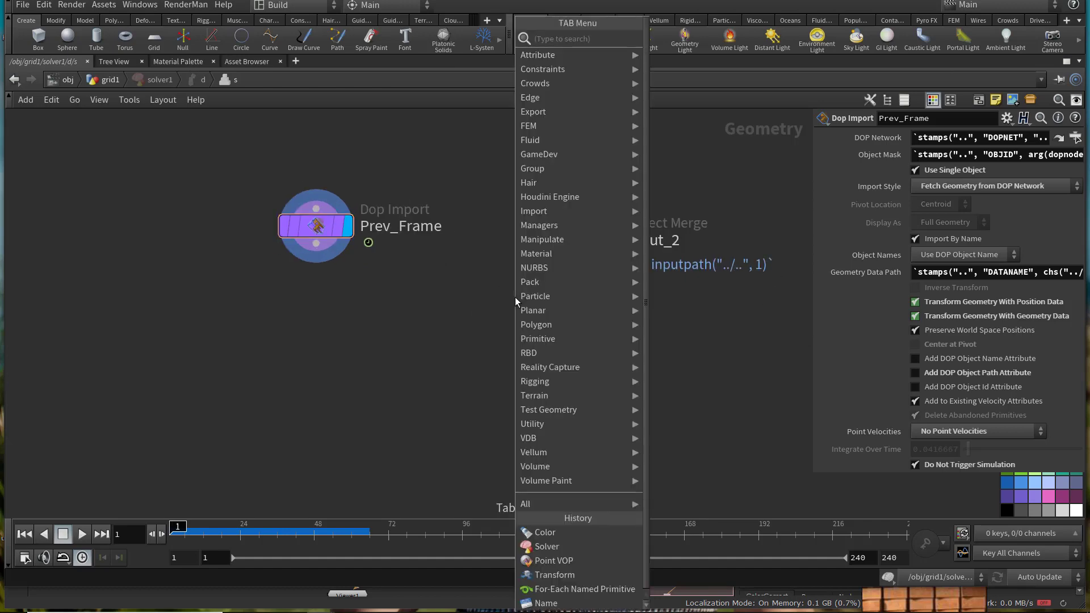
type("pointvo")
key("Return")
left_click(437, 376)
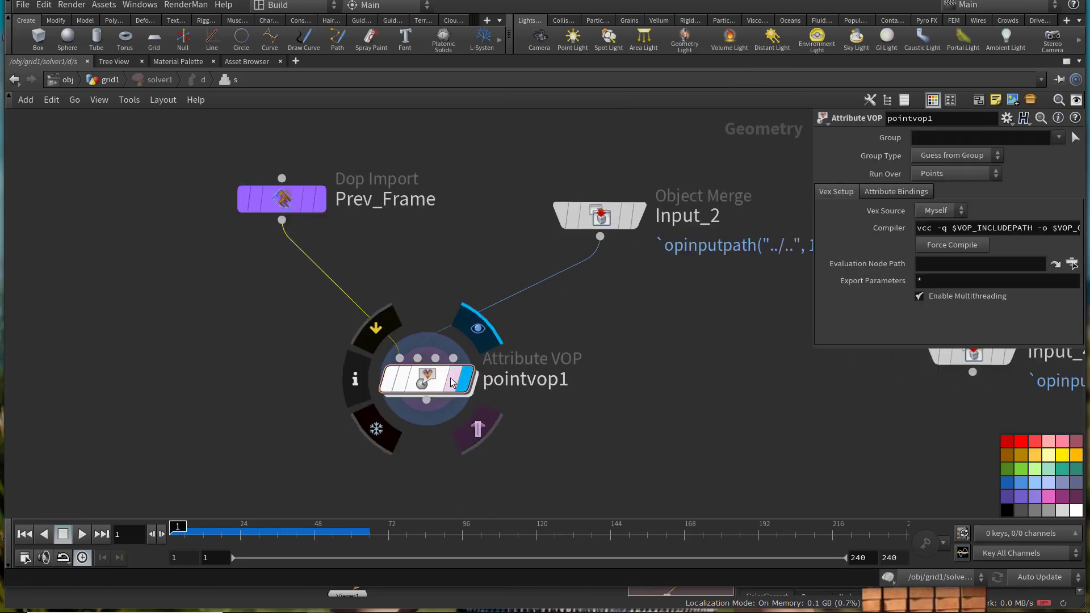
Step: Open the network inside pointvop1 and add an Import Point Attribute node between the global and output nodes
double_click(425, 380)
middle_click_drag(421, 385, 491, 458)
left_click_drag(508, 384, 282, 266)
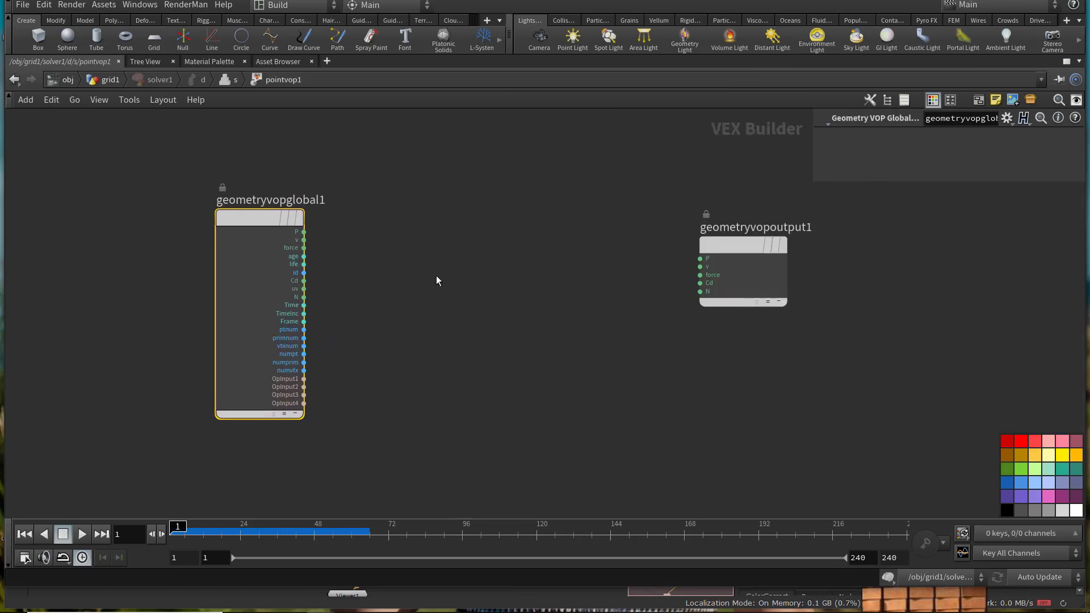
left_click(434, 317)
key("Tab")
type("impoi")
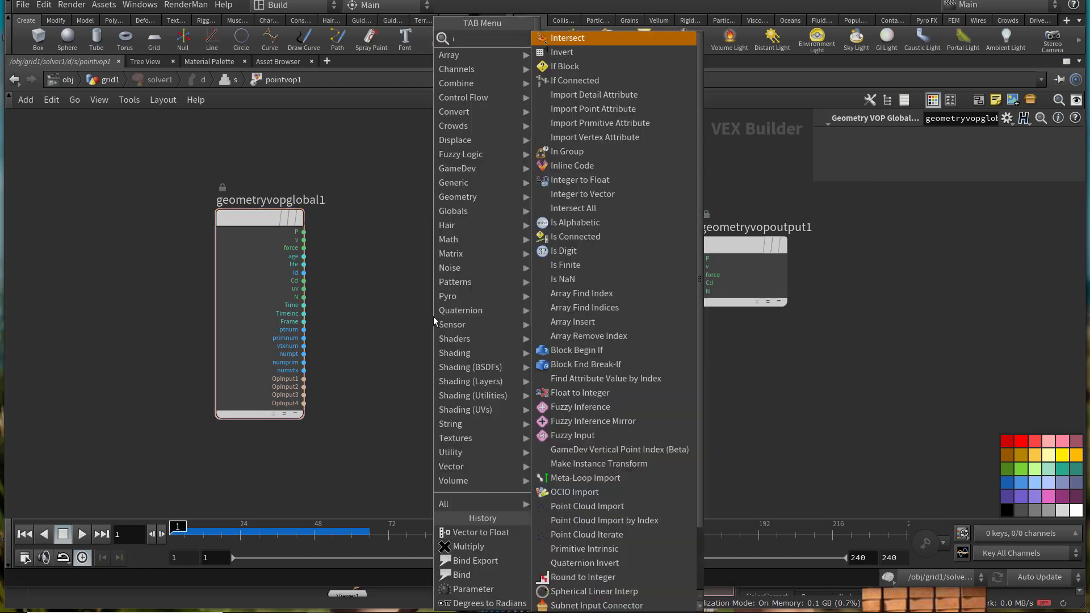
key("Return")
left_click(434, 317)
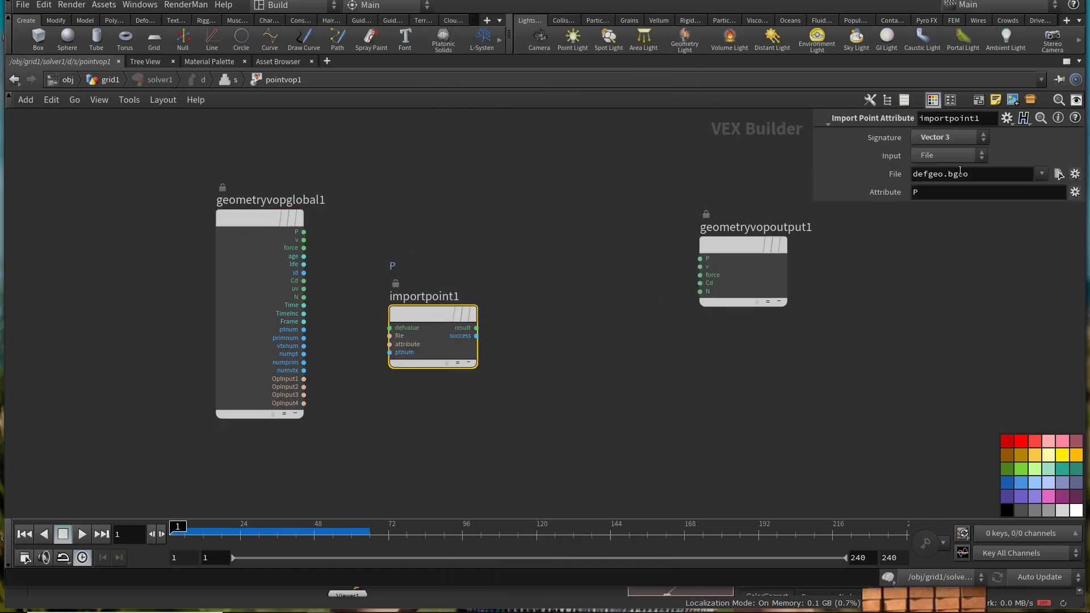
Step: Set importpoint1 to read the Cd attribute from the second input
left_click(950, 155)
left_click(945, 198)
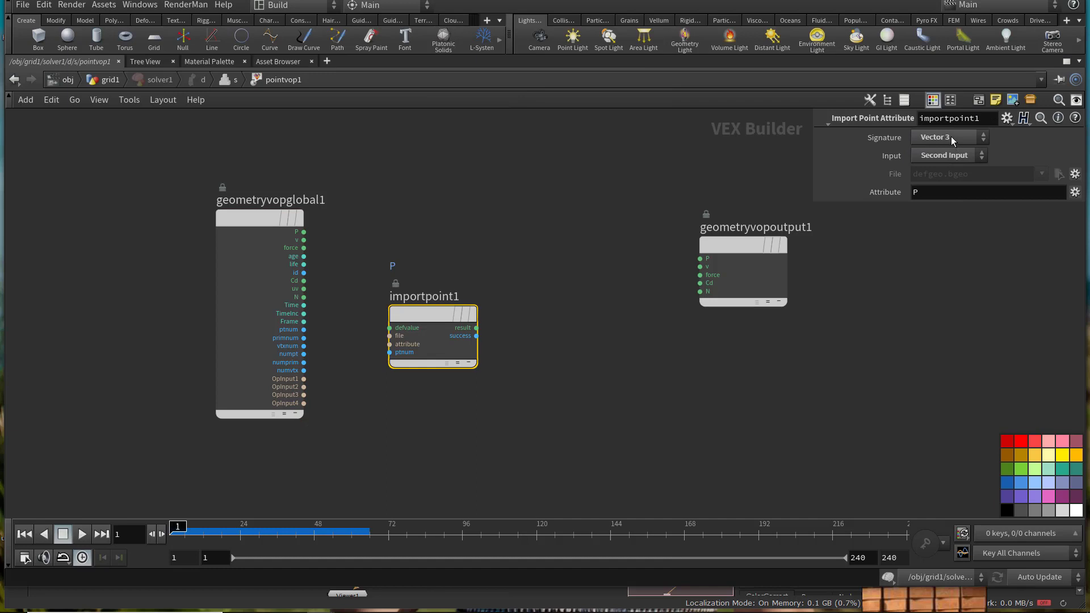
left_click(952, 136)
left_click(857, 199)
left_click(851, 187)
type("Cd")
key("Return")
Step: Add an Add node before the output node and move the global and import nodes further away from it
left_click(520, 216)
key("Tab")
type("add")
key("Return")
left_click(531, 216)
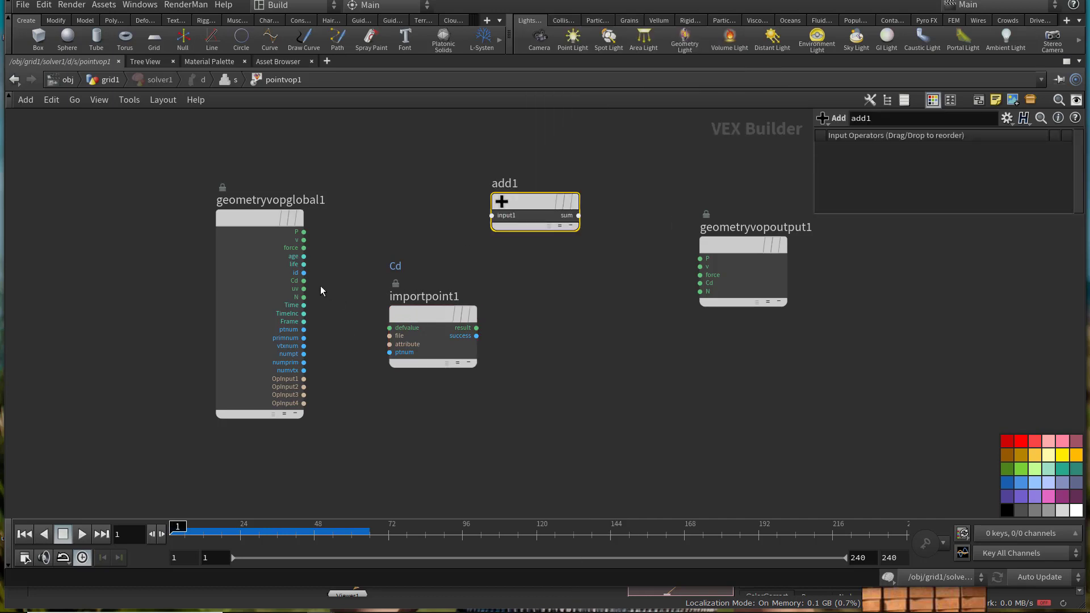
left_click_drag(245, 211, 189, 216)
left_click_drag(428, 312, 351, 335)
Step: Duplicate importpoint1, set the copy to read Cd from the first input, and feed both import results into add1
key("ctrl+c")
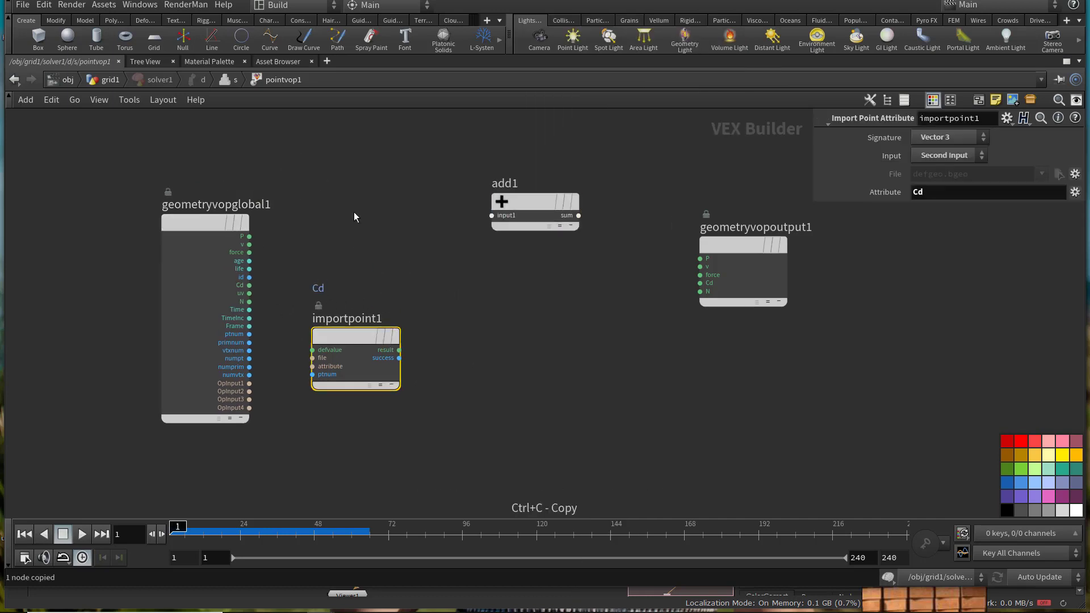
key("ctrl+v")
left_click(948, 155)
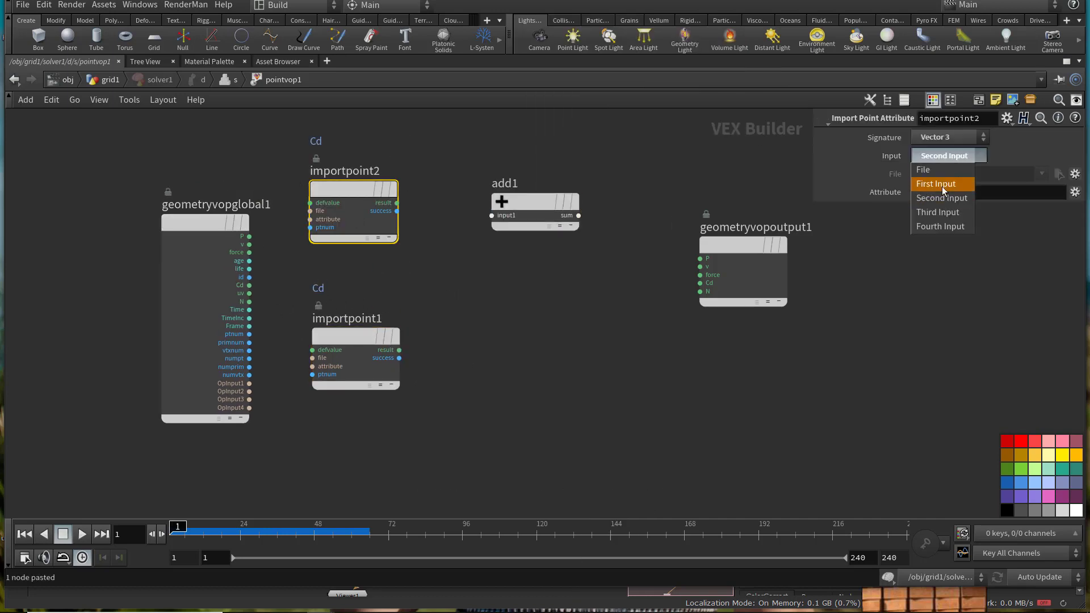
left_click(942, 182)
left_click_drag(362, 171, 365, 132)
left_click_drag(399, 164, 491, 215)
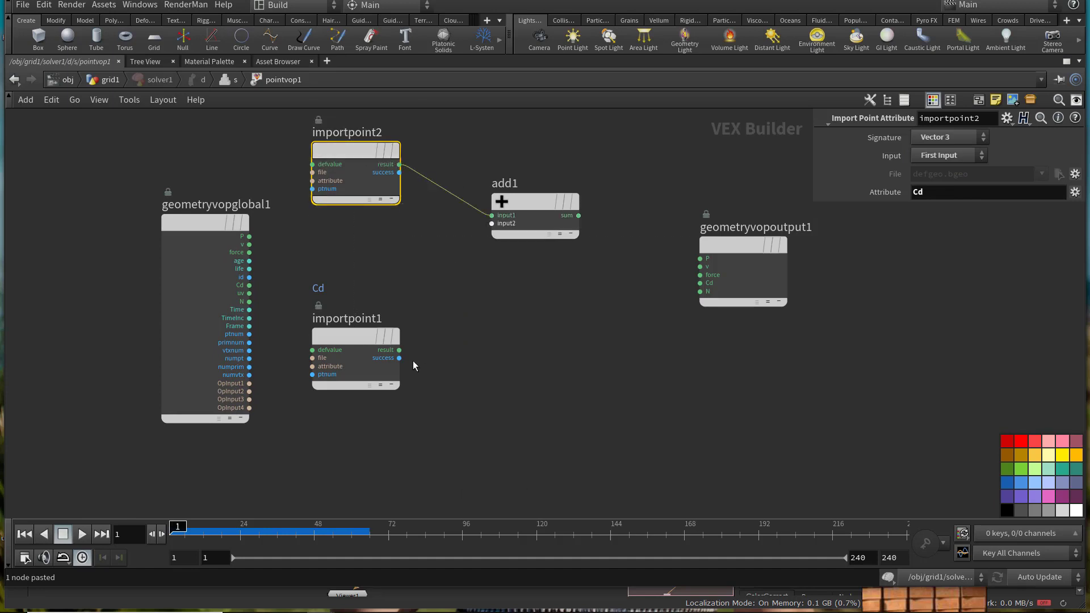
left_click_drag(399, 349, 491, 223)
Step: Delete the geometryvopglobal1 node and connect the sum of add1 to the Cd input of geometryvopoutput1
left_click(204, 223)
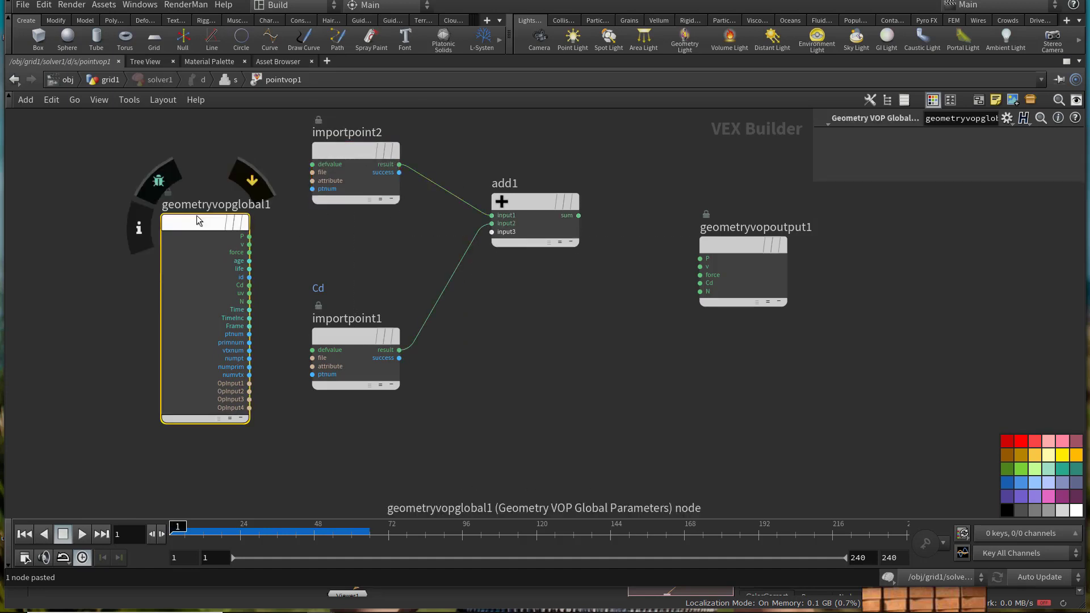
key("Delete")
middle_click_drag(497, 294, 389, 440)
left_click_drag(471, 362, 600, 430)
left_click_drag(621, 392, 663, 327)
middle_click_drag(505, 471, 627, 397)
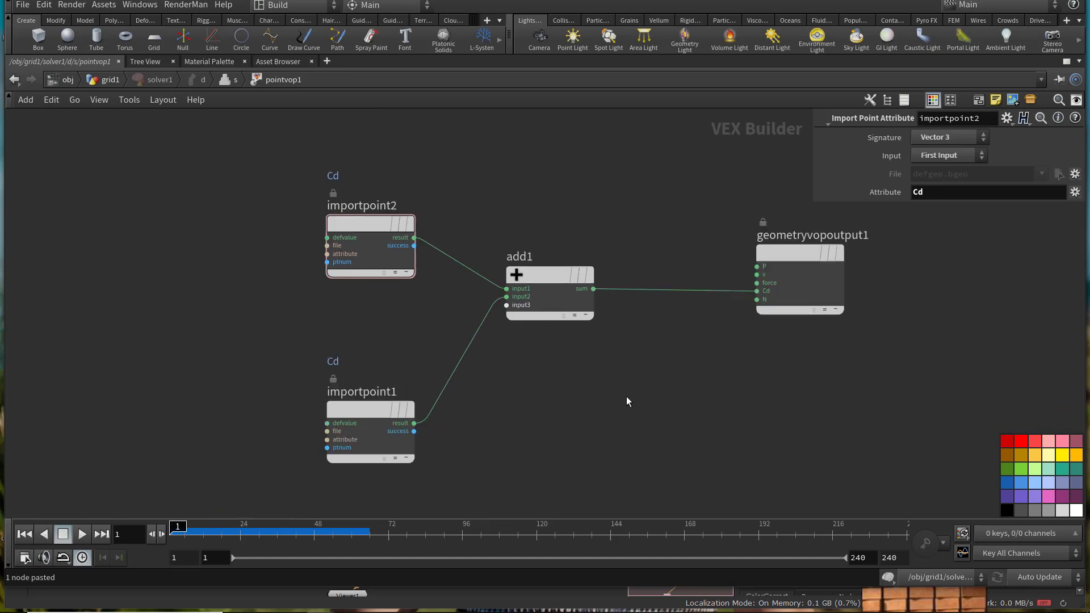
Step: Return to the grid1 network, restore the viewport layout and play the animation to check the accumulating brick colour
left_click(110, 81)
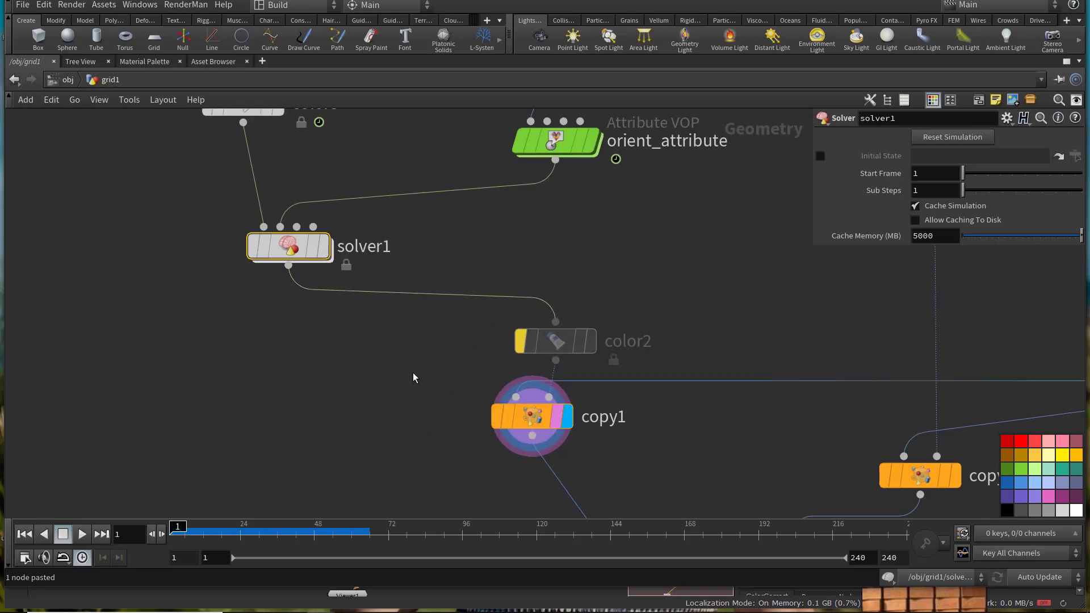
middle_click(294, 271)
key("ctrl+b")
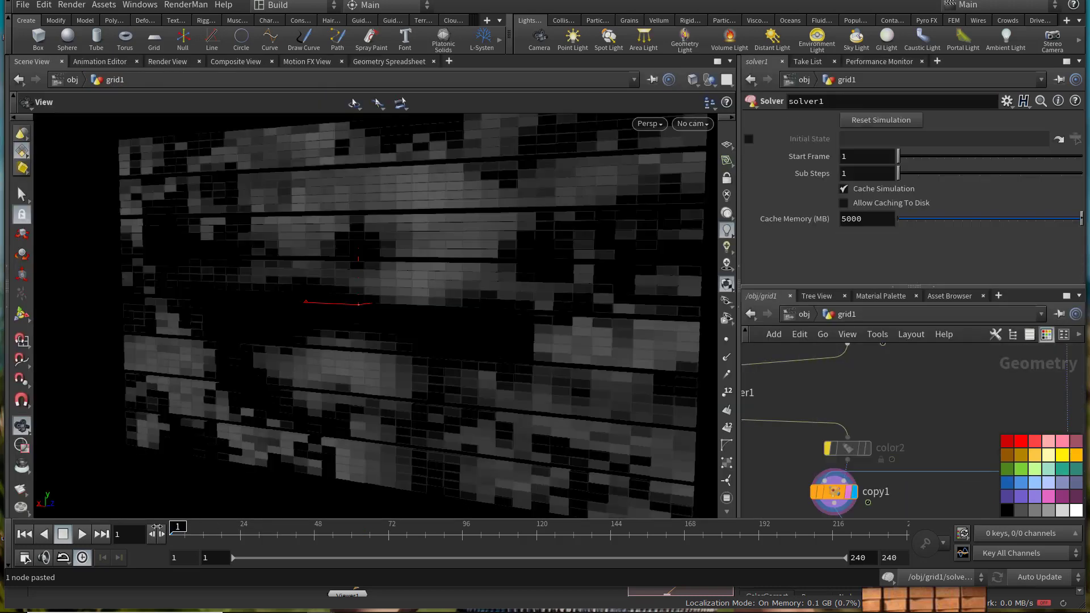
left_click(82, 534)
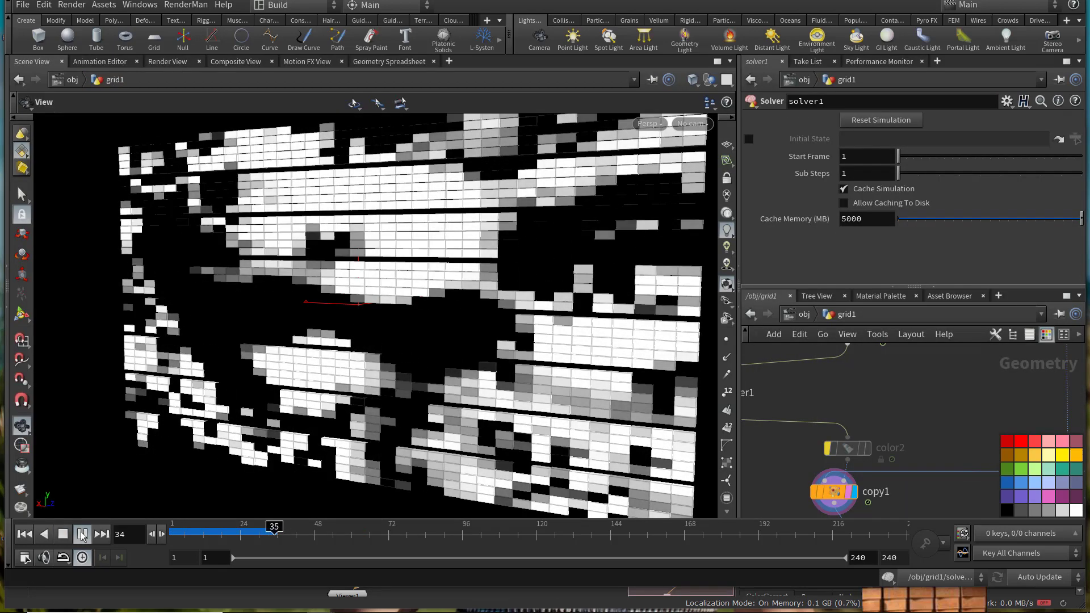
left_click(45, 535)
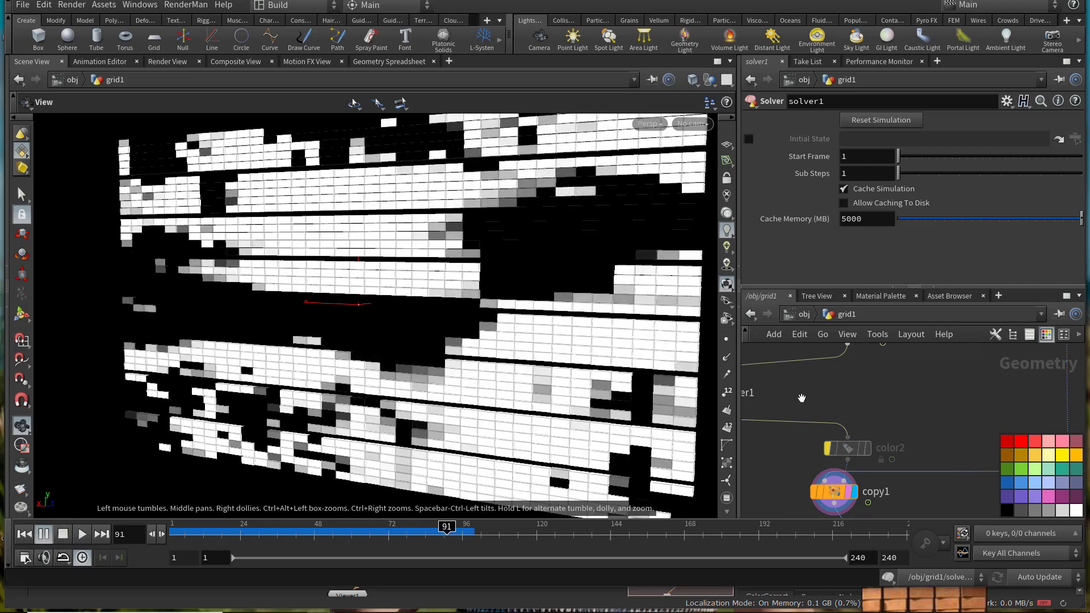
Step: Stop the playback and insert the orient_attribute node between solver1 and color2
middle_click_drag(803, 397, 903, 440)
scroll(903, 441, "down", 4)
scroll(912, 434, "up", 2)
left_click_drag(923, 410, 930, 362)
left_click(63, 534)
left_click_drag(923, 408, 860, 478)
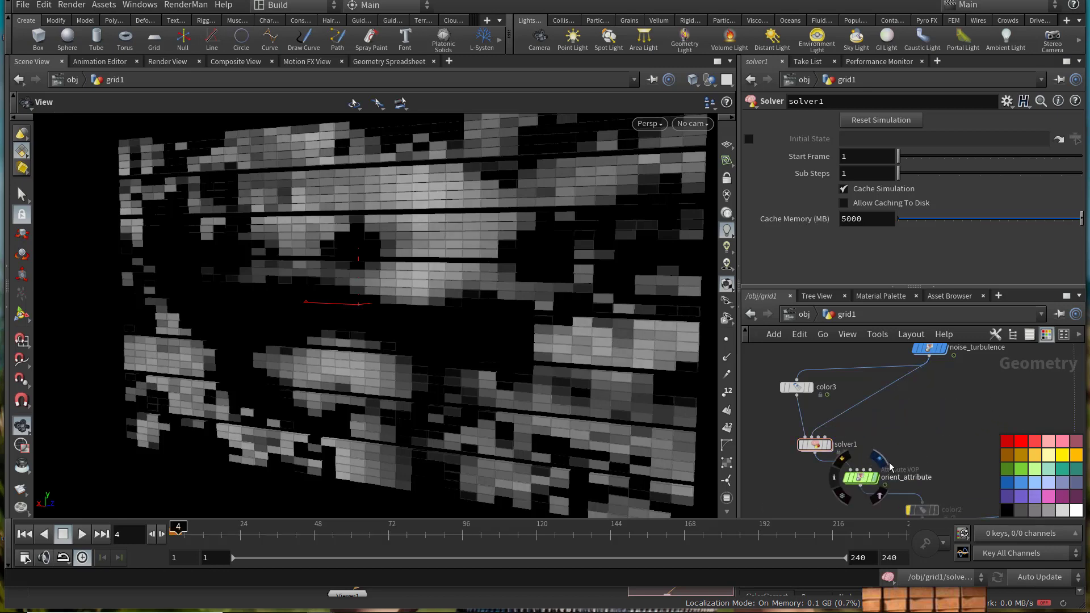
middle_click_drag(869, 493, 884, 442)
left_click_drag(877, 430, 858, 434)
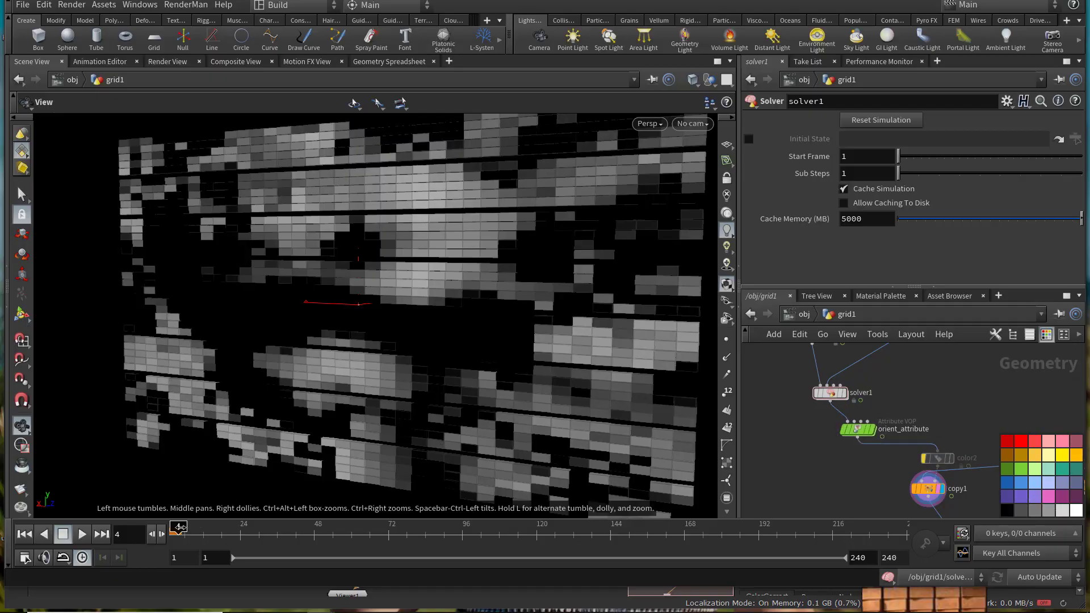
Step: Play the animation from frame 1 and scrub through the early frames to examine the brick rotation
left_click_drag(180, 528, 170, 527)
left_click(83, 534)
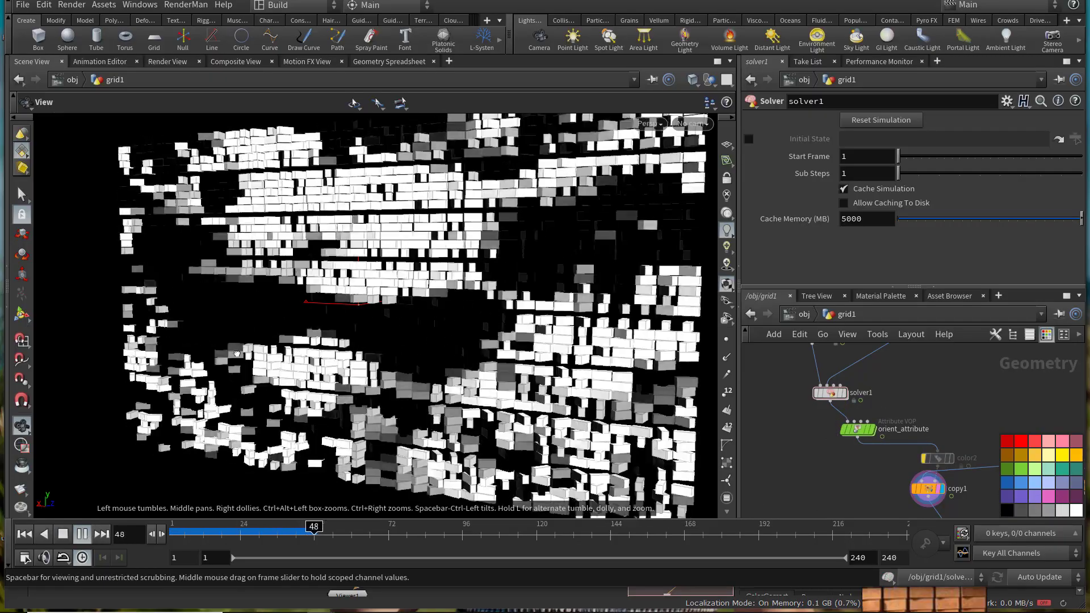
left_click_drag(237, 354, 338, 394)
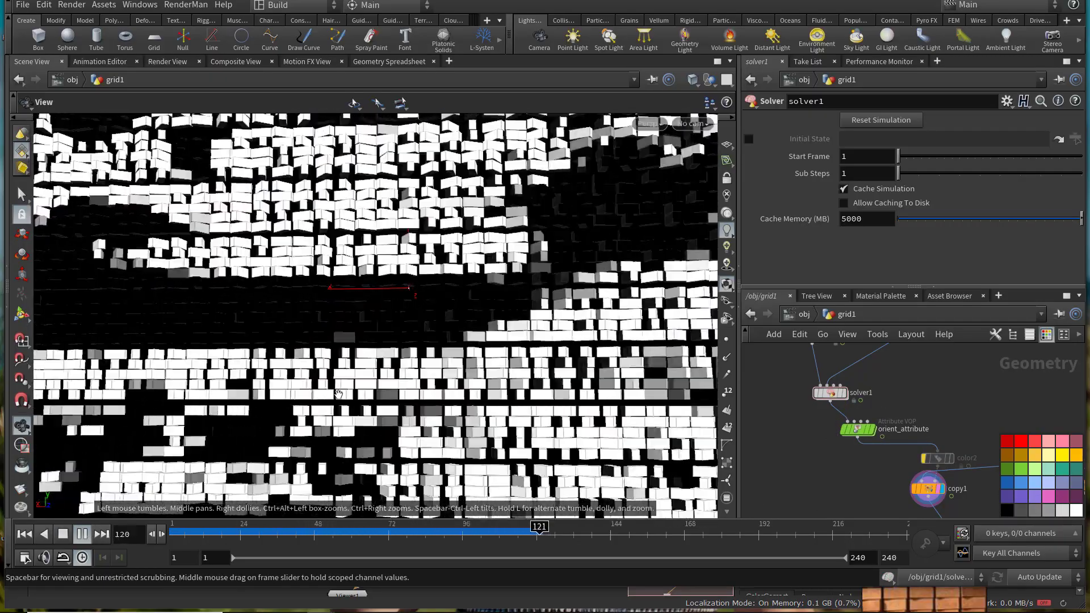
left_click(205, 520)
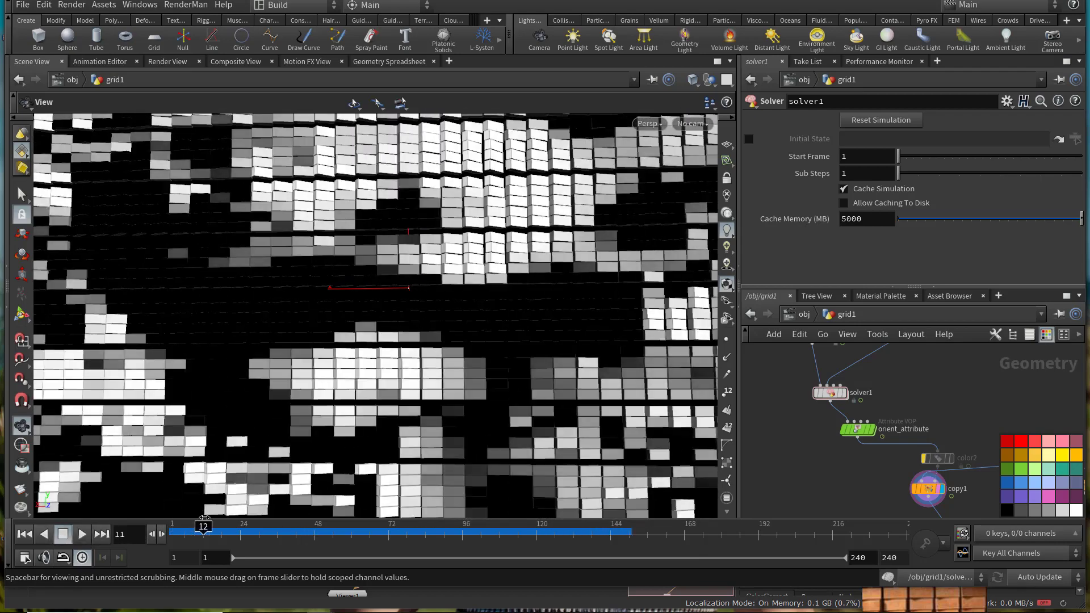
left_click_drag(204, 520, 239, 520)
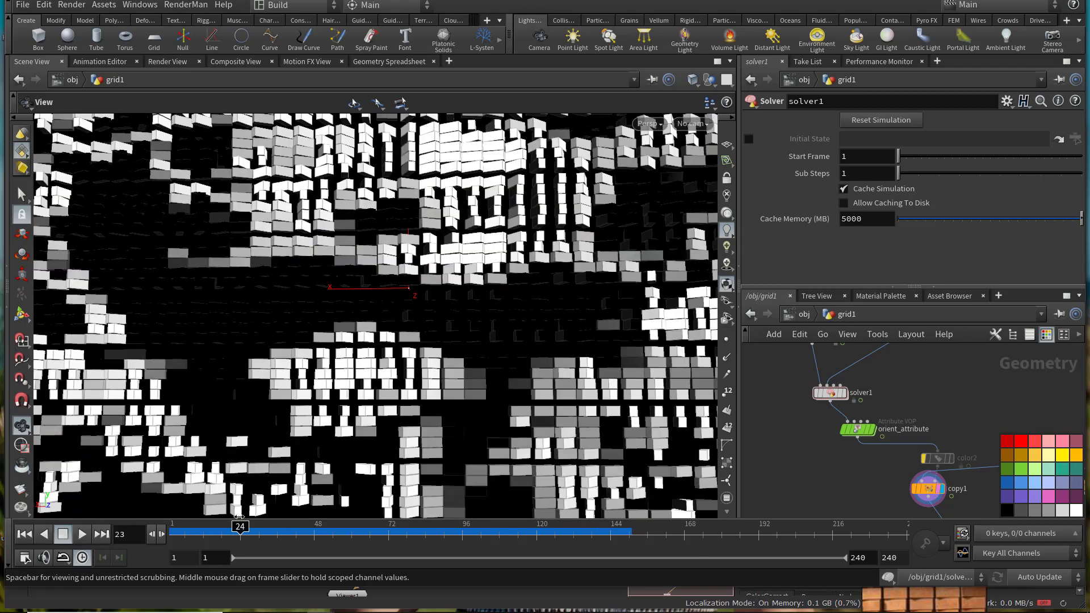
Step: Remove the $F expression from the angle parameter of orient_attribute and set the angle to 0
left_click(858, 429)
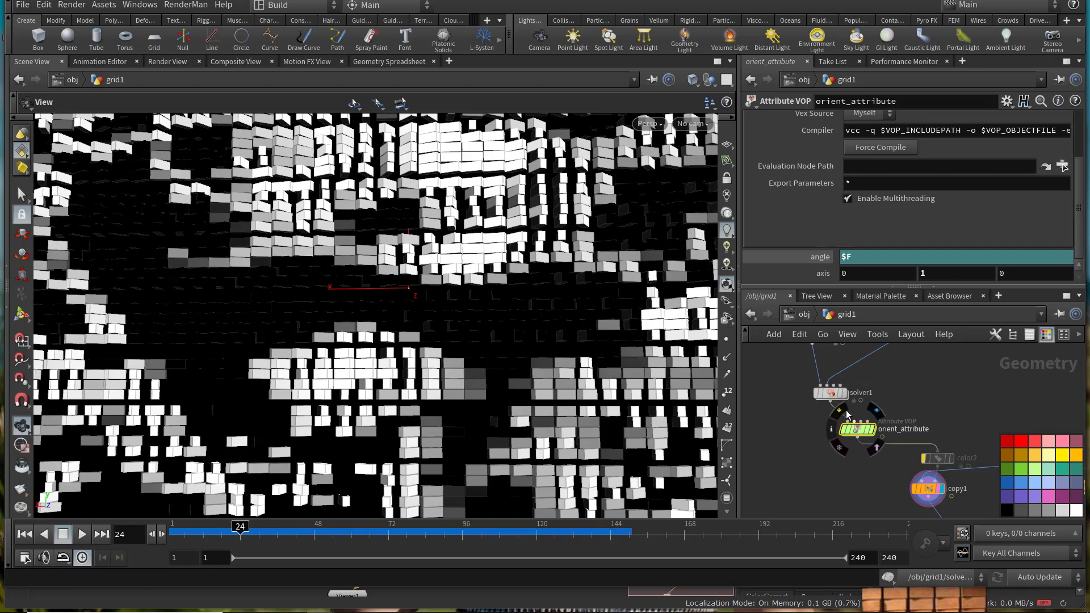
right_click(852, 259)
left_click(900, 418)
key("BackSpace")
key("BackSpace")
type("0")
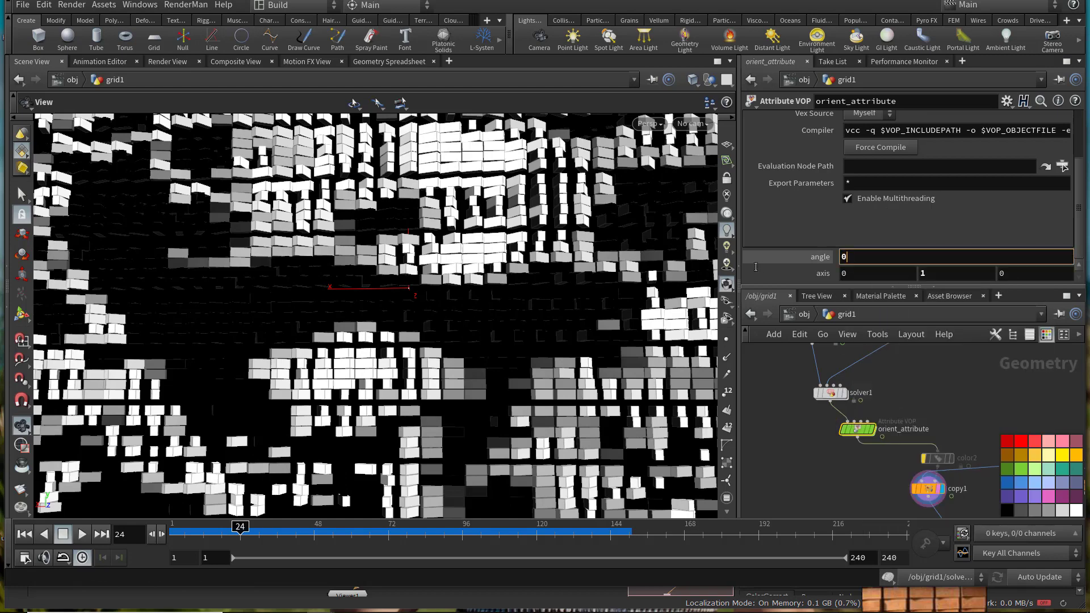
key("Return")
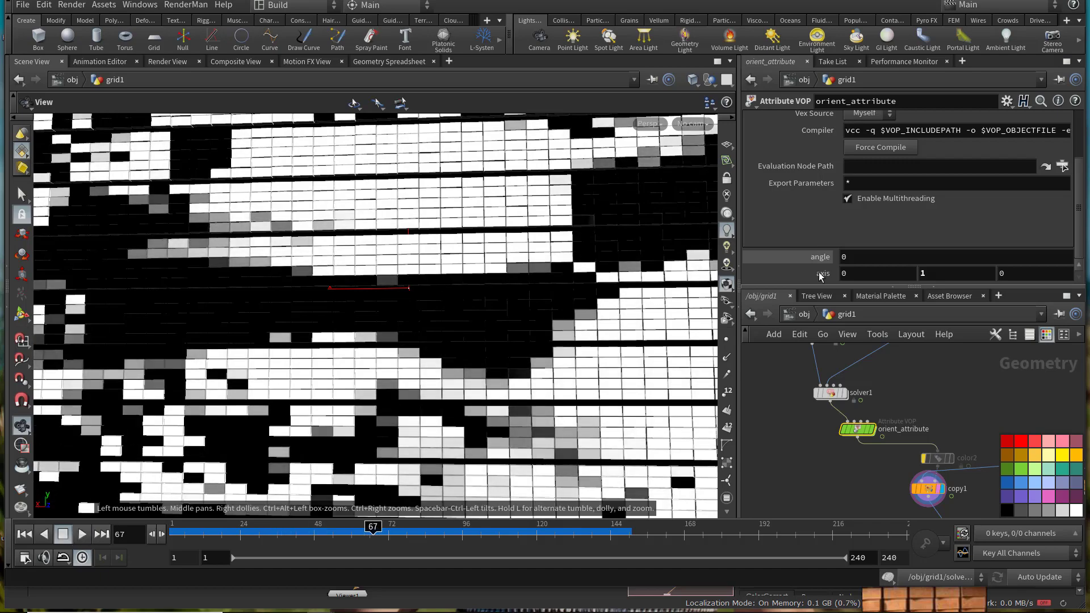
Step: Set the angle of orient_attribute to 20 and play the animation from frame 1
left_click_drag(853, 259, 720, 269)
type("20")
key("Return")
left_click(25, 534)
left_click(78, 533)
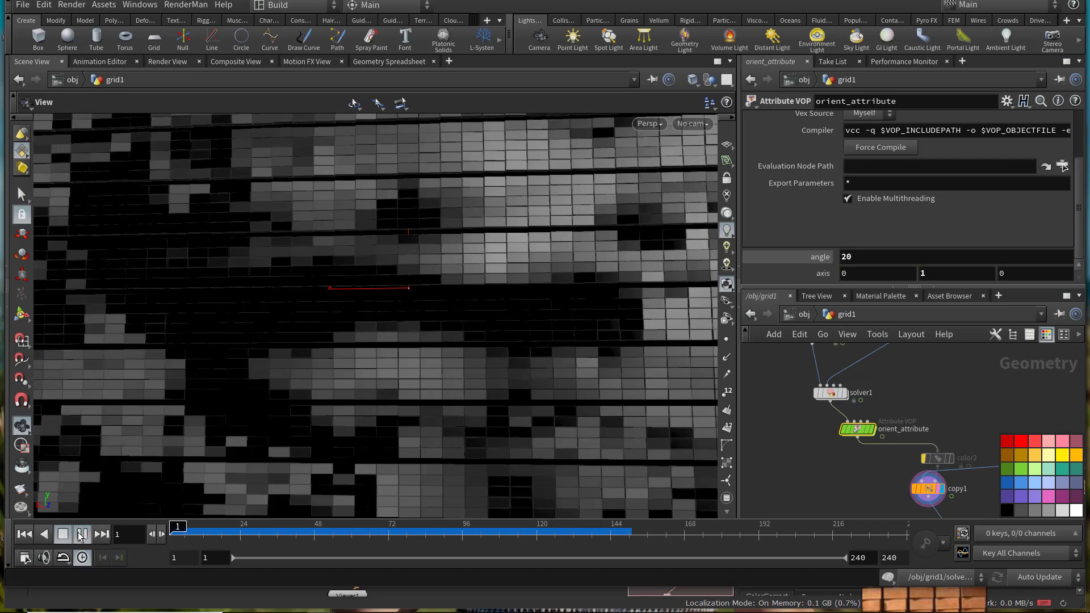
Step: Set the angle of orient_attribute to 10 and turn off the bypass on color2
left_click_drag(855, 259, 783, 256)
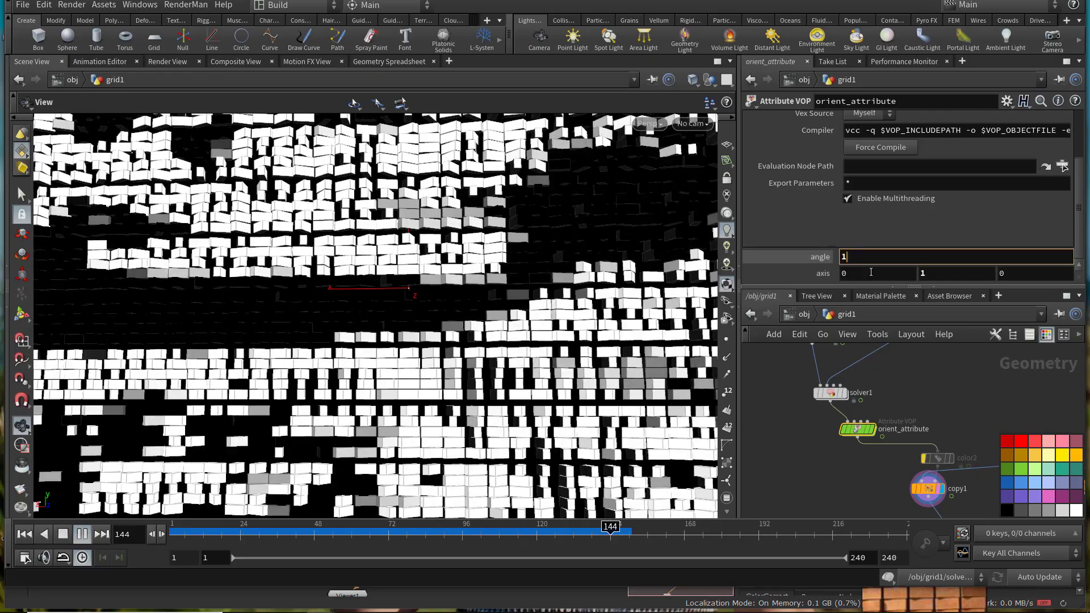
type("10")
key("Return")
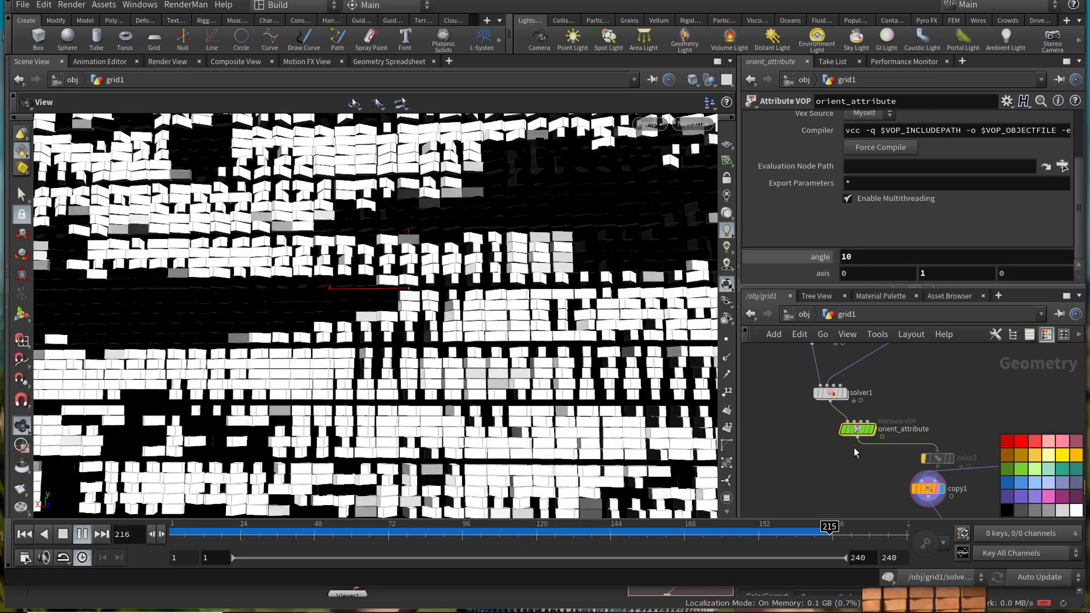
middle_click_drag(912, 515, 845, 428)
left_click(857, 375)
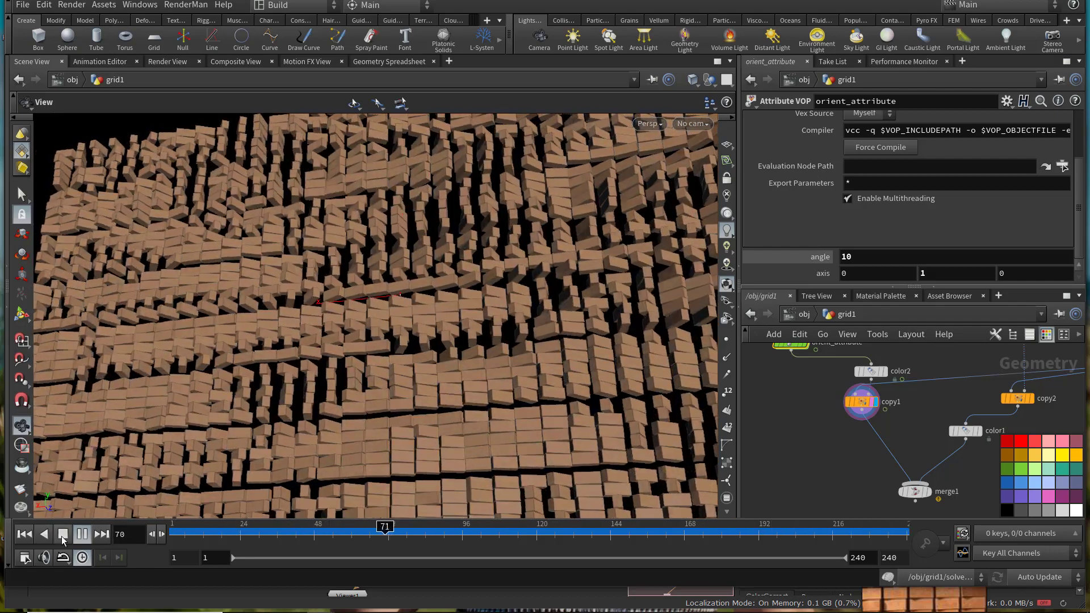
Step: Display the noise_turbulence node and open its VOP network
middle_click_drag(807, 470, 812, 546)
middle_click_drag(846, 386, 870, 382)
left_click_drag(824, 417, 819, 422)
scroll(819, 421, "down", 3)
middle_click_drag(864, 420, 856, 478)
scroll(867, 441, "up", 3)
left_click(932, 403)
double_click(932, 404)
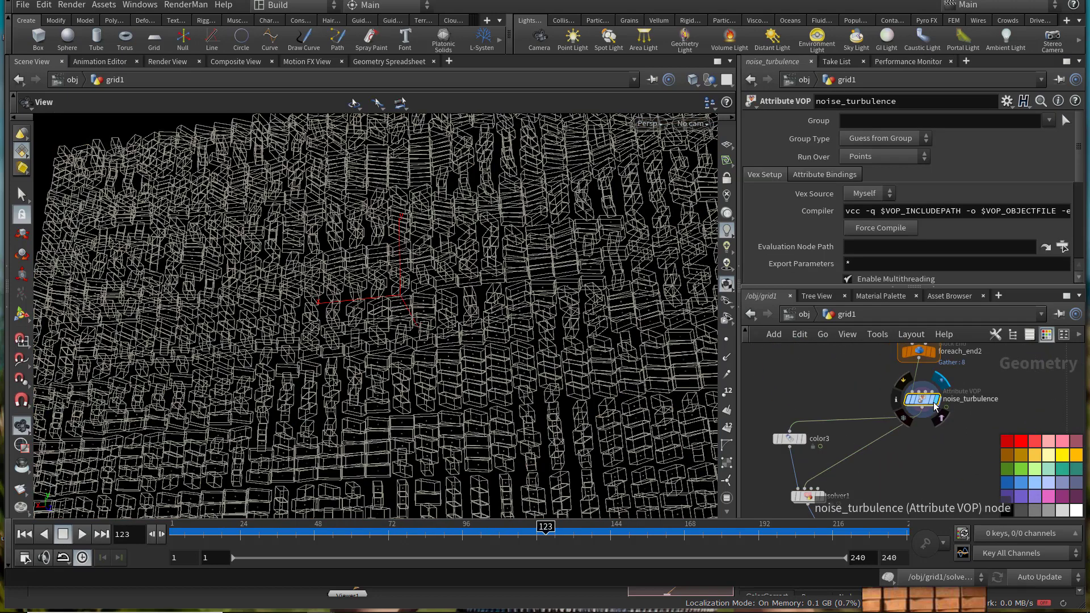
Step: Promote the Destination Min and Destination Max of fit1 as parameters of noise_turbulence and return to the grid1 network
middle_click_drag(912, 448, 798, 490)
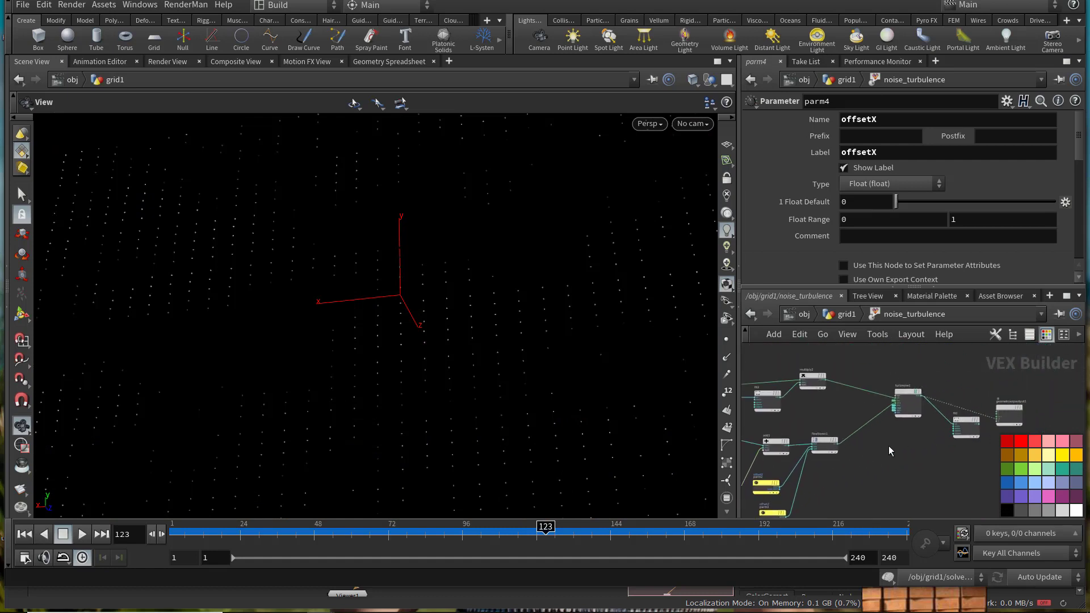
scroll(979, 404, "up", 3)
middle_click_drag(979, 418, 925, 390)
scroll(925, 390, "up", 1)
left_click_drag(934, 401, 890, 391)
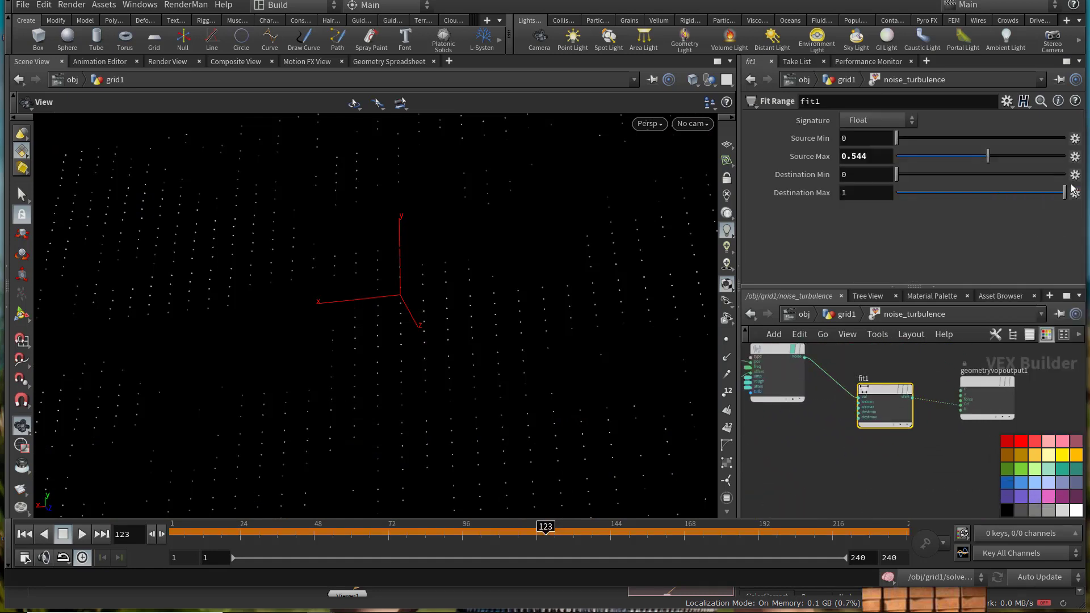
left_click(845, 314)
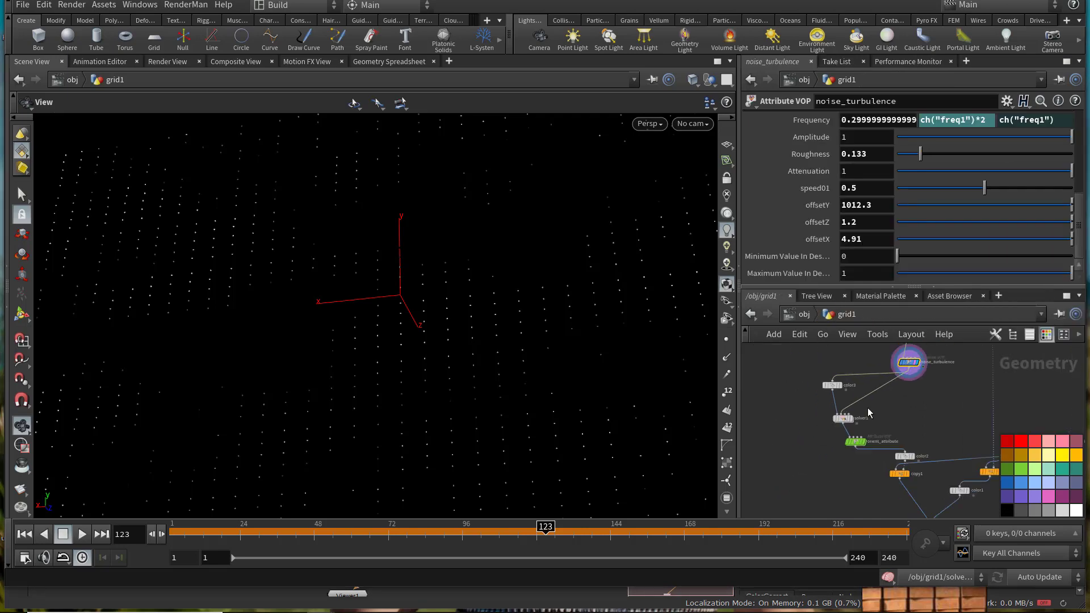
Step: Display the merge1 node so the bricks and the mortar strips are shown together
middle_click_drag(891, 459, 882, 405)
scroll(882, 403, "up", 2)
left_click(943, 488)
middle_click_drag(869, 452, 880, 514)
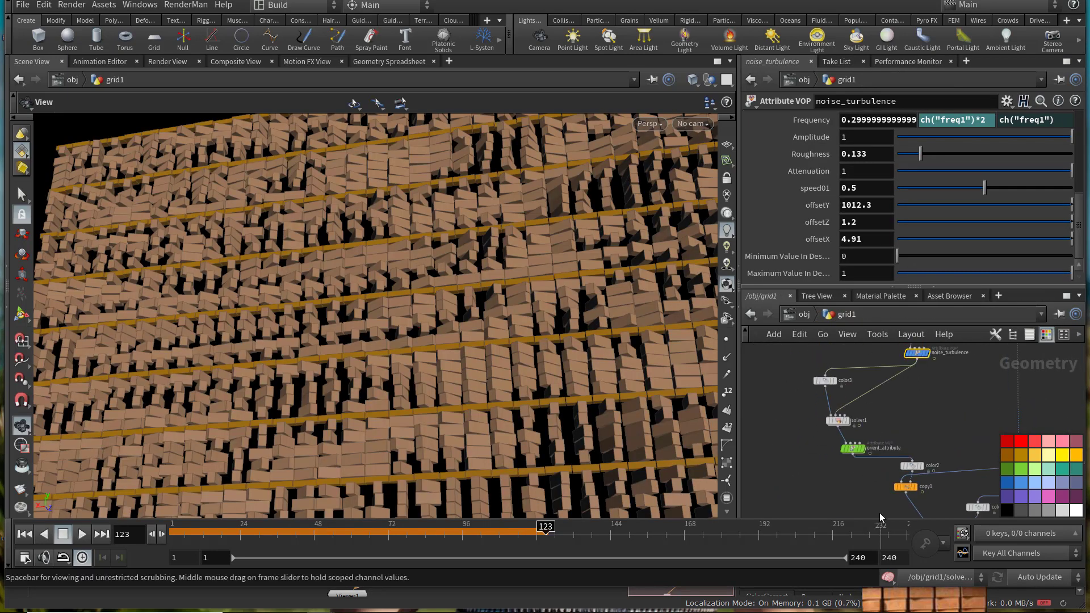
Step: Set the minimum value in destination of noise_turbulence to .2 and play the animation from frame 1
type(".2")
key("Return")
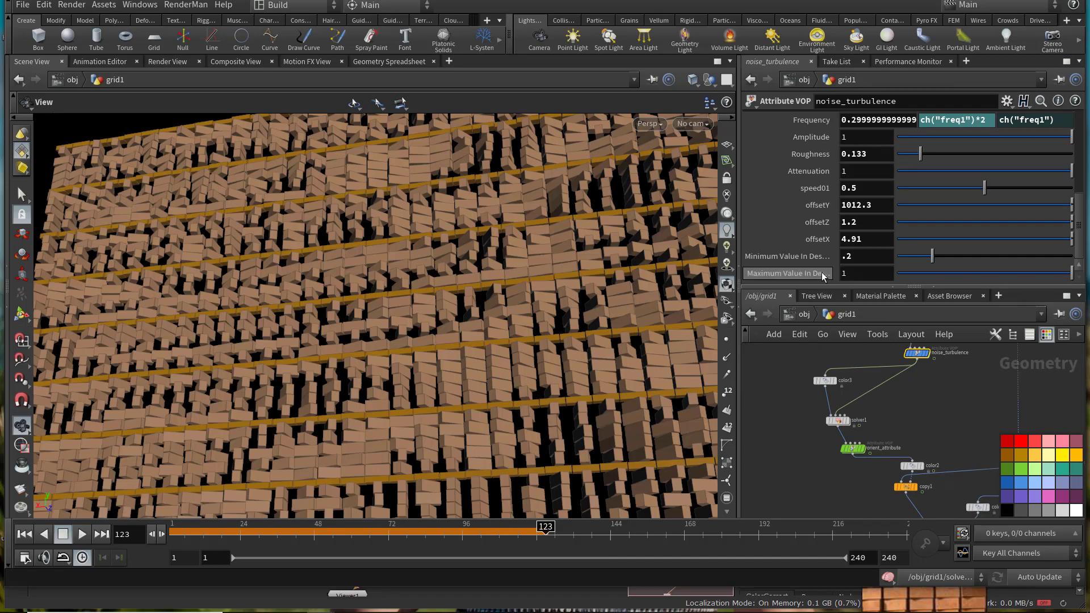
left_click_drag(233, 525, 102, 534)
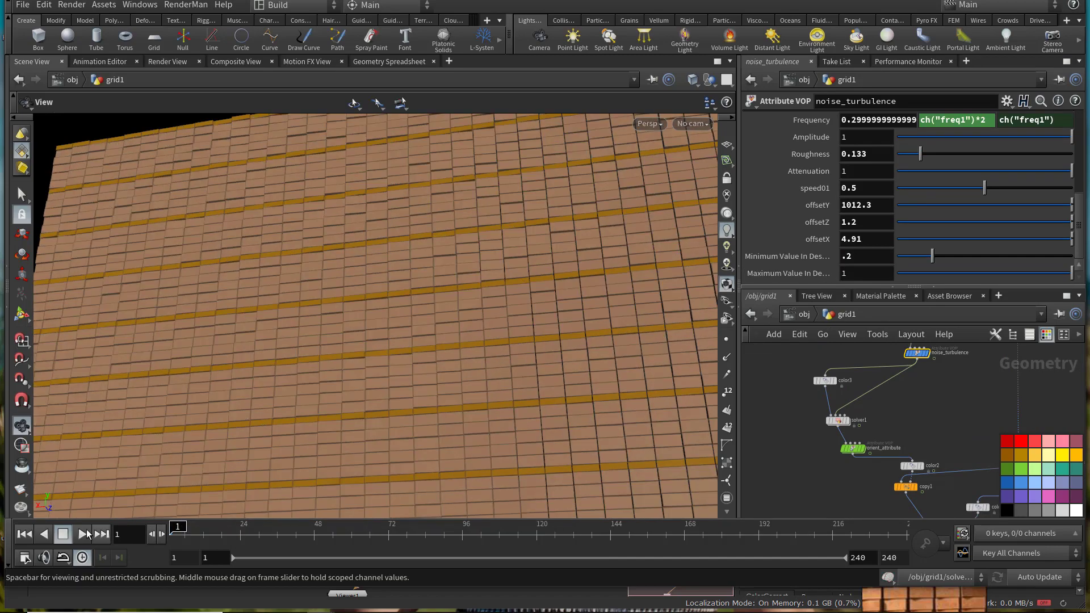
left_click_drag(290, 387, 250, 402)
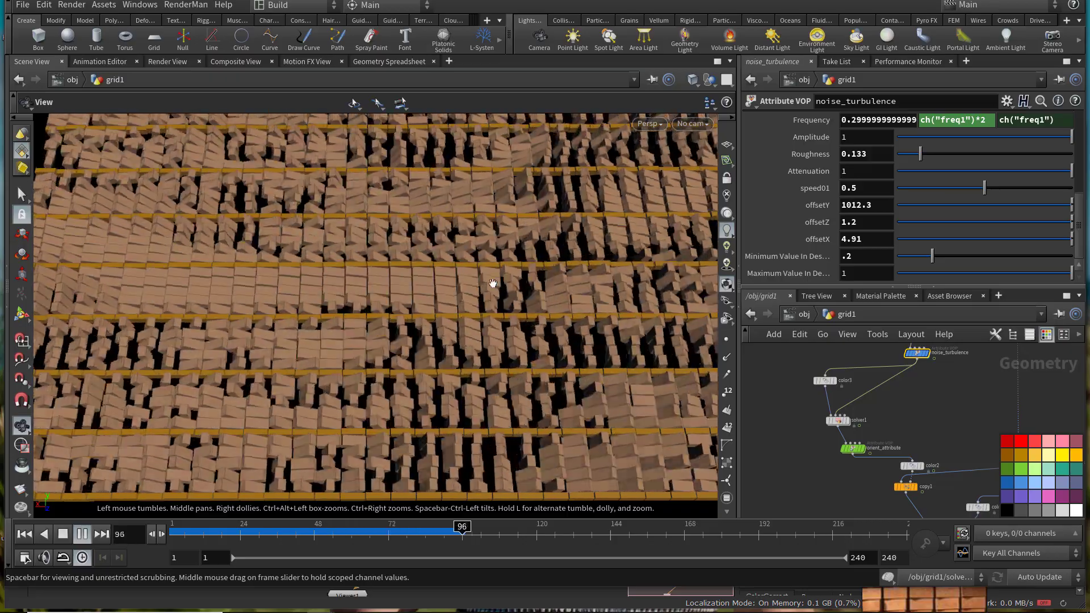
Step: Set the maximum value in destination of noise_turbulence to .5, inspect the playing wall from several angles and stop playback
left_click_drag(861, 274, 780, 287)
type(".5")
key("Return")
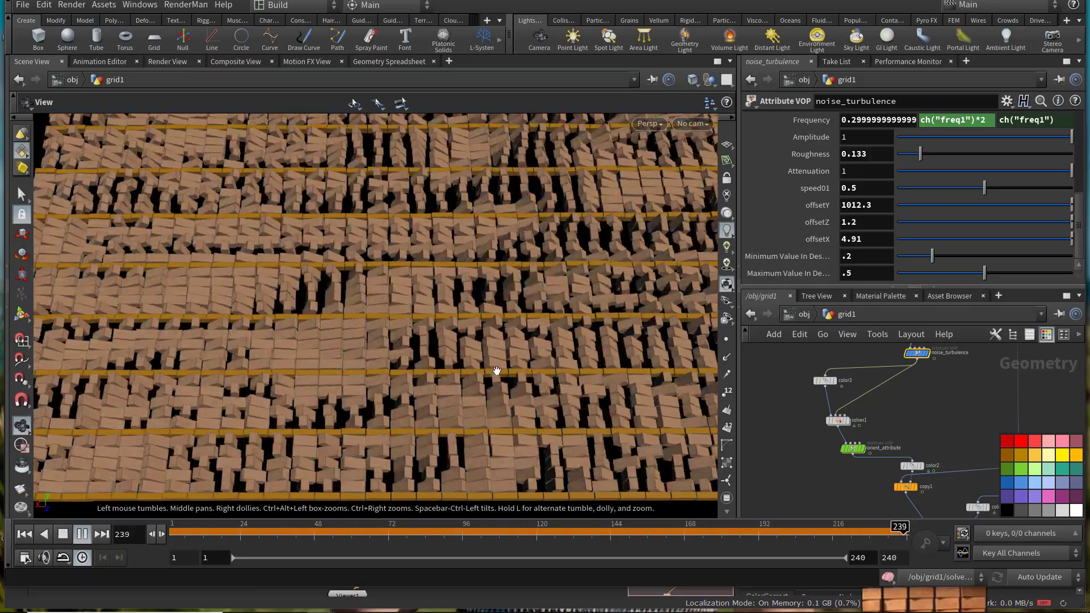
left_click_drag(497, 370, 354, 343)
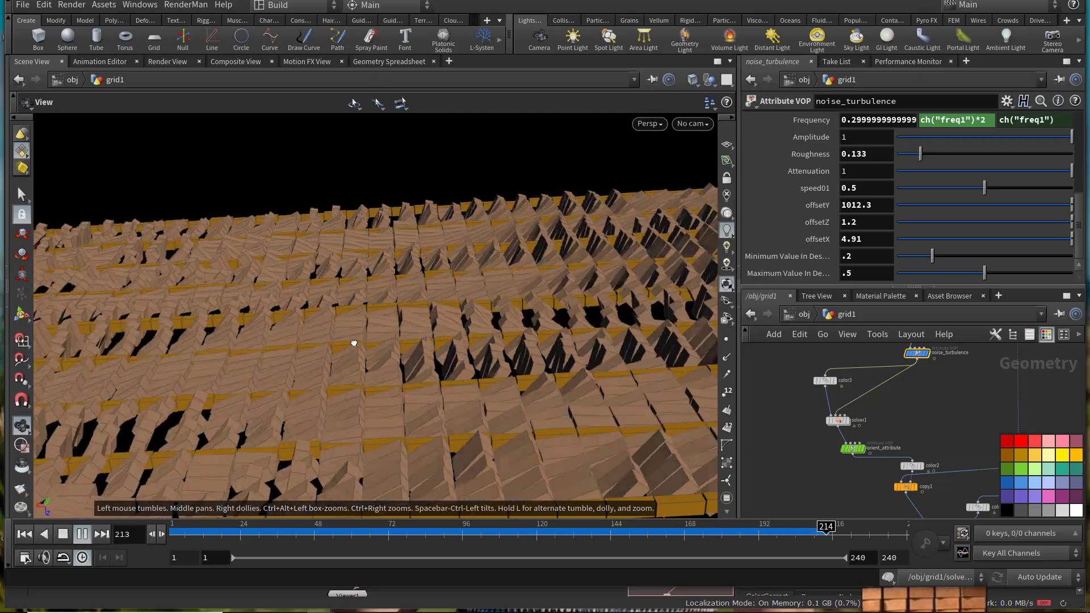
left_click_drag(353, 343, 459, 378)
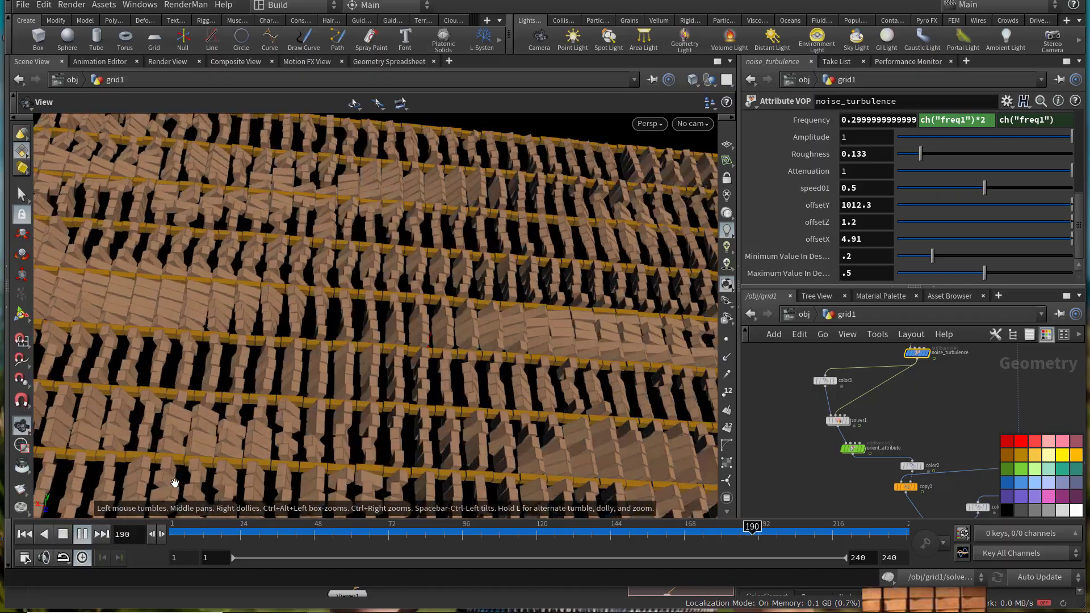
left_click(63, 534)
Step: Switch to the brick facade photo in Photos, examine the brick rotation pattern up close and return to Houdini
key("alt+Tab")
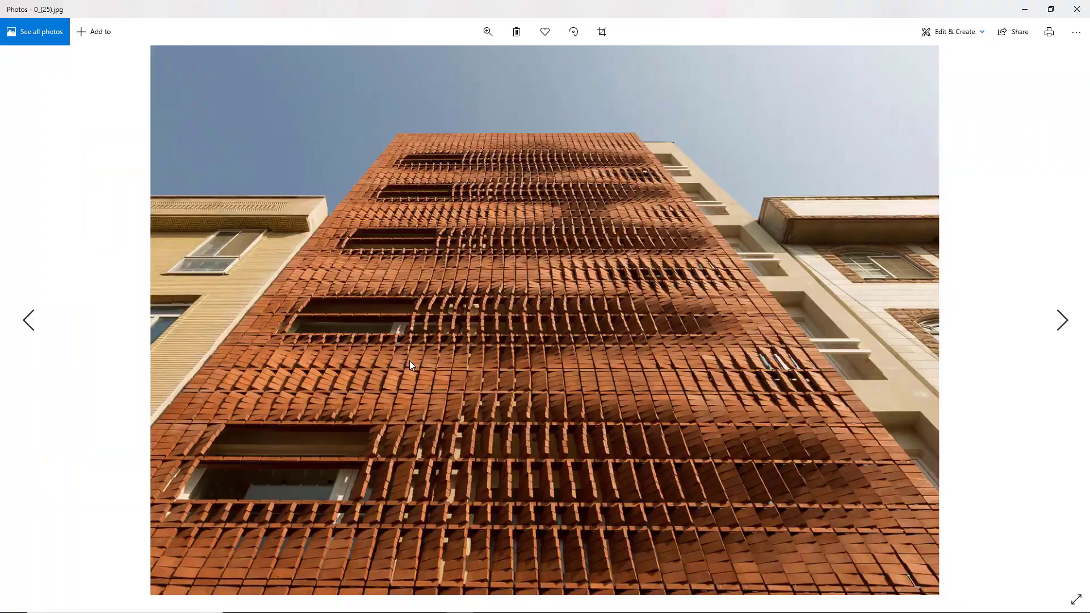
scroll(340, 386, "up", 3)
left_click_drag(341, 387, 540, 273)
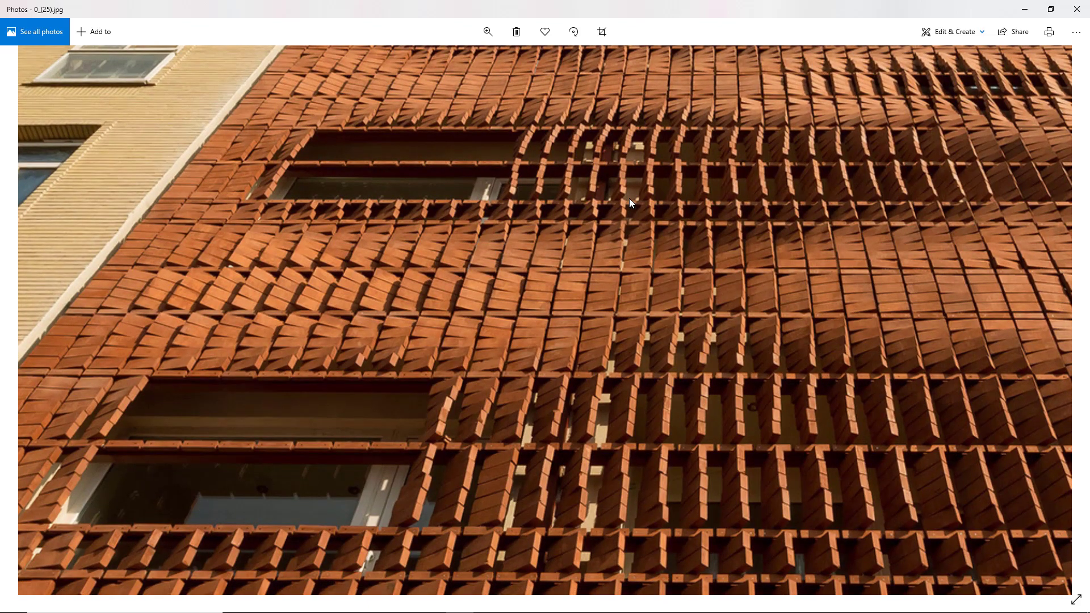
key("alt+Tab")
Step: Display the foreach_end2 output, followed by the middle points isolated by blast4
middle_click_drag(853, 370, 861, 391)
left_click_drag(863, 393, 870, 492)
scroll(868, 387, "up", 6)
left_click(883, 357)
left_click(862, 356)
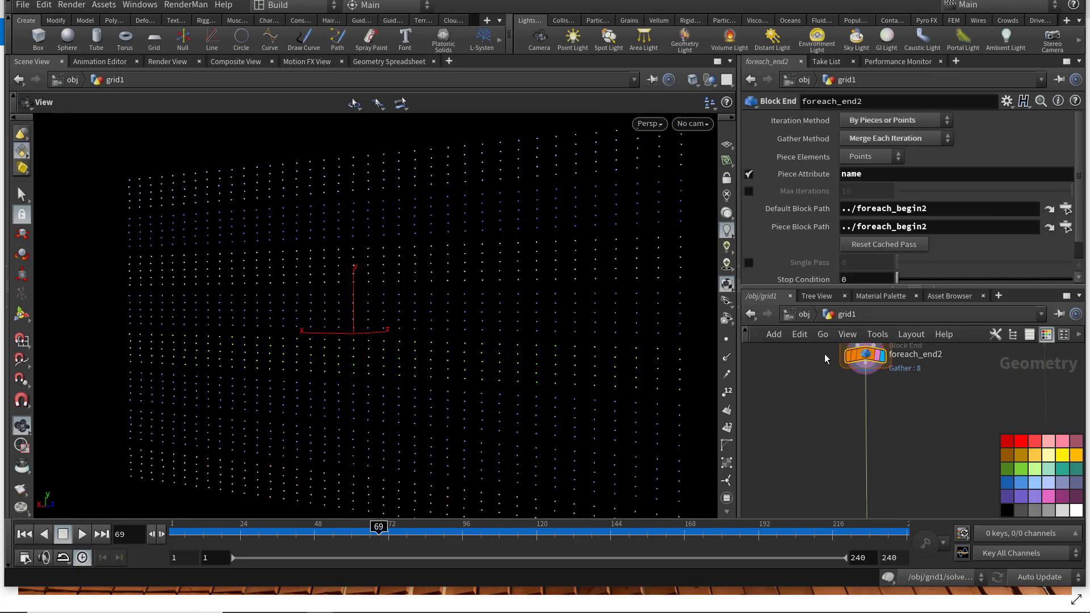
middle_click_drag(928, 397, 989, 454)
scroll(874, 412, "down", 3)
middle_click_drag(850, 405, 884, 436)
scroll(886, 436, "down", 2)
scroll(885, 428, "up", 6)
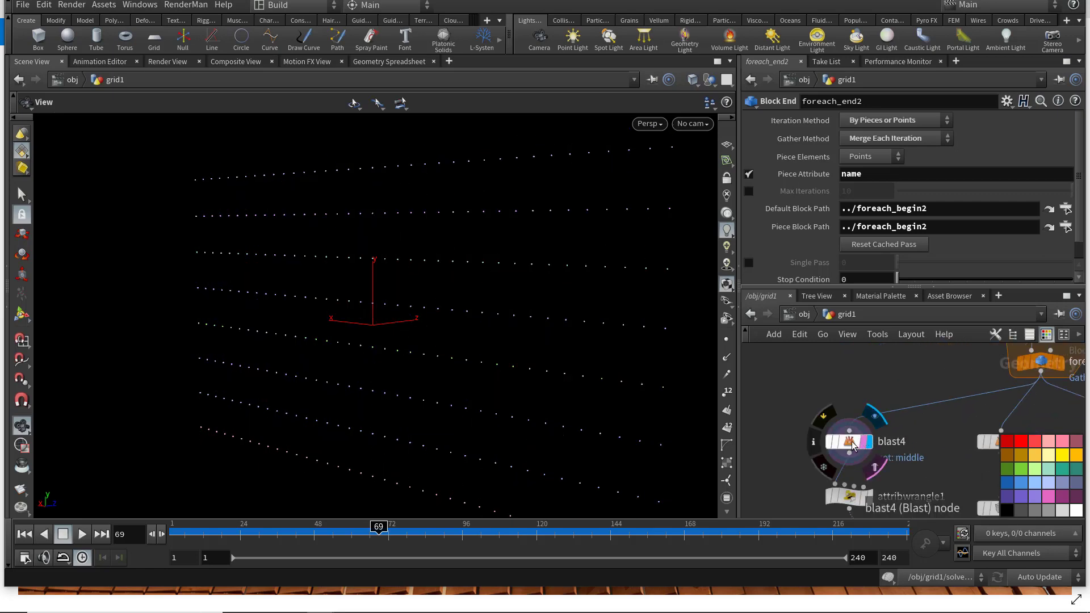
left_click(872, 441)
Step: Add a Sort node and wire it to the output of blast4
scroll(880, 423, "down", 3)
key("Tab")
type("sort")
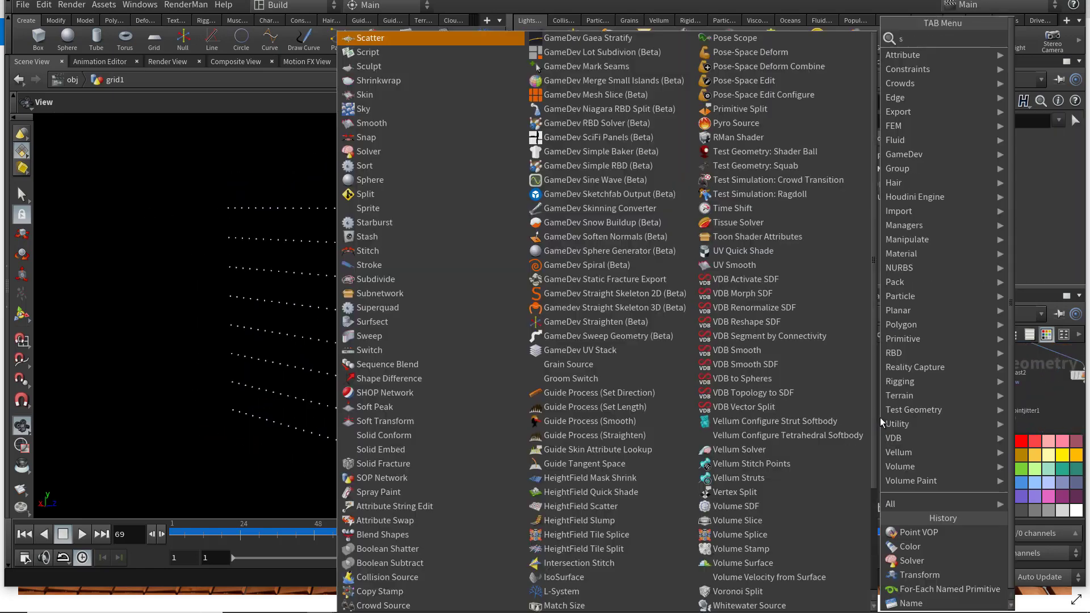
key("Return")
left_click(841, 431)
left_click(841, 426)
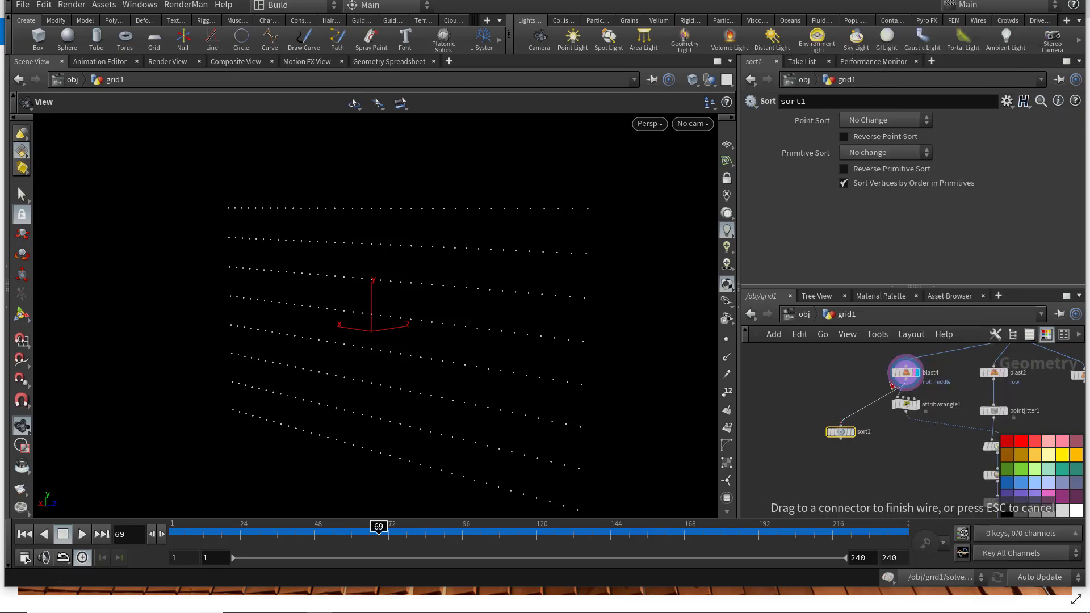
Step: Add a Group by Range node below sort1, display it, set its group type to Points and its range filter to 1 of 37
scroll(840, 425, "up", 2)
key("Tab")
type("groupby")
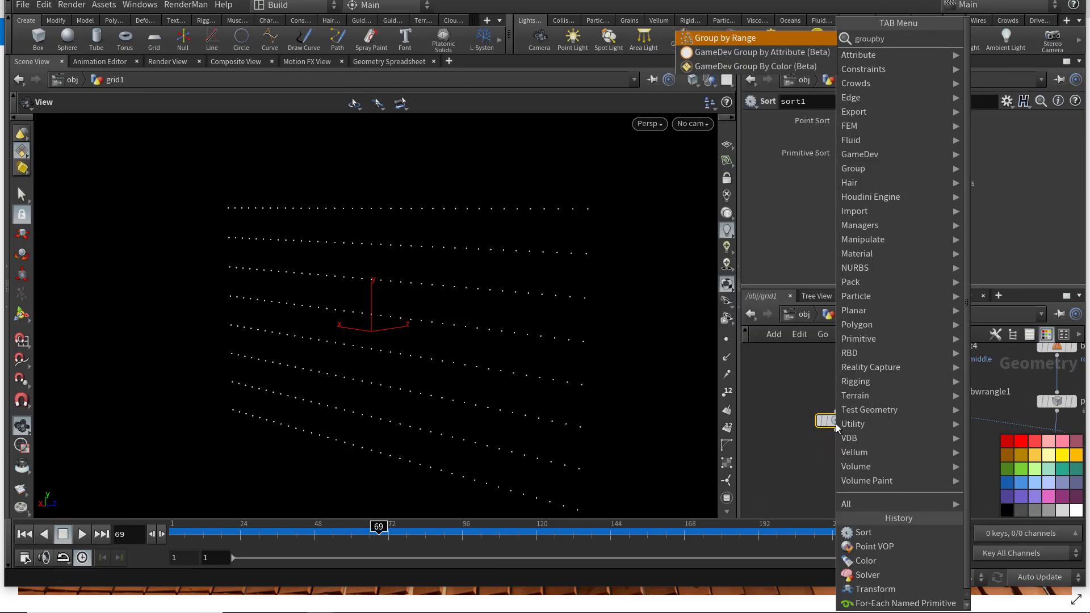
key("Return")
left_click(838, 491)
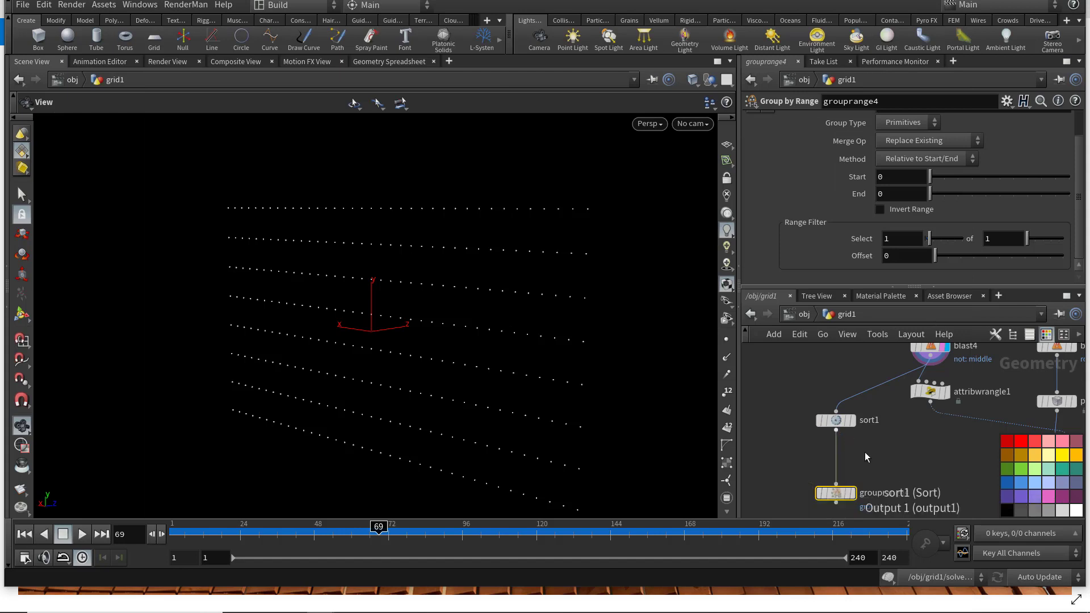
scroll(857, 471, "up", 2)
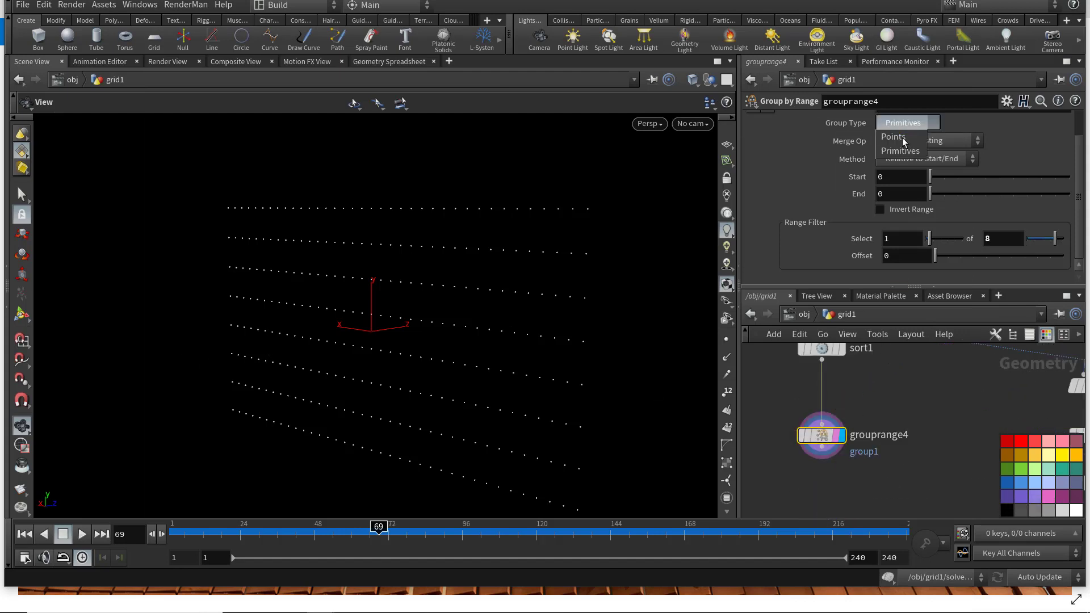
left_click(903, 139)
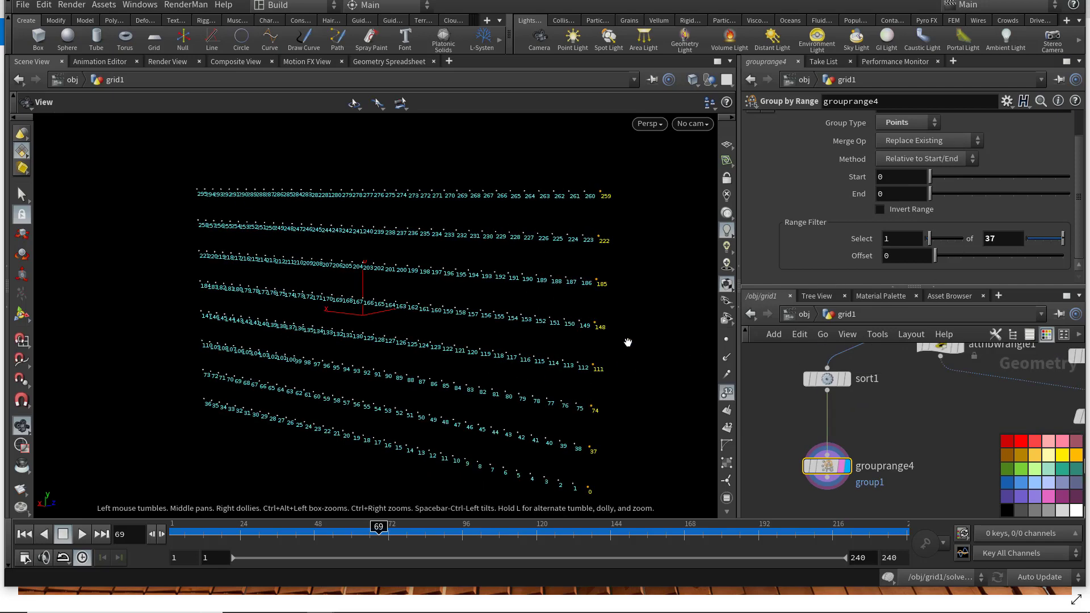
Step: Try linking the range filter length of grouprange4 to the rows of grid1
scroll(841, 398, "down", 2)
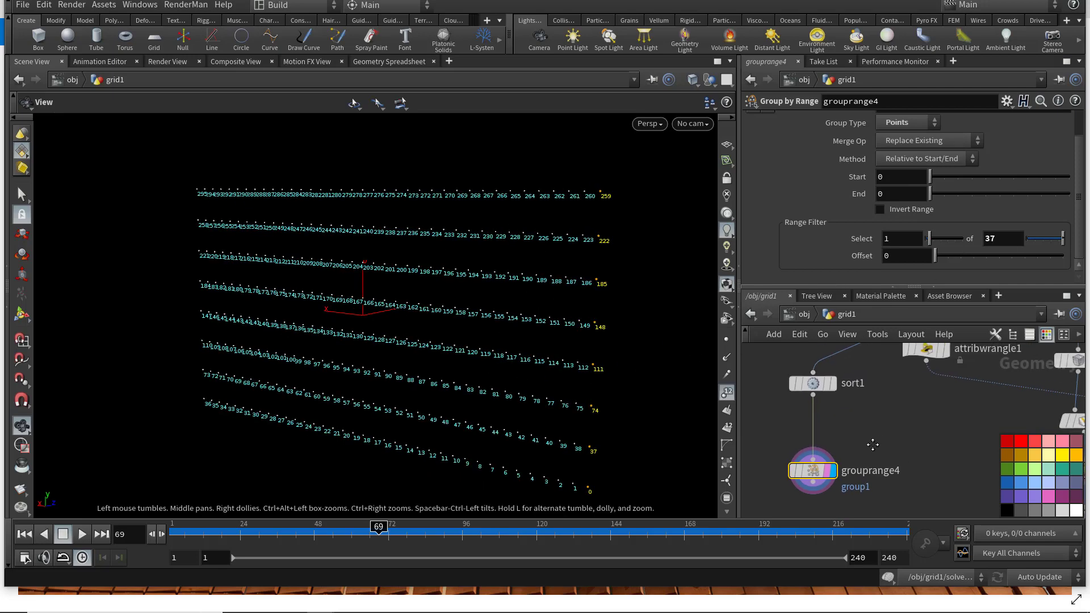
right_click(1001, 238)
left_click(977, 311)
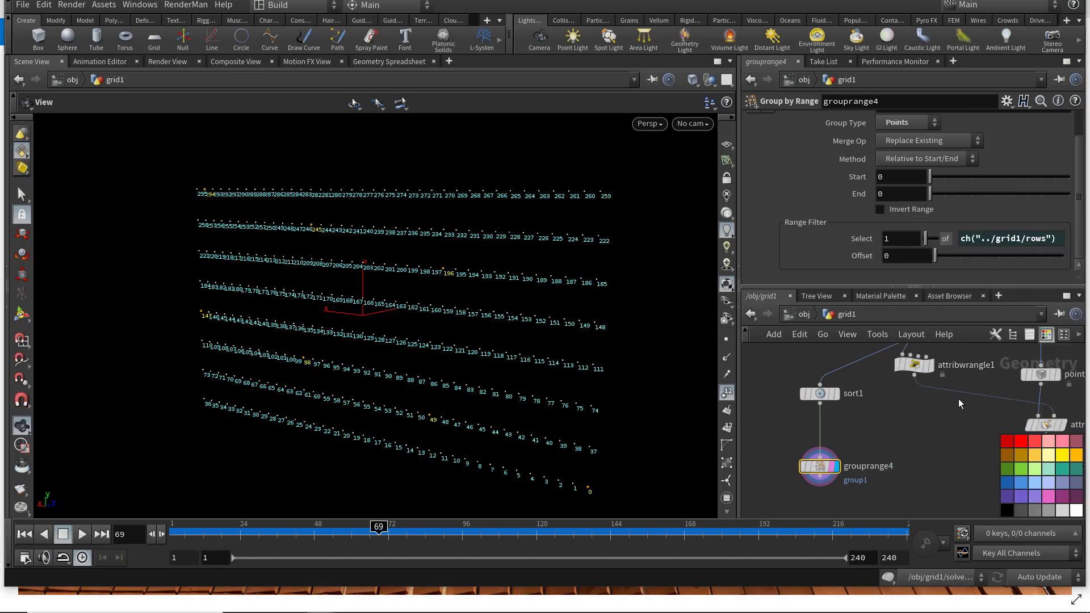
Step: Copy the Columns parameter of grid1 and reference it in the range filter of grouprange4 as ch("../grid1/cols")
scroll(958, 399, "down", 5)
middle_click_drag(958, 399, 891, 478)
middle_click_drag(929, 352, 901, 466)
middle_click_drag(873, 421, 867, 327)
left_click(874, 437)
right_click(851, 211)
left_click(896, 307)
scroll(866, 500, "down", 2)
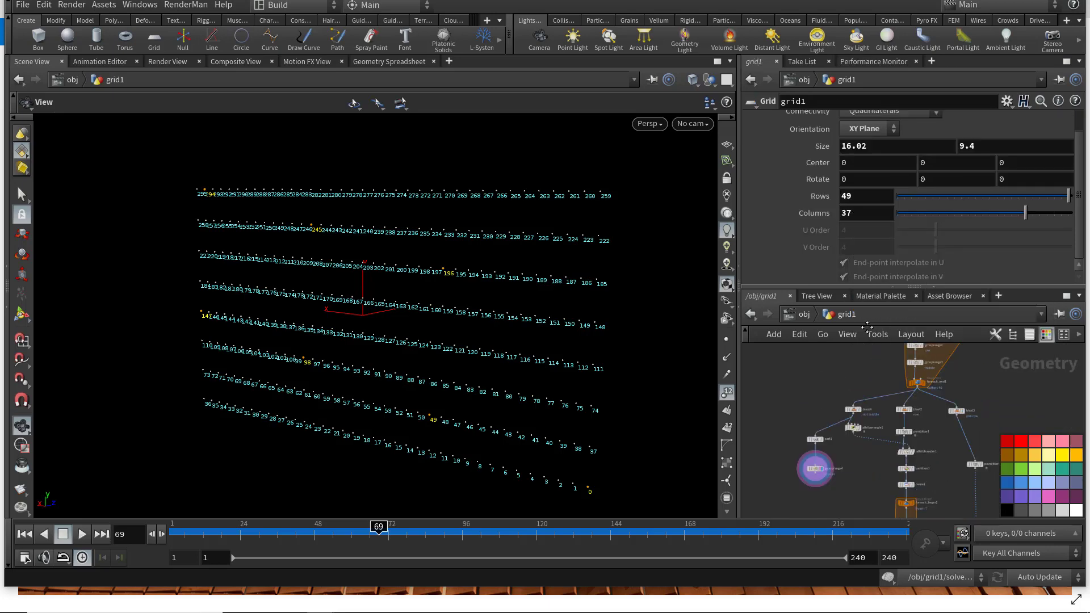
scroll(896, 461, "up", 3)
left_click(854, 423)
right_click(1011, 232)
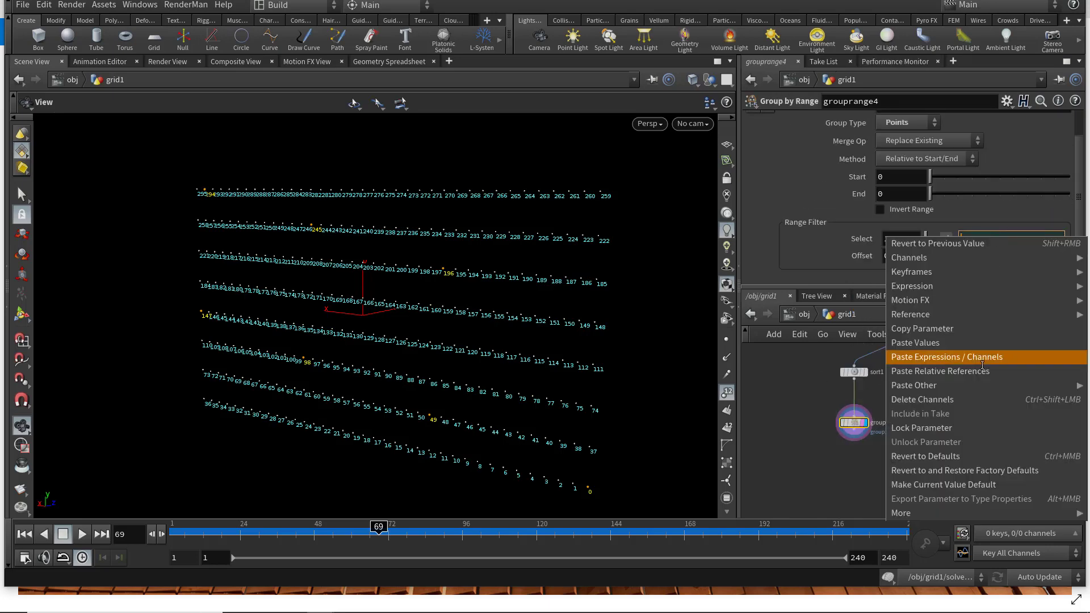
left_click(999, 357)
Step: Add a For-Each Number block below grouprange4 and wire grouprange4 into its begin node
key("Tab")
type("for")
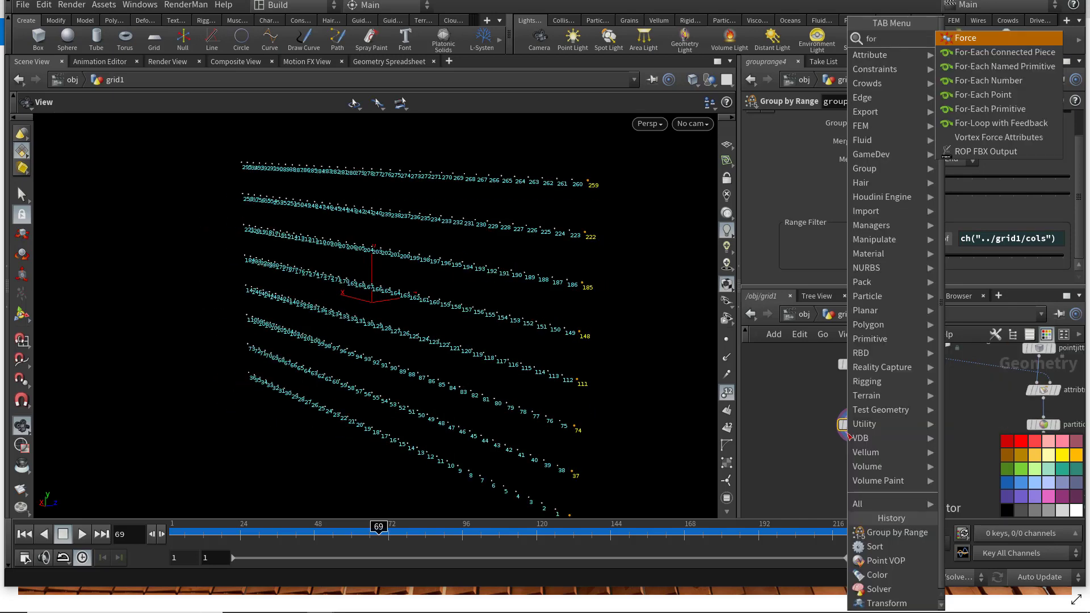
key("Down")
key("Down")
key("Down")
key("Return")
left_click(900, 456)
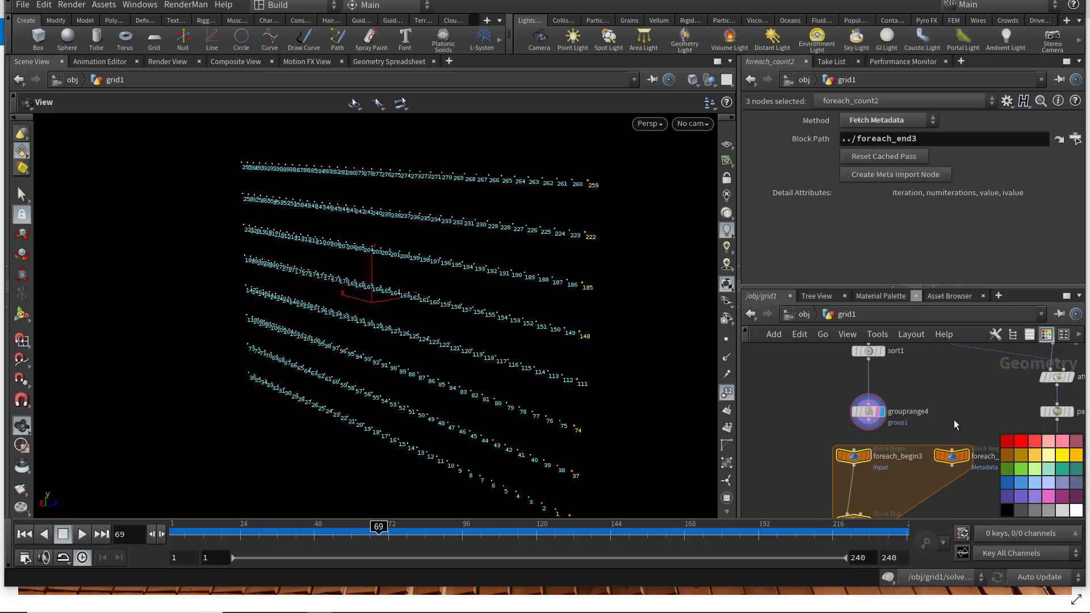
left_click(868, 428)
scroll(852, 455, "up", 1)
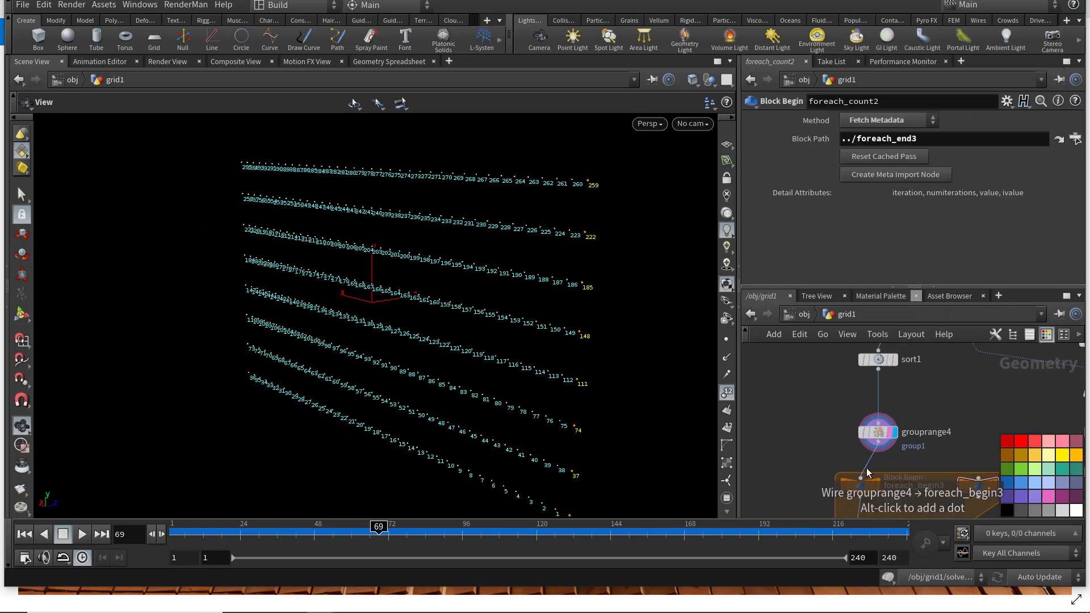
Step: Rewire sort1 straight into foreach_begin3 and insert grouprange4 inside the loop, between foreach_begin3 and foreach_end3
scroll(871, 464, "up", 1)
left_click(869, 457)
middle_click_drag(829, 405, 808, 441)
left_click(856, 388)
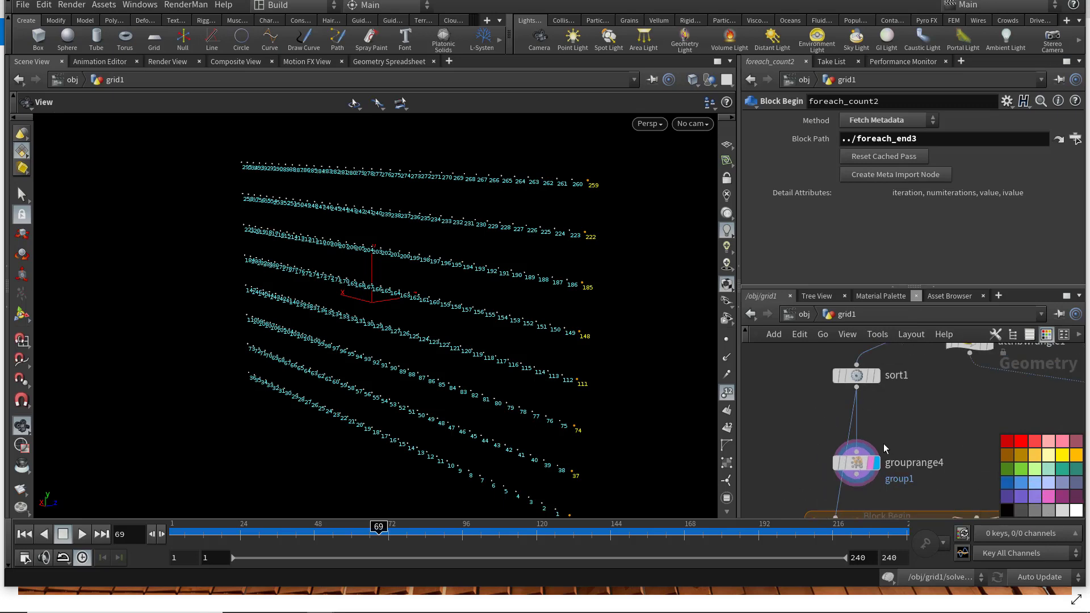
middle_click_drag(884, 449, 880, 426)
left_click_drag(859, 442, 919, 439)
middle_click_drag(842, 419, 853, 362)
scroll(853, 362, "down", 3)
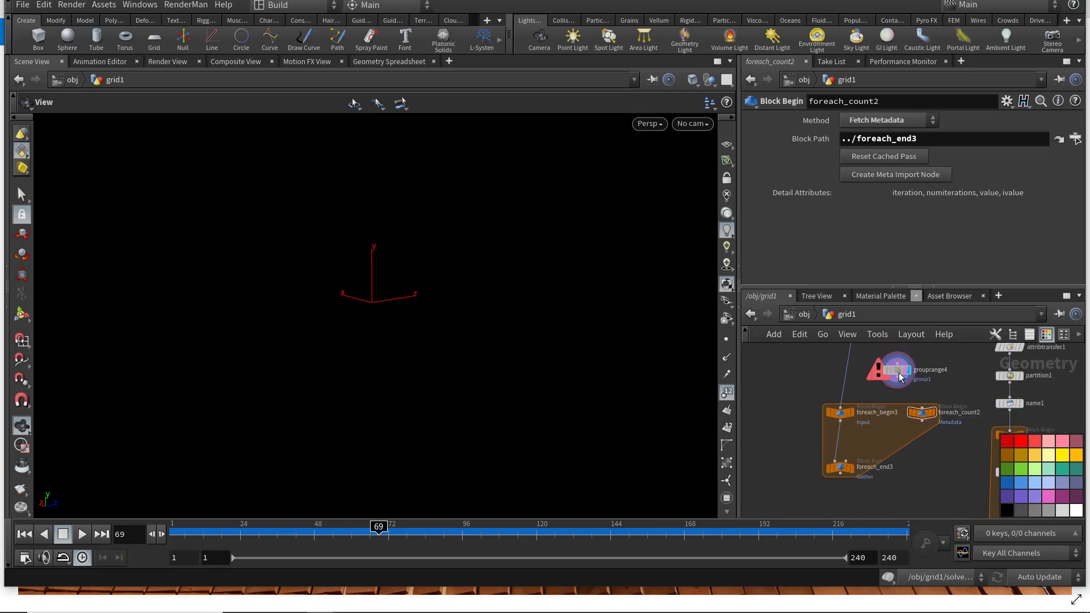
left_click_drag(900, 376, 839, 434)
Step: Name the point group of grouprange4 column
scroll(840, 434, "up", 5)
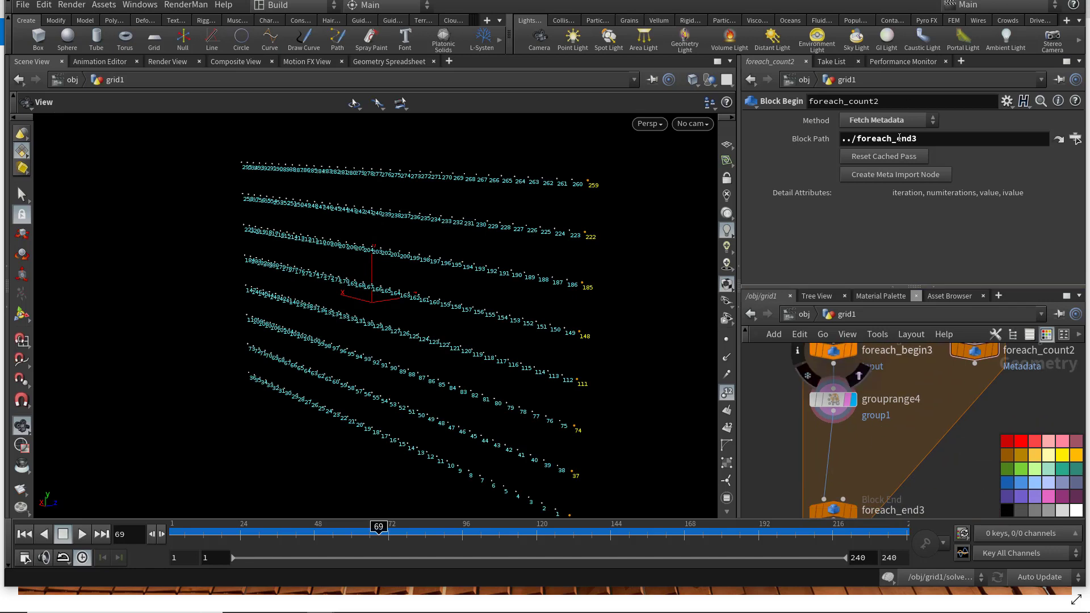
left_click(833, 400)
scroll(929, 126, "up", 2)
left_click_drag(922, 140, 782, 162)
type("c")
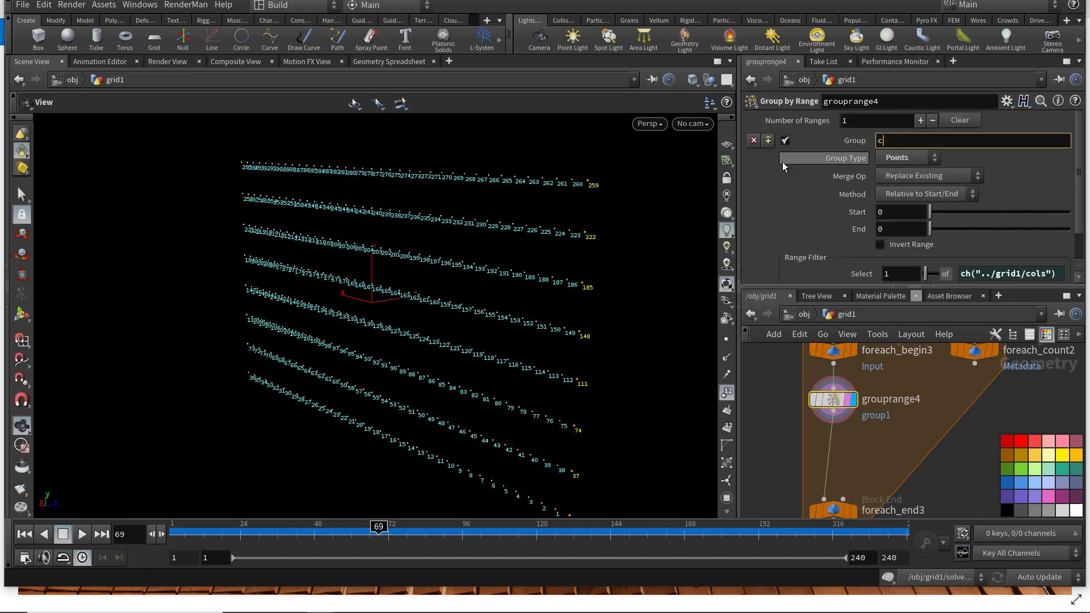
type("olumn")
key("Return")
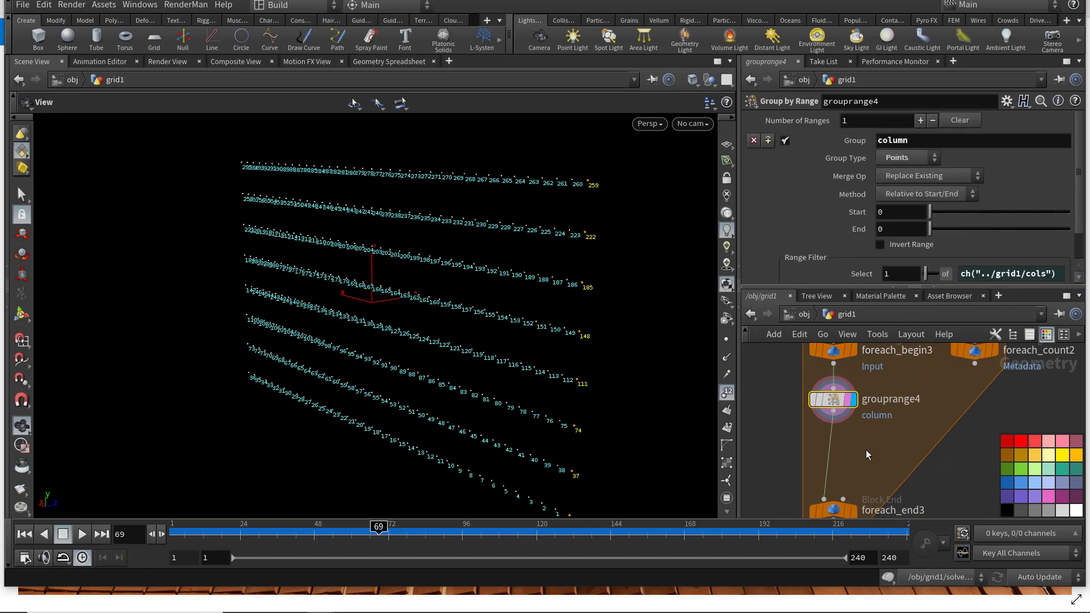
Step: Insert a Blast node after grouprange4 in the loop, set its group to column and enable Delete Non Selected
middle_click_drag(866, 451, 902, 415)
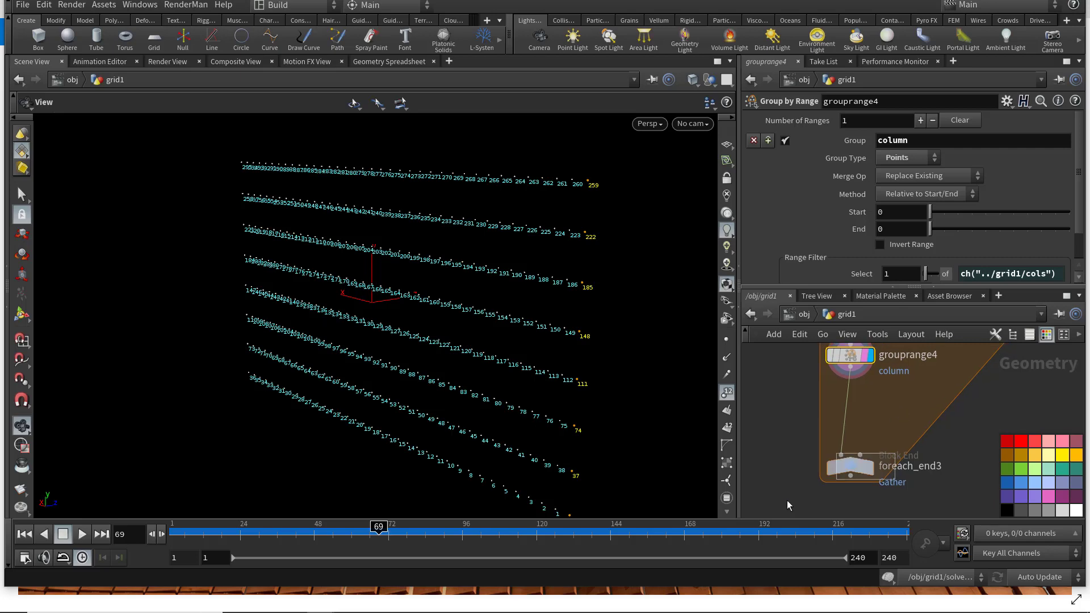
left_click(850, 466)
key("Tab")
type("bla")
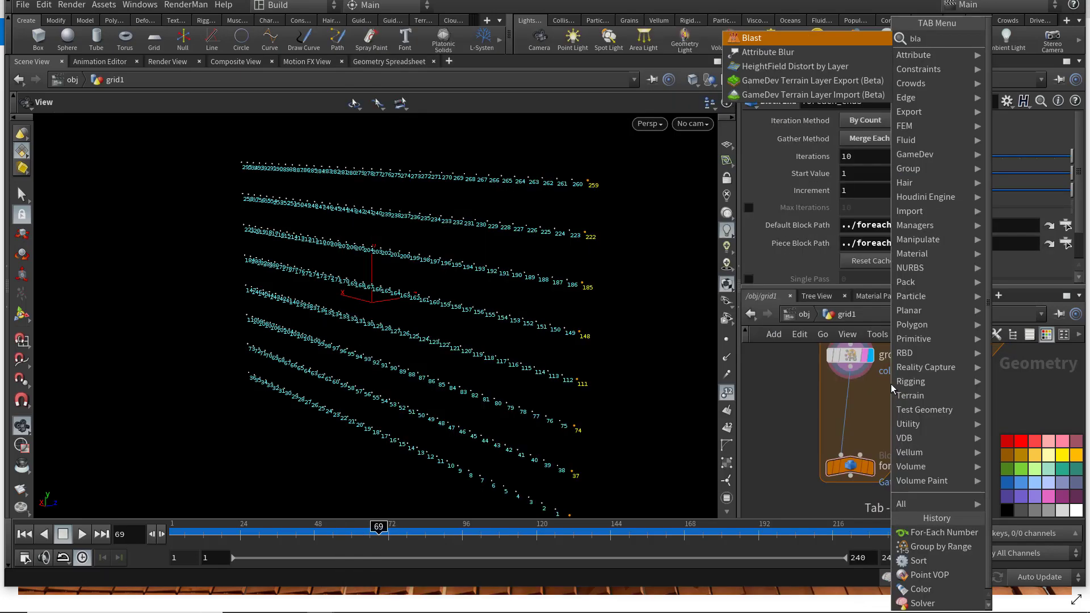
key("Return")
left_click(847, 401)
left_click(1059, 121)
left_click(959, 152)
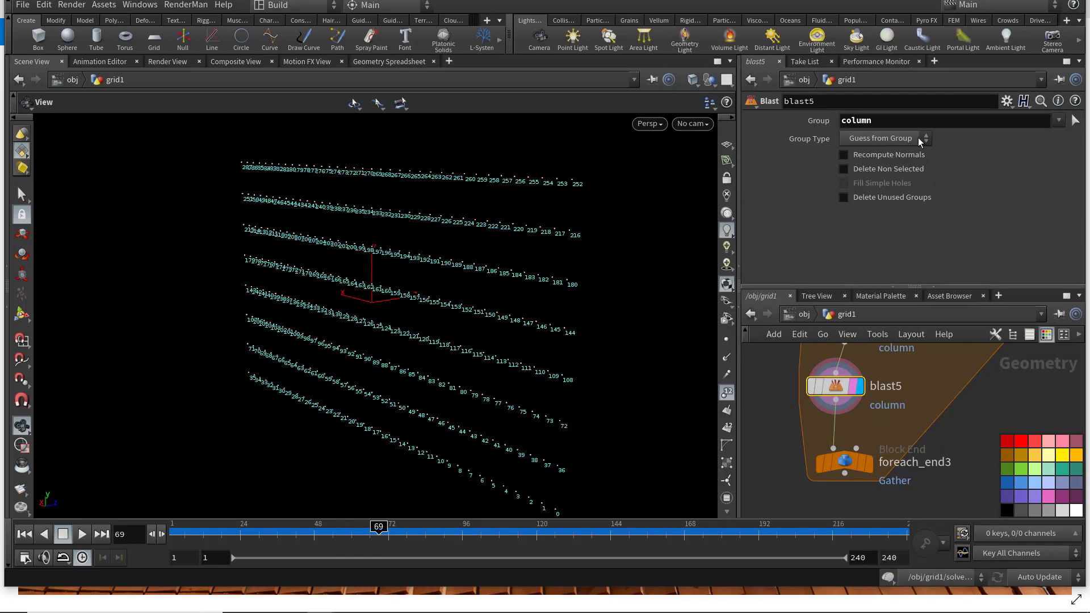
left_click(844, 168)
Step: Display foreach_end3 and reference the grid1 columns as its iterations with ch("../grid1/cols")
left_click(868, 467)
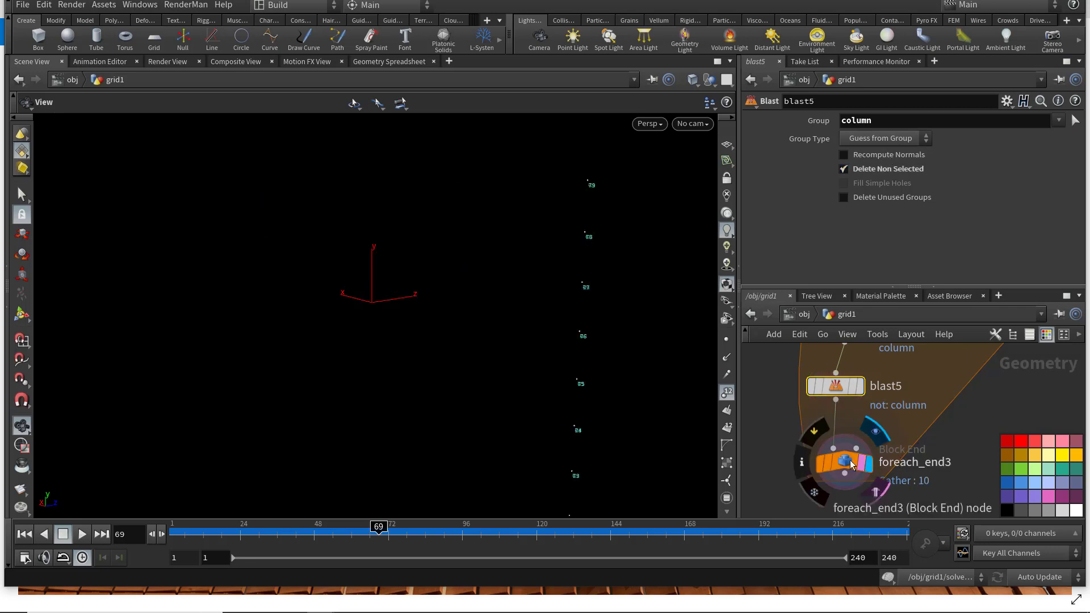
right_click(859, 156)
left_click(911, 284)
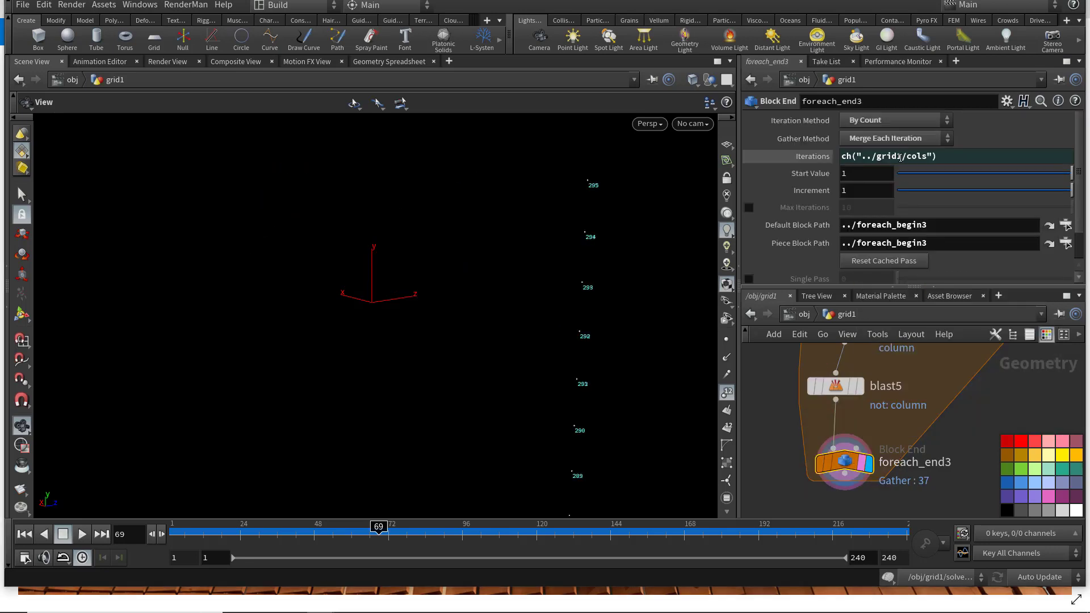
Step: Create a meta import node from foreach_begin3
middle_click_drag(921, 392, 919, 450)
middle_click_drag(884, 396, 915, 438)
left_click(850, 432)
scroll(880, 461, "down", 3)
mouse_move(936, 393)
left_click(858, 386)
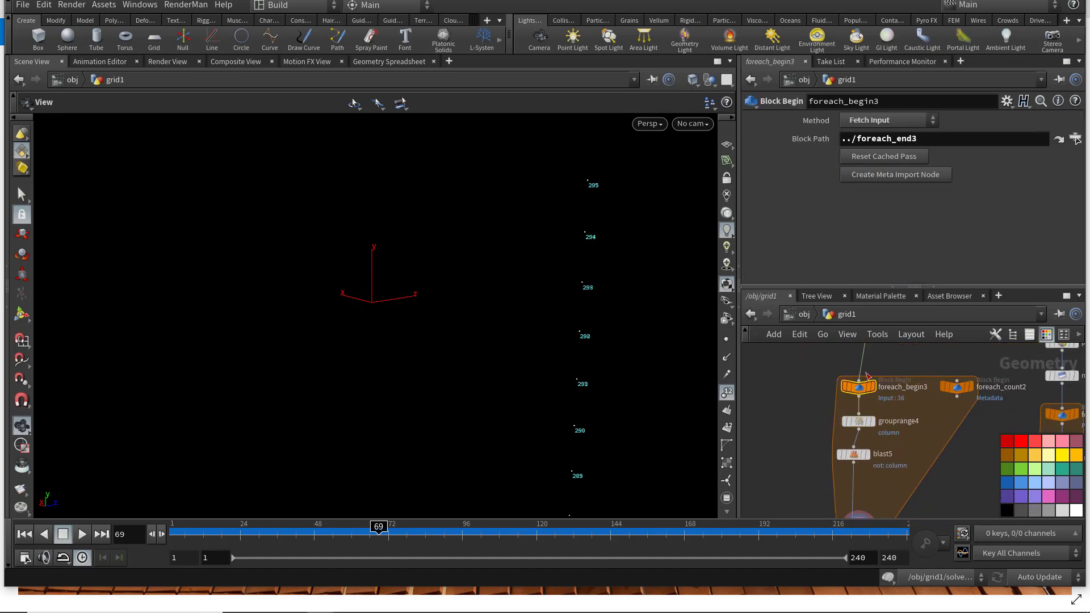
left_click(896, 174)
scroll(950, 418, "up", 2)
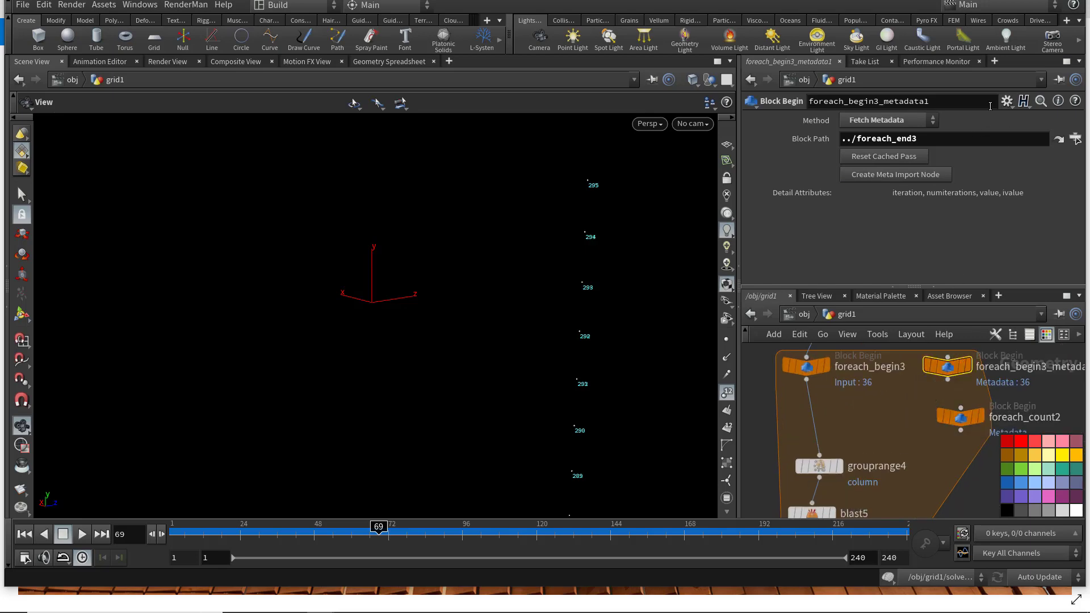
Step: Add an integer parameter to the parameter interface of foreach_begin3_metadata1
left_click(1006, 101)
left_click(931, 114)
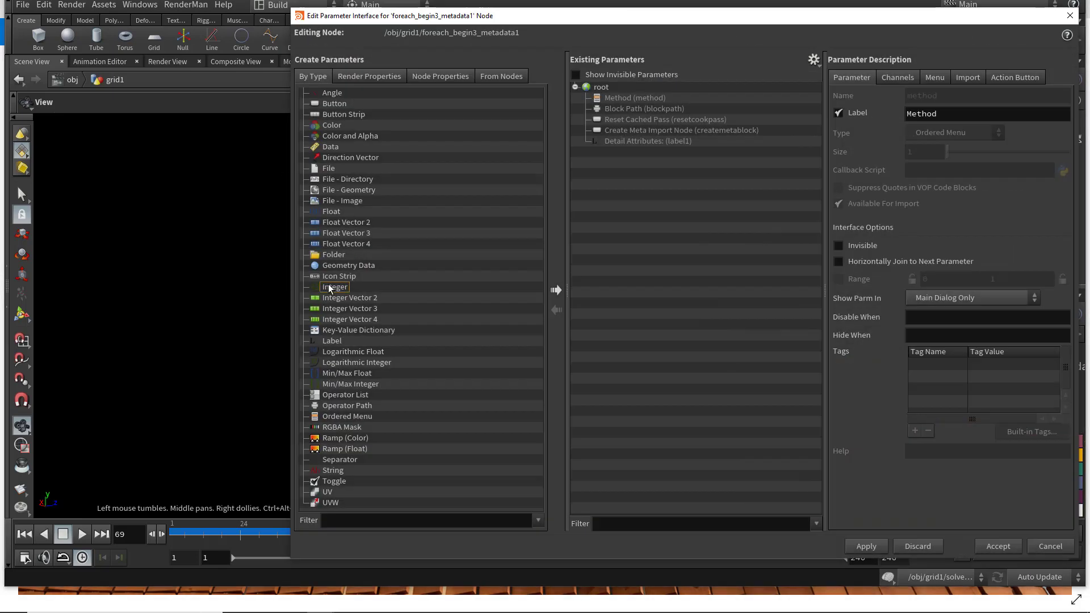
left_click_drag(596, 90, 598, 90)
left_click(991, 549)
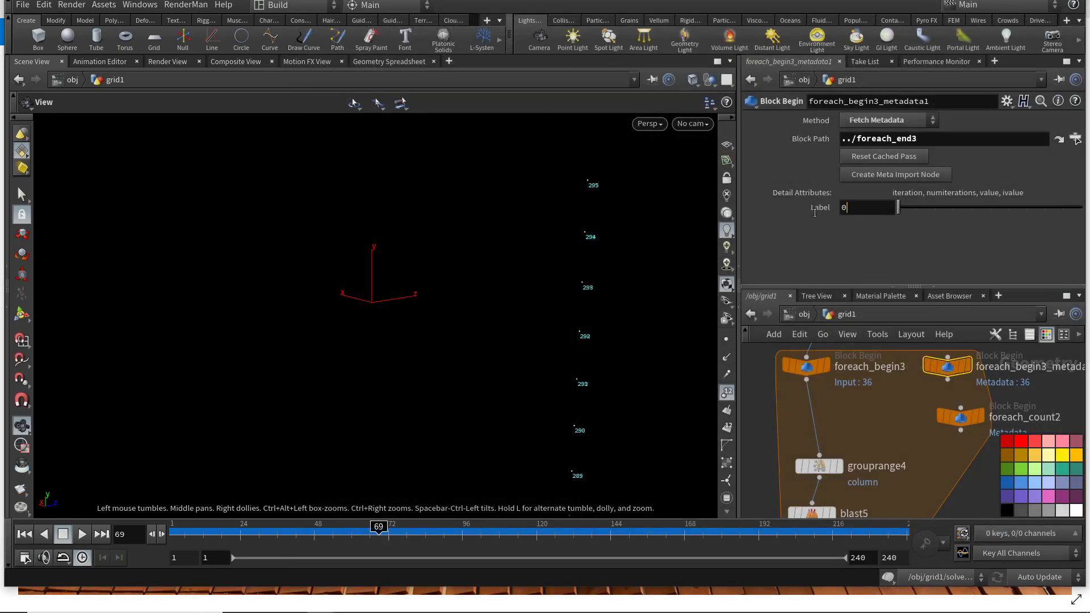
Step: Enter the expression detail("../foreach_begin3_metadata1/","iteration",0) in the new Label parameter of foreach_begin3_metadata1
type("detail(\"")
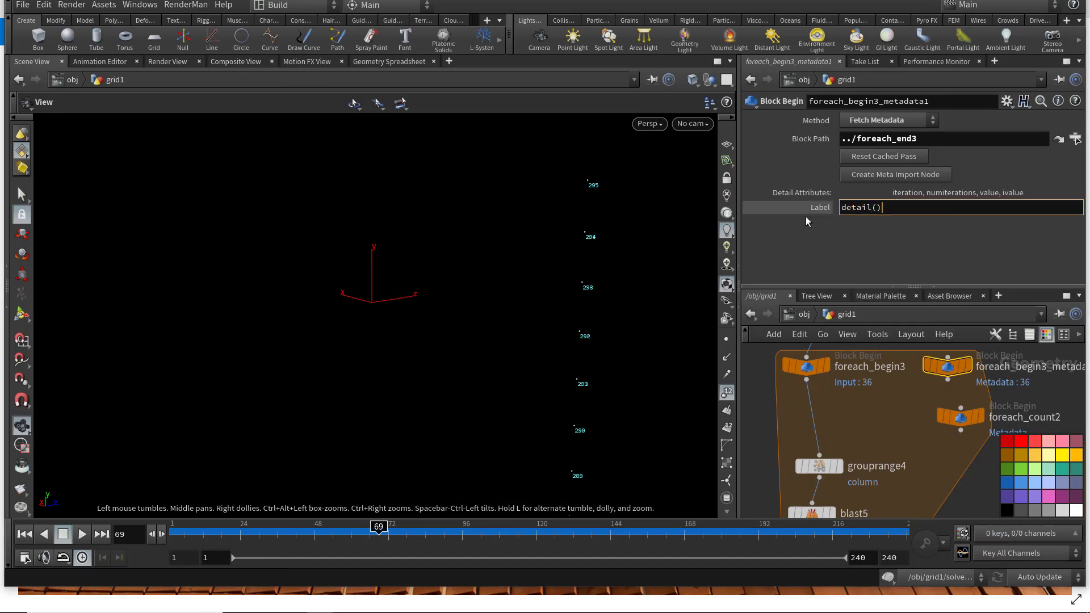
type("../foreach")
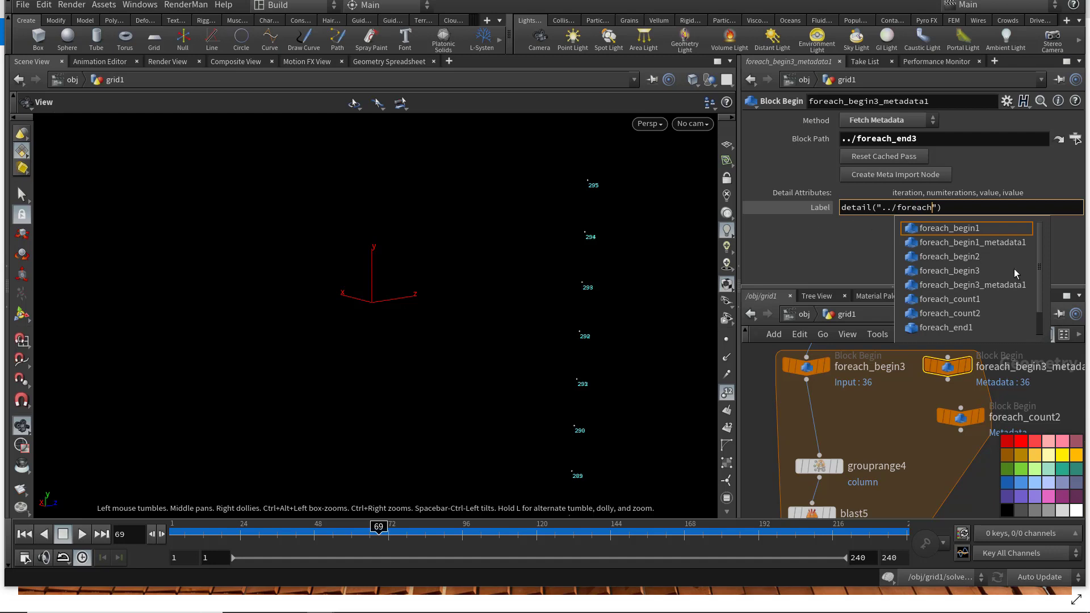
left_click(990, 284)
type("\"\"")
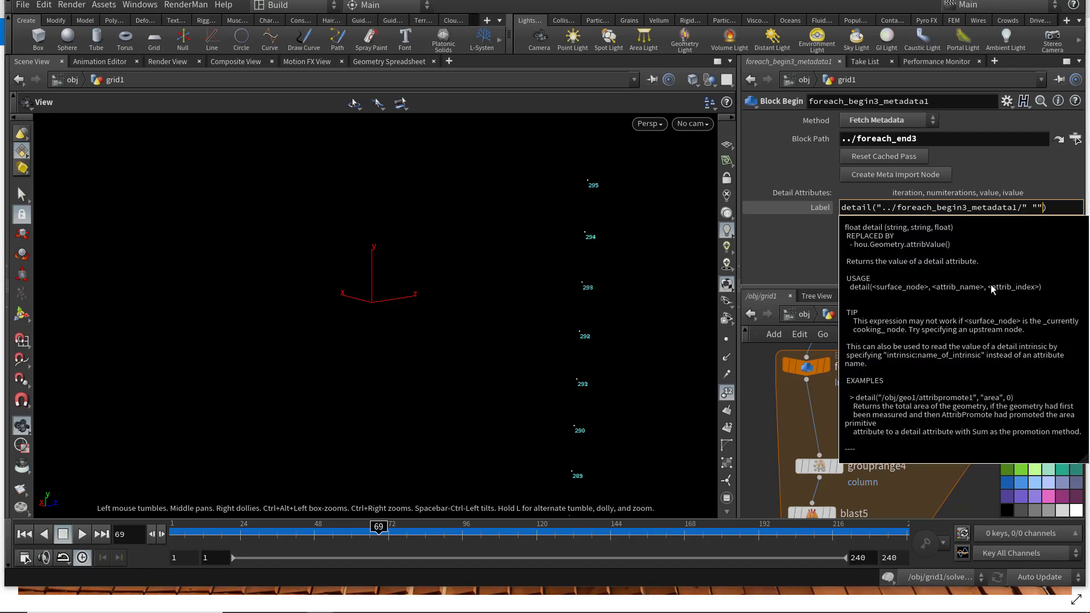
type("iteration")
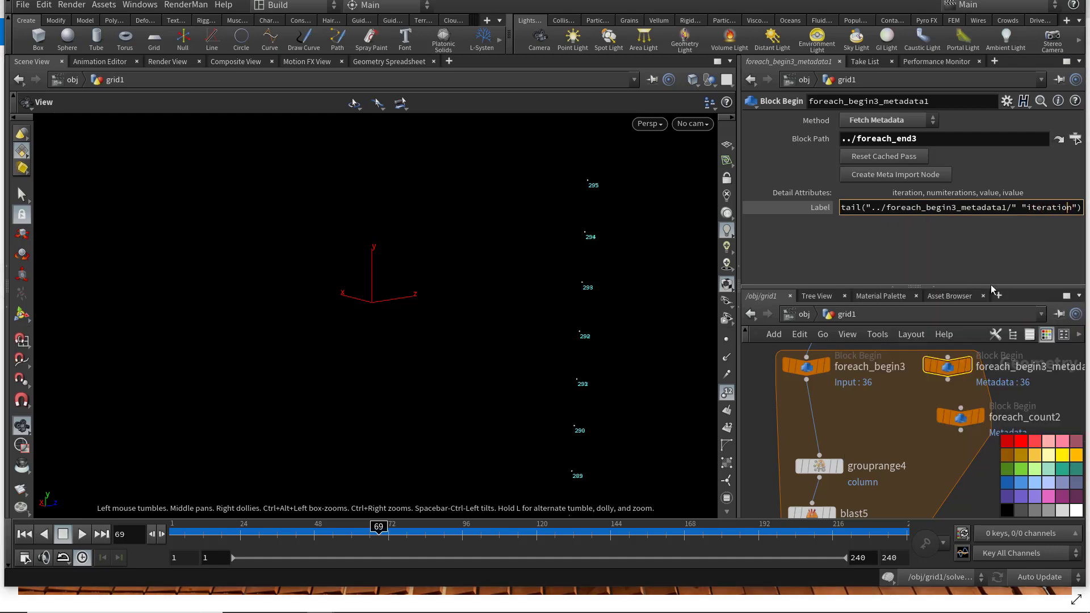
key("Left")
key("Left")
key("Left")
key("Left")
key("Left")
key("Left")
key("Left")
key("Left")
key("Left")
key("Delete")
type(",")
key("Right")
key("Right")
type(",0")
key("Return")
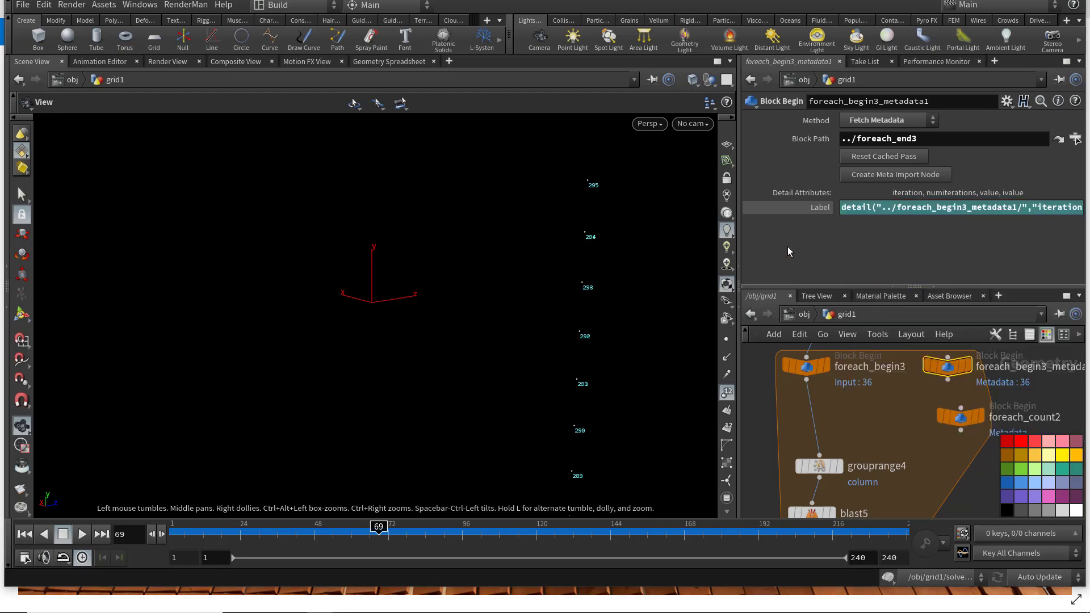
Step: Copy the Label parameter and paste it as a relative reference into the range filter Offset of grouprange4
right_click(812, 207)
left_click(859, 295)
middle_click_drag(863, 402, 871, 353)
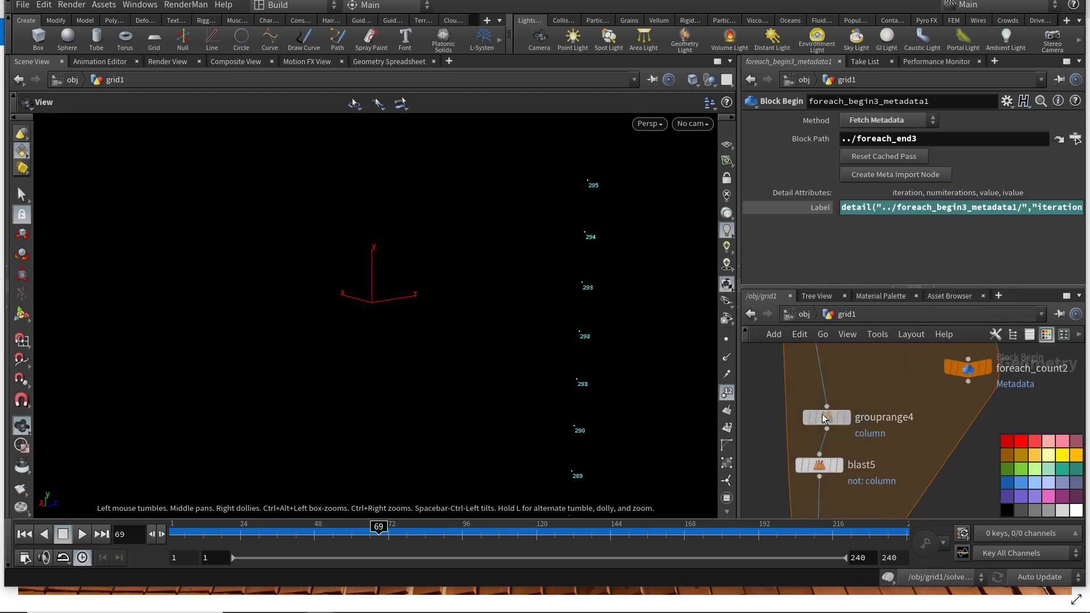
left_click(826, 418)
scroll(906, 248, "down", 2)
right_click(900, 259)
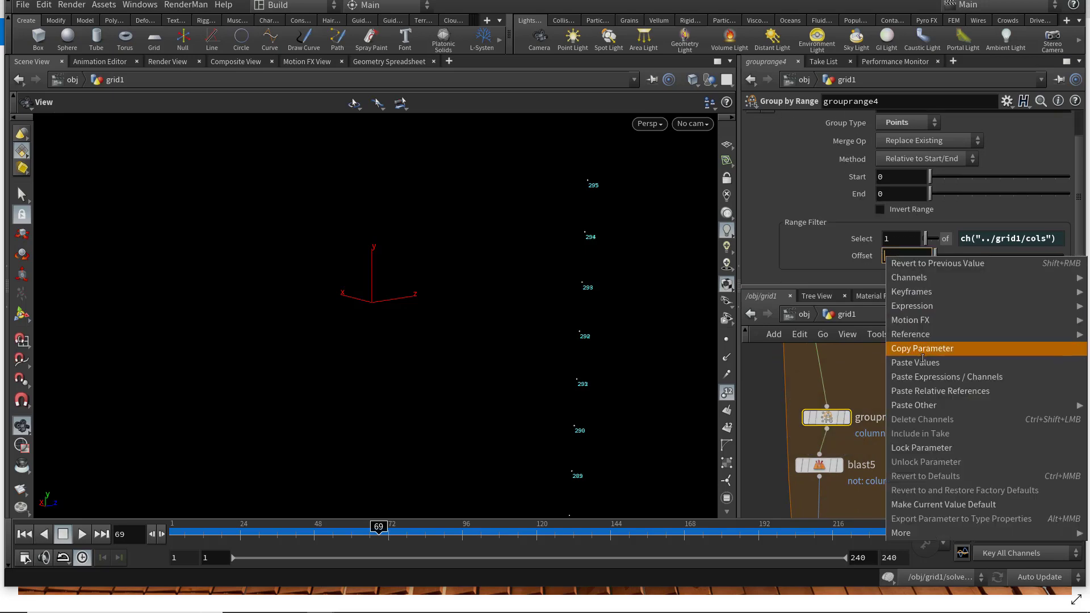
left_click(909, 348)
Step: Display foreach_end3 and examine its node info and the gathered columns in the viewport
middle_click_drag(925, 408, 923, 314)
mouse_move(463, 283)
left_mouse_down()
mouse_move(501, 285)
mouse_move(483, 284)
left_mouse_up()
scroll(931, 377, "down", 3)
middle_click_drag(937, 355, 945, 332)
scroll(923, 466, "up", 2)
left_click(885, 358)
middle_click(868, 364)
left_click(905, 443)
middle_click(881, 442)
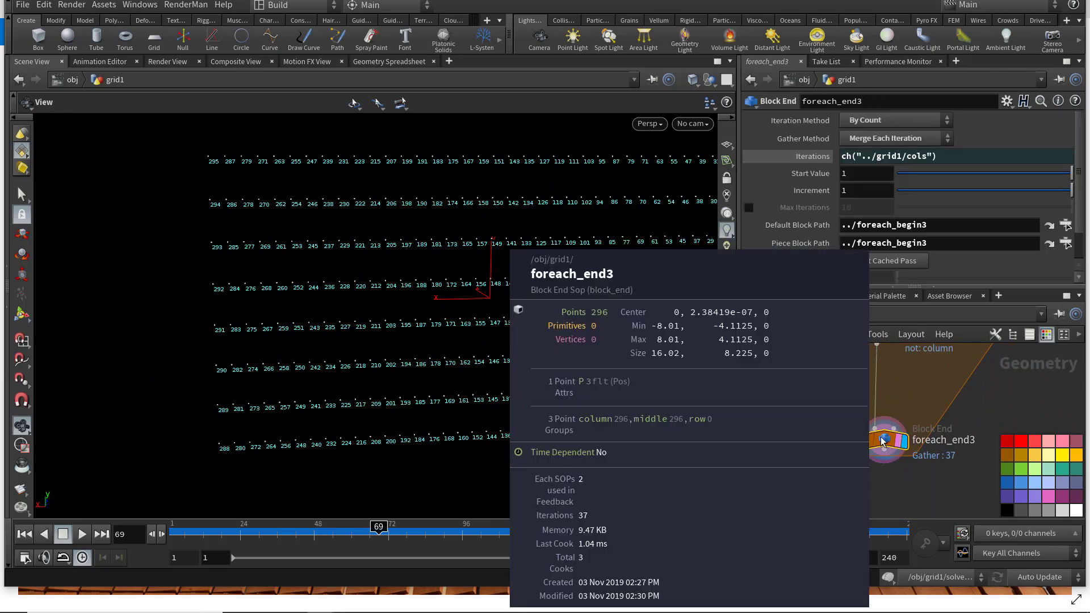
left_click_drag(454, 304, 528, 340)
Step: Add a displayed Blast node after foreach_end3 with its group set to row, and check its node info
mouse_move(888, 443)
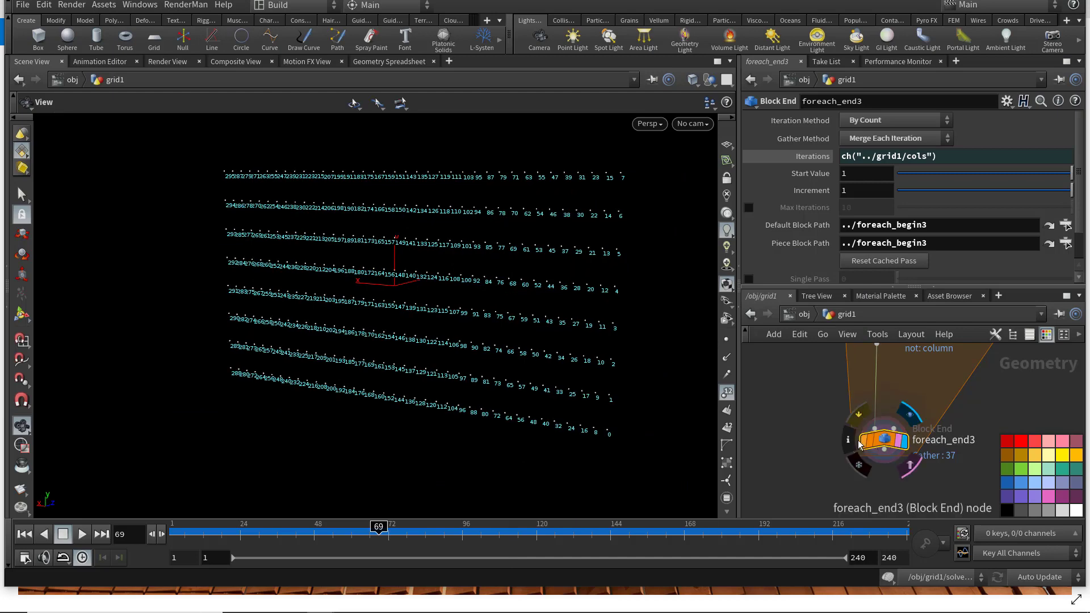
key("Tab")
type("bla")
key("Return")
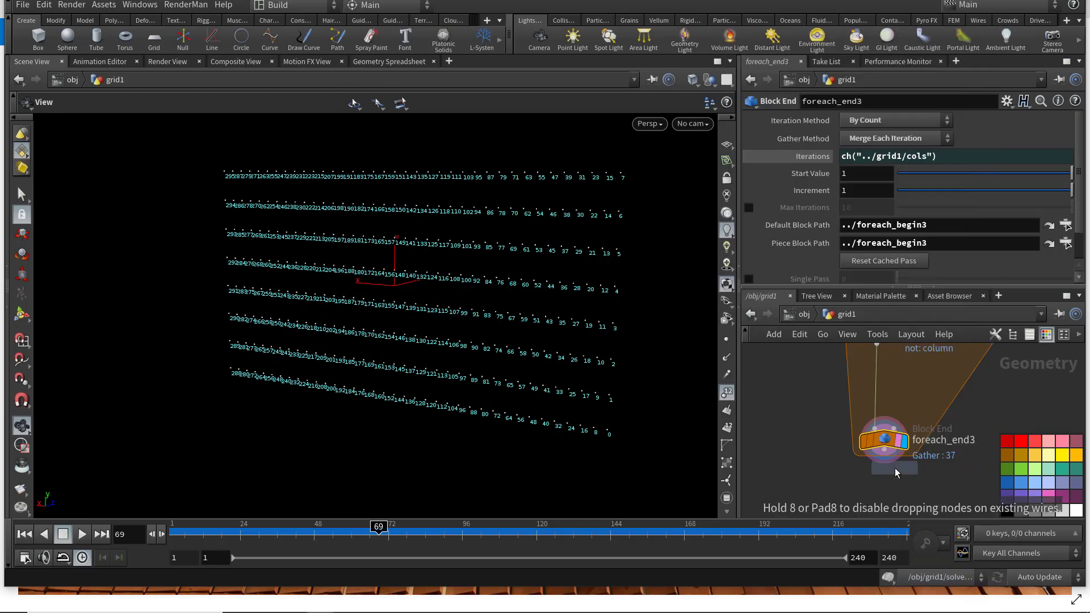
left_click(835, 458)
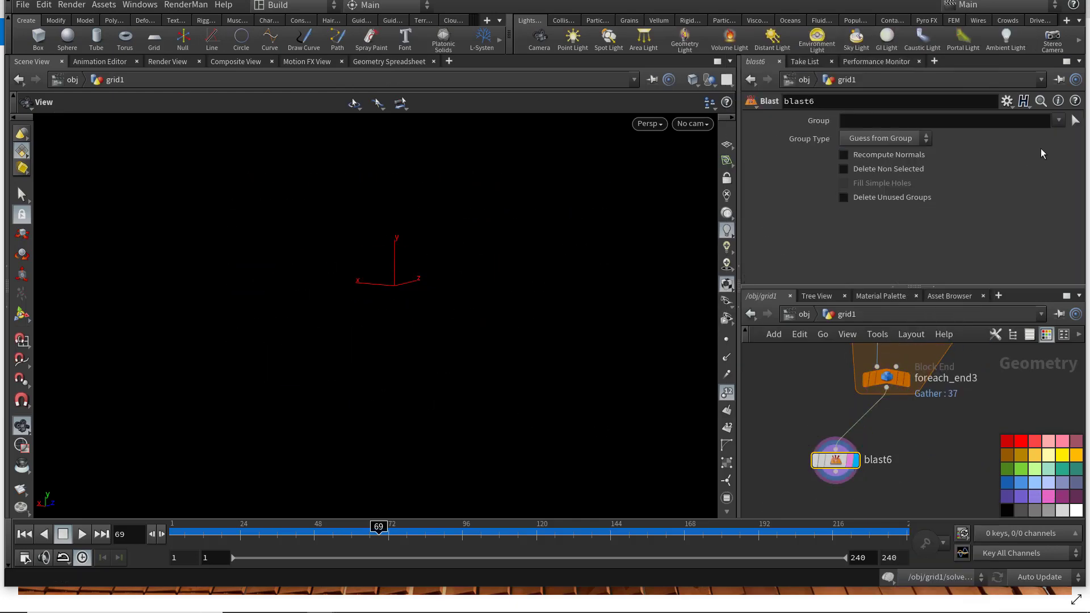
left_click(1045, 164)
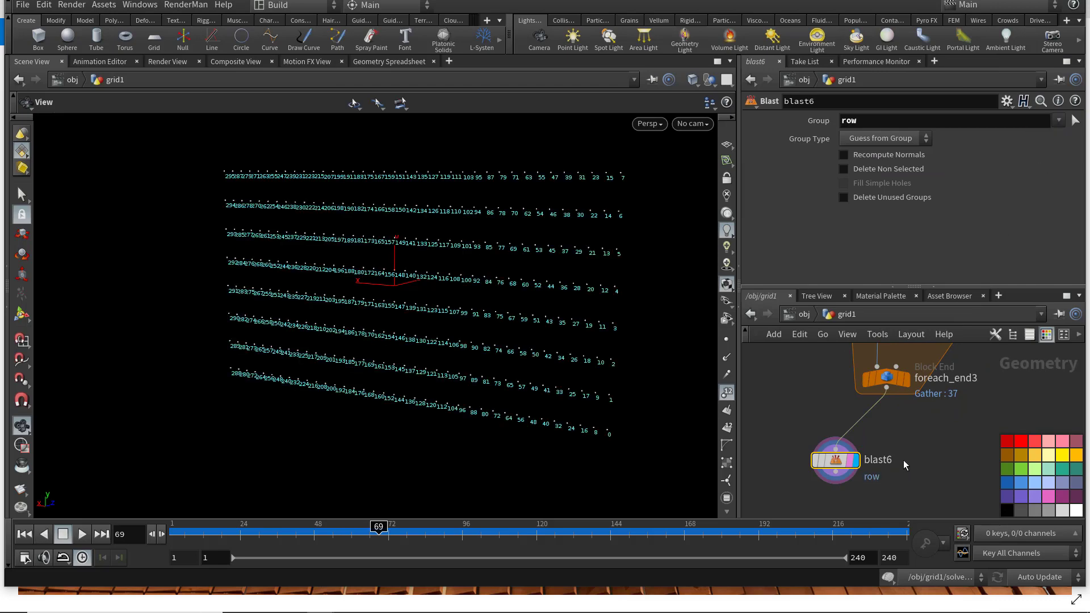
scroll(913, 363, "down", 3)
middle_click_drag(913, 364, 898, 441)
middle_click_drag(840, 494, 833, 424)
left_click(812, 441)
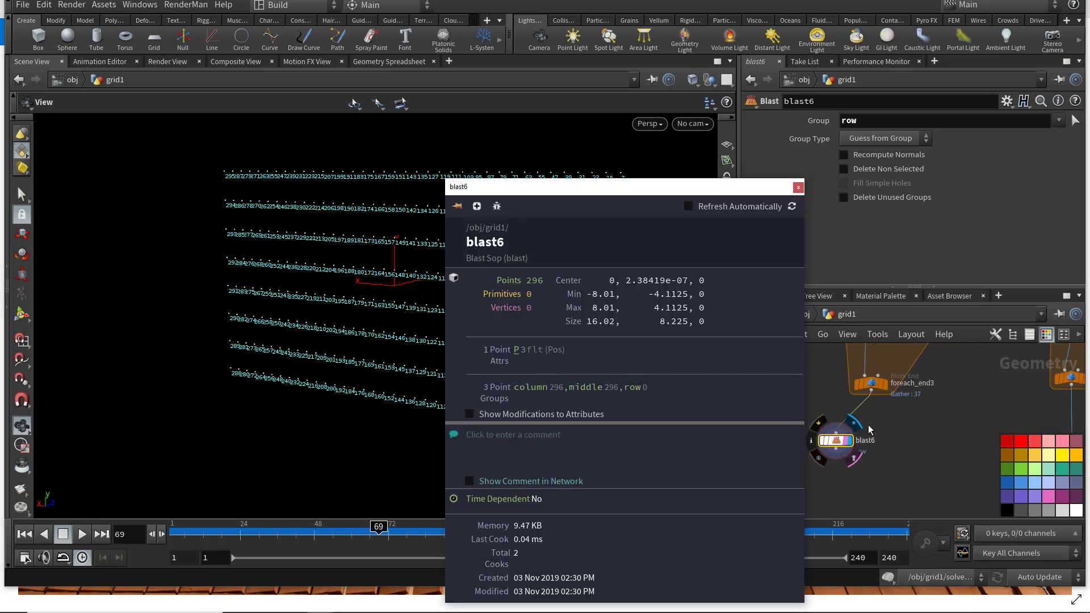
left_click(799, 188)
Step: Insert a Group by Range node between blast5 and foreach_end3 inside the loop
middle_click_drag(930, 416, 927, 475)
scroll(895, 389, "up", 3)
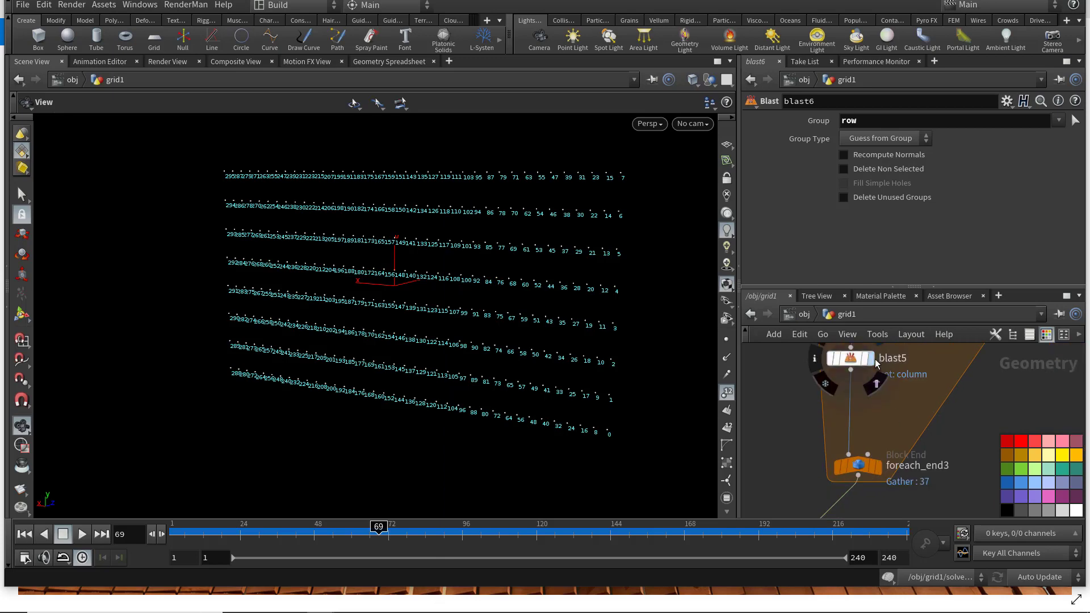
left_click(877, 364)
key("Tab")
type("groupby")
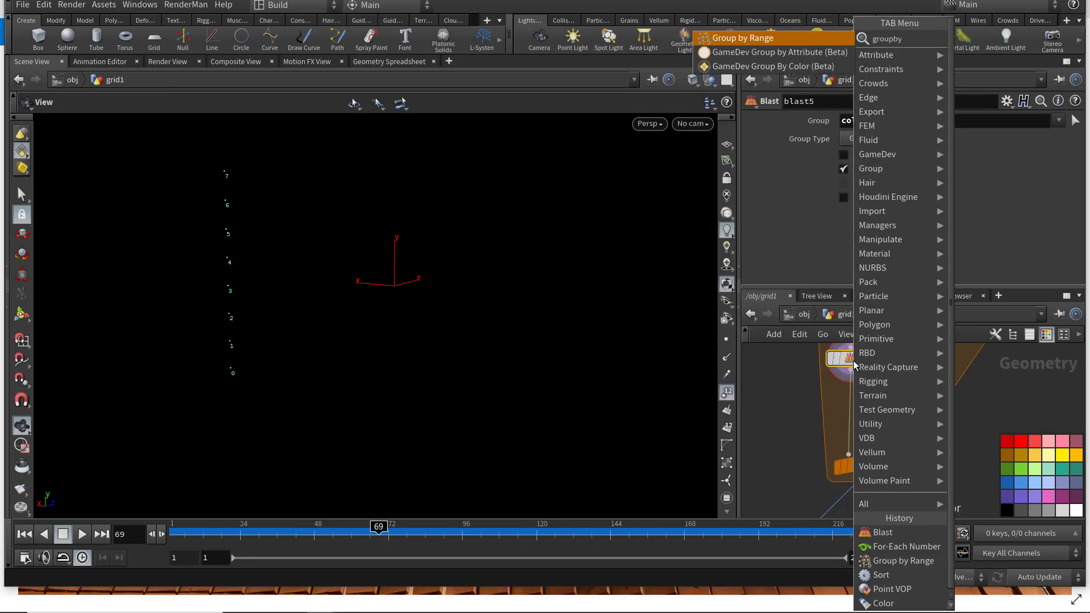
key("Return")
left_click(854, 405)
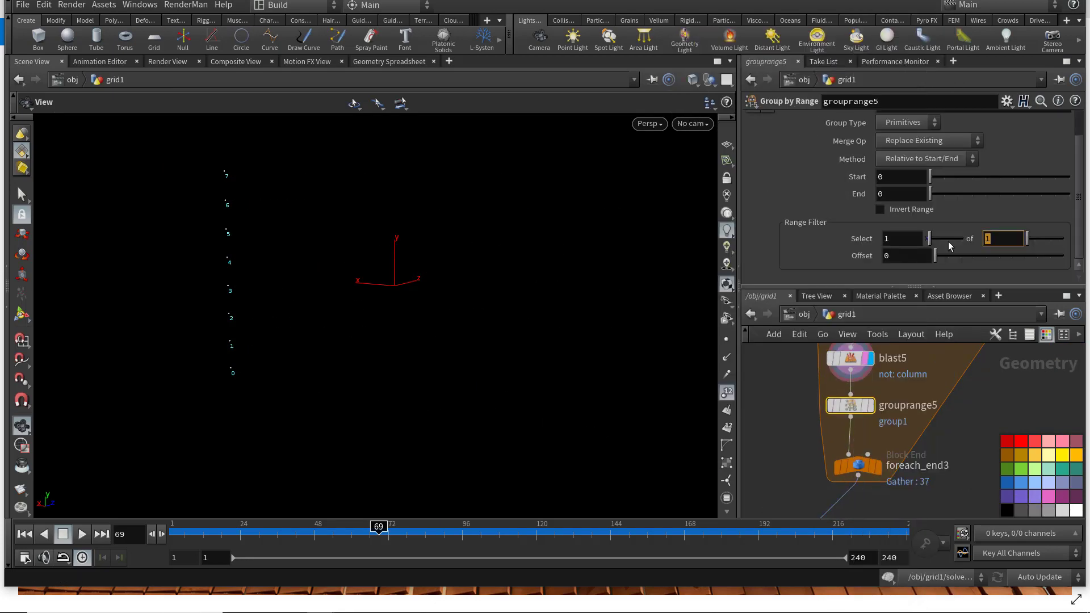
Step: Set grouprange5 to group type Points with a range filter of 1 of 3, and name its group row
type("3")
key("Return")
left_click(905, 122)
left_click(908, 142)
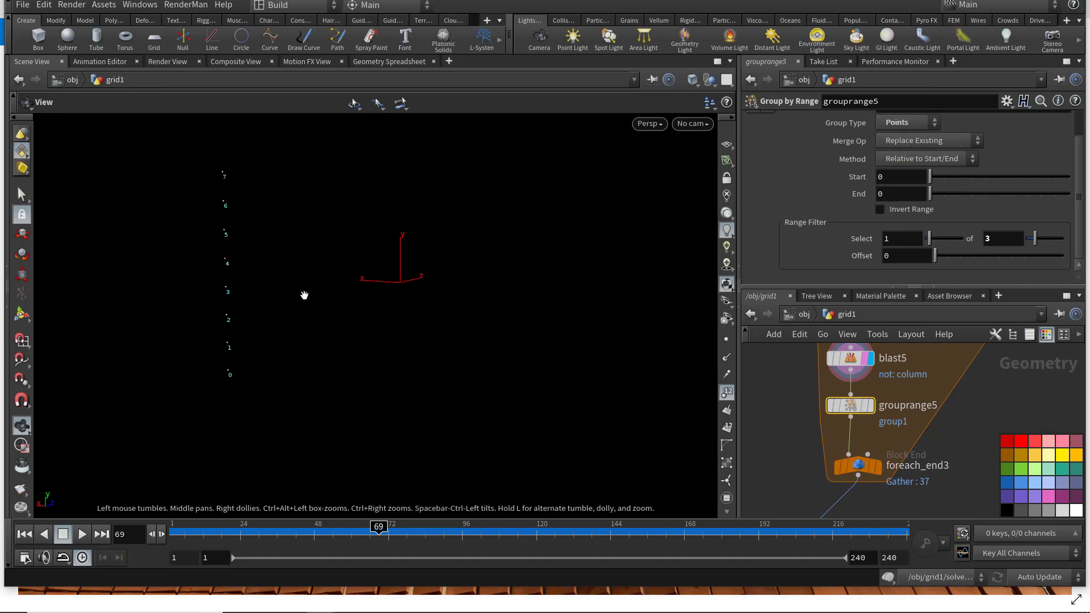
left_click_drag(580, 357, 591, 355)
scroll(914, 153, "up", 1)
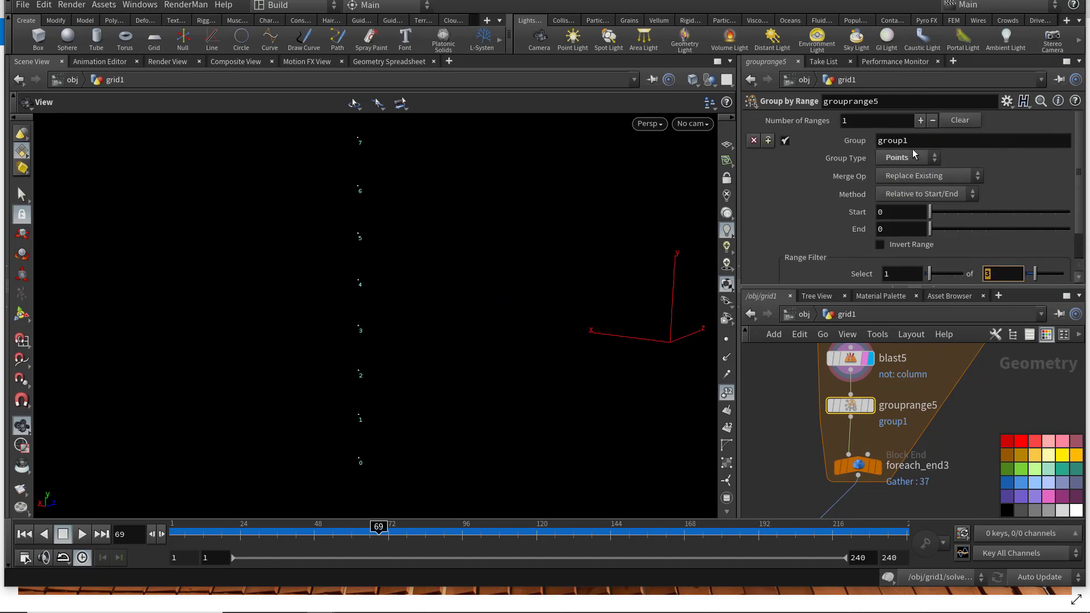
scroll(871, 405, "up", 2)
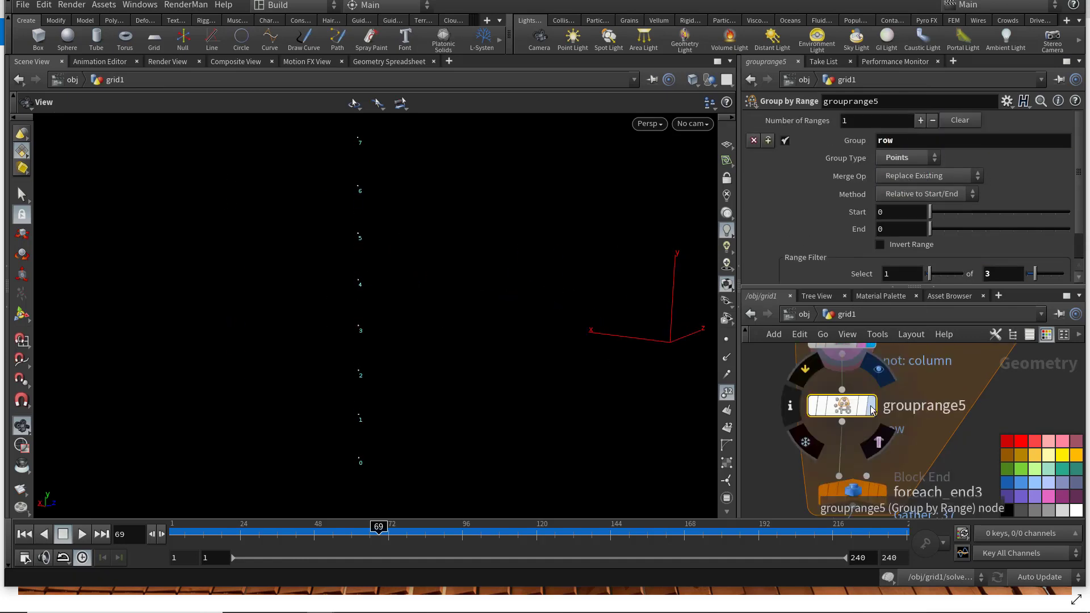
Step: Display grouprange5, try selecting 1 of 2 points, and set its range filter to 1 of 4 with offset 2
left_click(871, 405)
type("2")
key("Return")
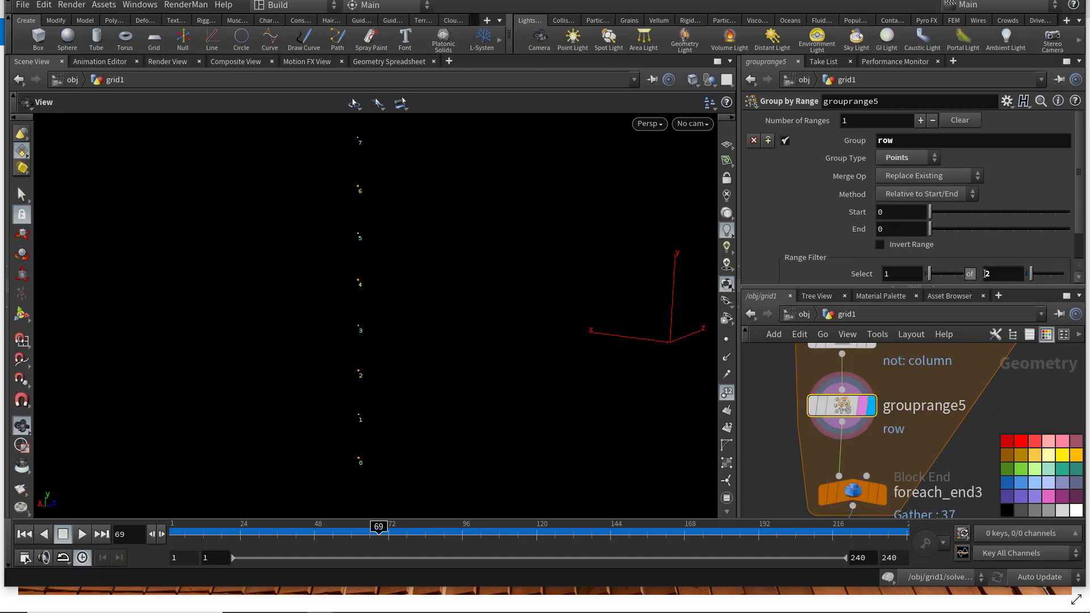
left_click_drag(369, 284, 375, 283)
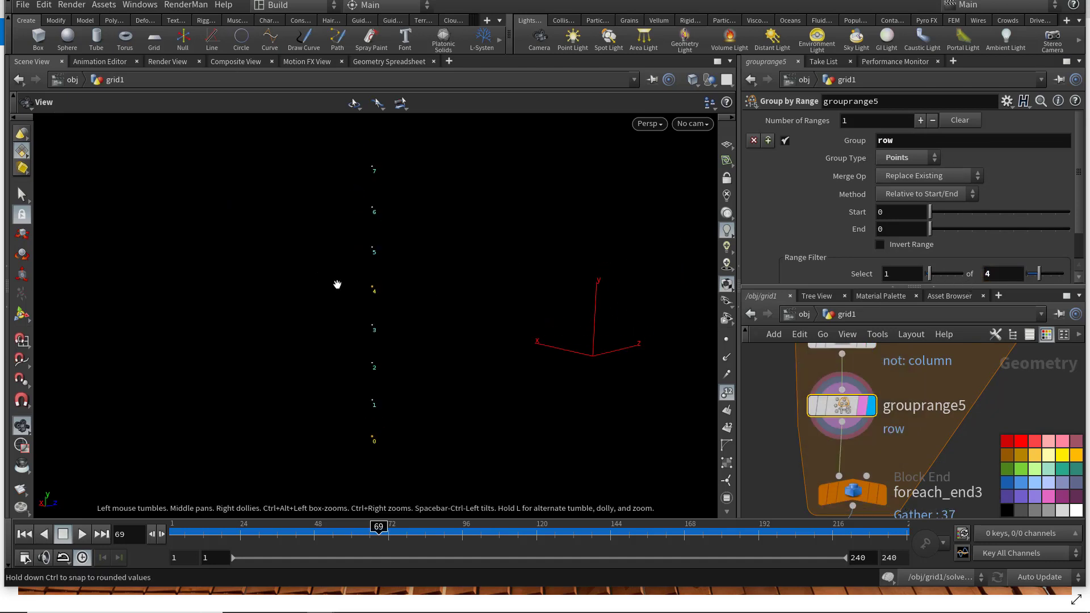
scroll(890, 229, "down", 2)
type("2")
key("Return")
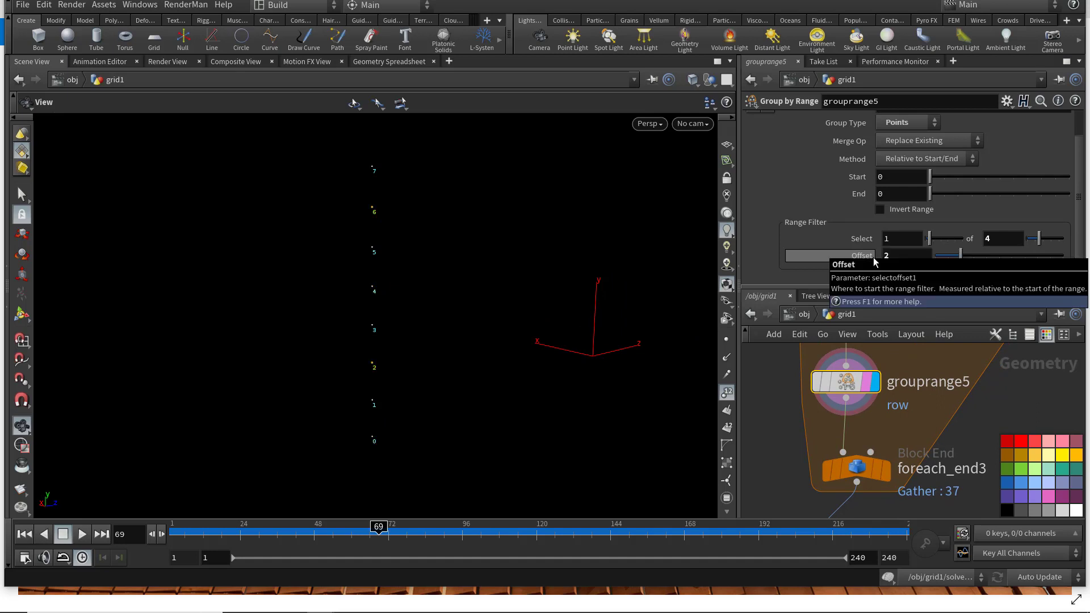
Step: Set the range filter offset of grouprange5 to 1, and try 1 of 3 before settling on 1 of 4
type("1")
key("Return")
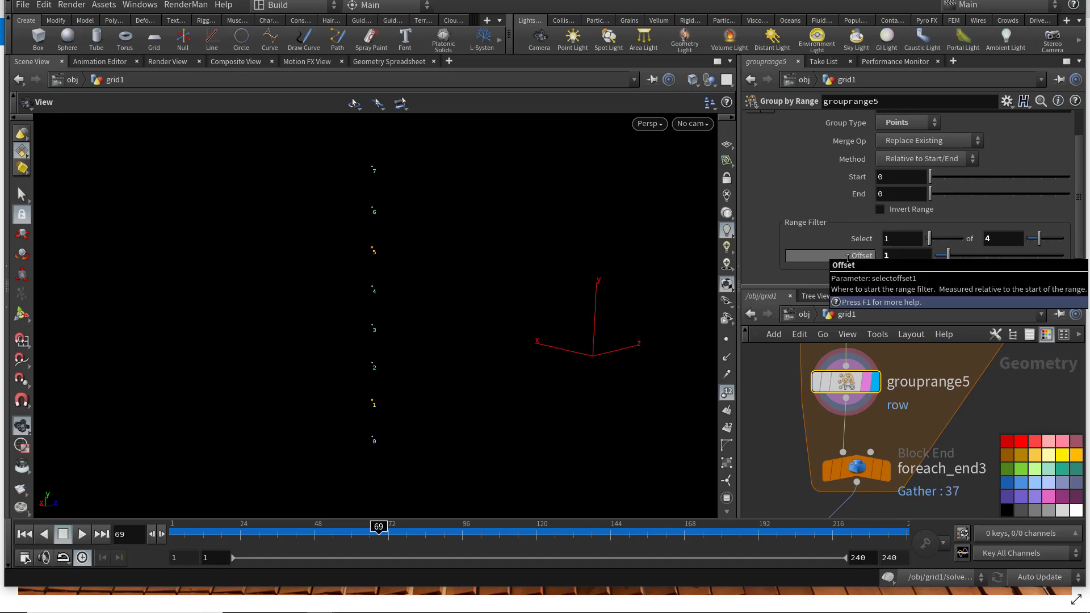
double_click(1007, 238)
type("3")
key("Return")
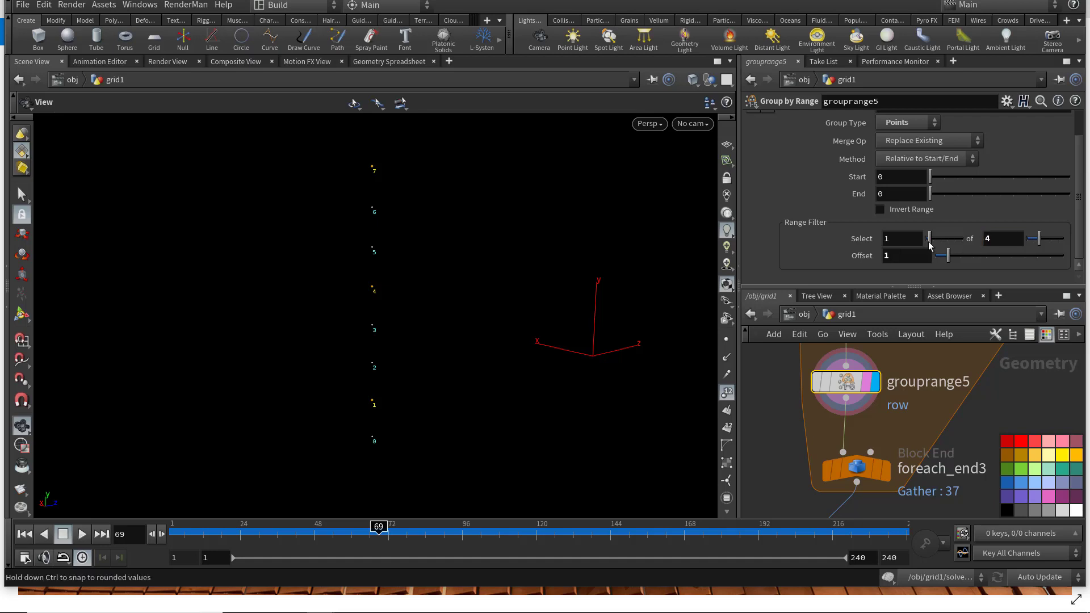
Step: Display blast6, enable Delete Non Selected for its row group, and save the scene
middle_click_drag(926, 367, 926, 316)
left_click(886, 420)
scroll(908, 412, "down", 3)
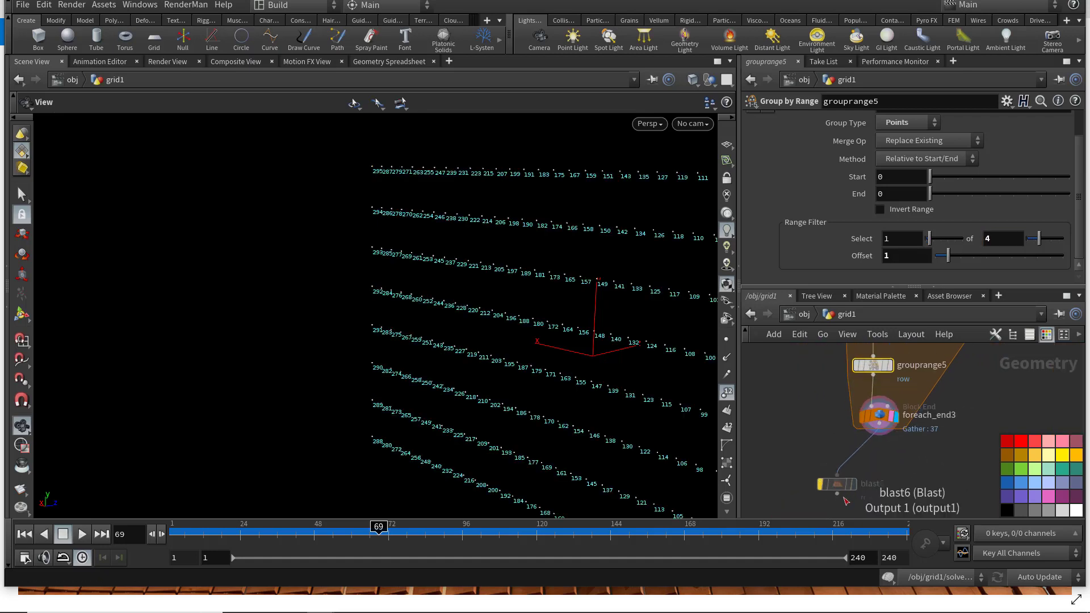
left_click(820, 484)
scroll(858, 485, "up", 3)
left_click(852, 484)
left_click(828, 484)
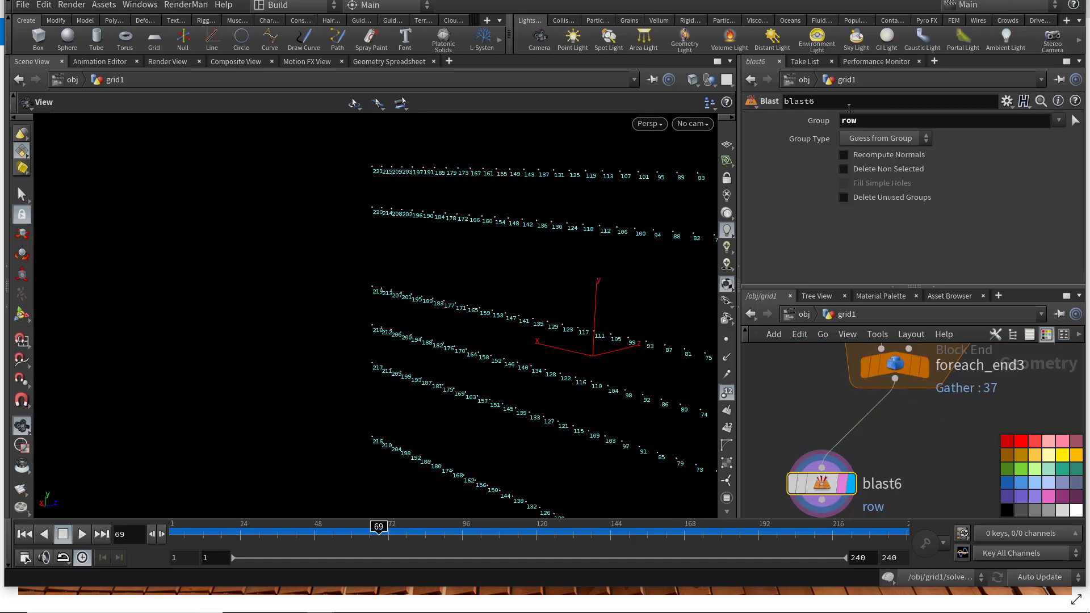
left_click(872, 170)
key("ctrl+s")
Step: Move blast6 and foreach_end3 further down the network to make room below grouprange5
scroll(815, 464, "down", 2)
mouse_move(815, 464)
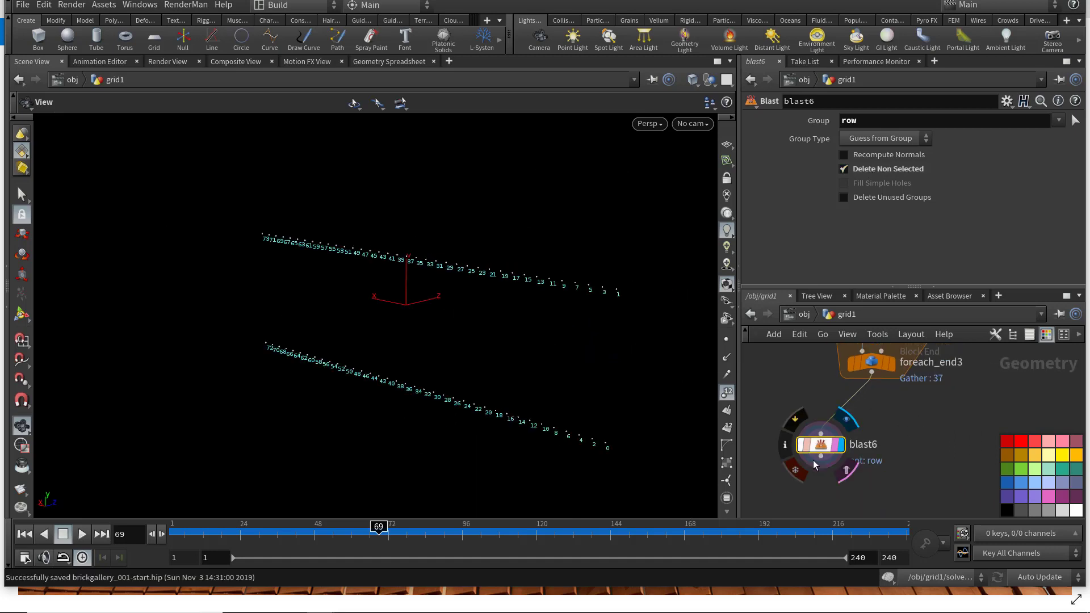
left_click_drag(819, 447, 819, 469)
middle_click_drag(887, 440, 885, 493)
scroll(884, 494, "down", 1)
left_click_drag(881, 419, 884, 458)
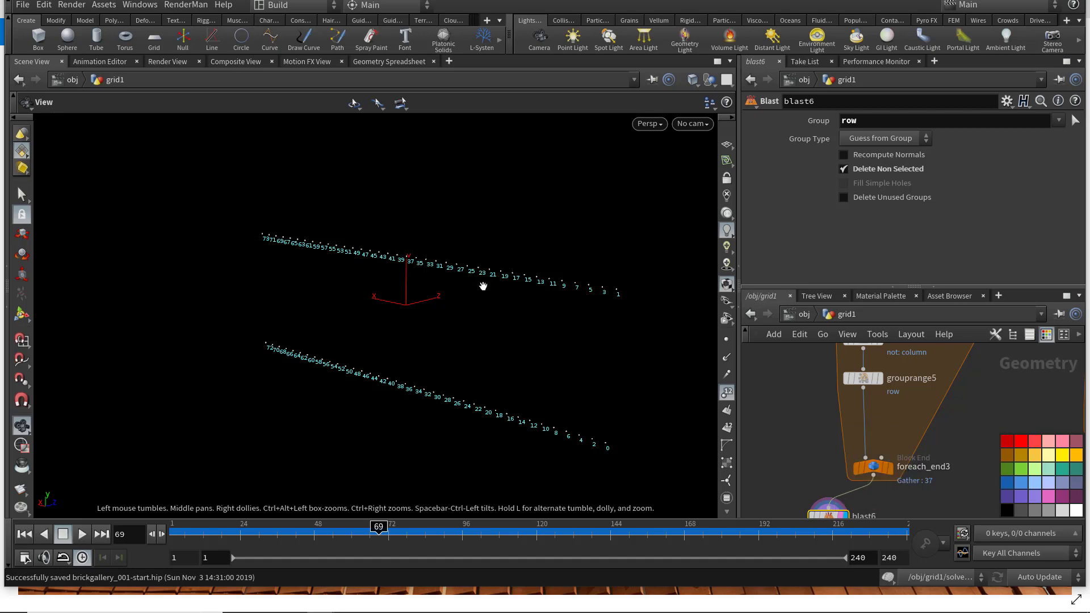
left_click_drag(482, 285, 490, 293)
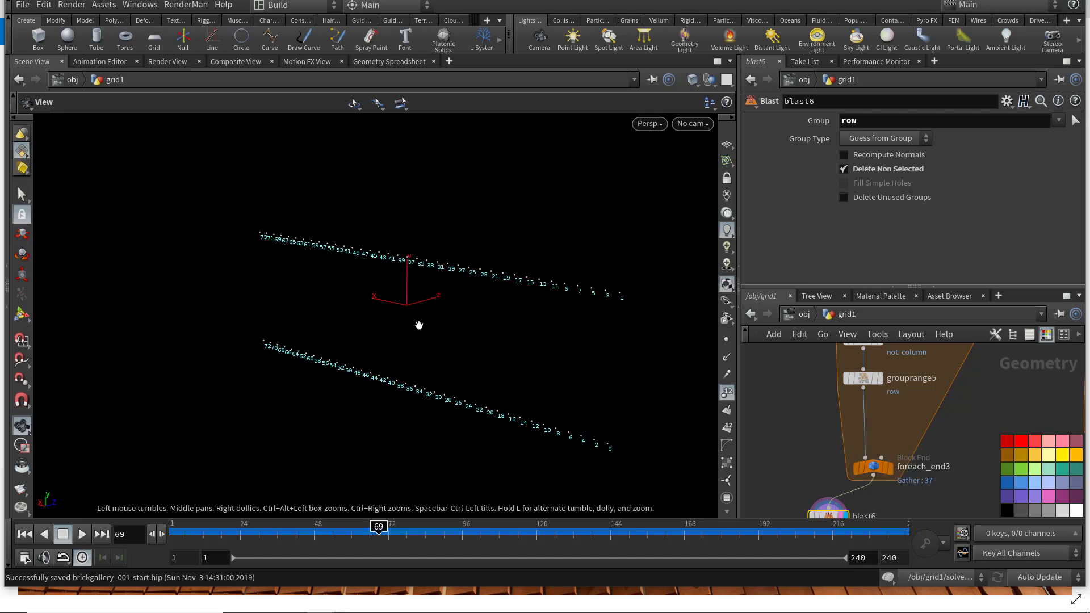
scroll(763, 436, "down", 1)
scroll(868, 421, "down", 1)
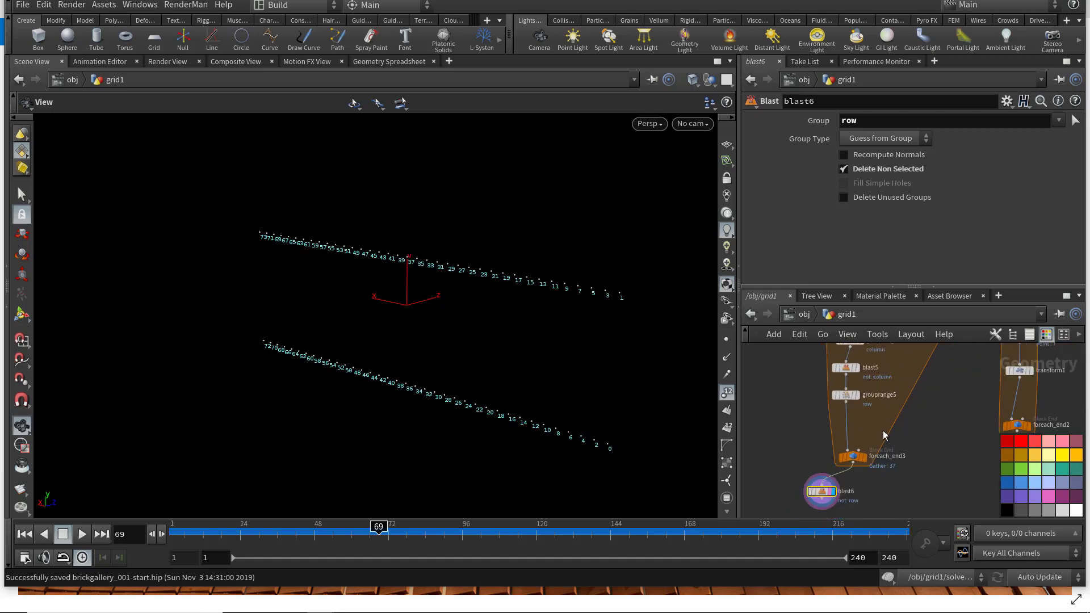
middle_click_drag(867, 444, 872, 456)
scroll(874, 424, "up", 1)
key("Tab")
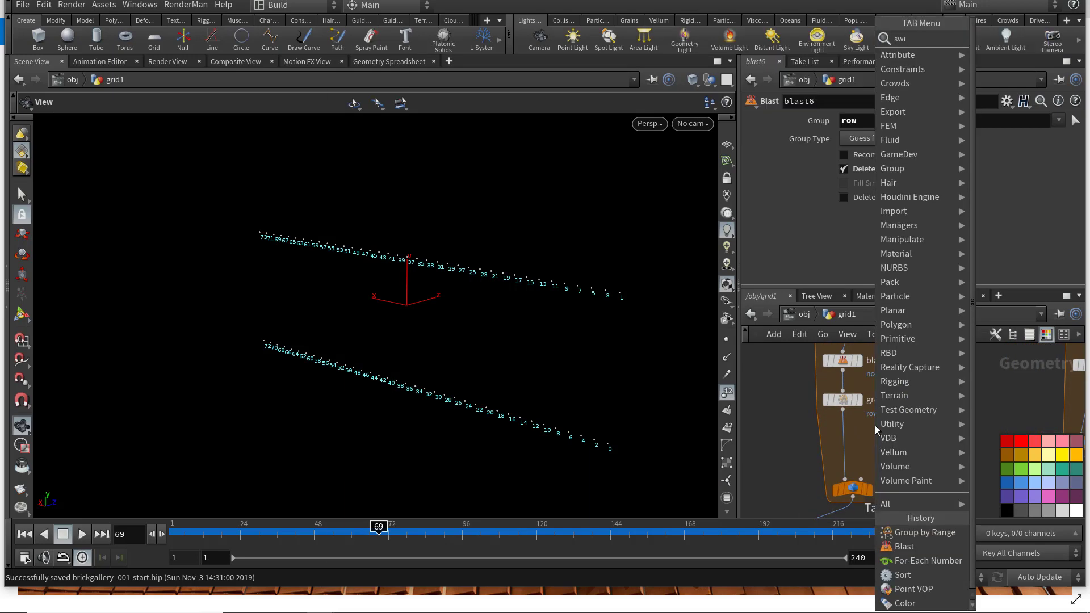
key("Escape")
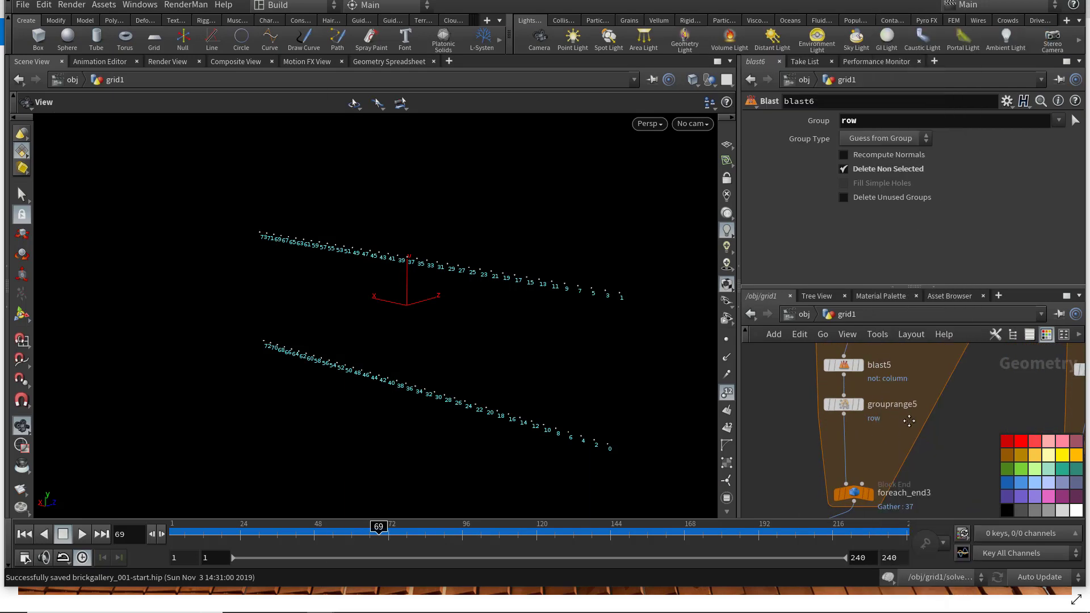
Step: Insert an Attribute Wrangle between foreach_begin3 and grouprange4
scroll(908, 418, "down", 1)
middle_click_drag(903, 346, 905, 399)
key("Tab")
type("attributew")
key("Return")
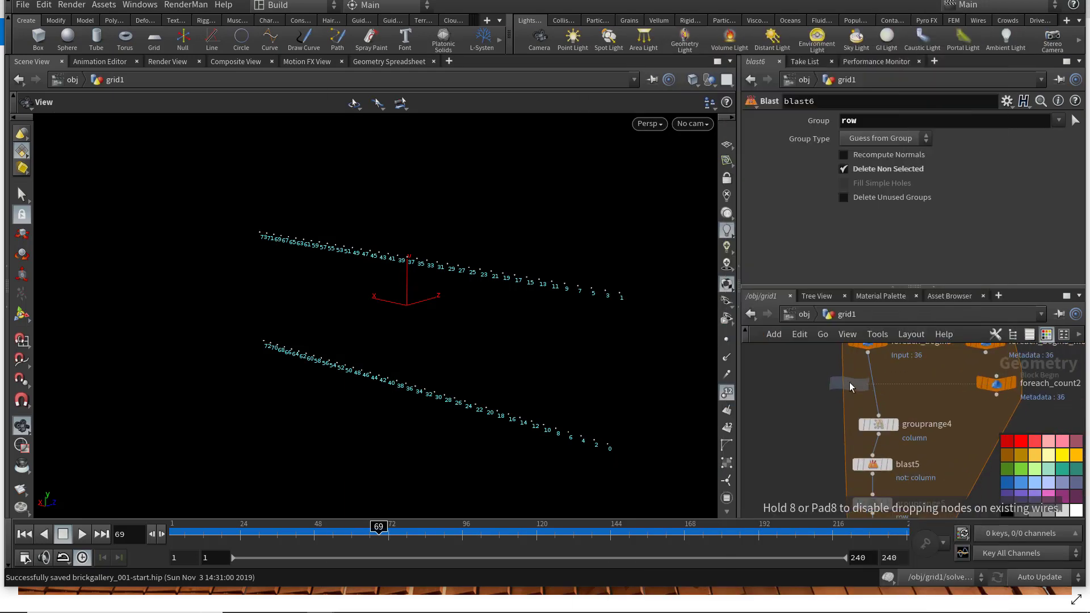
left_click(869, 382)
left_click(832, 241)
middle_click_drag(968, 424, 951, 469)
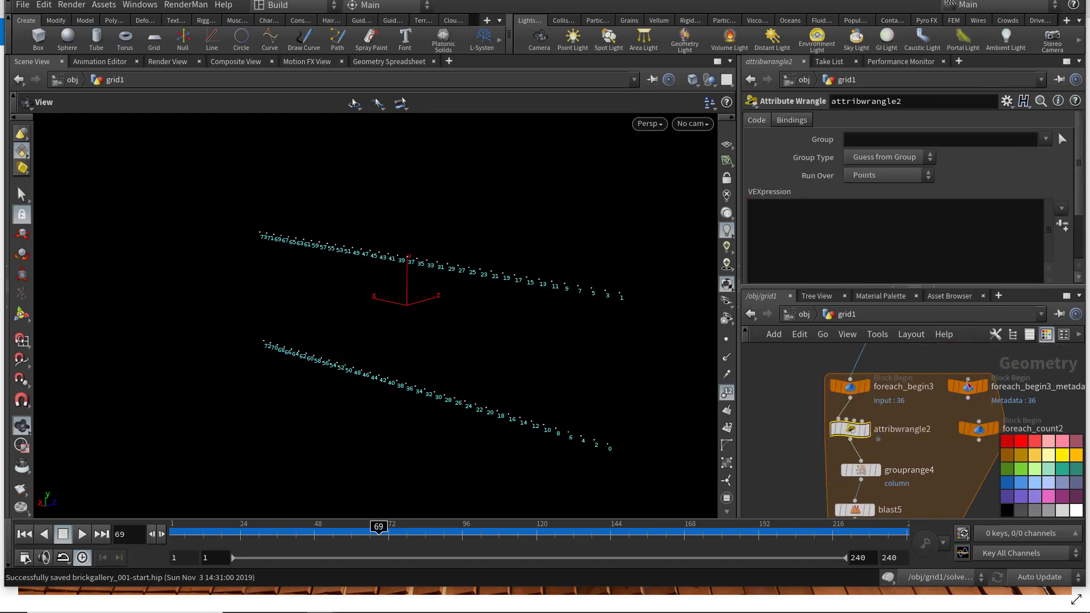
Step: Define i@iteration in attribwrangle2 as a relative reference to the newparameter iteration value of foreach_begin3_metadata1
left_click(967, 379)
left_click(969, 389)
right_click(825, 215)
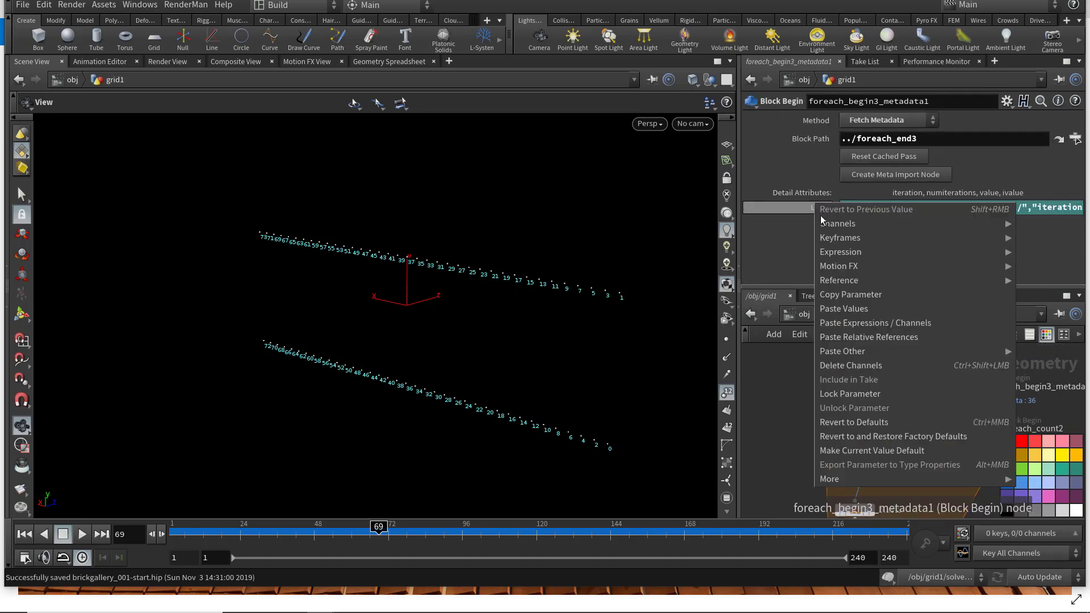
left_click(850, 429)
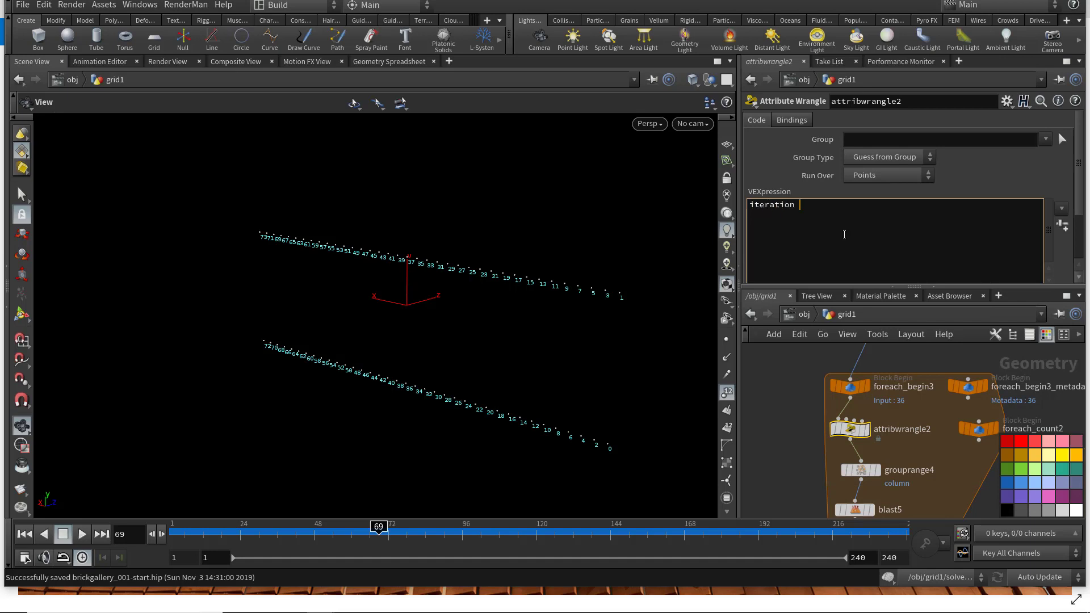
right_click(866, 224)
left_click(915, 364)
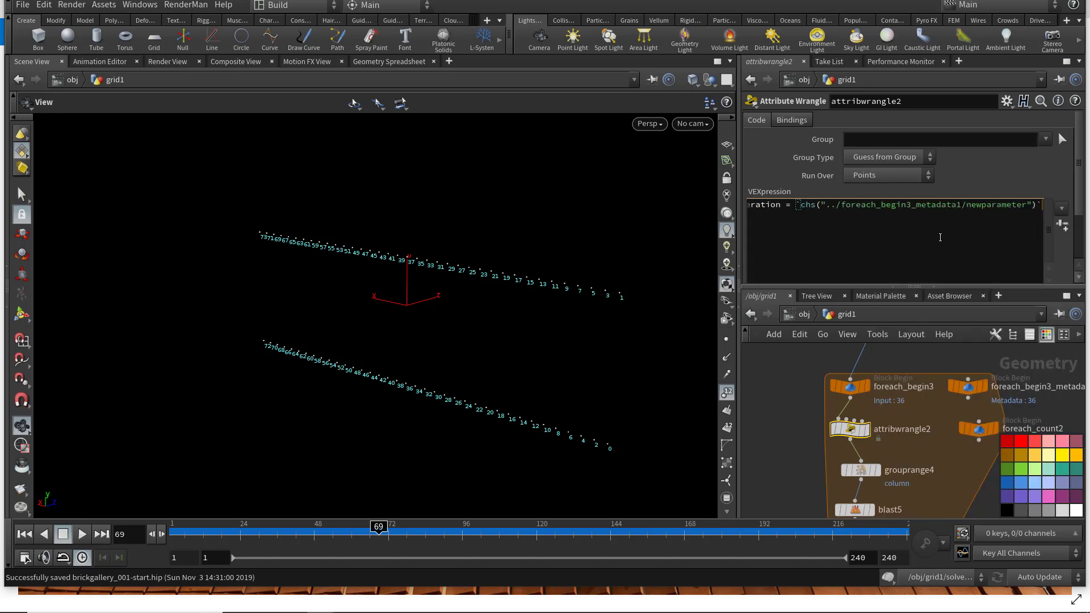
left_click_drag(824, 206, 680, 203)
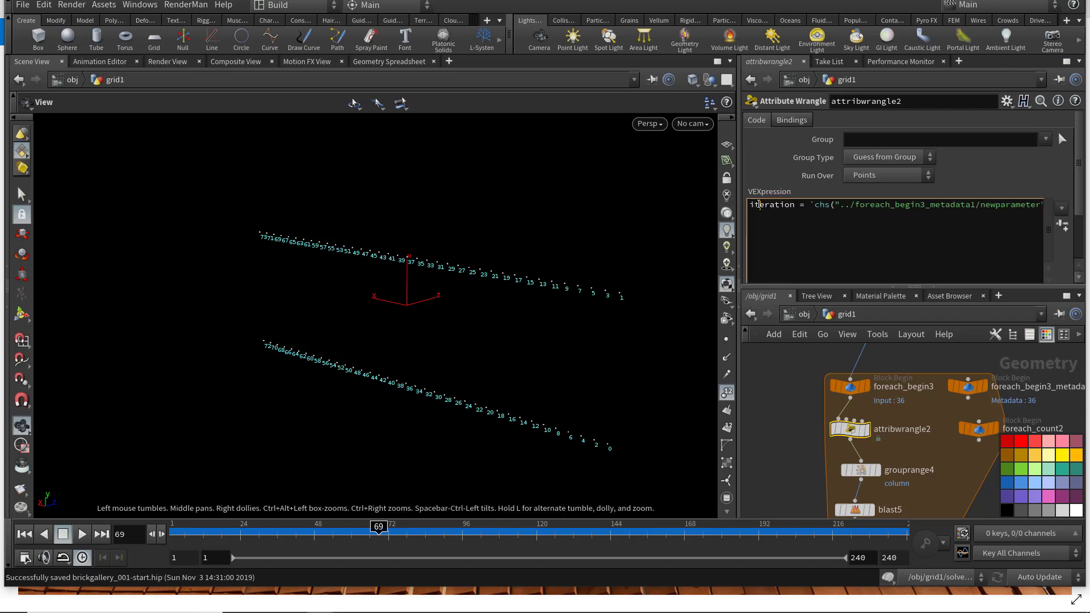
type("@")
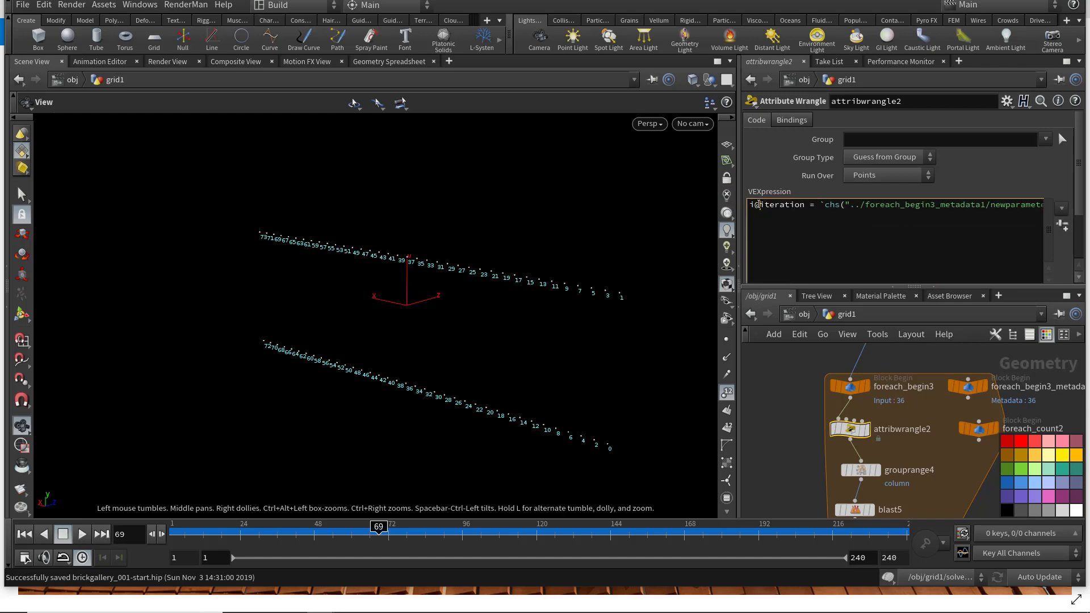
key("End")
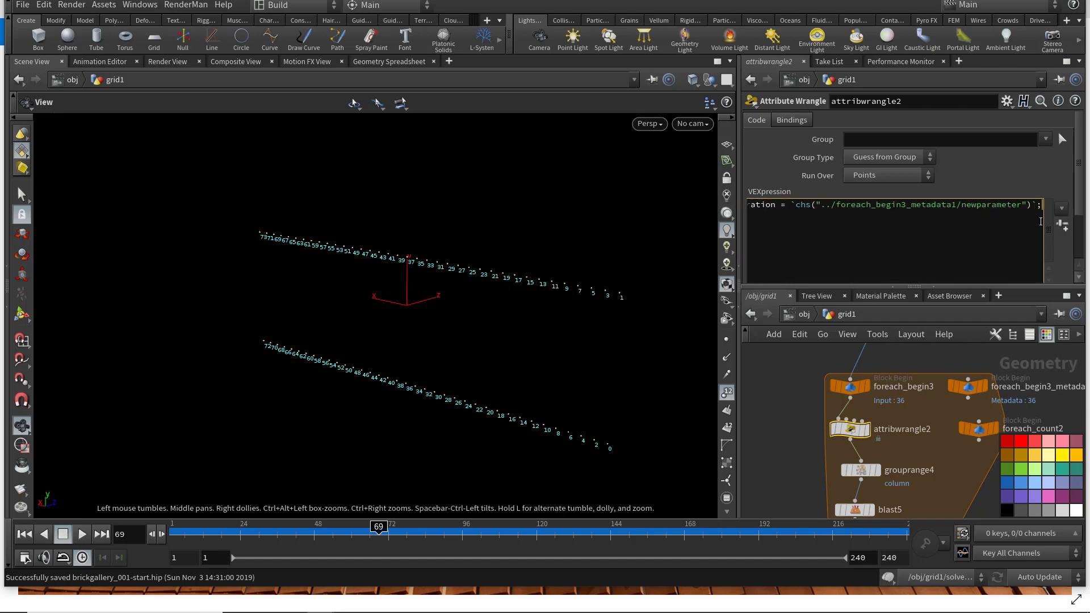
Step: Move the loop nodes from grouprange4 downward further down to make room below attribwrangle2
left_click(783, 450)
middle_click_drag(796, 461, 802, 423)
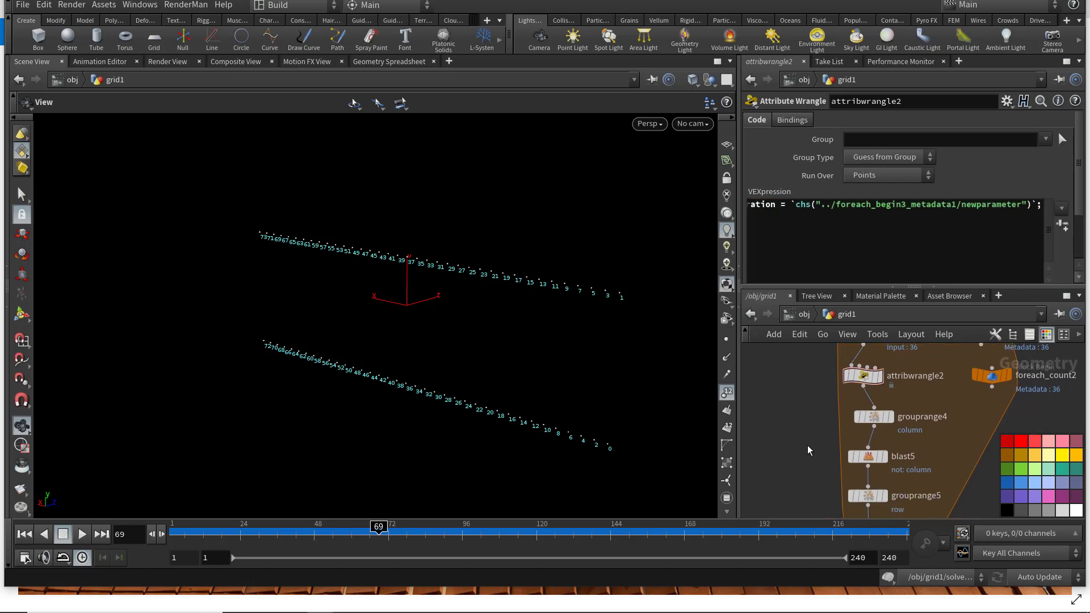
scroll(808, 447, "down", 4)
middle_click_drag(799, 465, 801, 442)
left_click_drag(768, 517, 855, 363)
left_click_drag(832, 373, 828, 406)
scroll(837, 369, "up", 4)
left_click(848, 372)
middle_click_drag(849, 373, 861, 428)
left_click(829, 392)
left_click(1036, 218)
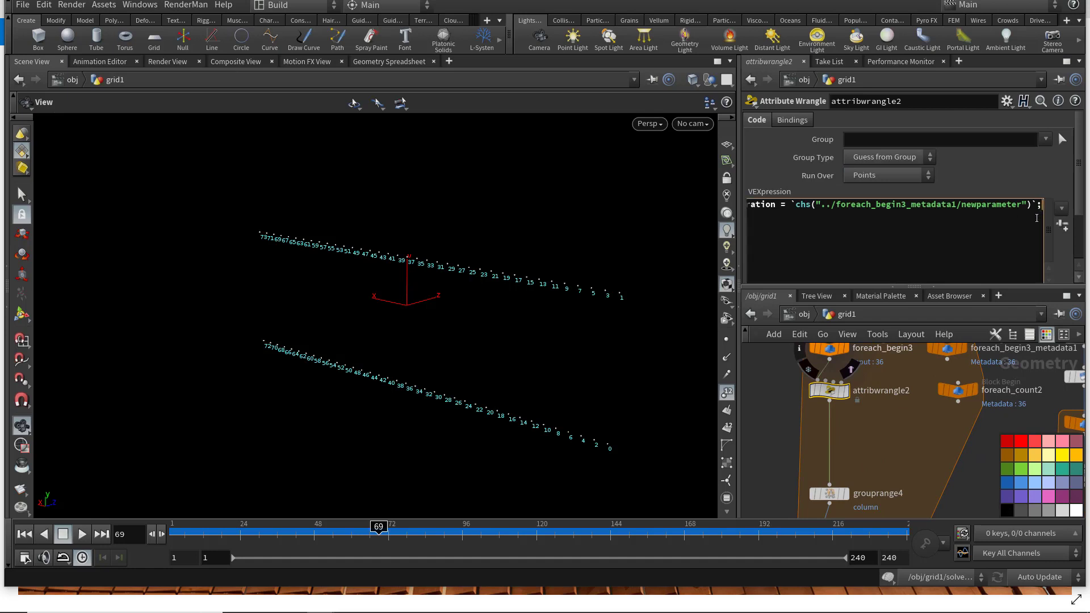
key("Return")
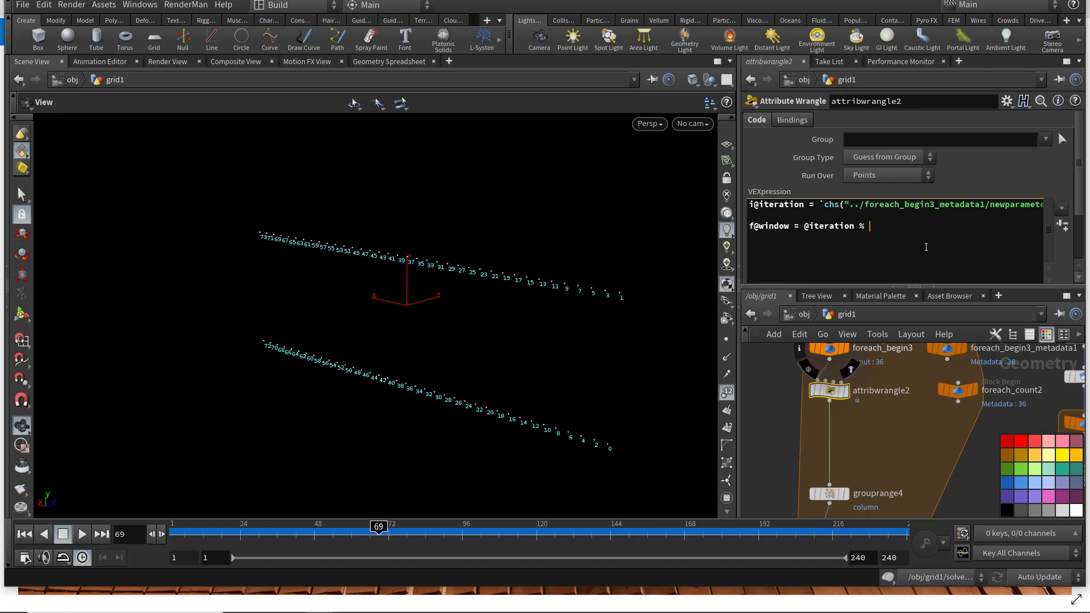
type("chf()\"modulo\");")
left_click(1062, 226)
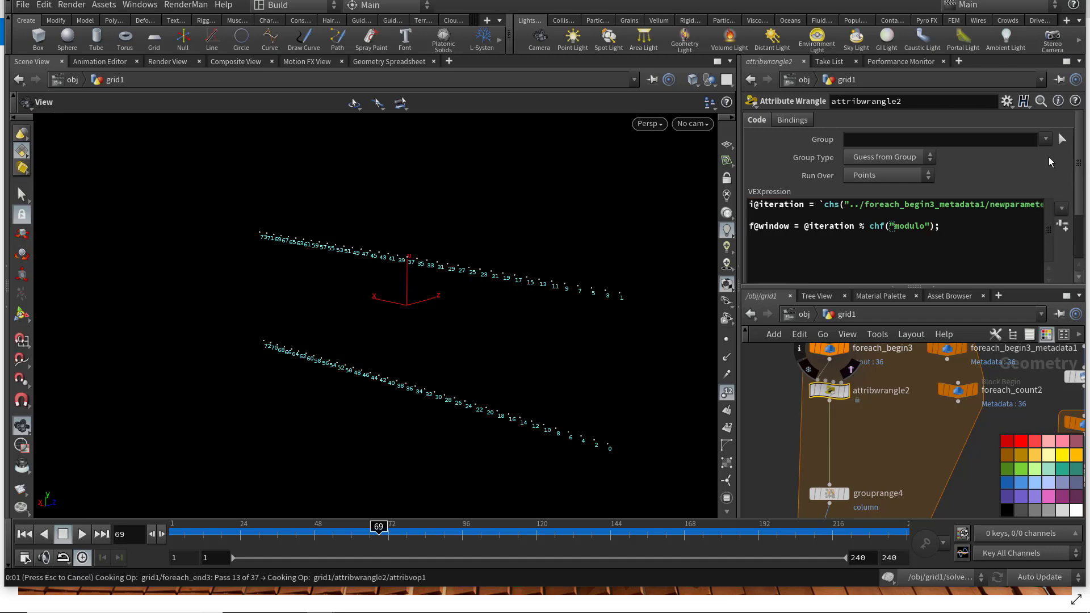
Step: Set the Modulo parameter of attribwrangle2 to 5
scroll(1011, 121, "down", 3)
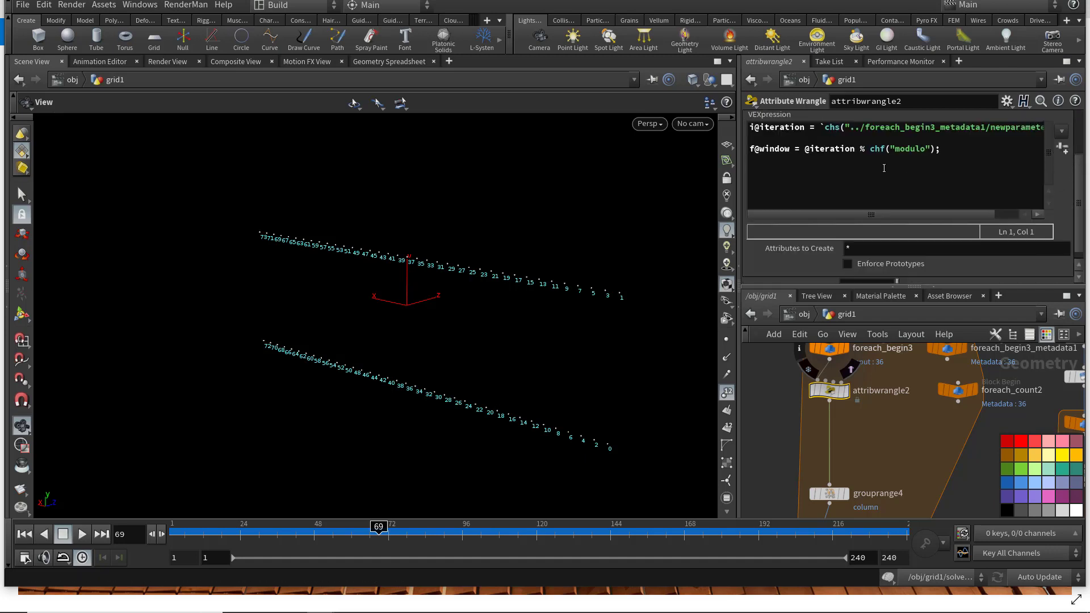
scroll(956, 192, "down", 1)
left_click_drag(869, 277, 806, 282)
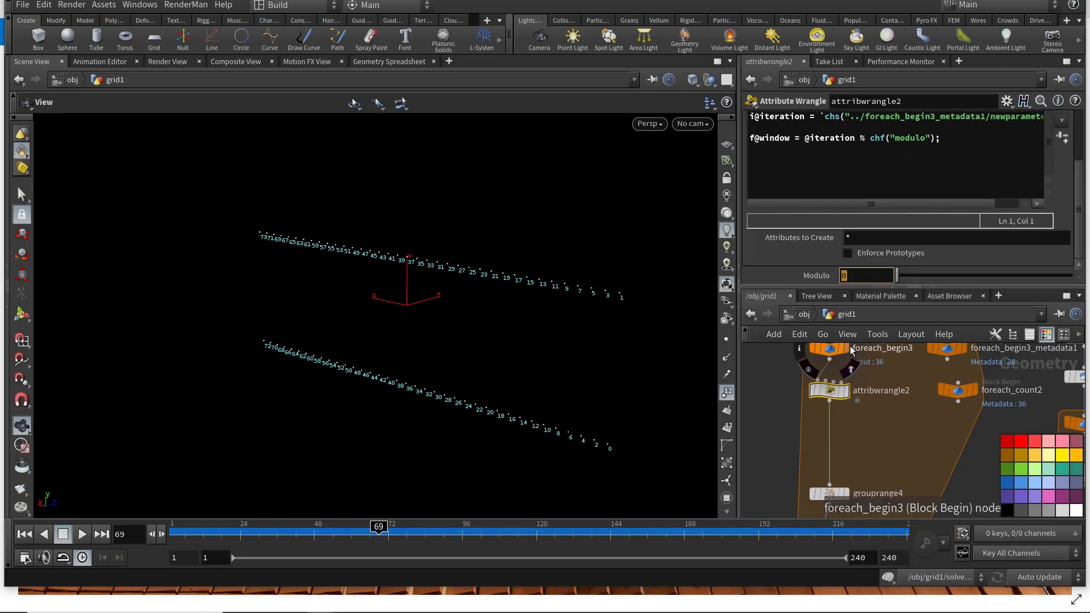
type("5")
key("Return")
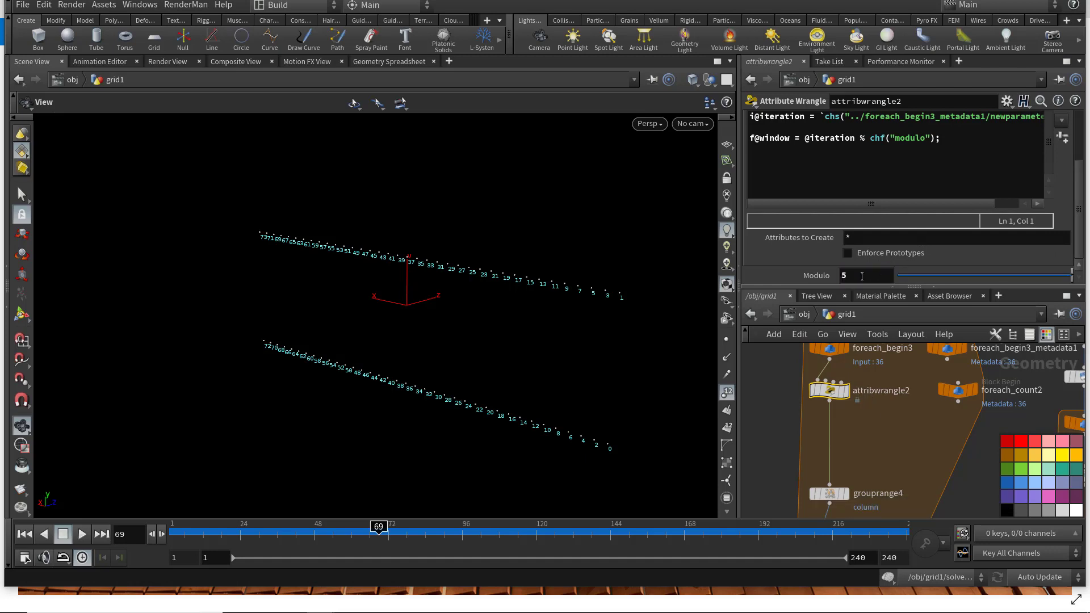
Step: Examine the iteration and window point attributes of blast6 in its geometry spreadsheet
scroll(880, 403, "down", 2)
middle_click_drag(876, 427, 880, 397)
middle_click_drag(891, 434, 902, 391)
scroll(887, 476, "up", 1)
middle_click_drag(888, 475, 879, 410)
scroll(876, 485, "up", 2)
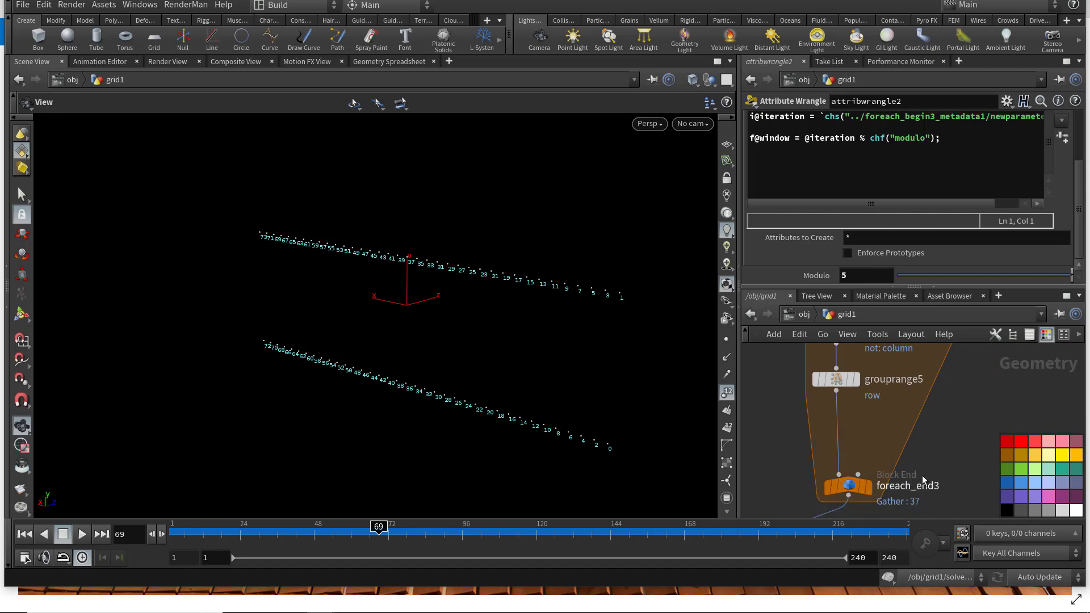
middle_click_drag(922, 475, 951, 373)
right_click(828, 447)
left_click(841, 465)
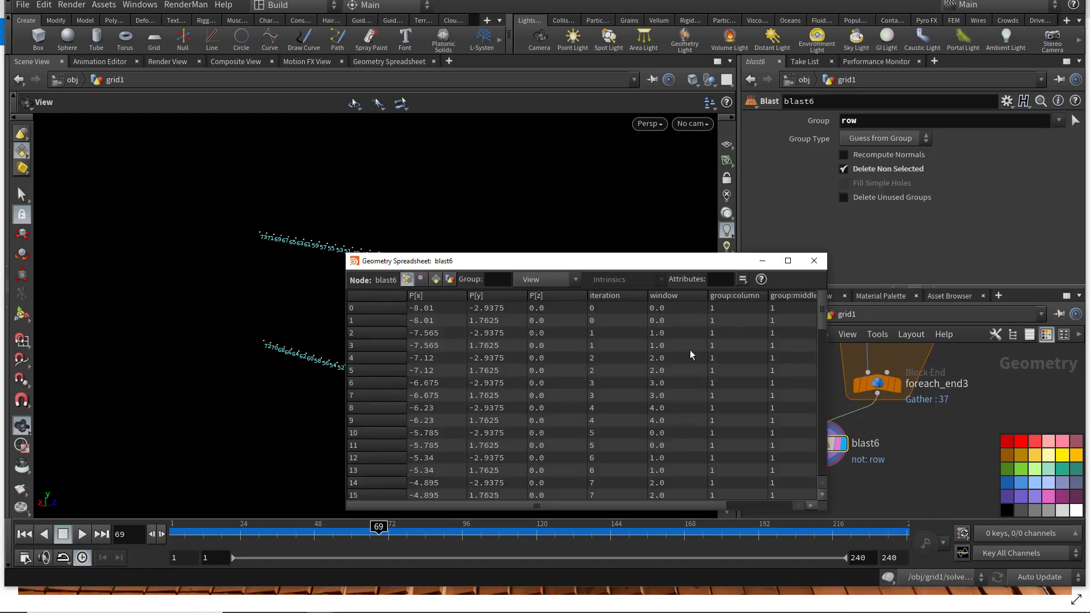
scroll(680, 332, "up", 1)
scroll(676, 353, "down", 19)
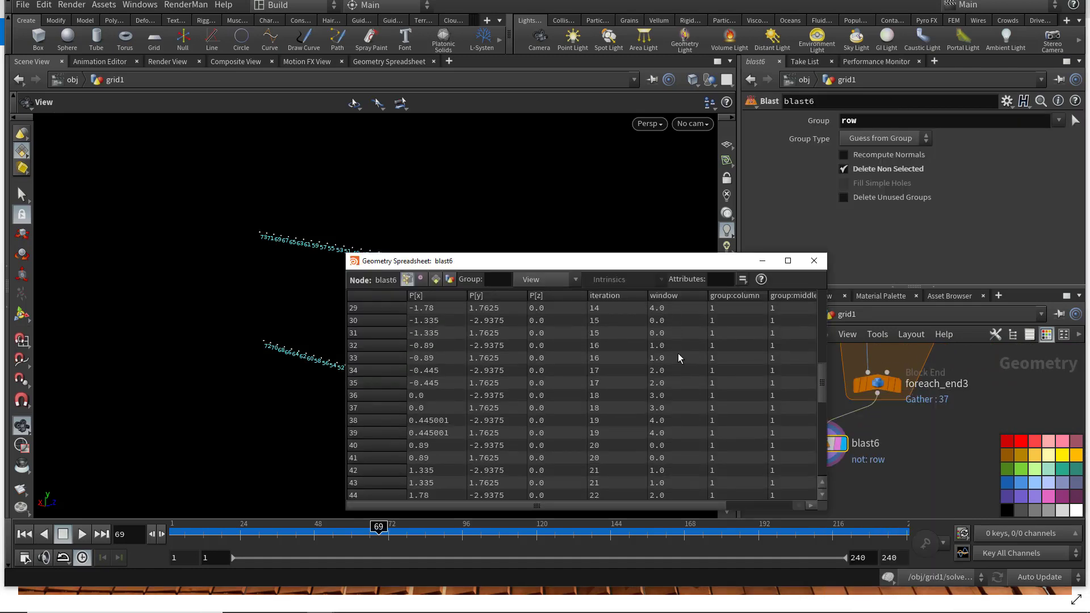
left_click(821, 265)
Step: Move blast6 slightly down and insert a Switch node between grouprange5 and foreach_end3
middle_click_drag(874, 414, 867, 436)
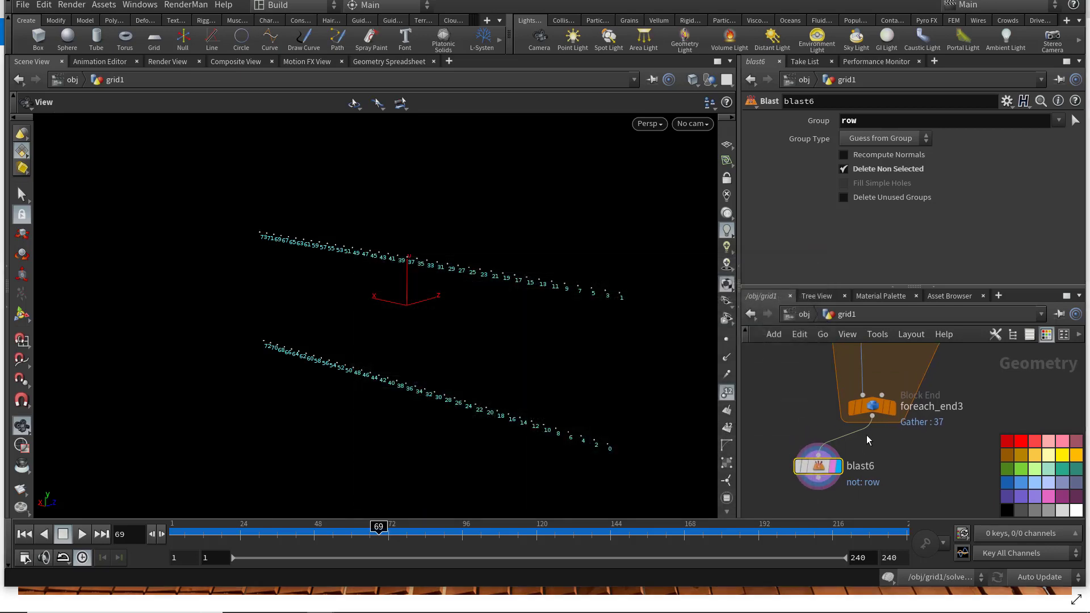
scroll(867, 437, "down", 1)
left_click_drag(829, 464, 851, 490)
middle_click_drag(912, 371, 900, 435)
scroll(900, 434, "up", 1)
key("Tab")
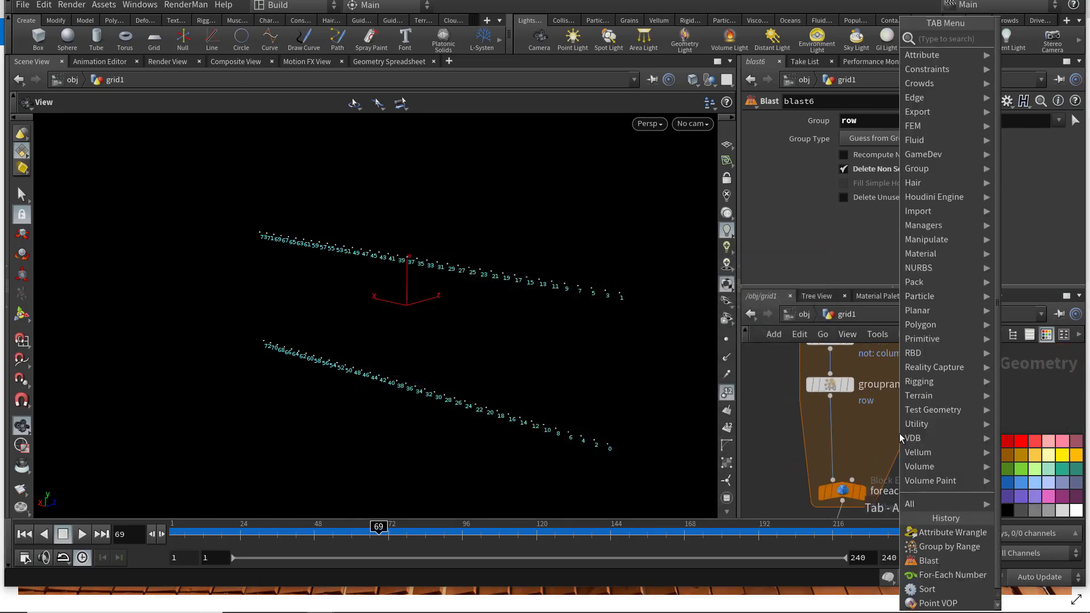
key("Escape")
key("Tab")
type("swit")
key("Return")
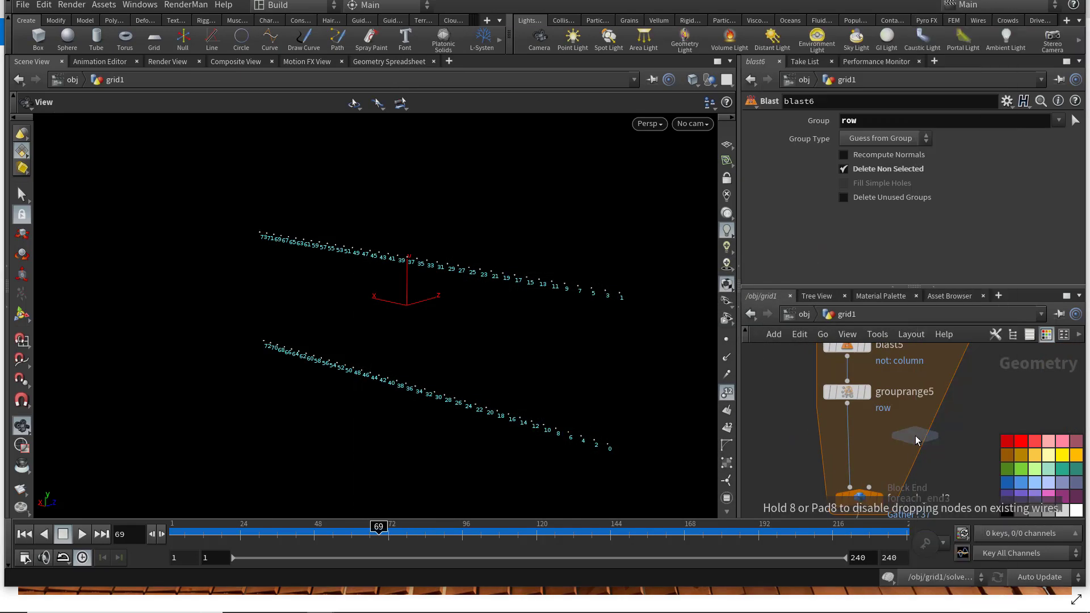
left_click(854, 447)
Step: Add a Null node beside the loop and wire it as the second input of switch1
key("Tab")
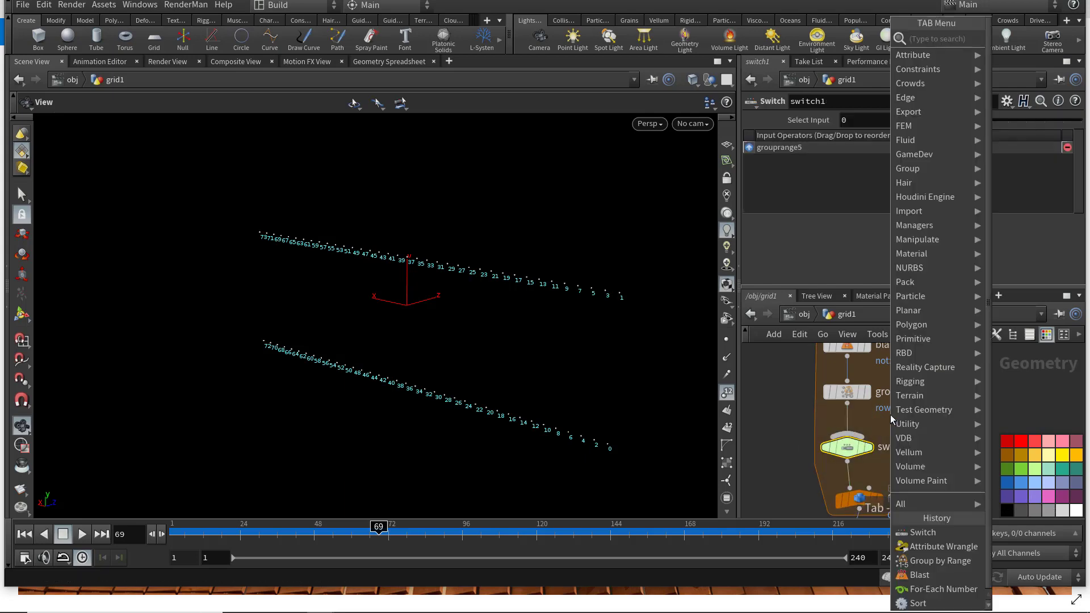
type("null")
key("Return")
left_click(760, 406)
left_click_drag(759, 420, 847, 435)
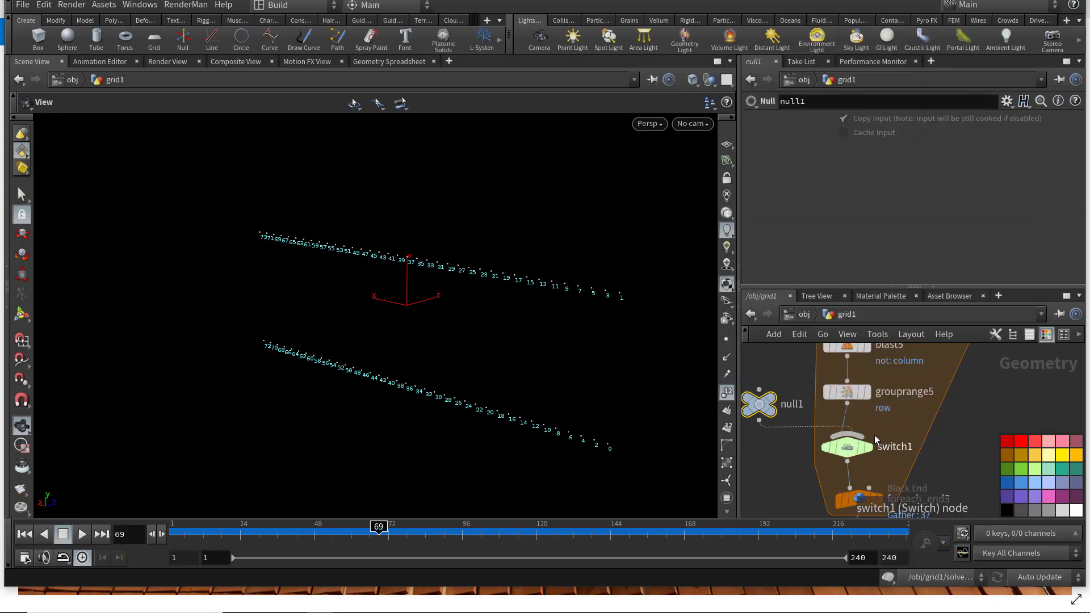
Step: Insert an Attribute Promote node between attribwrangle2 and grouprange4
scroll(932, 435, "down", 5)
middle_click_drag(939, 345, 938, 394)
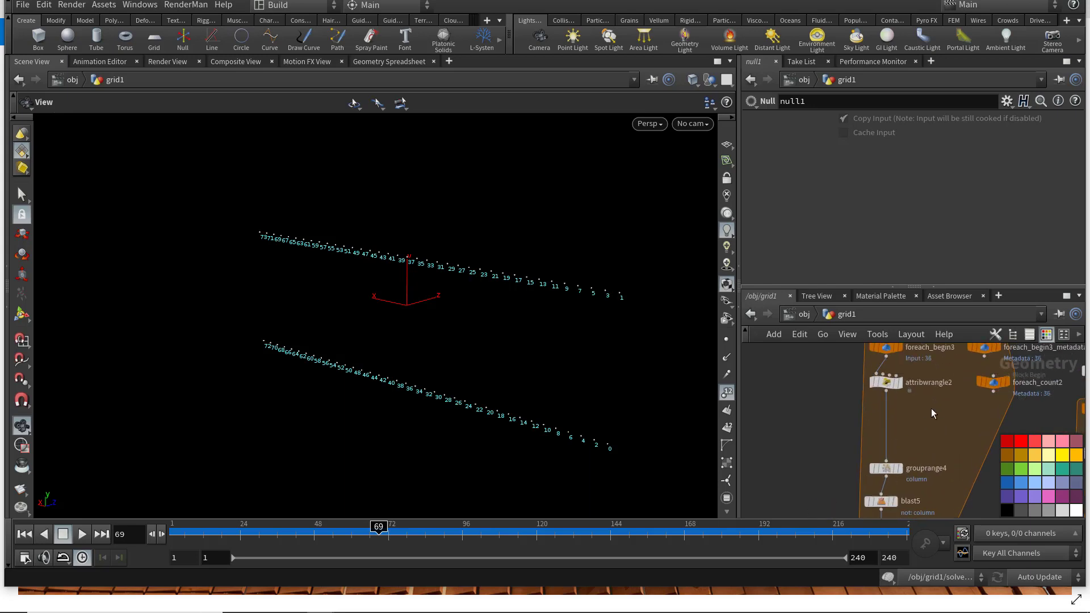
key("Tab")
type("attribute")
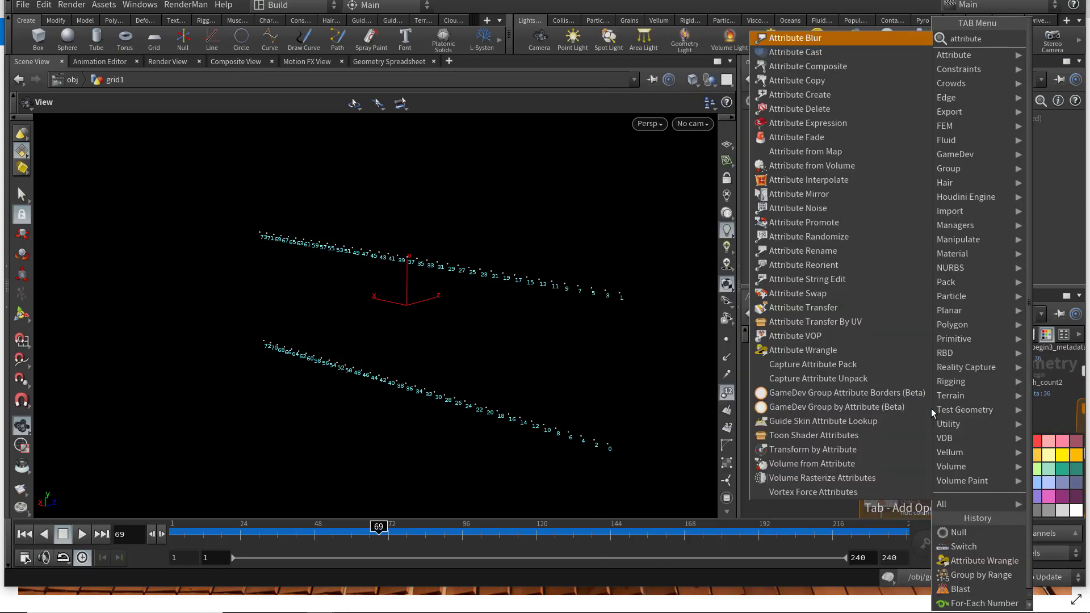
type(" p")
key("Return")
scroll(883, 410, "up", 3)
left_click(884, 414)
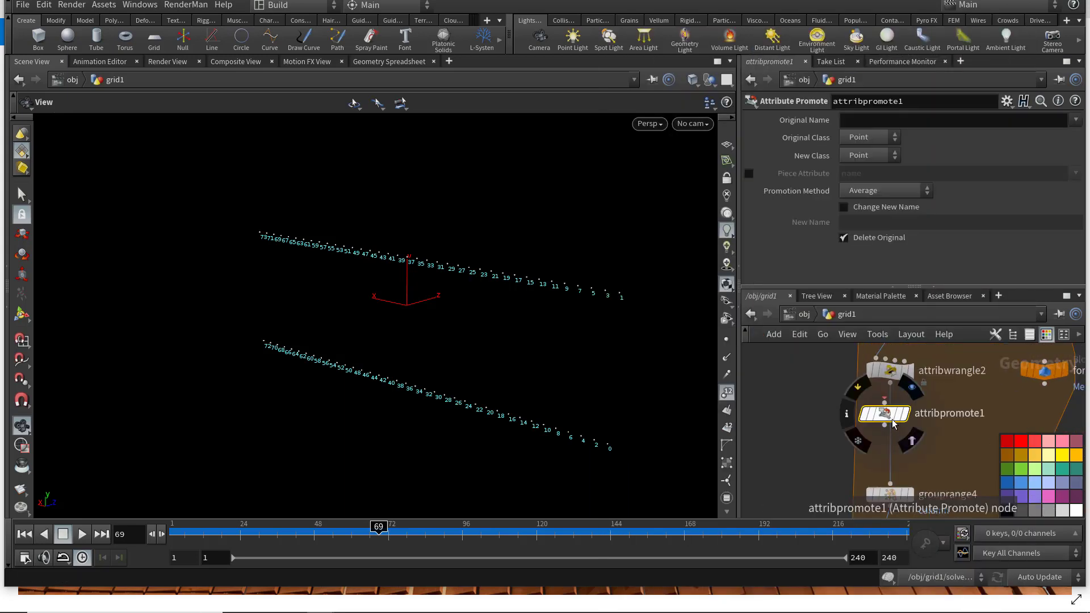
Step: Promote the window attribute from Point to Detail in attribpromote1
left_click(1075, 120)
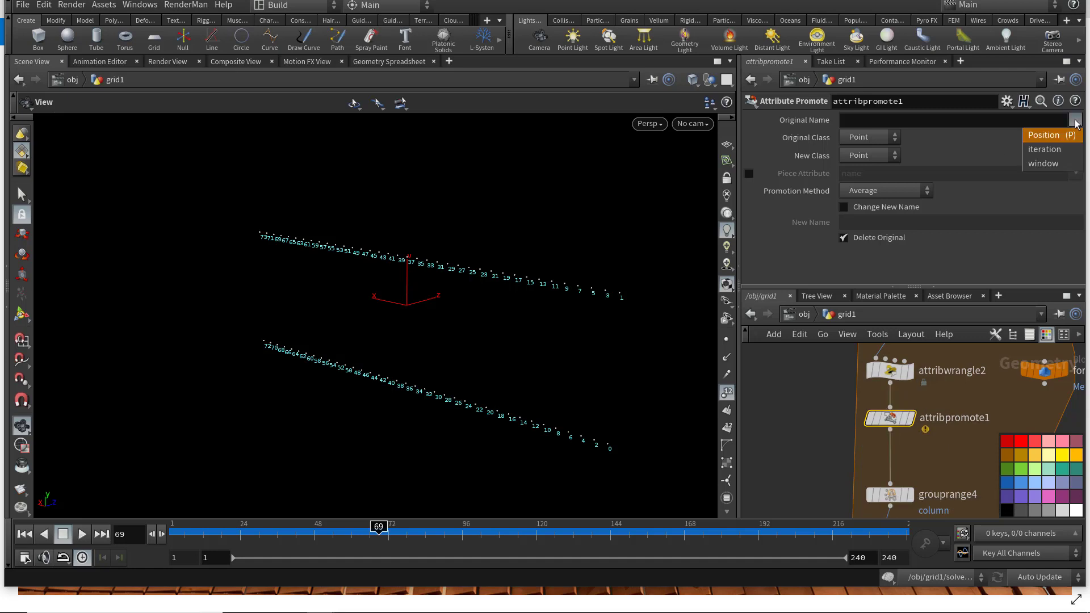
left_click(1044, 164)
left_click(872, 155)
left_click(861, 155)
Step: Display the output of foreach_end3
middle_click_drag(965, 503, 953, 440)
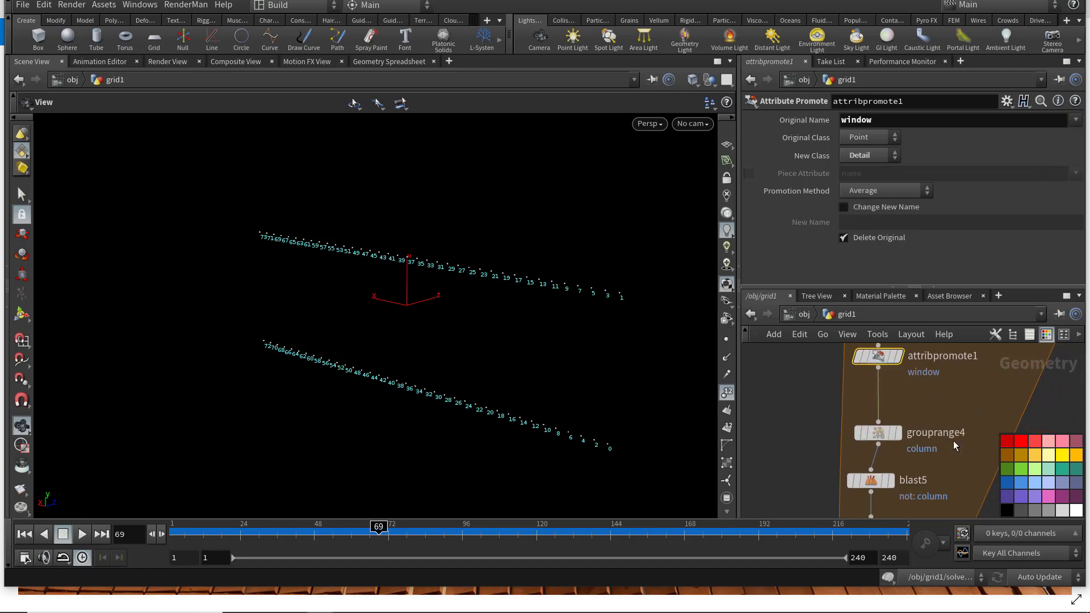
scroll(953, 441, "down", 3)
scroll(934, 477, "up", 3)
middle_click_drag(934, 515, 932, 478)
left_click(928, 487)
left_click(905, 489)
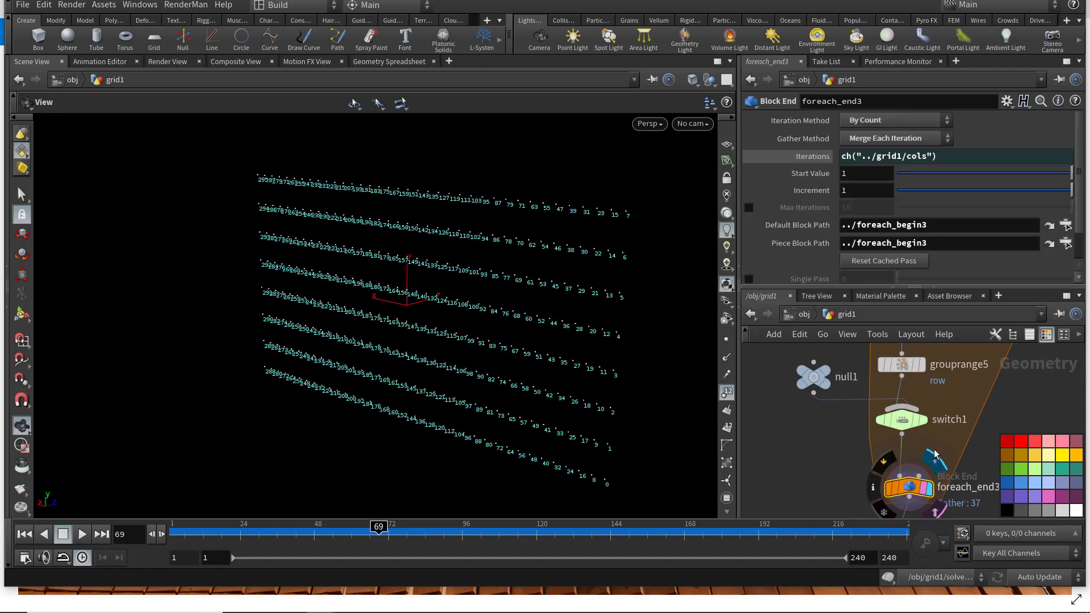
Step: Set the Select Input of switch1 to the expression detail("../attribpromote1/","window",0)
left_click(905, 423)
left_click(786, 124)
type("detail(")
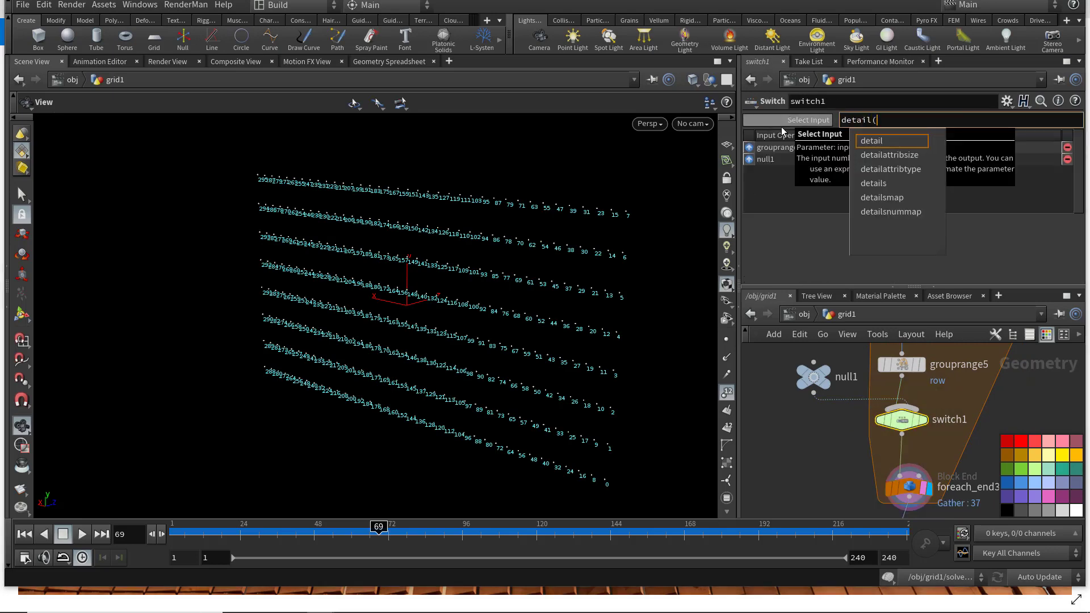
type("\"../a")
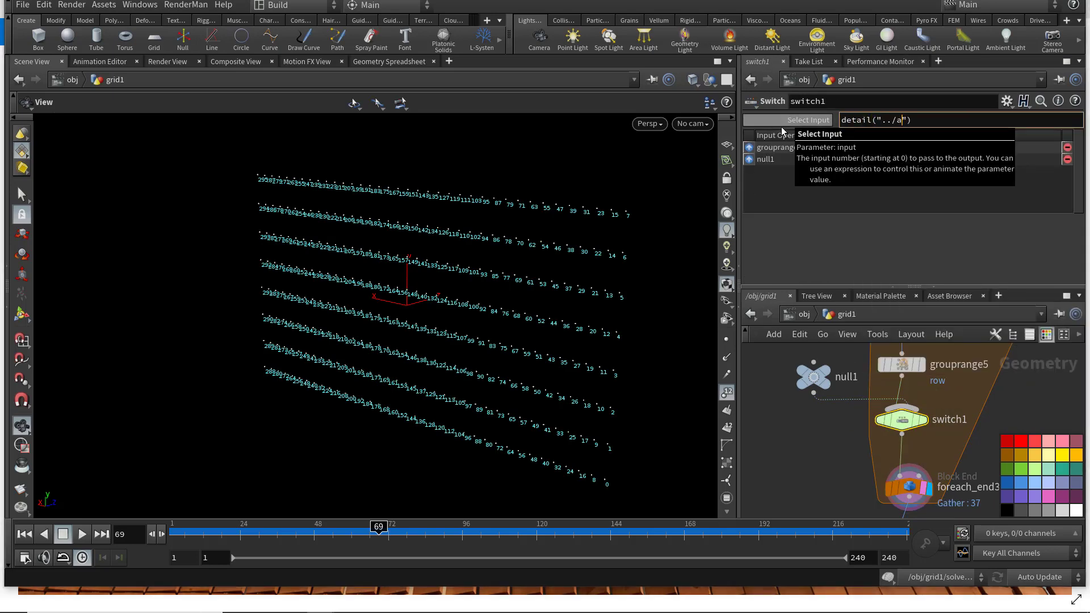
type("ttrib")
key("Return")
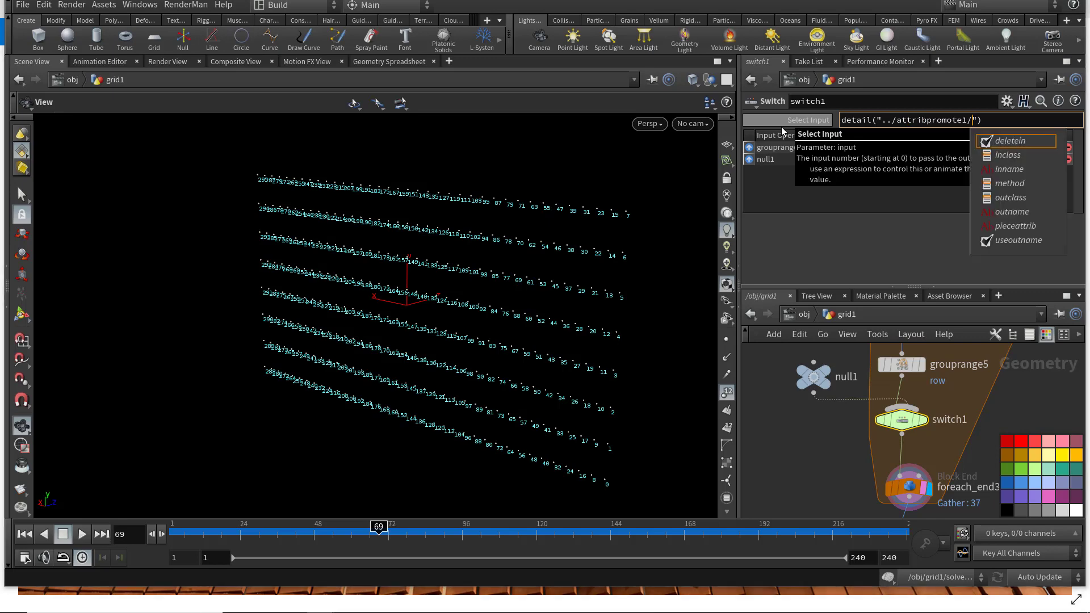
key("Escape")
type(",\"@window")
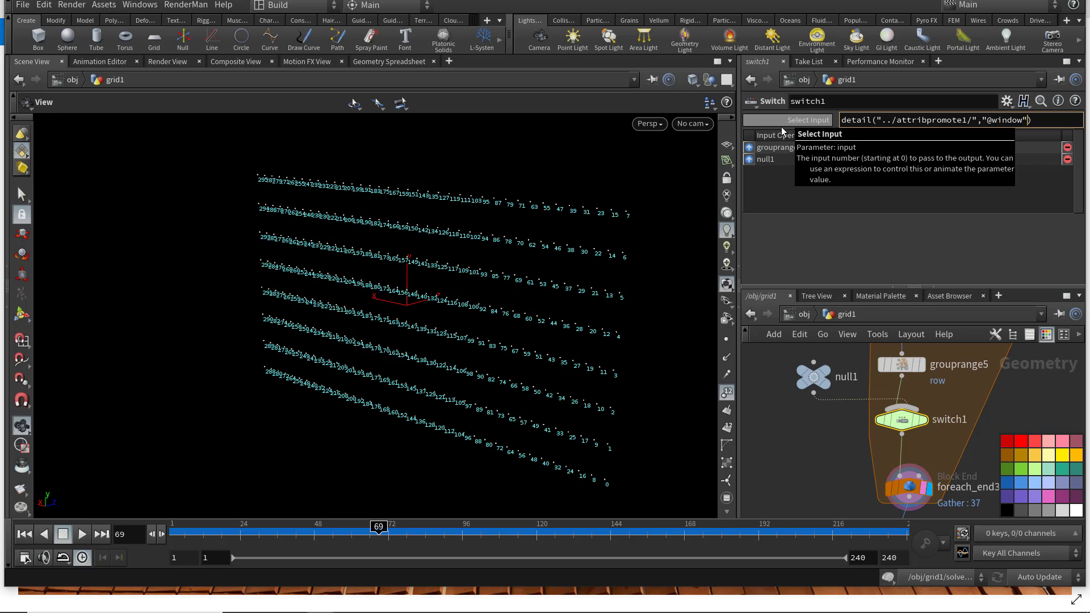
type(",0")
key("Left")
key("Left")
key("Left")
key("Left")
key("Left")
key("Left")
key("Left")
key("Left")
key("Left")
key("BackSpace")
key("Return")
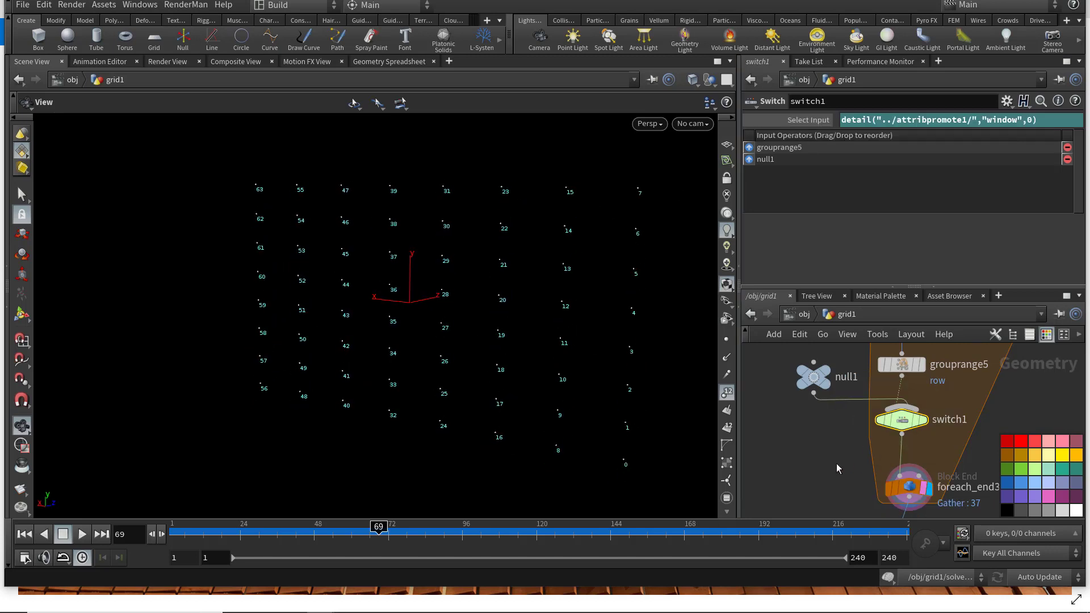
Step: Display blast6 below foreach_end3 to view only the row points
middle_click_drag(836, 463, 818, 365)
scroll(818, 366, "up", 1)
left_click(882, 467)
left_click(865, 466)
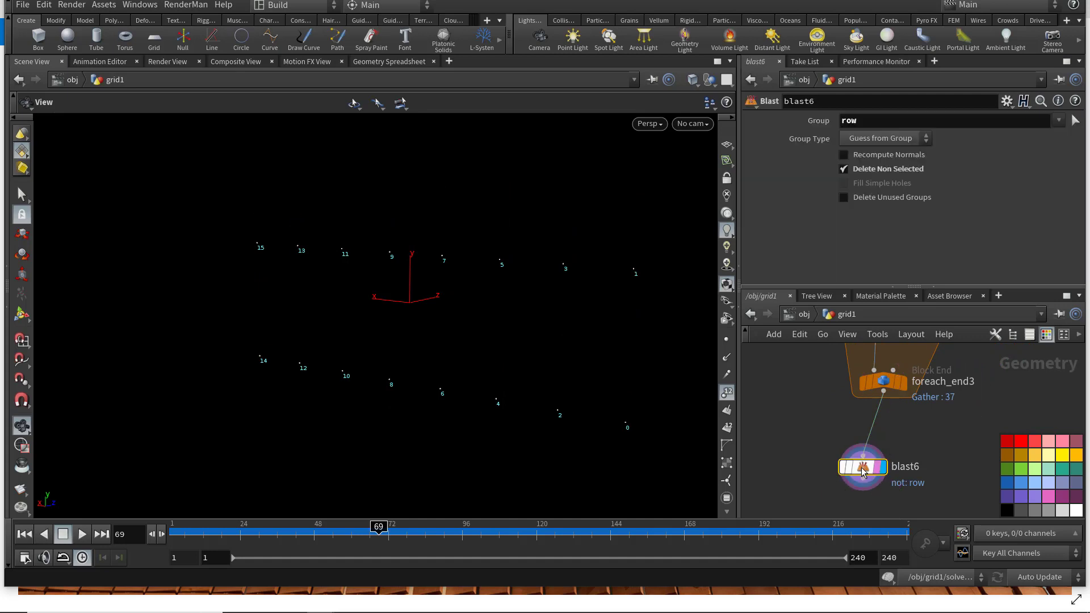
Step: Set the Modulo of attribwrangle2 inside the for-each loop to 10
scroll(865, 464, "down", 3)
scroll(923, 432, "down", 1)
middle_click_drag(932, 349, 913, 443)
scroll(913, 442, "up", 1)
middle_click_drag(903, 389, 905, 450)
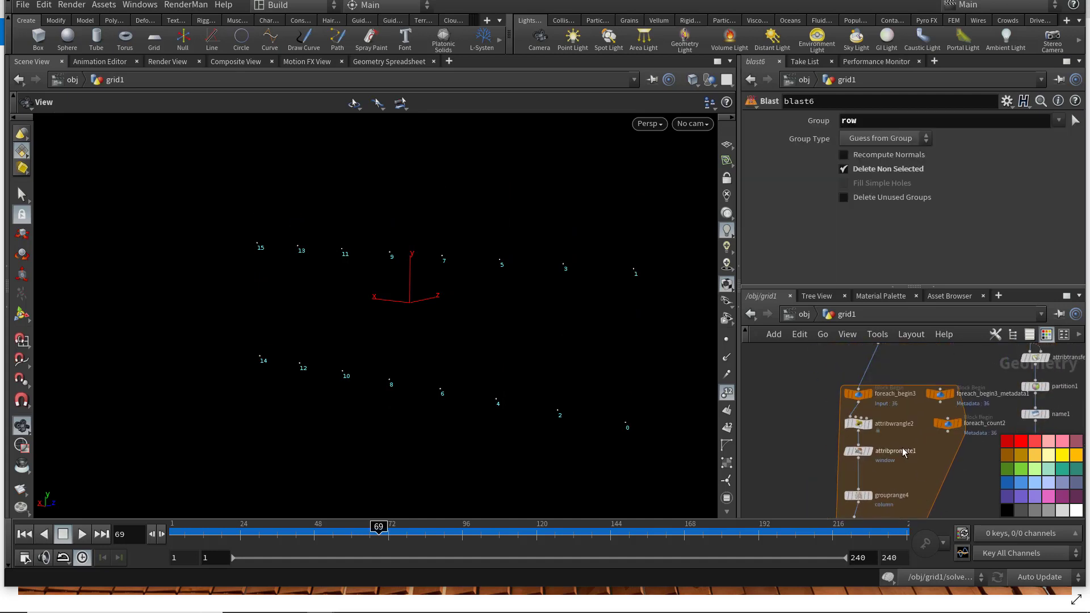
scroll(900, 447, "up", 3)
left_click(851, 421)
double_click(845, 275)
type("10")
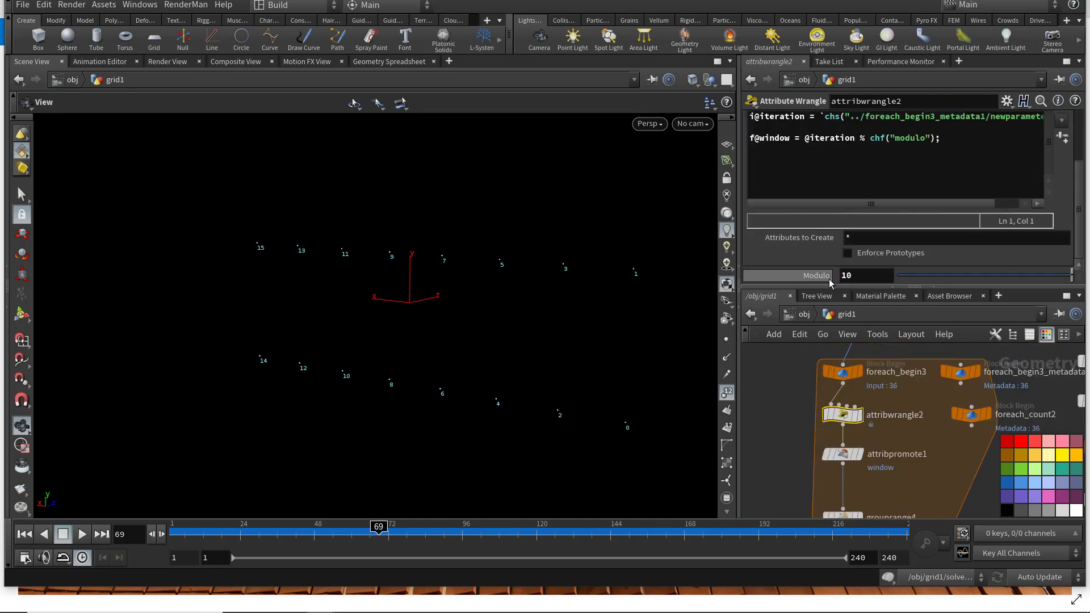
key("Return")
Step: Try Modulo values of 20 and 5 on attribwrangle2, checking the window points, and return it to 10
double_click(859, 275)
type("20")
key("Return")
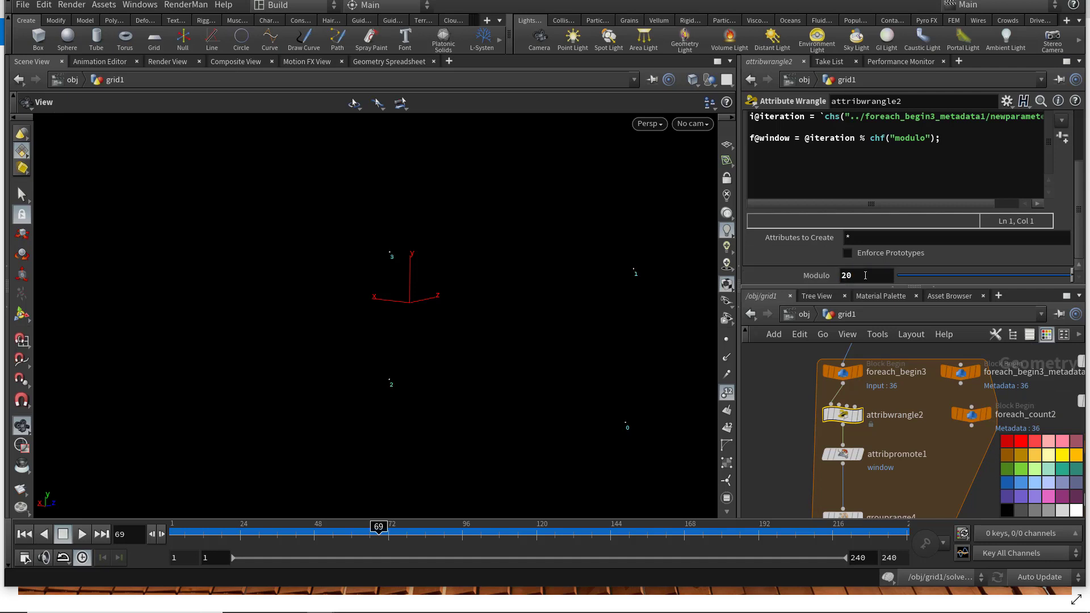
double_click(865, 276)
type("5")
key("Return")
mouse_move(531, 326)
left_mouse_down()
mouse_move(548, 330)
mouse_move(485, 312)
mouse_move(524, 322)
left_mouse_up()
double_click(845, 276)
type("10")
key("Return")
left_click_drag(525, 277, 533, 280)
left_click(757, 145)
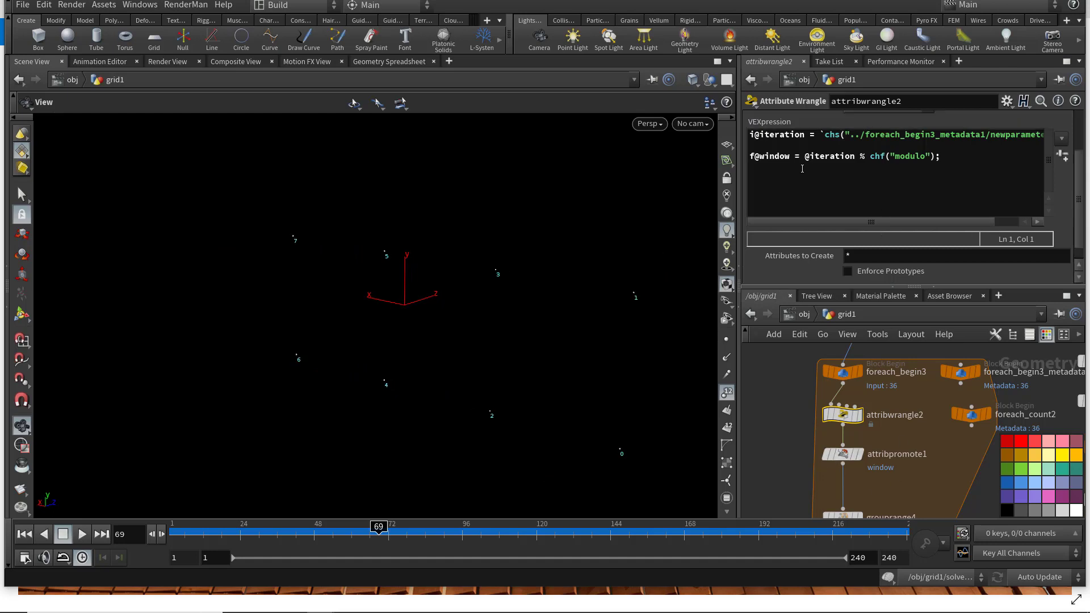
key("Return")
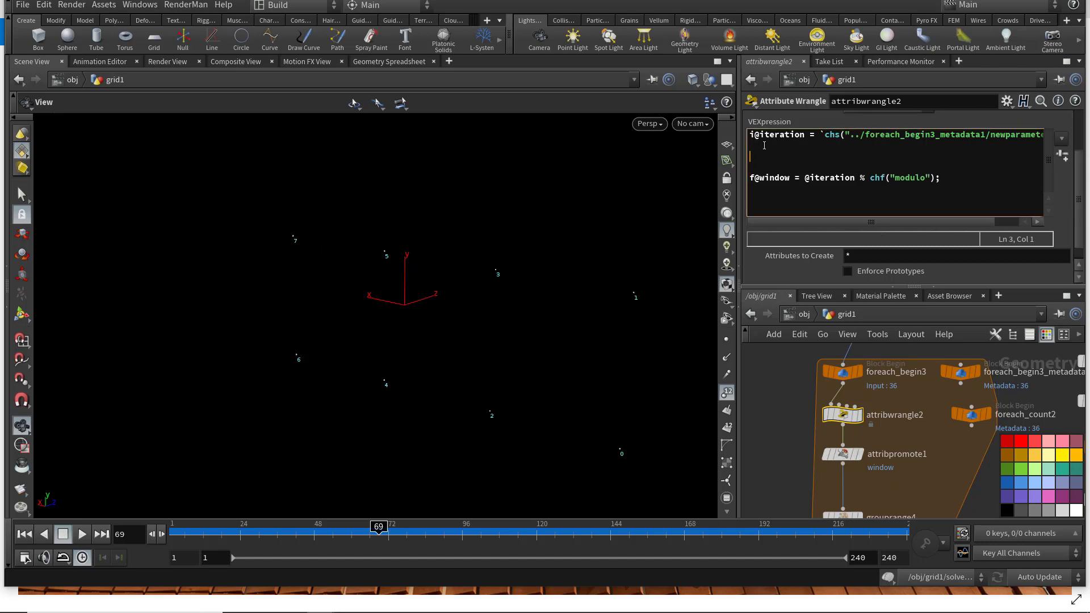
scroll(768, 145, "up", 1)
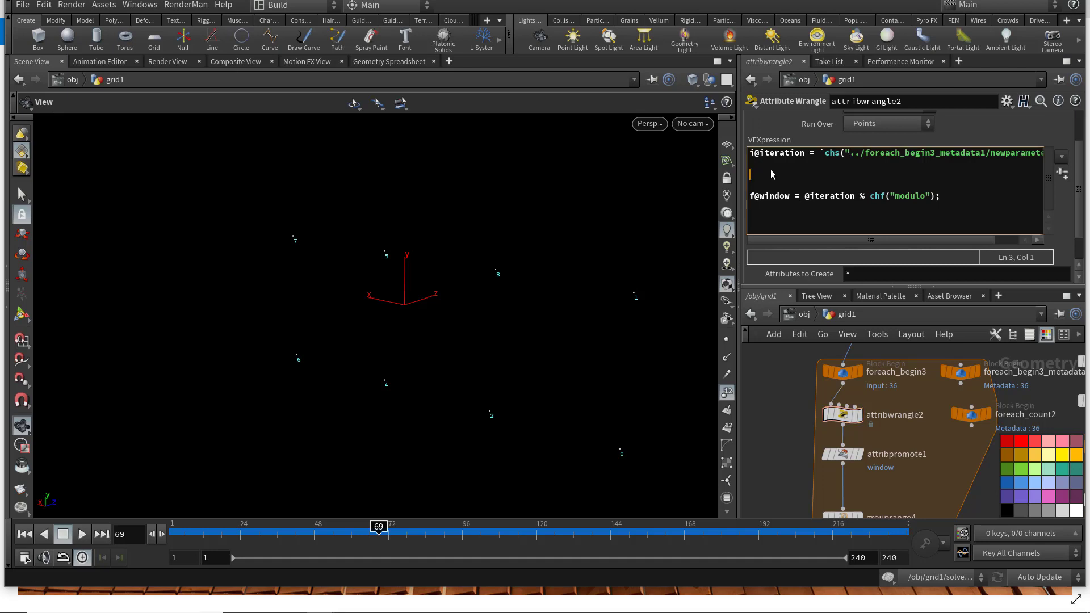
type("i@iteration = @iteration +ch()")
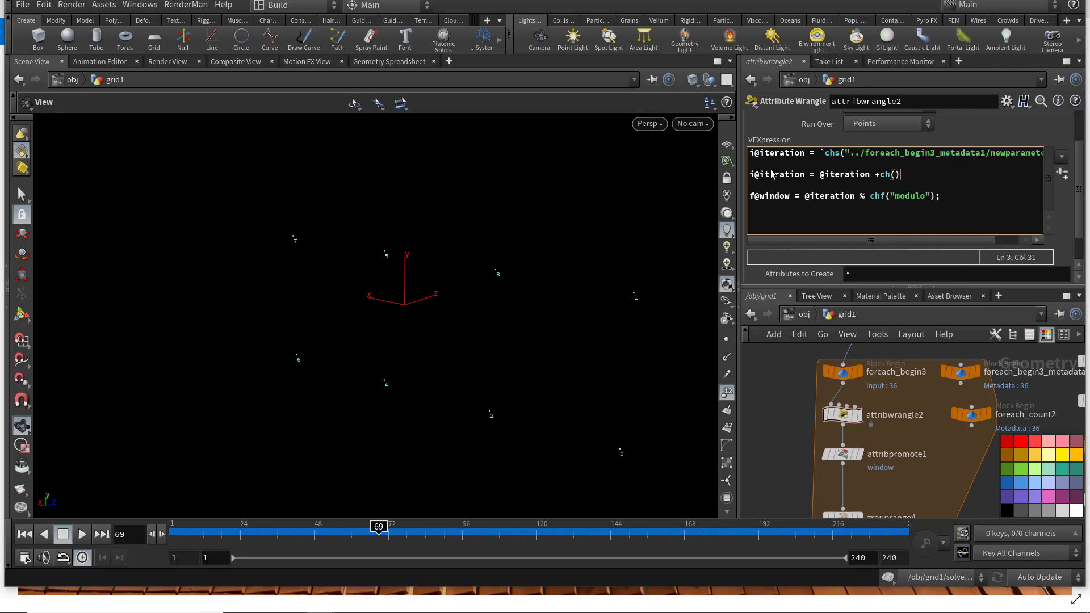
type("\"\"")
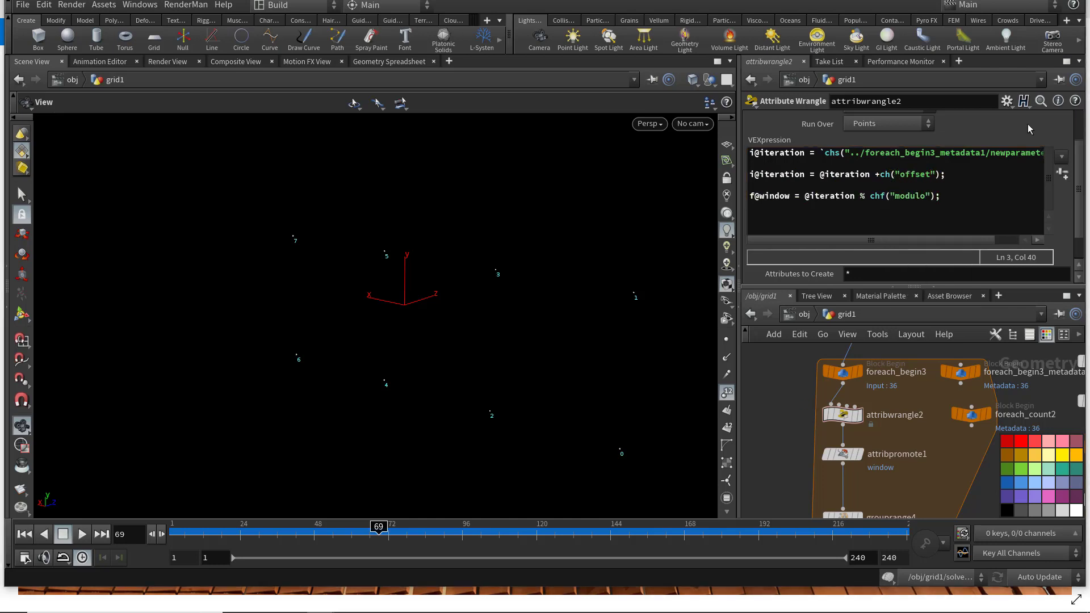
left_click(1062, 173)
left_click_drag(896, 275, 942, 276)
Step: Edit attribwrangle2's parameter interface so Offset is an Integer with a larger range maximum
left_click(1007, 101)
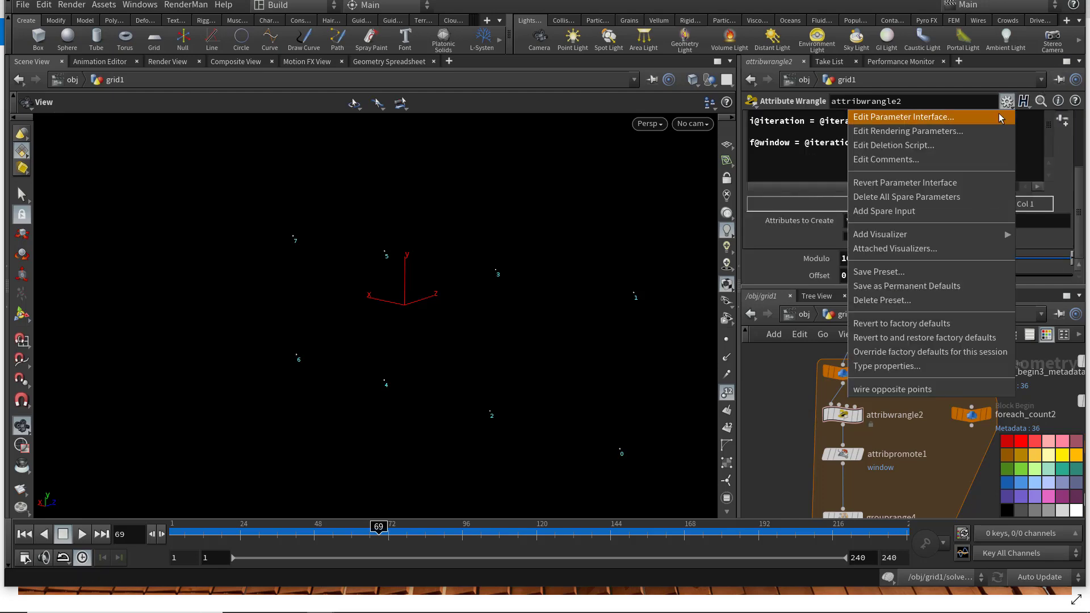
left_click(999, 113)
left_click(636, 367)
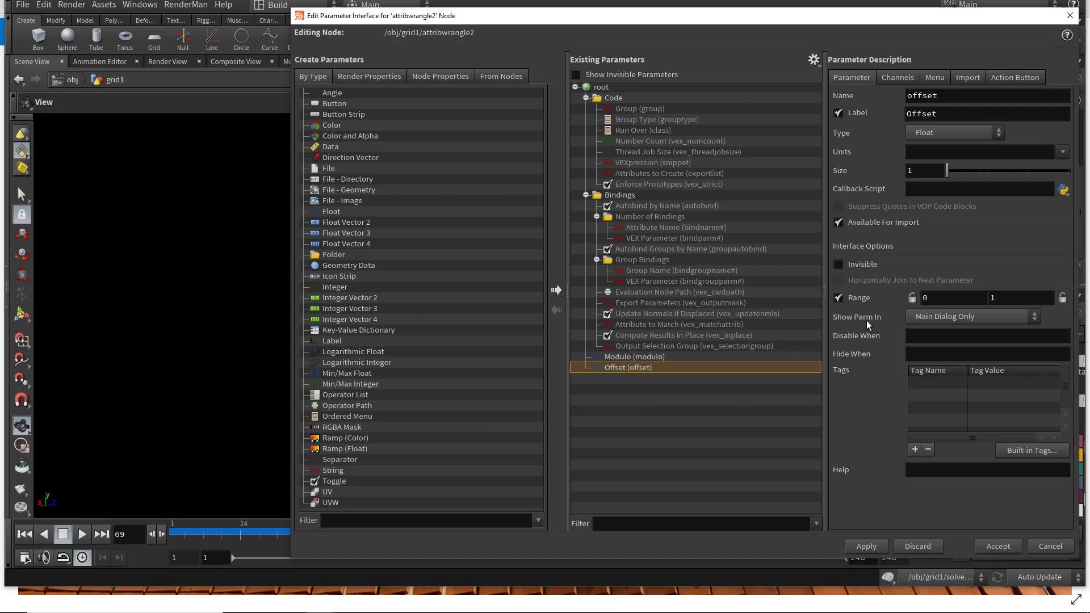
left_click(952, 133)
left_click(962, 402)
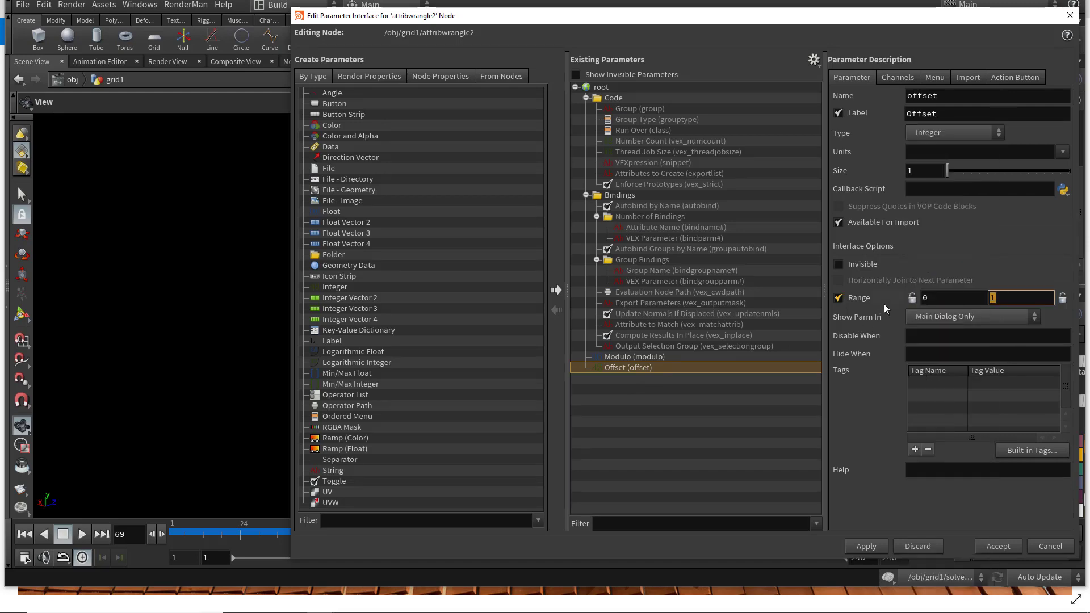
type("10")
left_click(998, 546)
Step: Test different Offset values on attribwrangle2, including 15, and settle on 20
left_click_drag(924, 276, 980, 276)
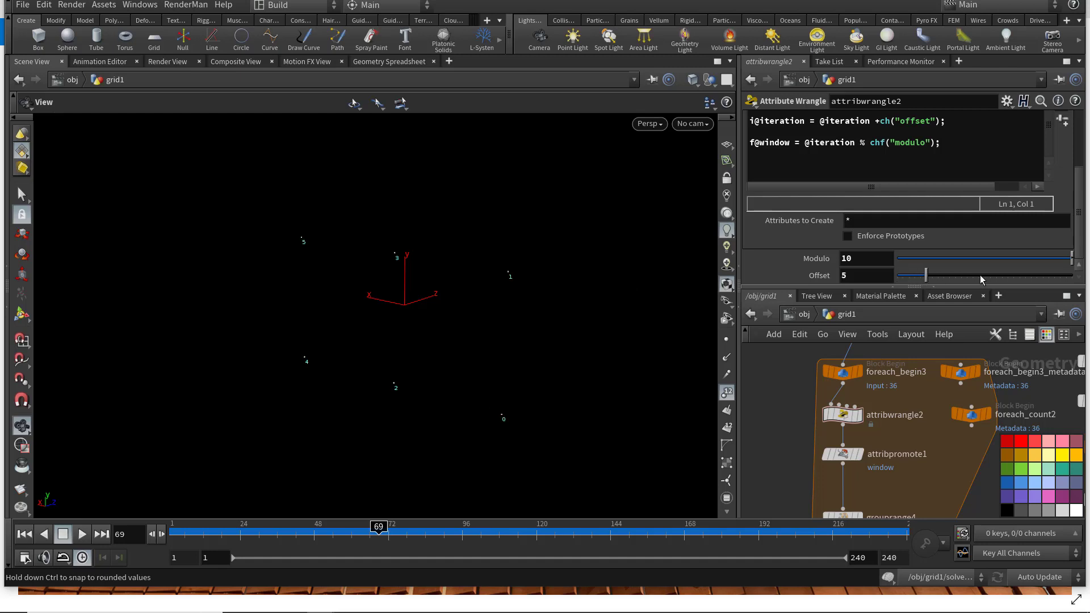
left_click_drag(434, 286, 450, 283)
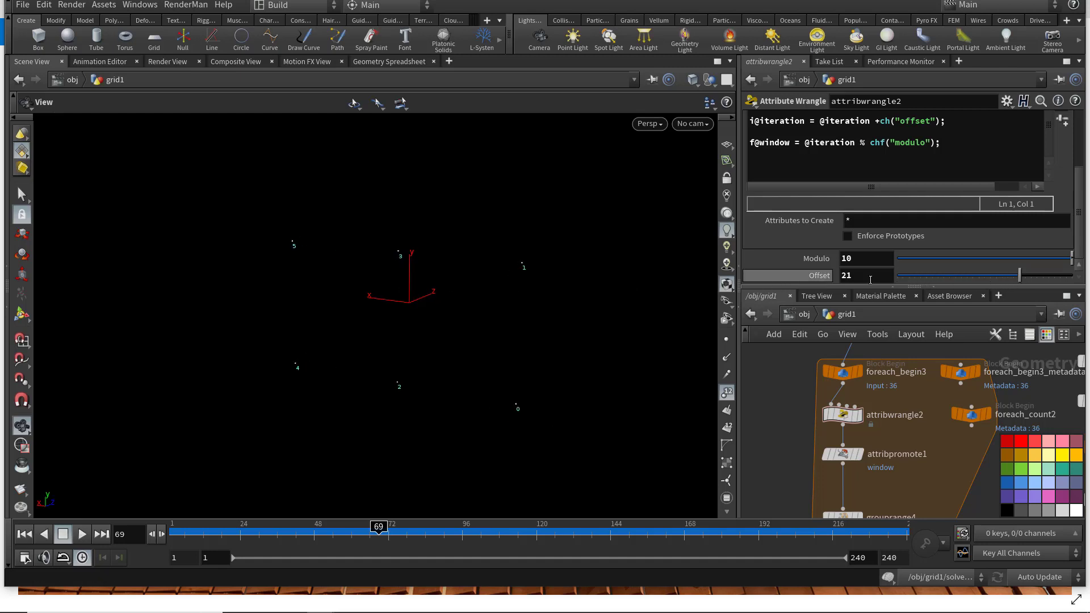
type("15")
key("Return")
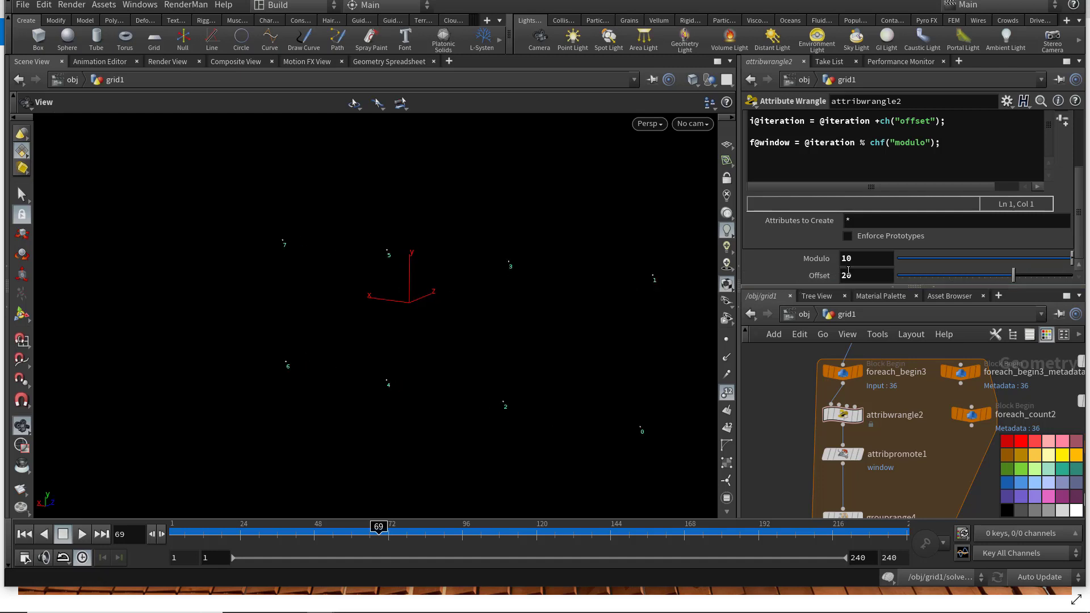
left_click_drag(868, 277, 833, 277)
type("20")
key("Return")
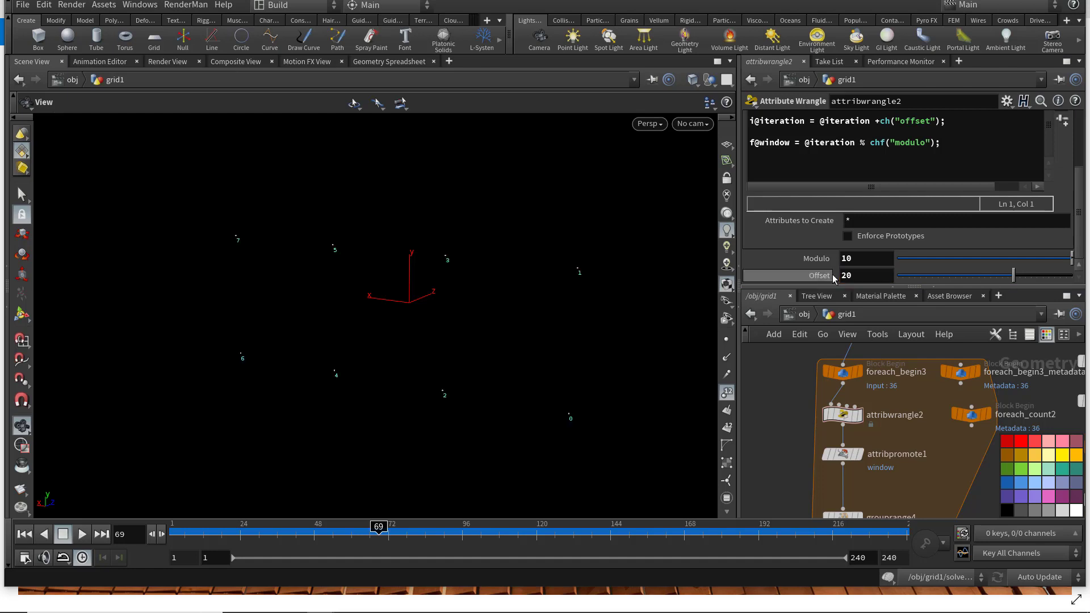
Step: Add a Copy to Points node below blast6 and feed blast6 into it as the target points
scroll(785, 458, "down", 3)
middle_click_drag(832, 511, 851, 355)
scroll(864, 421, "down", 1)
scroll(856, 421, "up", 3)
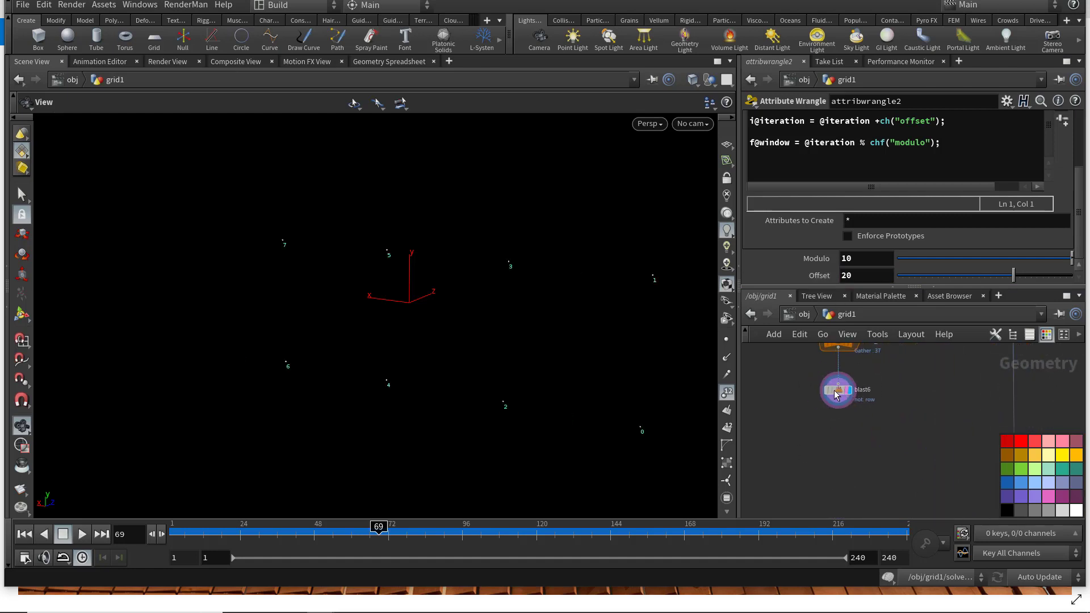
scroll(902, 401, "down", 3)
middle_click_drag(892, 404, 867, 436)
scroll(867, 436, "up", 2)
key("Tab")
type("copyto")
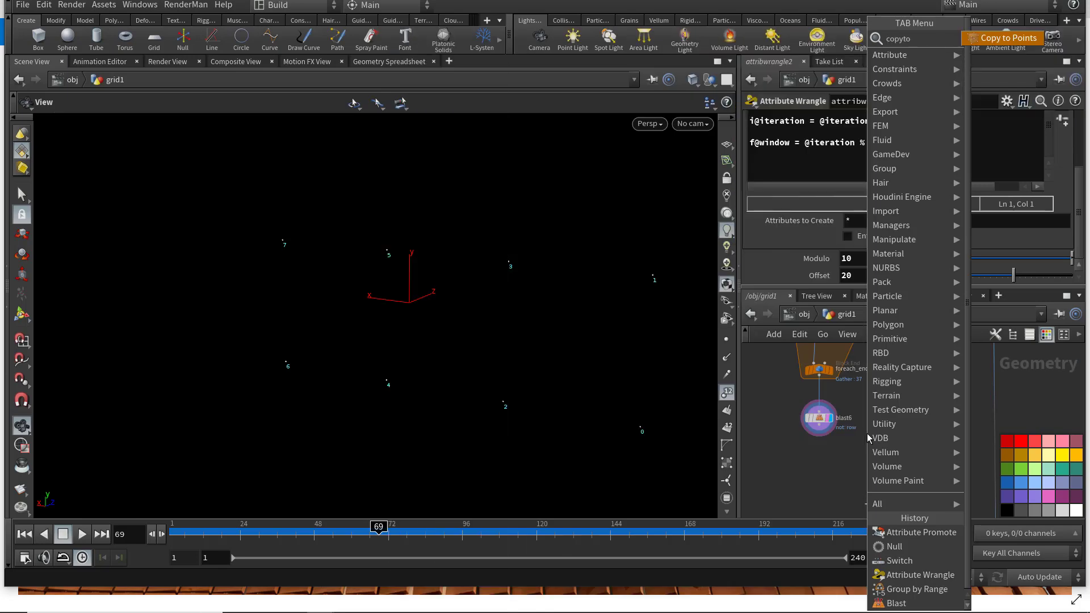
key("Return")
left_click(852, 450)
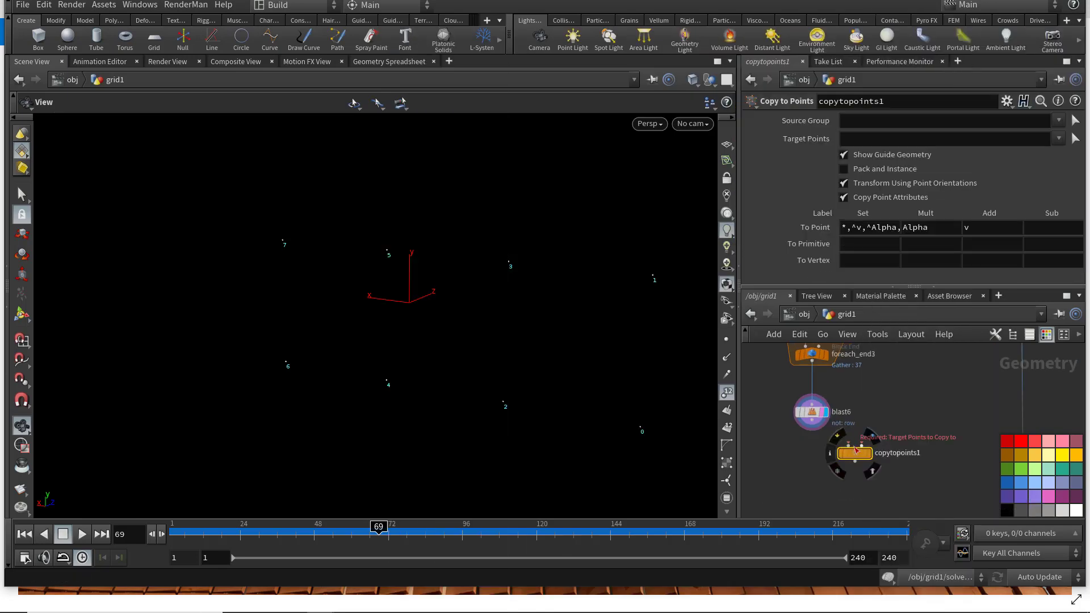
scroll(855, 452, "up", 2)
left_click_drag(863, 446, 785, 468)
middle_click_drag(850, 426, 943, 427)
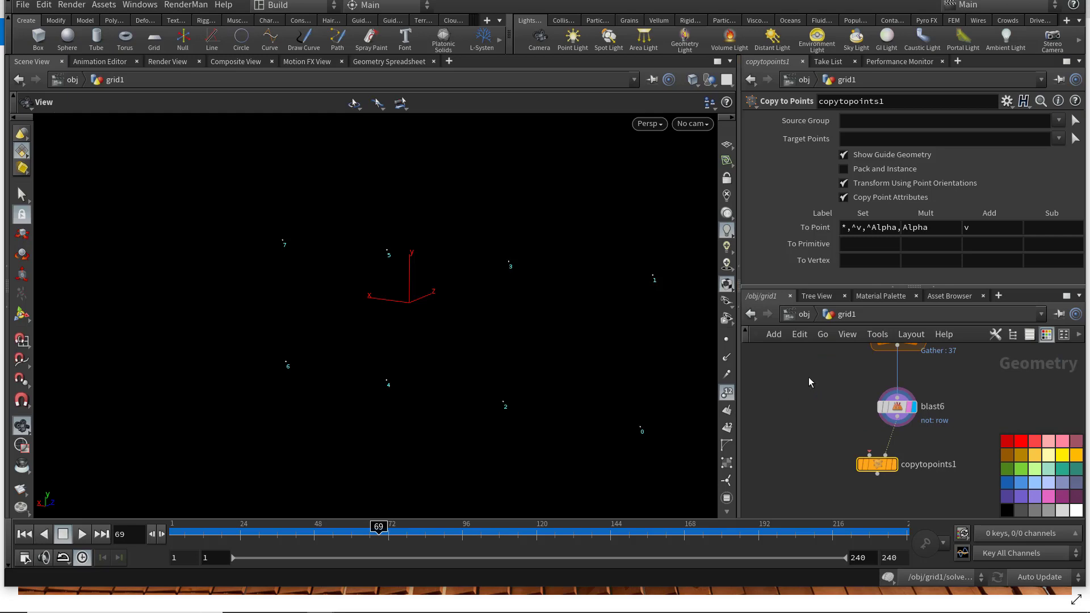
Step: Create a Box node, connect it as the source geometry of copytopoints1, and display the copied boxes
middle_click_drag(808, 372, 806, 407)
key("Tab")
type("box")
key("Return")
left_click(806, 407)
left_click_drag(807, 416, 868, 491)
middle_click_drag(855, 488, 854, 429)
scroll(853, 428, "up", 2)
left_click(912, 448)
left_click(877, 447)
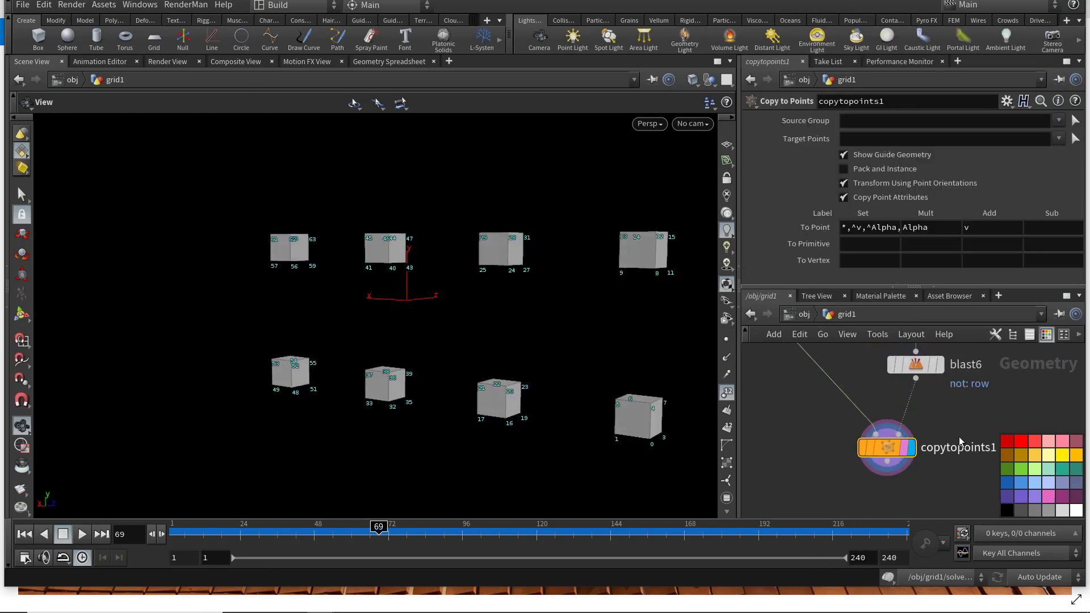
Step: Save the scene file
scroll(912, 407, "down", 3)
key("ctrl+s")
scroll(922, 413, "down", 3)
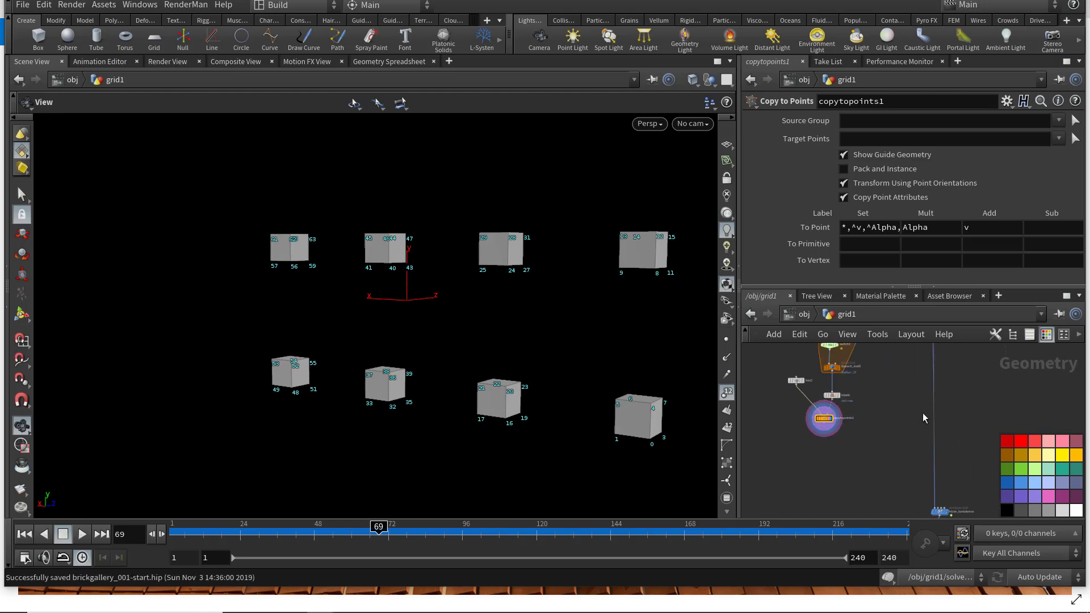
Step: Display foreach_end2 to compare the wall points with the boxes, and turn off point numbers in the viewport
middle_click_drag(935, 404, 928, 495)
scroll(931, 428, "up", 2)
left_click(930, 410)
left_click(924, 402)
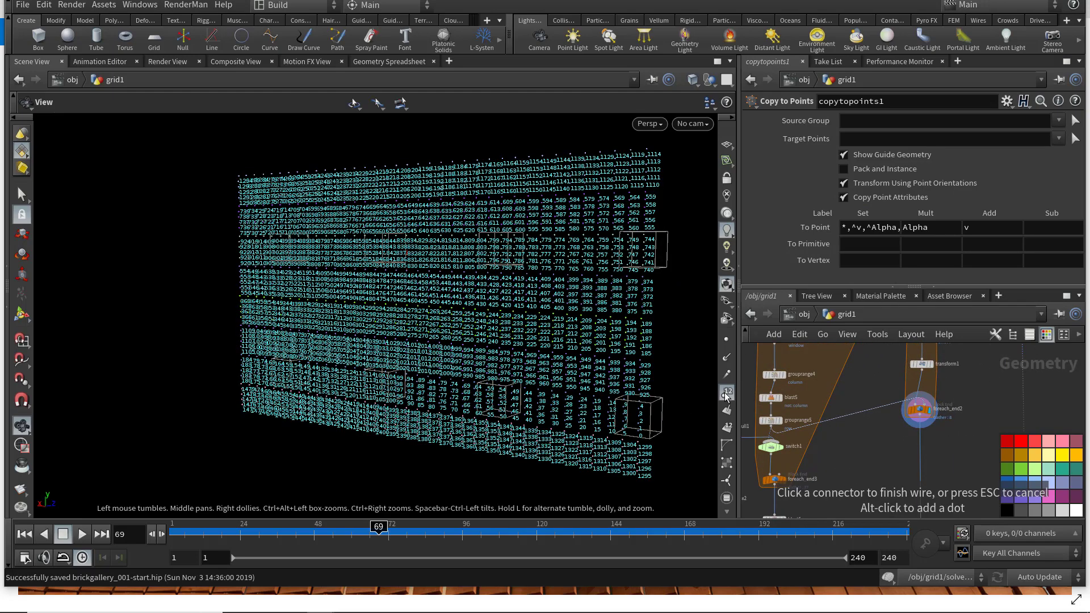
left_click(728, 393)
middle_click_drag(540, 398, 533, 385)
middle_click_drag(898, 441, 893, 384)
left_click(894, 452)
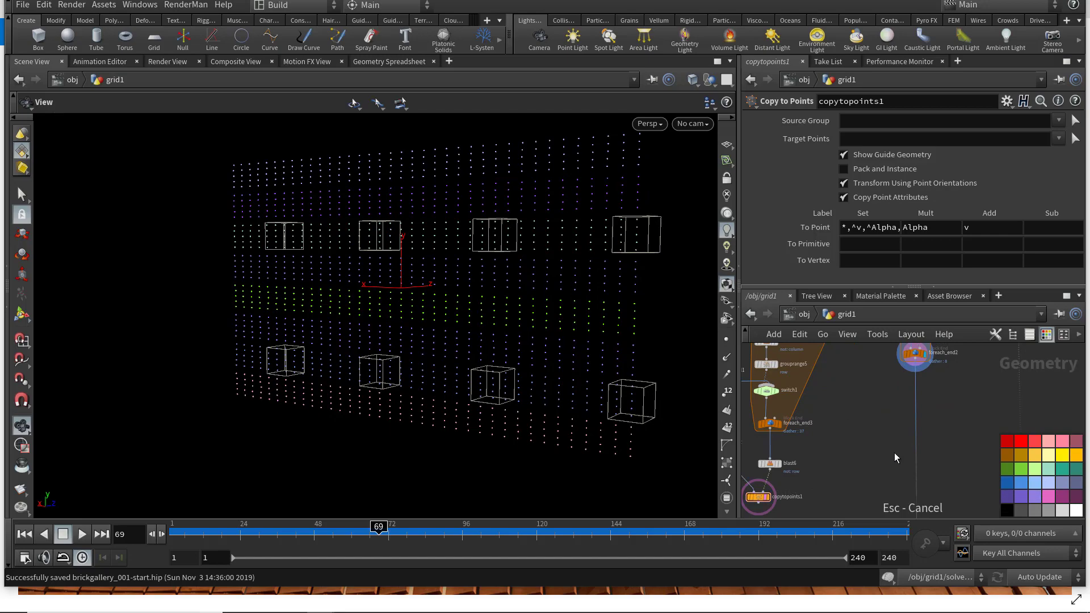
left_click_drag(390, 326, 435, 327)
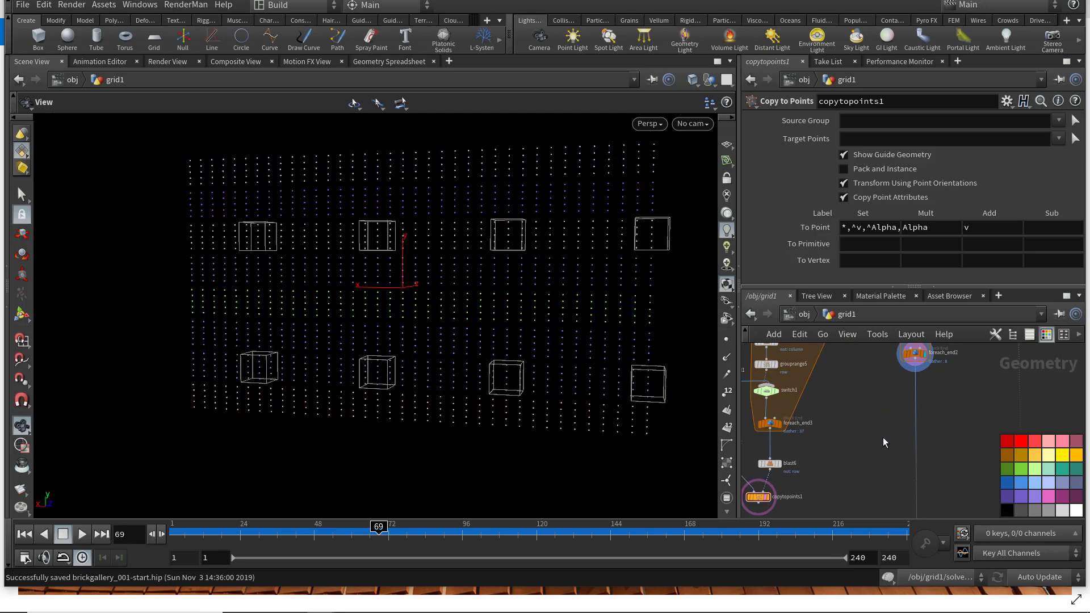
Step: Insert a Group Create node below foreach_end2, connect copytopoints1 to its second input, and display it
key("Tab")
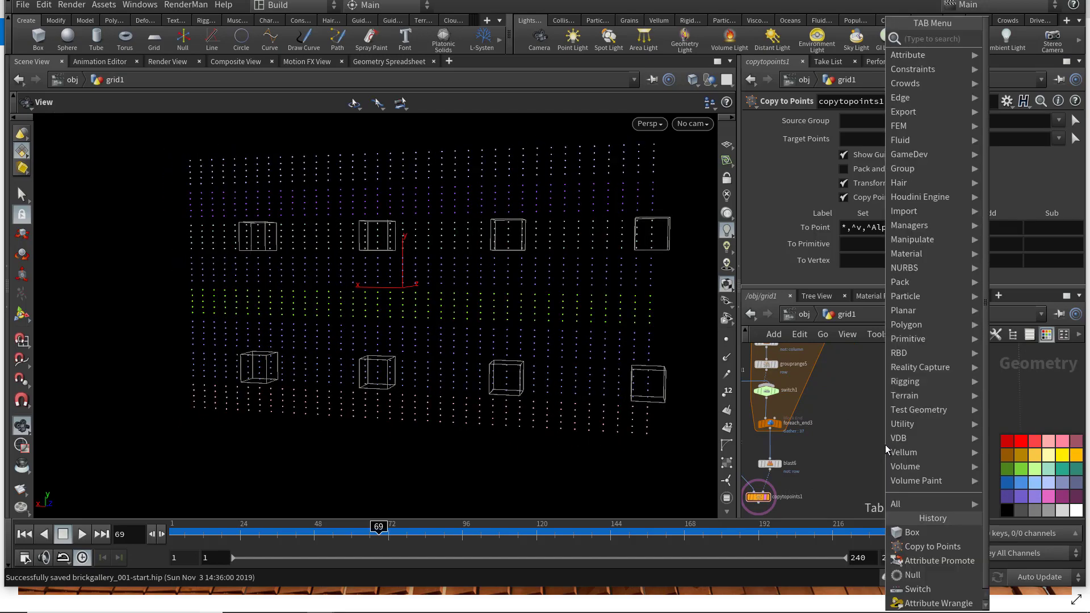
type("group")
key("Return")
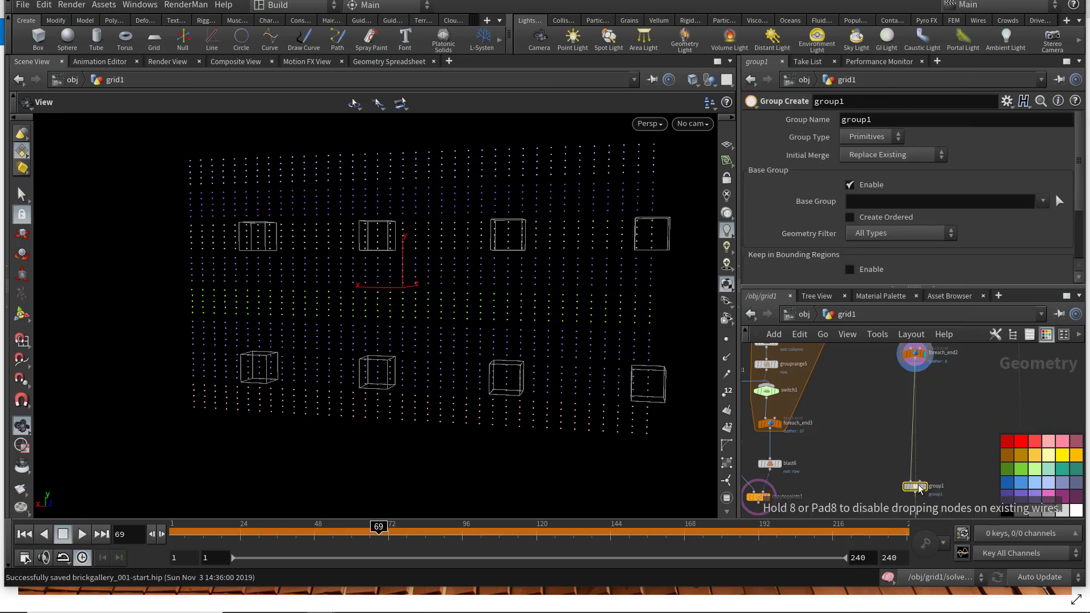
left_click(918, 485)
left_click_drag(919, 482, 787, 452)
scroll(937, 430, "up", 3)
left_click_drag(937, 430, 937, 473)
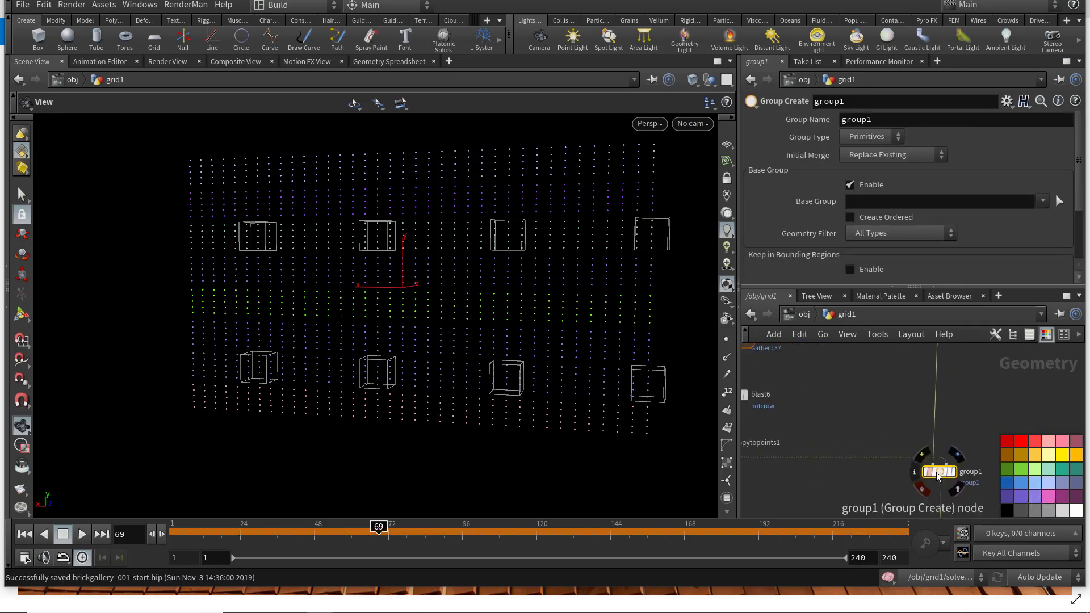
scroll(938, 476, "up", 2)
left_click(949, 473)
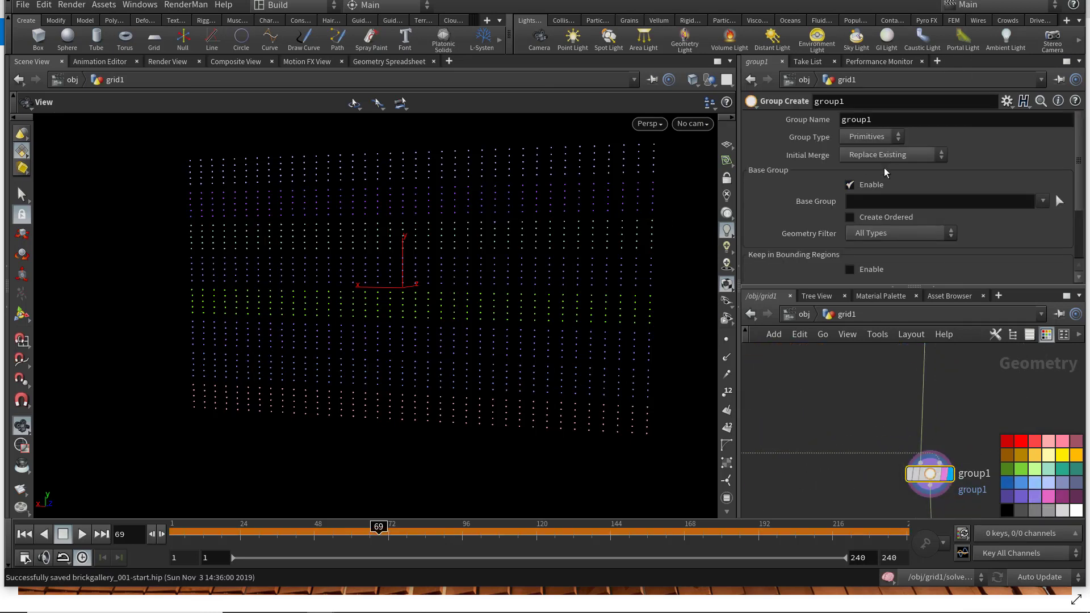
Step: Make group1 a Points group named window with Base Group disabled
left_click(872, 136)
left_click(872, 149)
left_click(869, 186)
double_click(889, 120)
type("window")
key("Return")
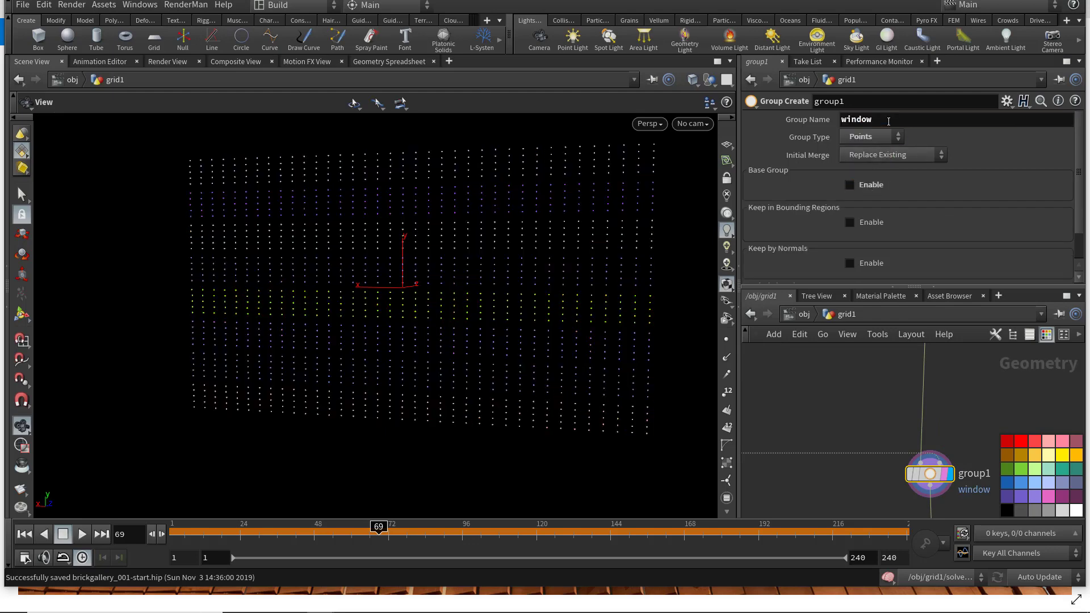
Step: Enable Keep in Bounding Regions on group1 with the Bounding Object type and inspect the points inside the boxes
left_click(875, 221)
left_click(886, 238)
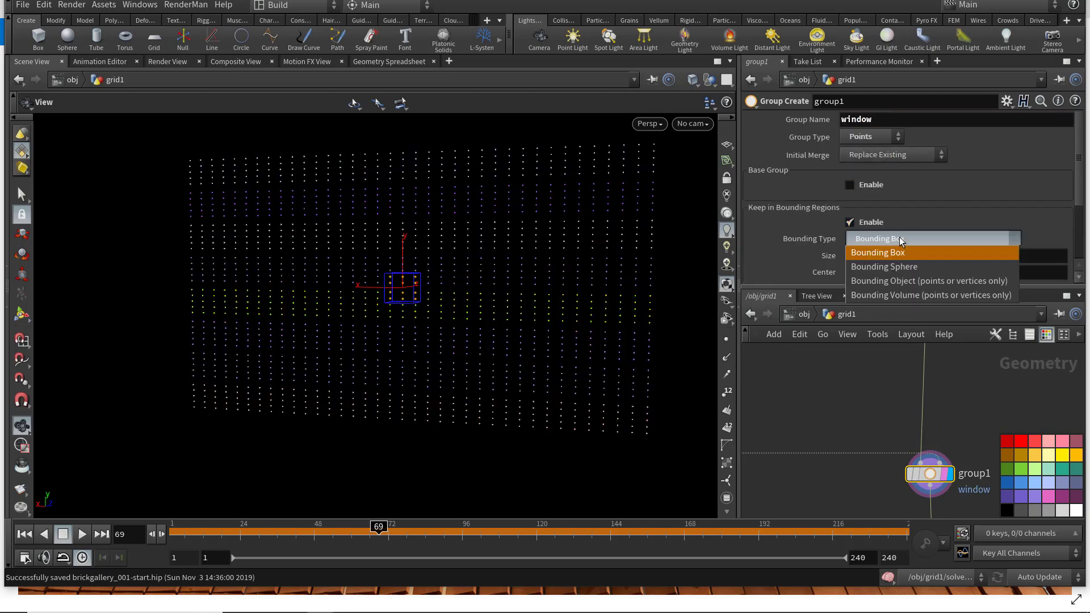
left_click(914, 281)
left_click_drag(493, 331, 450, 337)
middle_click_drag(906, 429, 1048, 408)
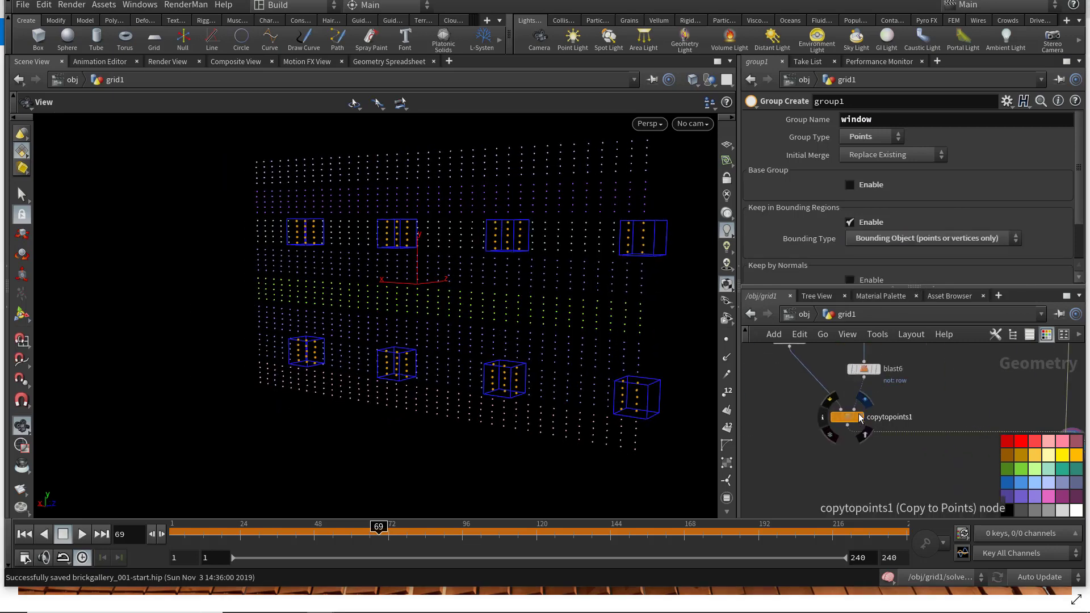
middle_click_drag(955, 399, 854, 395)
left_click_drag(410, 351, 499, 330)
Step: Insert a Blast node below group1, display it, and delete the window group's points from the wall
middle_click_drag(982, 468, 911, 416)
scroll(917, 424, "up", 1)
key("Tab")
type("blast")
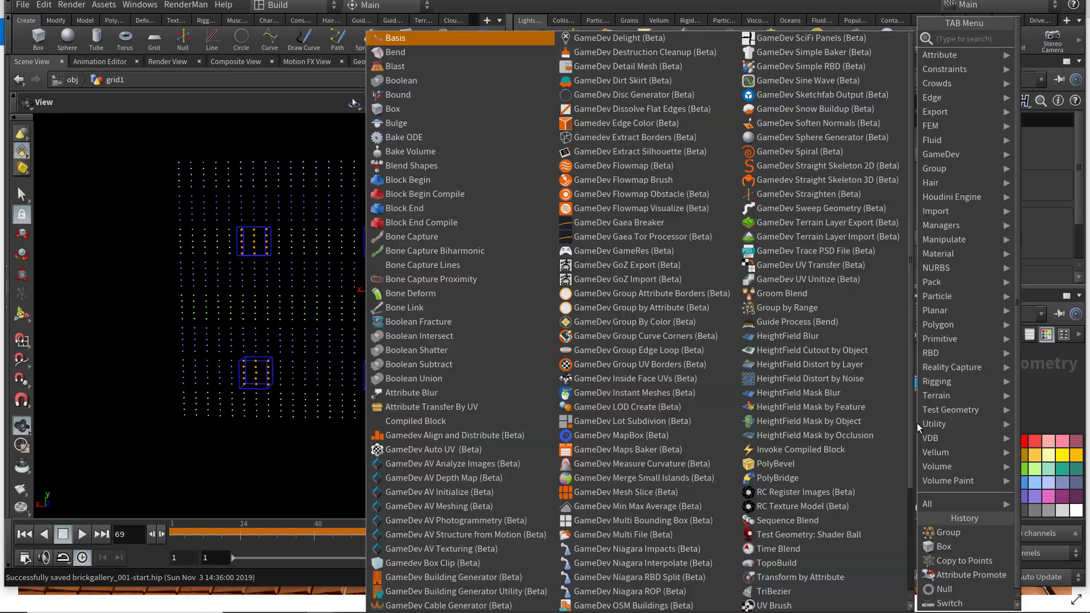
key("Return")
left_click(895, 428)
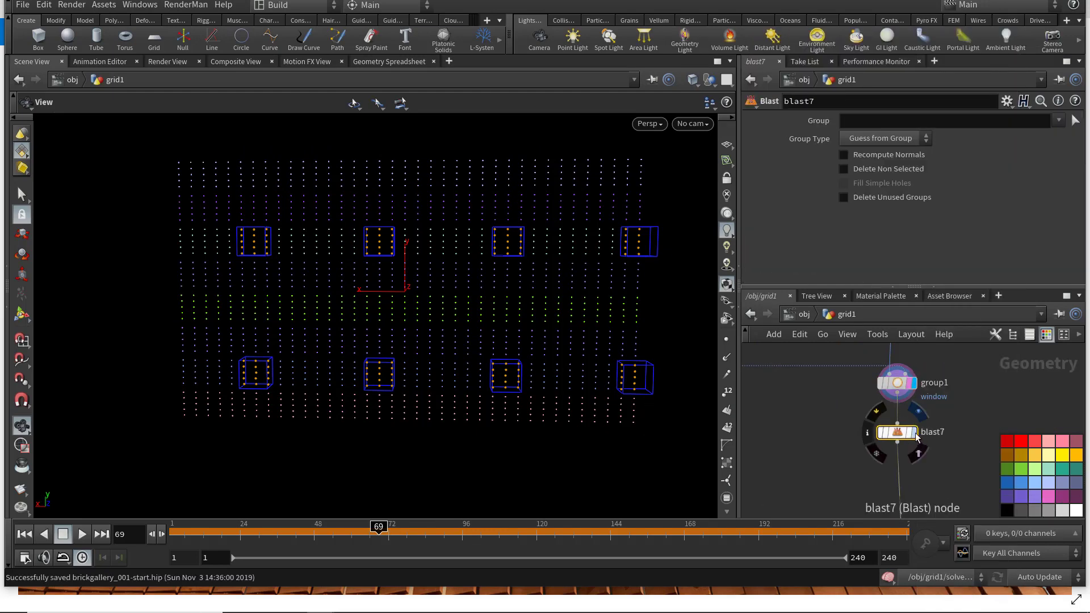
left_click(1059, 120)
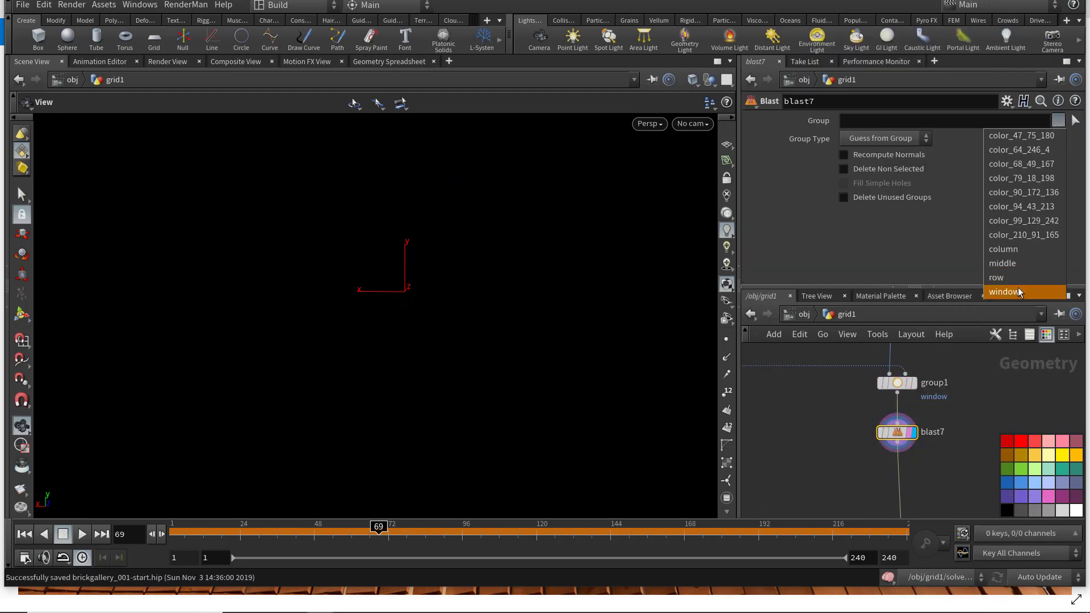
left_click(1022, 292)
left_click_drag(479, 265, 409, 257)
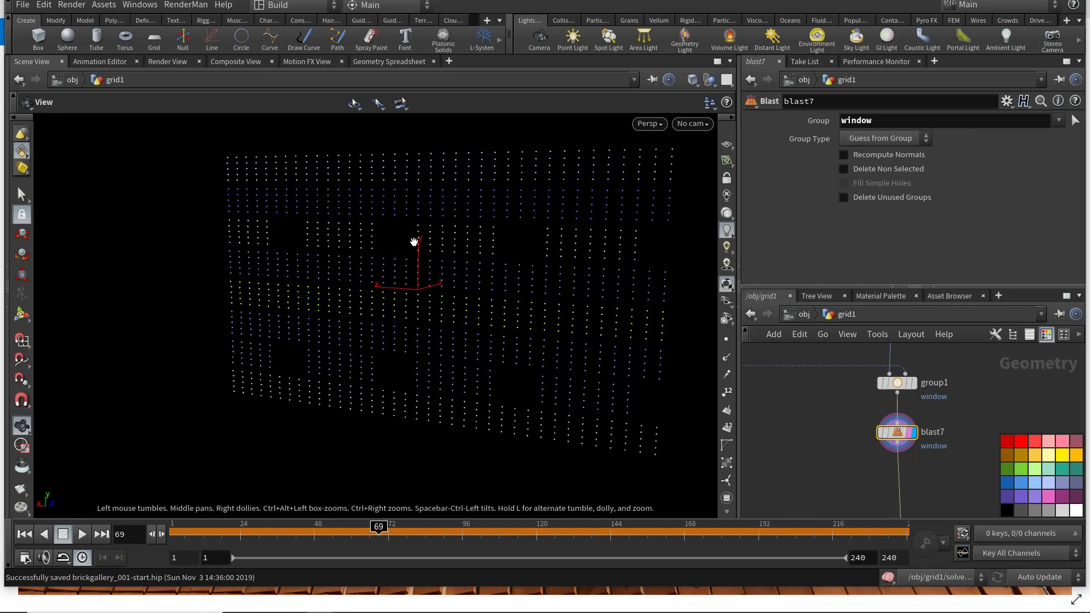
Step: Try blast2 as the input of sort1, undo it, and feed sort1 from blast3 instead of blast4
scroll(830, 454, "down", 6)
middle_click_drag(804, 373, 807, 428)
scroll(800, 436, "up", 5)
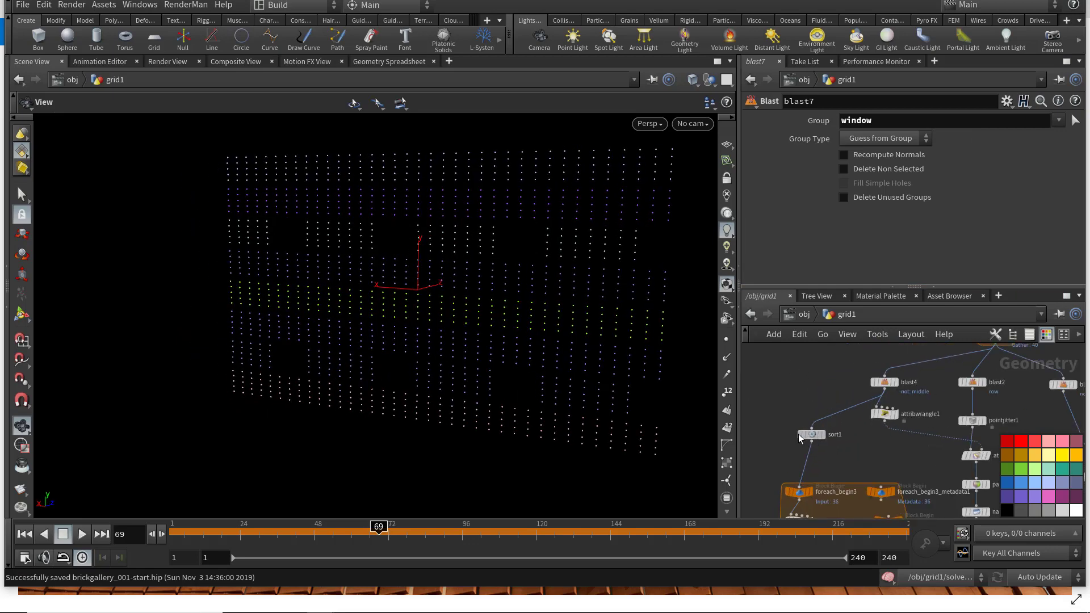
left_click_drag(799, 435, 774, 438)
middle_click_drag(849, 390, 831, 395)
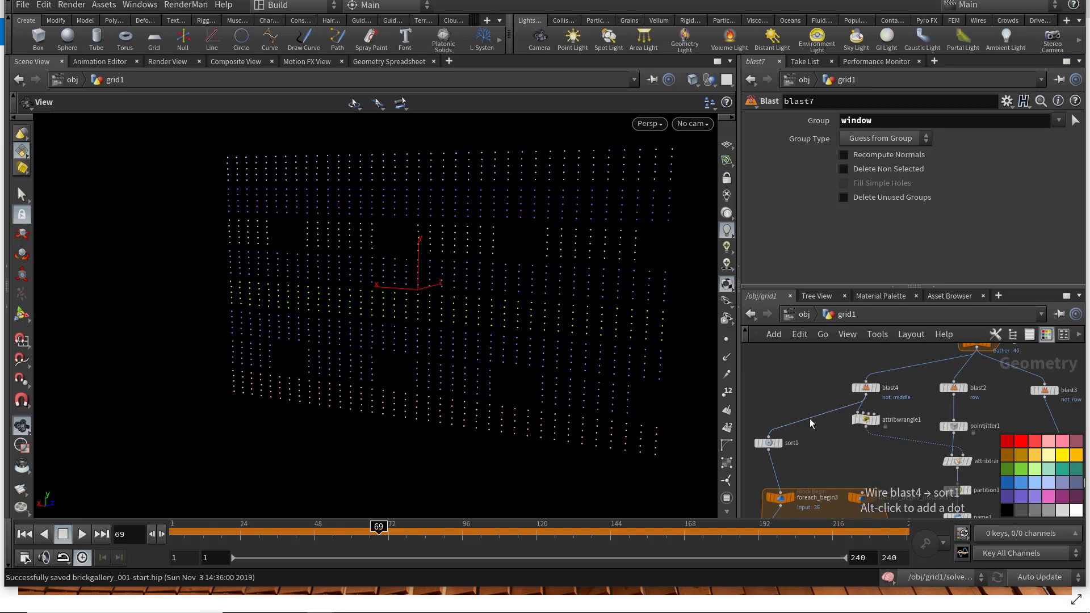
left_click_drag(811, 423, 963, 396)
left_click(960, 399)
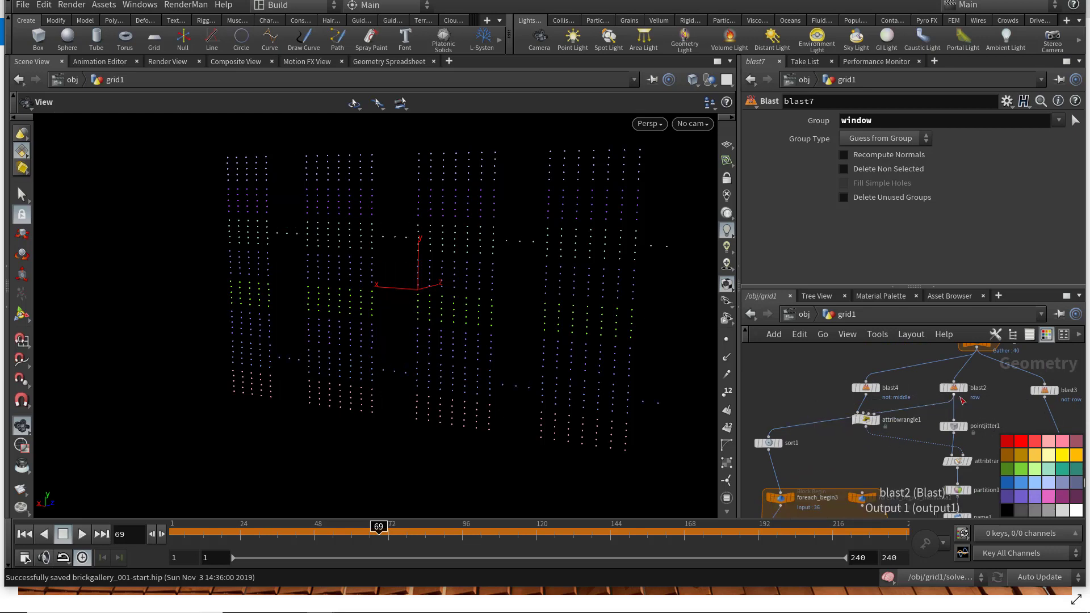
key("ctrl+z")
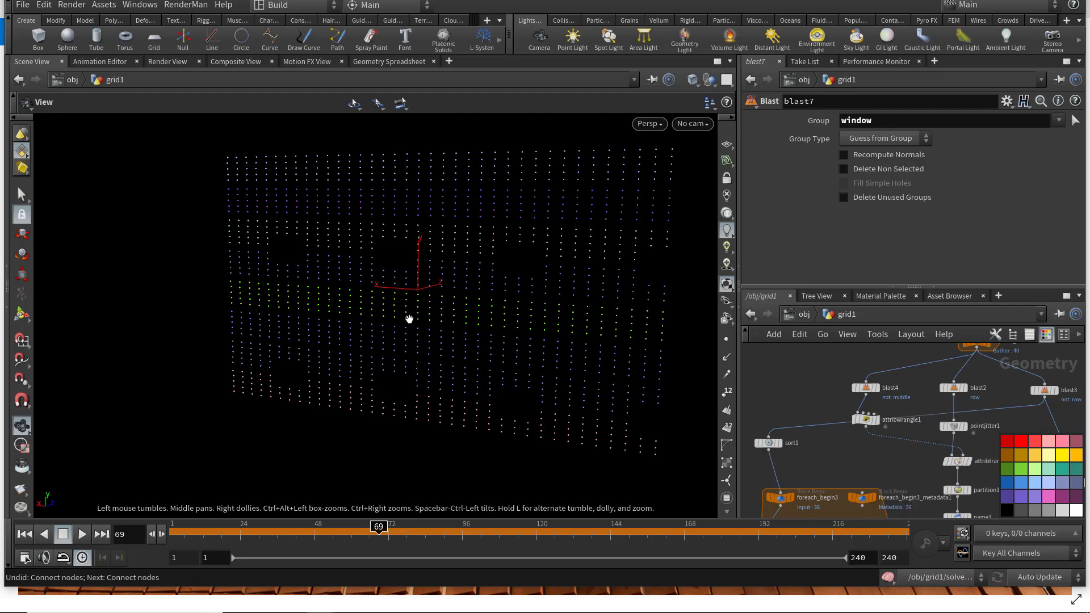
Step: Check the facade photo in Photos, return to Houdini, and display merge1 to compare the brick wall's window openings
left_click(460, 603)
left_click(460, 603)
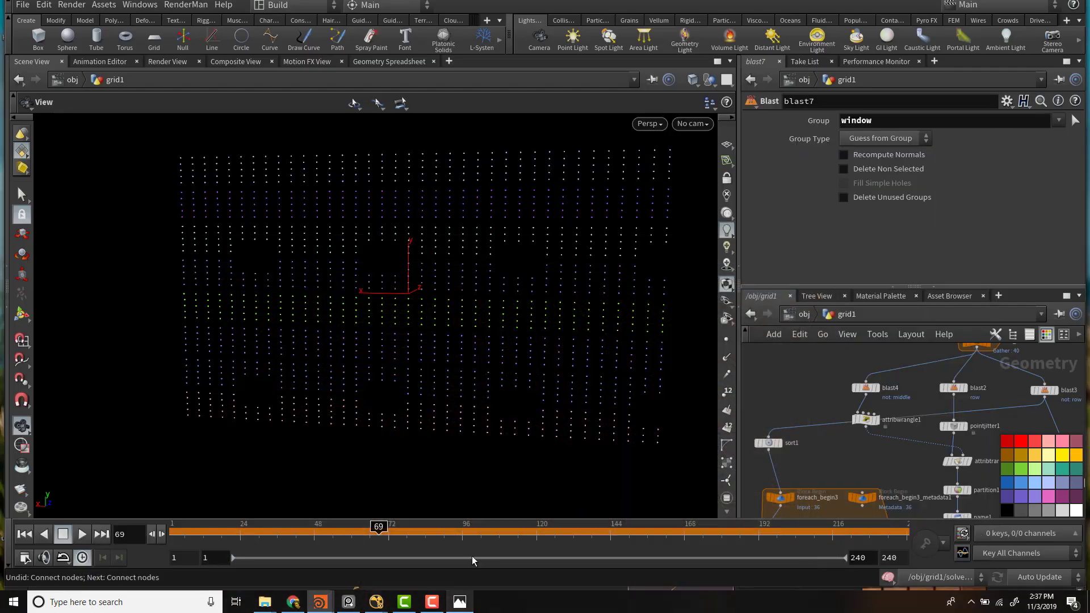
middle_click_drag(825, 373, 816, 345)
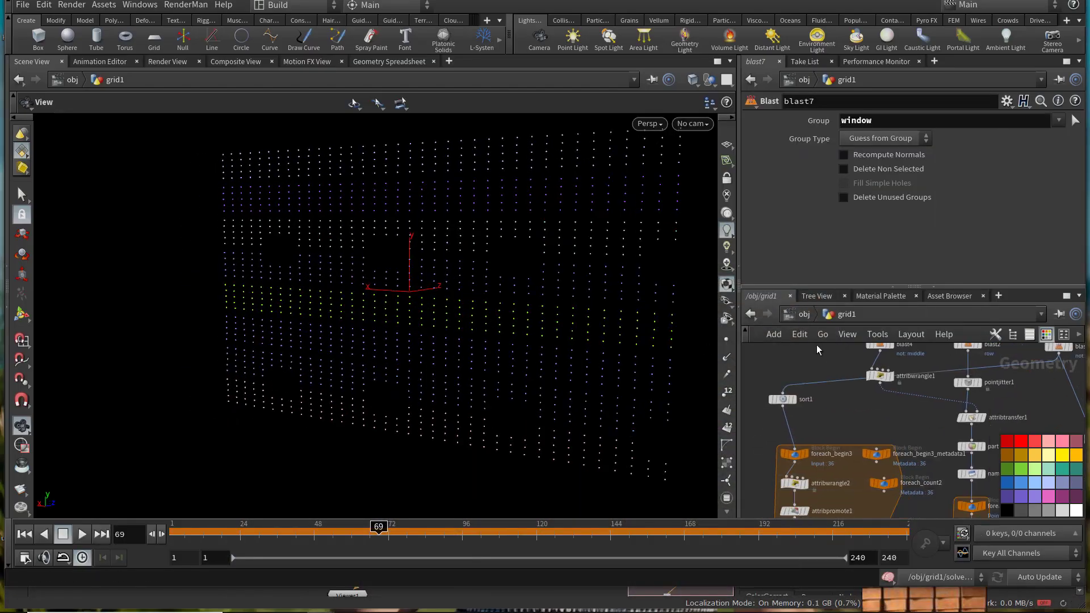
scroll(926, 401, "down", 5)
scroll(908, 488, "up", 4)
left_click(865, 437)
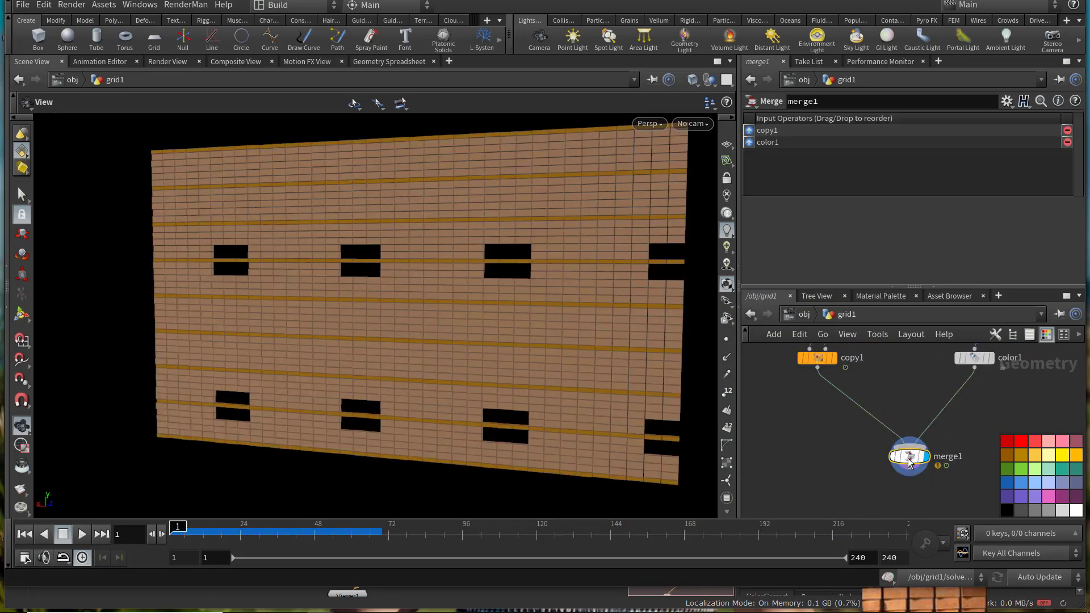
mouse_move(391, 271)
left_mouse_down()
mouse_move(353, 285)
mouse_move(377, 265)
left_mouse_up()
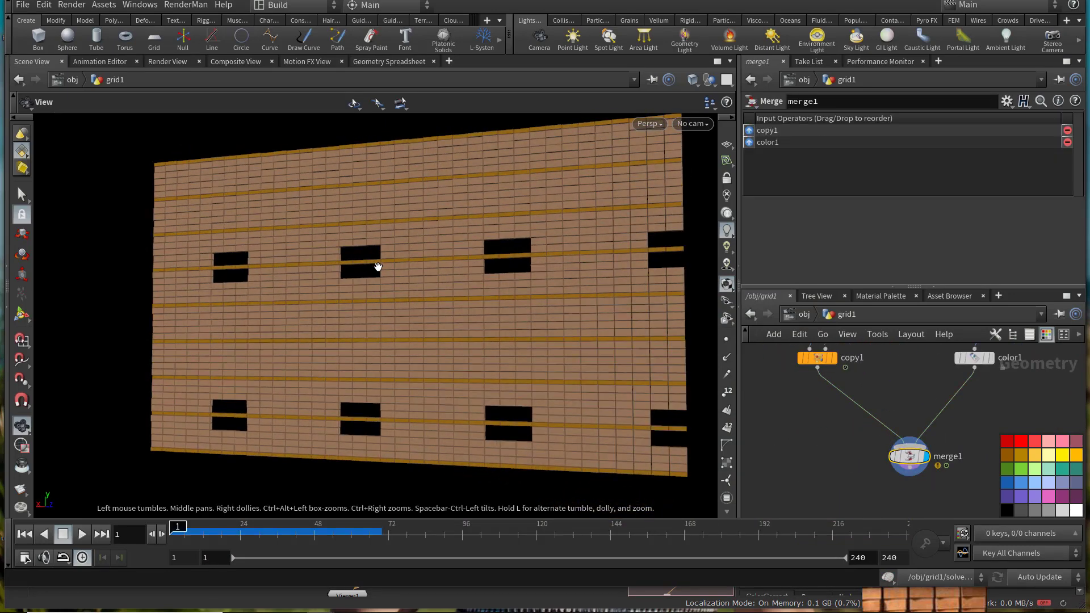
Step: Enlarge the window-cutting boxes by setting box2's Uniform Scale to 2.2
scroll(798, 424, "down", 3)
scroll(845, 446, "up", 3)
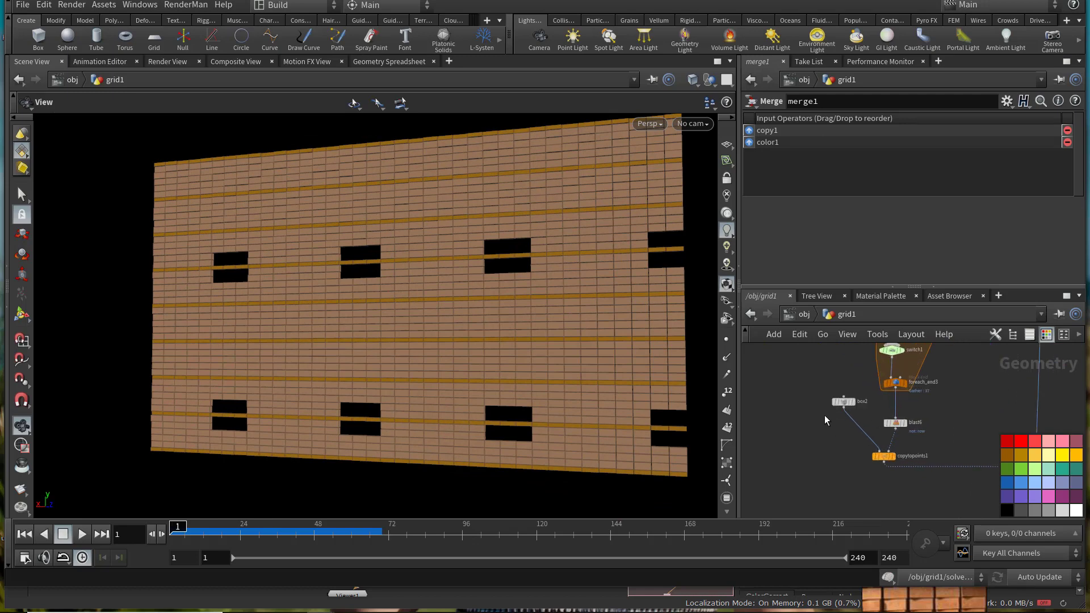
left_click(815, 407)
type("2")
key("Return")
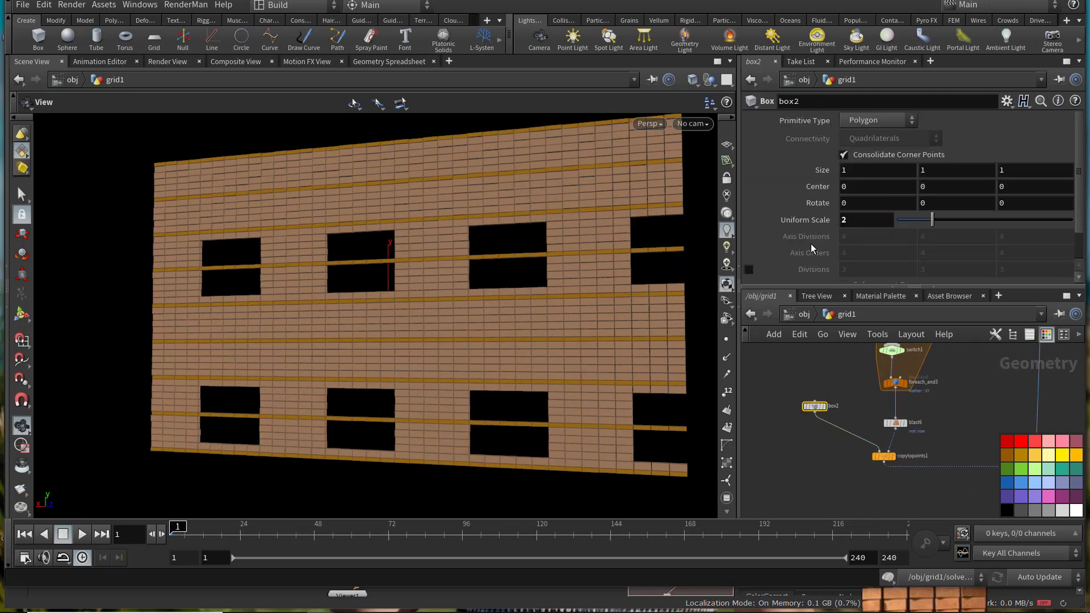
left_click(868, 224)
type(".2")
key("Return")
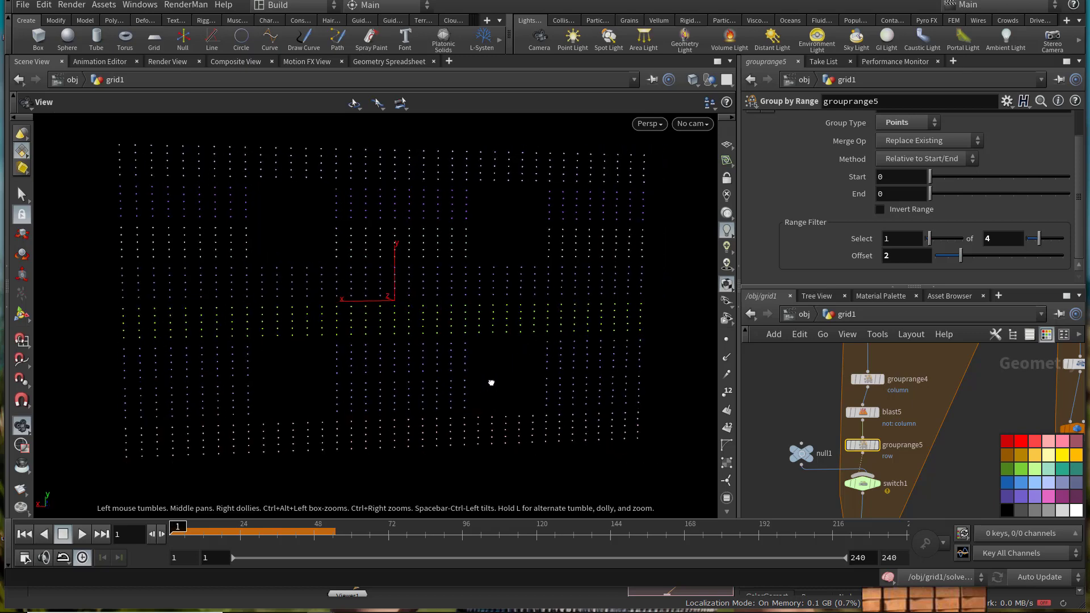
Step: Set the Range Filter Offset of grouprange5 to 2 to shift the rows of window points
left_click_drag(491, 383, 457, 379)
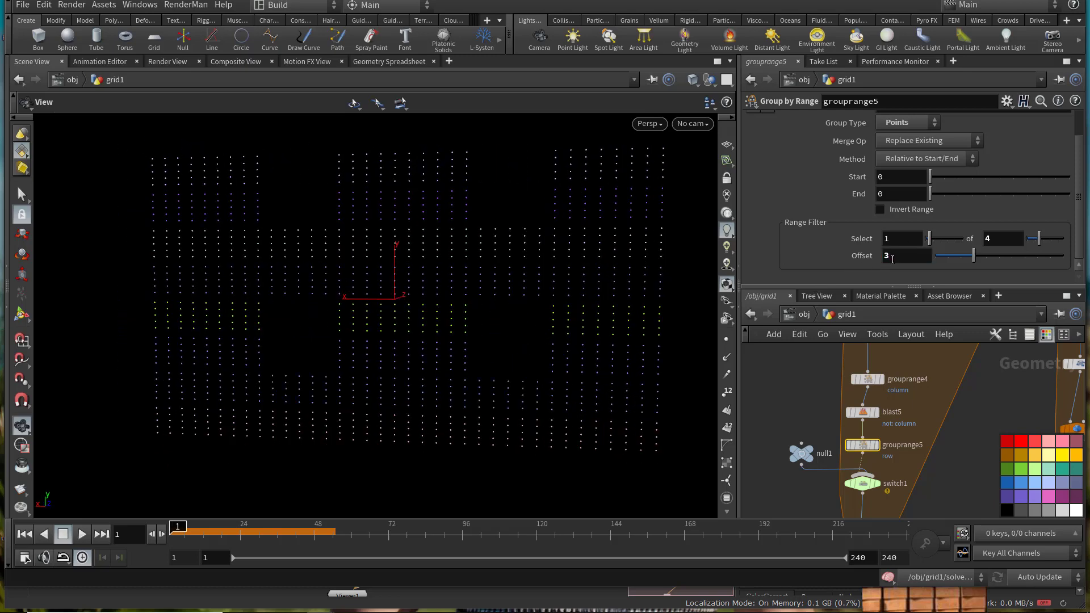
left_click_drag(893, 259, 846, 256)
type("2")
key("Return")
left_click_drag(450, 370, 435, 370)
Step: Display merge1 to view the full brick wall with the shifted window openings
middle_click_drag(932, 419, 884, 380)
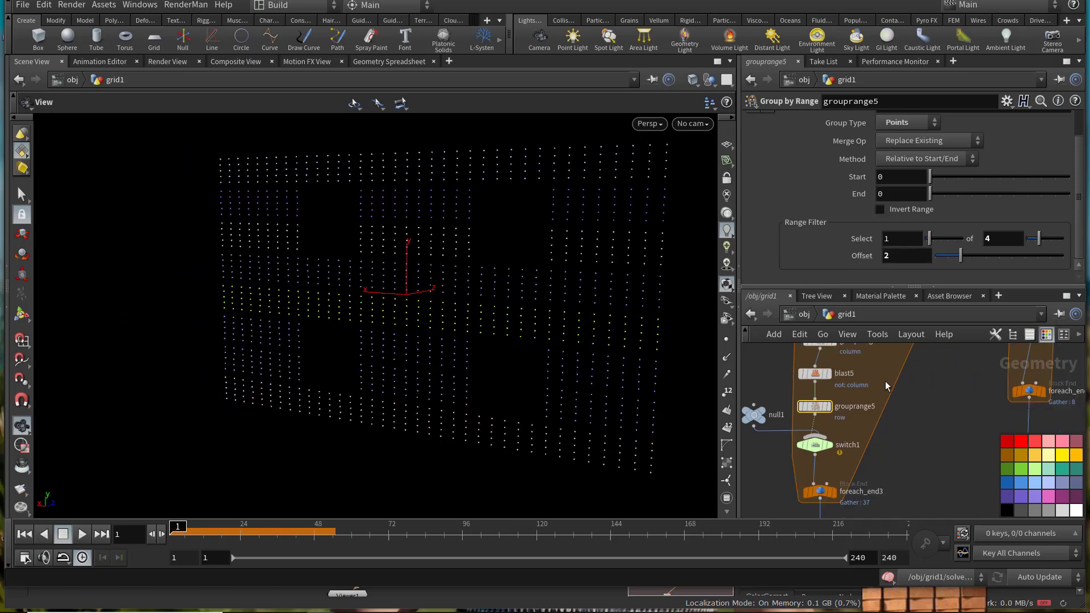
scroll(885, 381, "down", 6)
middle_click_drag(864, 437, 850, 380)
left_click(906, 425)
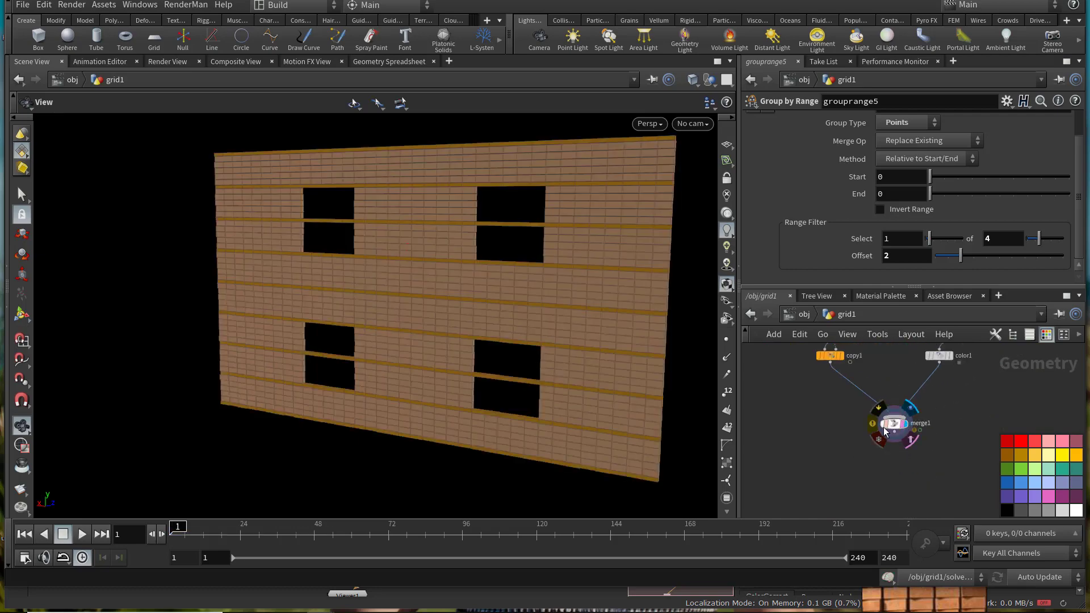
left_click_drag(447, 370, 342, 408)
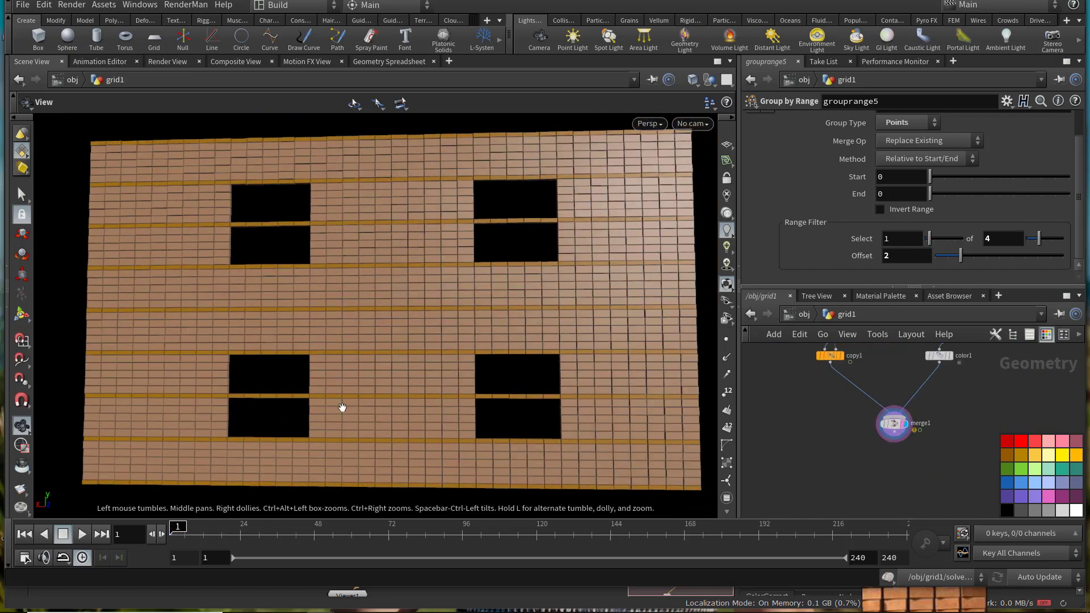
Step: Play the animation of bricks turning around the windows, stop it, and save the scene
left_click(83, 535)
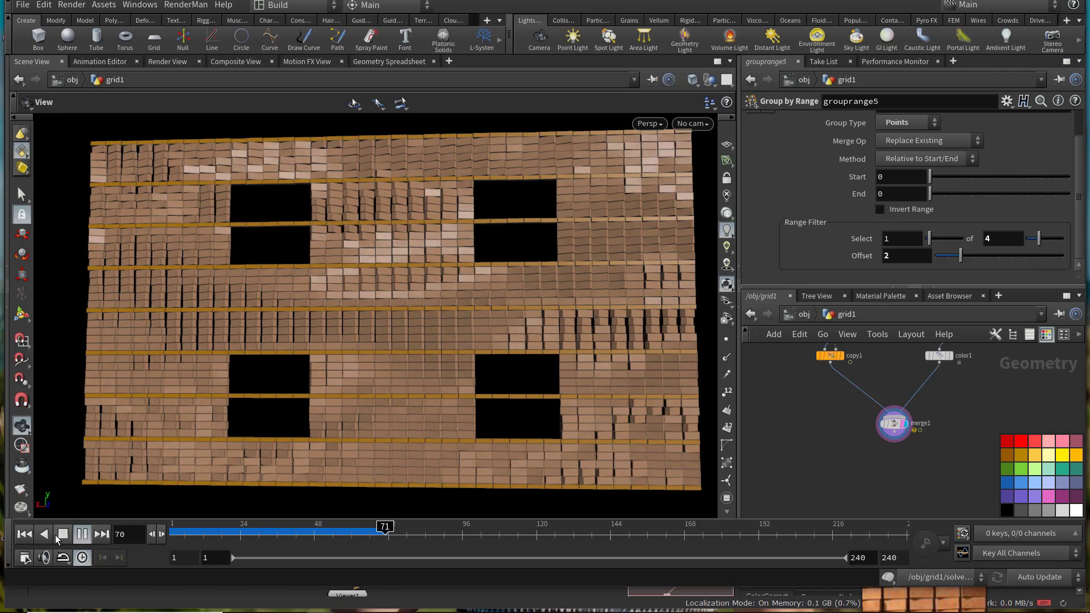
left_click_drag(237, 390, 388, 361)
left_click(82, 535)
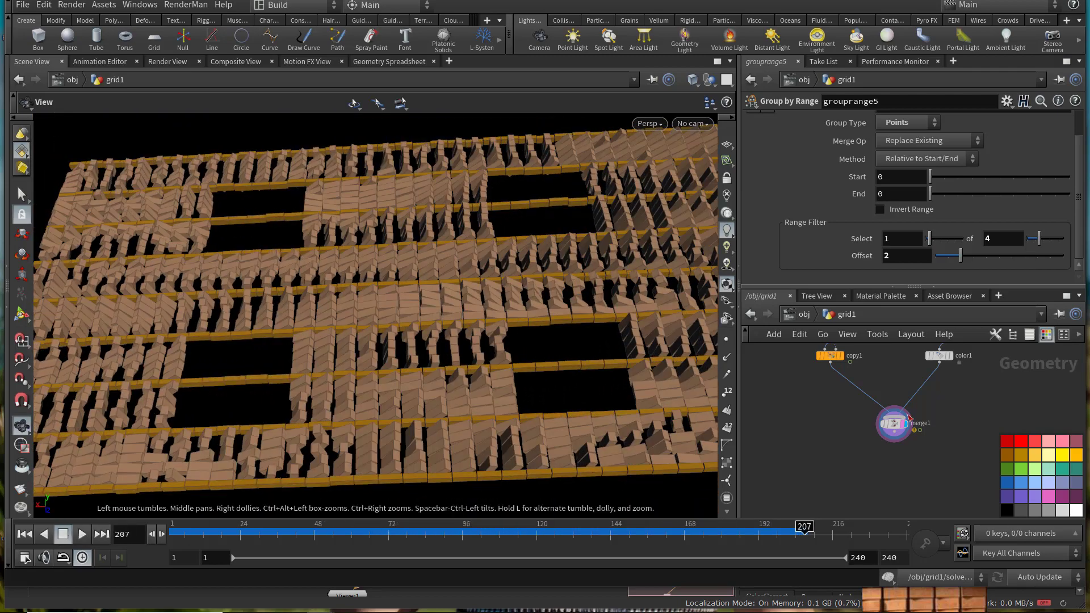
scroll(923, 406, "down", 5)
key("ctrl+s")
Step: Show grid1 as a wireframe template over the wall and set its second Size value to 20
scroll(942, 429, "down", 3)
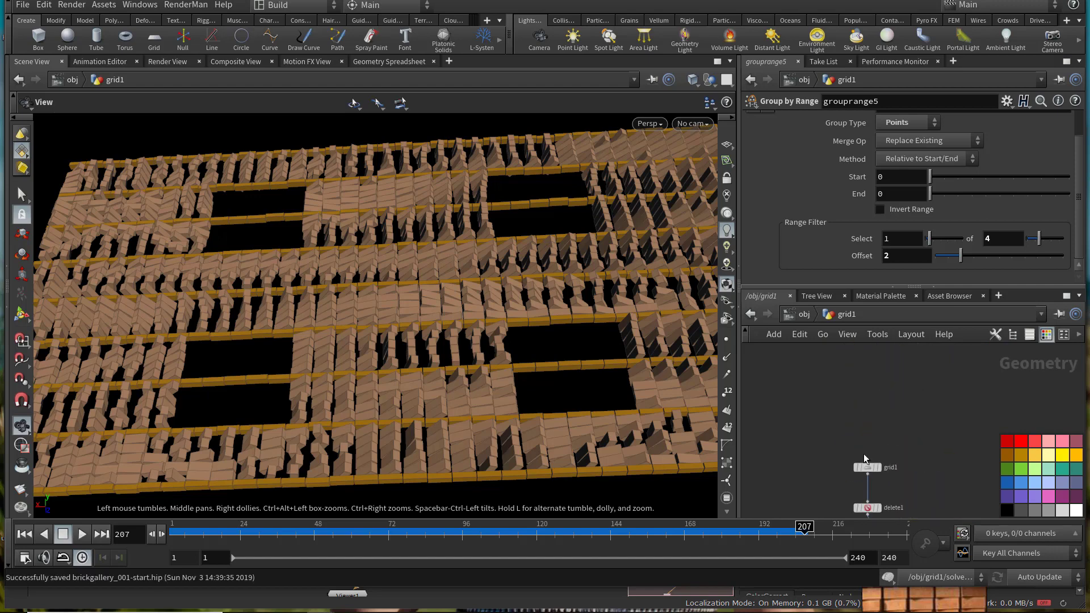
left_click(876, 467)
left_click_drag(559, 325, 516, 328)
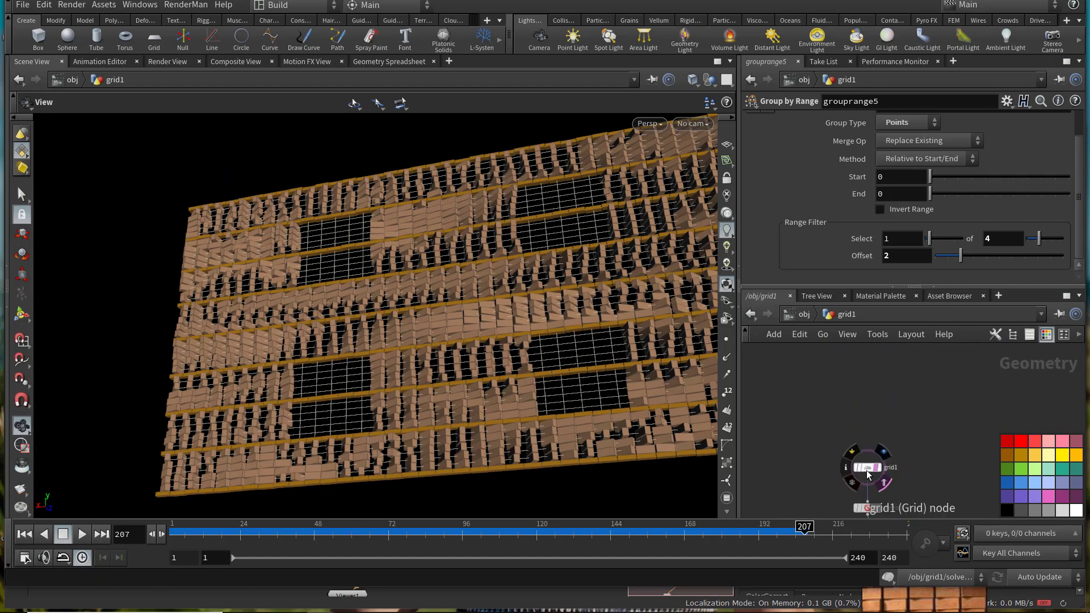
left_click(867, 472)
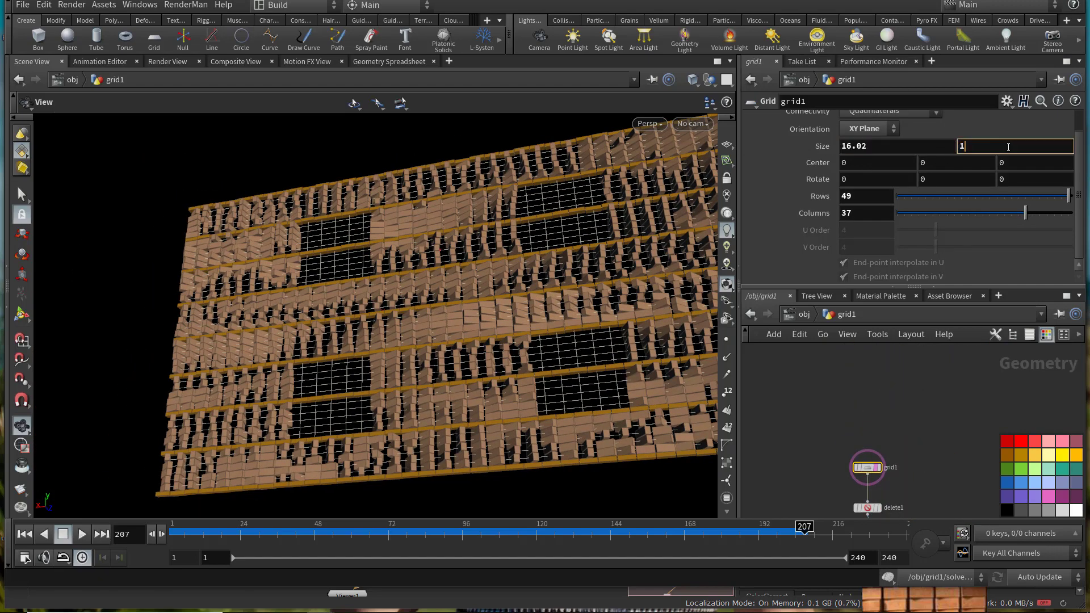
left_click_drag(560, 310, 513, 346)
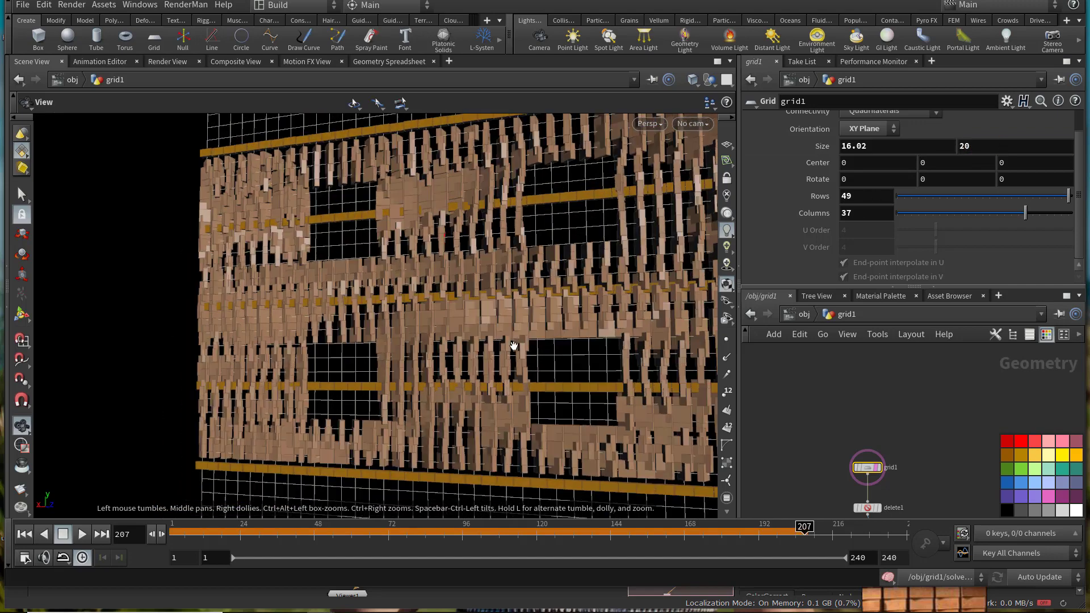
scroll(505, 312, "down", 4)
left_click_drag(497, 280, 545, 309)
scroll(894, 437, "down", 2)
middle_click_drag(894, 439, 889, 389)
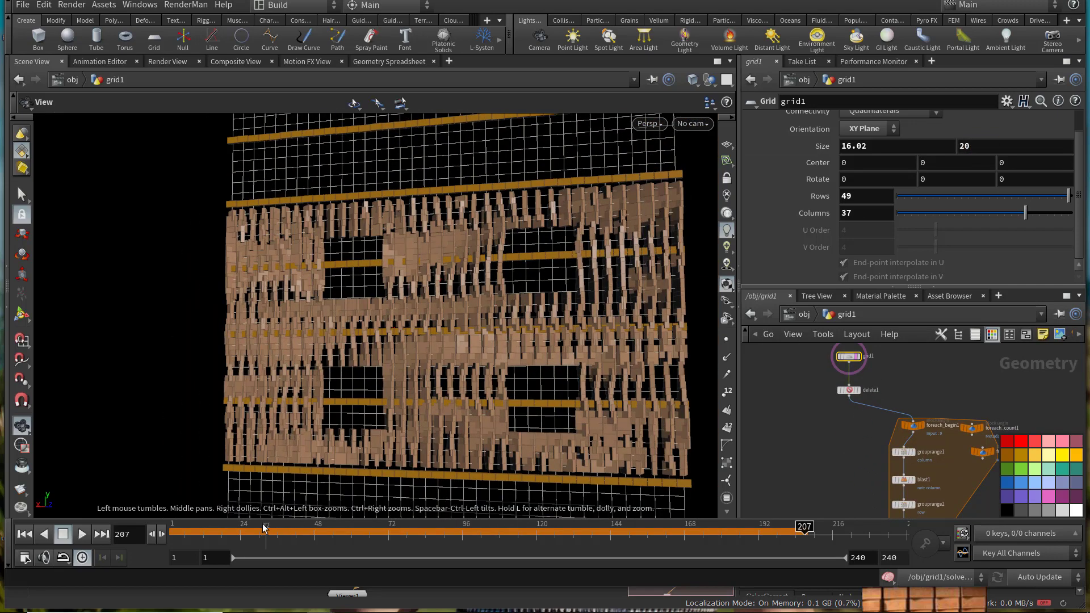
Step: Return the timeline to frame 1 and set grid1's Rows to 100 to fill the taller wall
left_click_drag(263, 529, 172, 530)
left_click_drag(341, 336, 300, 343)
scroll(299, 343, "down", 5)
middle_click_drag(418, 368, 402, 335)
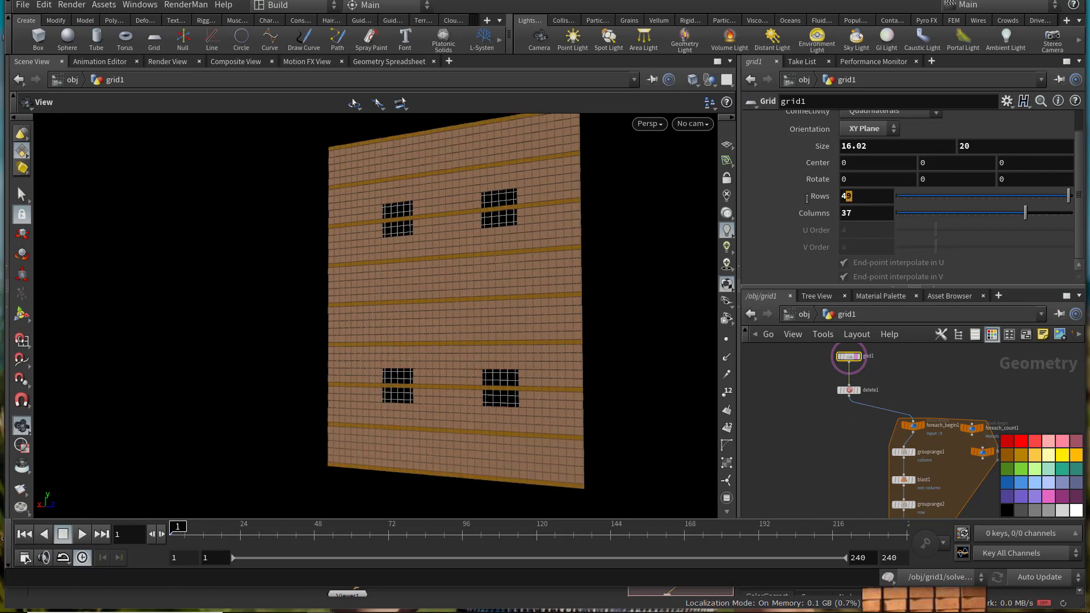
left_click_drag(807, 199, 773, 197)
type("100")
key("Return")
right_click_drag(475, 295, 601, 289)
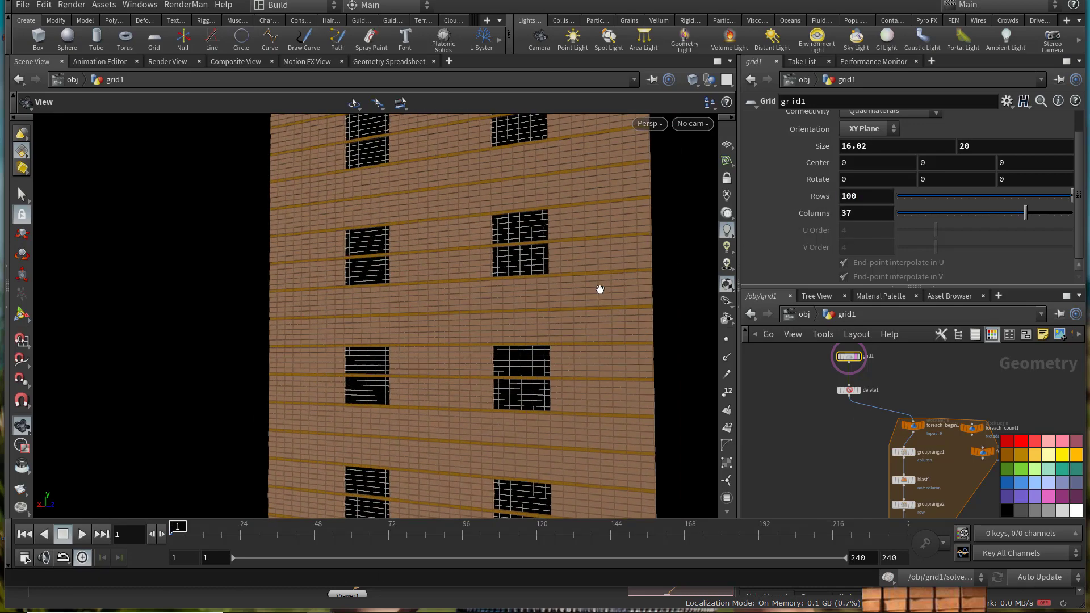
Step: Select merge1 to clear the grid wireframe overlay, and play the taller wall's brick animation while viewing it from below
left_click_drag(505, 285, 449, 278)
scroll(435, 280, "down", 3)
middle_click_drag(803, 451, 741, 309)
middle_click_drag(806, 422, 817, 345)
middle_click_drag(802, 483, 814, 329)
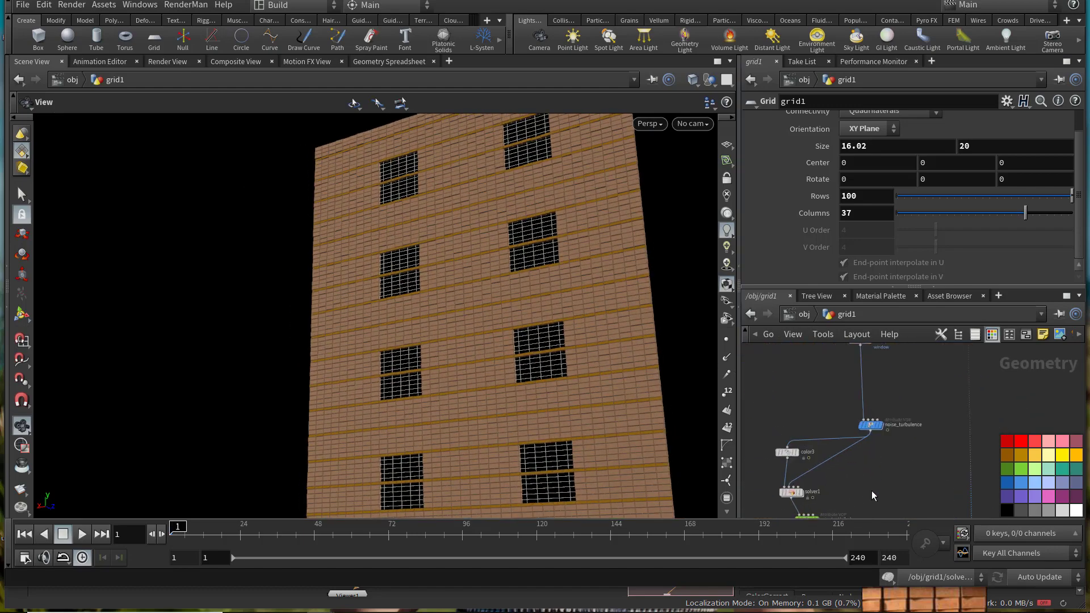
scroll(868, 466, "up", 2)
left_click_drag(505, 406, 441, 378)
right_click_drag(666, 478, 913, 500)
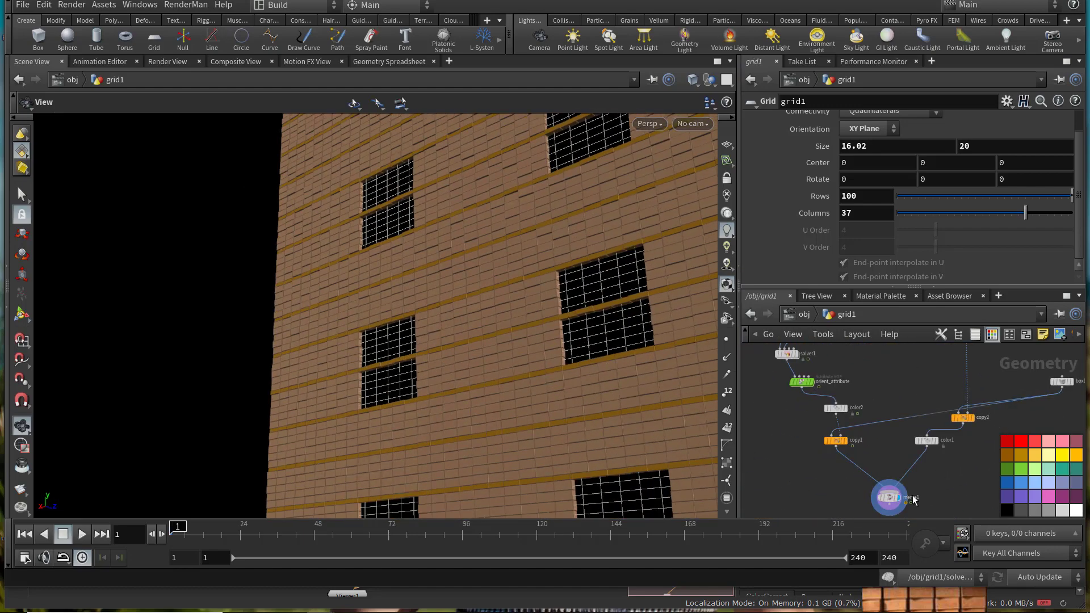
left_click(890, 499)
scroll(903, 499, "up", 3)
middle_click_drag(545, 460, 479, 402)
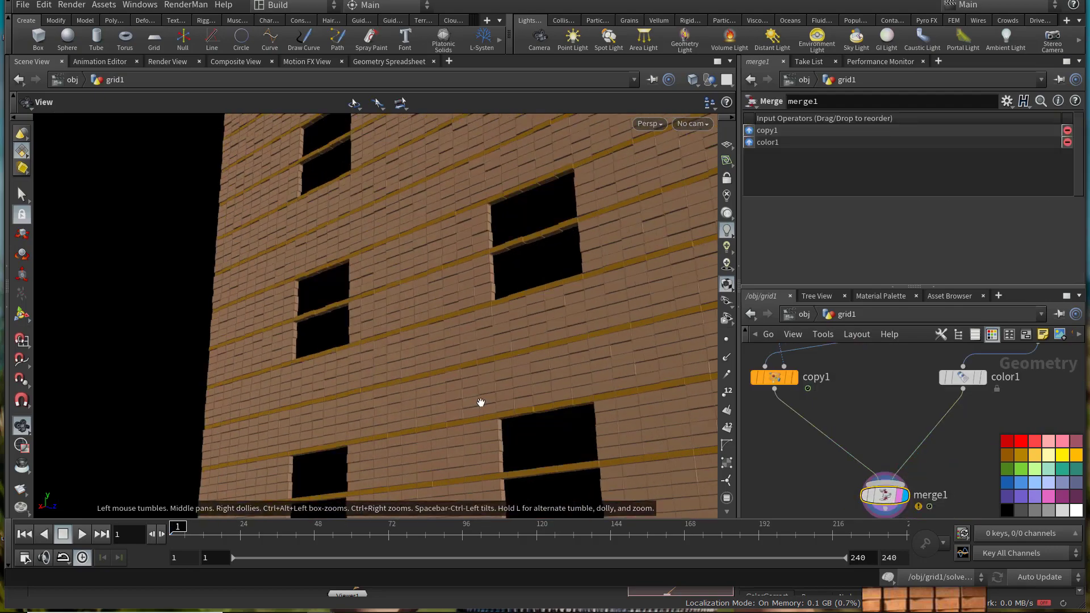
right_click_drag(480, 401, 148, 550)
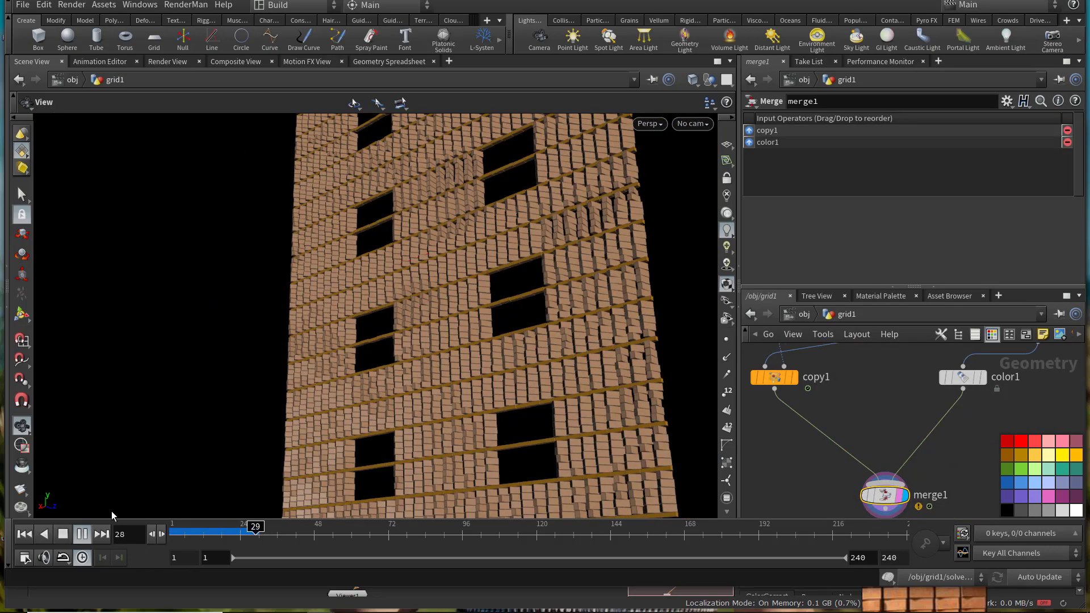
left_click_drag(487, 265, 437, 330)
Step: Set the Scale of pointjitter2 to 0.02 while the animation plays
middle_click_drag(945, 448, 922, 505)
scroll(939, 494, "down", 4)
middle_click_drag(939, 386, 933, 452)
scroll(934, 440, "up", 5)
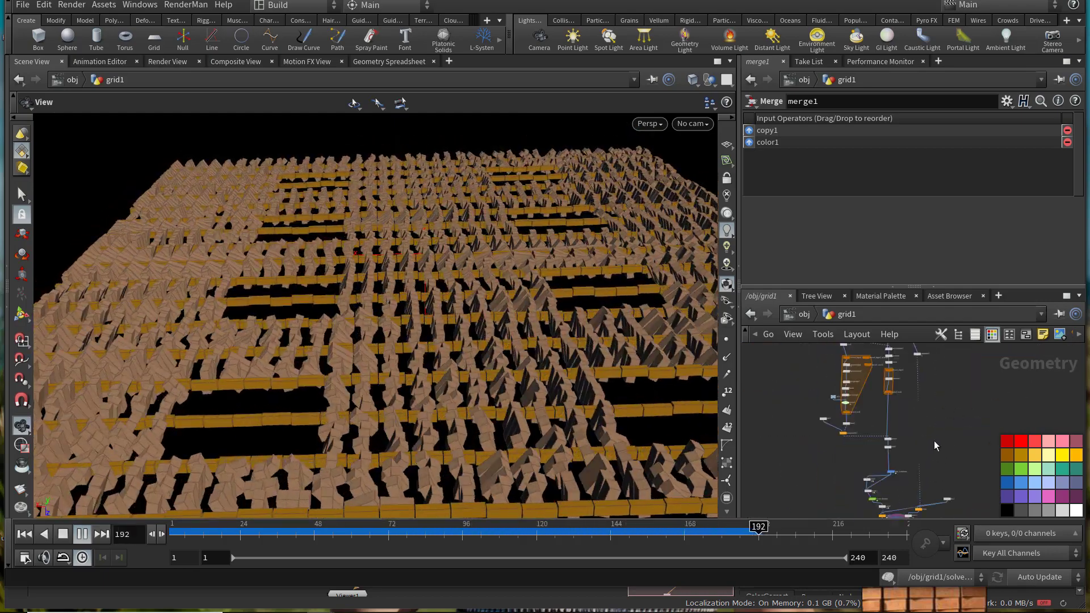
left_click(903, 372)
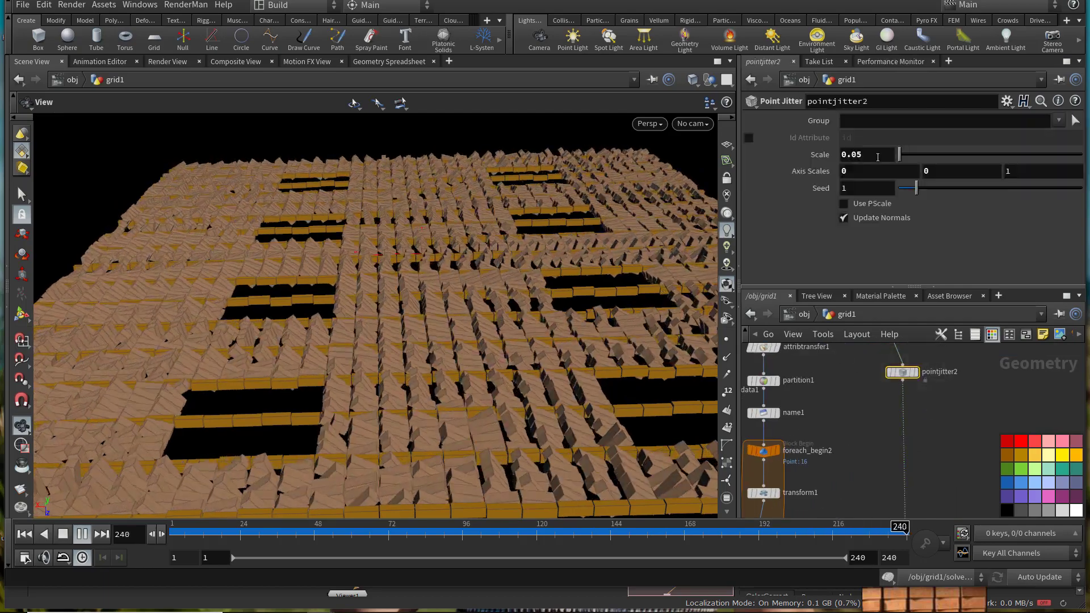
left_click(877, 159)
key("BackSpace")
type("2")
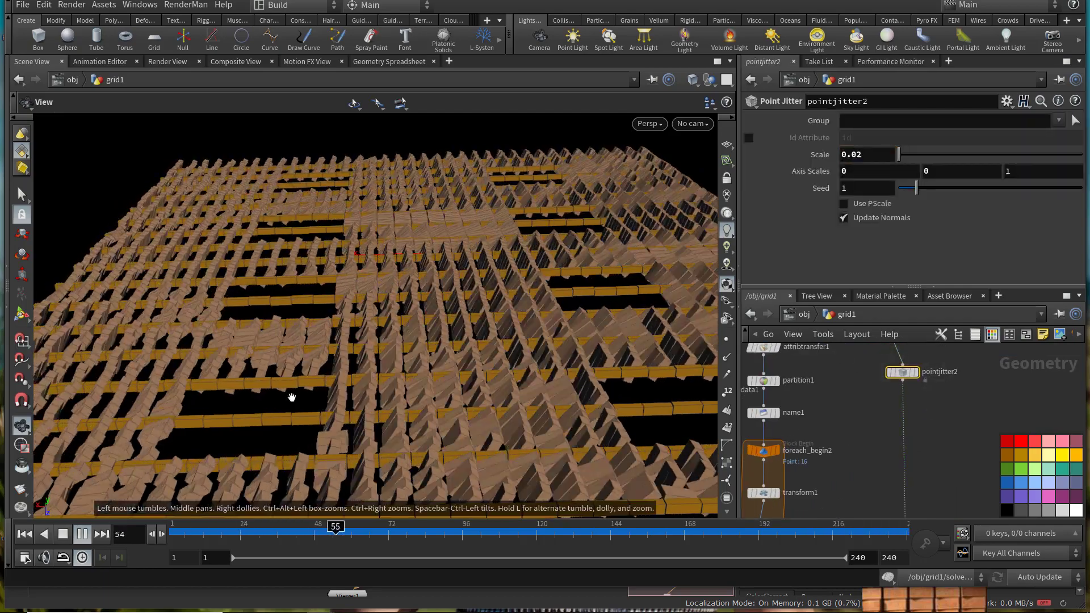
Step: Compare the animated wall with the facade photo 0_(25).jpg in Photos, return to Houdini, and inspect the bricks
left_click(460, 603)
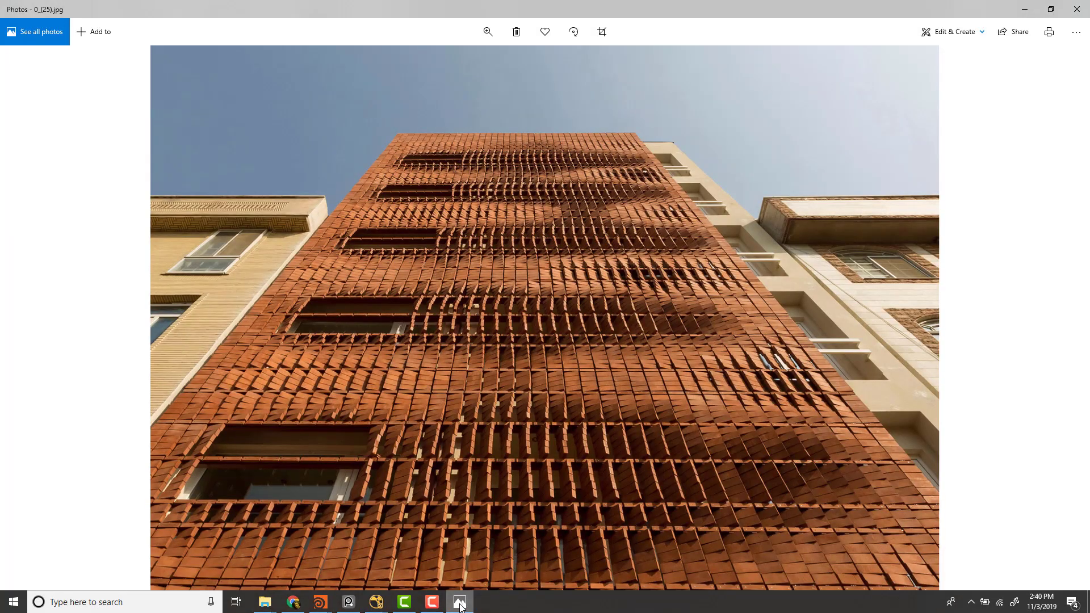
left_click(460, 603)
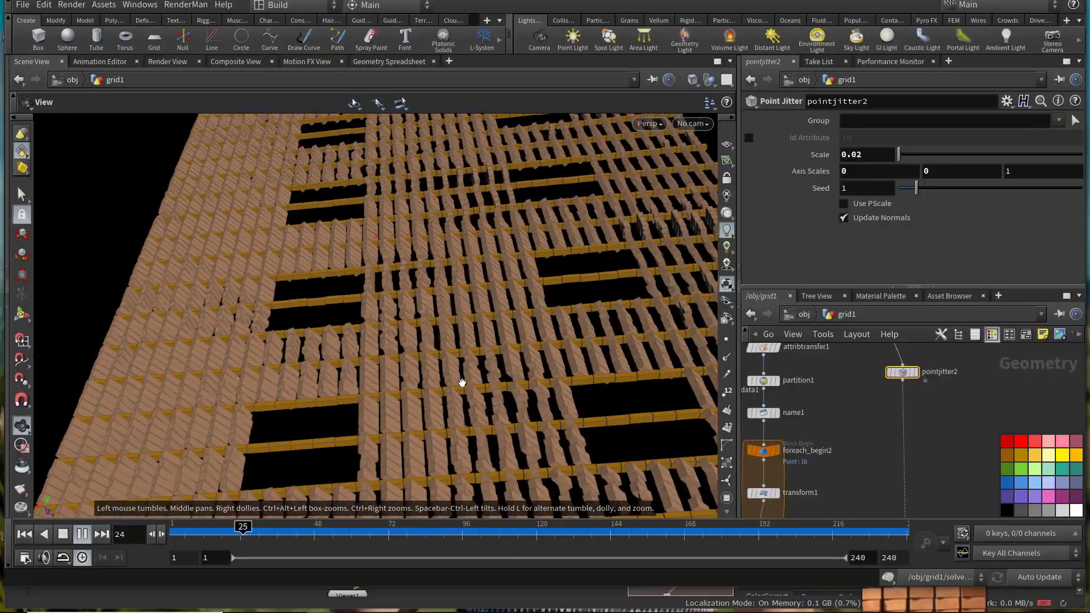
left_click_drag(425, 379, 445, 372)
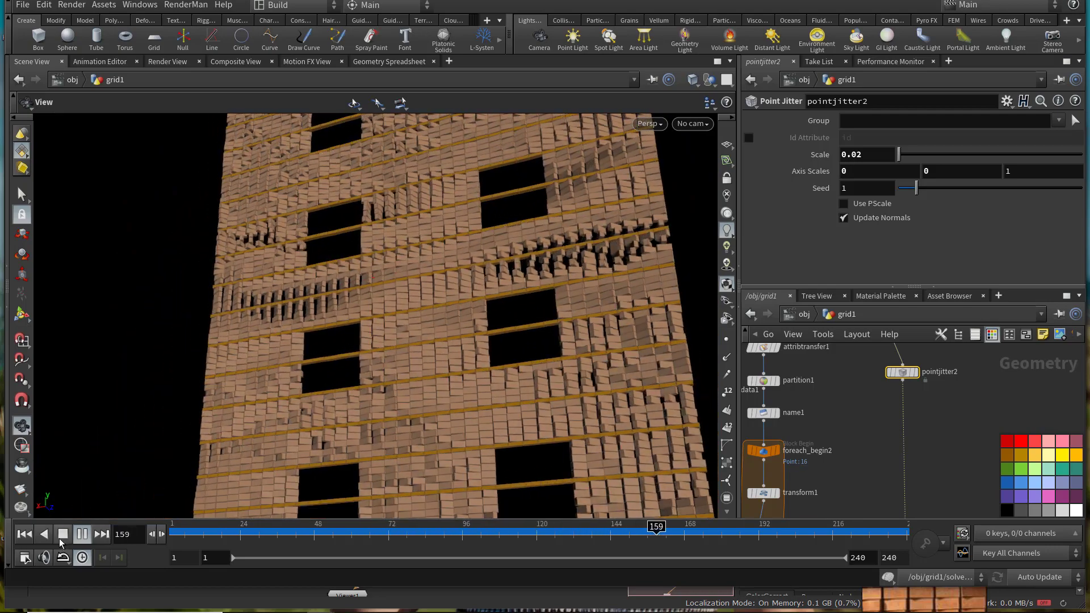
left_click_drag(394, 323, 670, 330)
Step: Display grouprange2, branch an Add node off it inside the for-each loop, and set its polygons to By Group
middle_click_drag(825, 401, 885, 476)
left_click(846, 421)
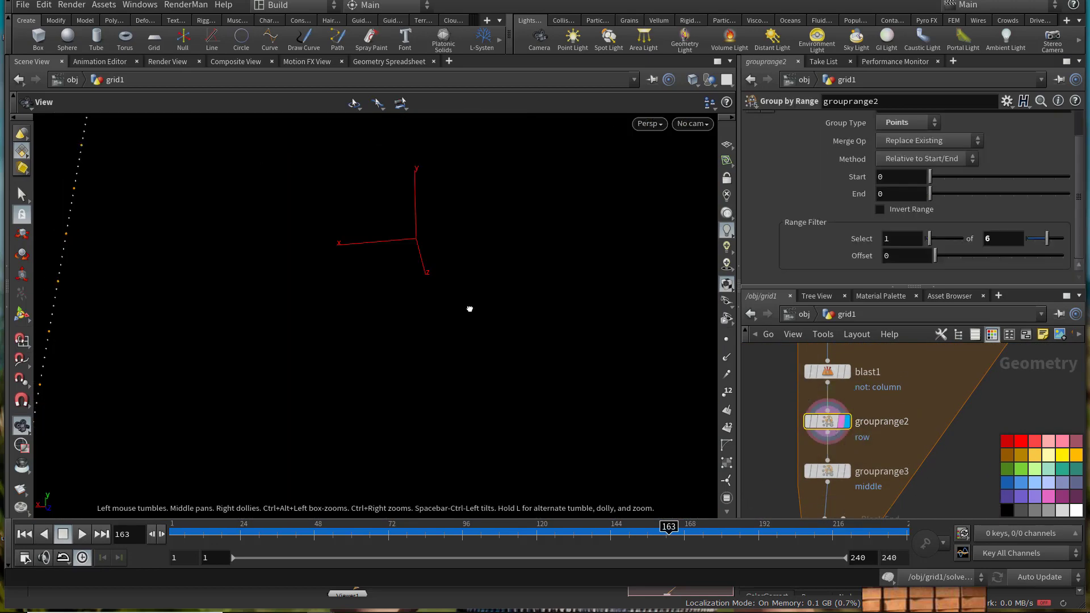
scroll(888, 450, "down", 6)
scroll(901, 429, "up", 7)
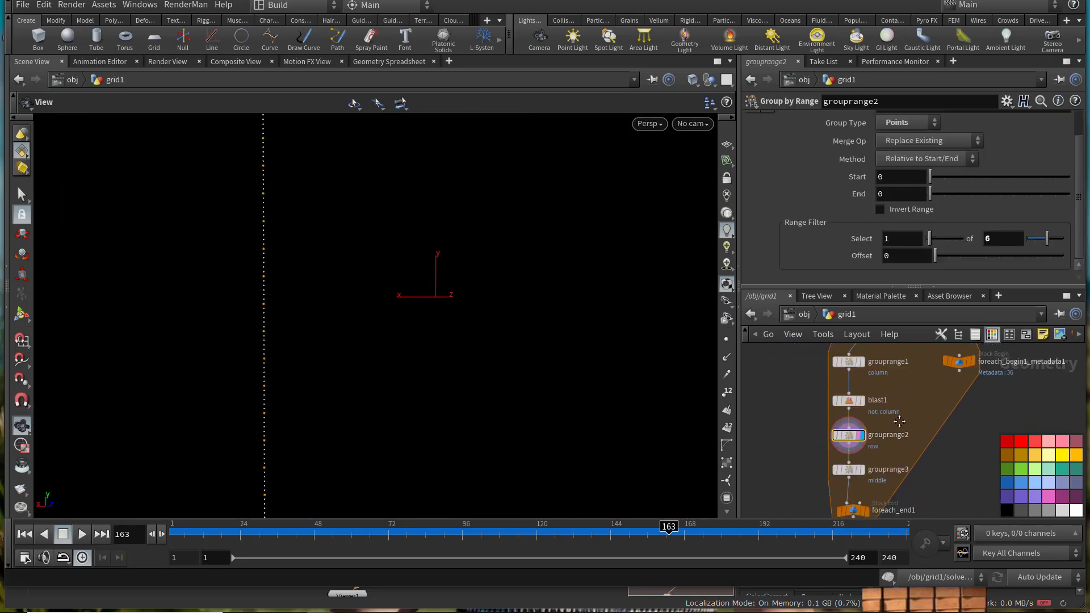
key("Tab")
type("add")
key("Return")
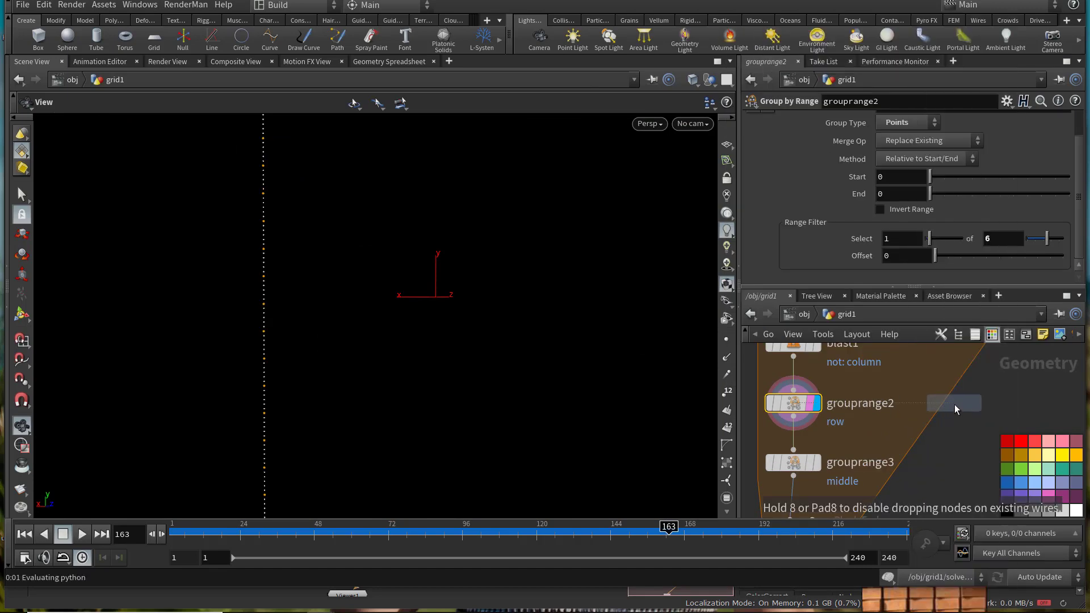
left_click(955, 404)
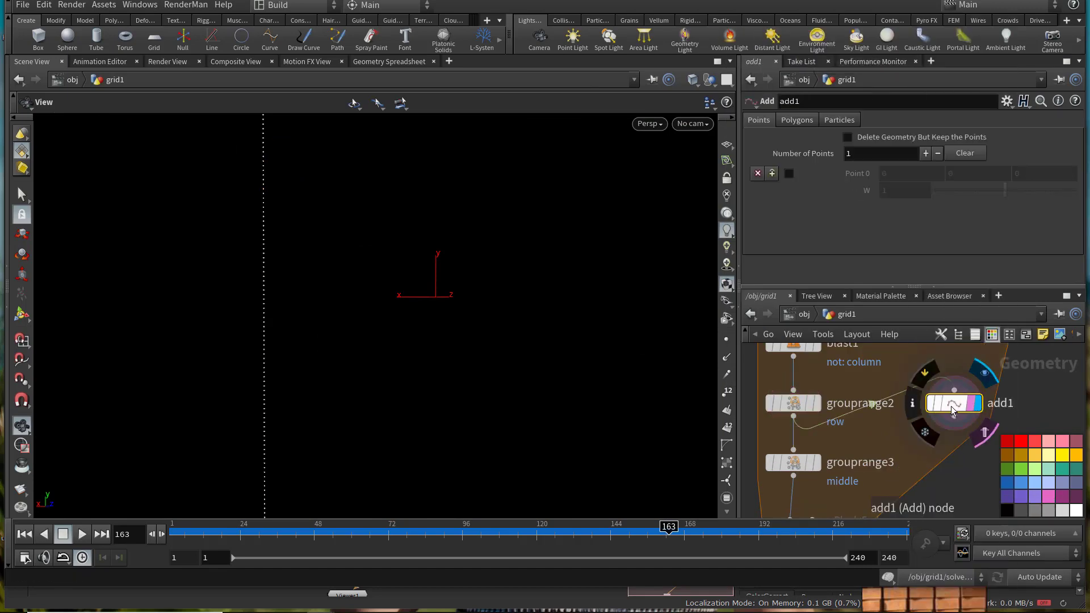
left_click(797, 120)
left_click(836, 156)
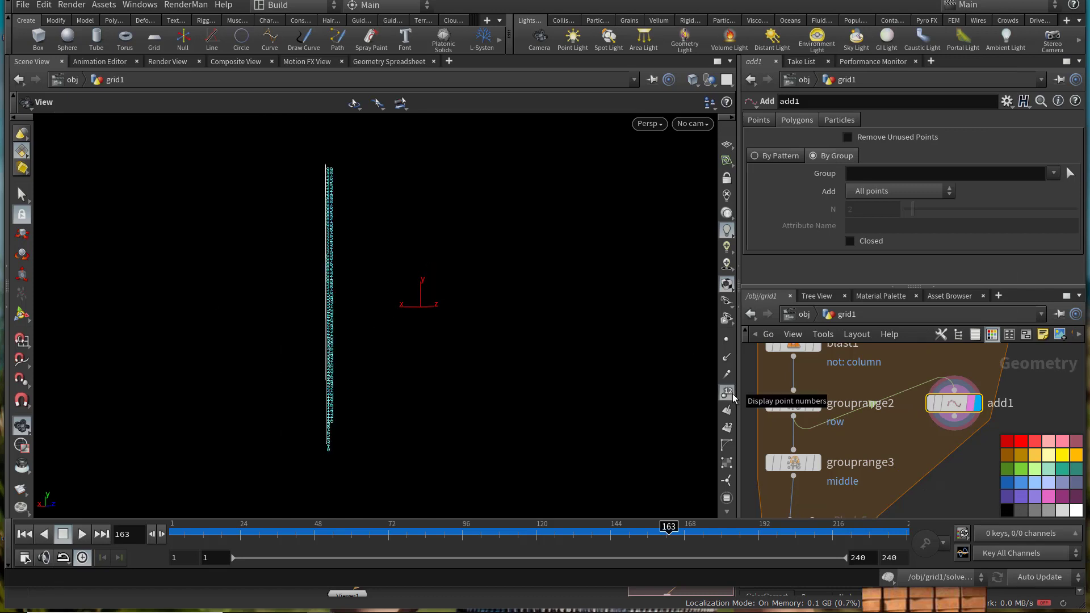
Step: Insert a Merge node between grouprange3 and foreach_end1 that also takes add1 as input
scroll(878, 370, "down", 3)
middle_click_drag(887, 438, 923, 388)
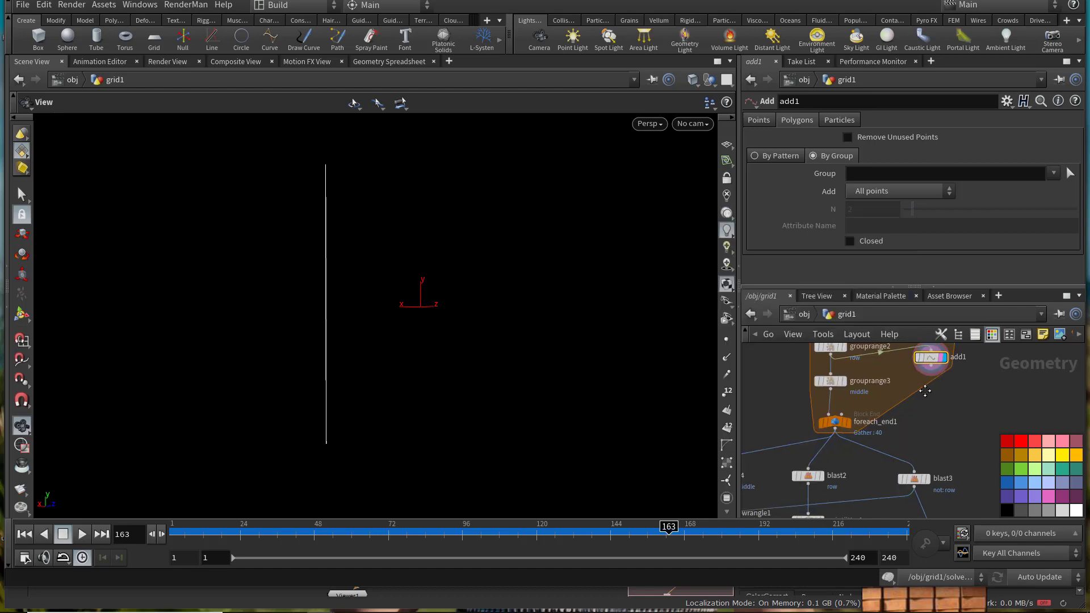
scroll(908, 388, "up", 2)
key("Tab")
type("mer")
key("Return")
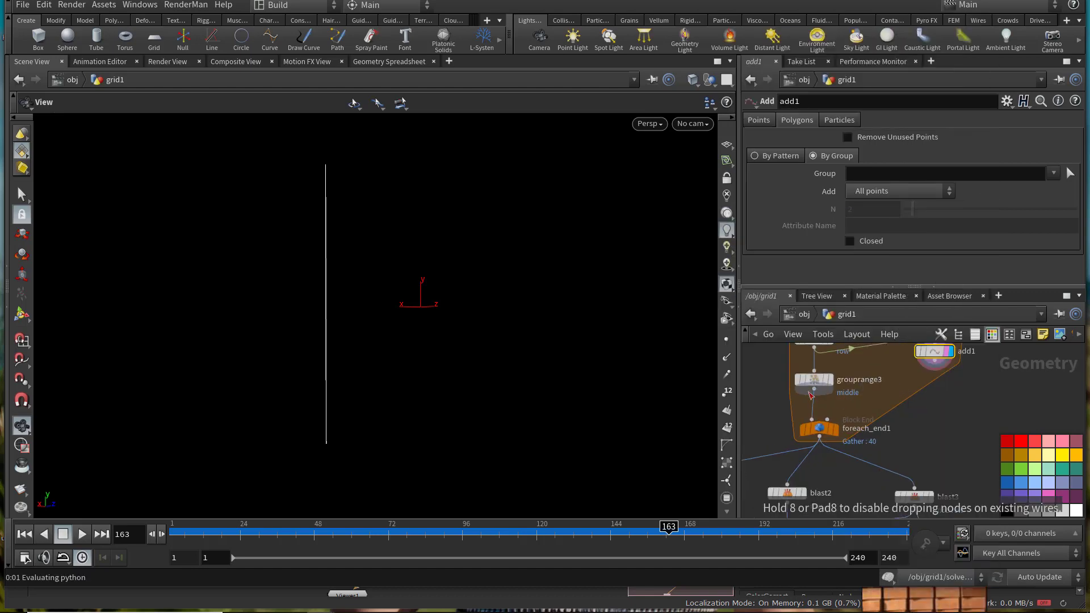
left_click(816, 407)
Step: Insert a Group Create node between add1 and merge2, naming the primitive group wire
key("Tab")
type("gro")
key("Return")
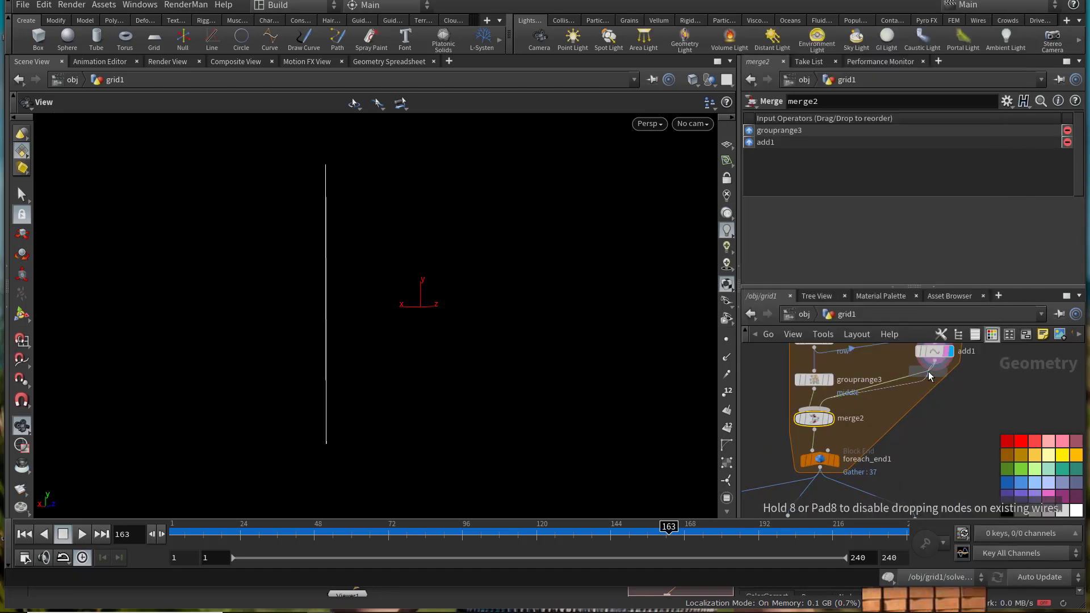
left_click(901, 375)
left_click_drag(899, 389, 922, 396)
left_click_drag(872, 119, 827, 131)
type("pil")
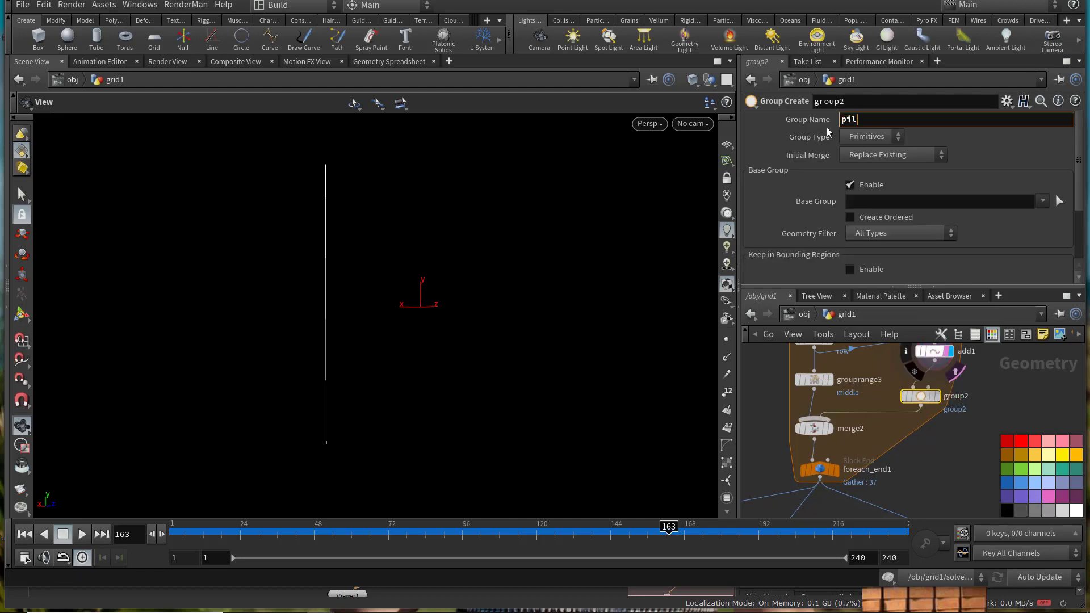
type("re")
key("Return")
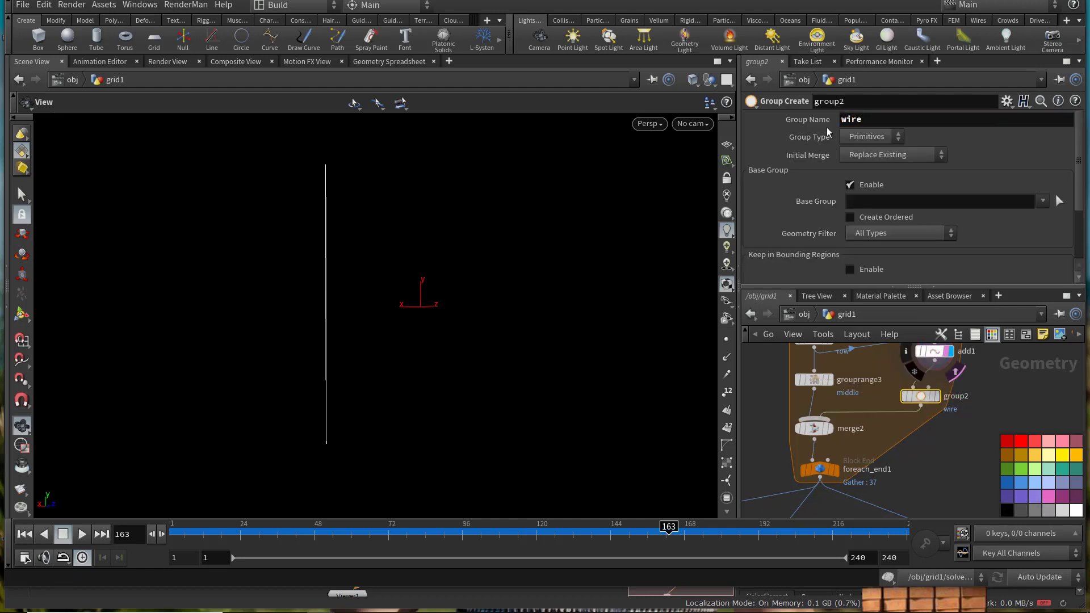
Step: Display the outputs of foreach_end1 and blast2 to examine the vertical lines among the wall points
middle_click_drag(858, 504, 876, 455)
scroll(877, 454, "up", 3)
left_click(845, 409)
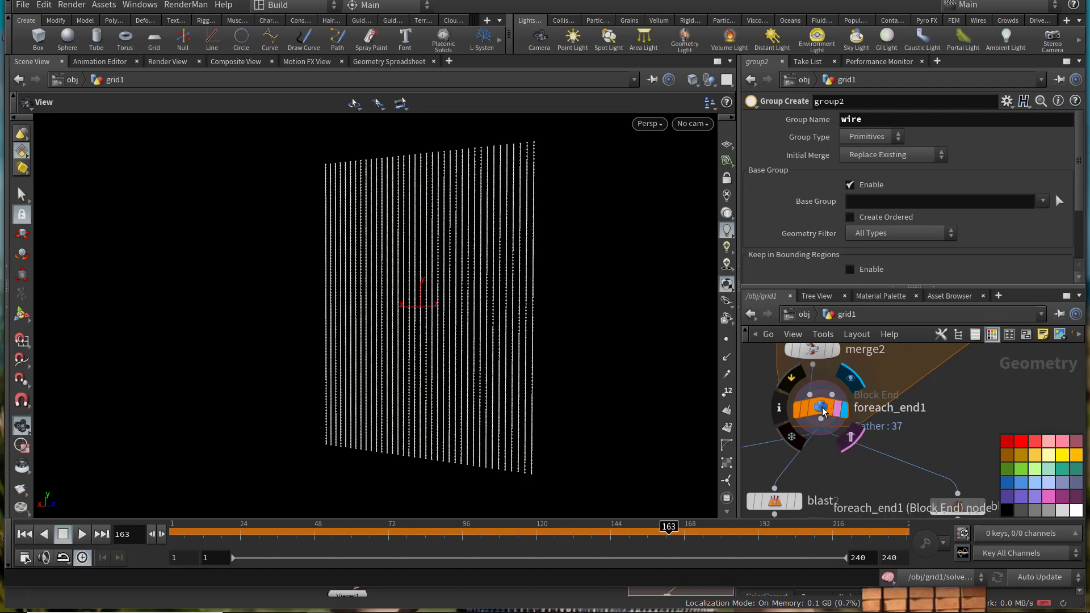
left_click(821, 408)
left_click_drag(419, 341, 441, 338)
middle_click_drag(980, 484, 940, 418)
scroll(939, 419, "down", 3)
scroll(939, 419, "up", 2)
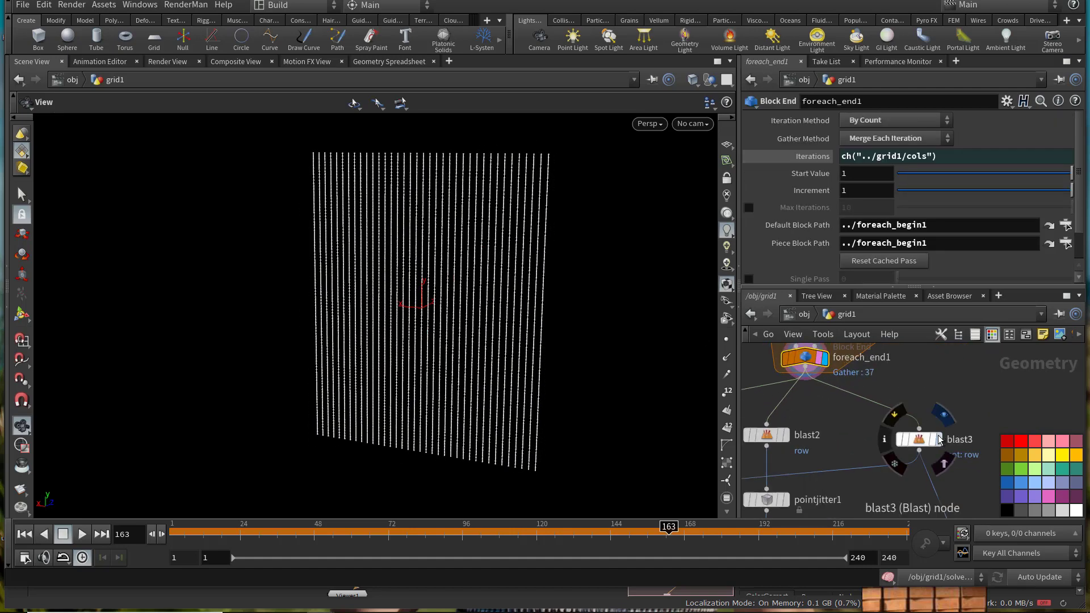
middle_click_drag(928, 368, 1035, 349)
scroll(1022, 353, "up", 1)
left_click(880, 423)
left_click(856, 423)
right_click_drag(613, 335, 752, 375)
Step: Insert a Blast node between blast4 and attribwrangle1 that deletes the wire group
scroll(922, 391, "down", 4)
middle_click_drag(823, 410, 910, 384)
scroll(889, 402, "up", 3)
left_click(870, 413)
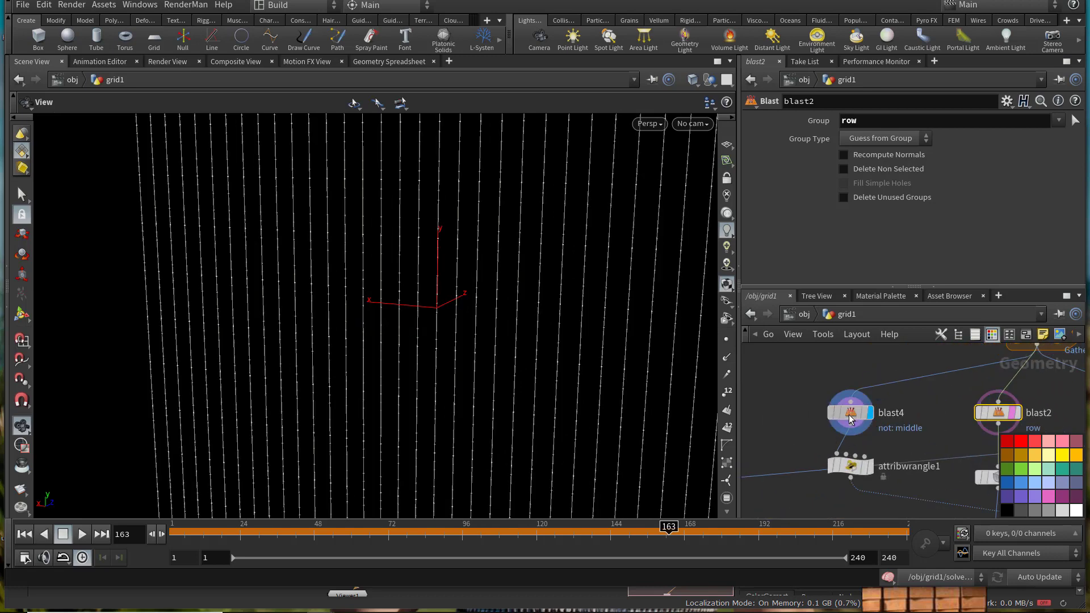
left_click_drag(850, 419, 864, 379)
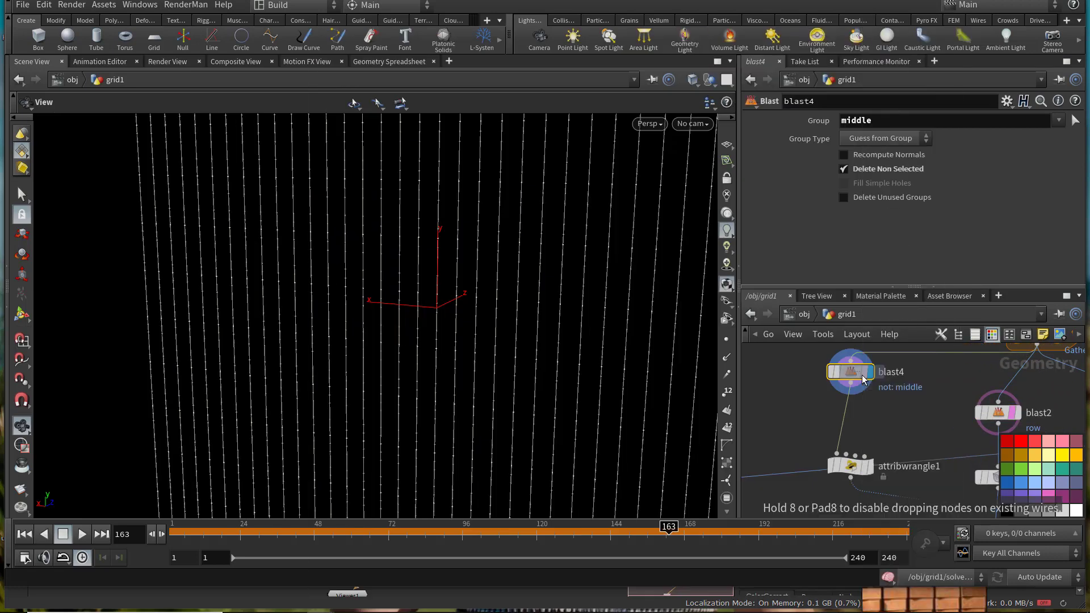
left_click(848, 420)
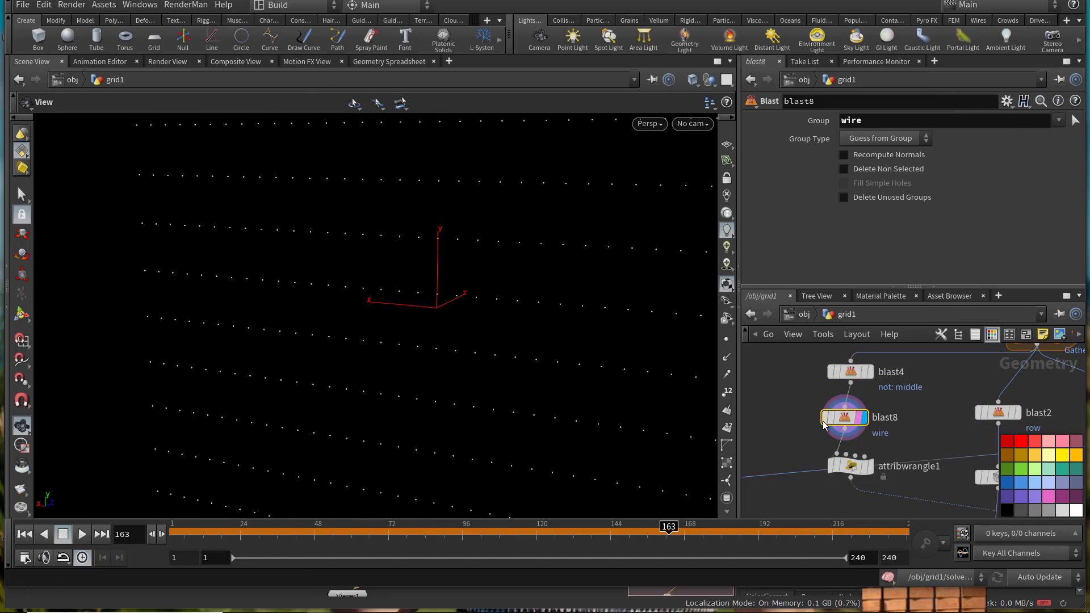
Step: Copy the wire Blast node, insert the copy between blast2 and pointjitter1, and display it
key("ctrl+c")
middle_click_drag(825, 424, 775, 433)
left_click(965, 423)
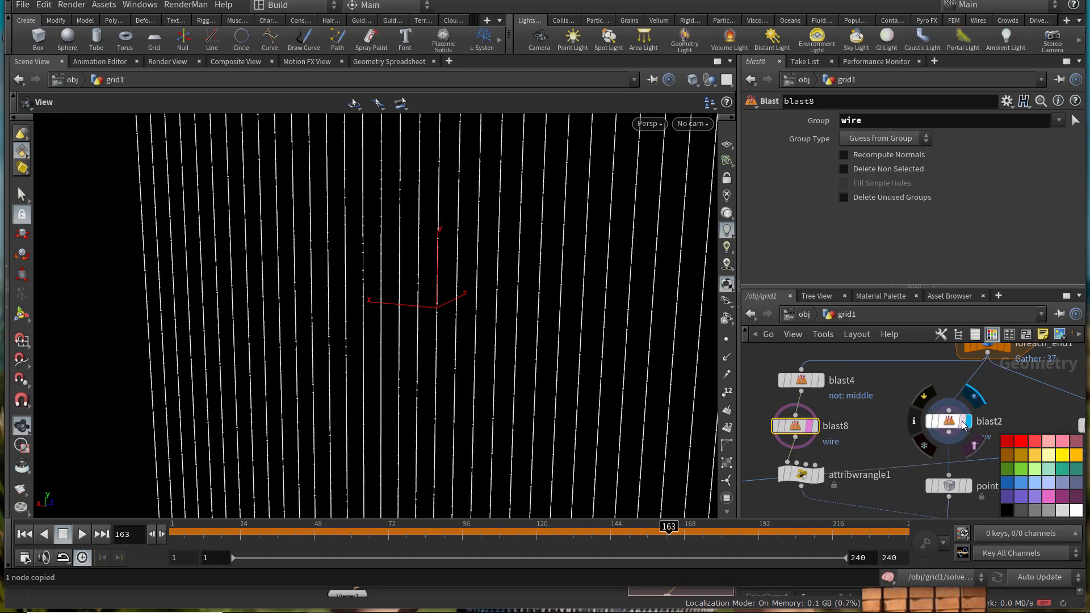
left_click_drag(950, 422, 950, 404)
key("ctrl+v")
left_click_drag(914, 437, 947, 440)
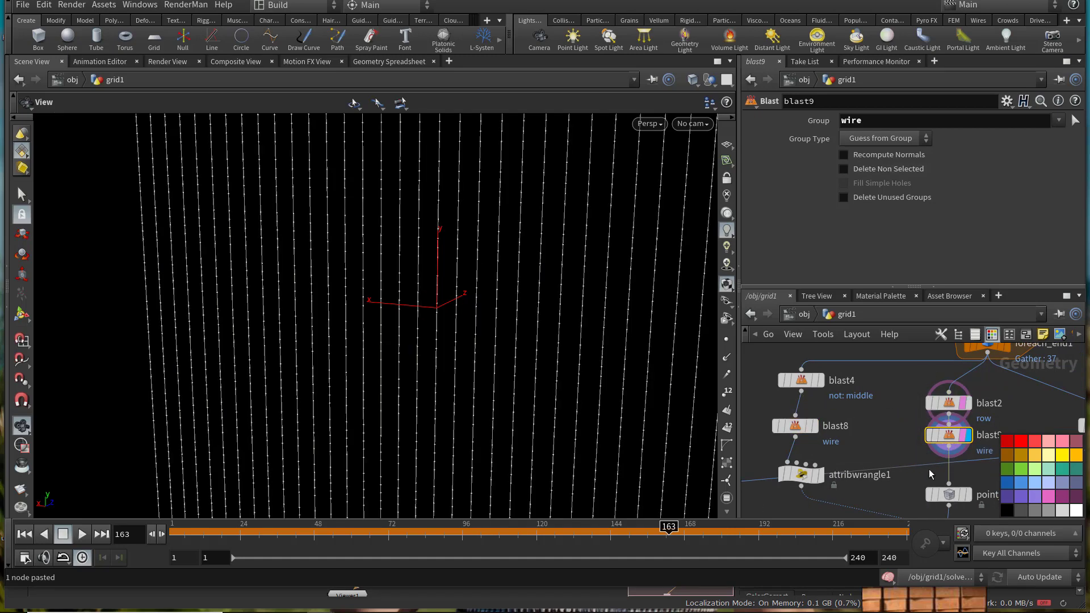
left_click(964, 435)
Step: Paste another wire Blast node between foreach_end1 and blast3 and display its points
middle_click_drag(840, 429, 754, 423)
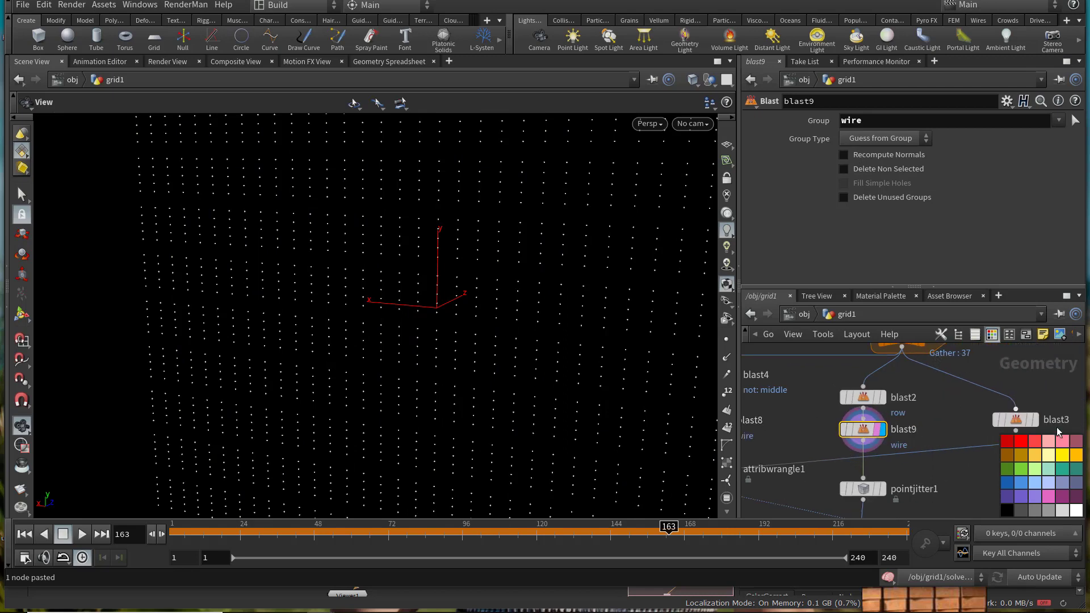
left_click(1033, 419)
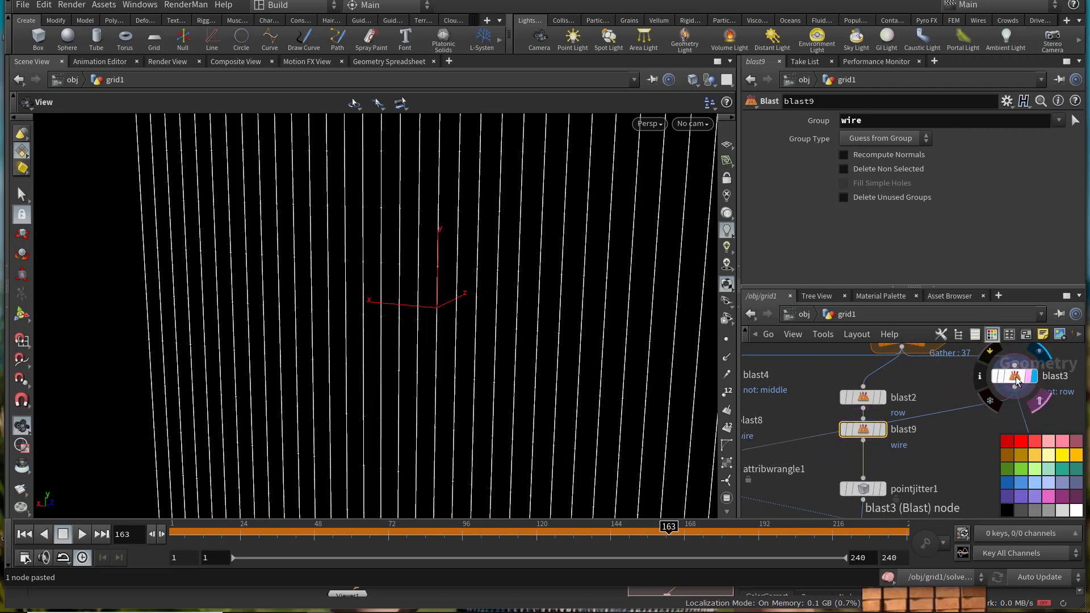
middle_click_drag(949, 377, 940, 379)
key("ctrl+v")
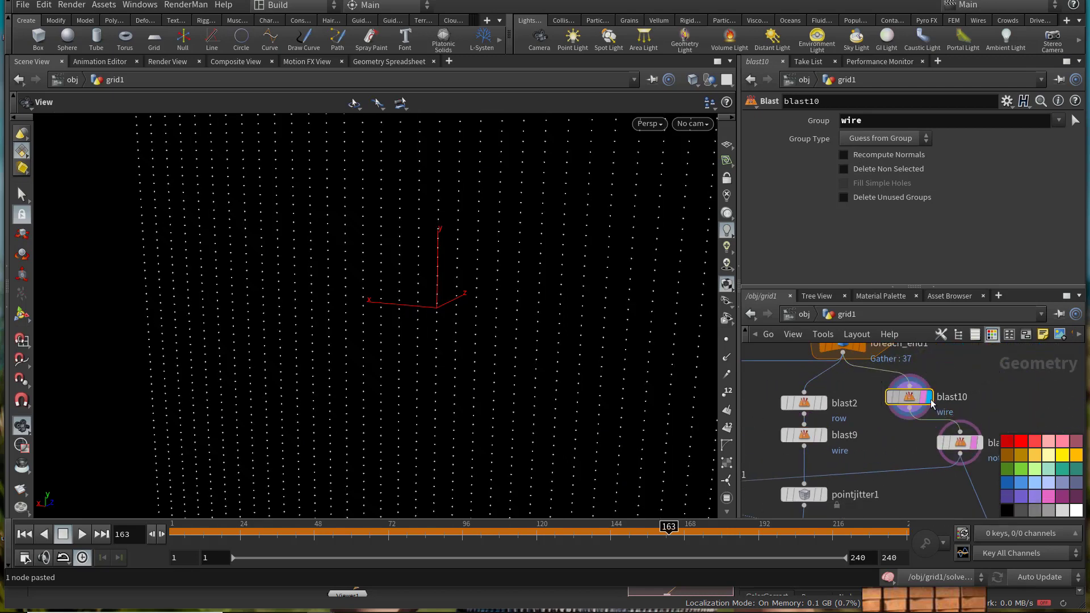
scroll(532, 320, "down", 3)
scroll(532, 320, "down", 3)
mouse_move(532, 320)
left_mouse_down()
mouse_move(567, 311)
mouse_move(528, 313)
left_mouse_up()
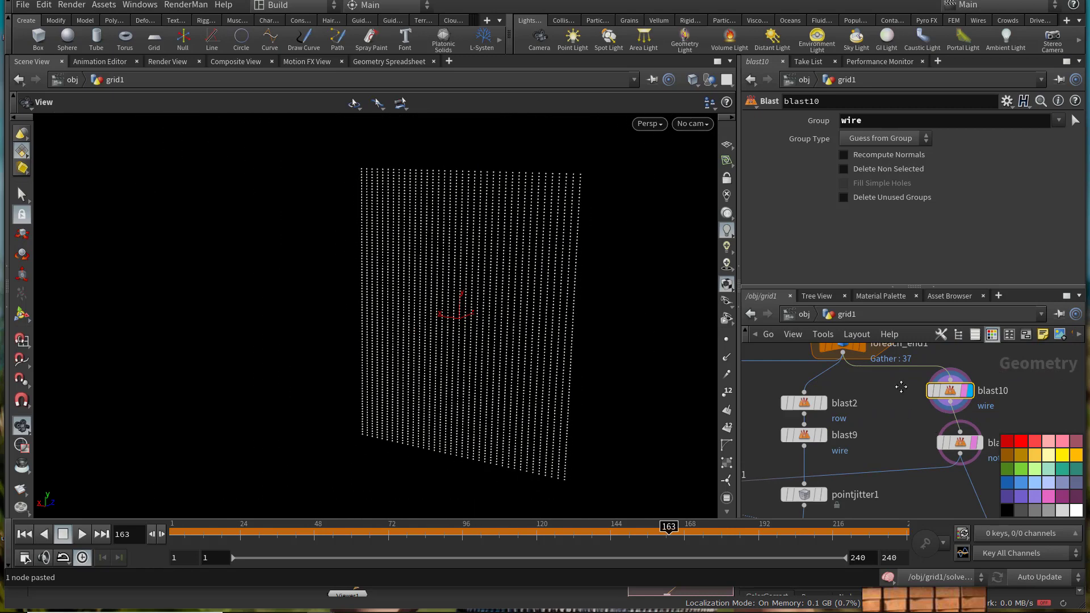
Step: Display pointjitter2 to check its rows of points, and save the scene
scroll(903, 388, "down", 4)
middle_click_drag(958, 471, 942, 431)
scroll(946, 445, "up", 2)
left_click(947, 445)
left_click(936, 444)
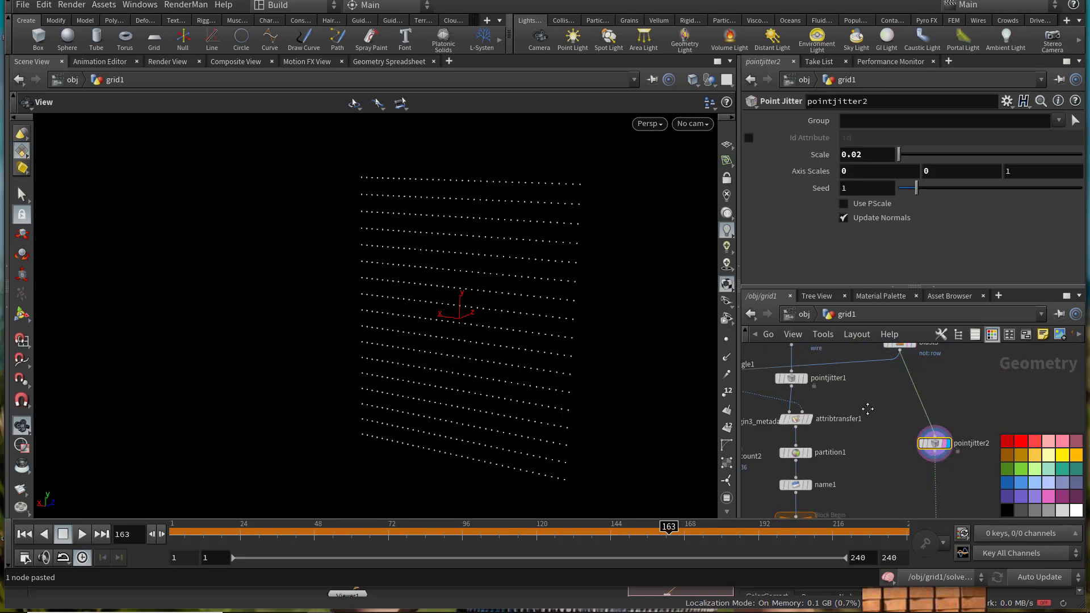
middle_click_drag(867, 408, 876, 428)
key("ctrl+s")
Step: Duplicate blast10 as a separate branch from foreach_end1 and enable Delete Non Selected to keep only the wire group
scroll(907, 383, "down", 3)
middle_click_drag(902, 380, 898, 438)
scroll(910, 413, "up", 3)
left_click_drag(896, 405, 988, 417, "alt")
left_click(988, 417)
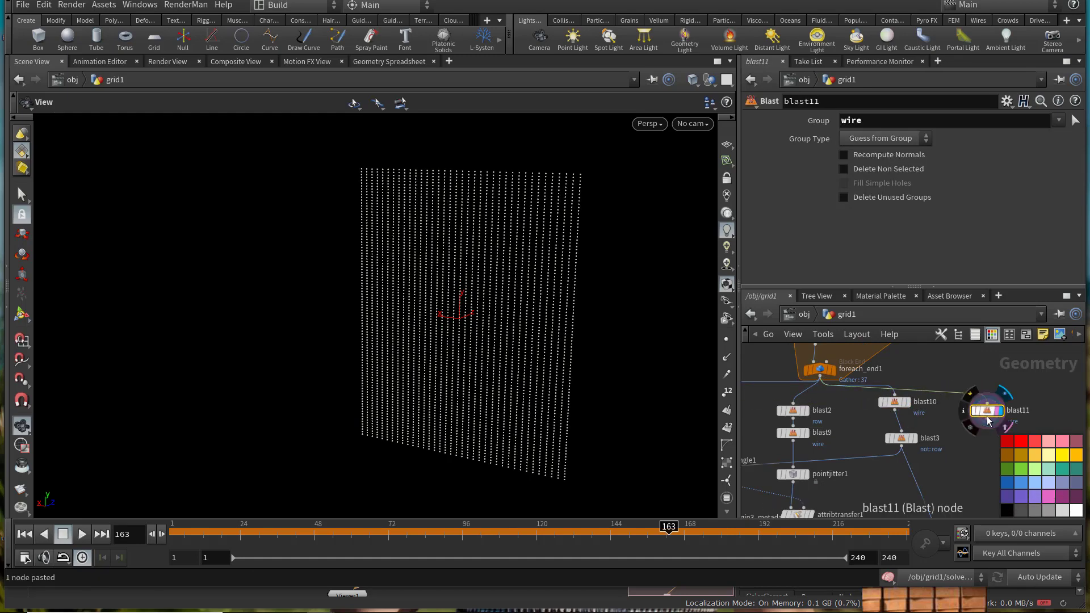
left_click(891, 167)
scroll(528, 305, "up", 5)
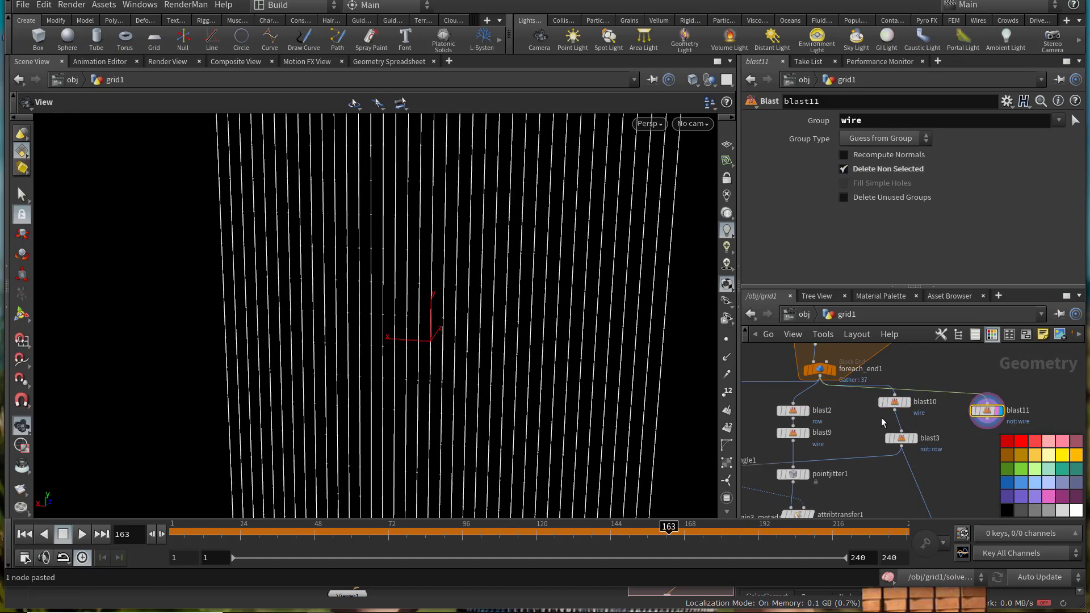
Step: Add a PolyWire node fed by blast11 and display it
middle_click_drag(1011, 471, 898, 417)
key("Tab")
type("polywire")
key("Return")
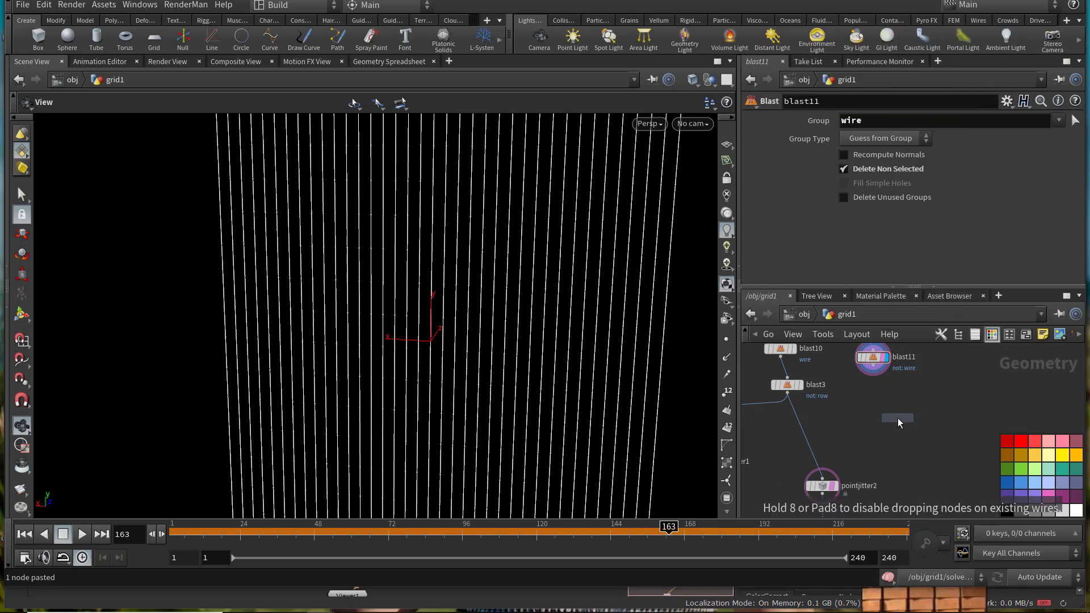
left_click(898, 418)
left_click(899, 407)
left_click(873, 366)
scroll(918, 423, "up", 3)
left_click(911, 415)
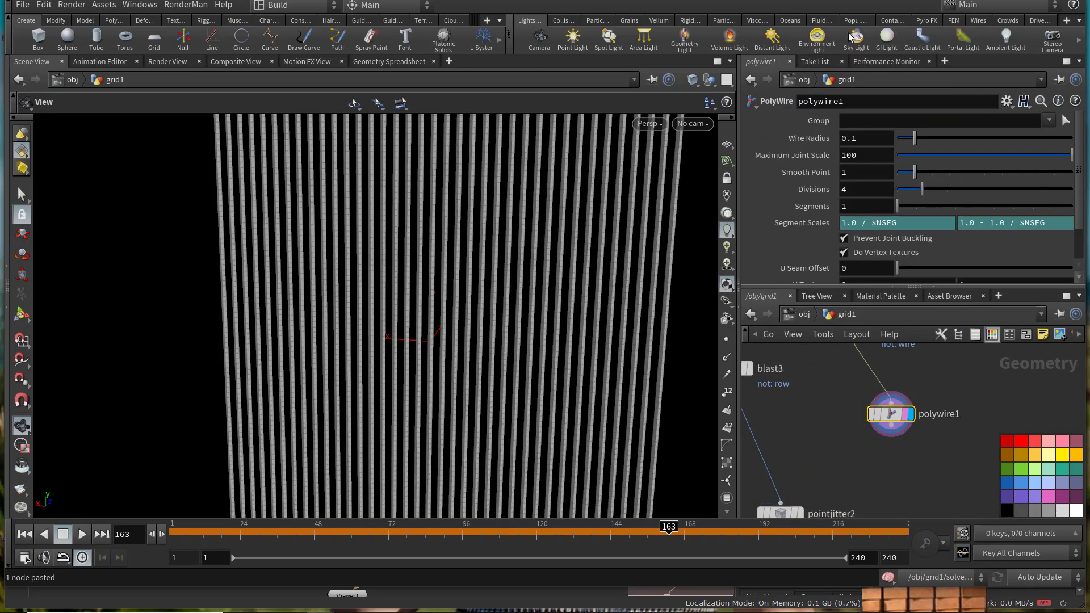
Step: Set polywire1's Wire Radius to 0.01 and Divisions to 8
key("BackSpace")
type("01")
key("Return")
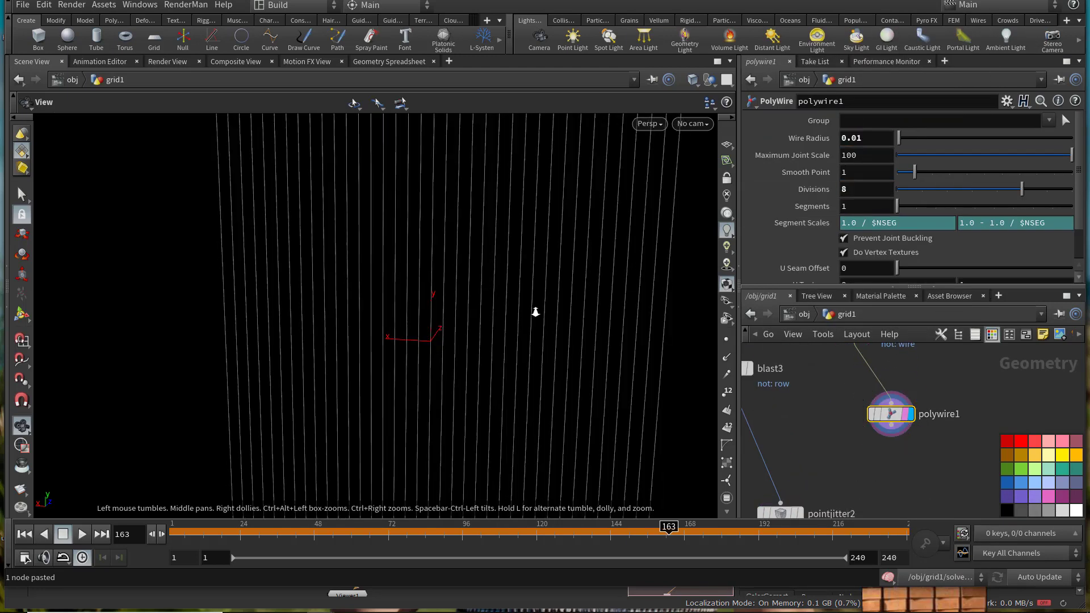
right_click_drag(536, 311, 731, 343)
left_click_drag(704, 342, 665, 346)
Step: Add a Null node near box1, name it OUTPOUT_WIRE, and connect polywire1 to it
scroll(937, 449, "down", 6)
scroll(934, 443, "up", 5)
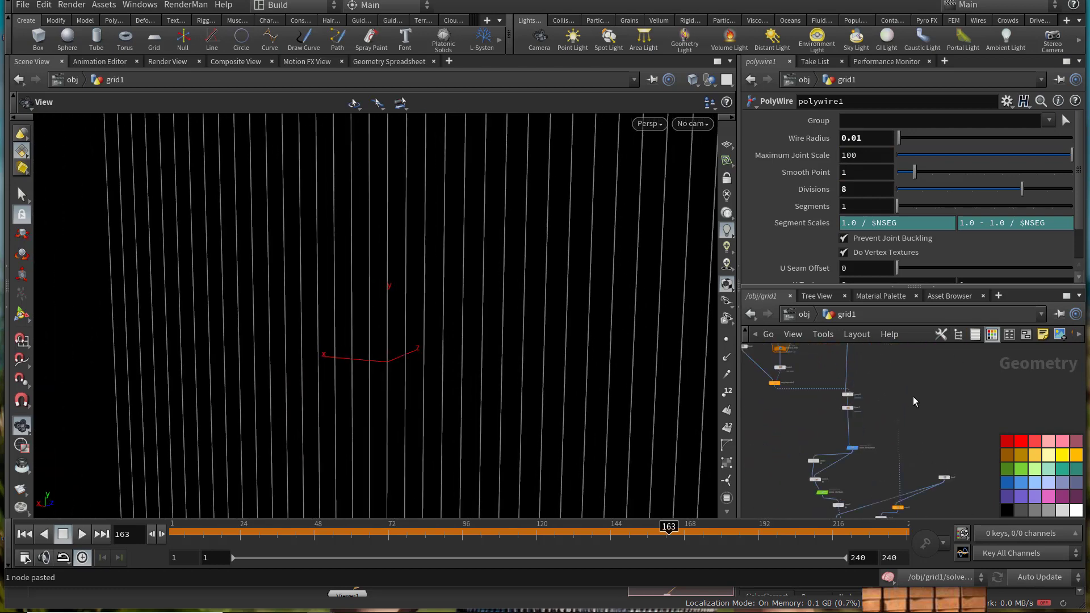
key("Tab")
type("nul")
key("Return")
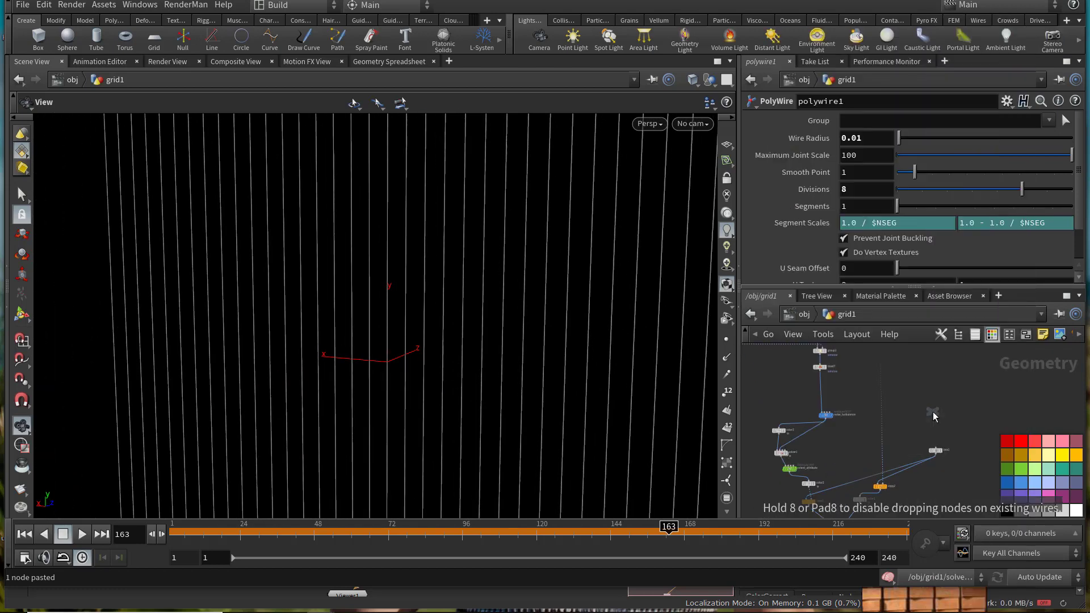
left_click(901, 436)
double_click(925, 436)
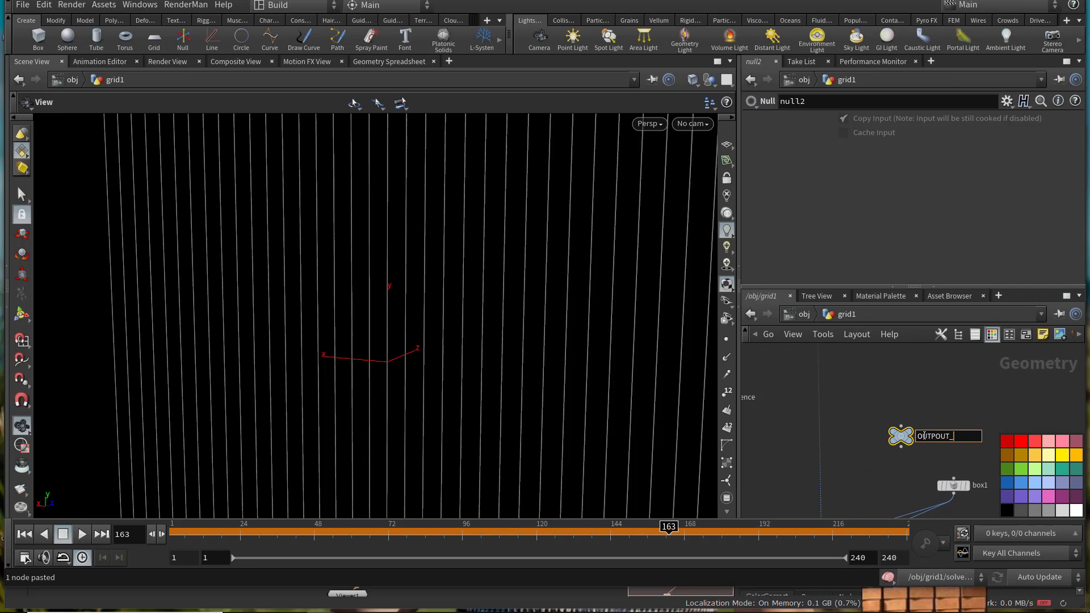
left_click(901, 426)
middle_click_drag(934, 390, 928, 420)
scroll(922, 493, "down", 5)
scroll(929, 420, "up", 3)
left_click(914, 357)
Step: Connect OUTPOUT_WIRE to merge1
scroll(938, 387, "down", 5)
middle_click_drag(939, 483, 943, 430)
scroll(959, 418, "up", 3)
middle_click_drag(943, 478, 958, 421)
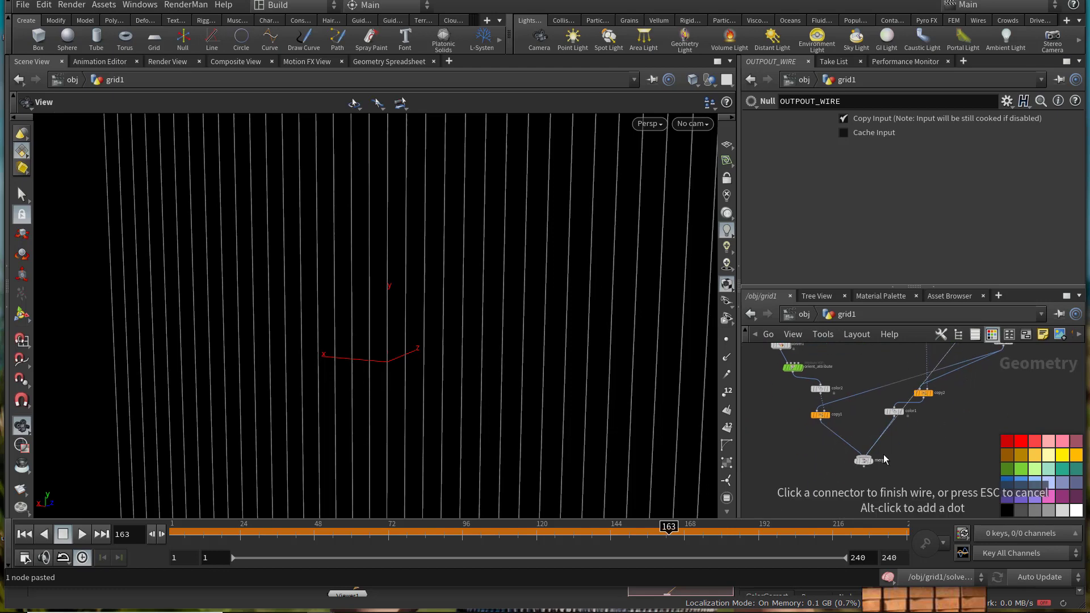
scroll(876, 455, "up", 3)
left_click(862, 457)
Step: Add a Merge node below merge1 and connect merge1 and OUTPOUT_WIRE to it
scroll(910, 437, "down", 5)
key("Tab")
type("mer")
key("Return")
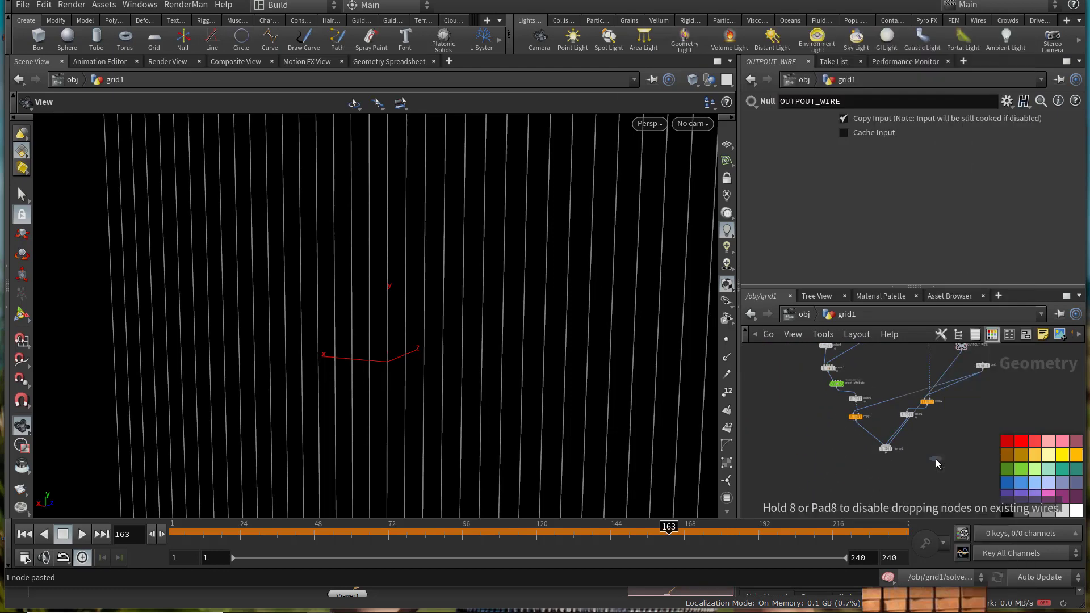
left_click(936, 461)
left_click(935, 463)
middle_click_drag(919, 452, 898, 451)
scroll(898, 452, "up", 3)
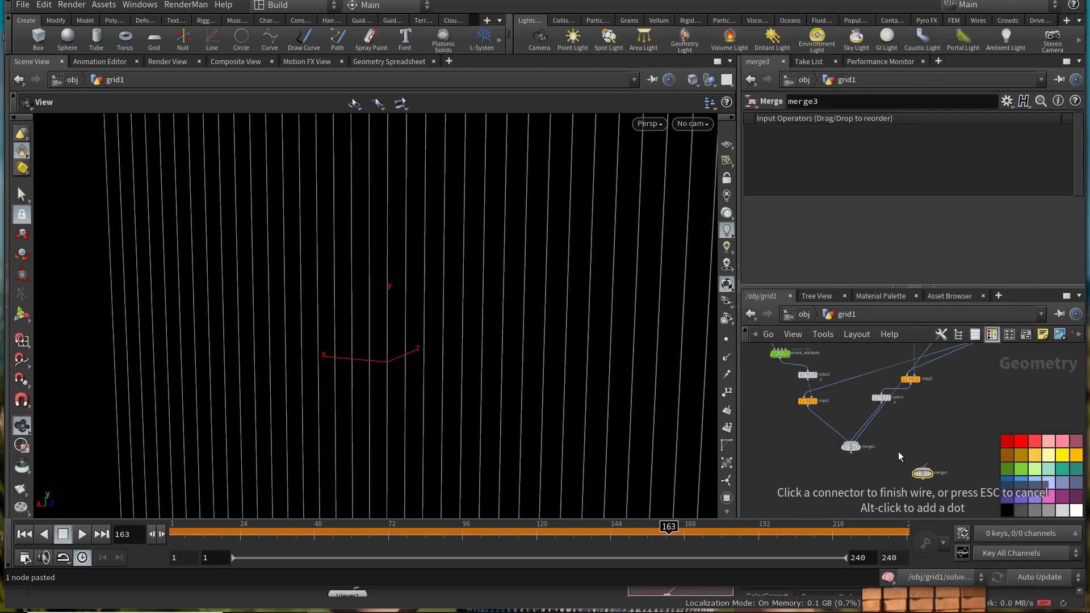
left_click(843, 455)
left_click(922, 468)
middle_click_drag(965, 451, 955, 523)
left_click(951, 379)
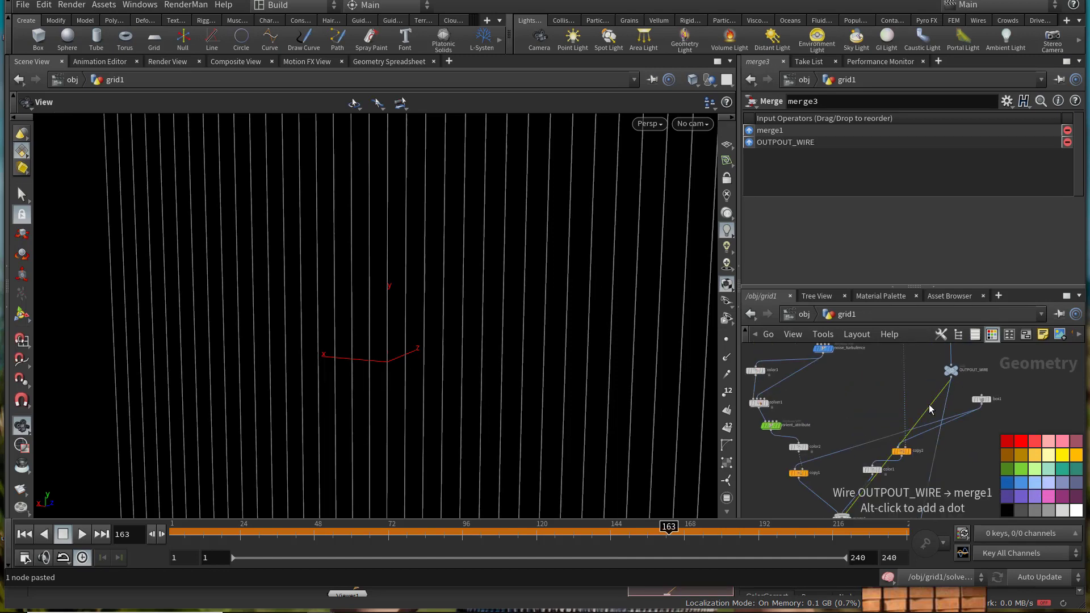
Step: Remove the connection from OUTPOUT_WIRE to merge1 and maximize the network editor
middle_click_drag(919, 455, 919, 389)
scroll(919, 389, "up", 2)
key("ctrl+b")
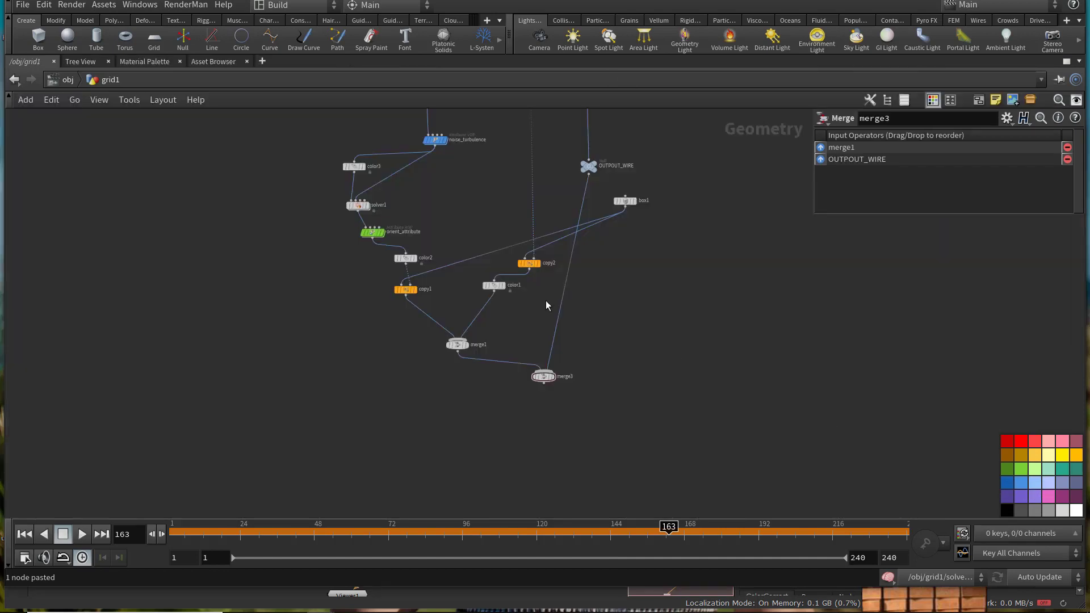
Step: Move the merge3 node slightly further down, keeping it below OUTPOUT_WIRE
left_click_drag(544, 376, 570, 391)
middle_click_drag(620, 209, 661, 340)
scroll(635, 347, "down", 4)
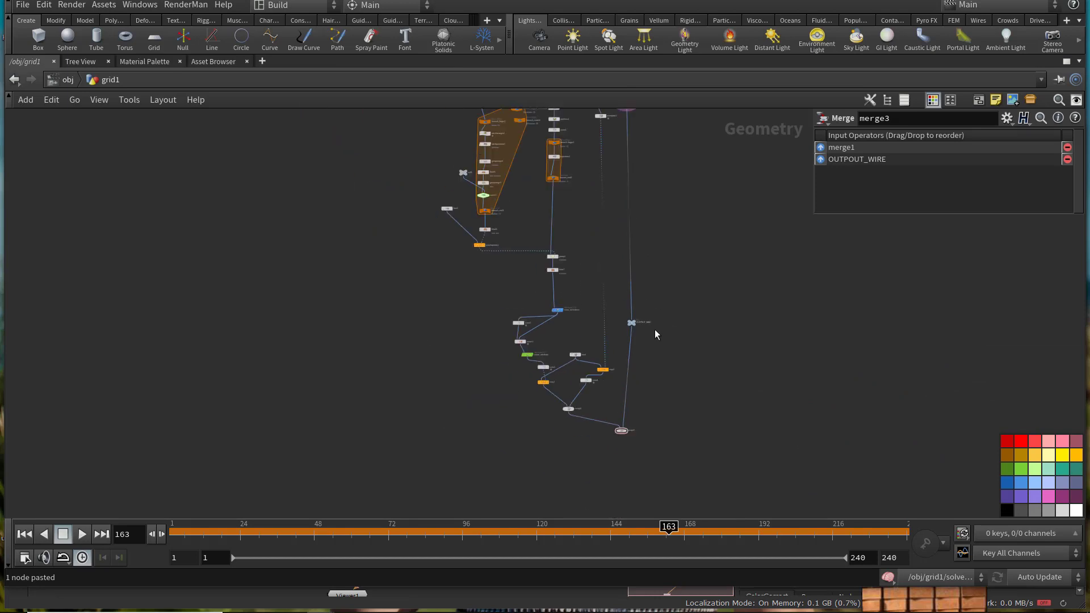
middle_click_drag(688, 246, 683, 397)
scroll(619, 243, "up", 3)
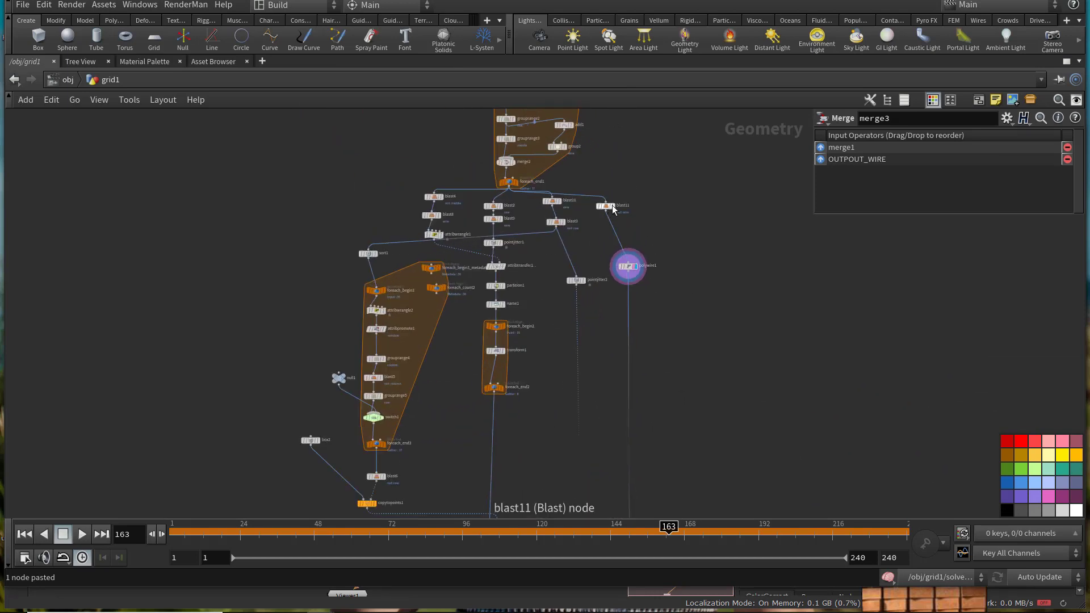
Step: Select the two topmost nodes of the network, including delete1, and save the scene
scroll(694, 250, "down", 3)
middle_click_drag(692, 326, 690, 417)
scroll(555, 188, "up", 1)
left_click_drag(521, 151, 564, 219)
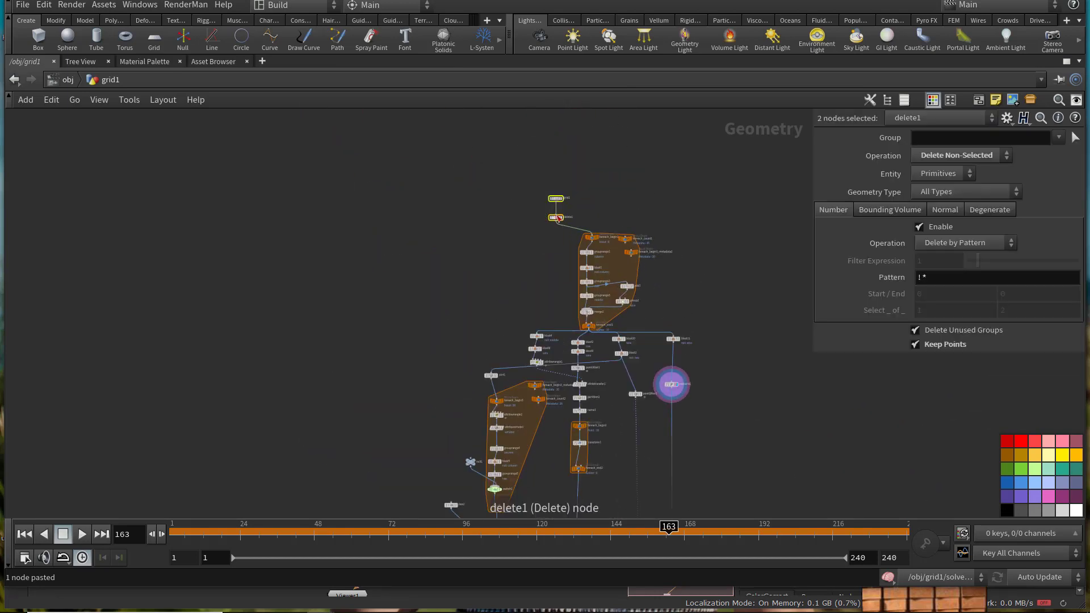
scroll(728, 370, "down", 3)
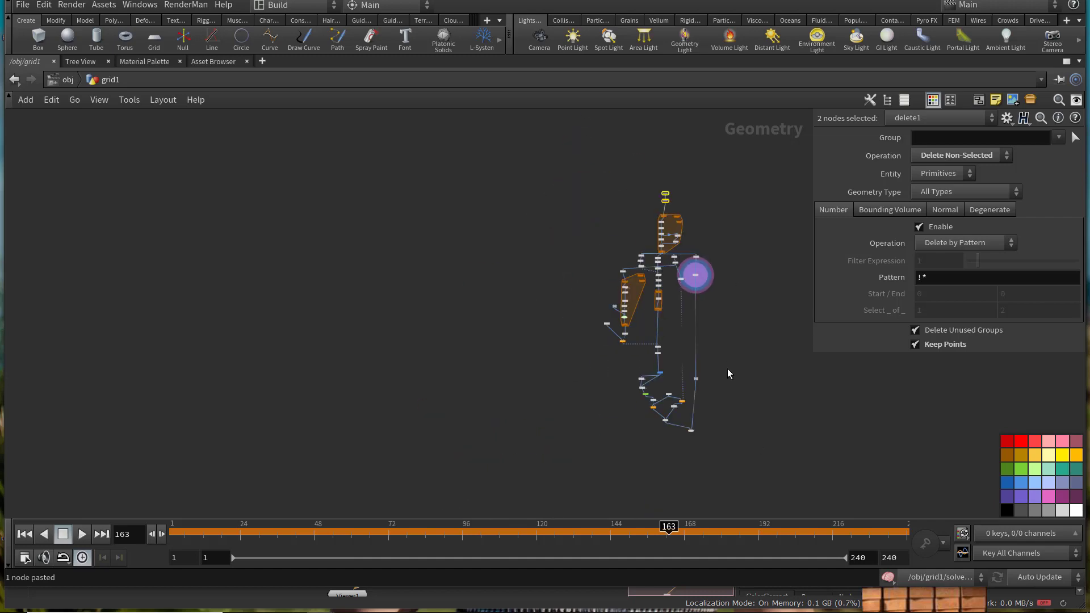
scroll(721, 314, "up", 3)
key("ctrl+s")
middle_click_drag(721, 315, 687, 244)
scroll(638, 392, "up", 3)
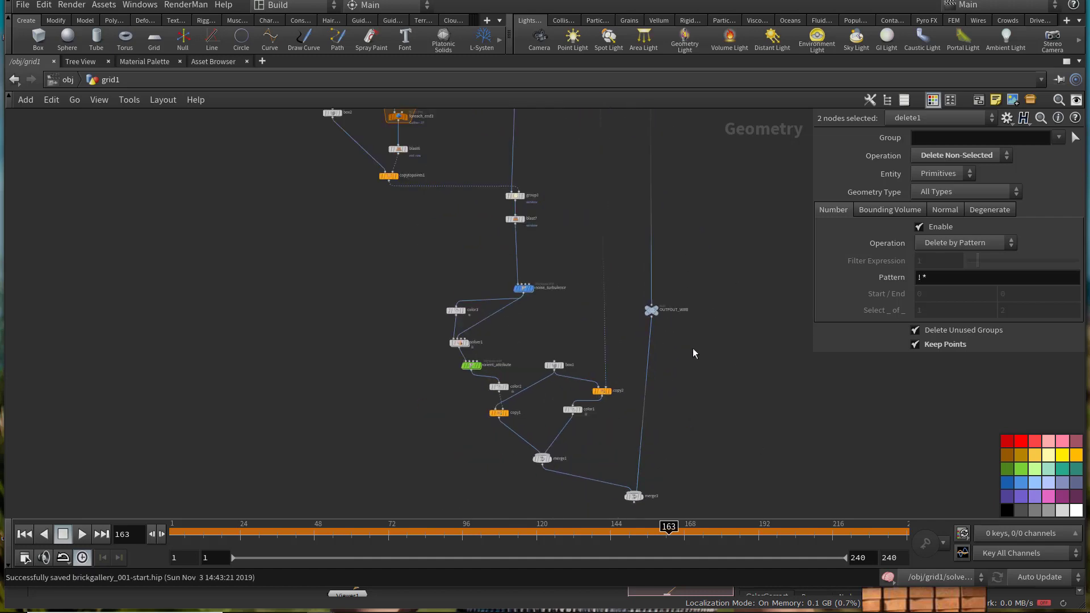
Step: Insert a Boolean node into the wire branch between polywire1 and OUTPOUT_WIRE
middle_click_drag(699, 154, 701, 300)
left_click(701, 300)
key("Tab")
type("bool")
key("Return")
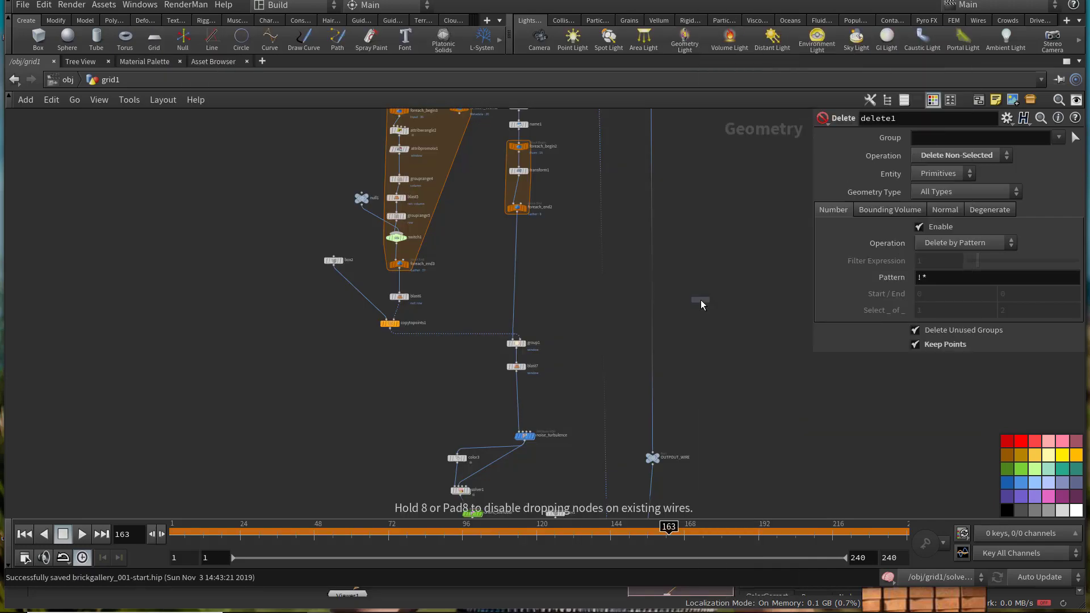
middle_click_drag(680, 388, 681, 364)
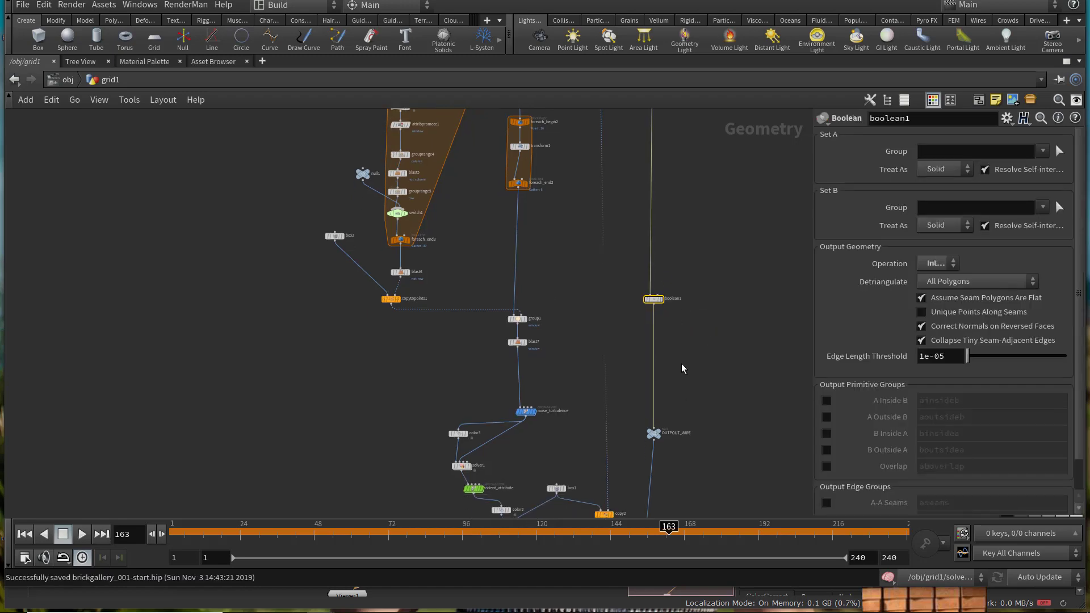
Step: Restore the multi-pane layout and display the merge3 result in the viewport to see the wires together with the bricks
key("ctrl+b")
scroll(917, 503, "down", 4)
middle_click_drag(926, 507, 906, 407)
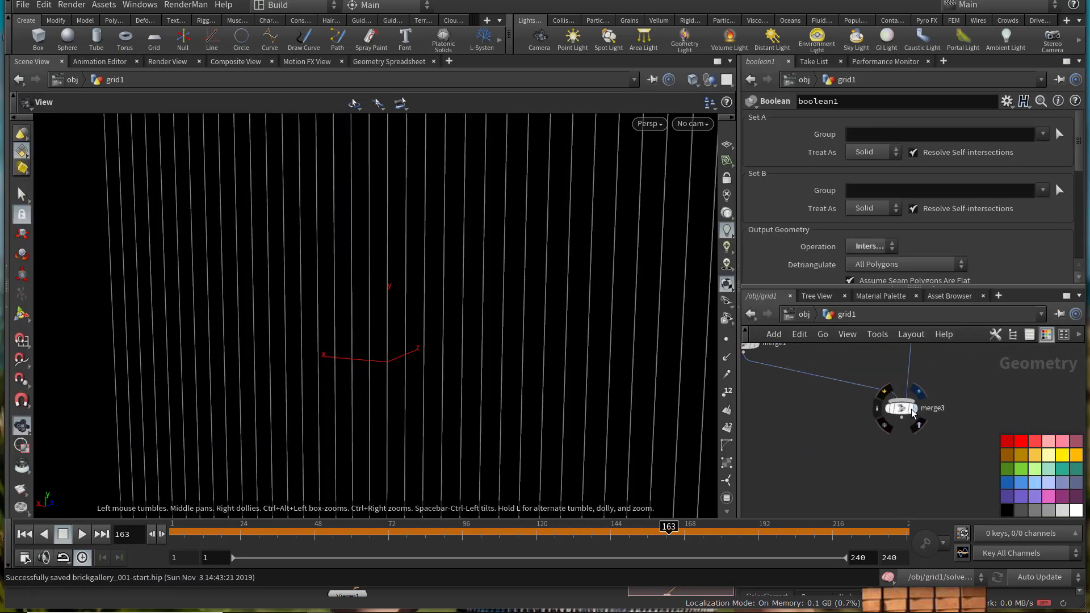
left_click(913, 411)
left_click_drag(365, 353, 184, 203)
left_click_drag(230, 304, 291, 260)
middle_click_drag(912, 475, 912, 487)
scroll(914, 486, "down", 5)
middle_click_drag(942, 417, 938, 502)
scroll(928, 405, "up", 5)
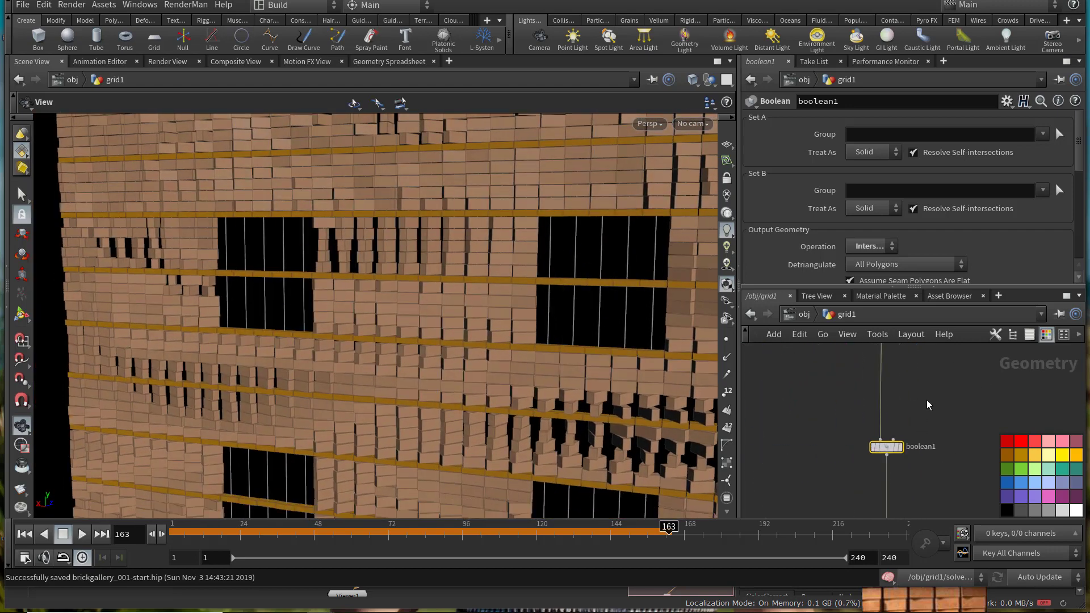
Step: Connect the output of copytopoints1 to the second input of boolean1
left_click(895, 464)
scroll(896, 446, "down", 6)
scroll(792, 457, "up", 4)
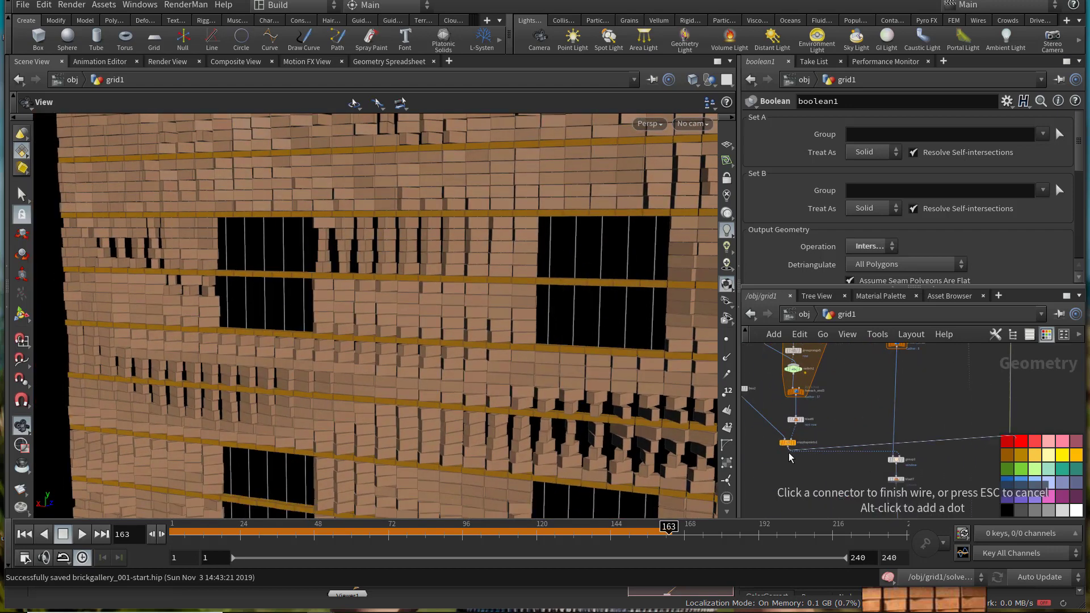
left_click(789, 454)
middle_click_drag(991, 464, 920, 422)
scroll(920, 421, "up", 1)
scroll(930, 430, "up", 3)
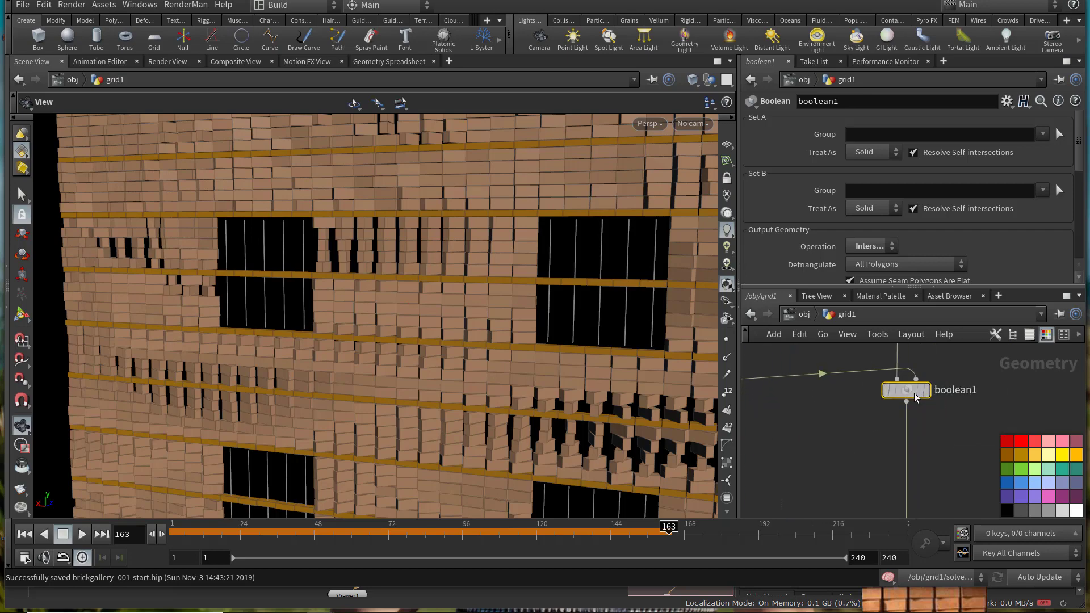
Step: Set the boolean1 operation to Subtract and check the window openings on the facade
left_click(882, 248)
left_click(865, 289)
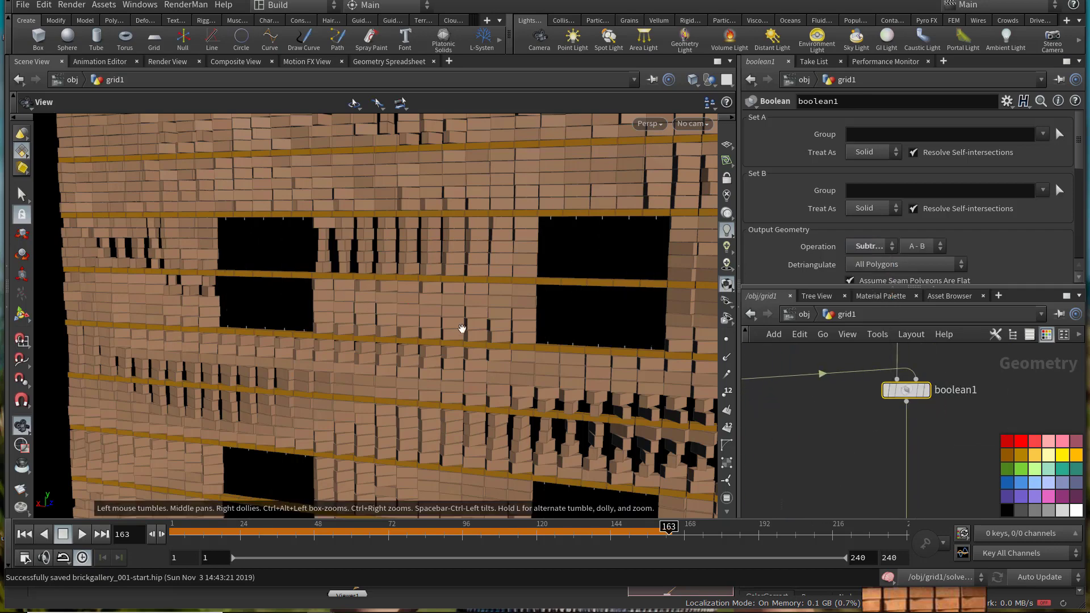
left_click_drag(462, 324, 353, 258)
right_click_drag(409, 253, 596, 310)
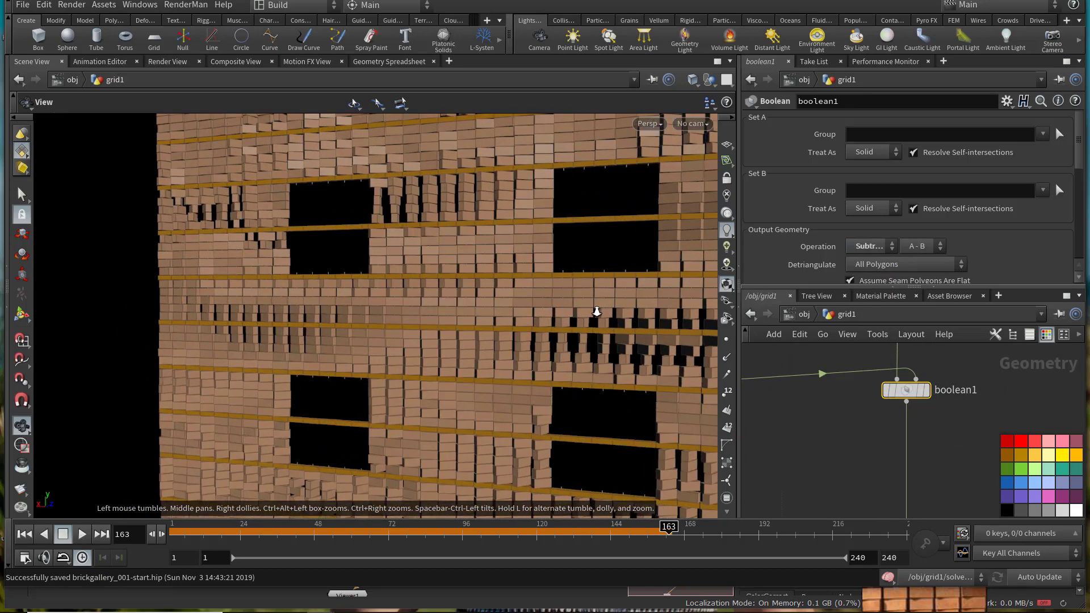
middle_click_drag(596, 310, 561, 288)
Step: Set the Y scale of the copy1 node to .8 to leave gaps between the brick rows
middle_click_drag(960, 408, 939, 441)
scroll(921, 397, "down", 4)
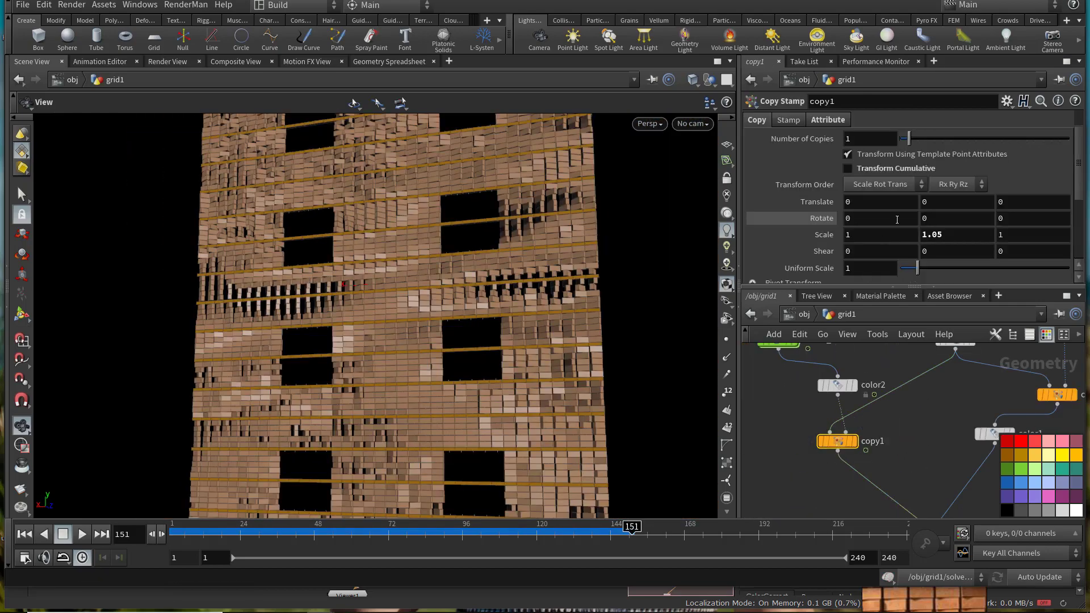
key("Return")
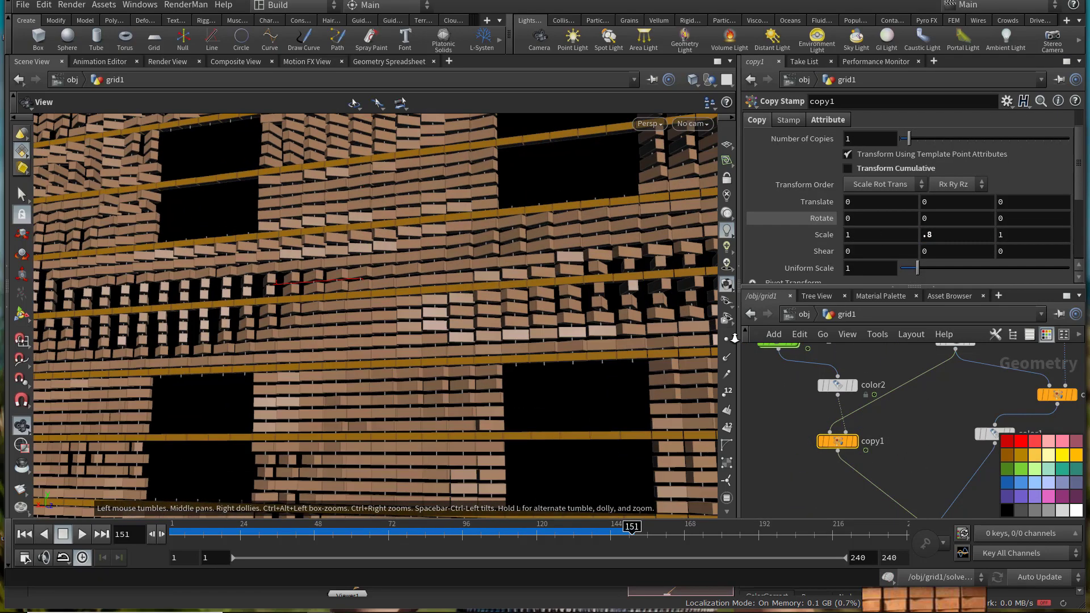
Step: Return to frame 1 and play the animation to review the rotating bricks on the facade
left_click_drag(233, 542, 164, 528)
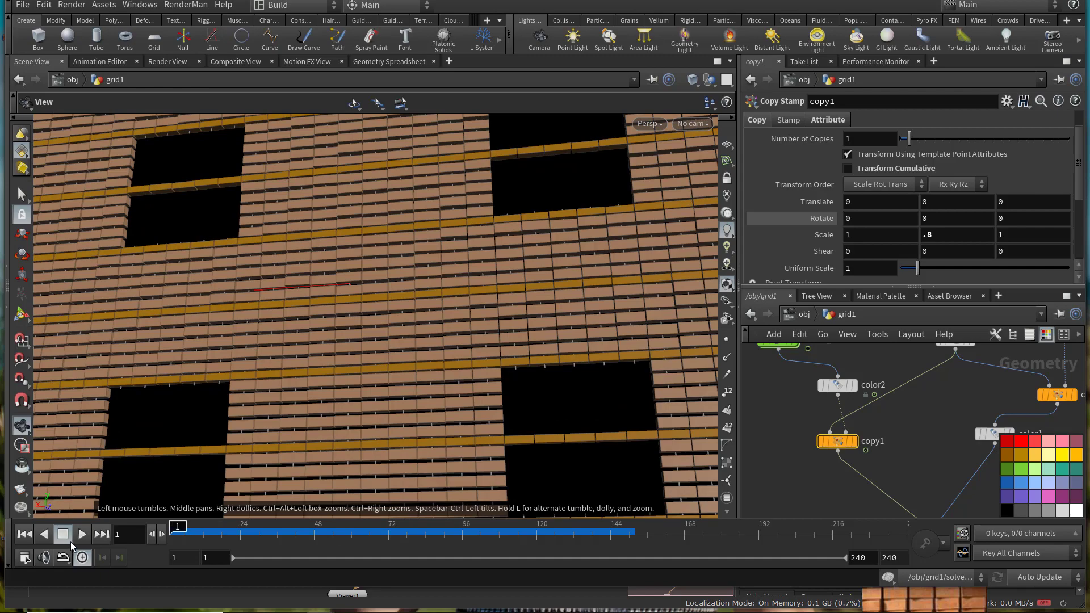
left_click(82, 534)
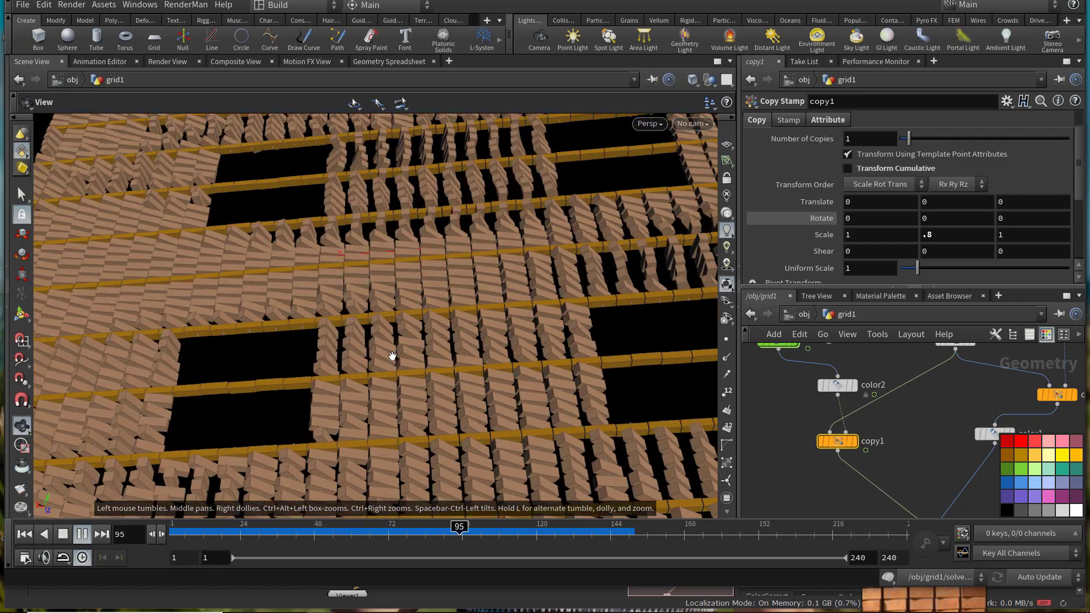
right_click_drag(392, 356, 347, 340)
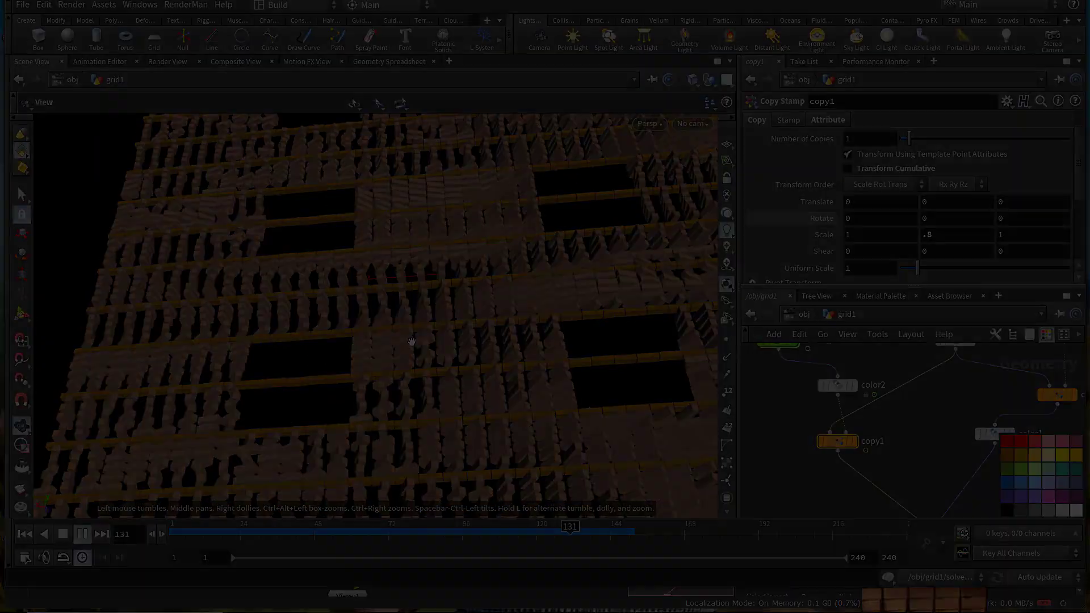